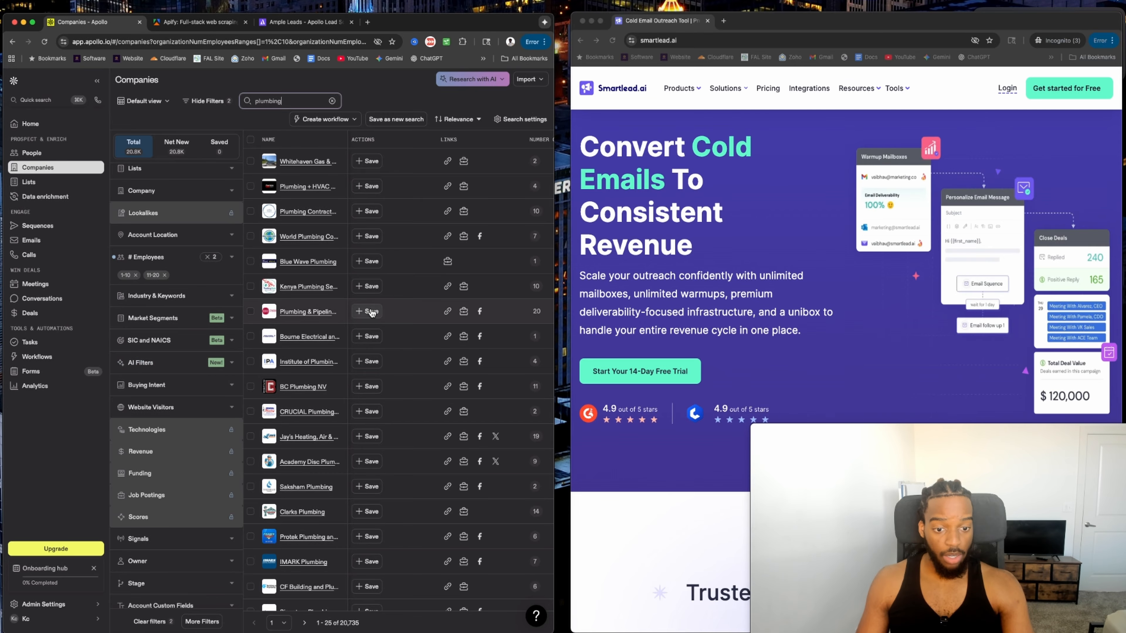
Move from the Apollo plumbing list past the Apify tab to the Ample Leads scraper page.
left_click(124, 42)
left_click(200, 22)
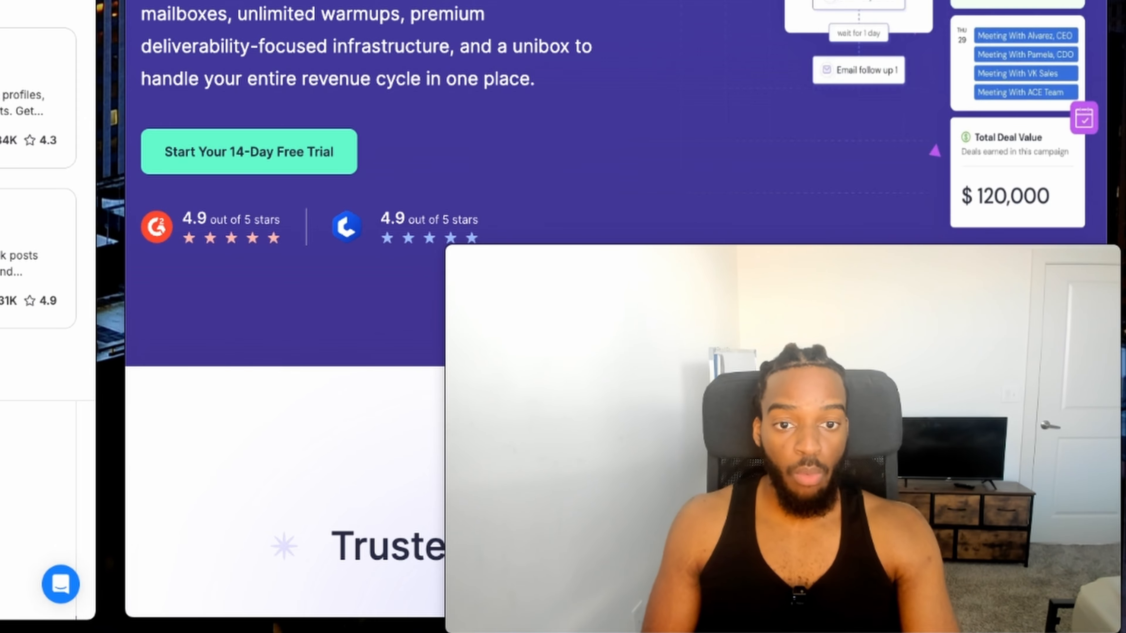
key("ctrl+Tab")
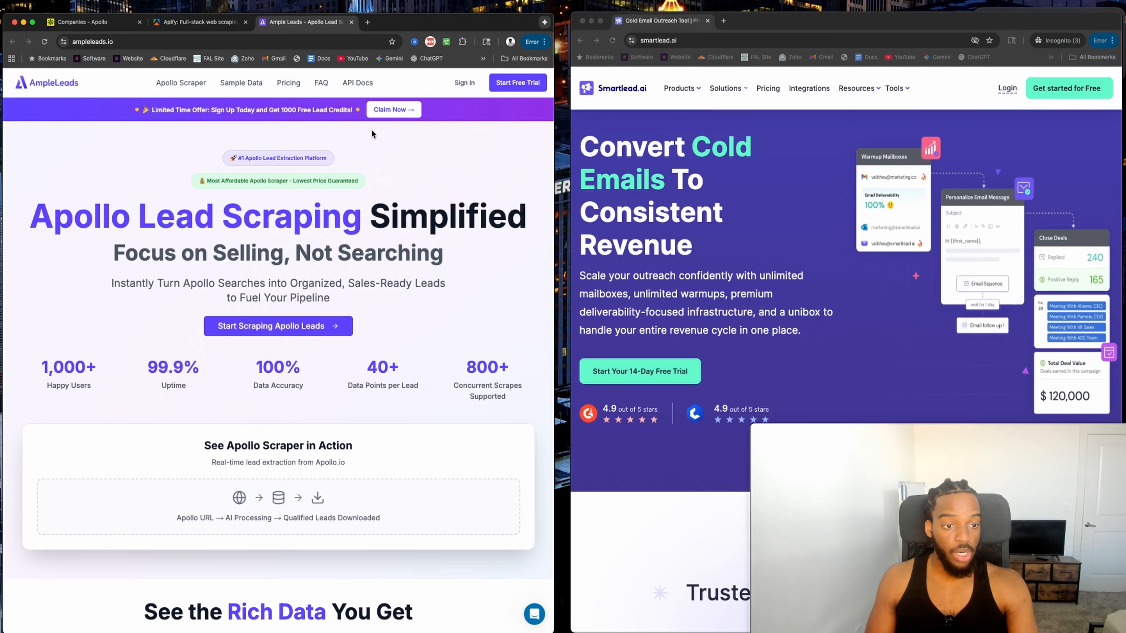
Compare the Apollo plumbing list with Ample Leads' credit-based pricing plans, then open a blank tab.
left_click(123, 22)
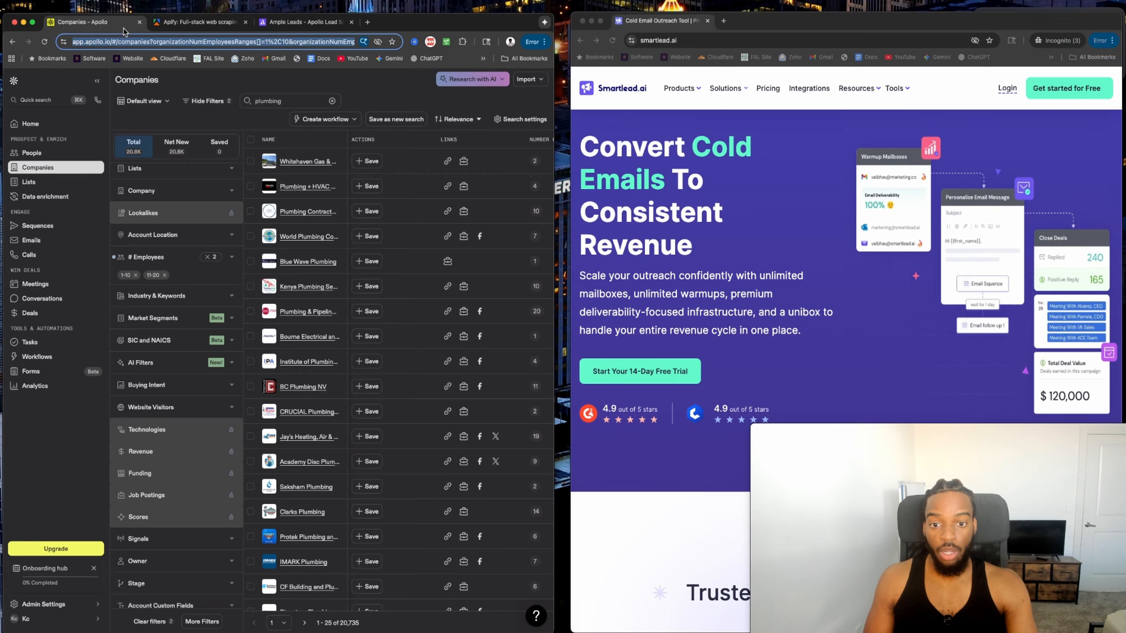
left_click(301, 23)
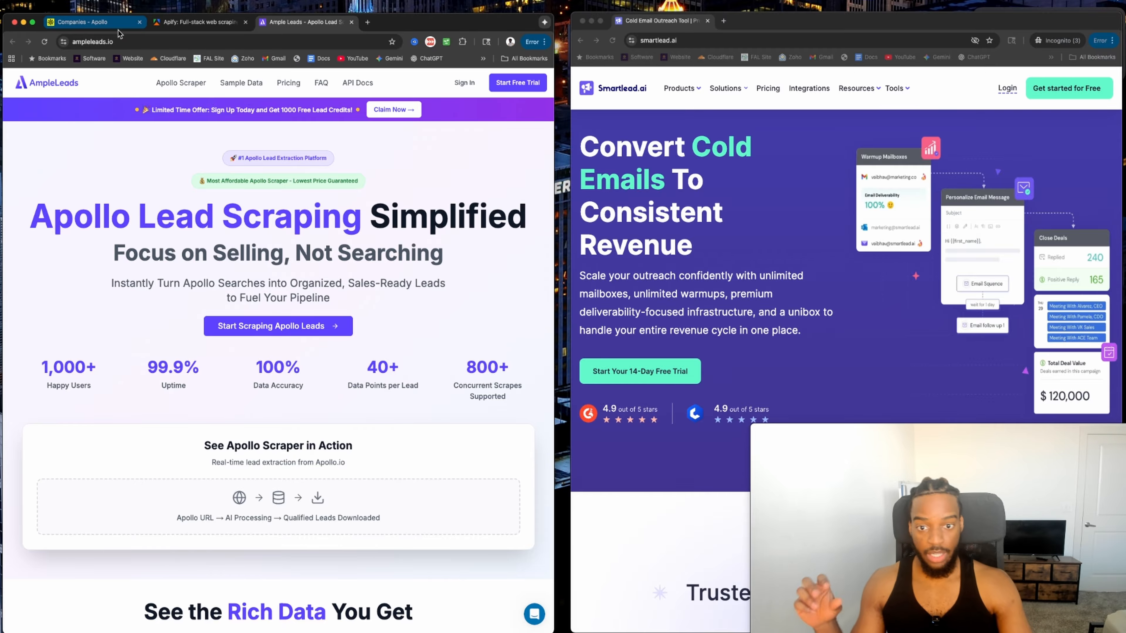
left_click(106, 24)
scroll(310, 443, "down", 3)
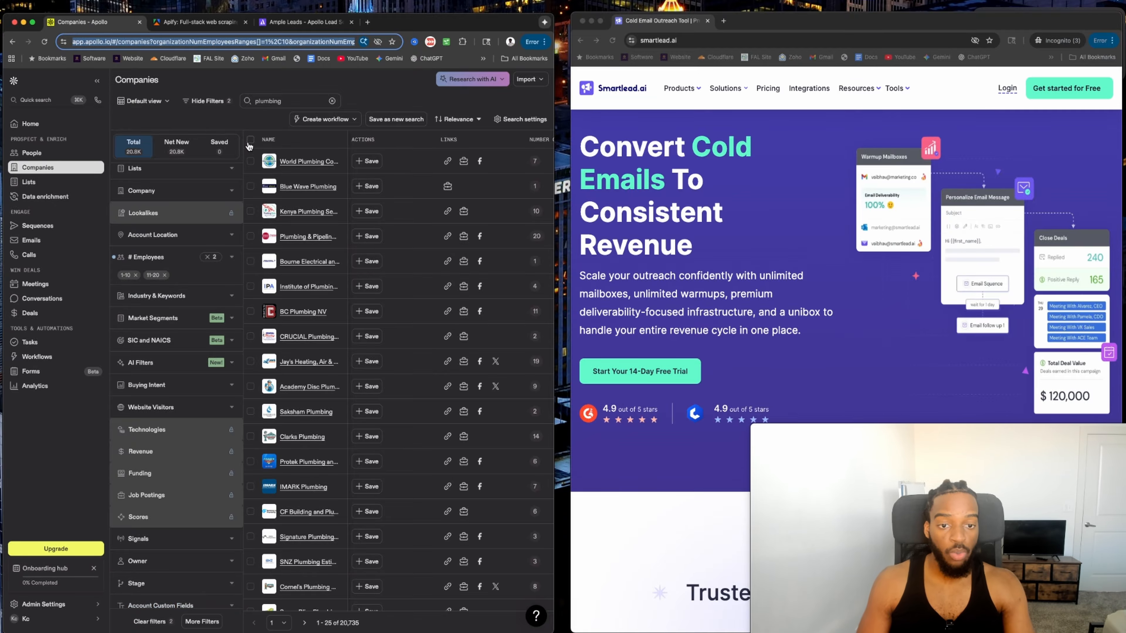
left_click(306, 22)
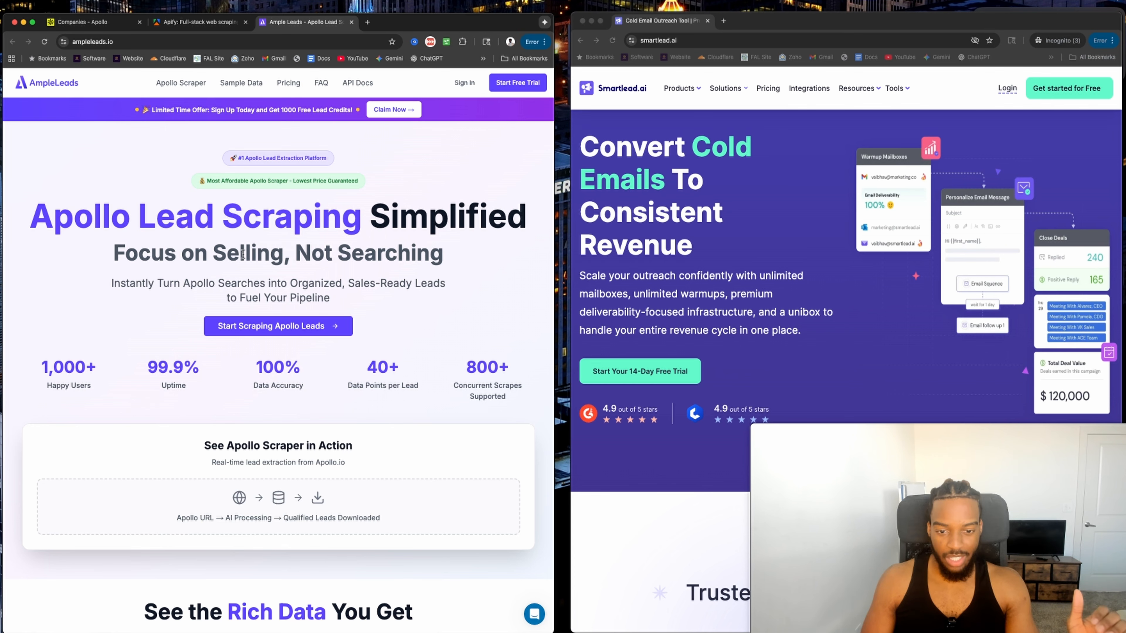
left_click(288, 82)
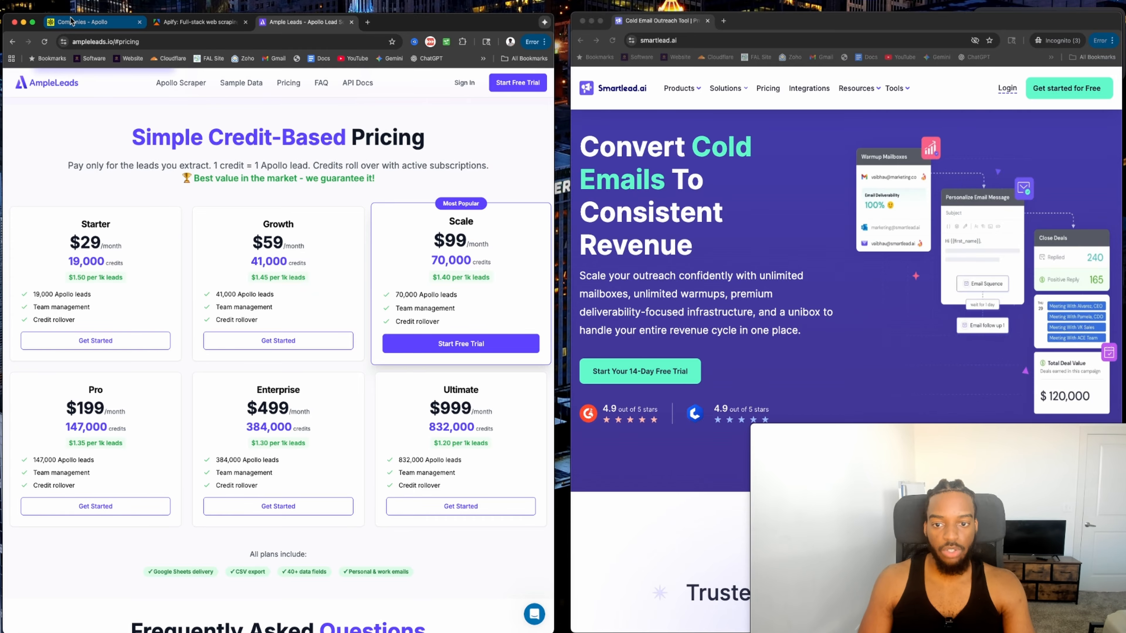
left_click(84, 24)
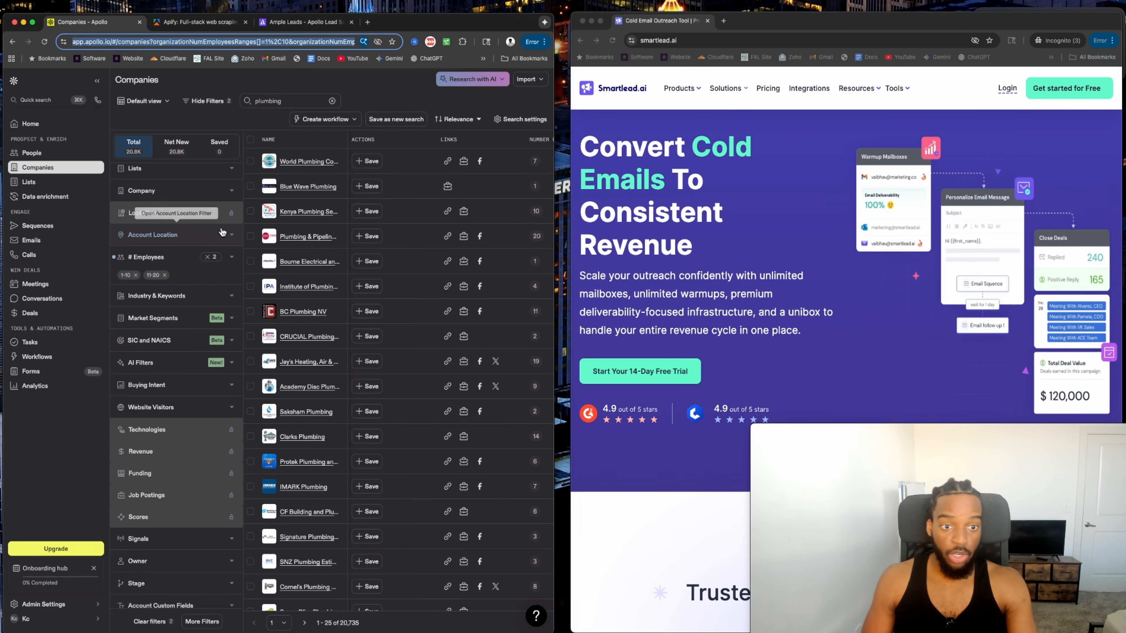
left_click(367, 22)
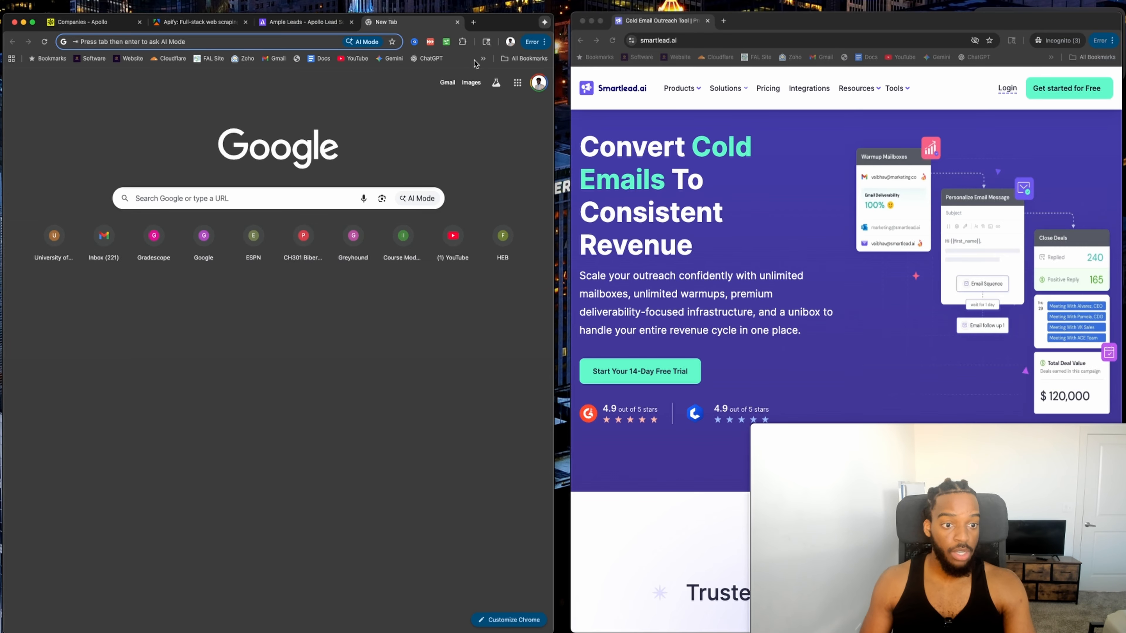
Launch Growman IG Email Extractor in hashtag mode and enter #digitalmarketingagencies.
left_click(463, 41)
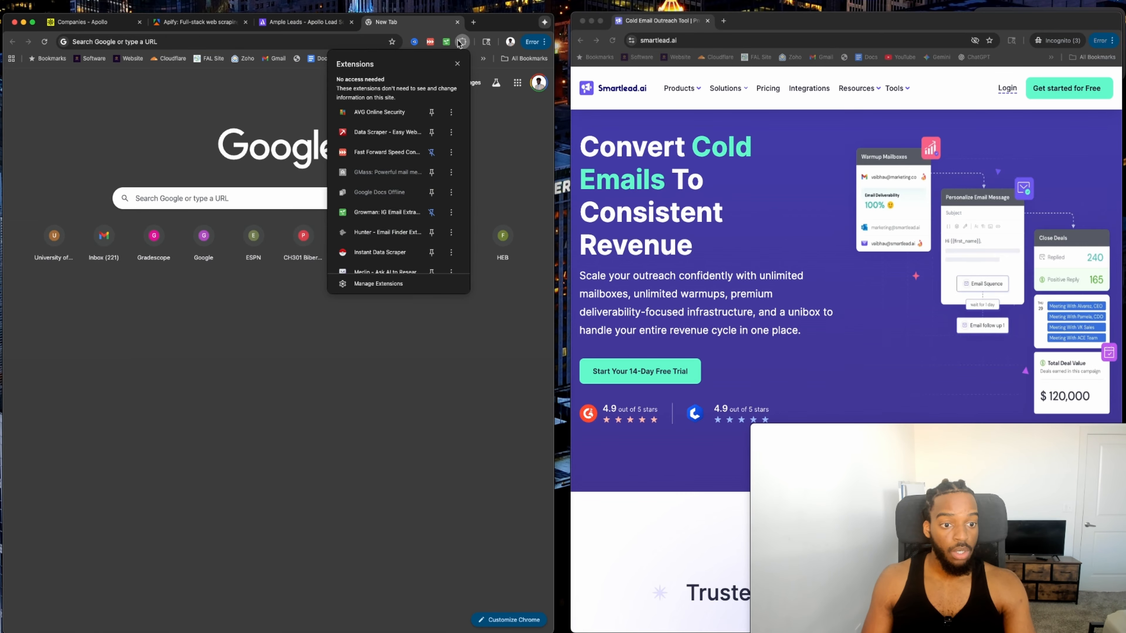
left_click(371, 212)
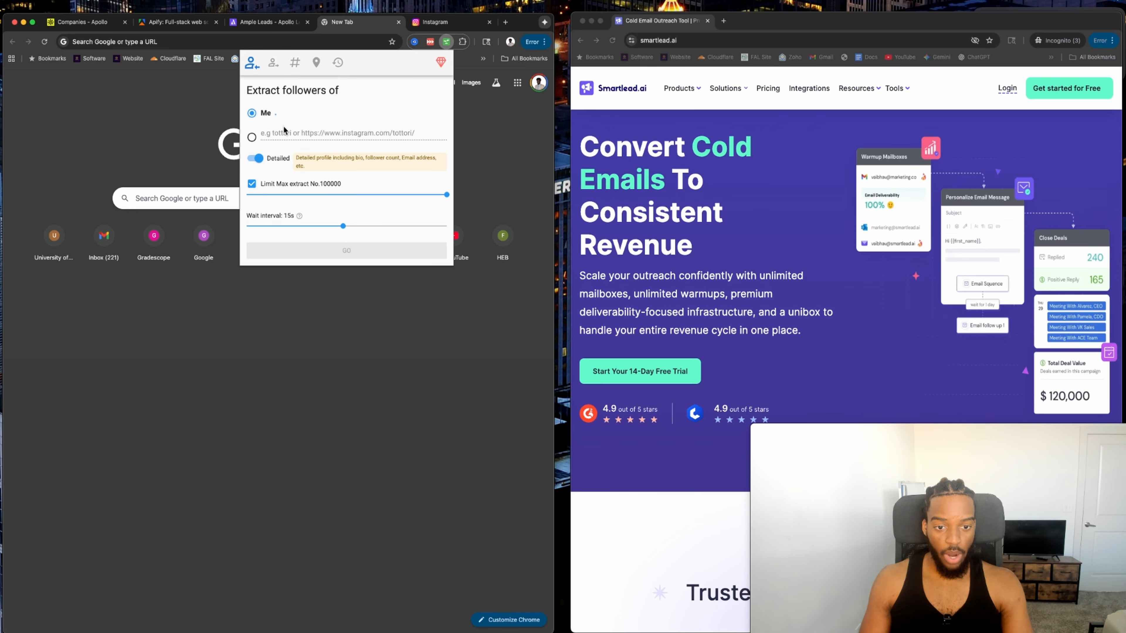
left_click(295, 63)
left_click(290, 110)
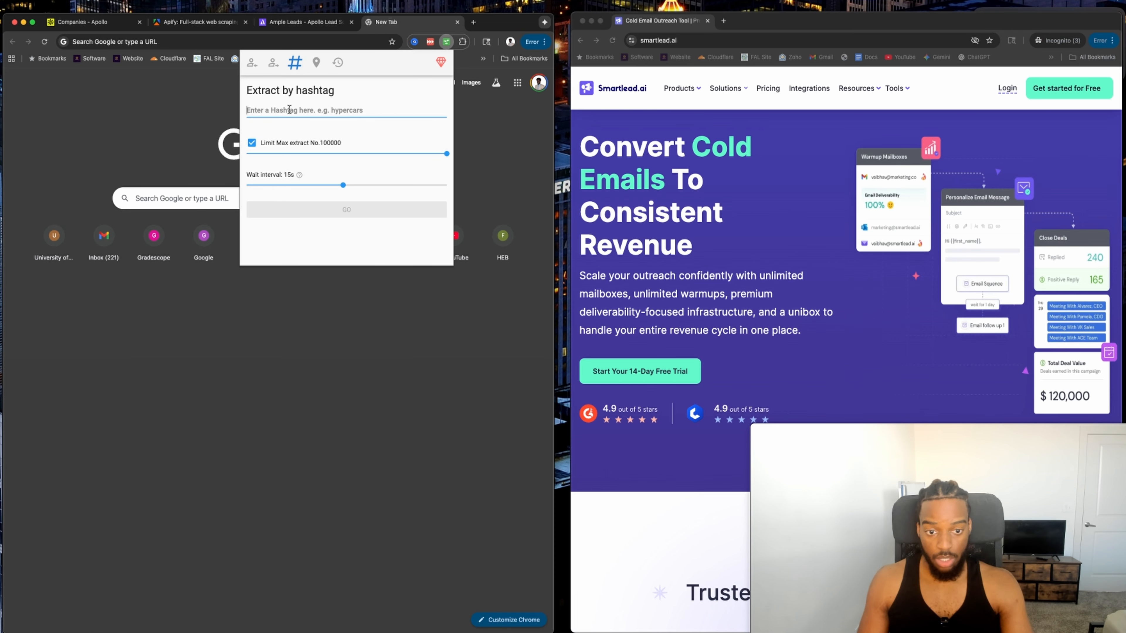
type("#digitalmarketingagencies")
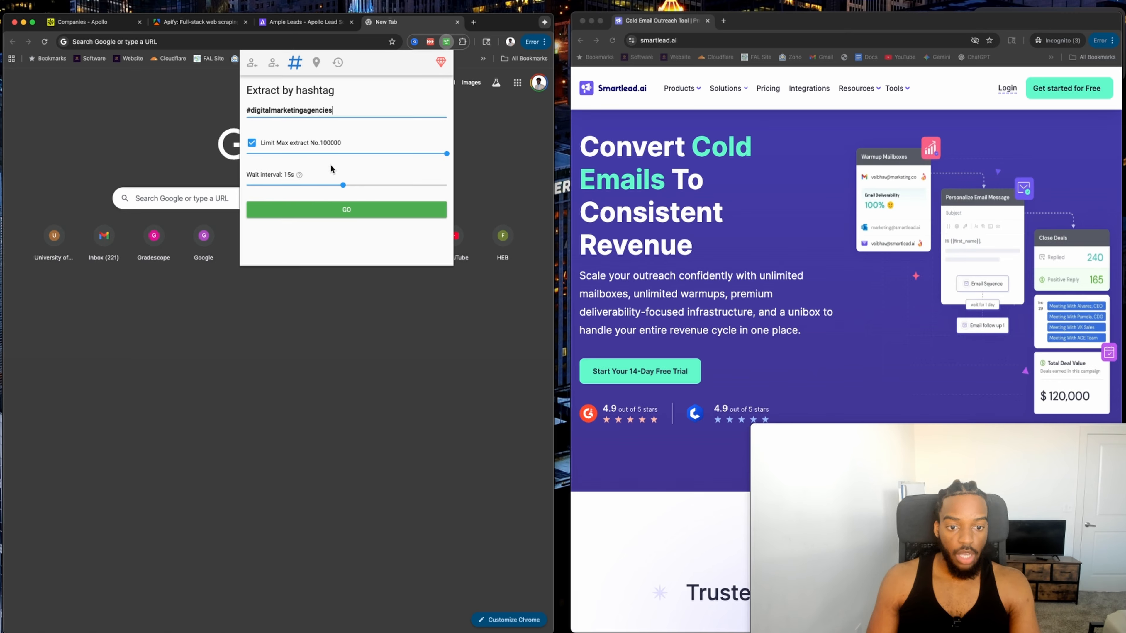
Cap extraction at 500 with a 12-second wait, run it, then pause and close the results tab.
left_click_drag(421, 155, 247, 161)
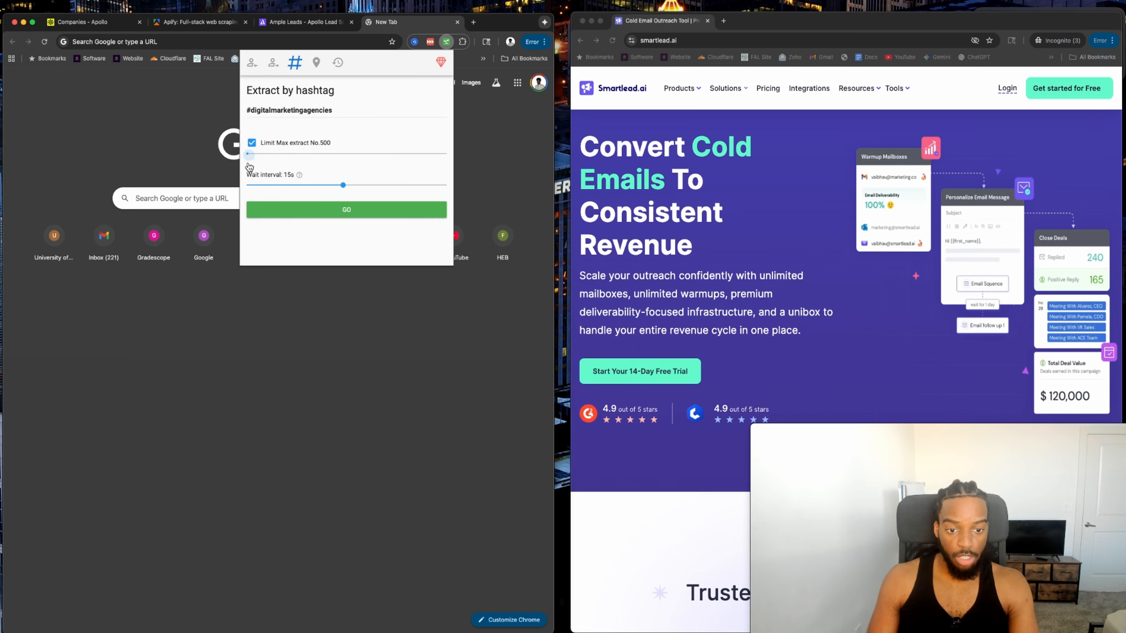
mouse_move(324, 186)
left_mouse_down()
mouse_move(288, 187)
mouse_move(323, 185)
left_mouse_up()
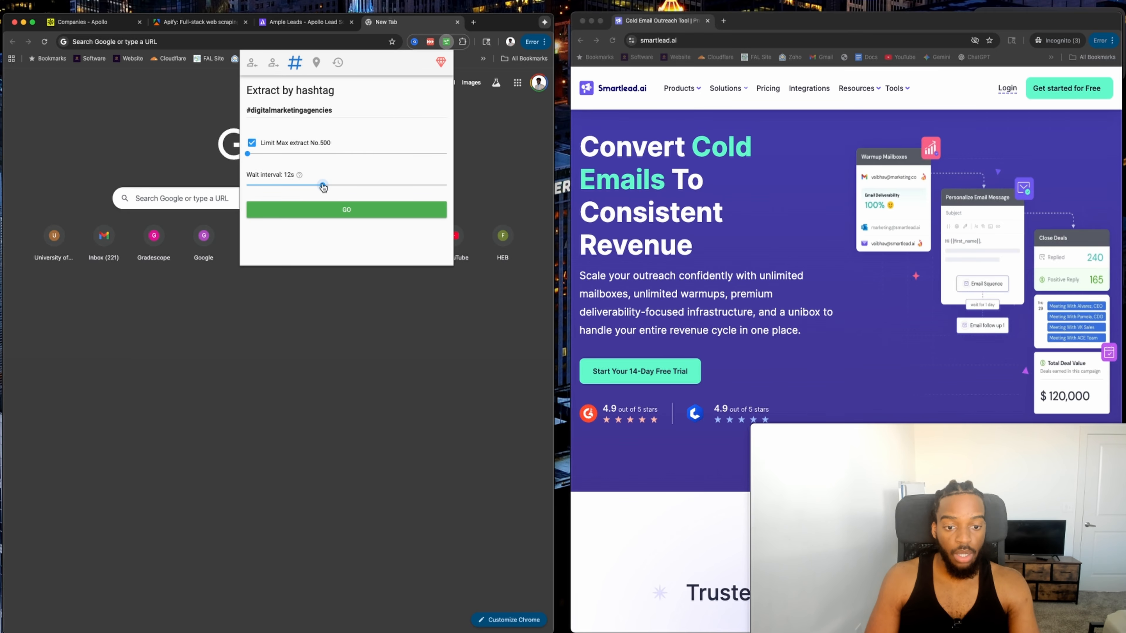
left_click(339, 211)
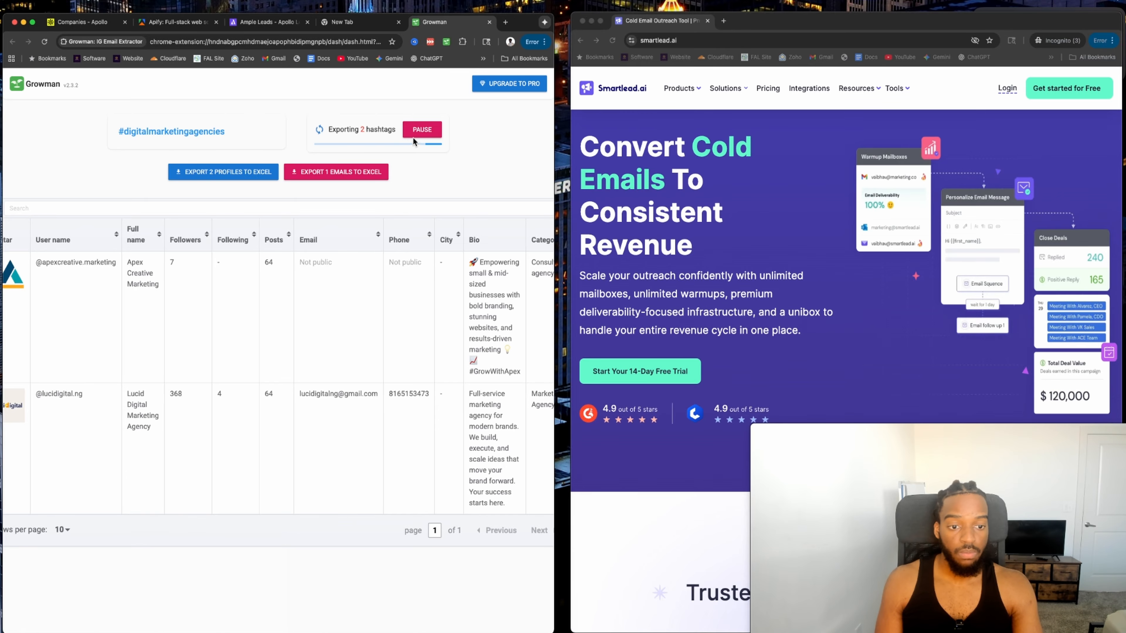
left_click(421, 132)
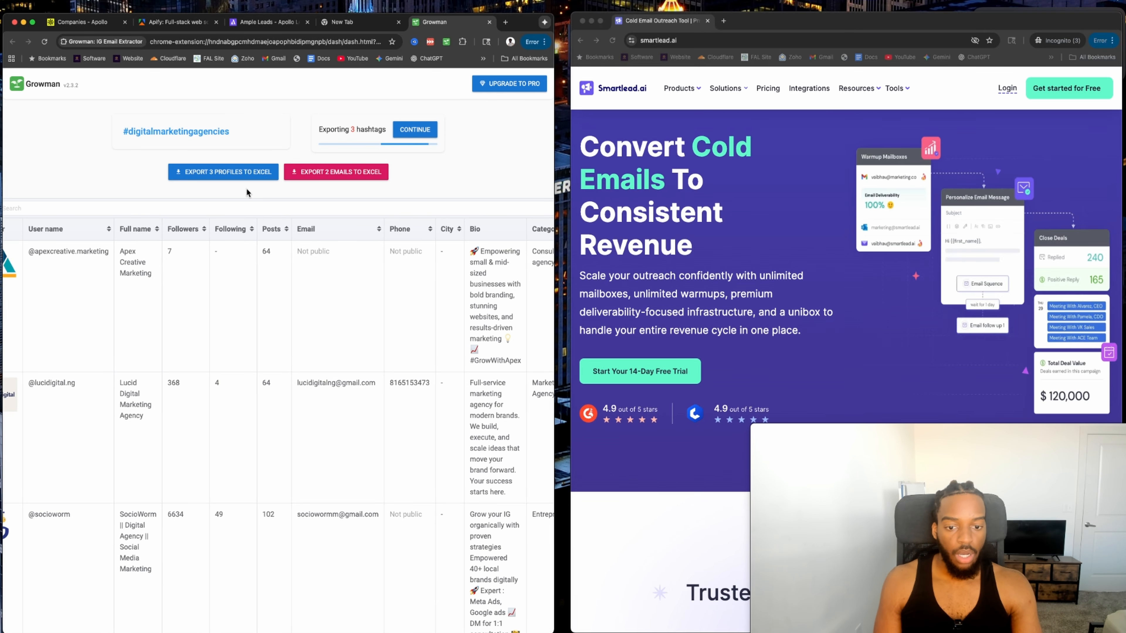
left_click(489, 22)
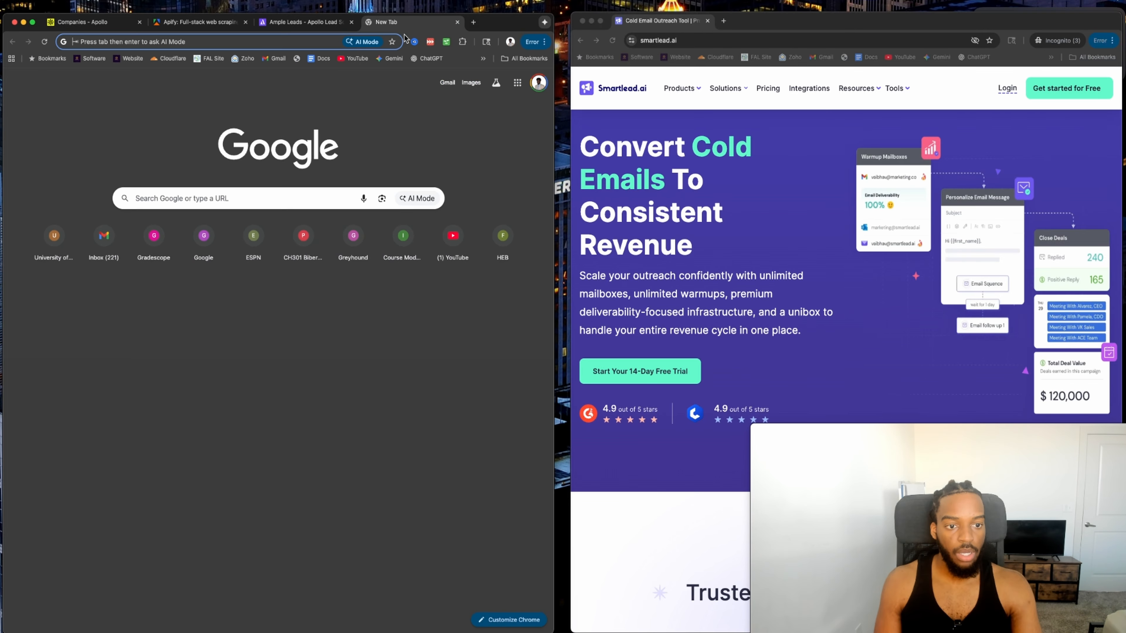
Revisit the Apollo, Ample Leads and Apify tabs with Ample Leads scrolled to the top, then open a new tab.
left_click(458, 22)
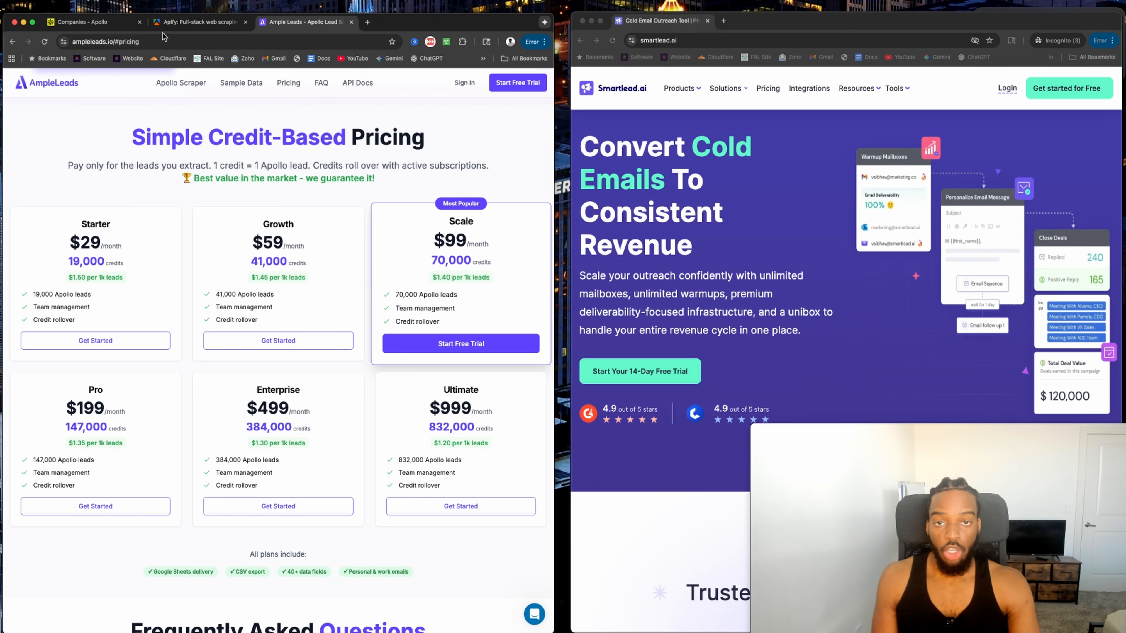
left_click(82, 23)
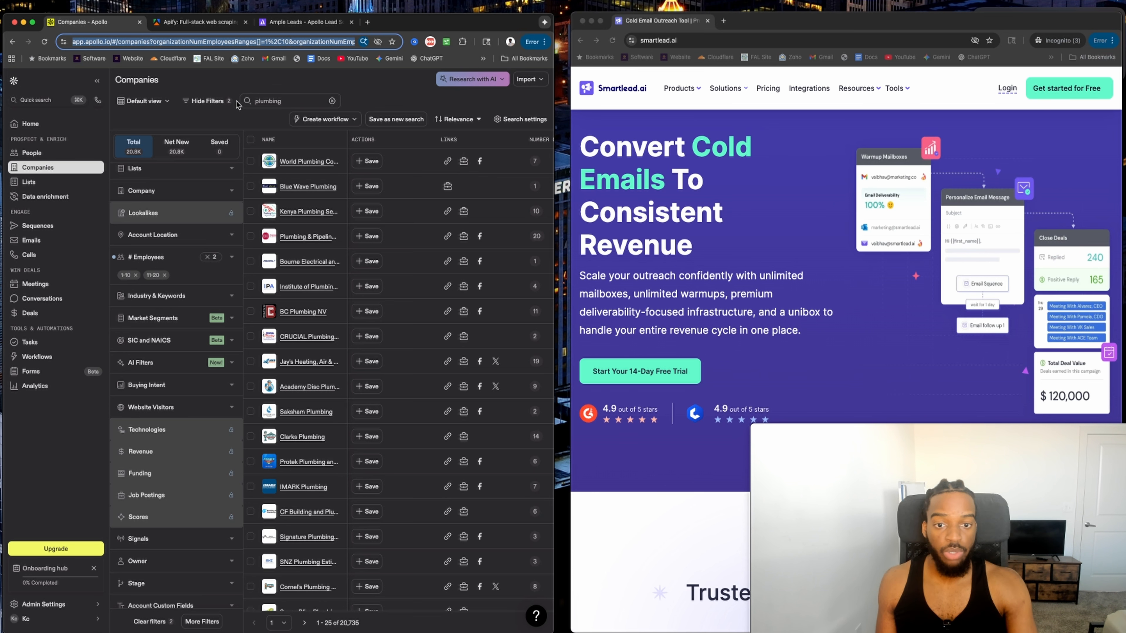
left_click(309, 21)
scroll(242, 271, "up", 10)
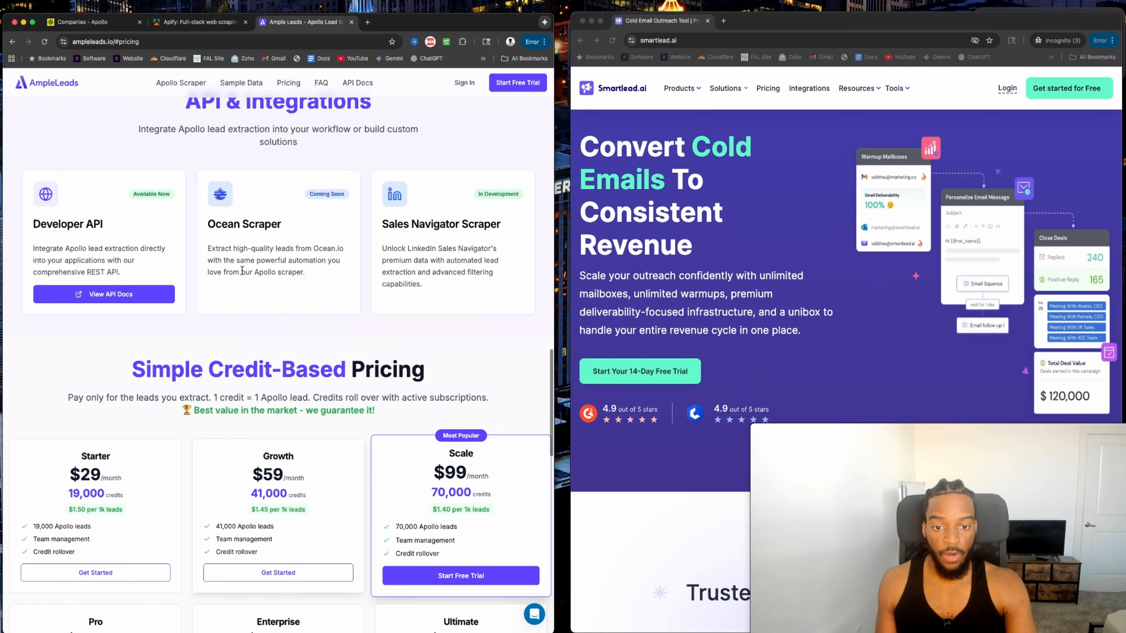
scroll(242, 270, "up", 10)
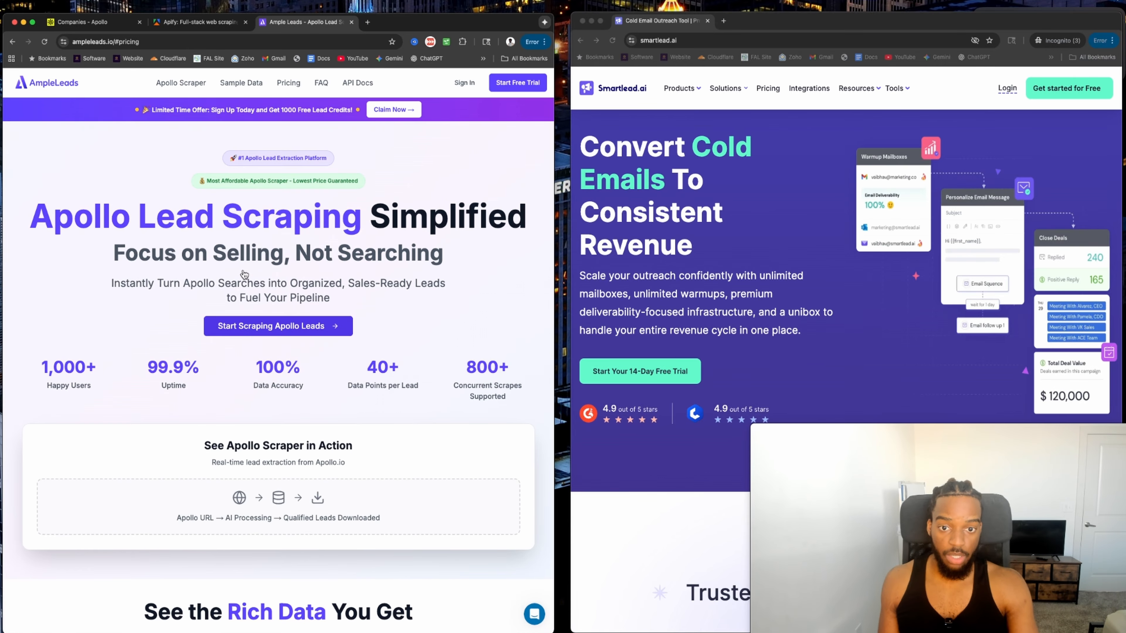
left_click(215, 24)
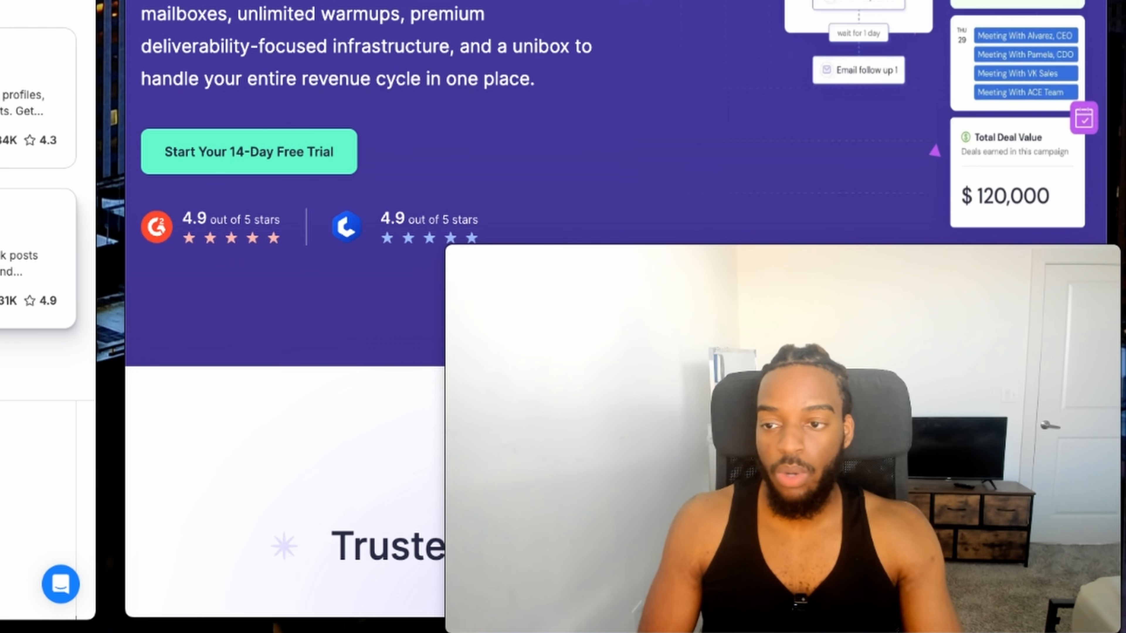
key("ctrl+Tab")
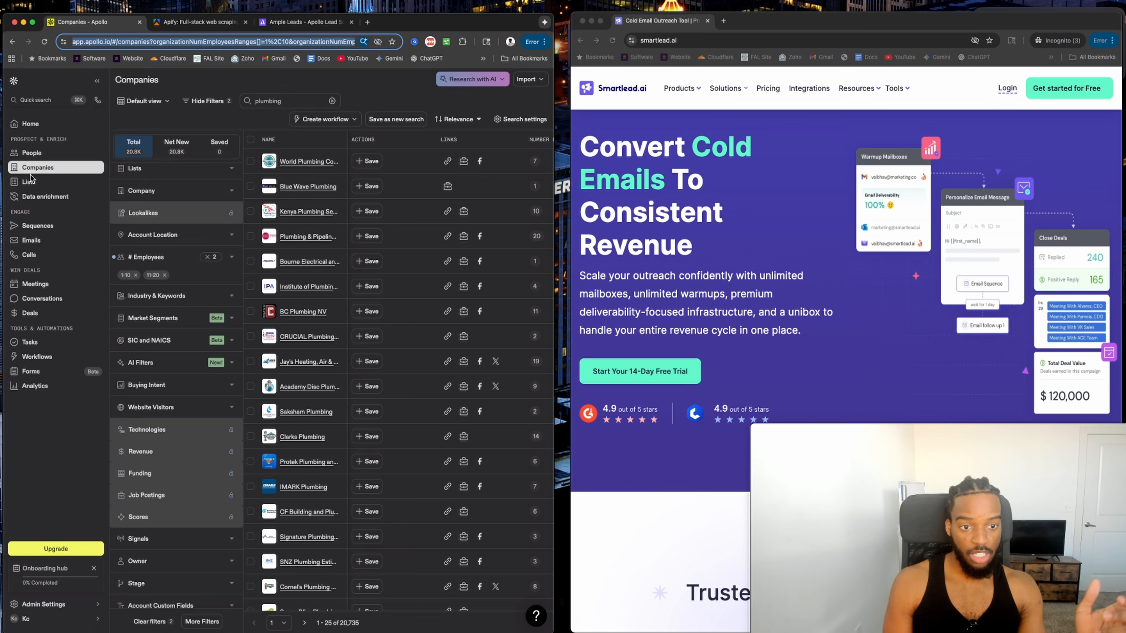
left_click(367, 23)
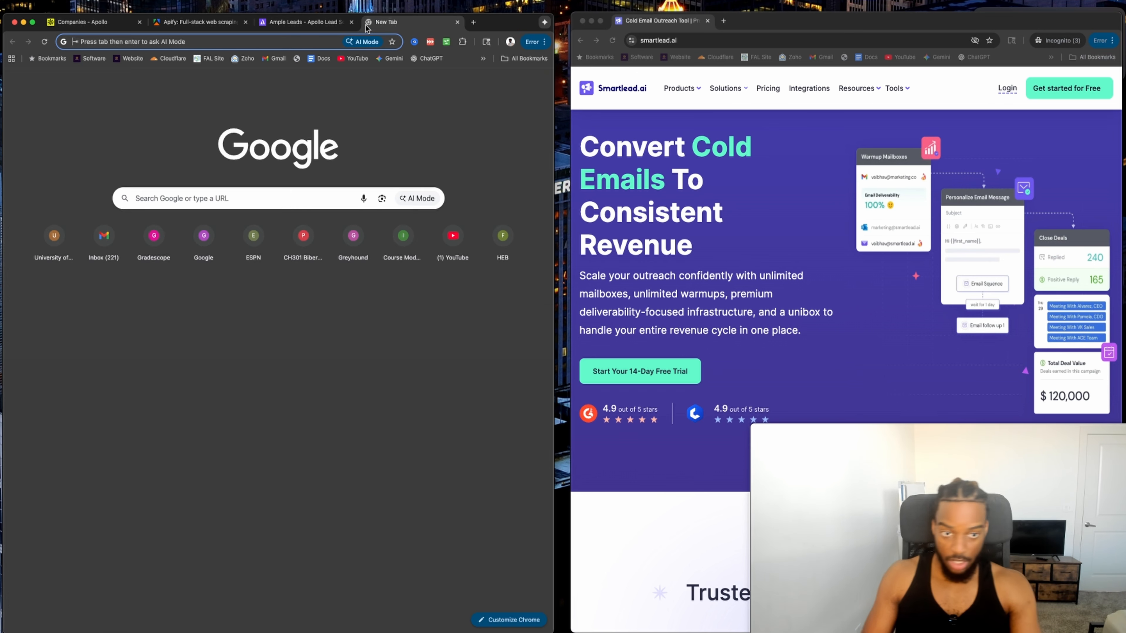
Look up the Zoho Accounts sign-in page and begin Smartlead's free-trial sign-up.
type("zoho")
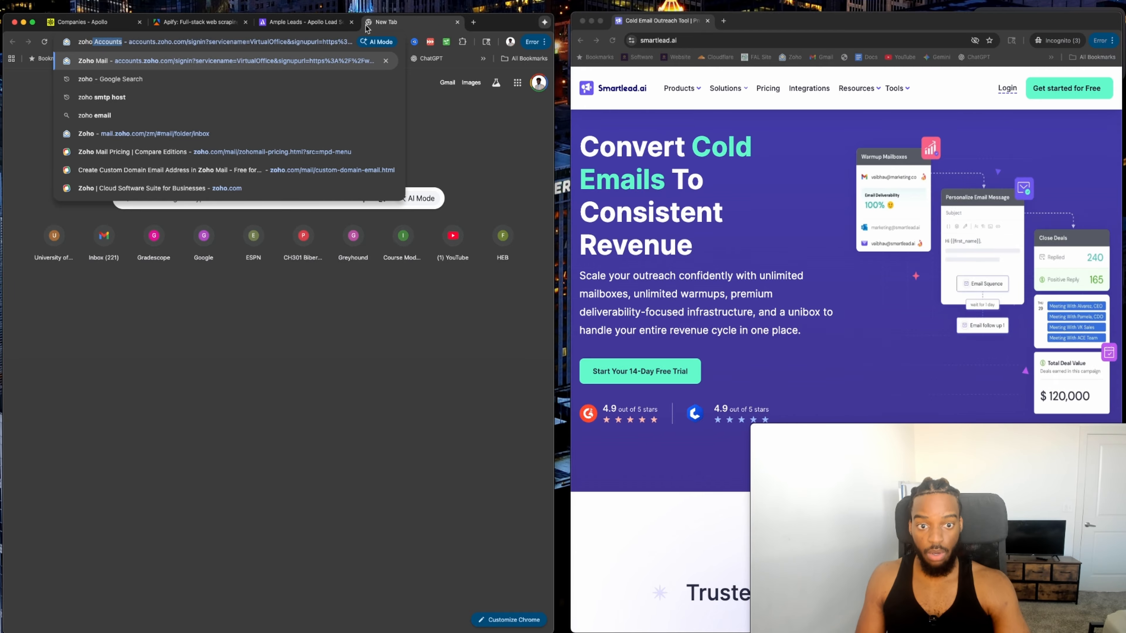
key("Return")
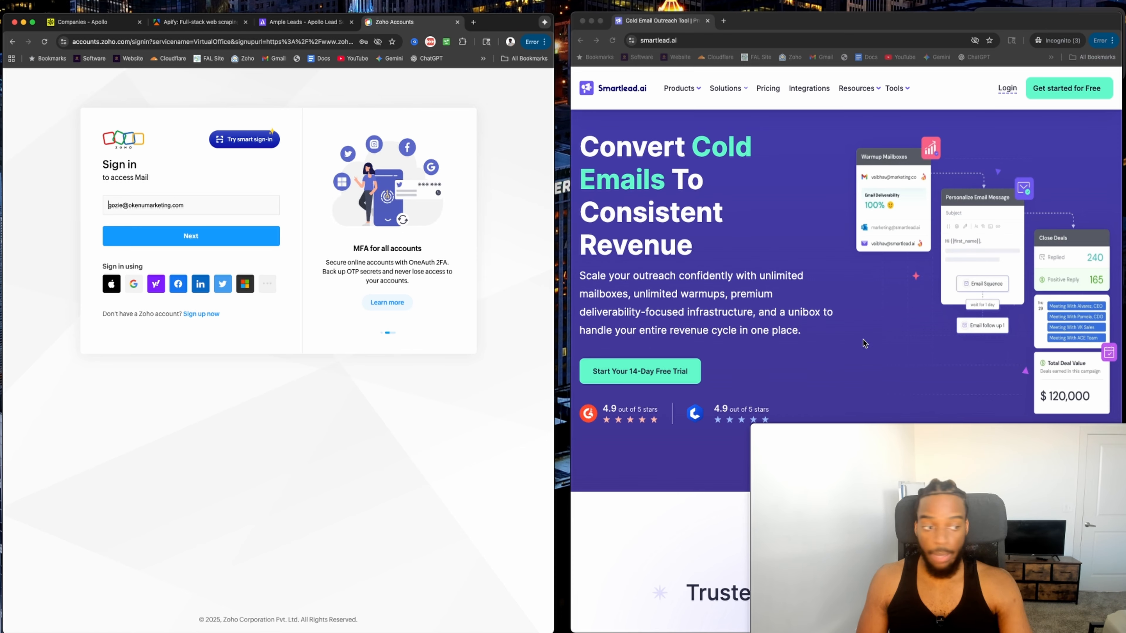
left_click(1068, 88)
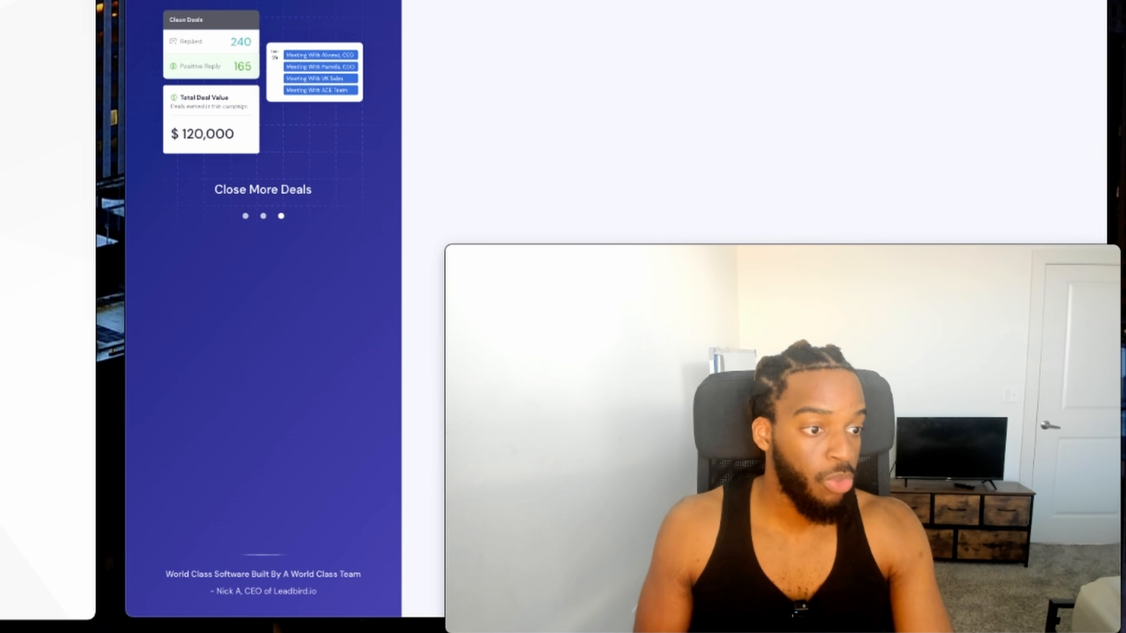
Fill in full name, work email, password and company URL, choose Google Search as source, and submit.
type("Gozie")
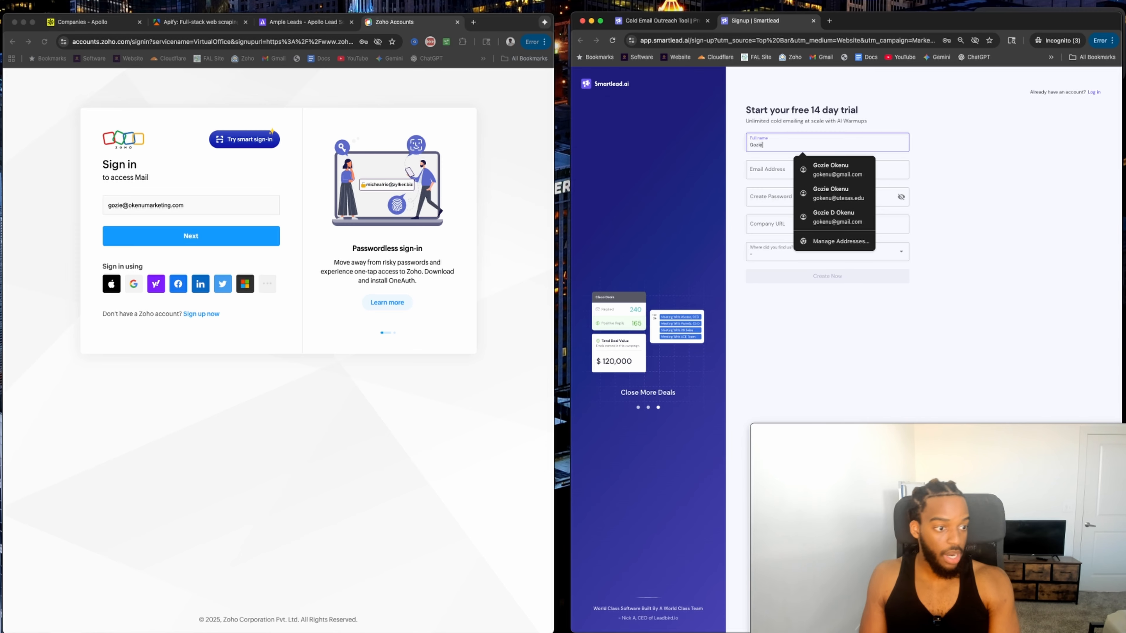
left_click(754, 170)
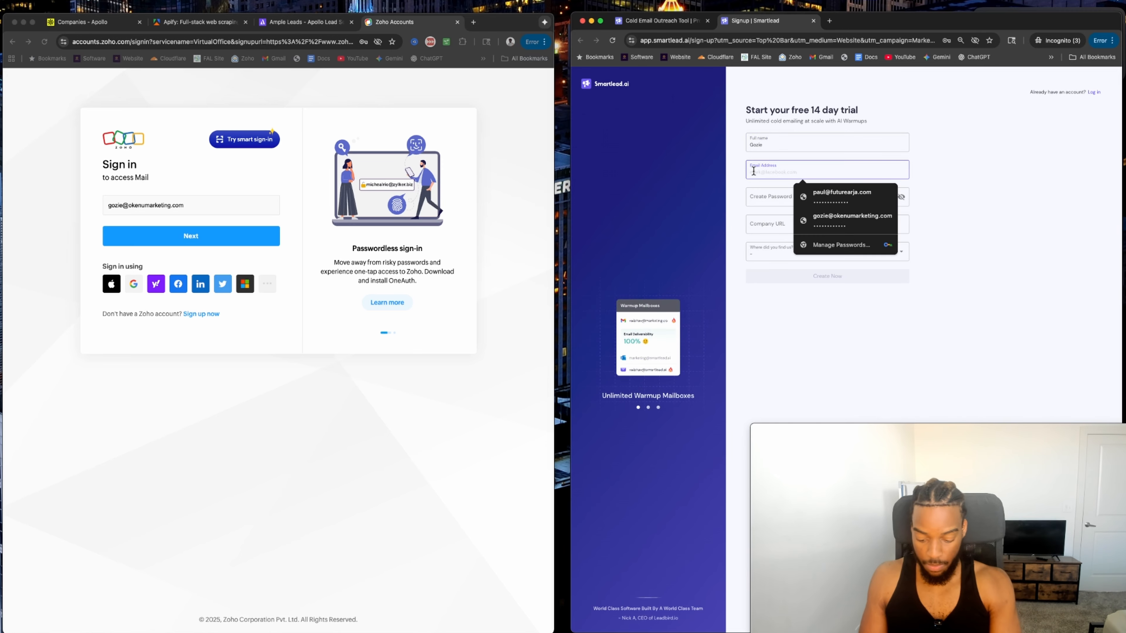
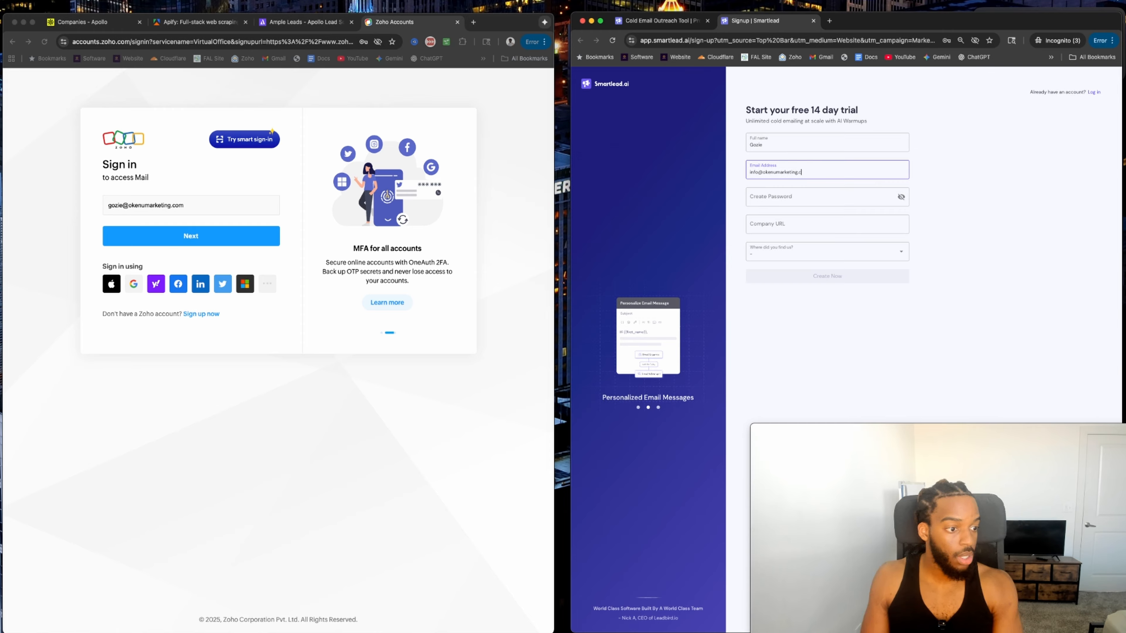
left_click(781, 143)
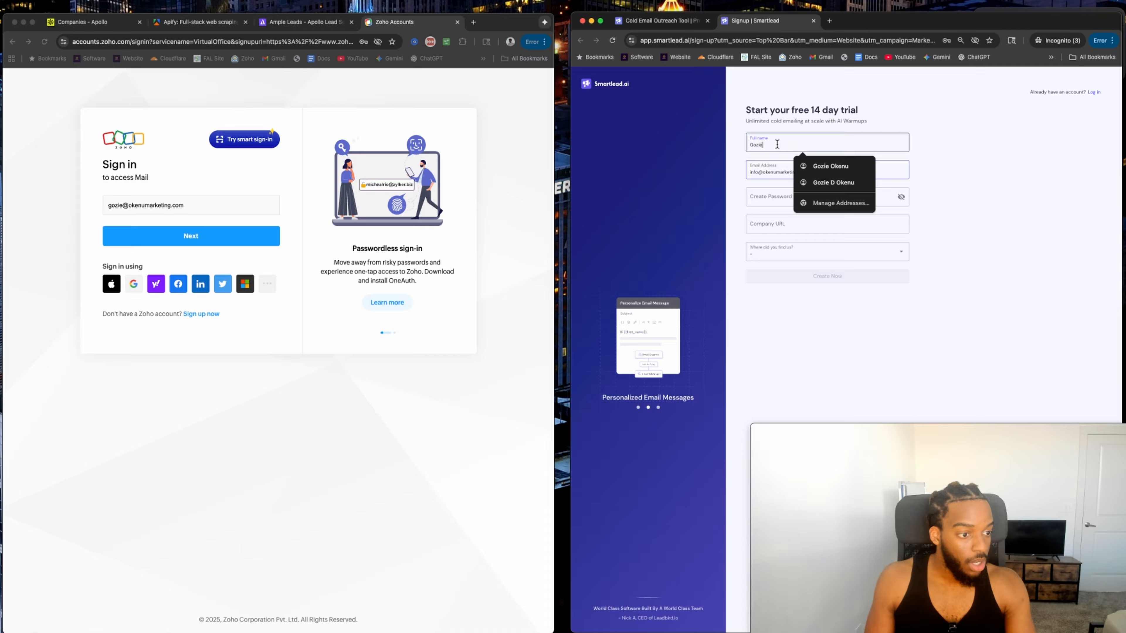
type("Gozie Okenu")
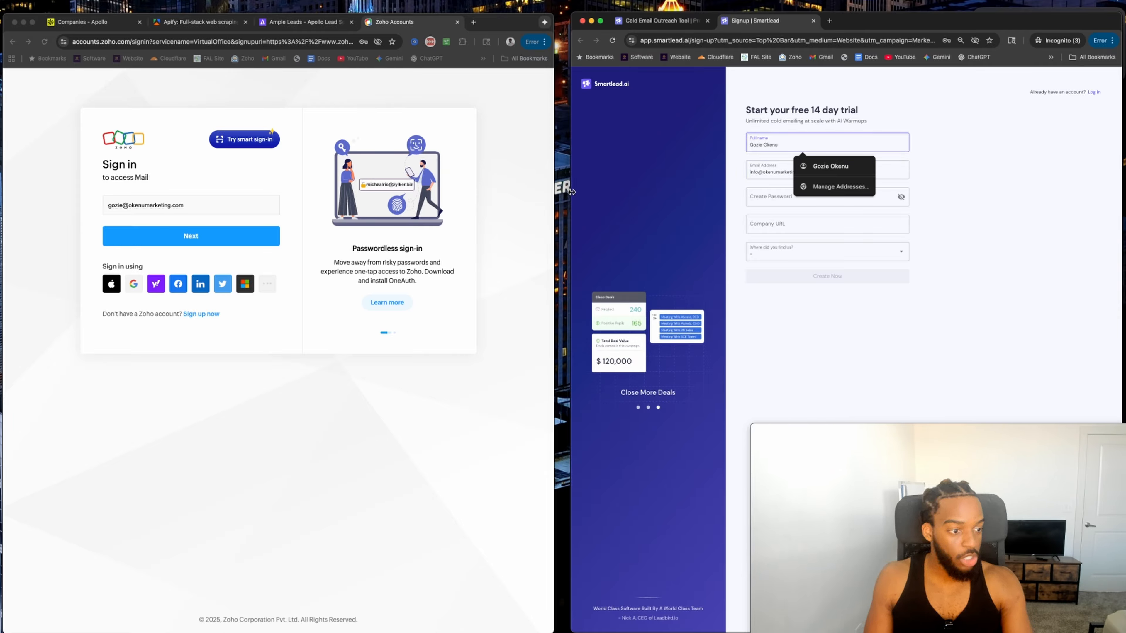
left_click(749, 201)
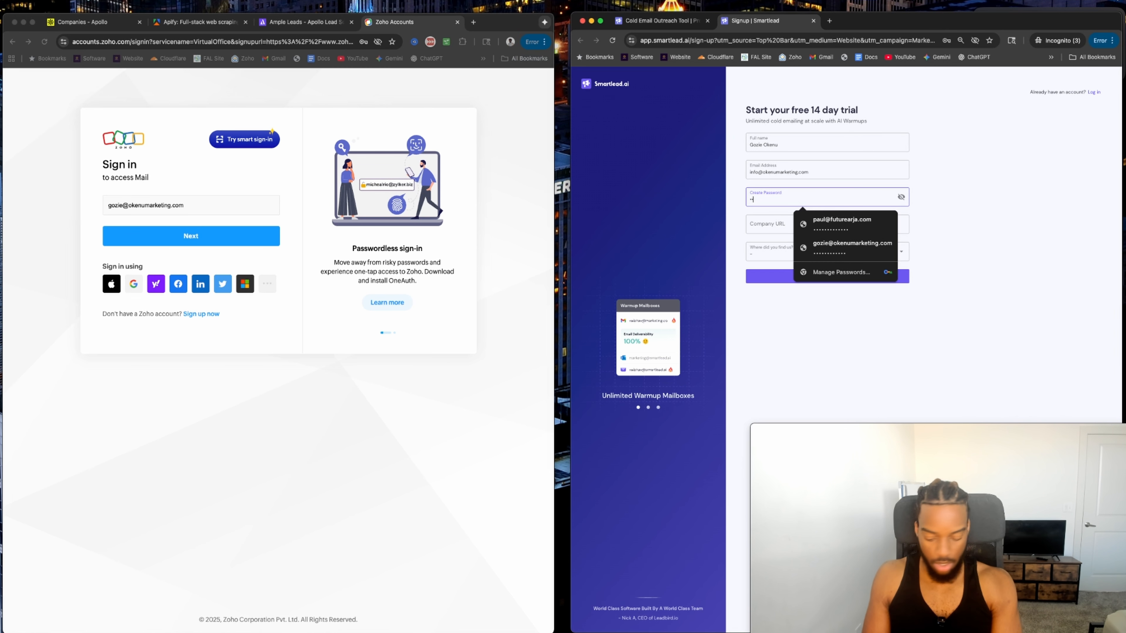
type("••••••••")
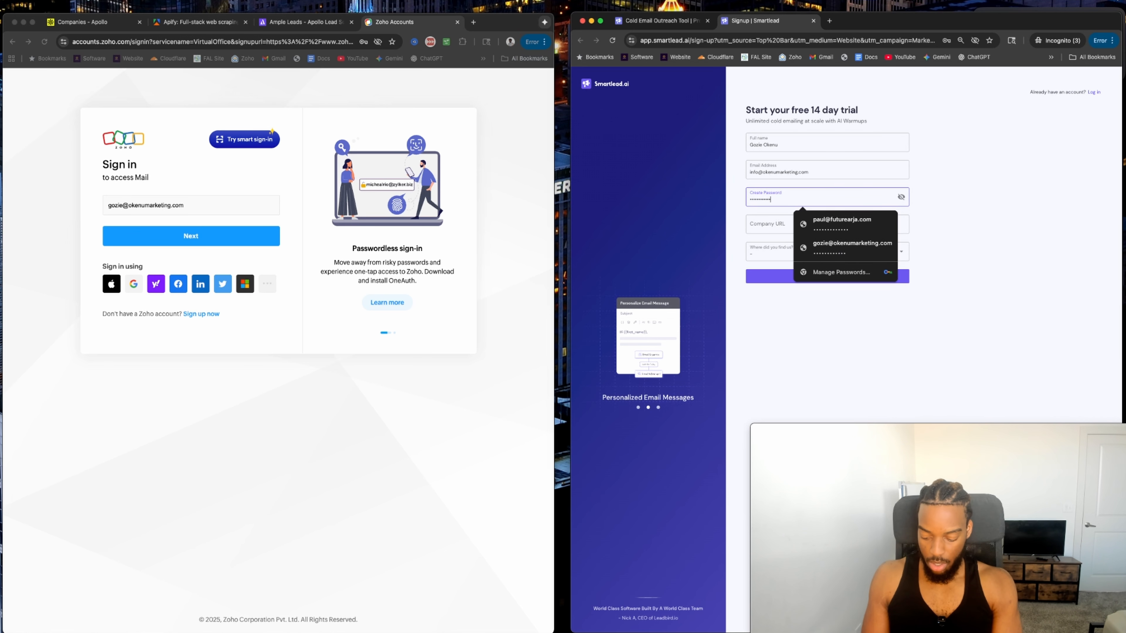
type("•")
left_click(751, 226)
type("ok")
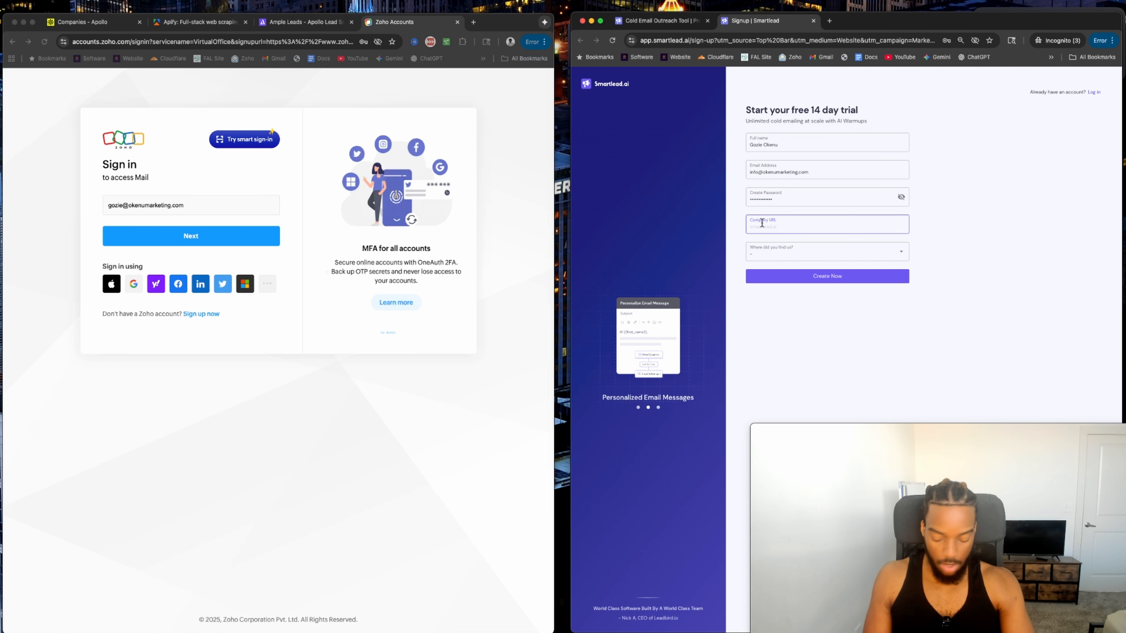
type("enumar")
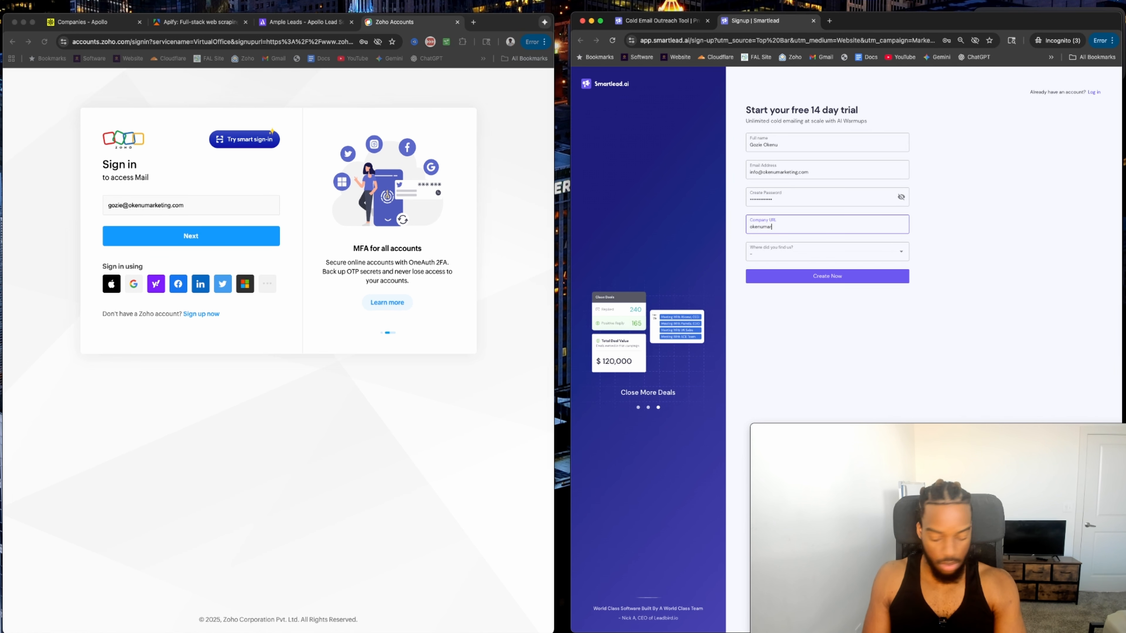
type("keting.com")
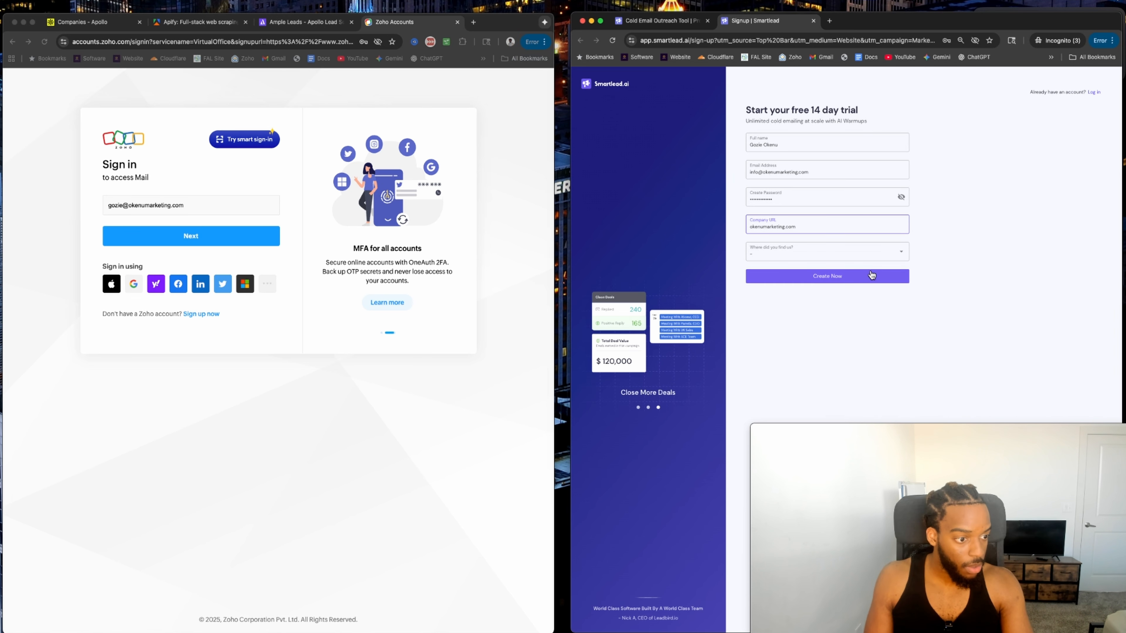
left_click(862, 253)
left_click(766, 292)
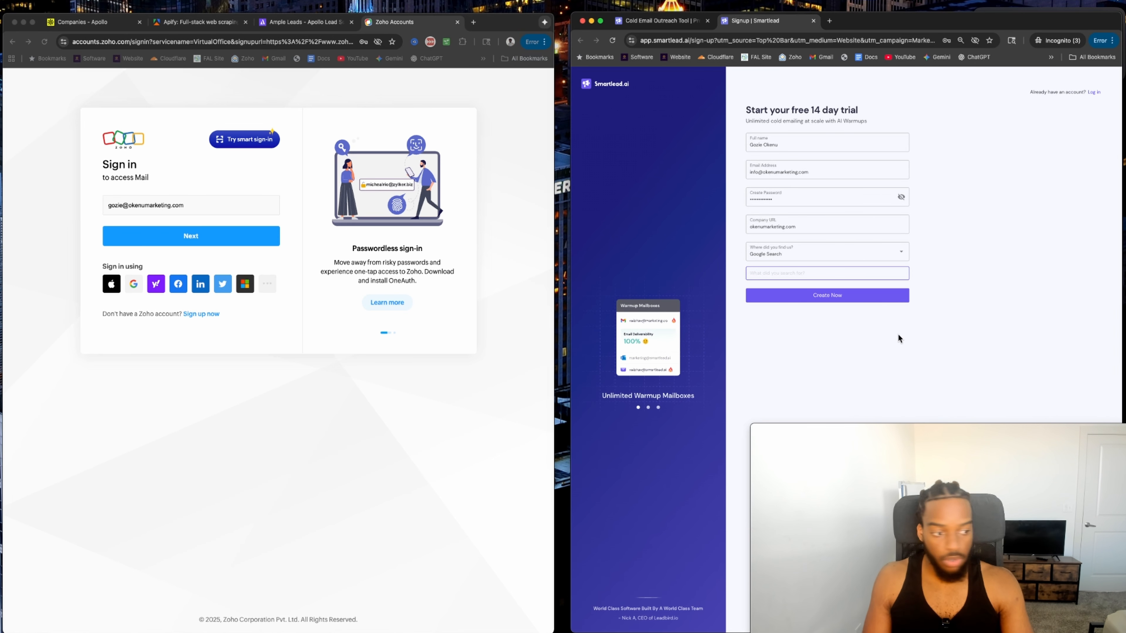
left_click(828, 296)
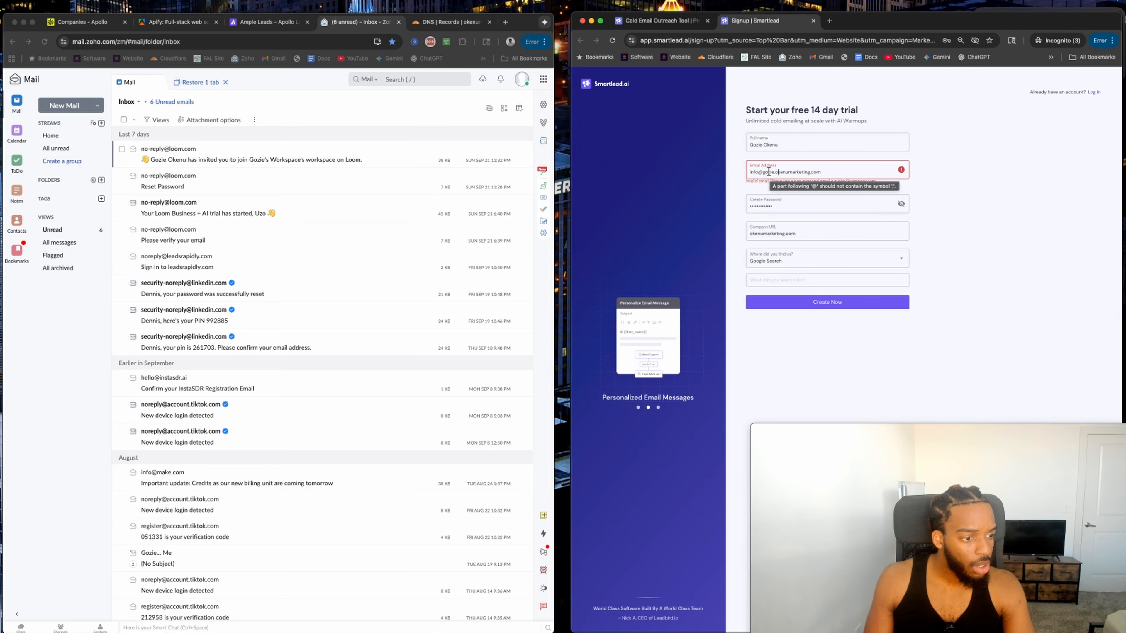
Replace the comma in the email domain with a period and resubmit the trial form.
scroll(769, 172, "up", 5)
left_click(721, 358)
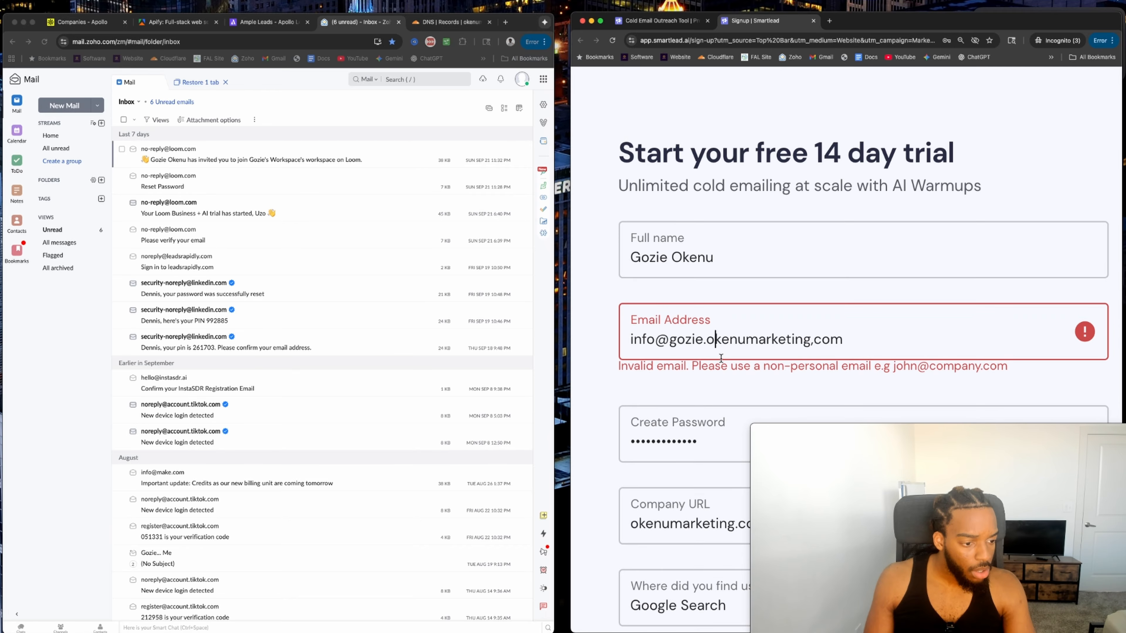
left_click(812, 344)
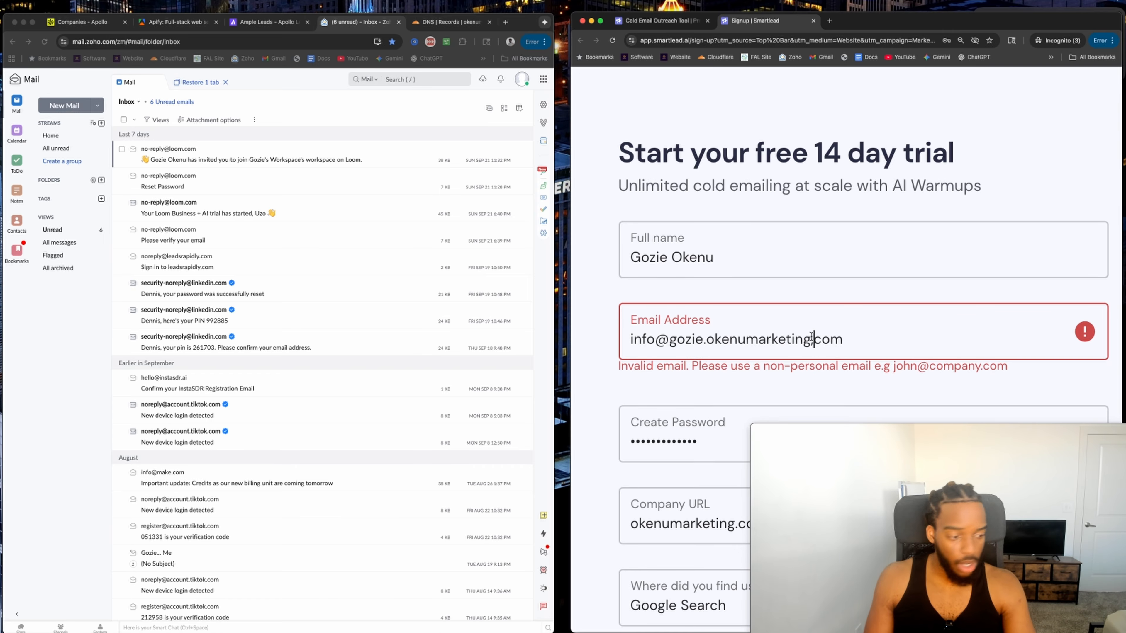
key("BackSpace")
type(",")
key("BackSpace")
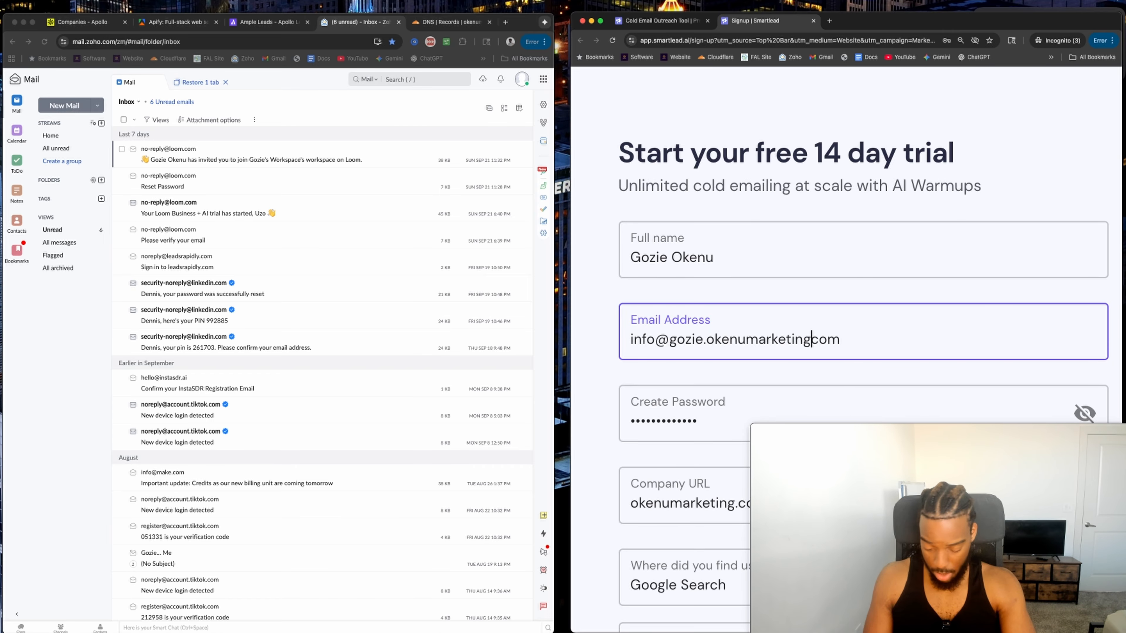
type(".")
scroll(850, 248, "down", 1)
scroll(851, 248, "down", 5)
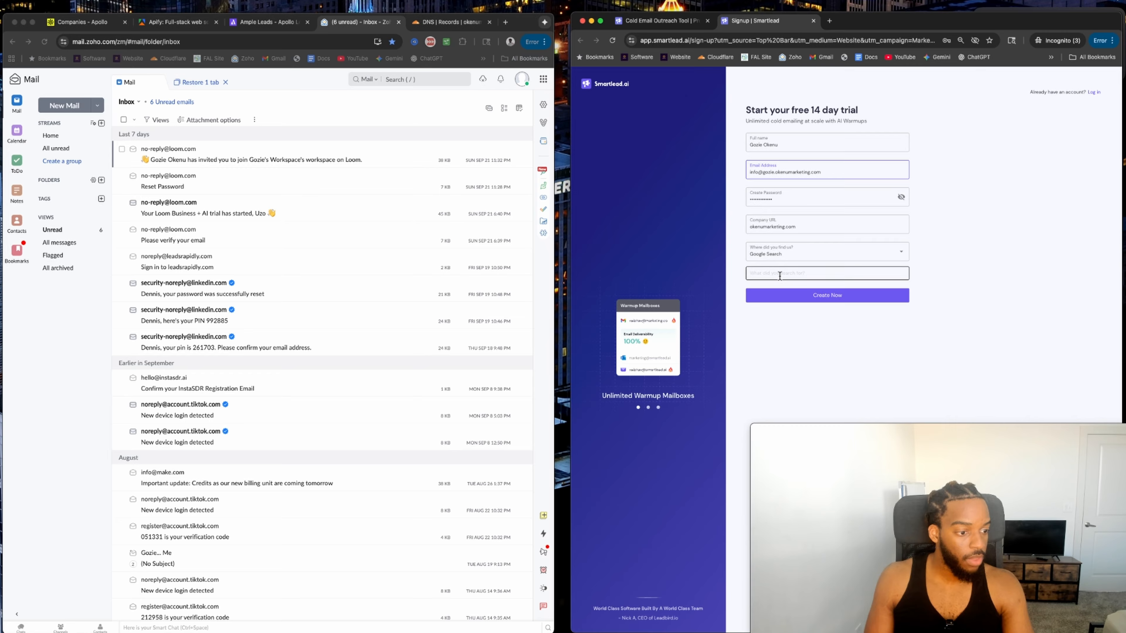
left_click(803, 271)
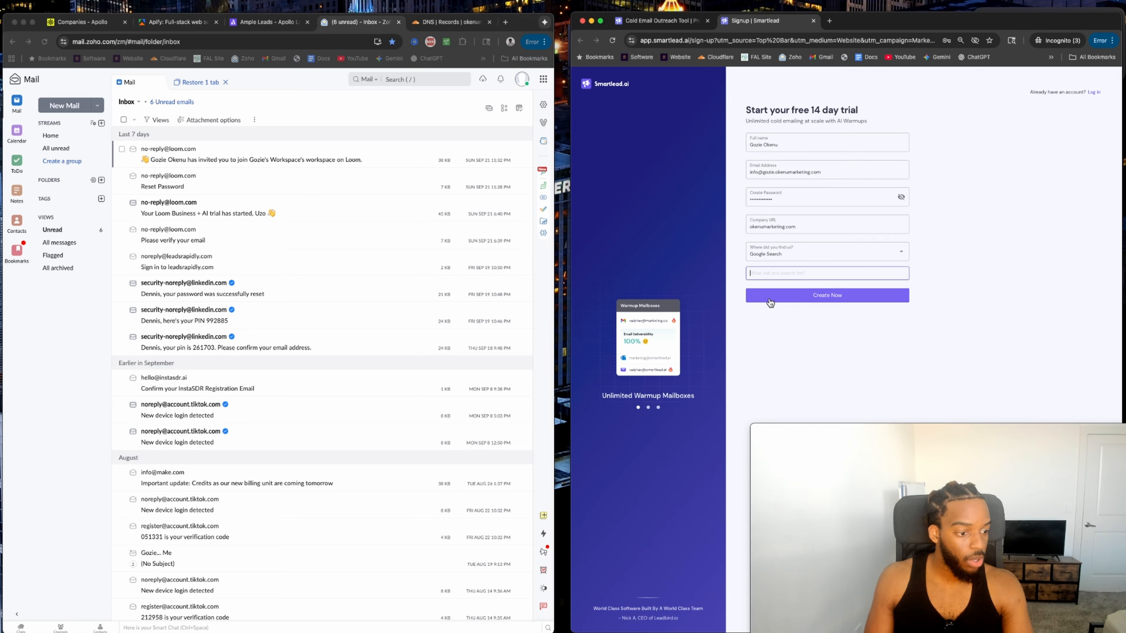
left_click(797, 296)
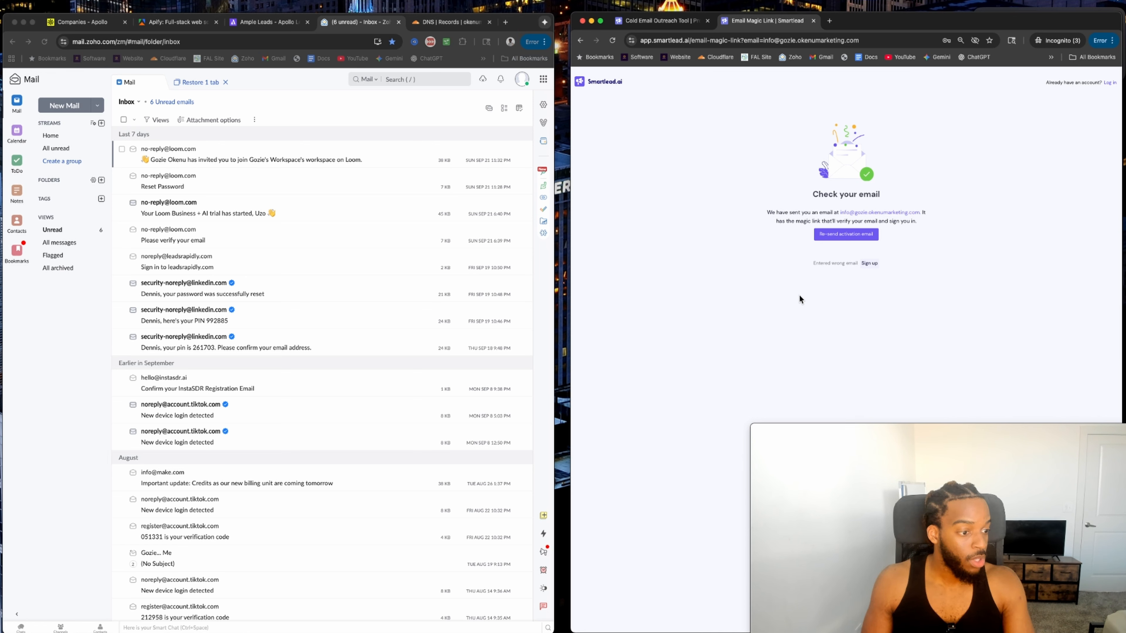
Open the verification magic link from the Smartlead email in a new tab.
left_click_drag(789, 212, 829, 213)
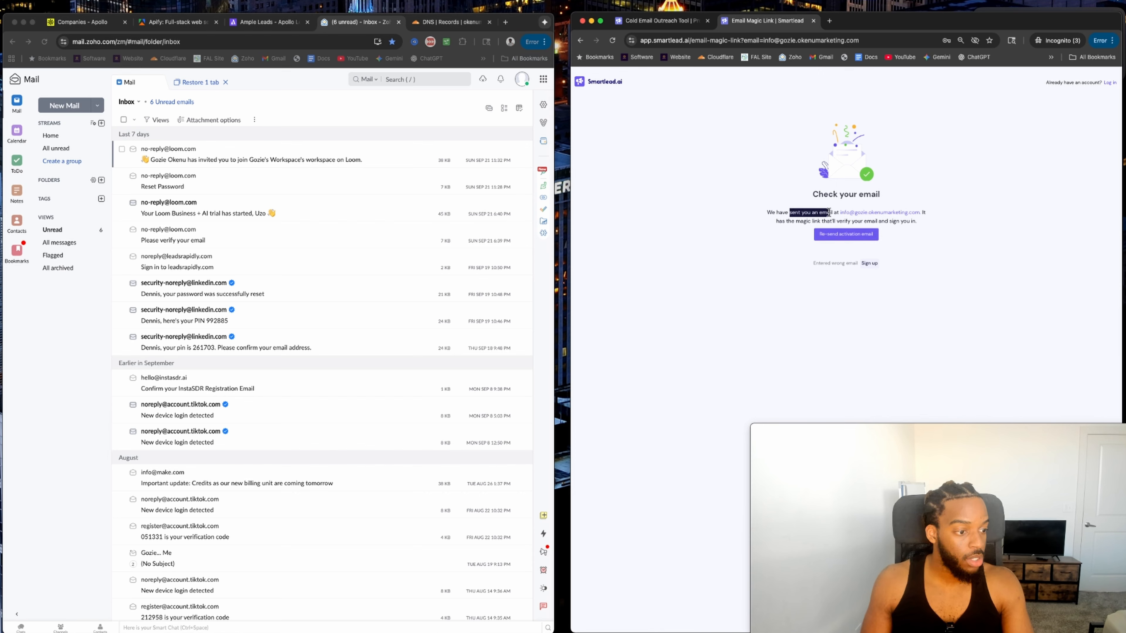
left_click(830, 216)
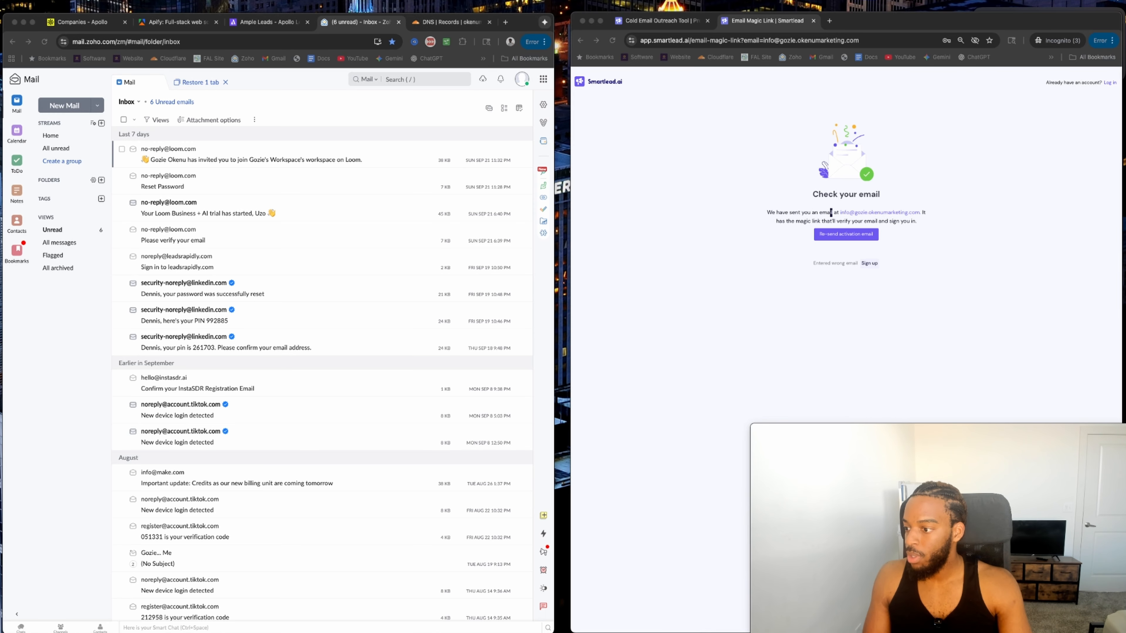
left_click_drag(436, 71, 816, 26)
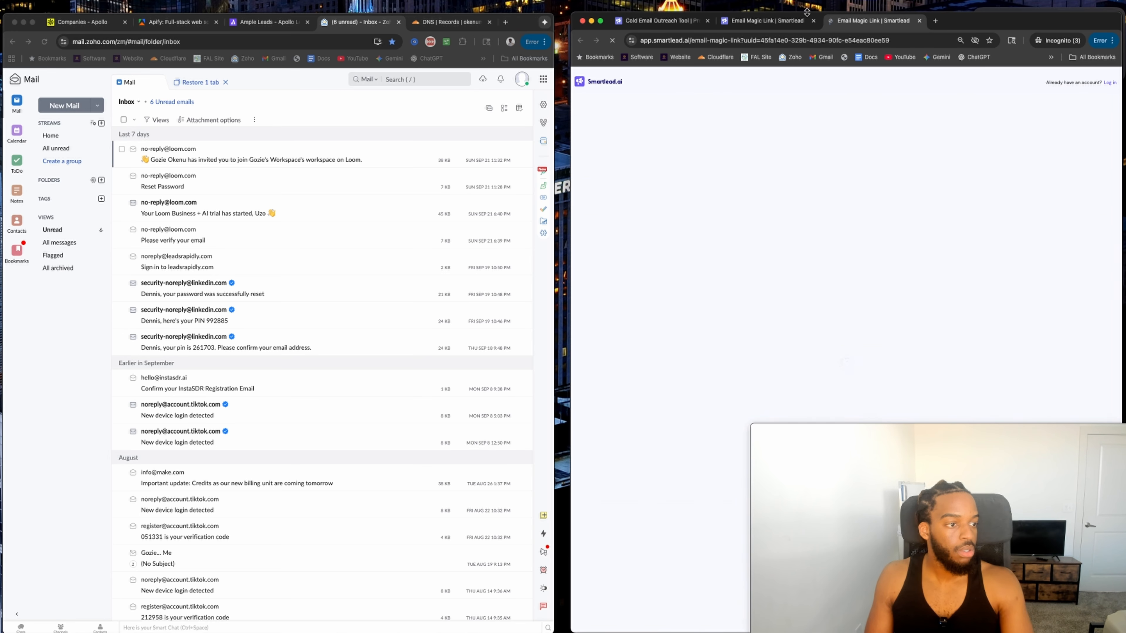
Answer onboarding with Automate Lead Generation, Hubspot, Pro Level experience and Freelancer business, then complete.
left_click(763, 162)
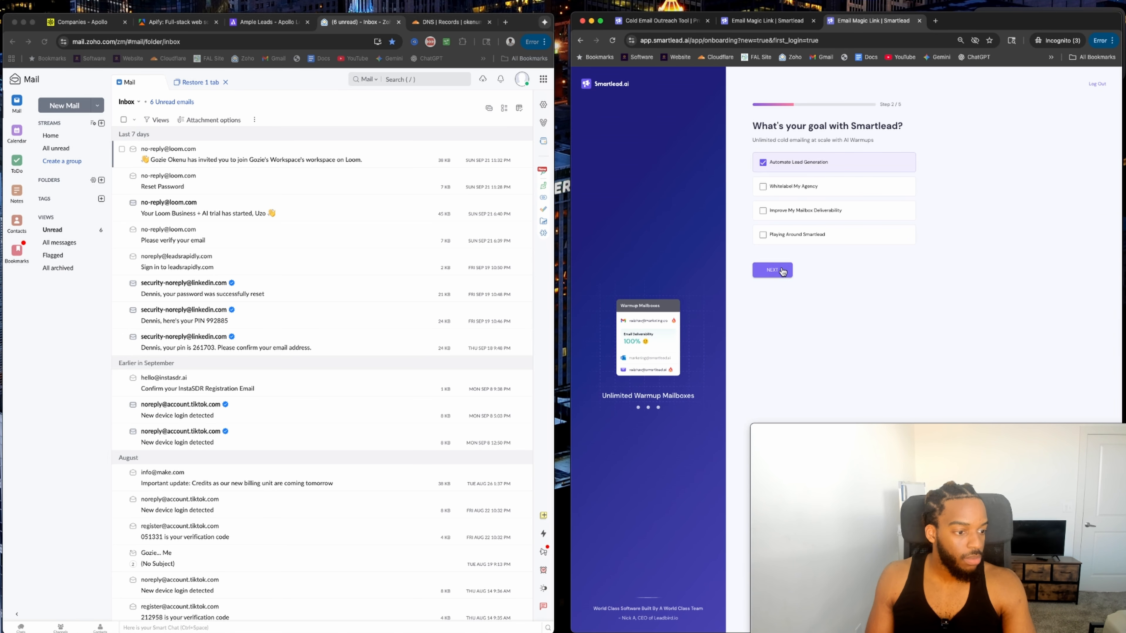
left_click(772, 270)
left_click(763, 176)
left_click(764, 285)
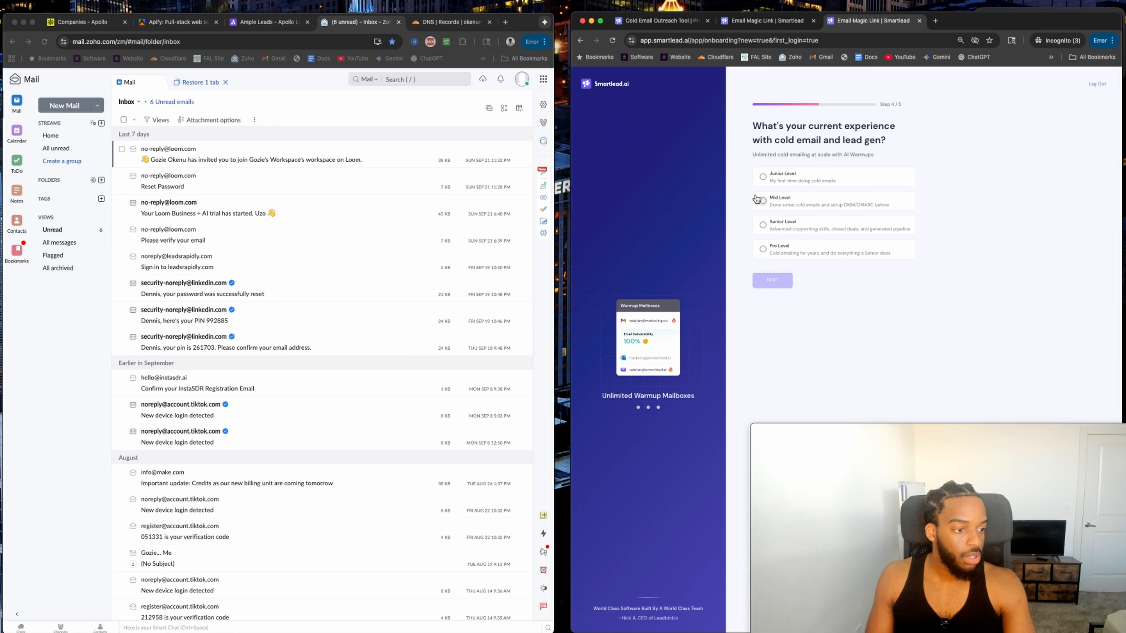
left_click(762, 177)
left_click(763, 249)
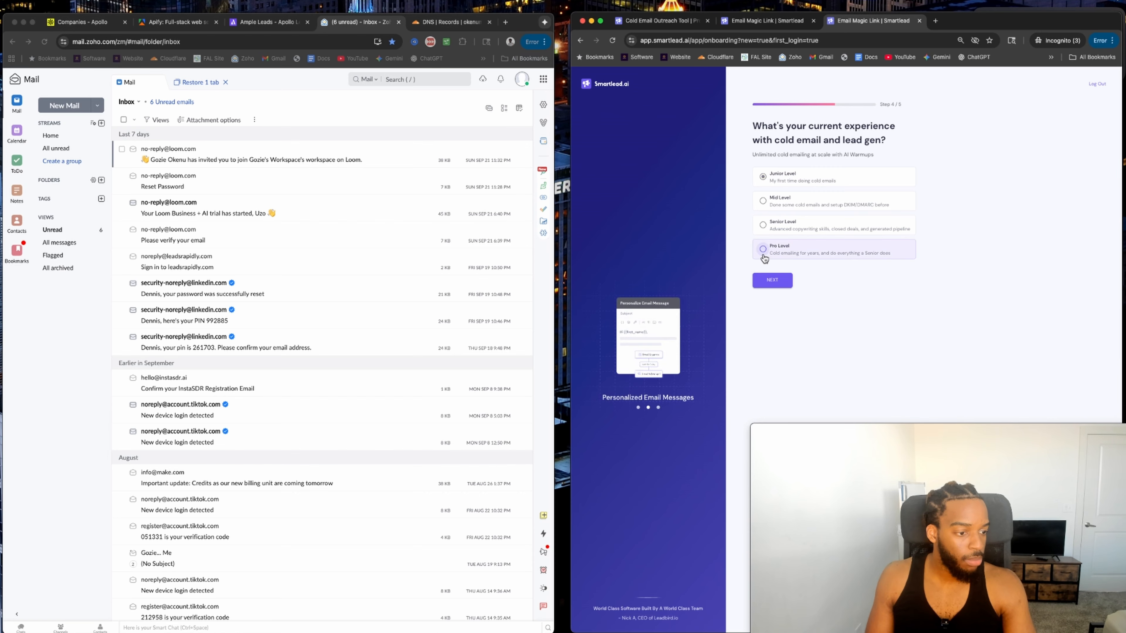
left_click(771, 280)
left_click(763, 223)
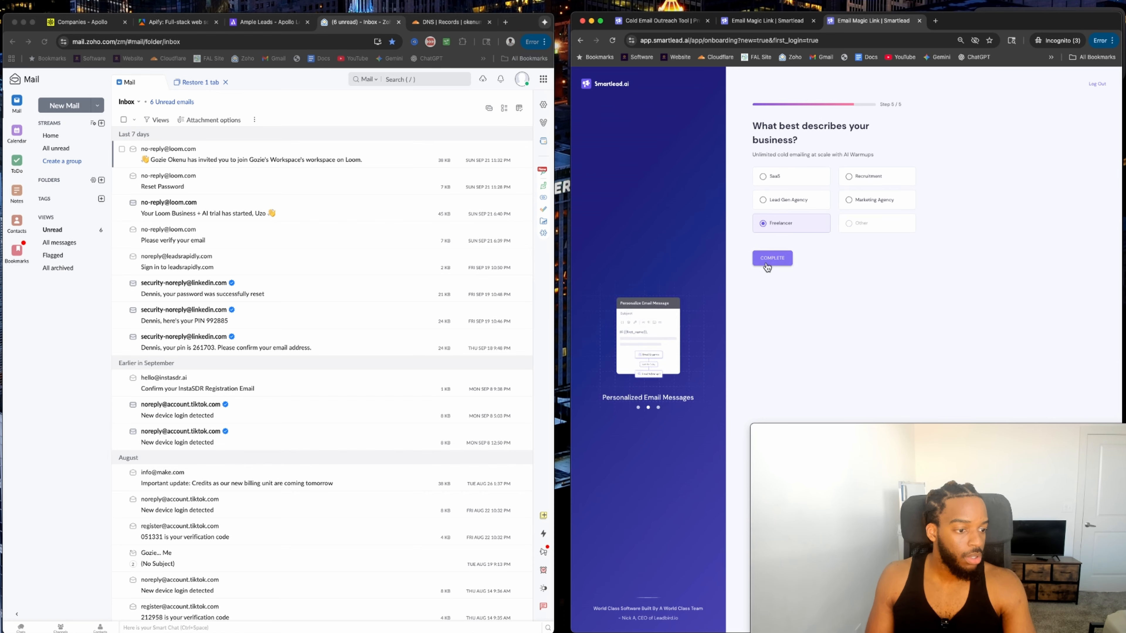
left_click(771, 258)
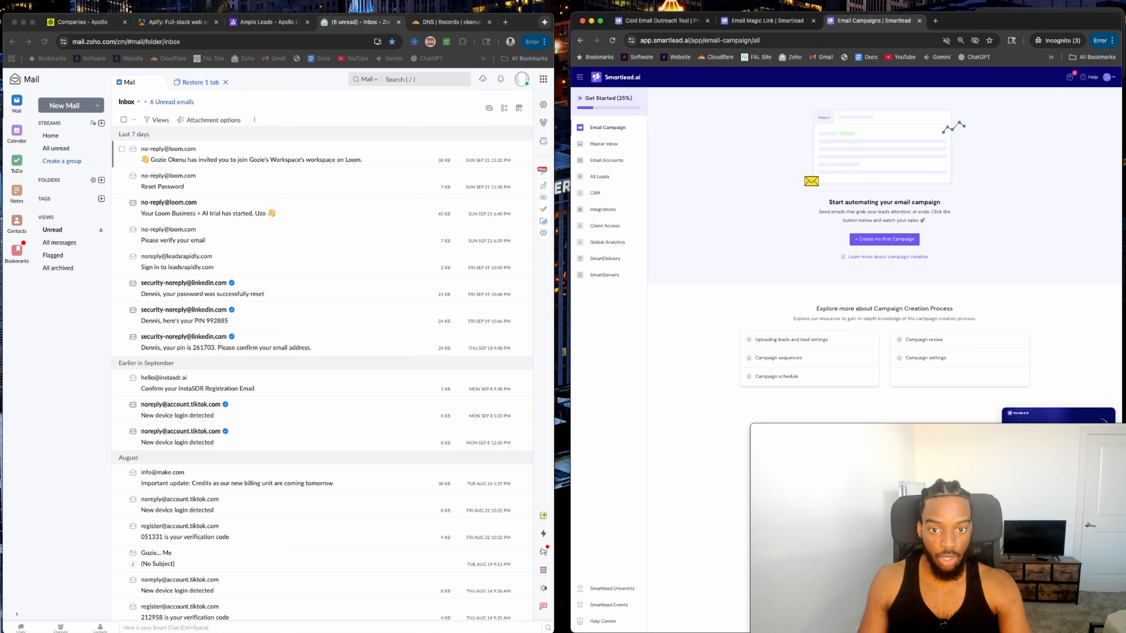
Flip through the Apollo companies, Apify and Ample Leads tabs.
left_click(84, 23)
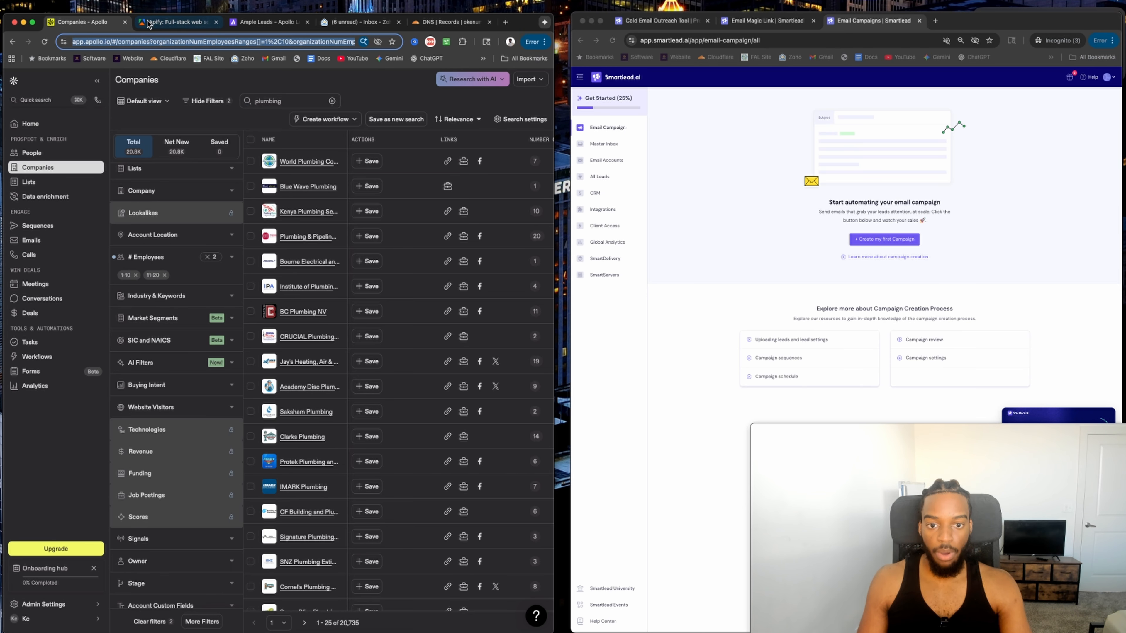
left_click(142, 23)
left_click(266, 23)
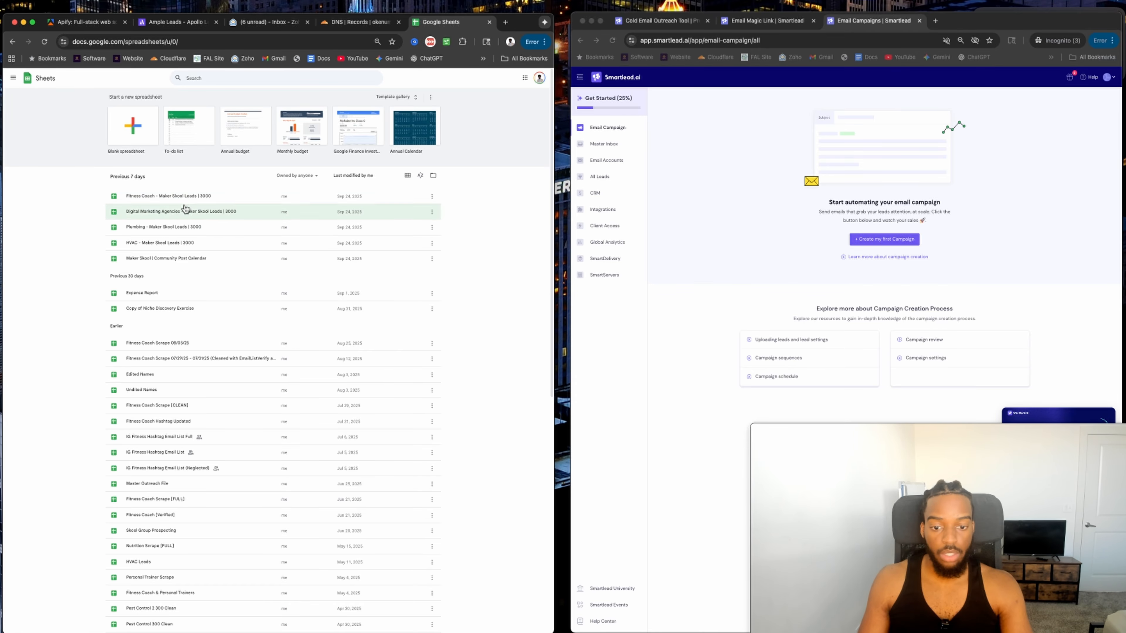
Open the 'Fitness Coach - Maker Skool Leads | 3000' spreadsheet, return to Sheets home, and start a new tab.
left_click(178, 195)
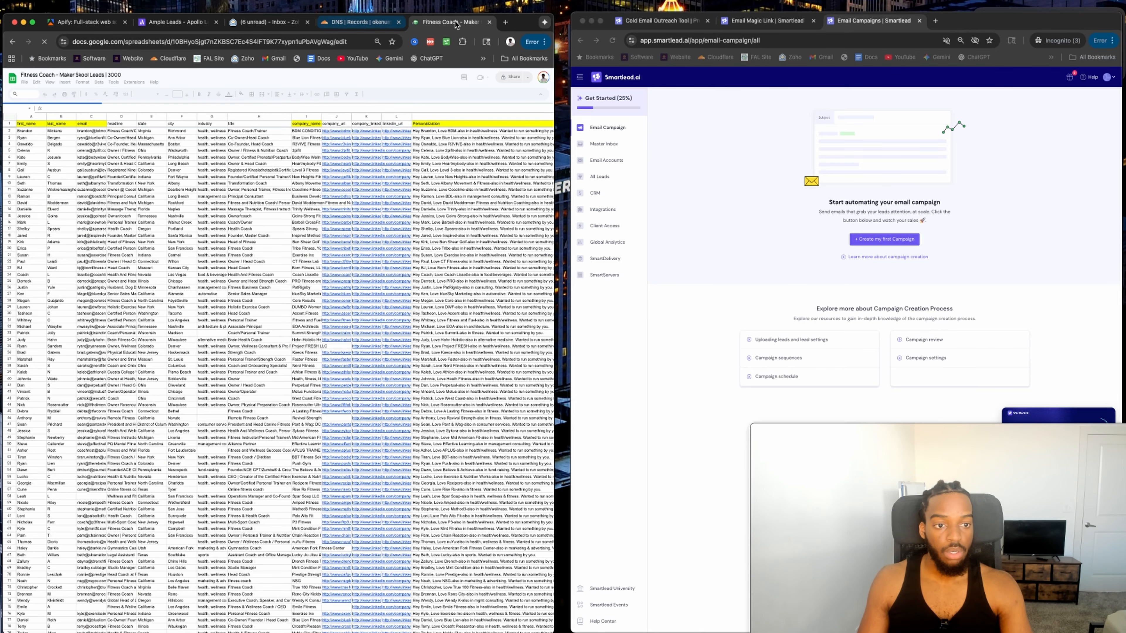
left_click(11, 79)
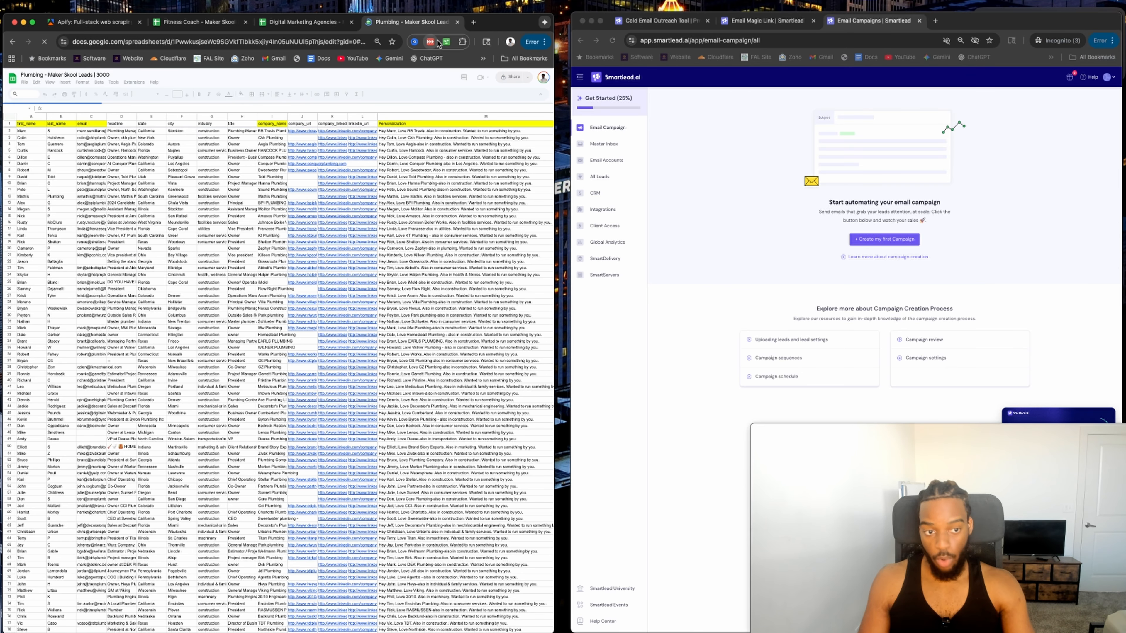
left_click(474, 22)
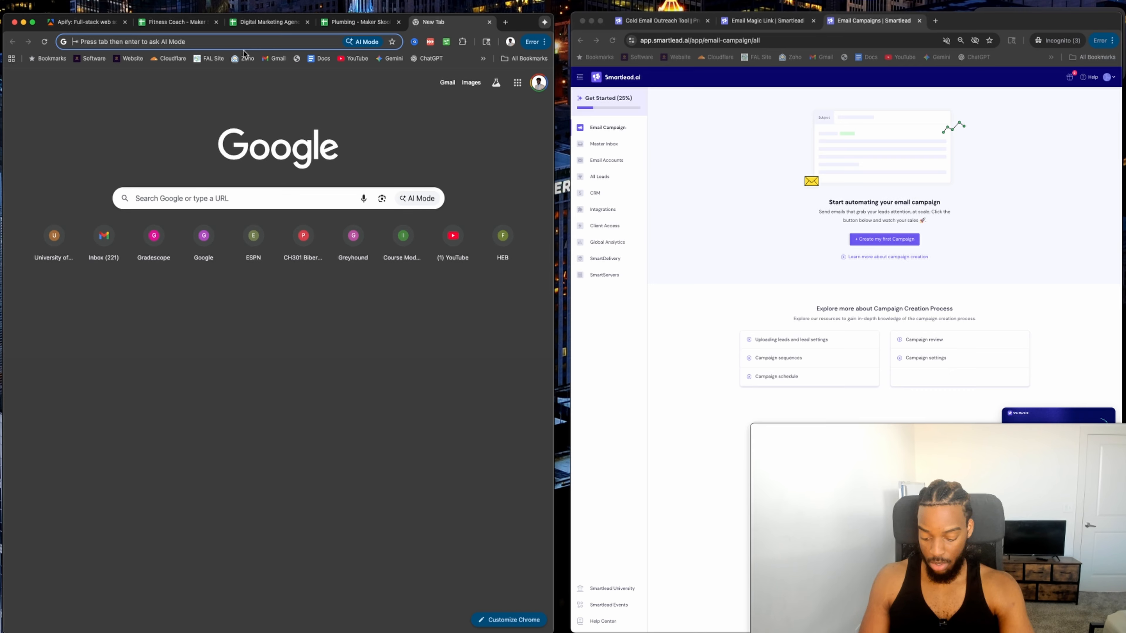
Reach Google Sheets through a 'google sheets' search and open the HVAC - Maker Skool Leads | 3000 spreadsheet.
type("googl")
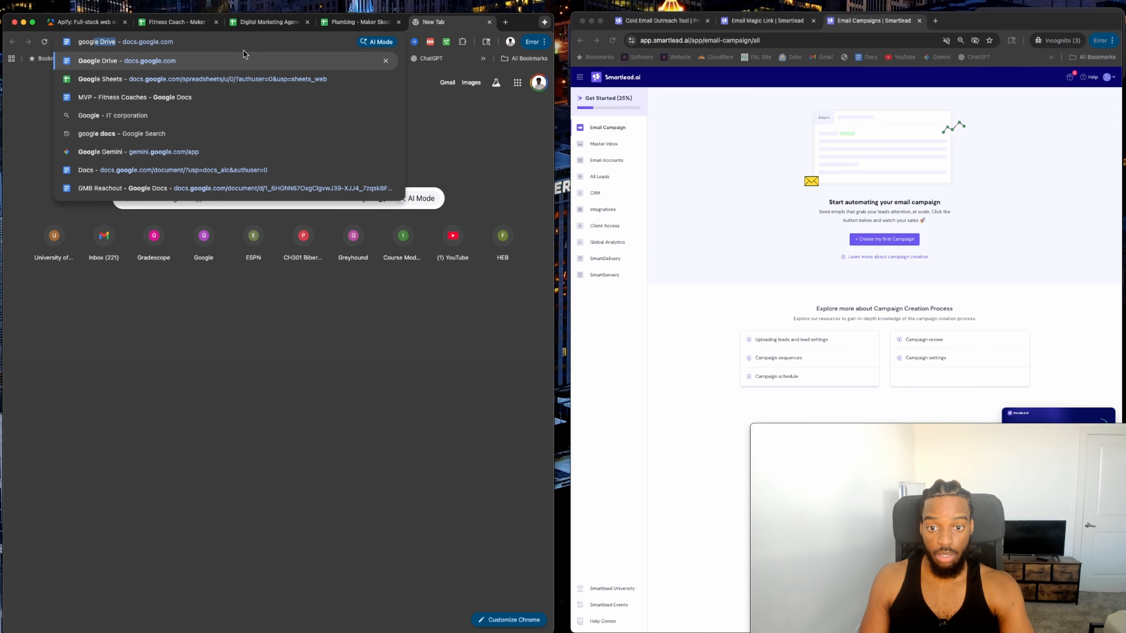
type("e dsheet")
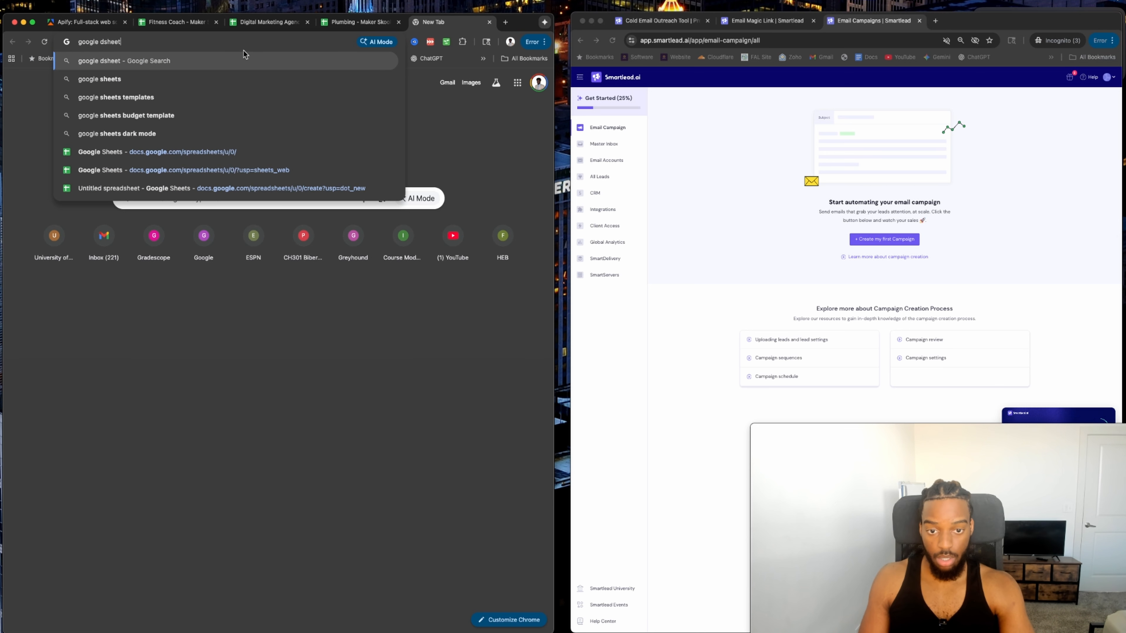
type("s")
key("Return")
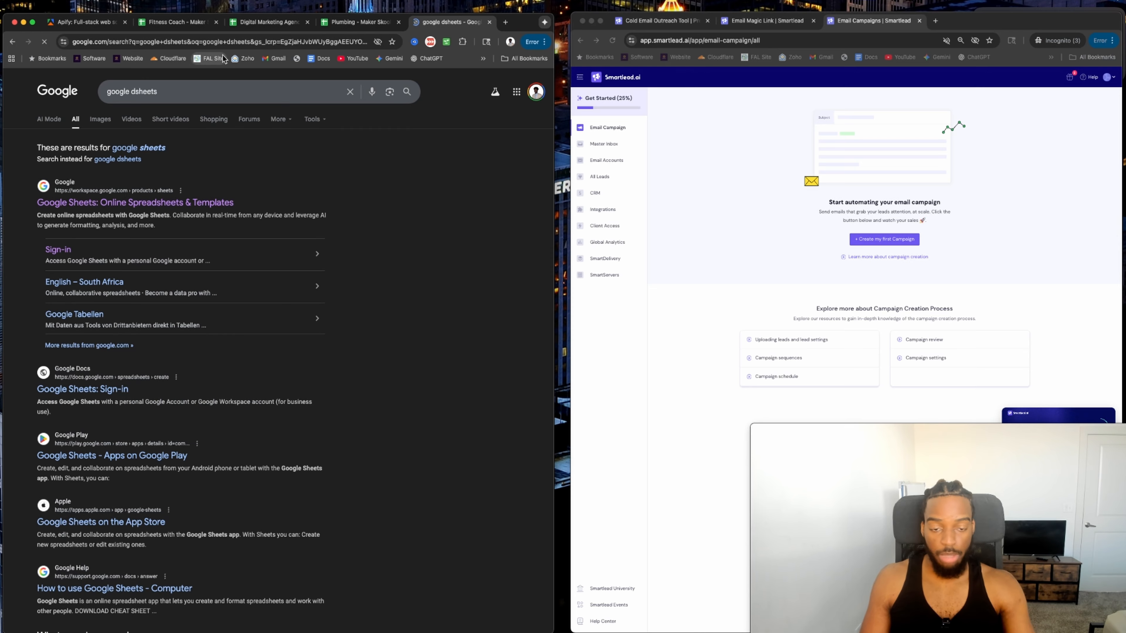
left_click(115, 202)
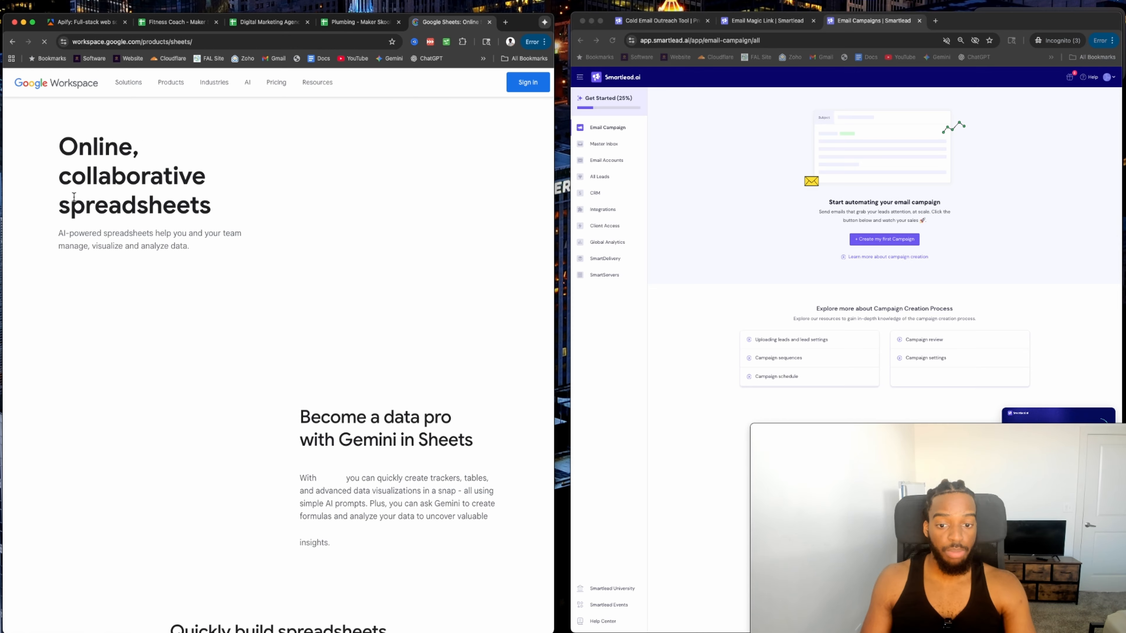
left_click(79, 272)
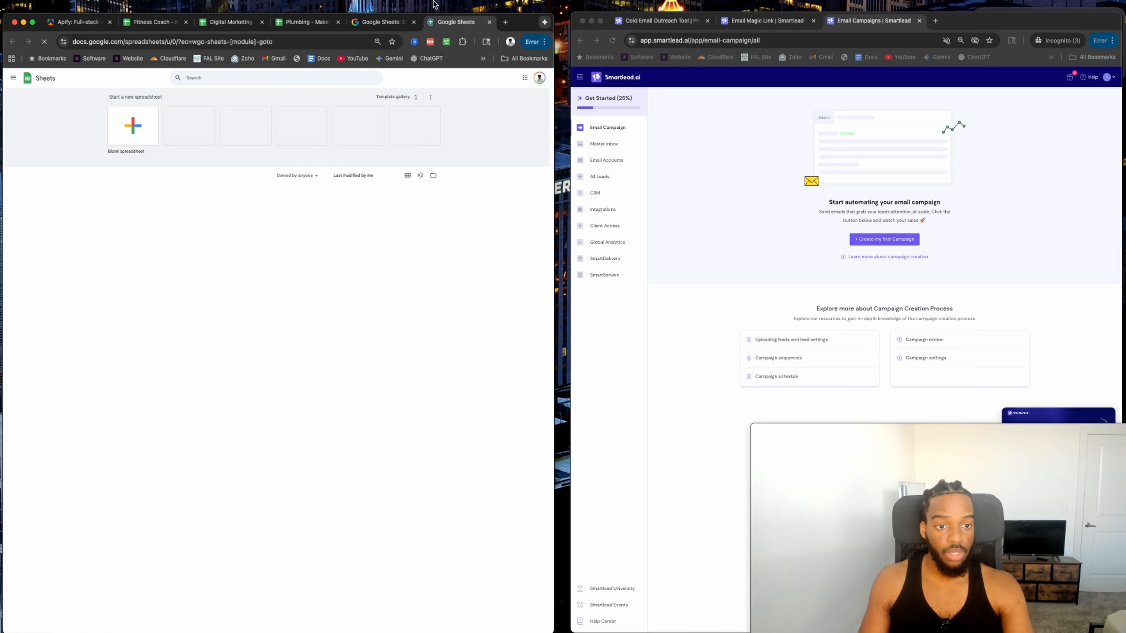
left_click(414, 22)
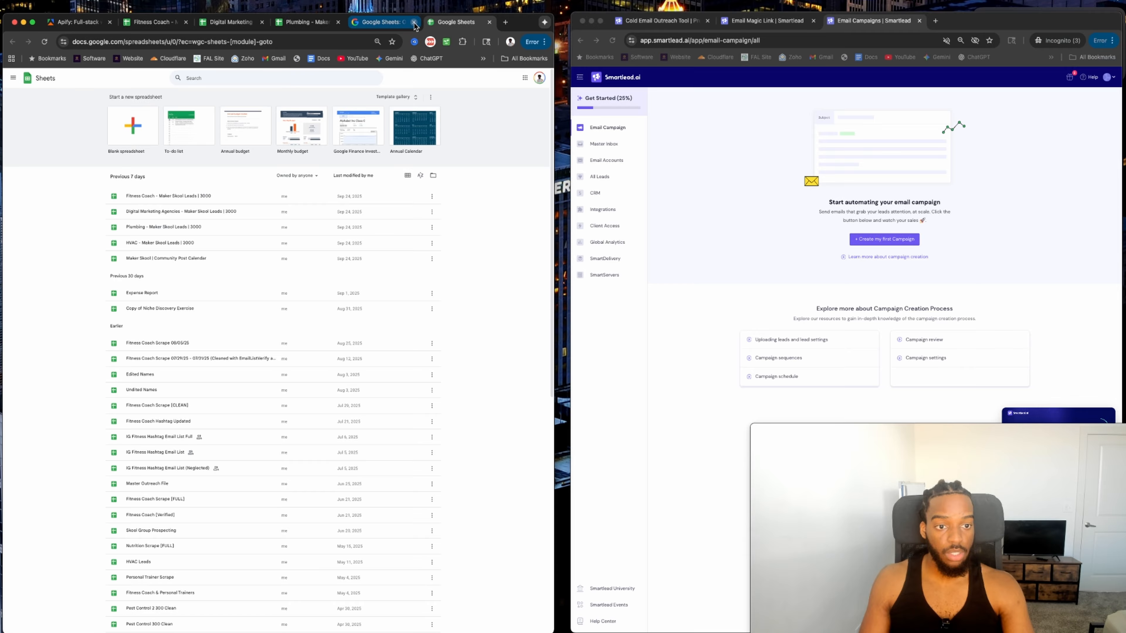
left_click(145, 247)
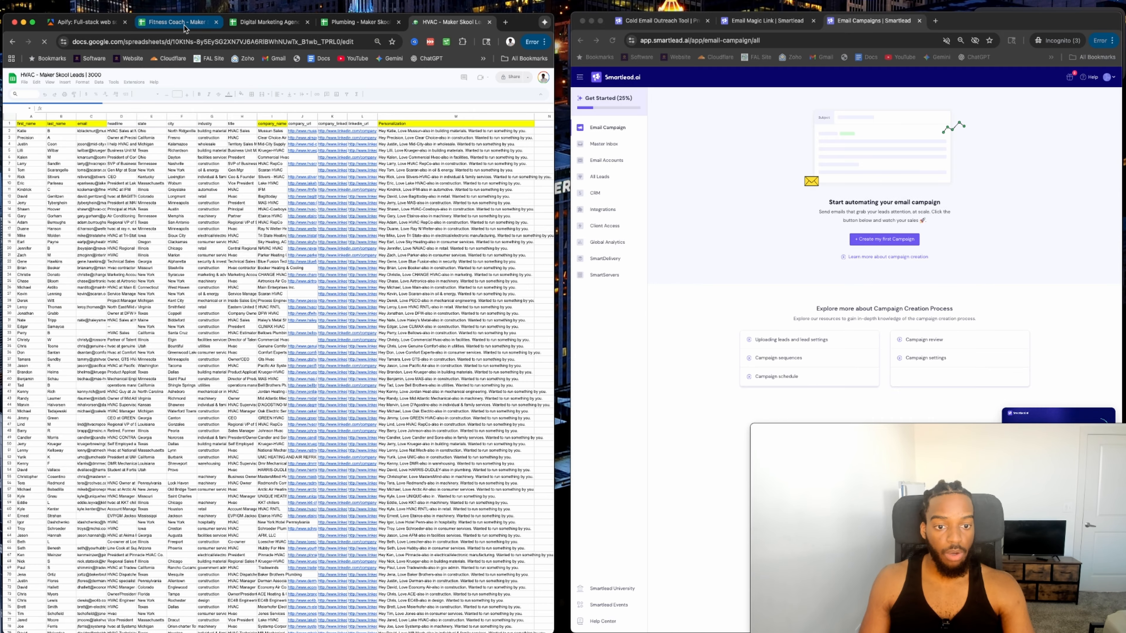
Switch to the Fitness Coach leads sheet and display the full =AI personalization formula in cell M2.
left_click(176, 22)
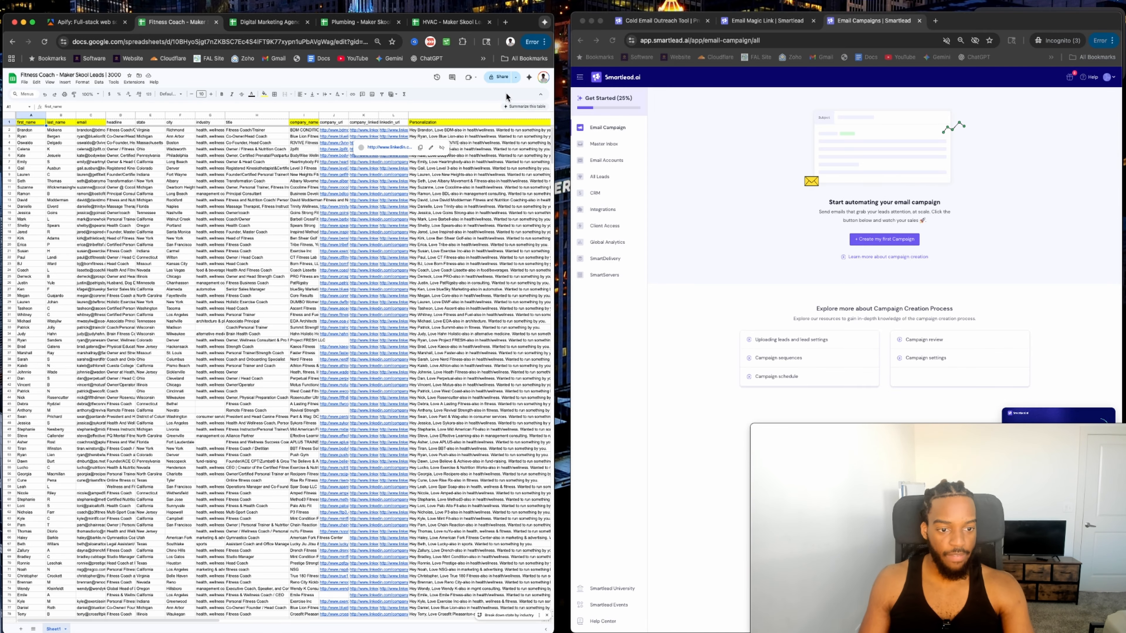
left_click(466, 132)
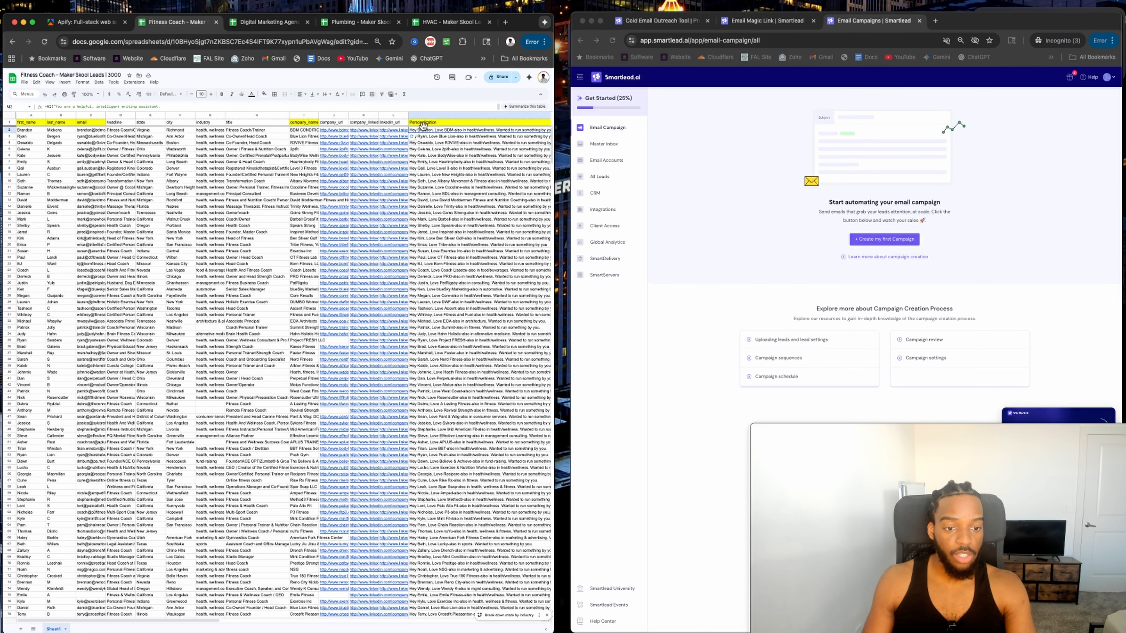
double_click(433, 130)
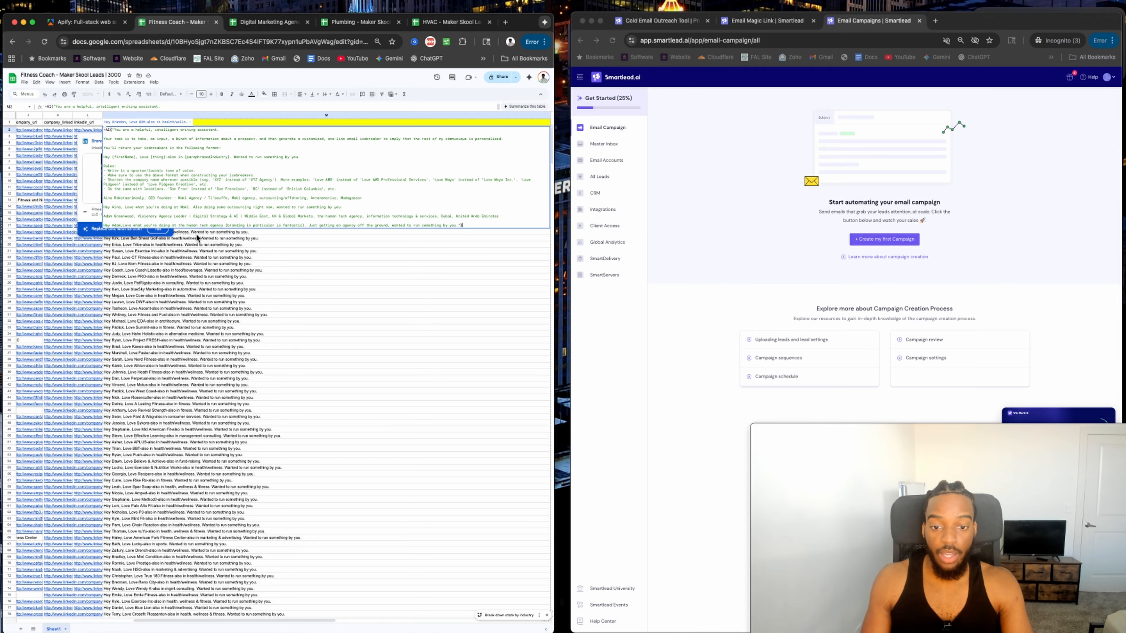
Exit cell M2 without changes and scroll across the lead columns.
key("Escape")
scroll(296, 120, "left", 3)
scroll(296, 121, "left", 5)
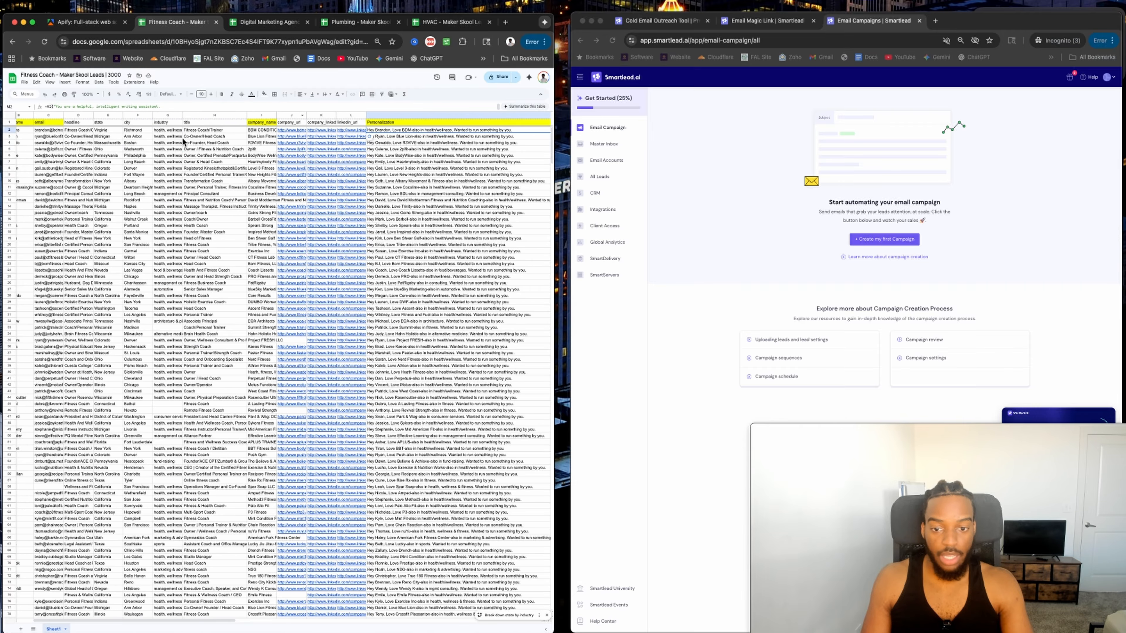
scroll(35, 136, "left", 2)
scroll(50, 126, "right", 2)
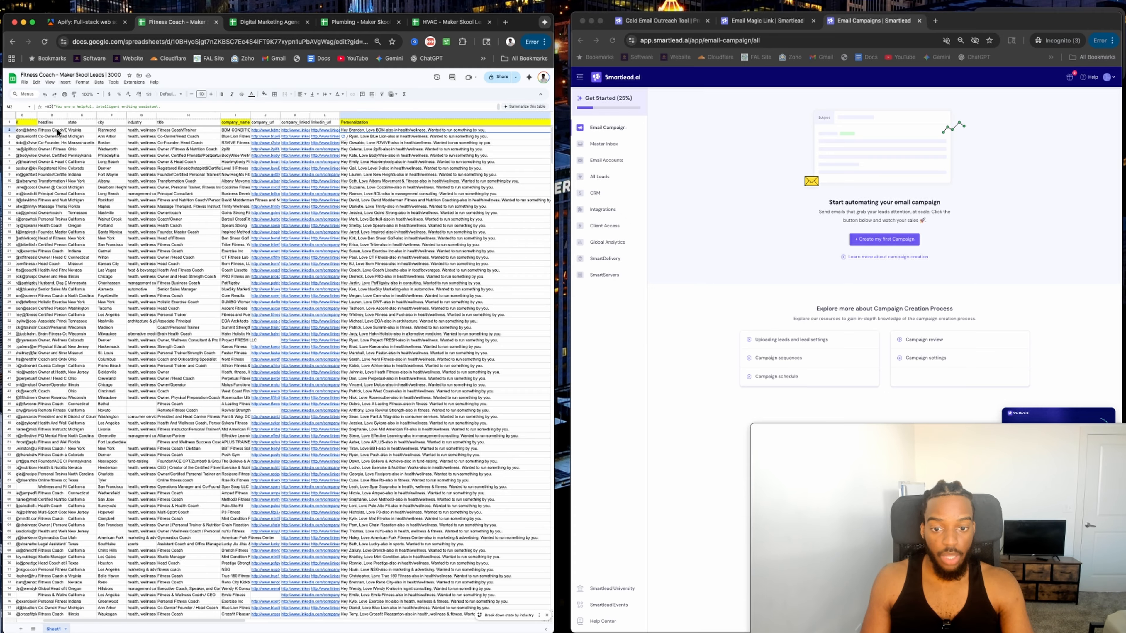
scroll(84, 131, "right", 3)
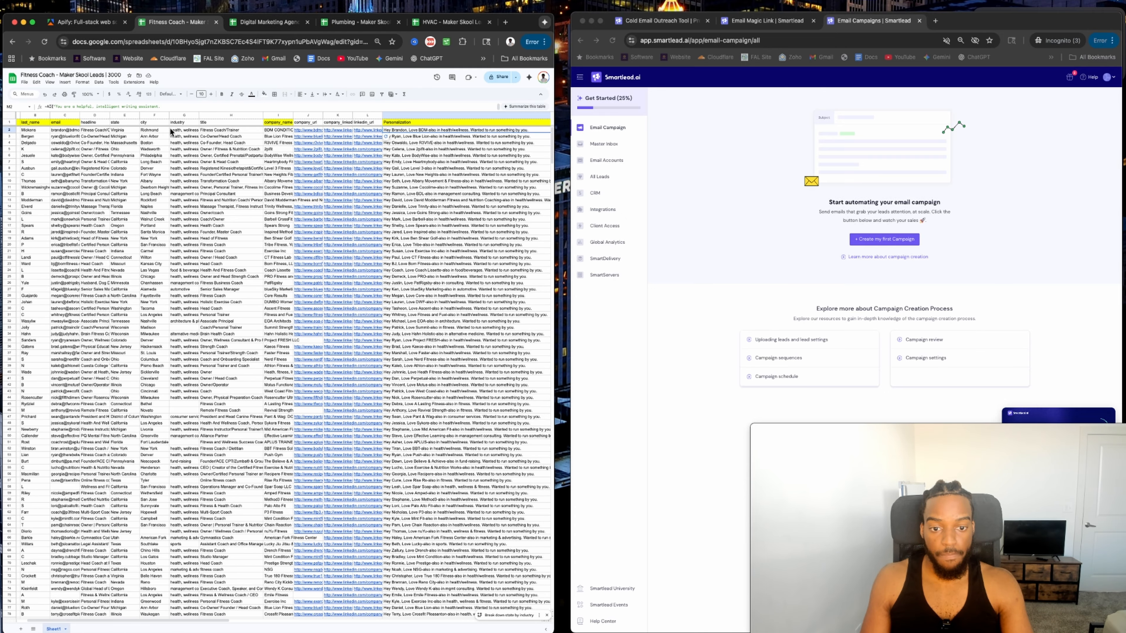
scroll(133, 134, "left", 4)
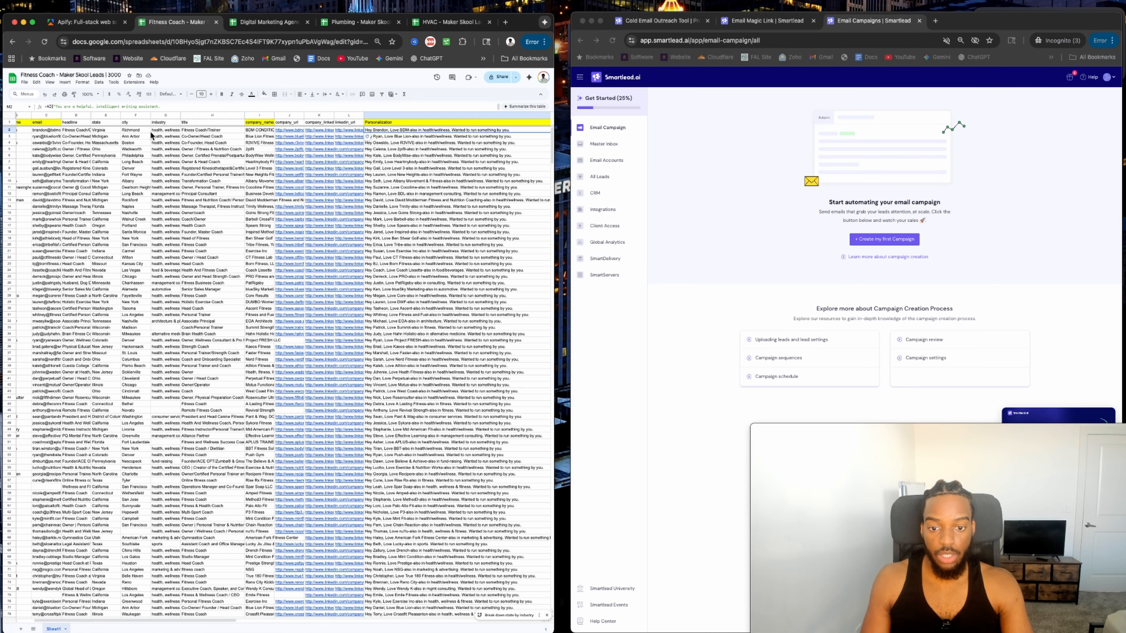
Inspect the lead's headline in D2 and company name in I2.
left_click(111, 133)
scroll(110, 133, "right", 1)
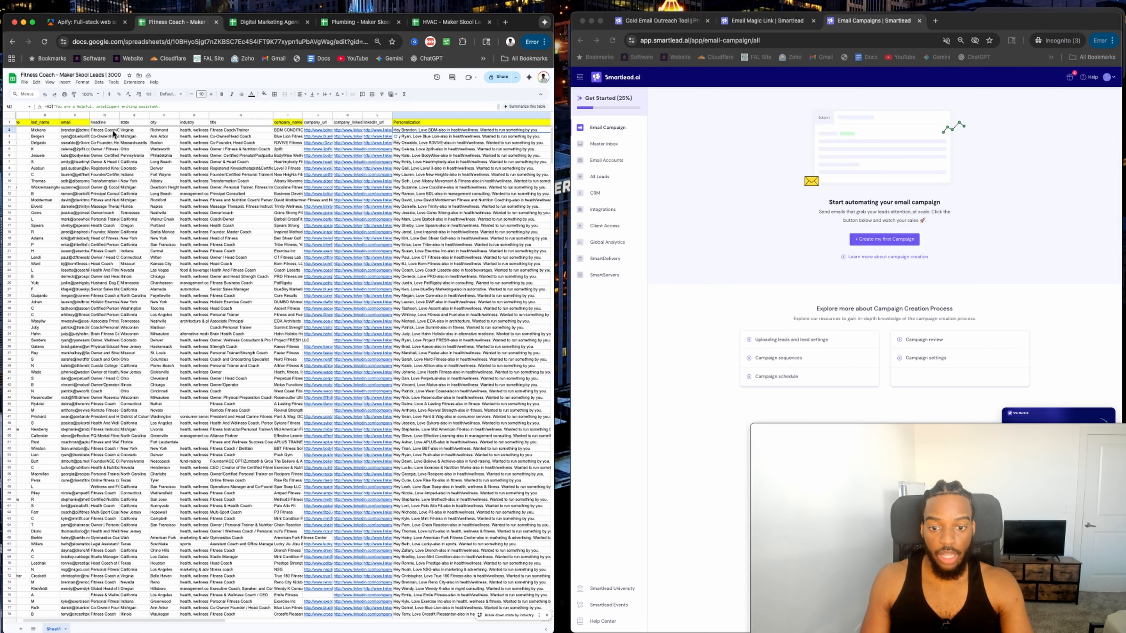
scroll(109, 133, "right", 1)
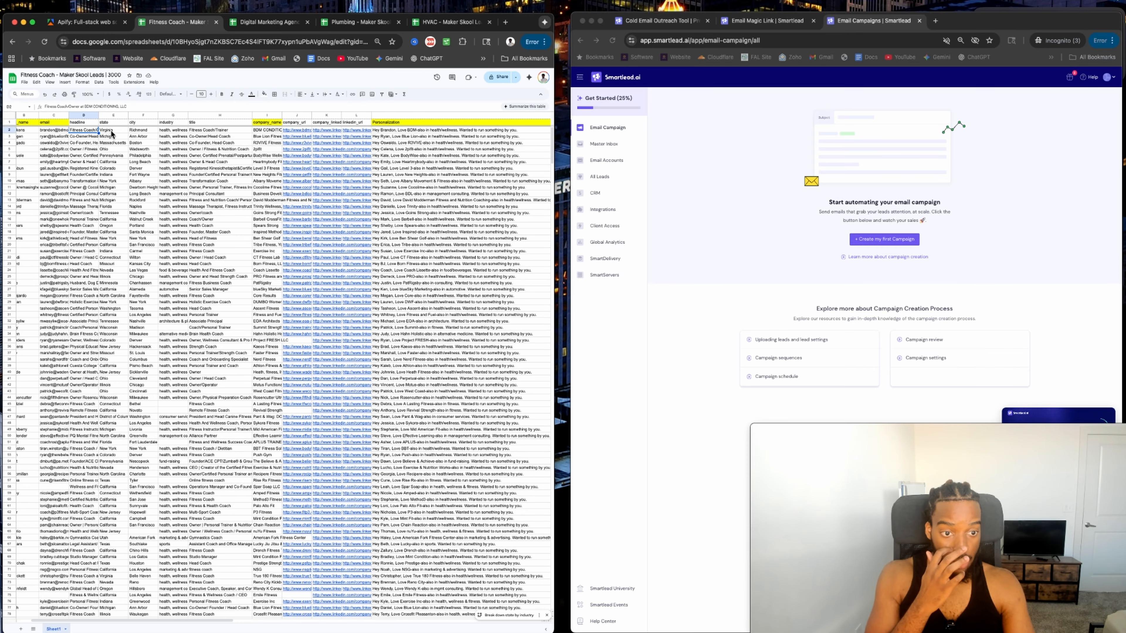
left_click(261, 131)
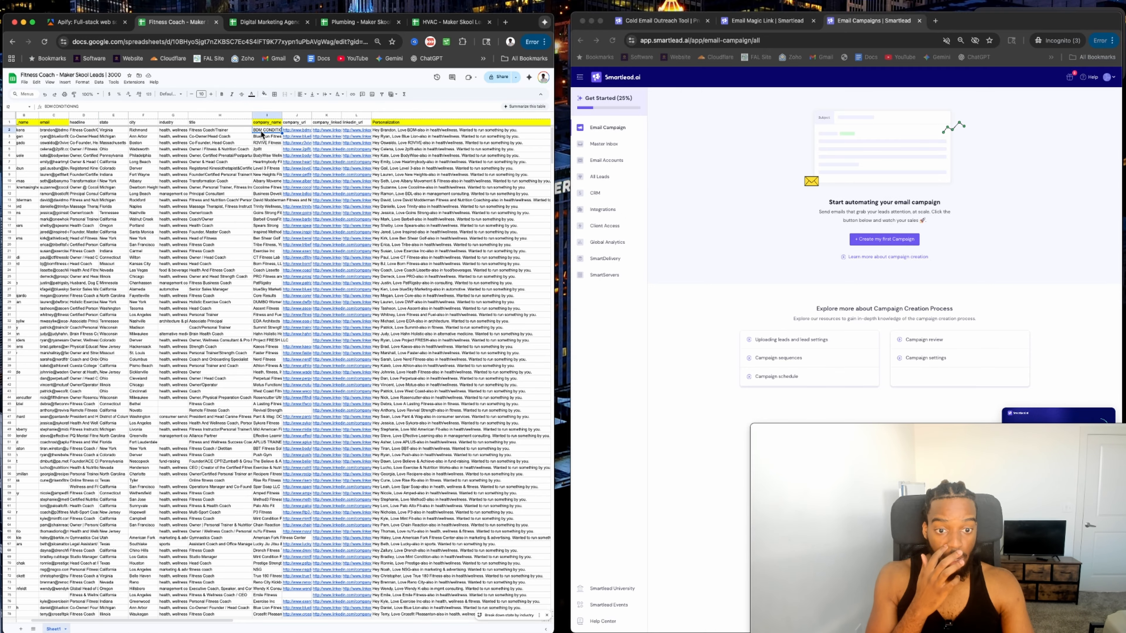
scroll(391, 138, "right", 1)
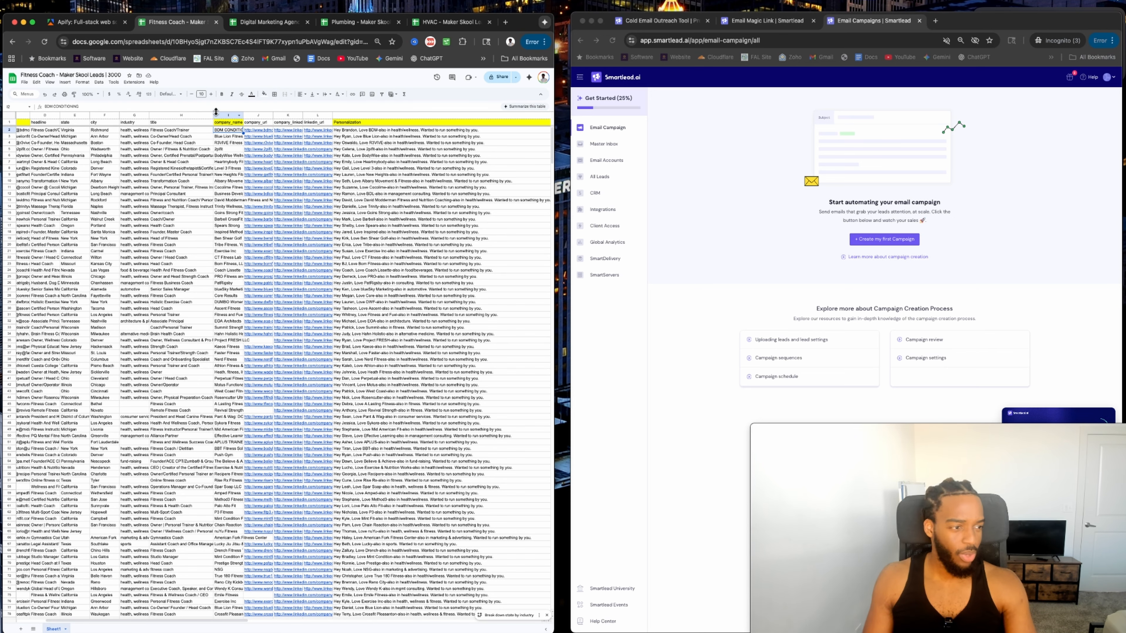
scroll(233, 128, "left", 5)
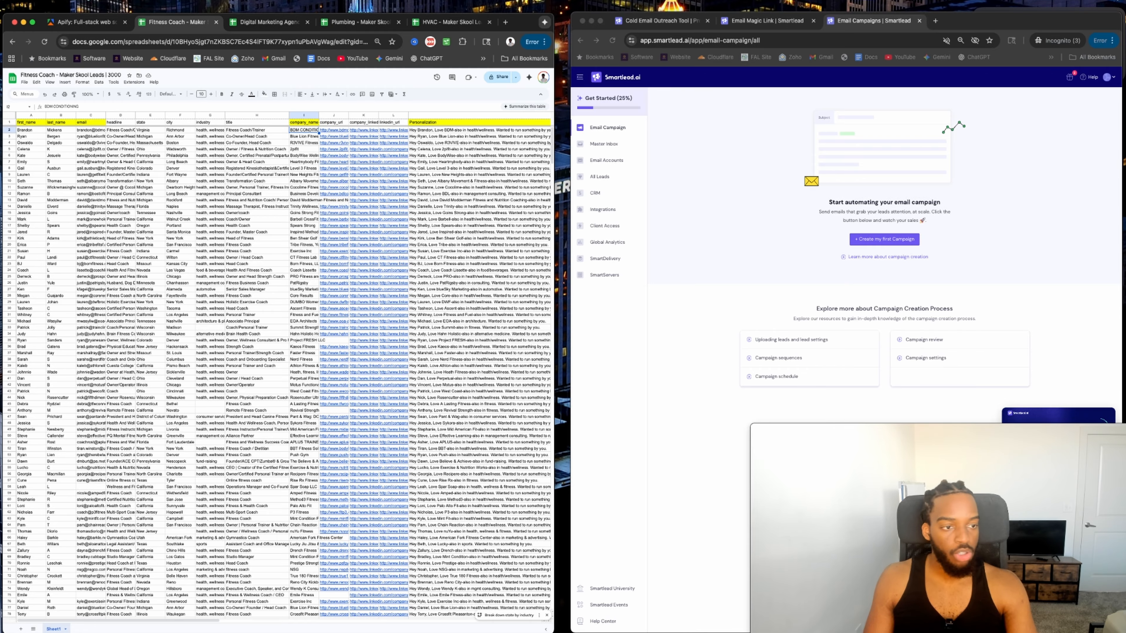
Search 'millionverifier' in a new incognito tab and open the MillionVerifier website.
left_click(937, 21)
type("mill")
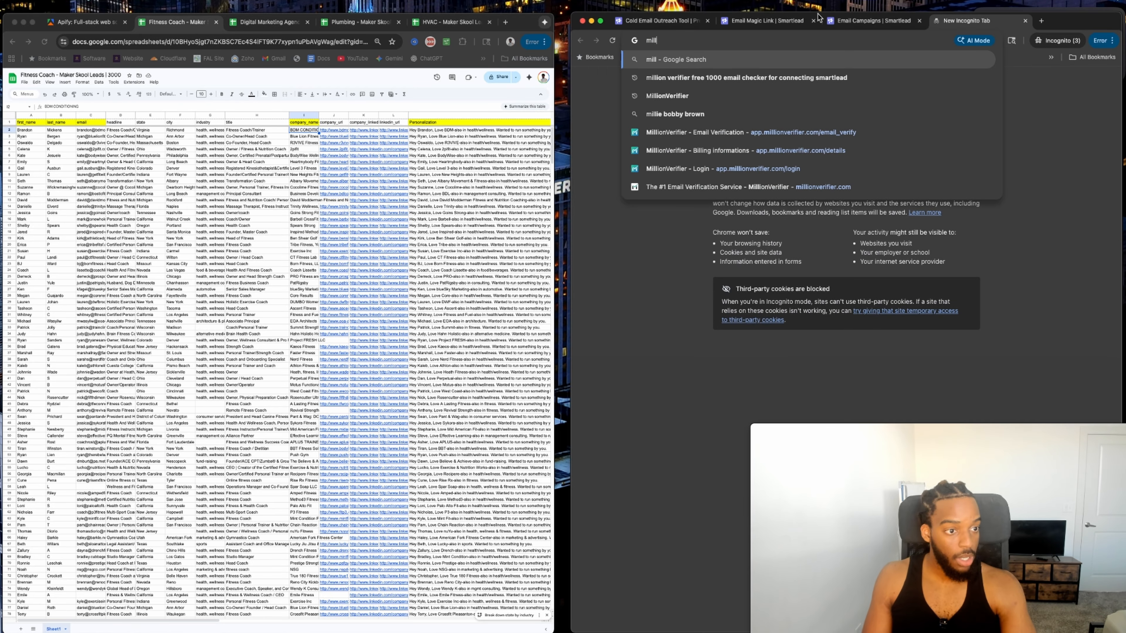
type("ionverifier")
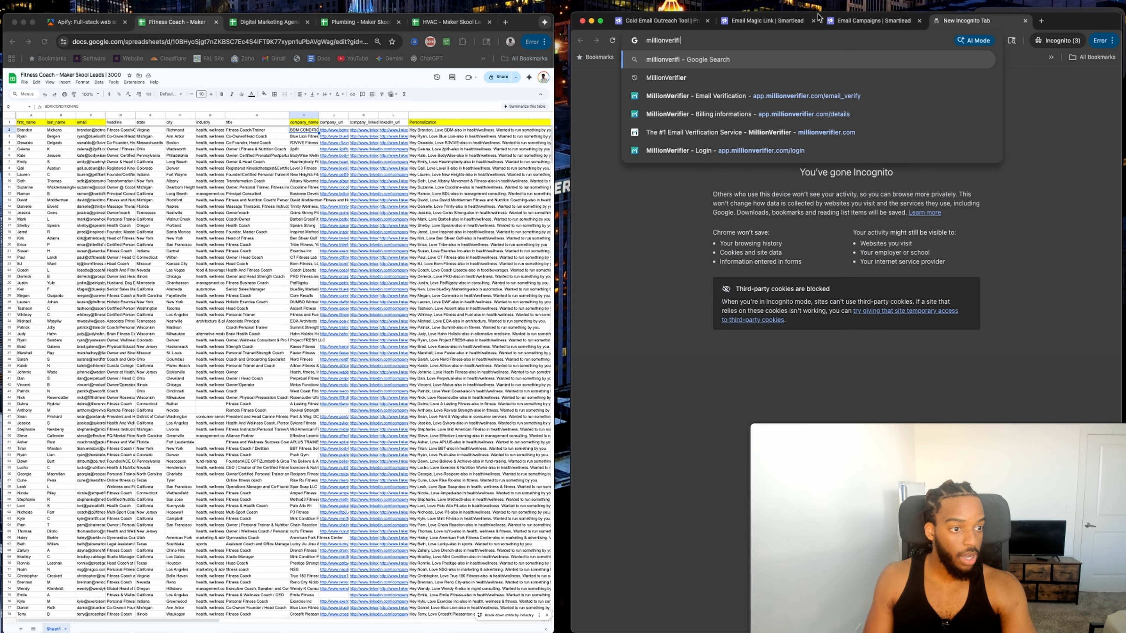
key("Return")
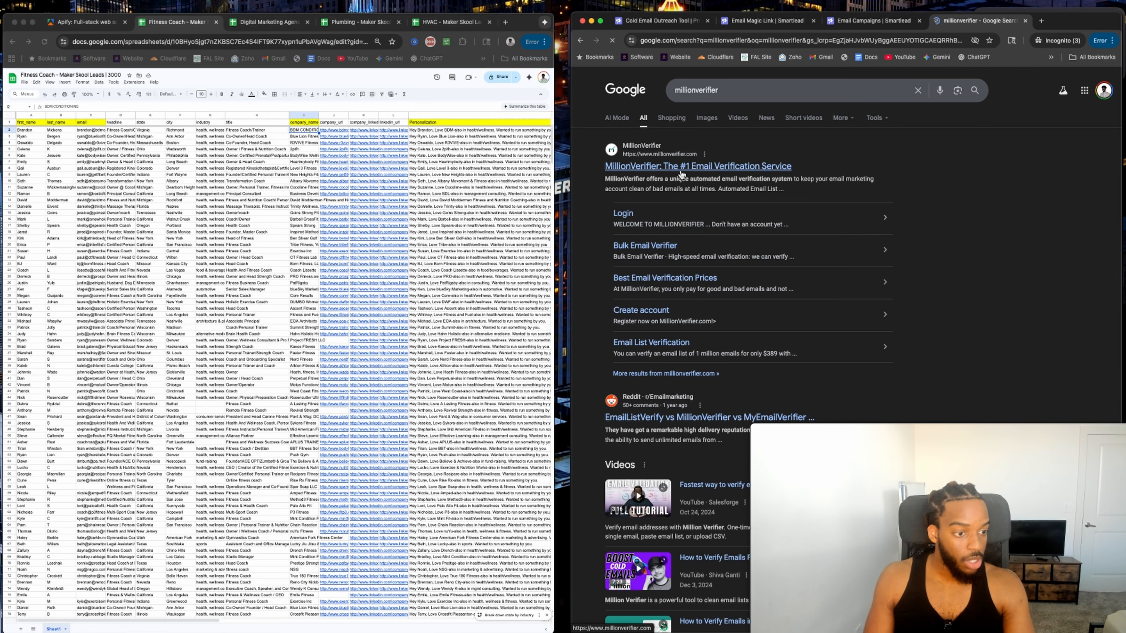
left_click(676, 167)
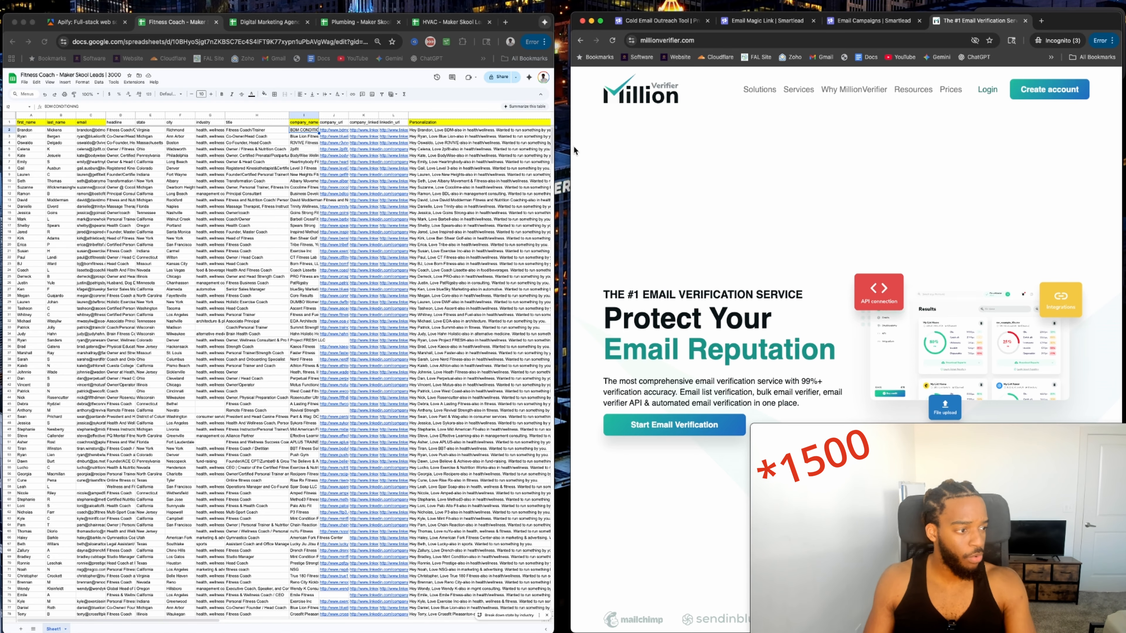
Start a new MillionVerifier sign-up and fill in the first name and business email.
left_click(985, 94)
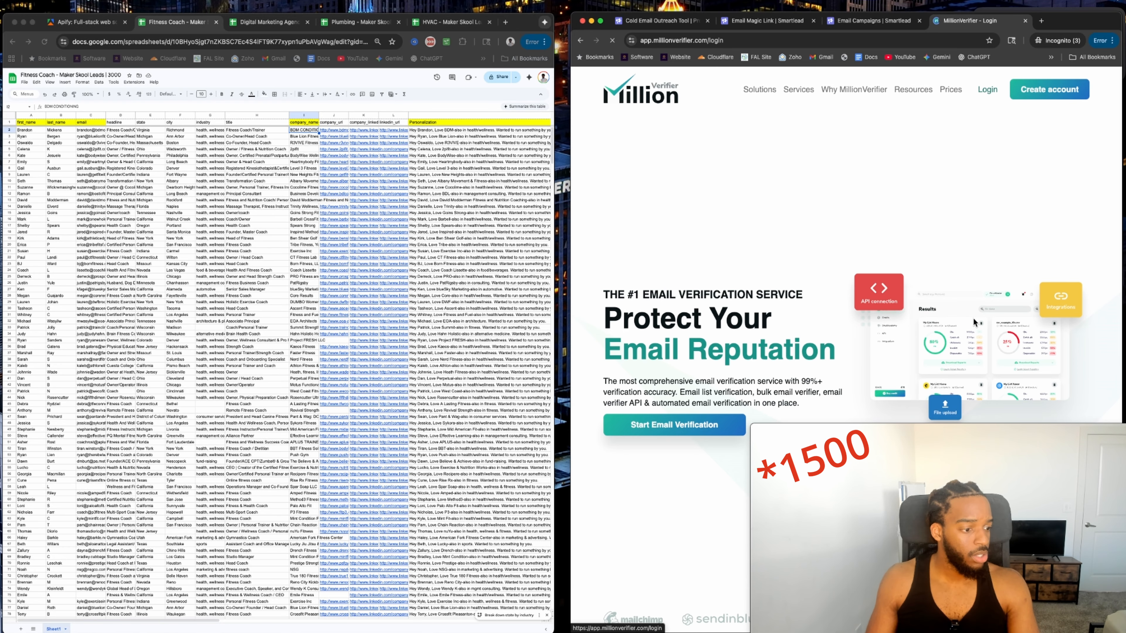
scroll(929, 144, "left", 5)
left_click(1031, 101)
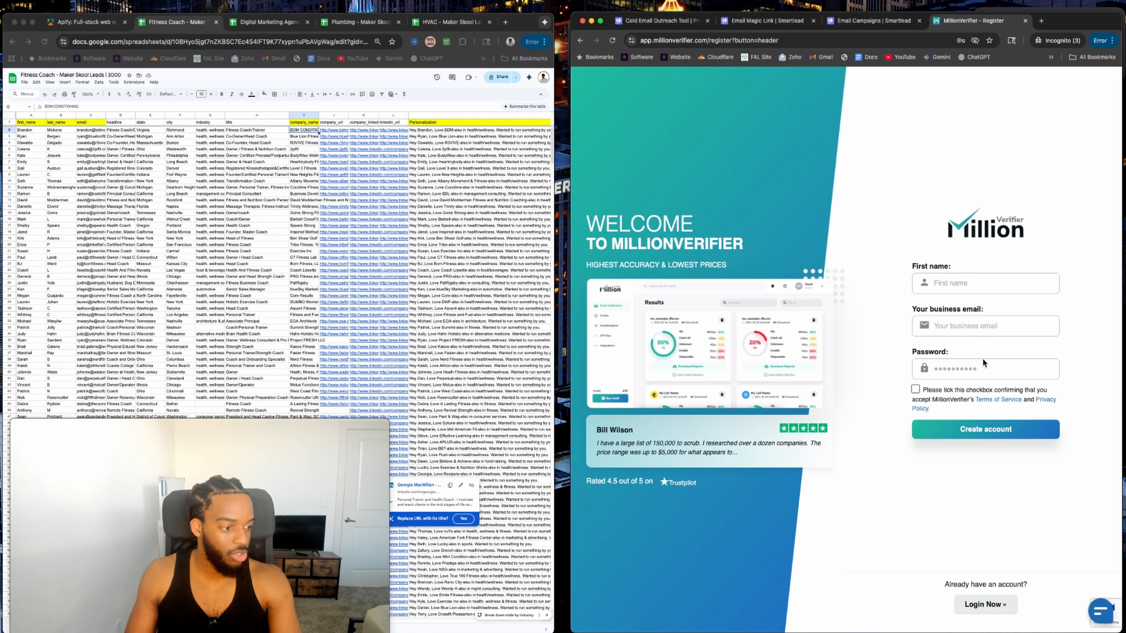
left_click(975, 287)
type("Gozie")
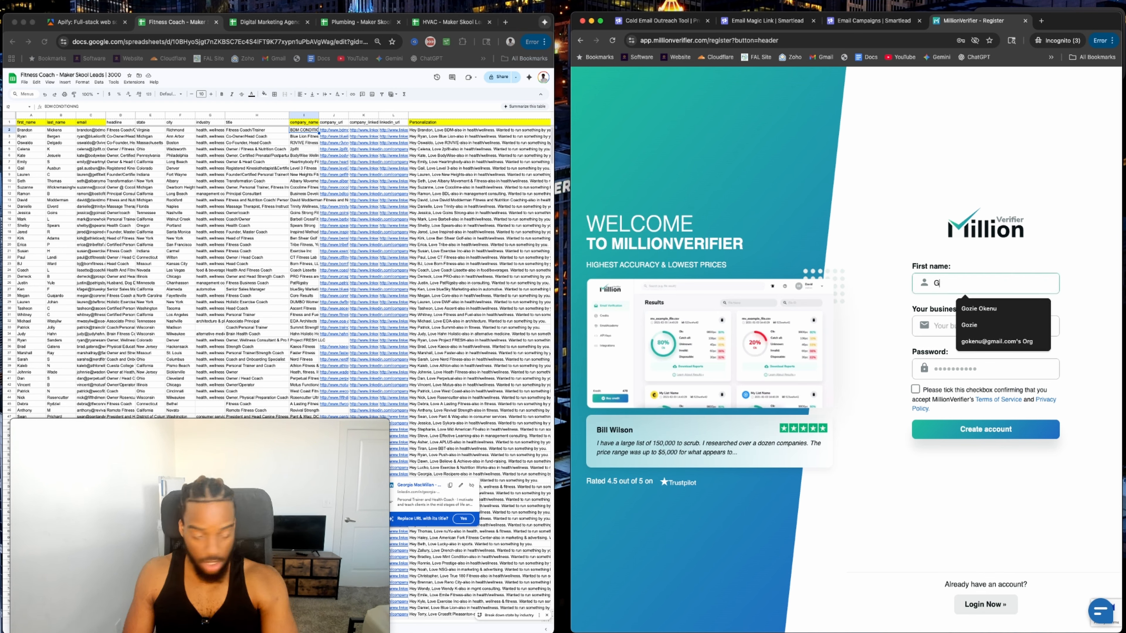
left_click(921, 332)
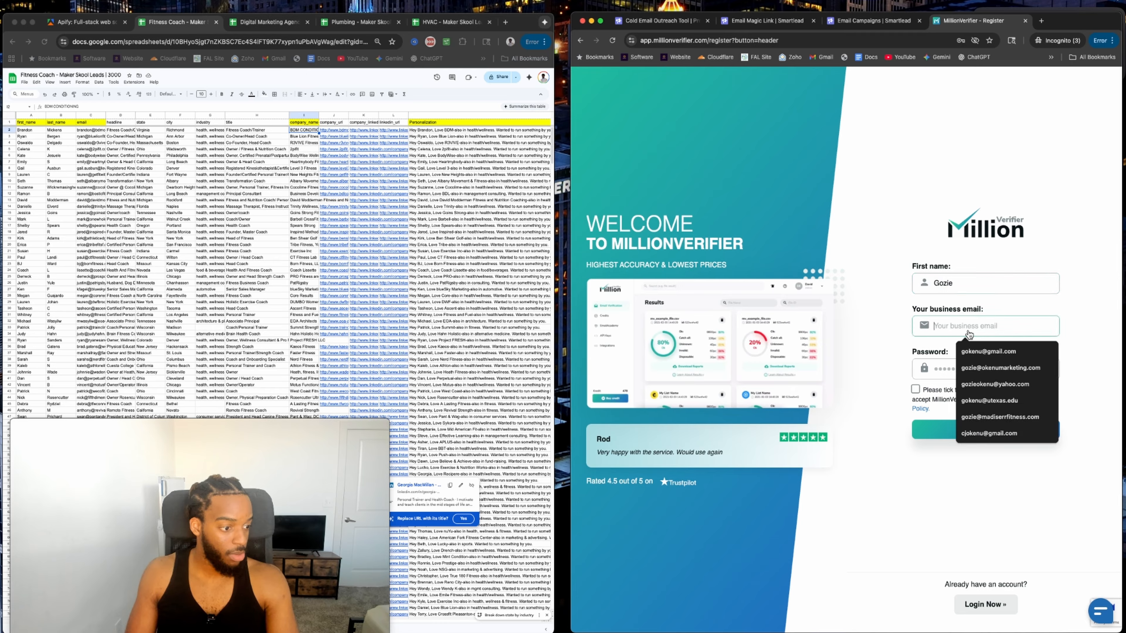
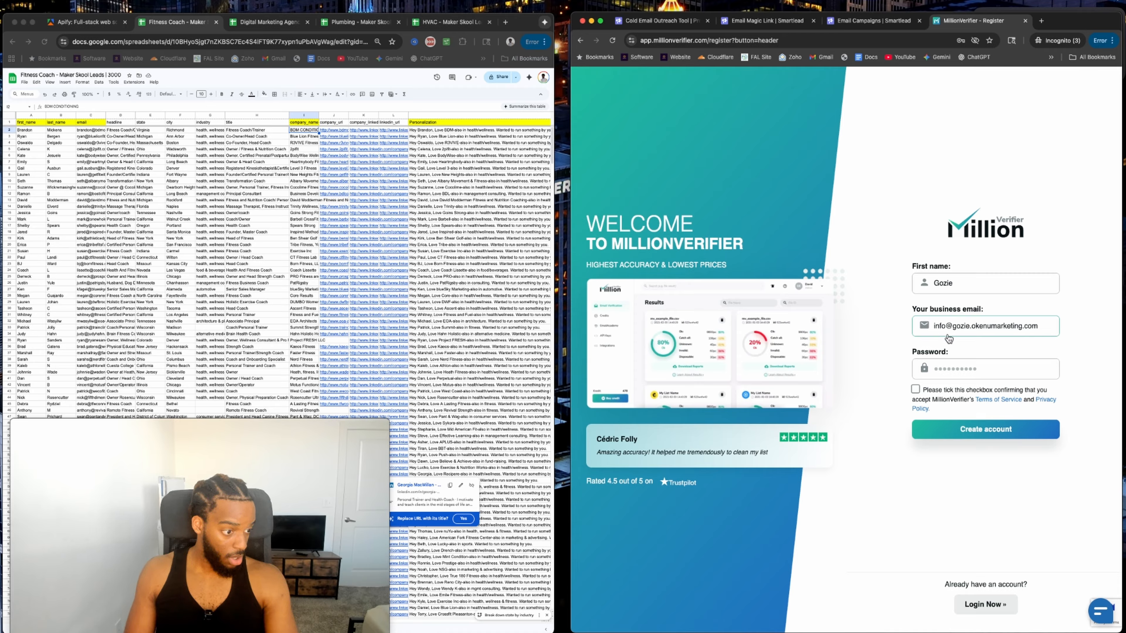
Set a stronger account password, accept the terms of service and submit the registration.
left_click(979, 372)
type("•••••••")
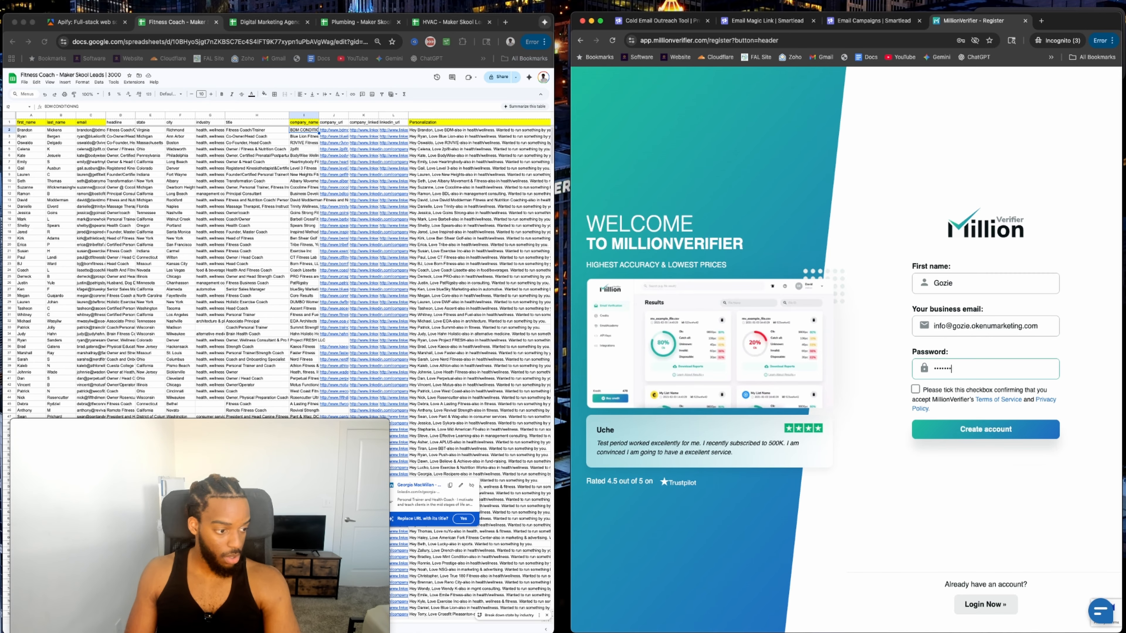
key("super+BackSpace")
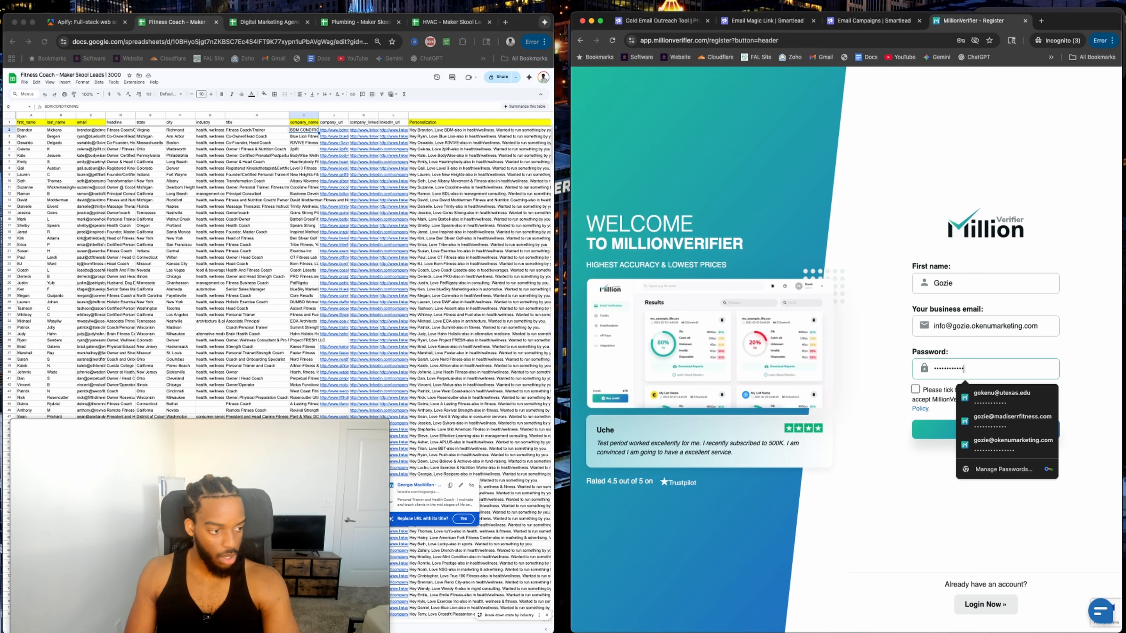
key("Return")
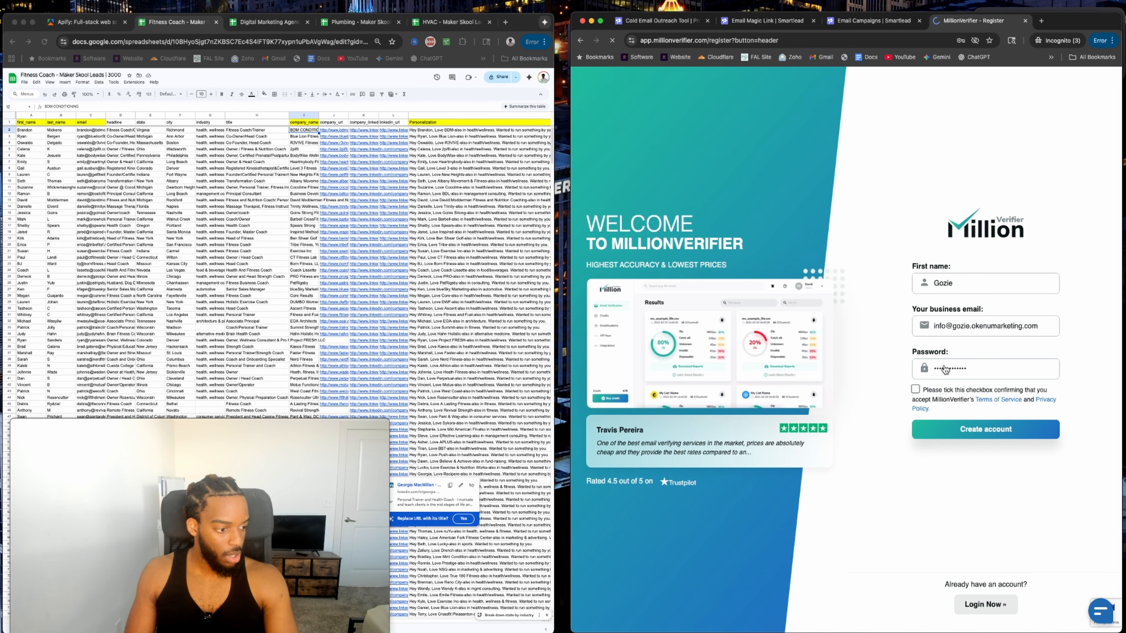
left_click(917, 391)
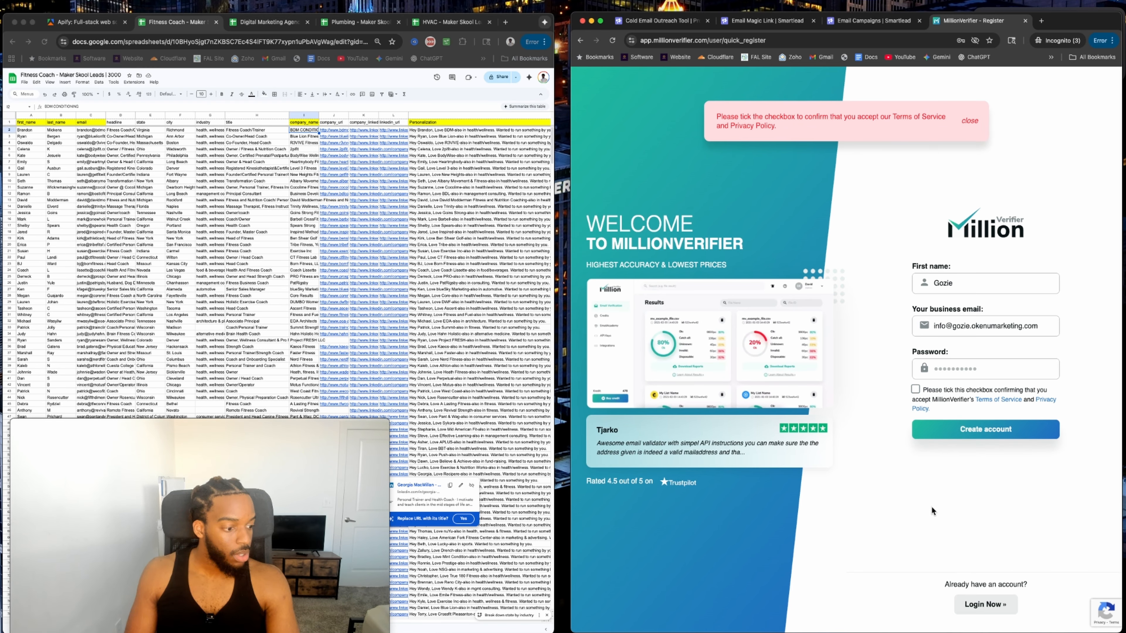
left_click(915, 390)
left_click(948, 429)
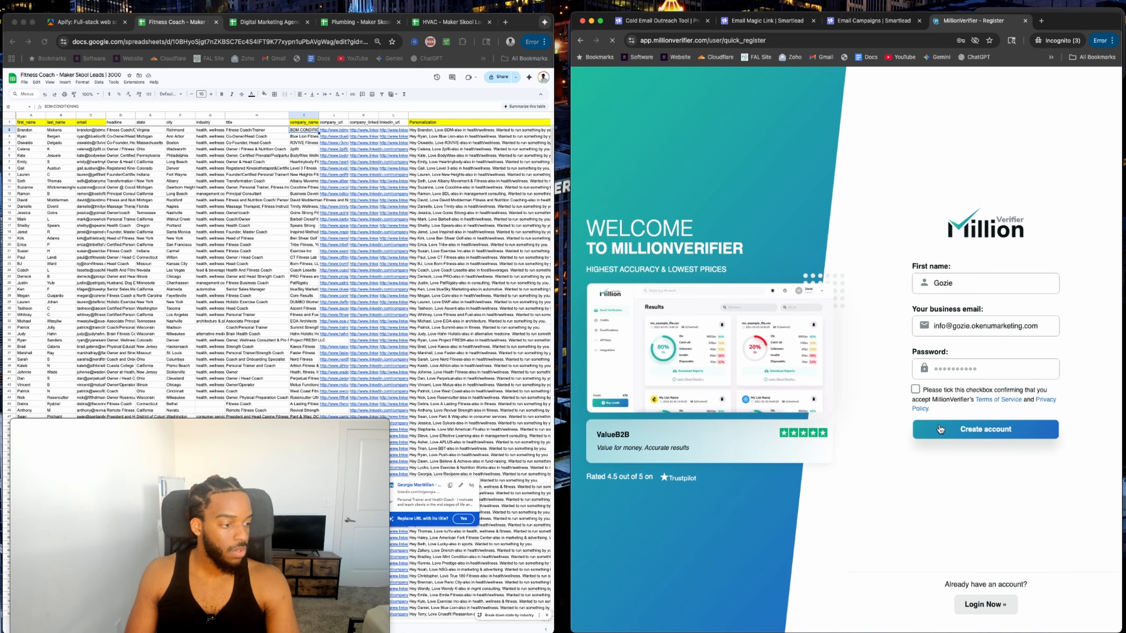
left_click(967, 378)
type("•••••••••••")
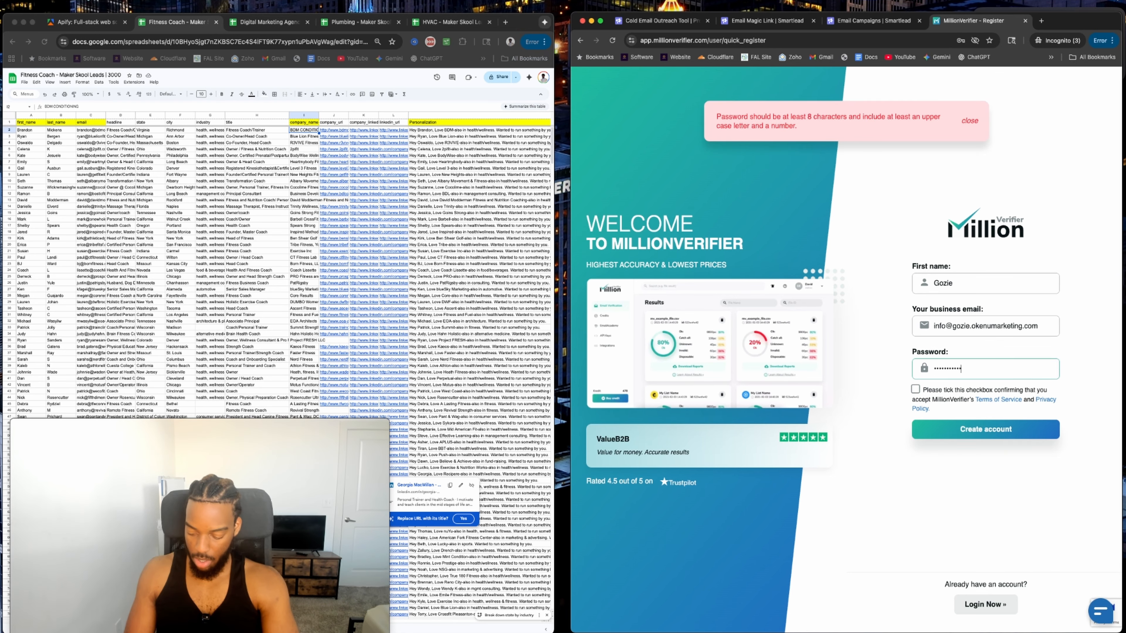
type("••")
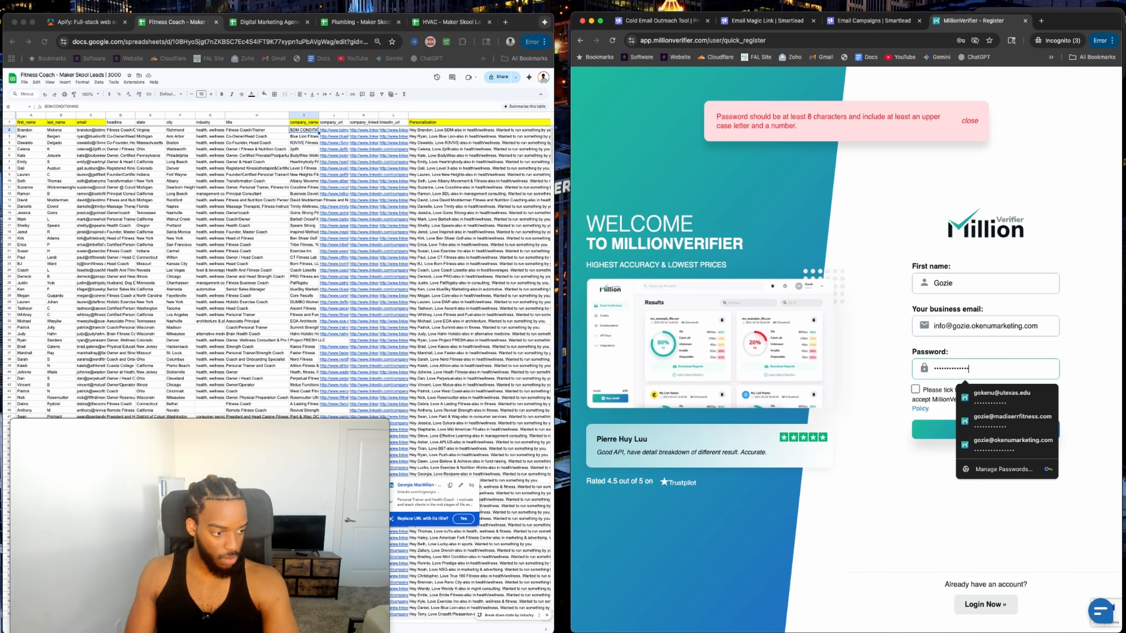
left_click(916, 389)
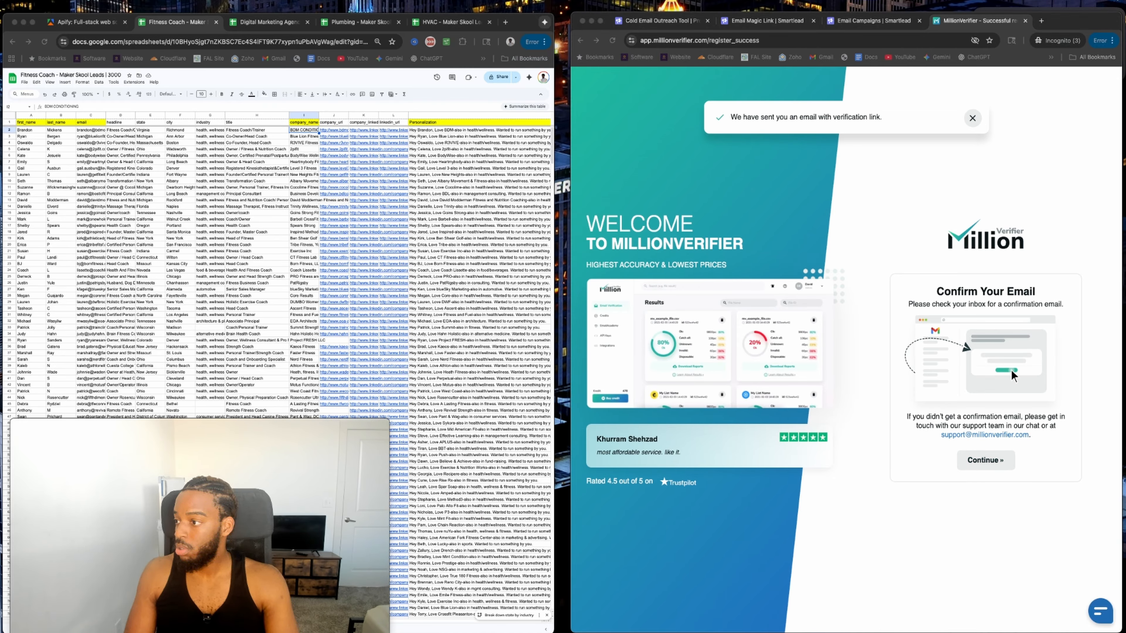
Log in to MillionVerifier with the saved email and password.
left_click(1009, 302)
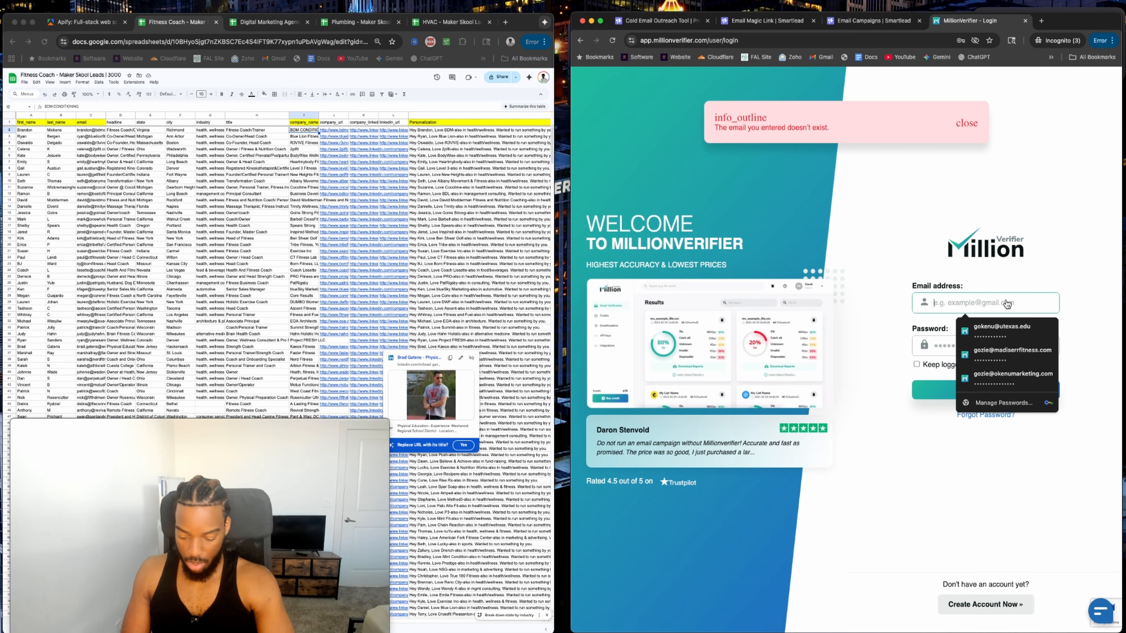
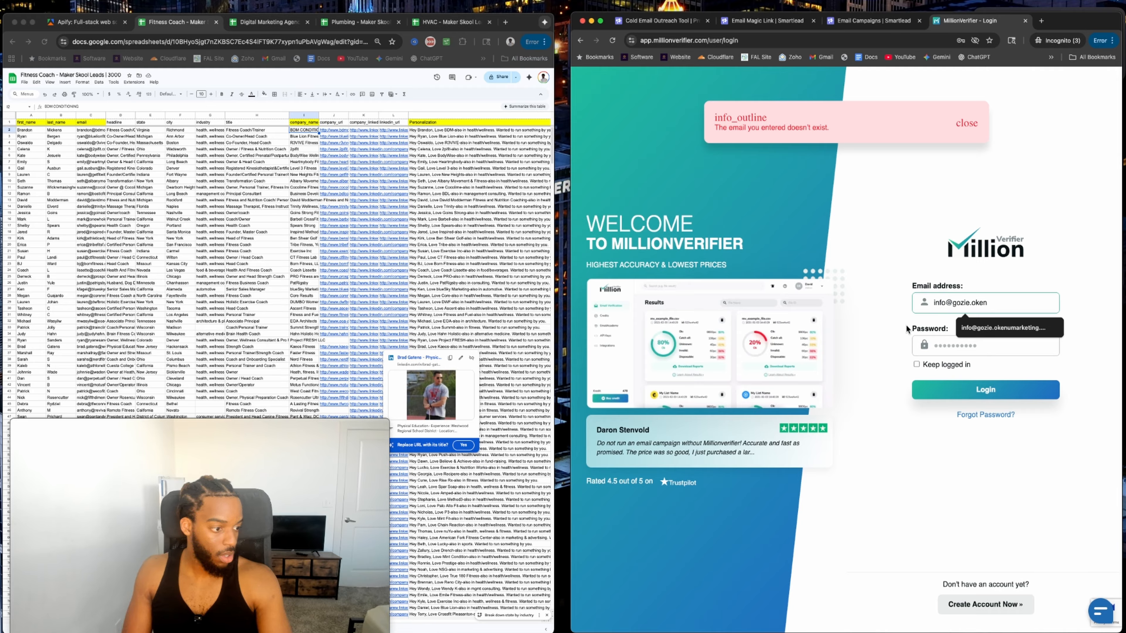
left_click(999, 327)
left_click(946, 350)
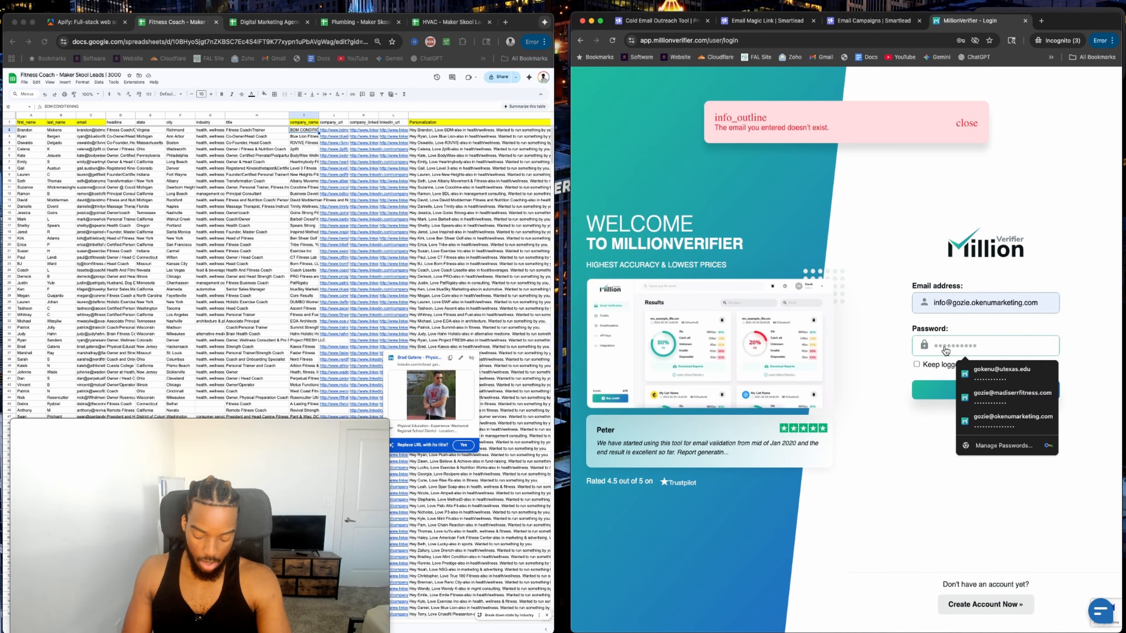
key("super+v")
left_click(934, 394)
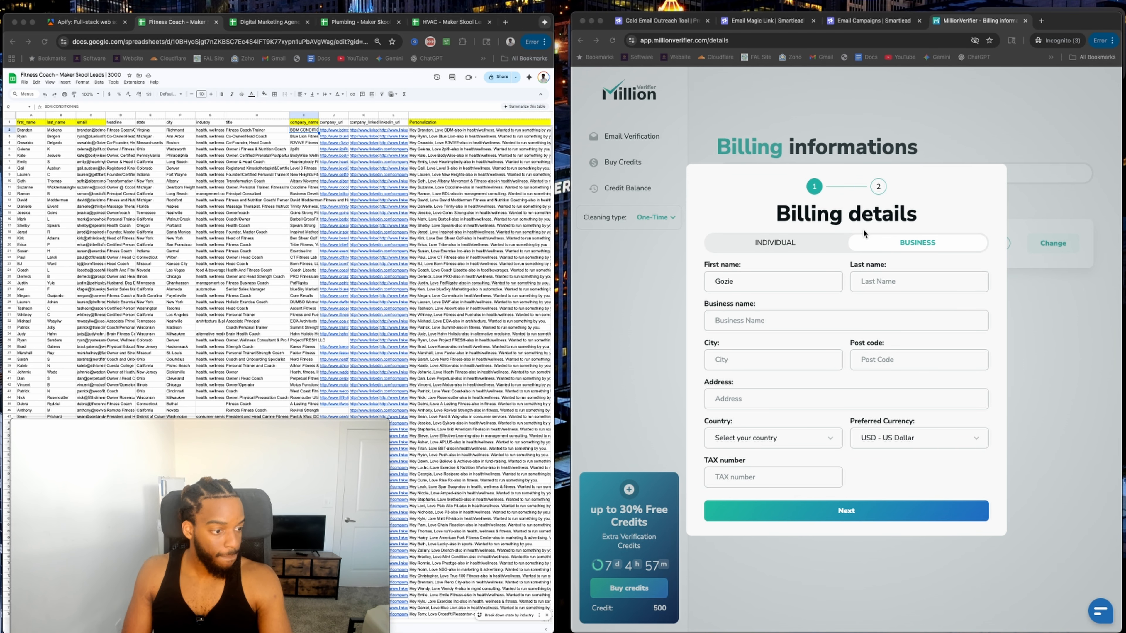
Complete the billing details with tax number 123456 and accept the data processing agreement.
left_click(907, 284)
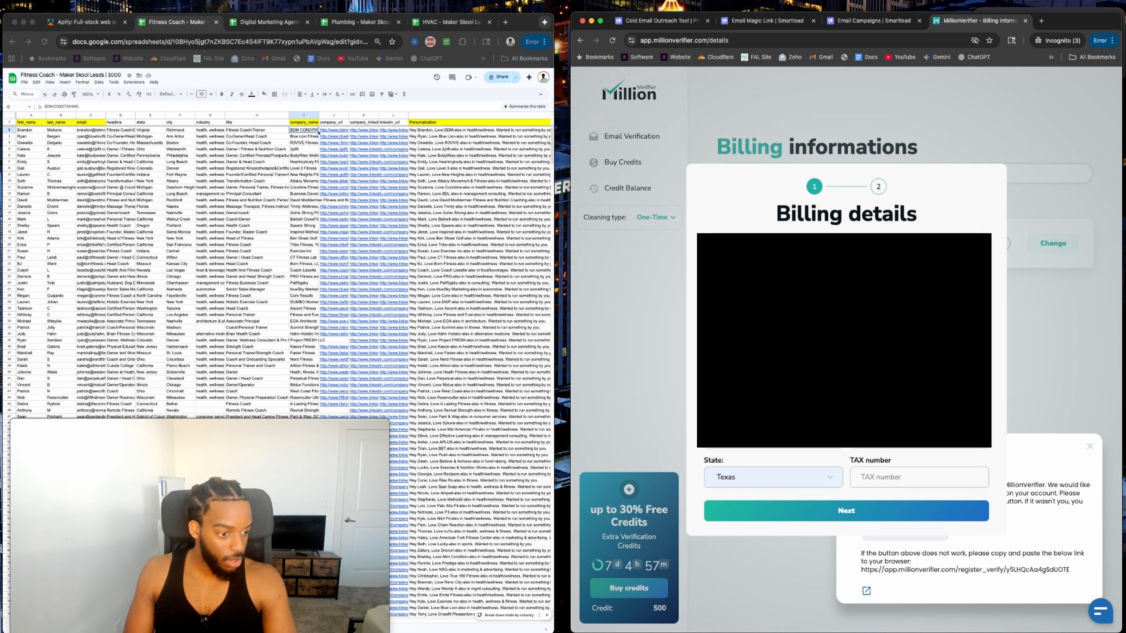
left_click(830, 516)
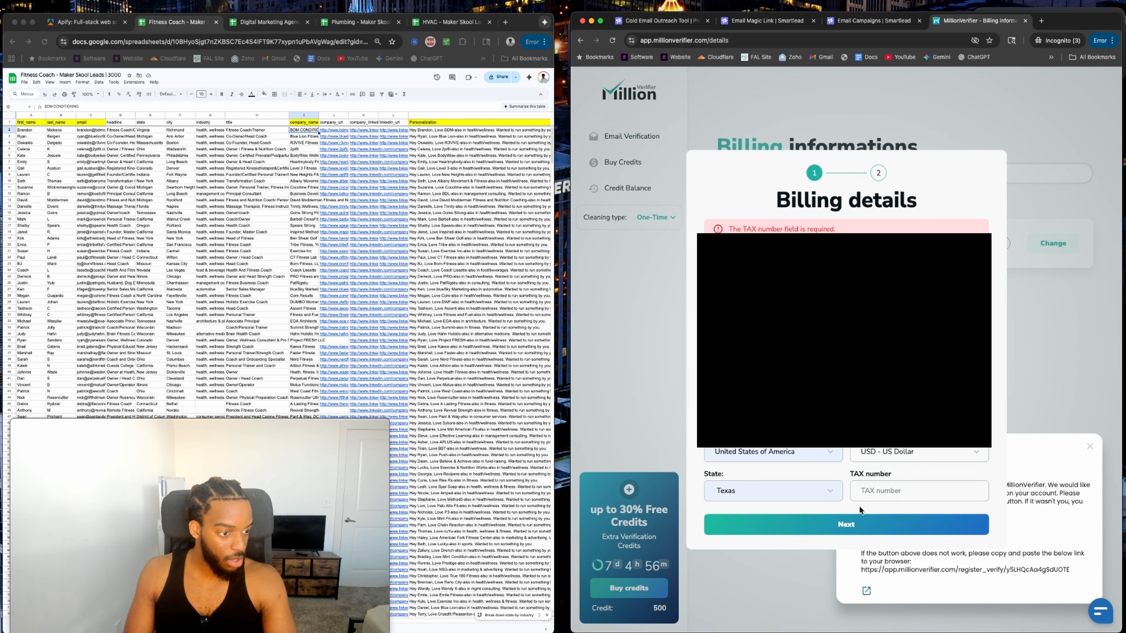
left_click(894, 498)
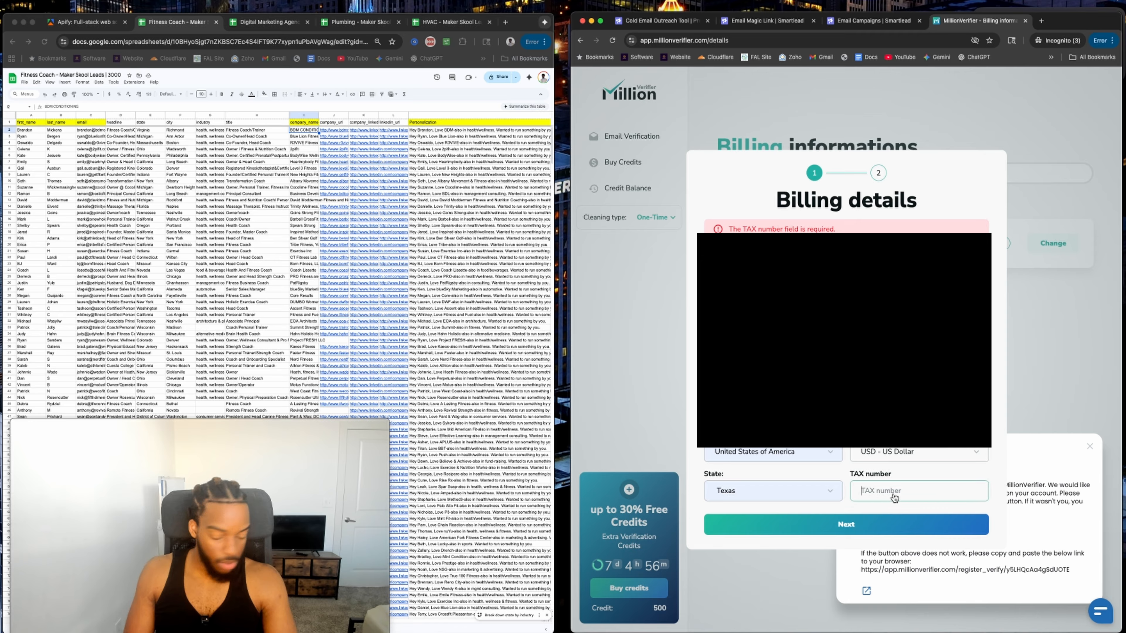
type("12345")
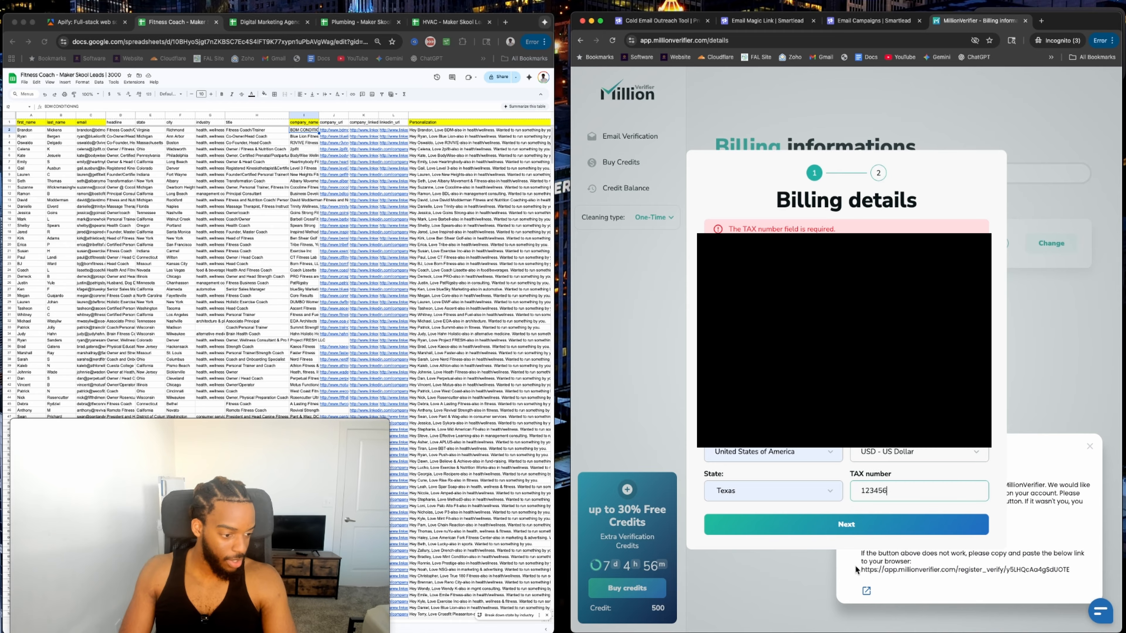
type("6")
left_click(854, 525)
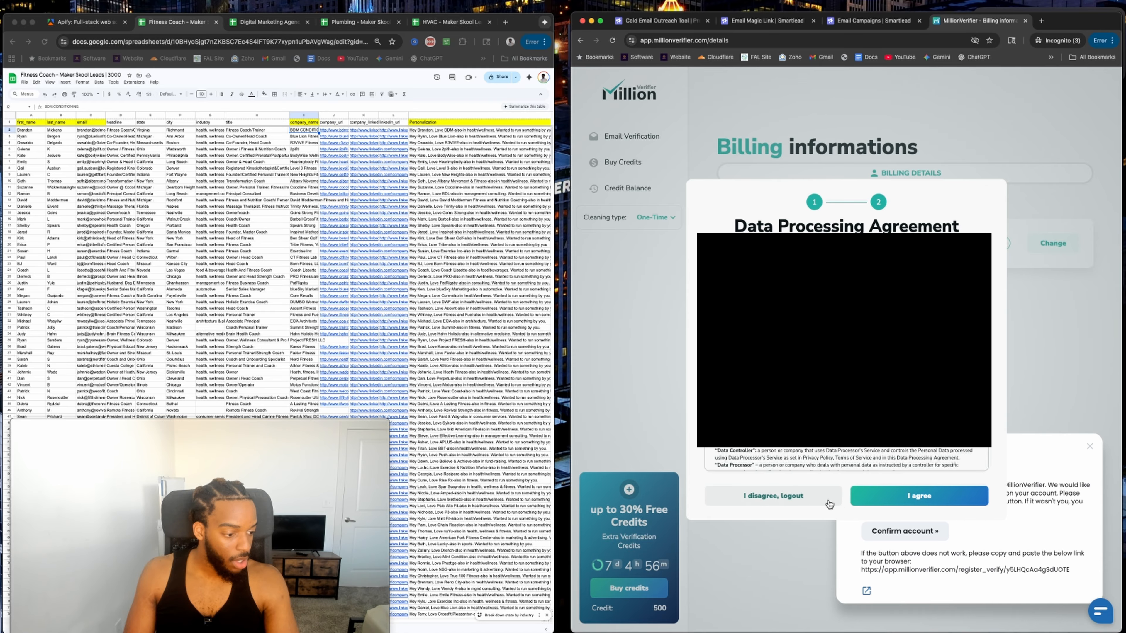
left_click(878, 505)
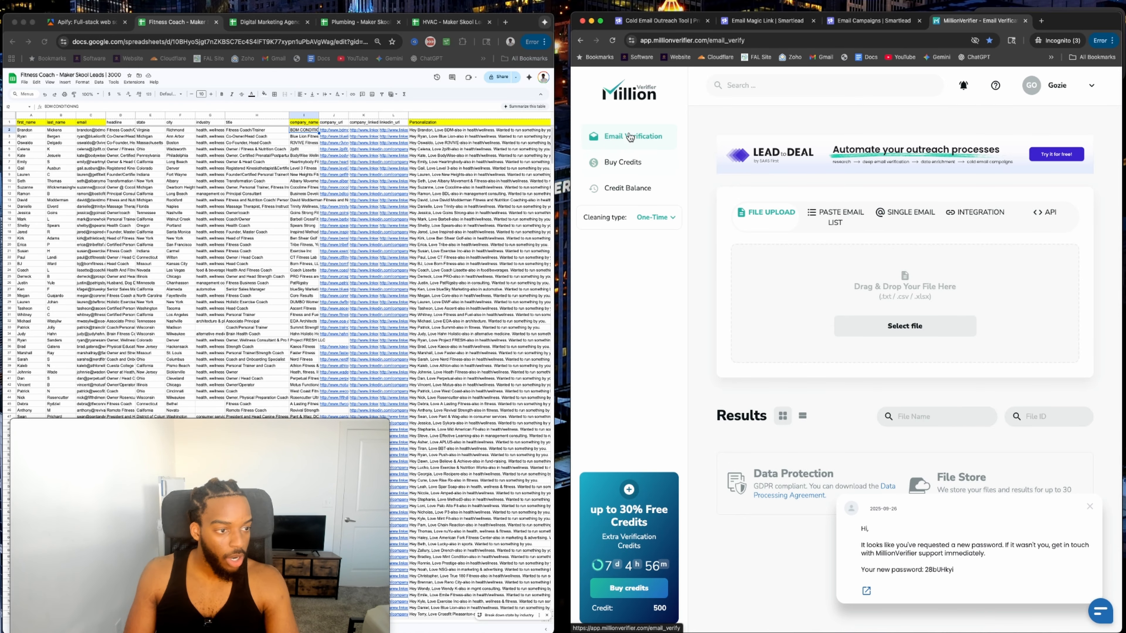
Check the 500-credit balance, set cleaning type to EverClean and pick the Smartlead integration.
left_click(620, 163)
left_click(626, 192)
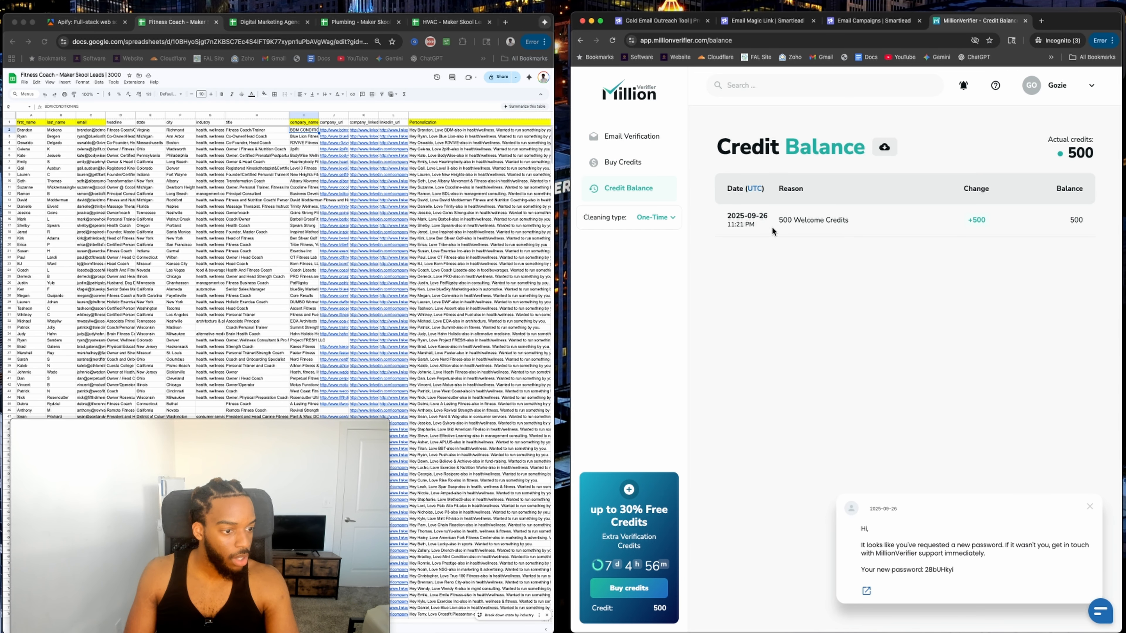
left_click(654, 219)
left_click(624, 245)
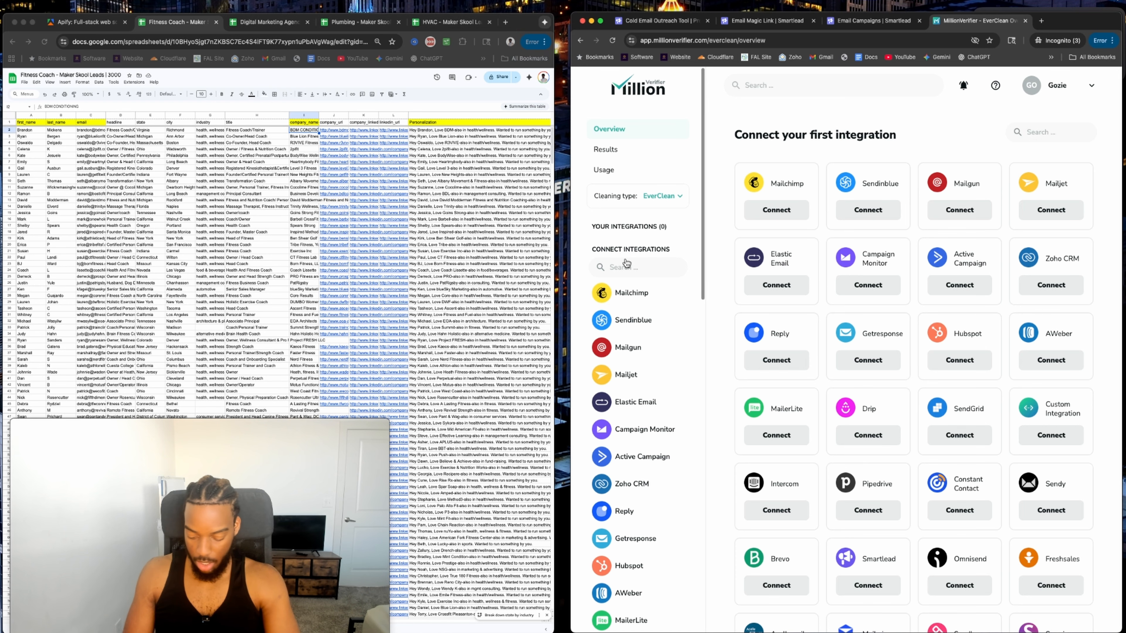
type("smart")
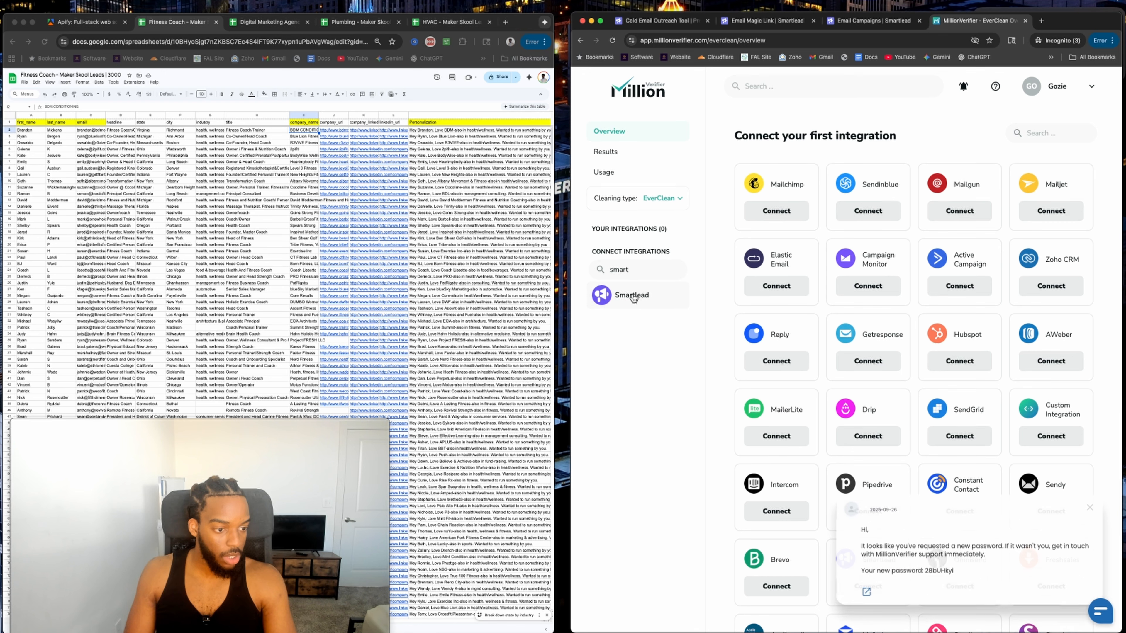
left_click(636, 294)
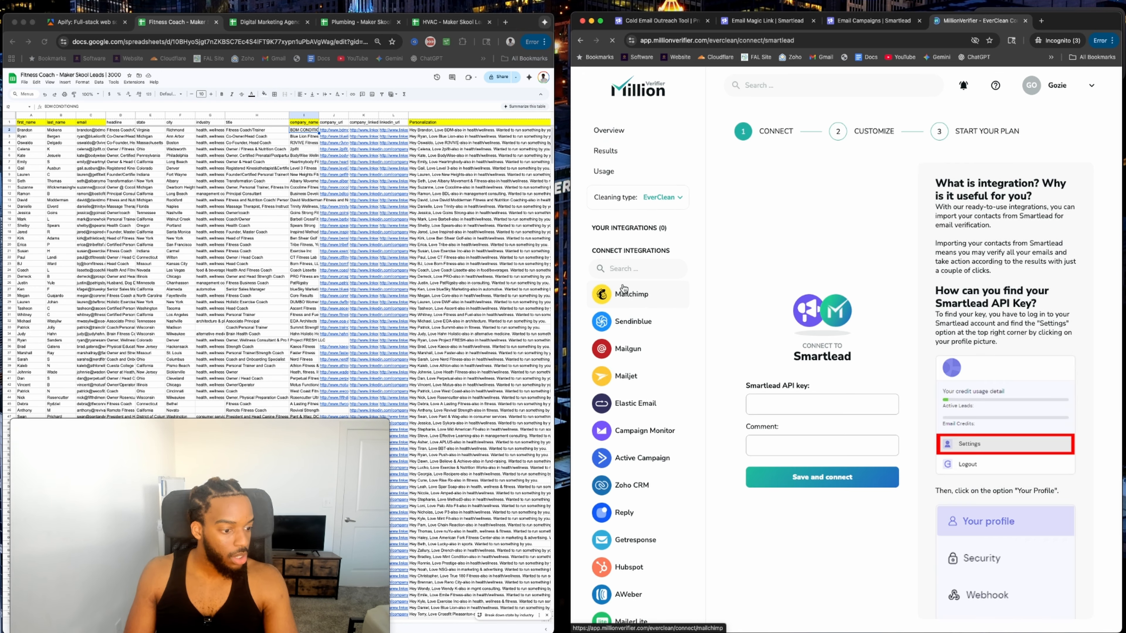
Return to the Smartlead magic-link tab.
scroll(959, 378, "down", 1)
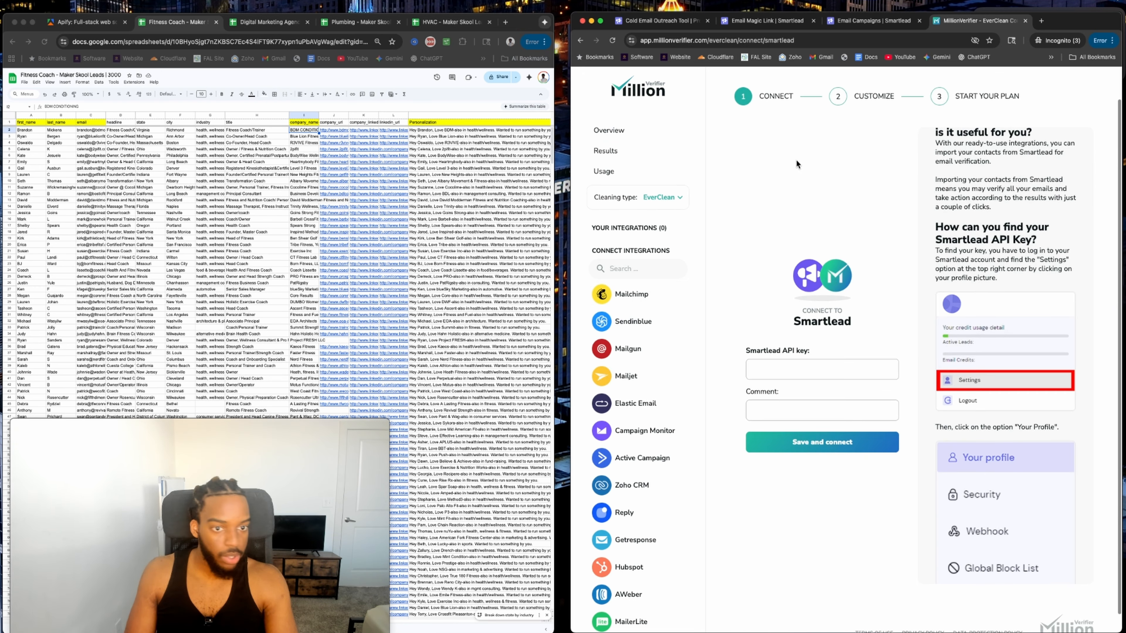
left_click(675, 22)
left_click(767, 21)
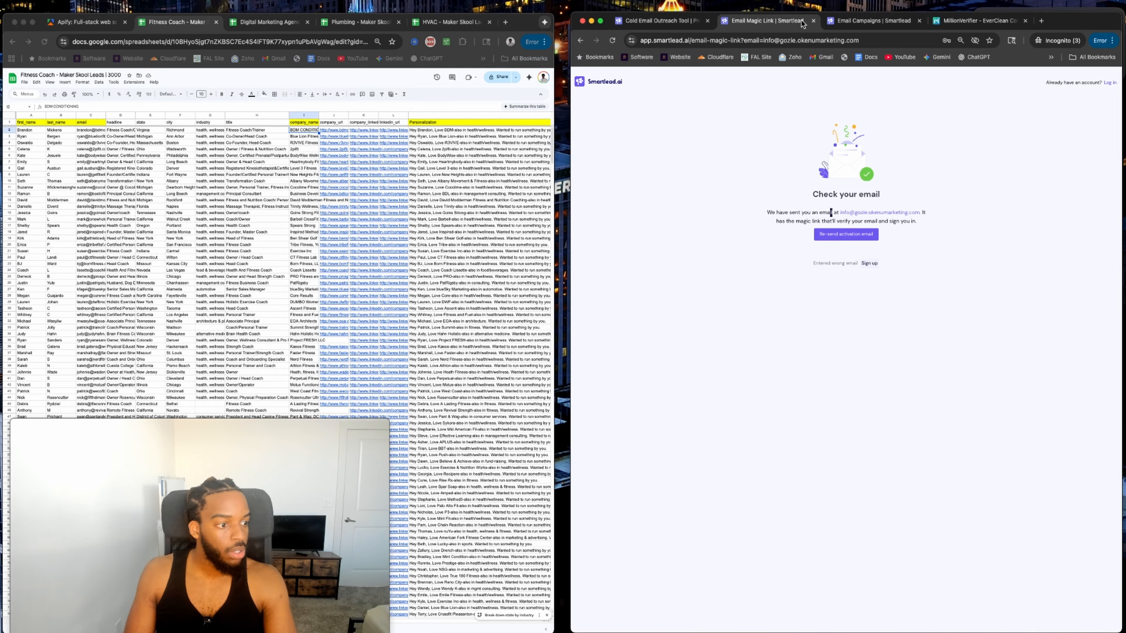
Move the Smartlead campaigns page into its own window on the left half of the screen.
left_click(872, 22)
left_click_drag(873, 22, 161, 51)
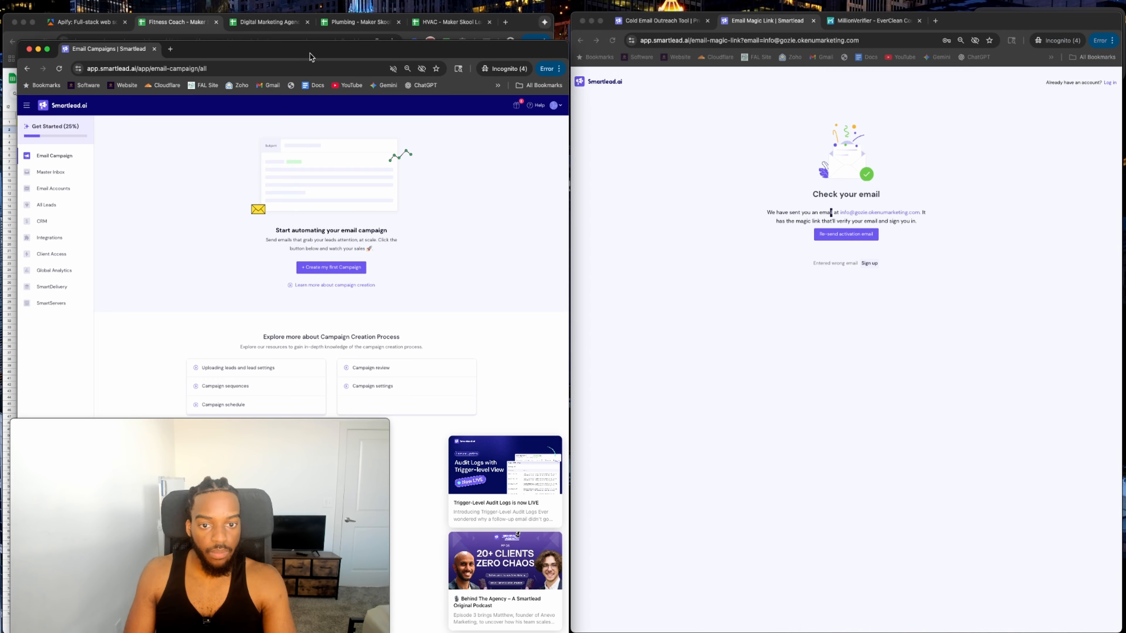
left_click_drag(308, 56, 295, 33)
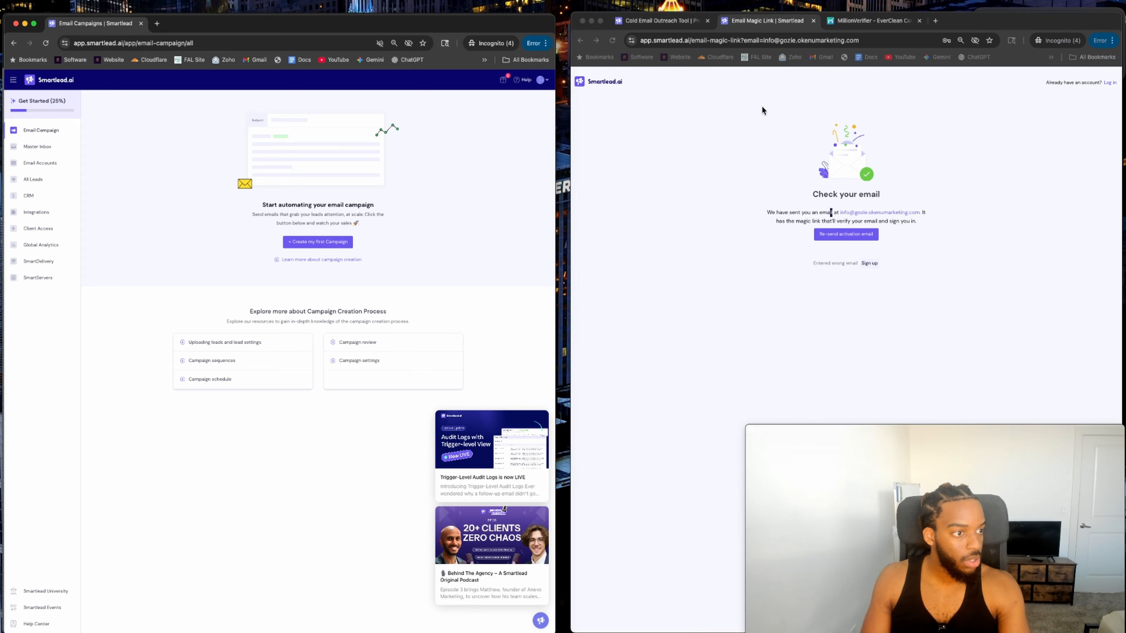
left_click(873, 22)
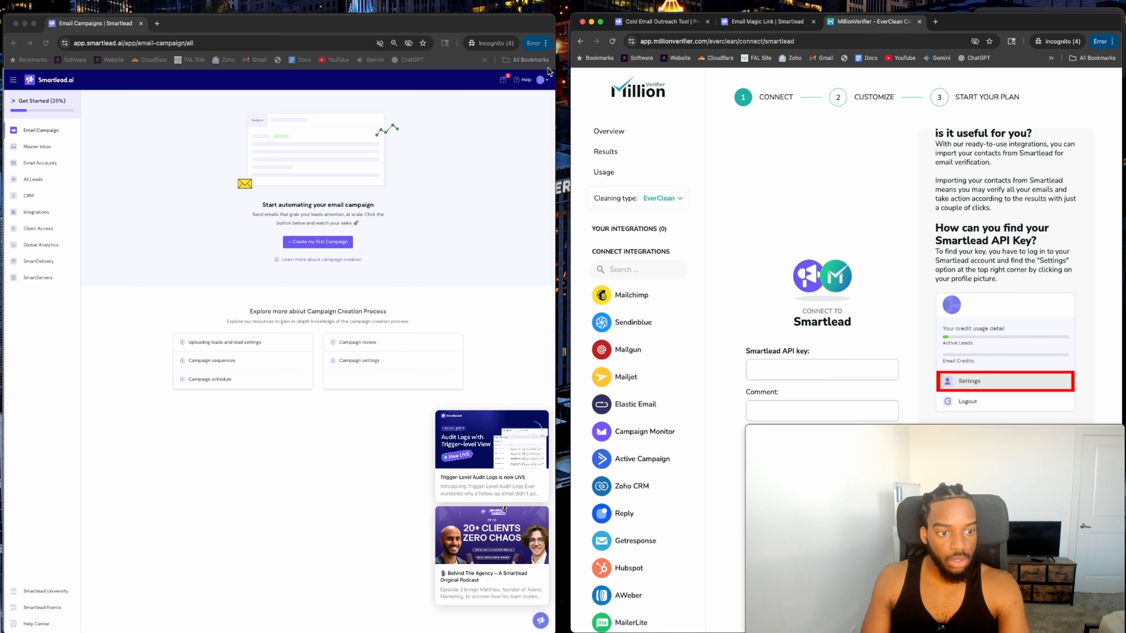
Generate a new API key in Smartlead settings and paste it into MillionVerifier's API key field.
left_click(540, 80)
left_click(473, 154)
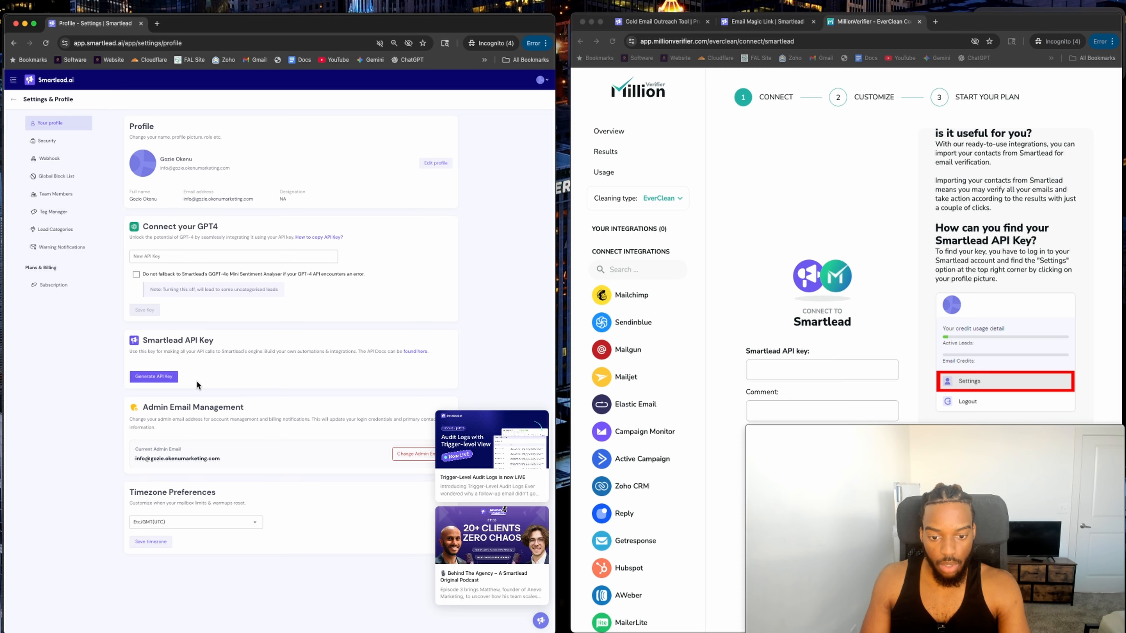
left_click(153, 377)
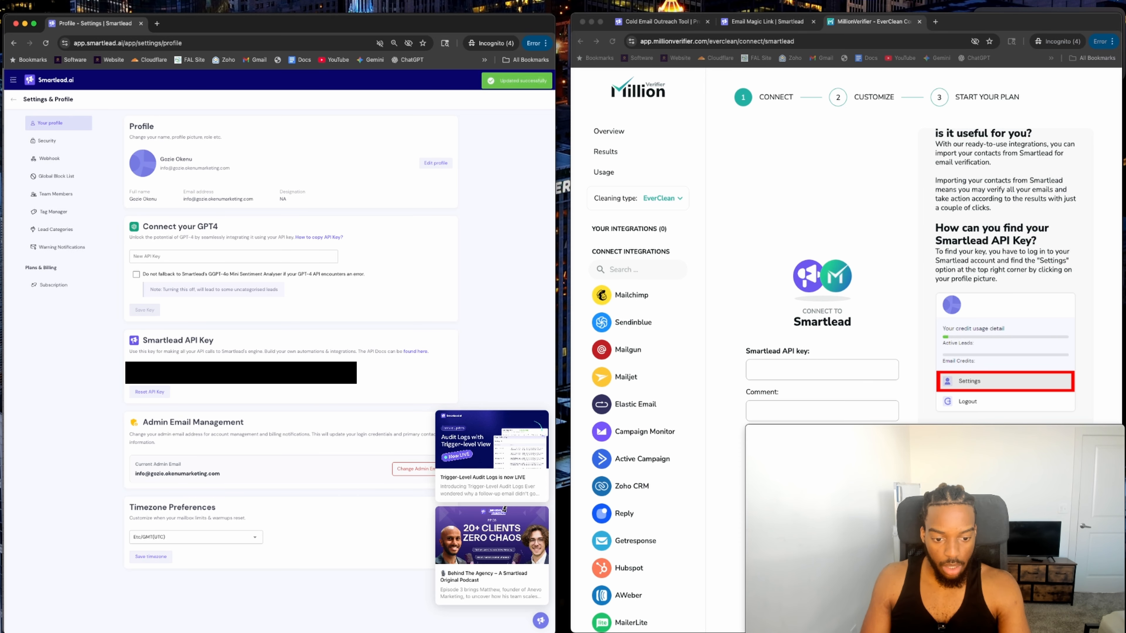
left_click(346, 373)
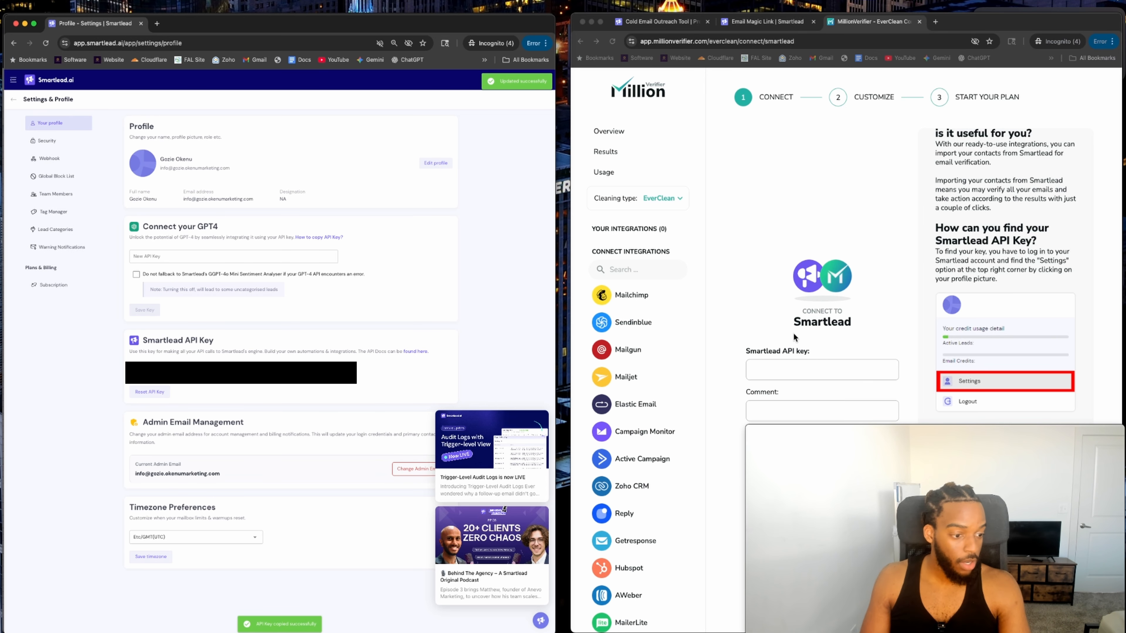
left_click(785, 344)
left_click(806, 372)
key("ctrl+v")
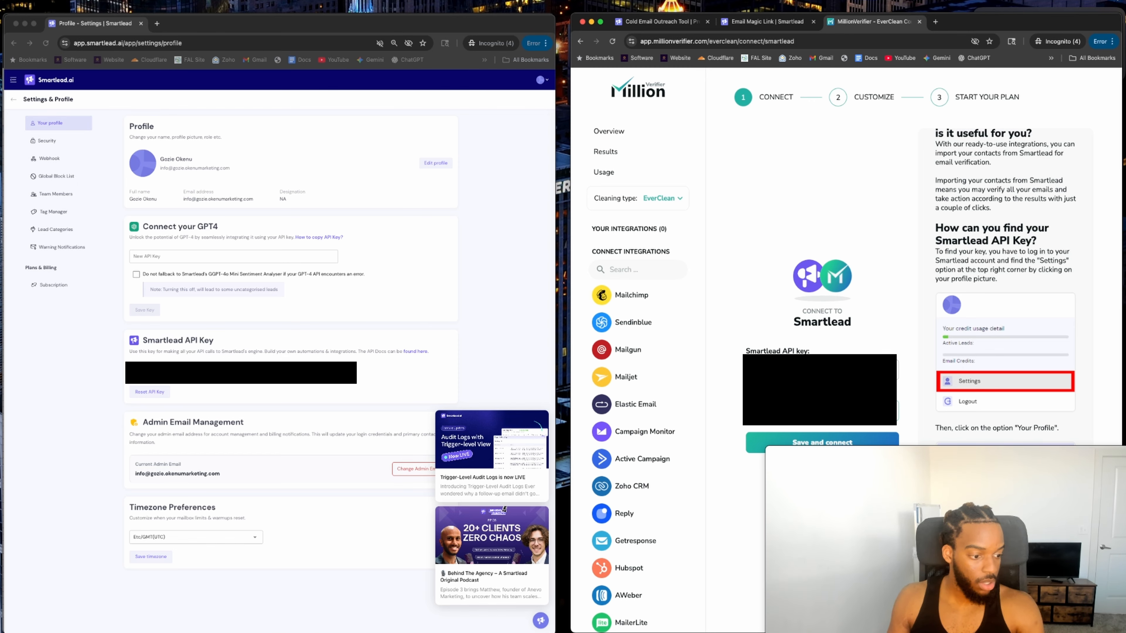
Save the Smartlead connection in MillionVerifier and download the Fitness Coach sheet as a .csv file.
left_click(808, 449)
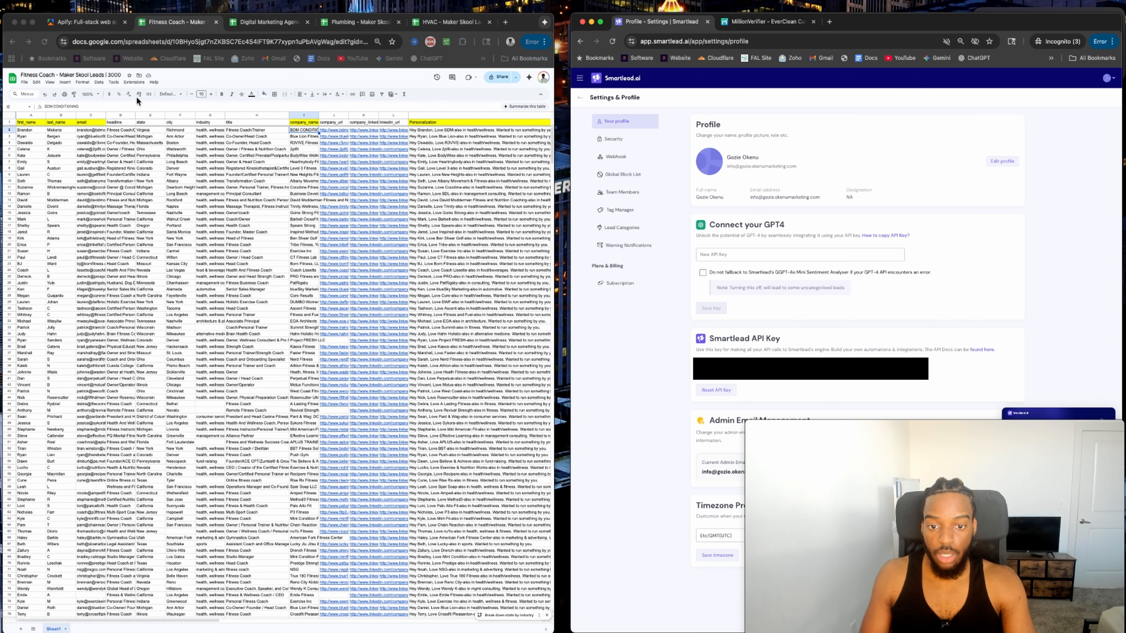
left_click(24, 82)
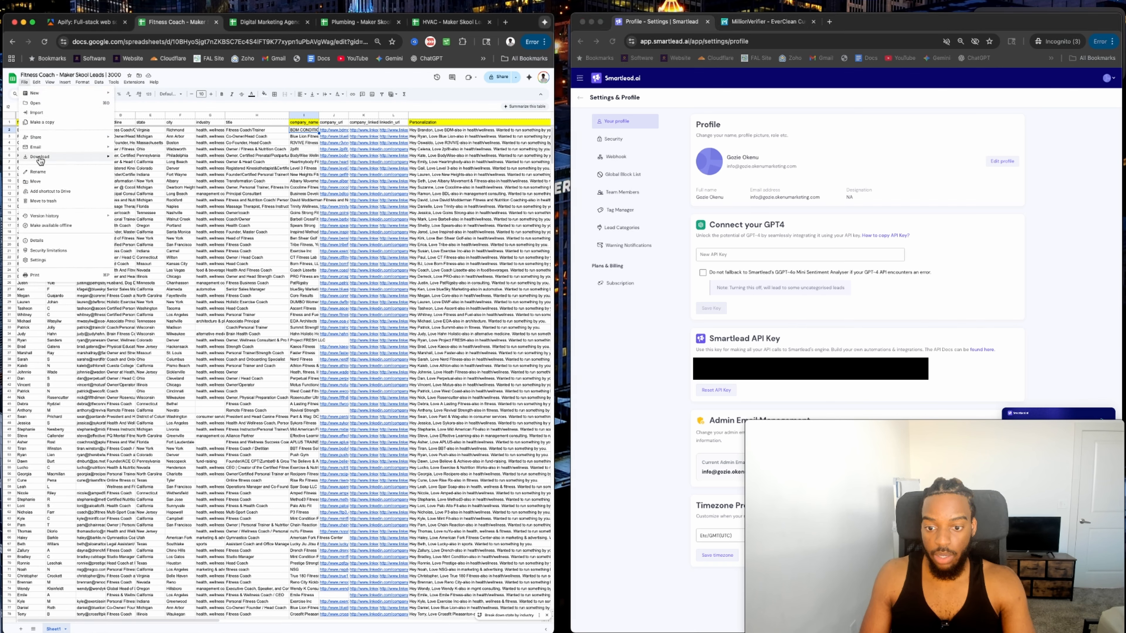
mouse_move(40, 156)
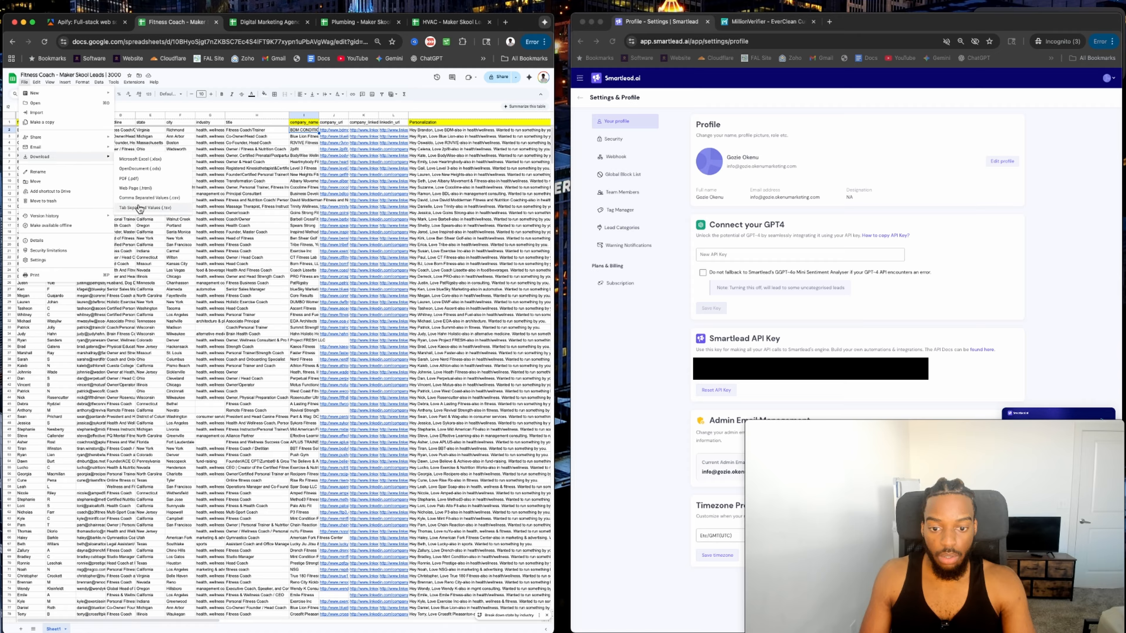
left_click(143, 199)
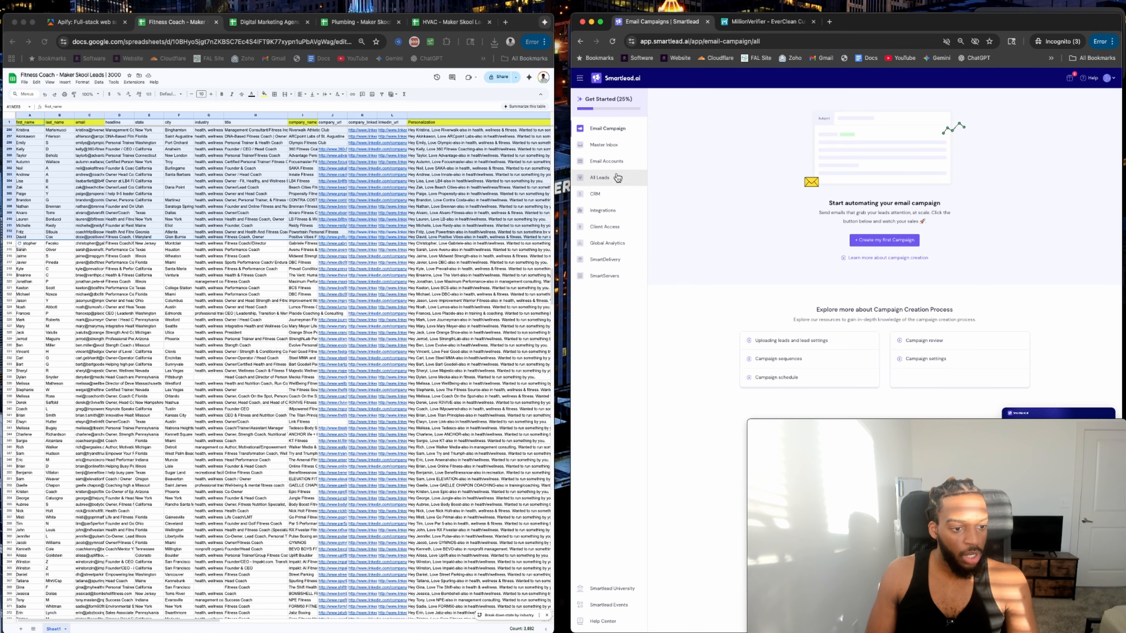
Go to Smartlead's Email Accounts page and choose SMTP as the new mailbox's provider.
left_click(605, 160)
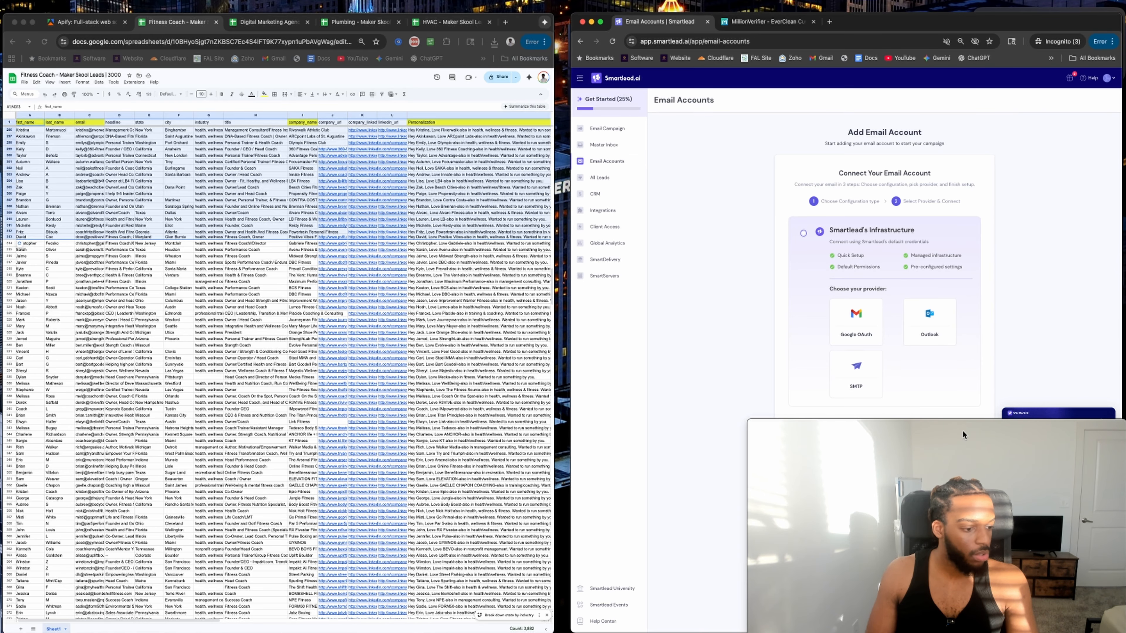
left_click_drag(971, 453, 233, 456)
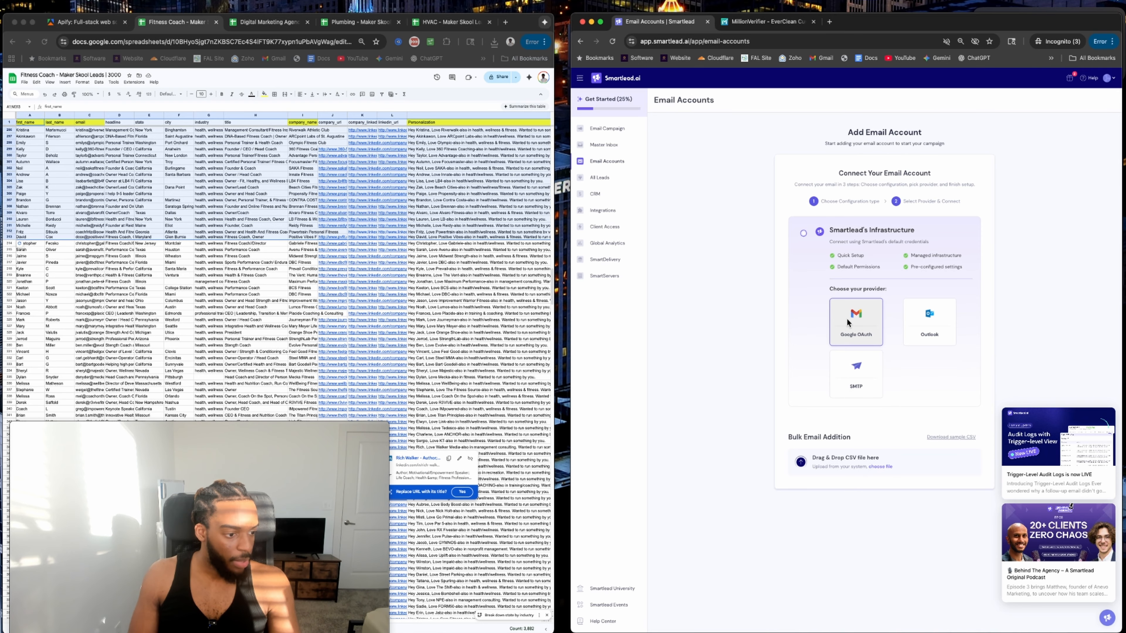
left_click(847, 372)
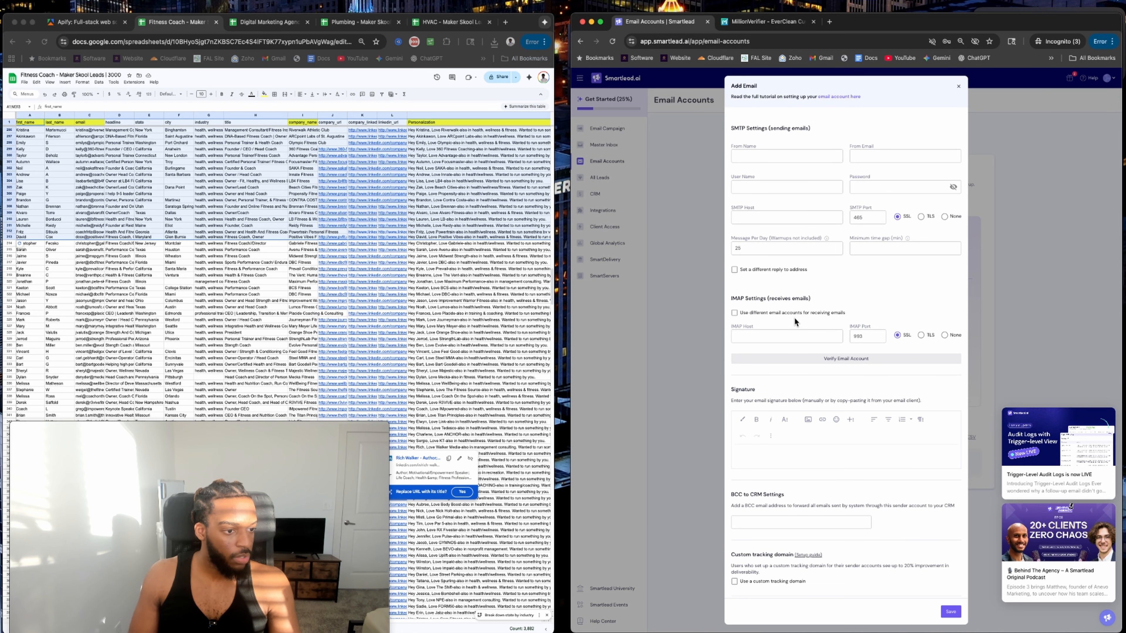
scroll(824, 203, "down", 1)
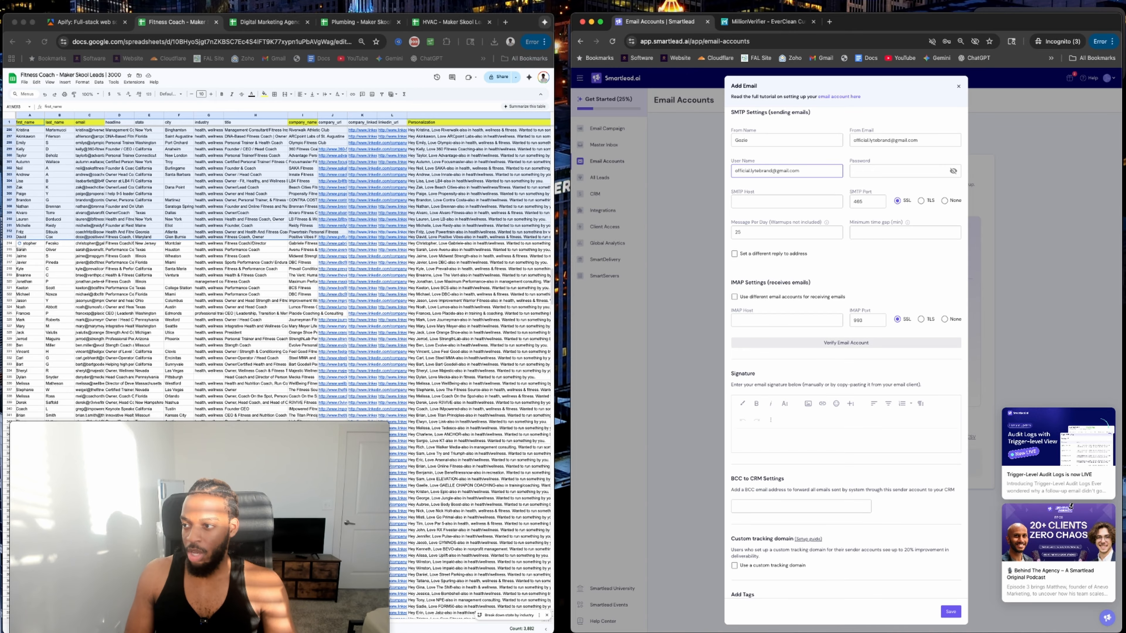
Fill in the account password from Chrome's saved password suggestion.
key("super+Tab")
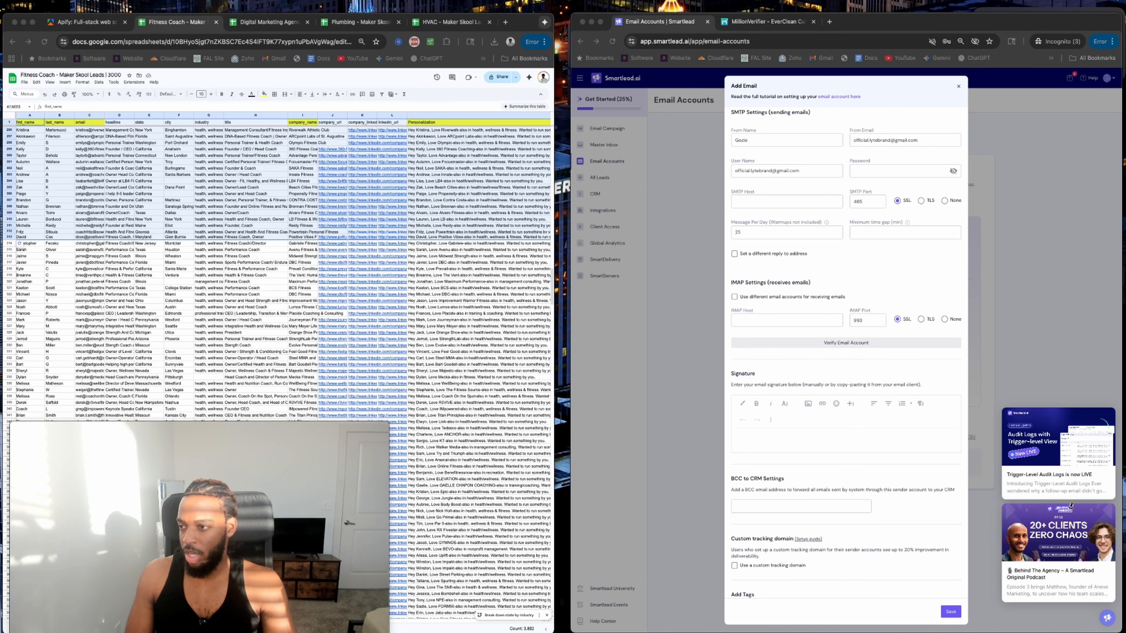
left_click(856, 173)
left_click(855, 173)
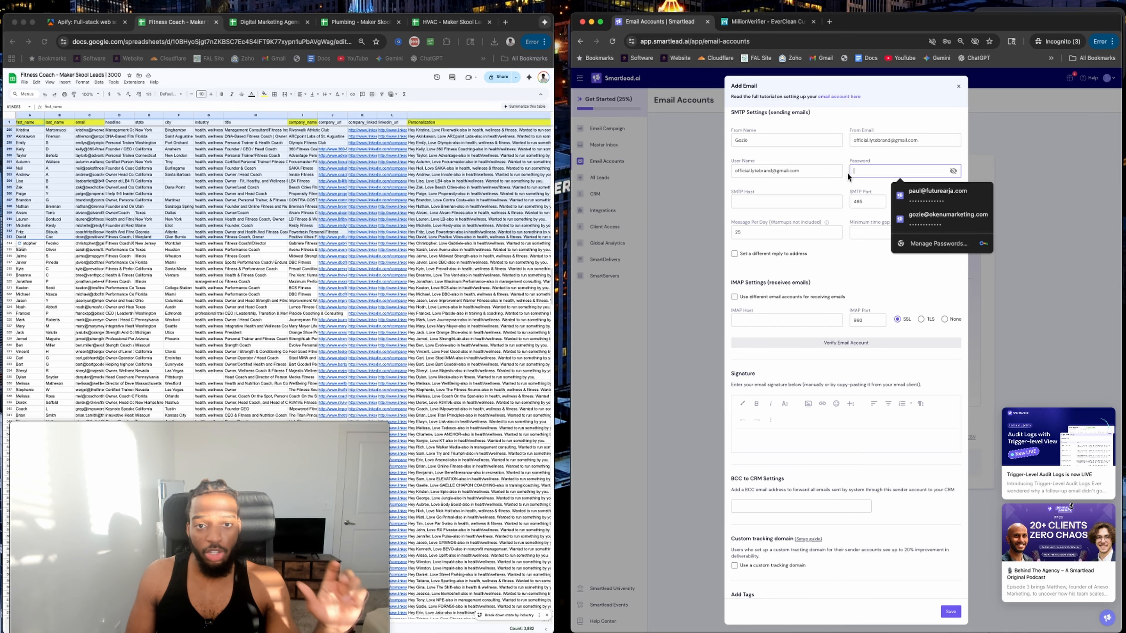
key("super+v")
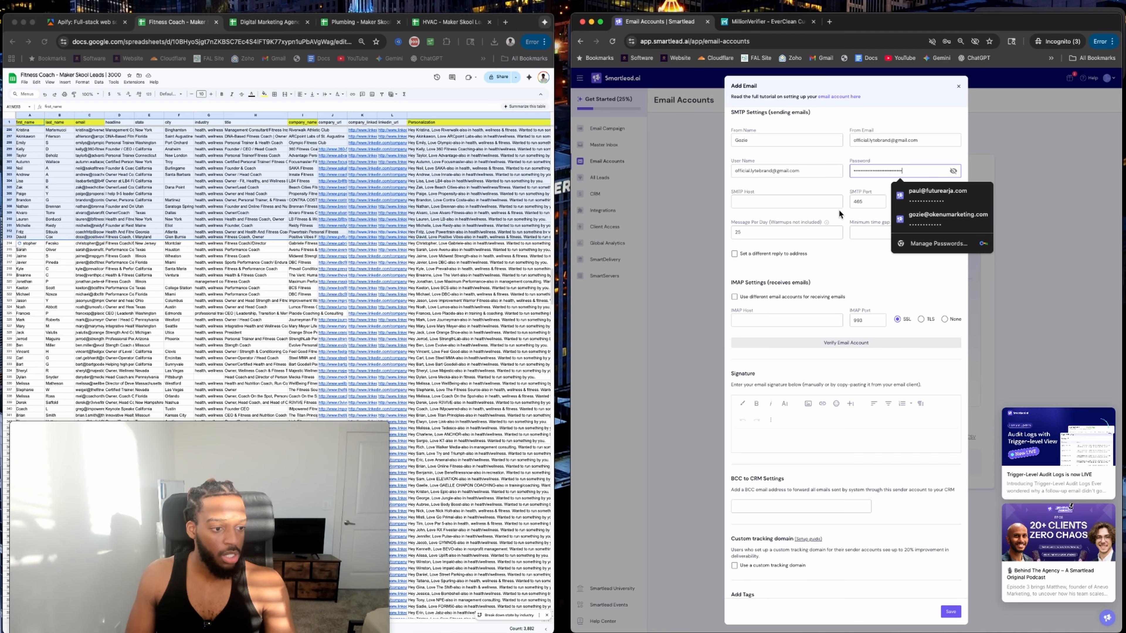
Paste smtp.gmail.com as the SMTP host.
left_click(807, 207)
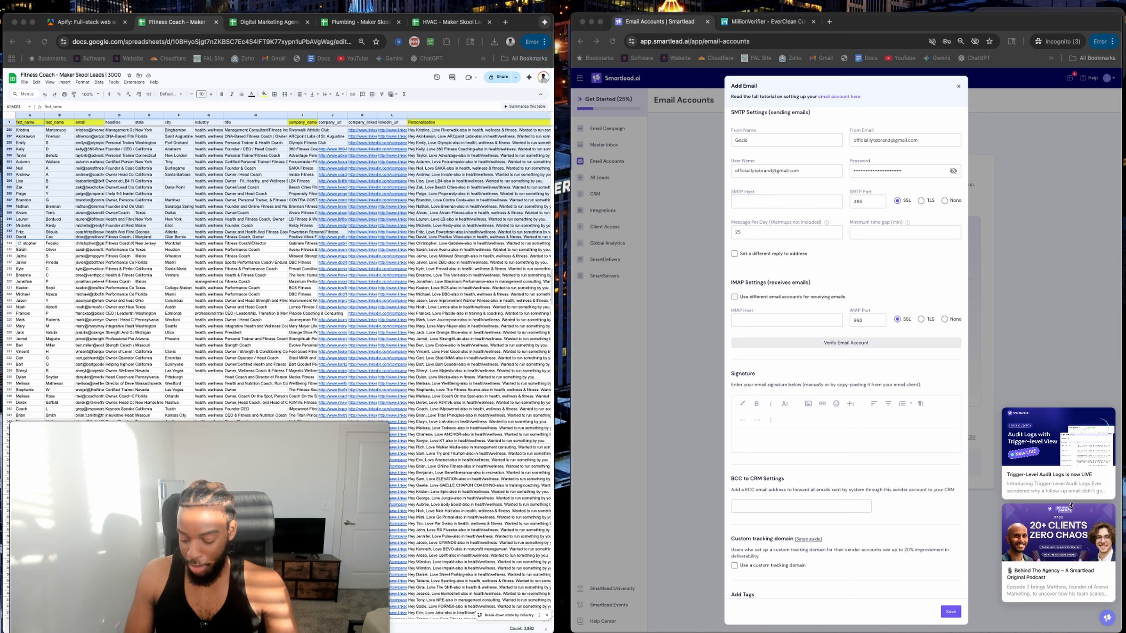
left_click(784, 204)
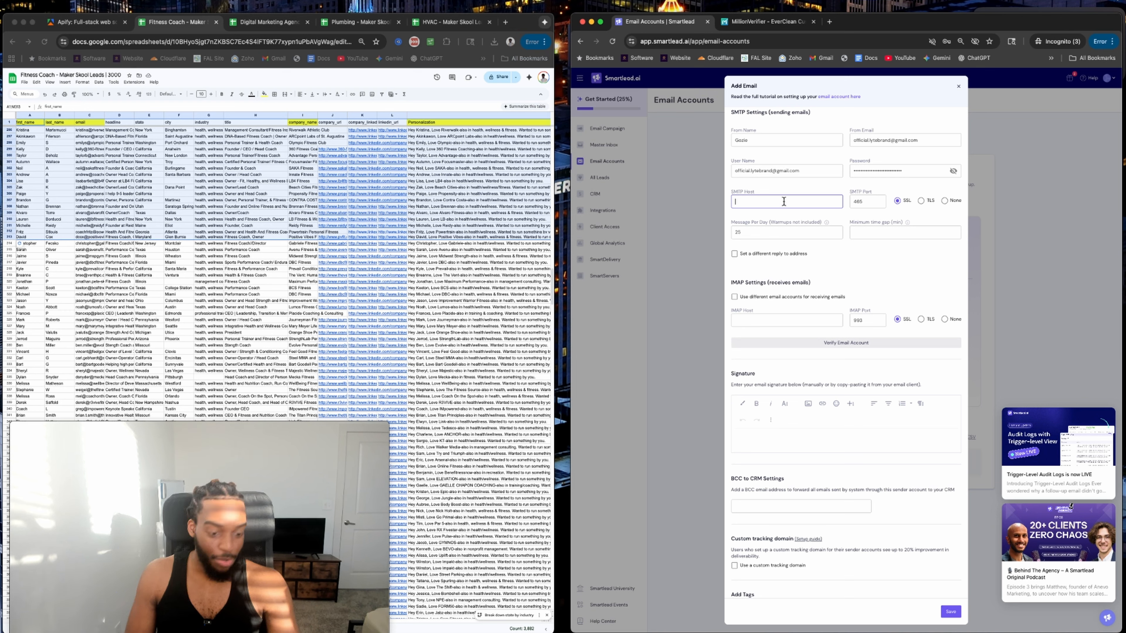
type("smtp.gmail.com")
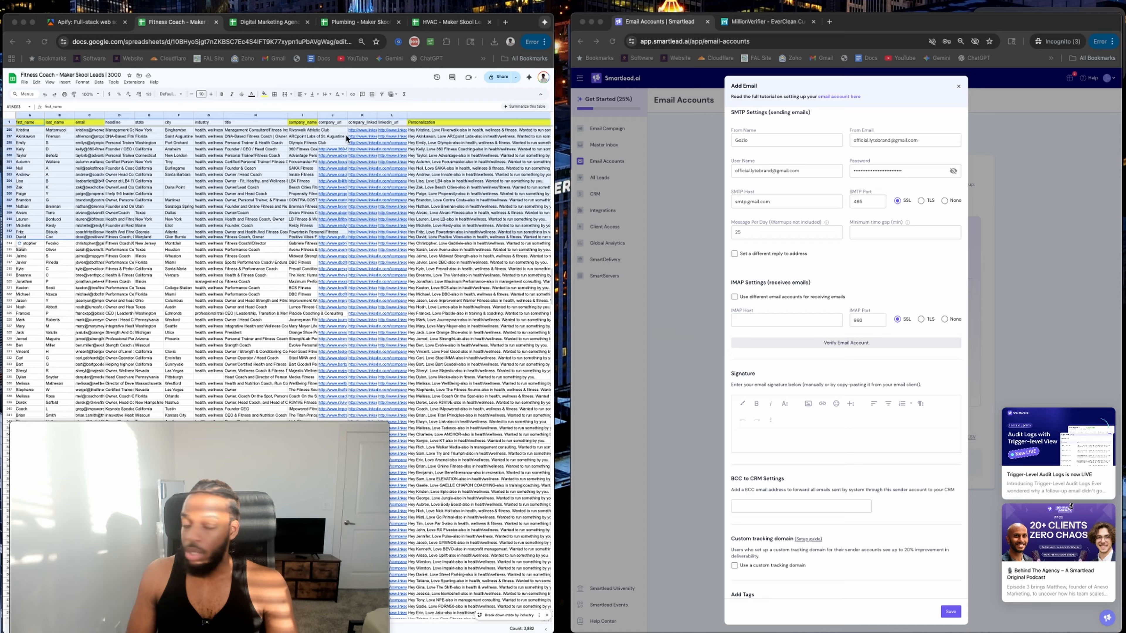
Change the daily message limit from 25 to 40 and set a 7-minute minimum gap.
left_click(774, 236)
double_click(774, 236)
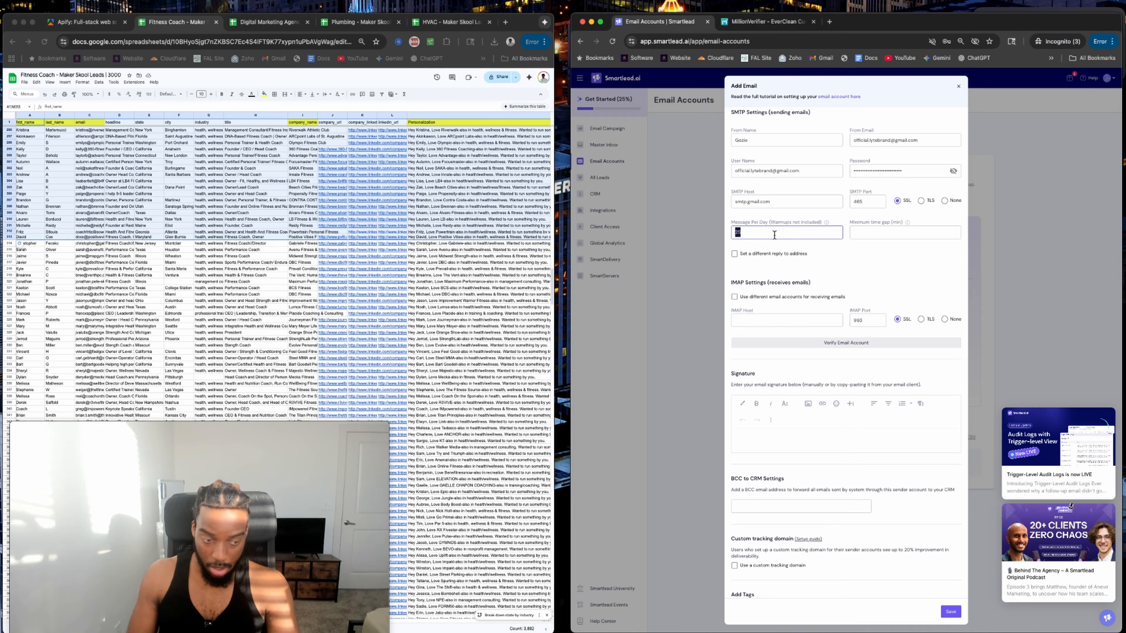
type("40")
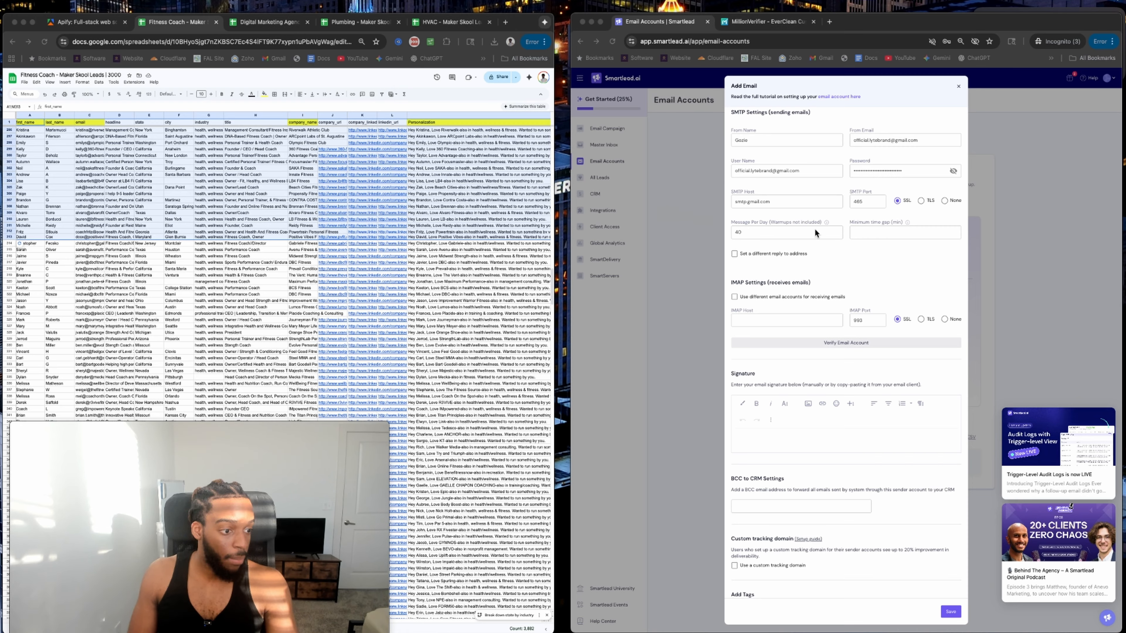
left_click(888, 227)
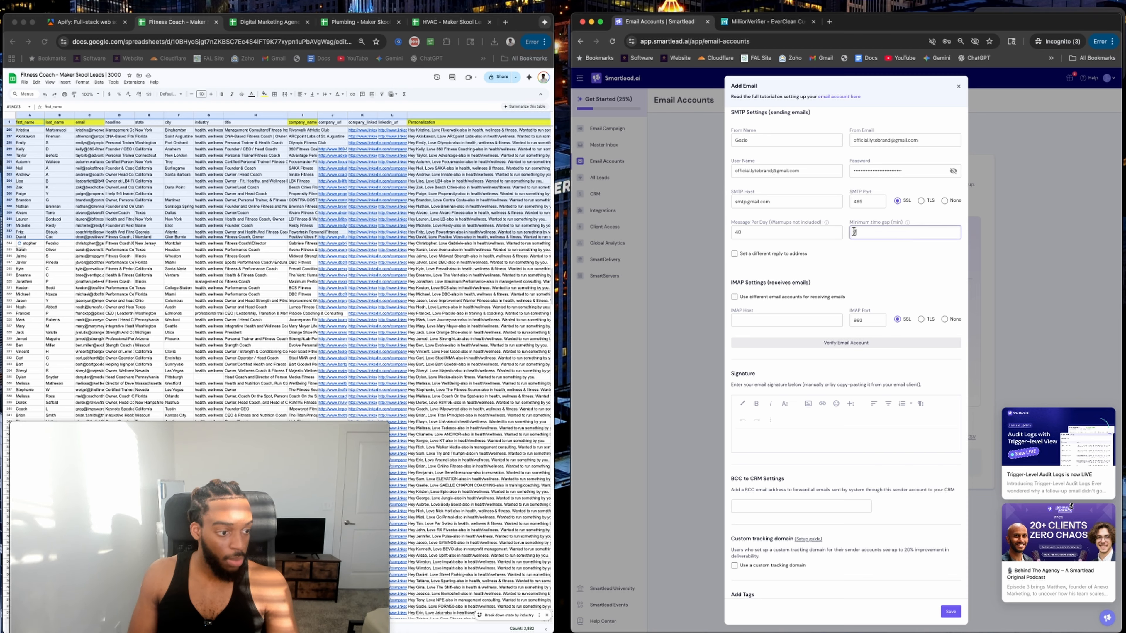
type("7")
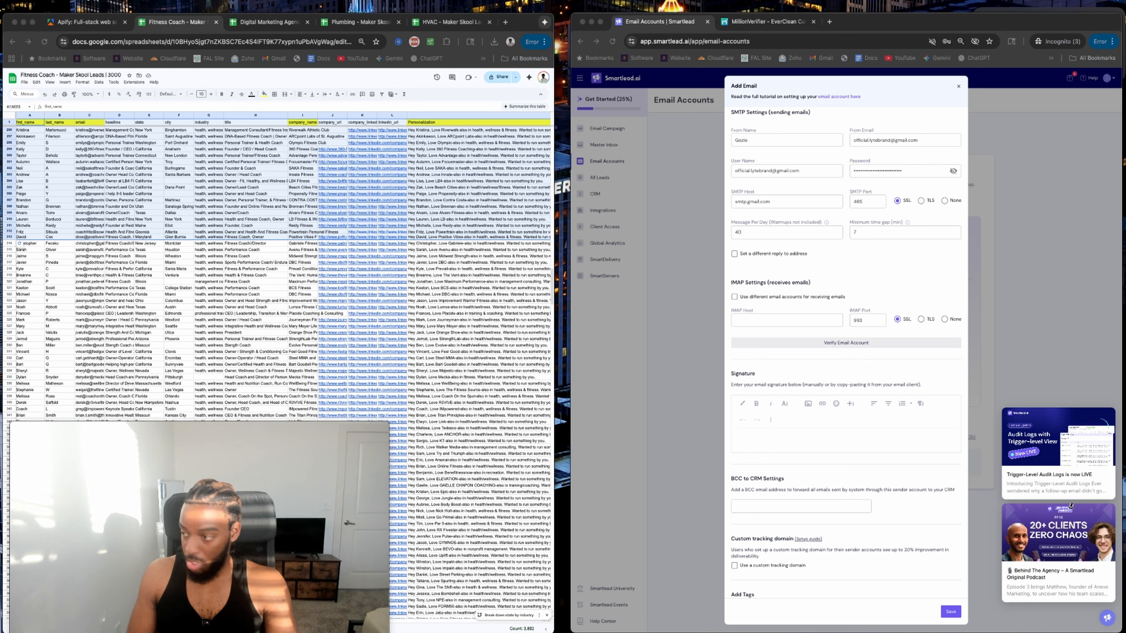
Enter imap.gmail.com as the IMAP host.
left_click(793, 323)
type("imap.gmail.com")
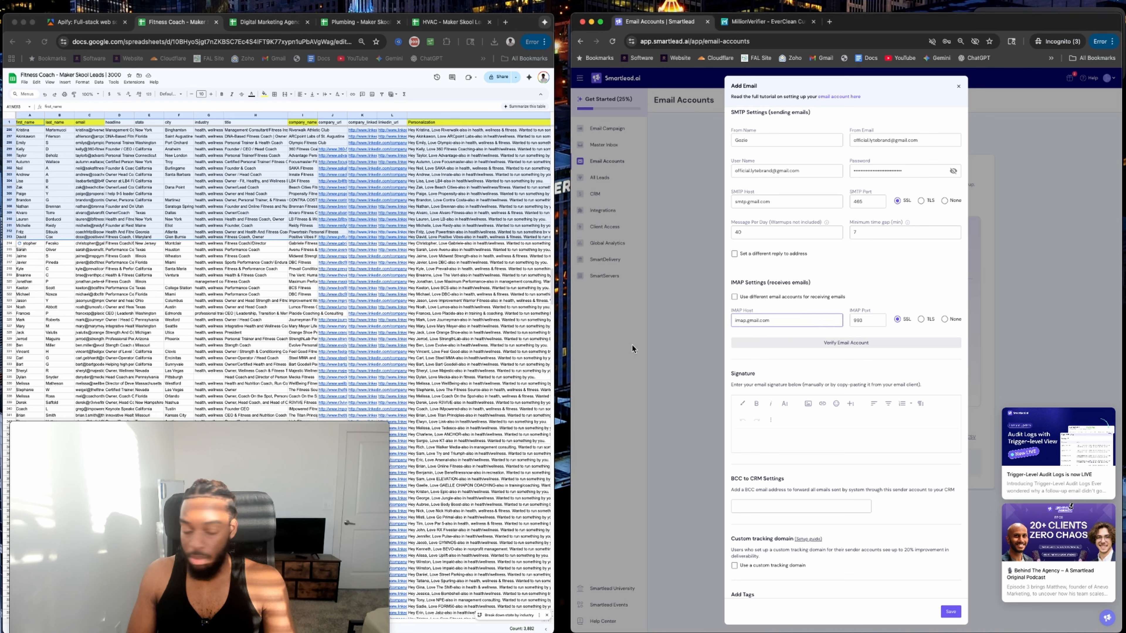
scroll(904, 322, "down", 2)
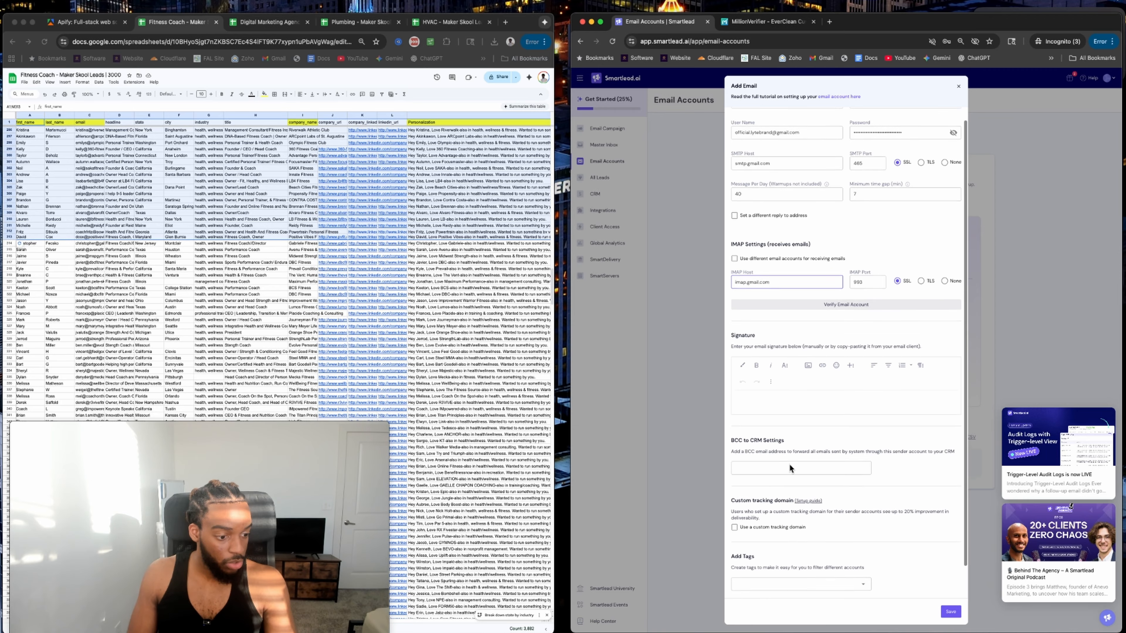
scroll(789, 464, "down", 4)
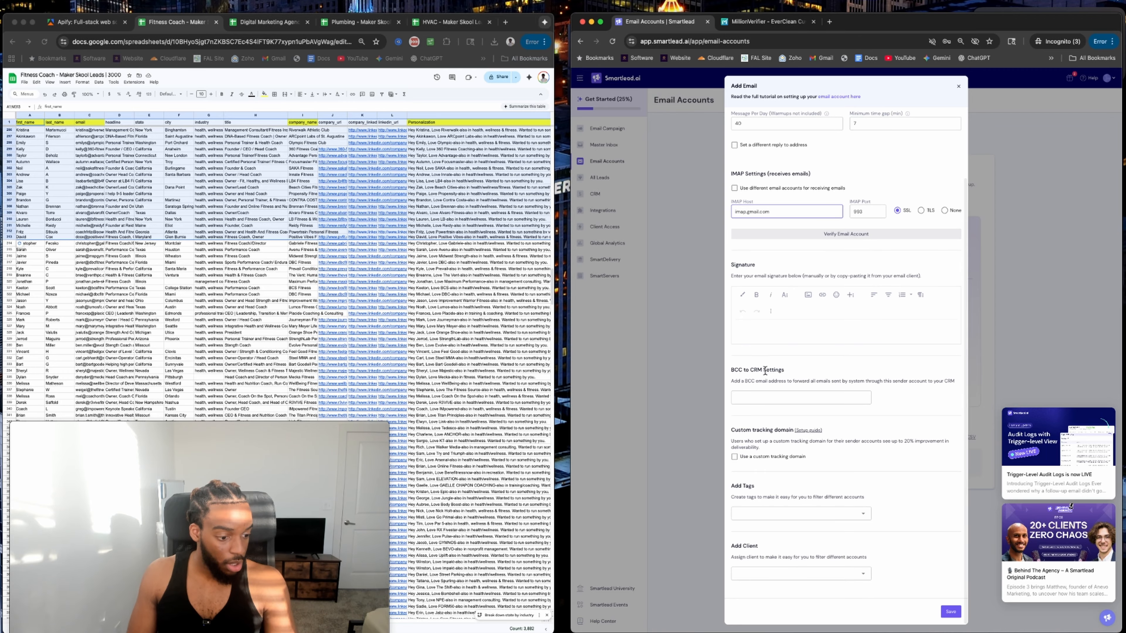
scroll(822, 469, "up", 7)
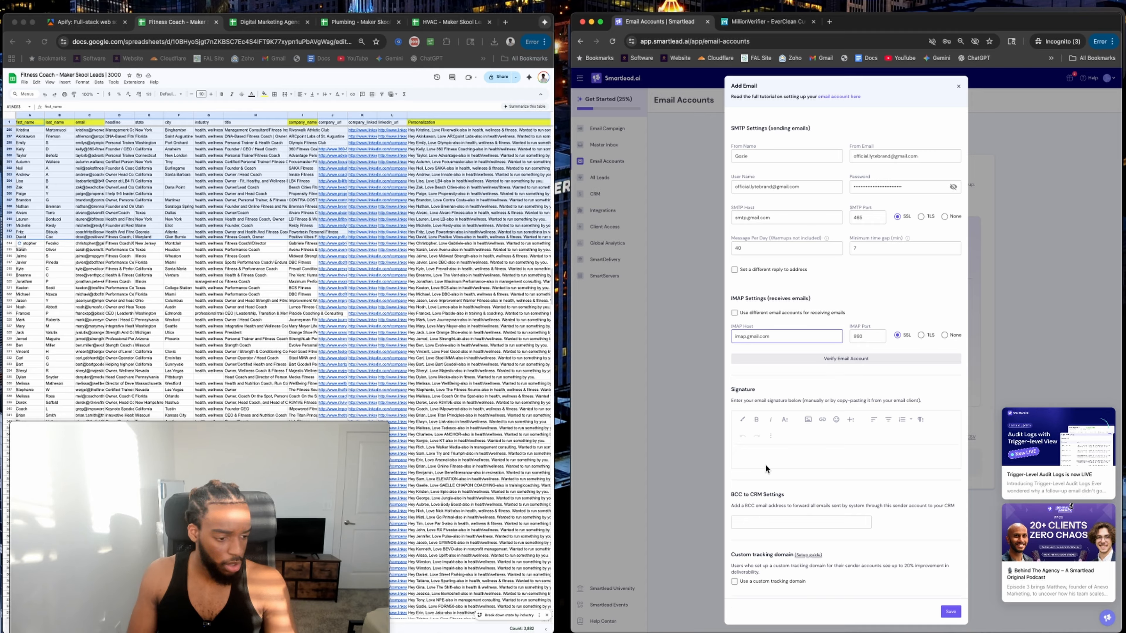
Write a two-line signature, 'from,' followed by the sender's name, and save the account.
left_click(779, 452)
type("from,")
key("Return")
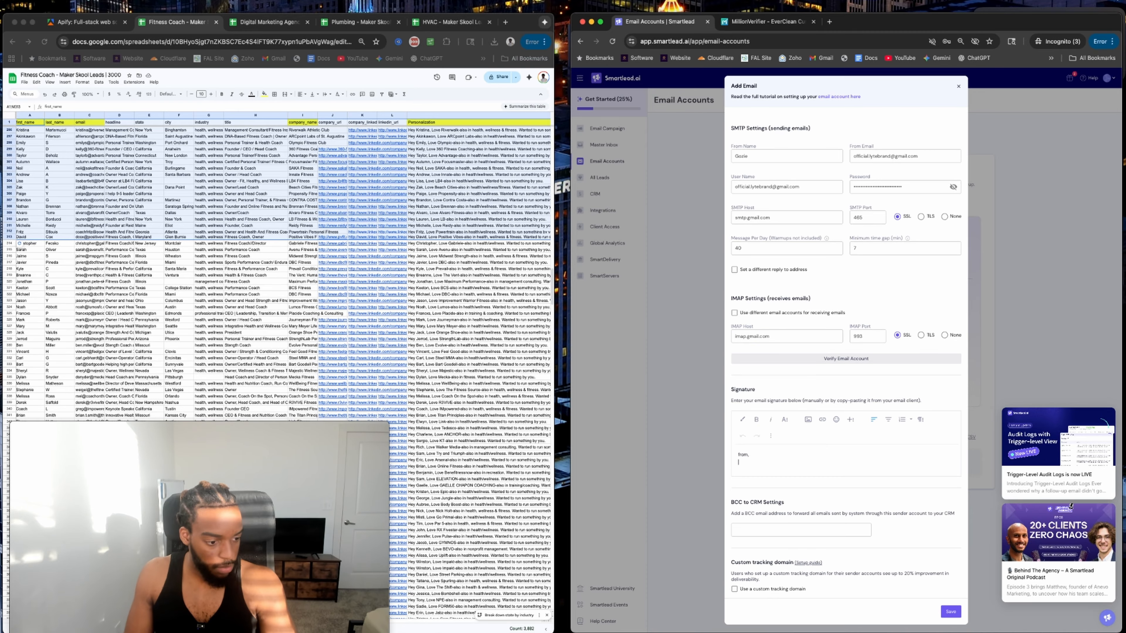
type("Gozie")
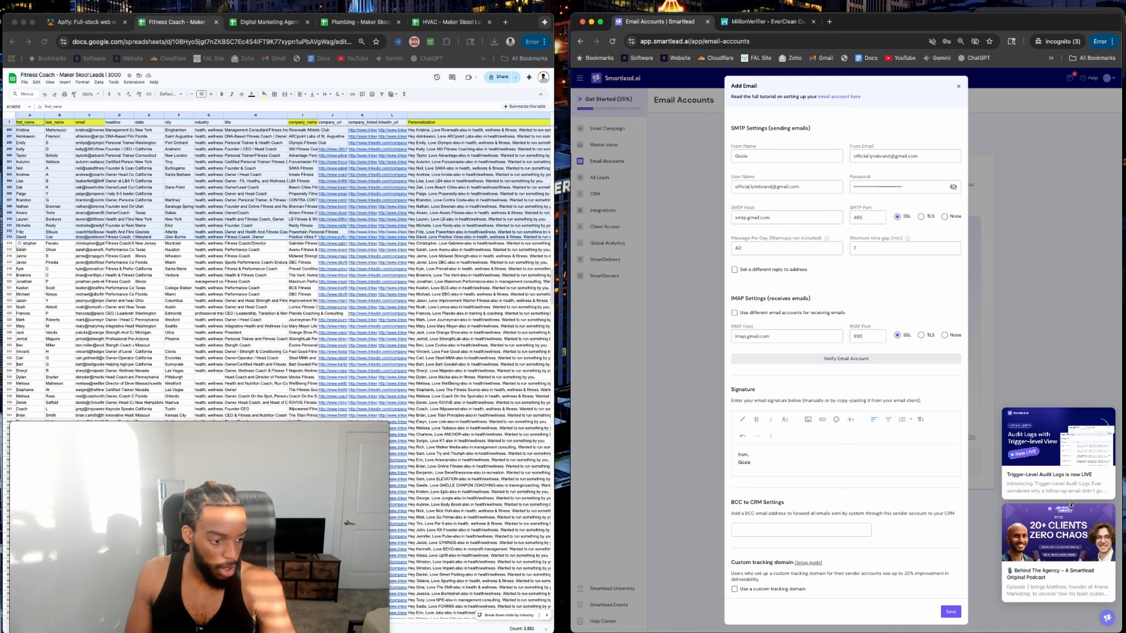
left_click(951, 613)
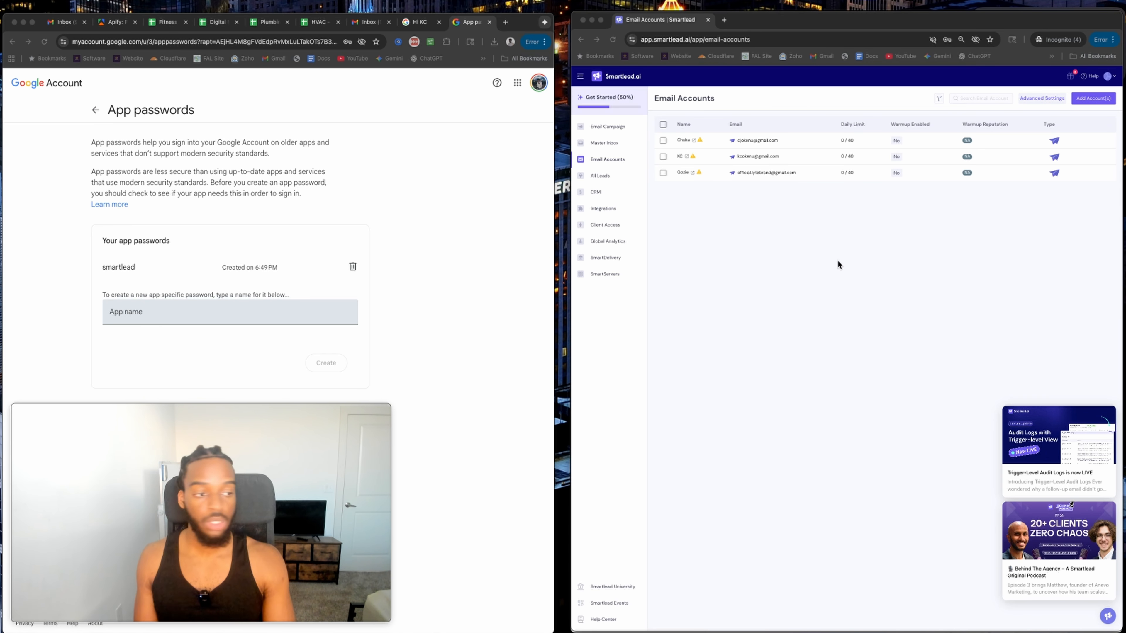
Start another account with the SMTP provider and place the cursor in From Name.
left_click(1094, 98)
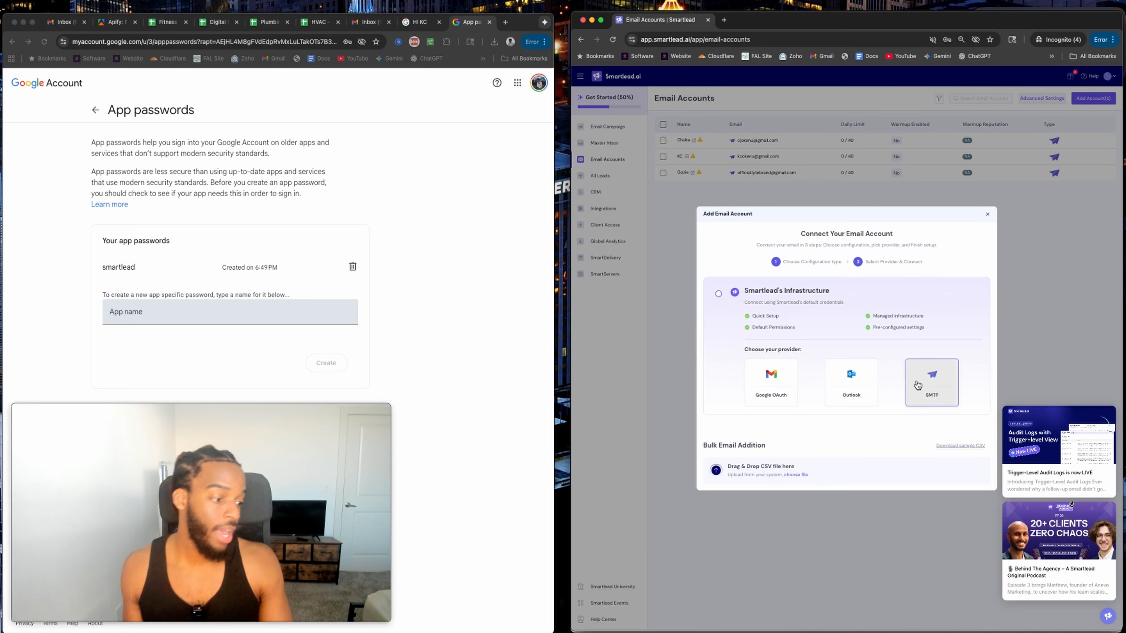
left_click(931, 382)
left_click(764, 154)
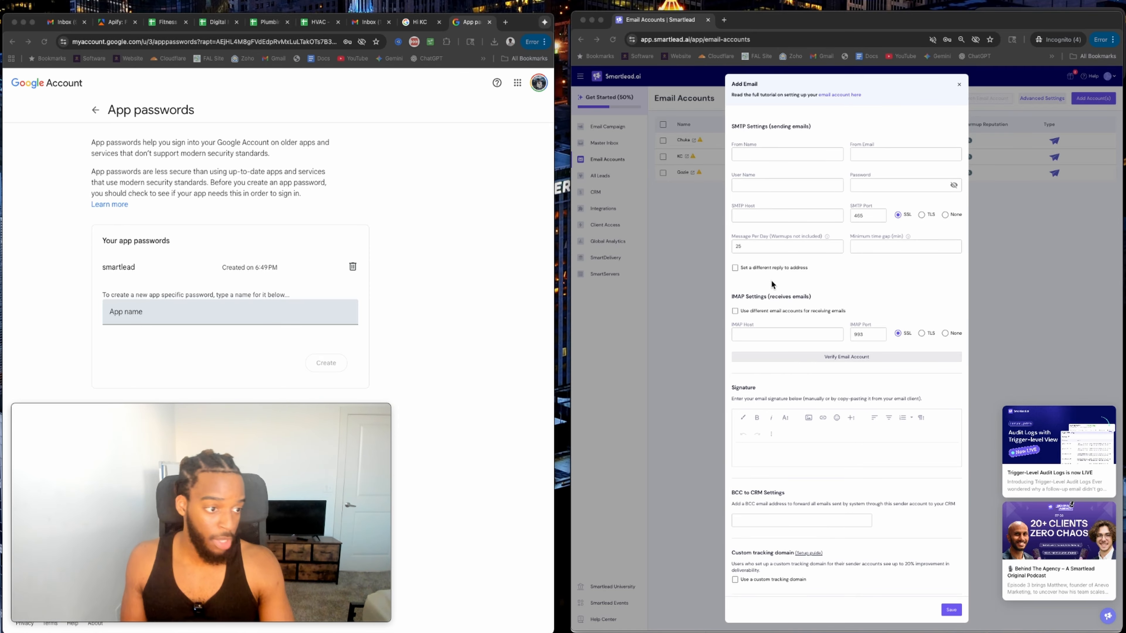
Fill in the sender's display name, from e-mail address and user name.
left_click(766, 154)
type("Gozie")
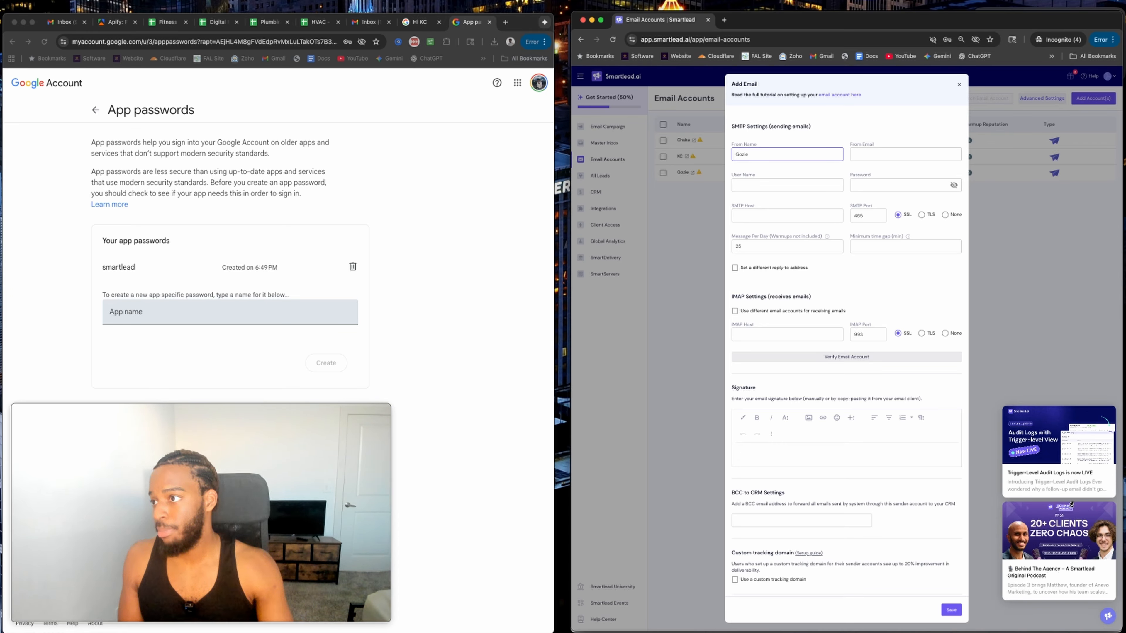
key("super+Tab")
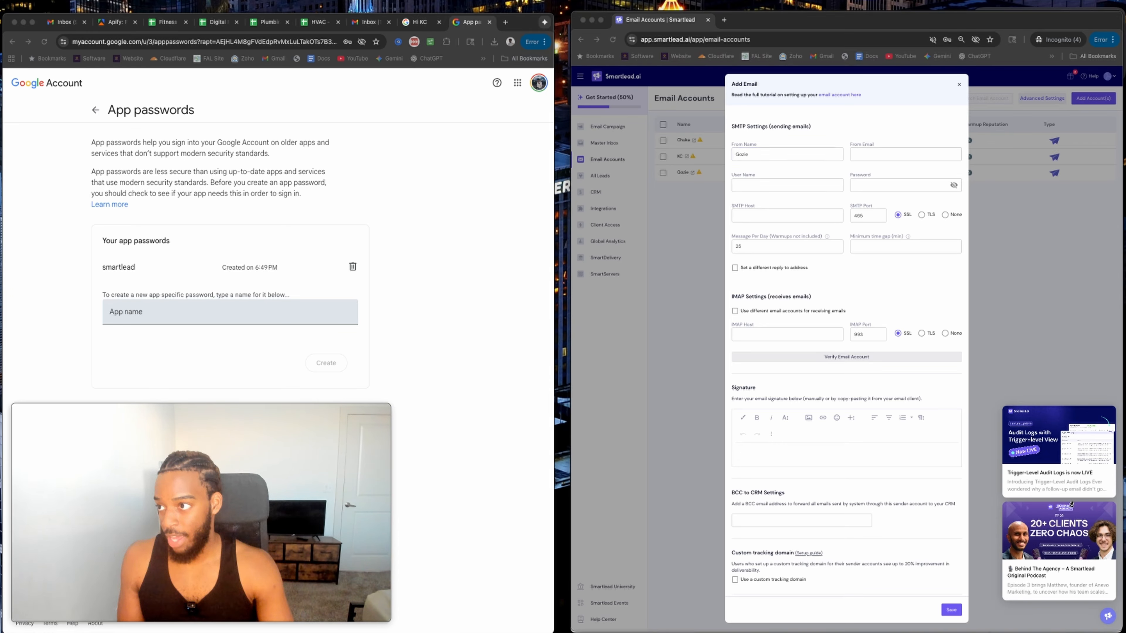
left_click(883, 153)
key("super+v")
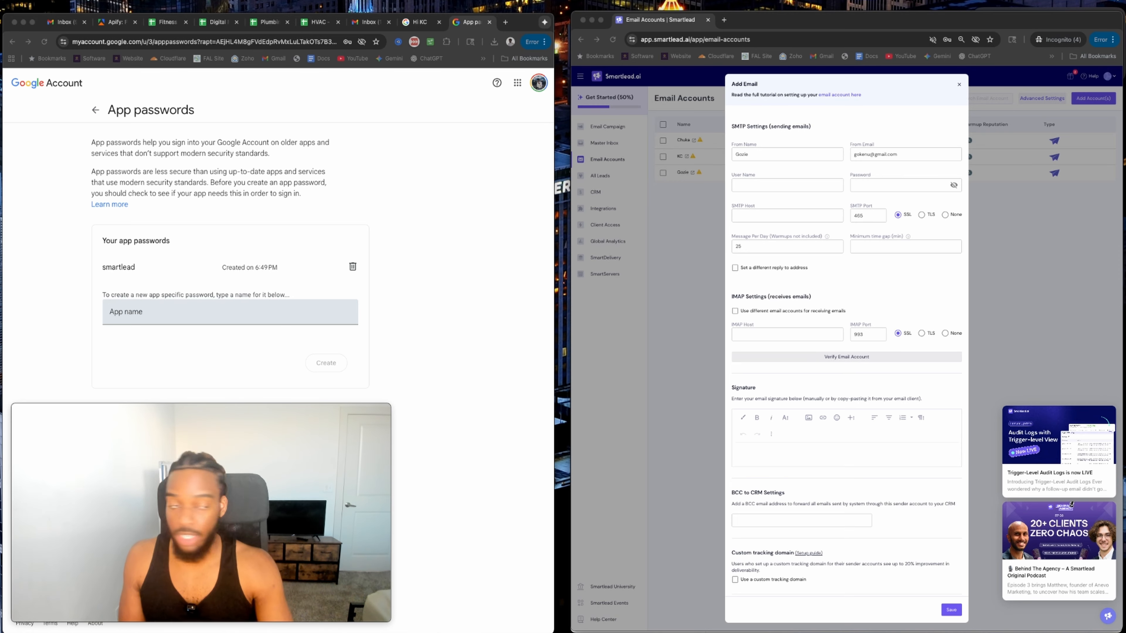
left_click(747, 184)
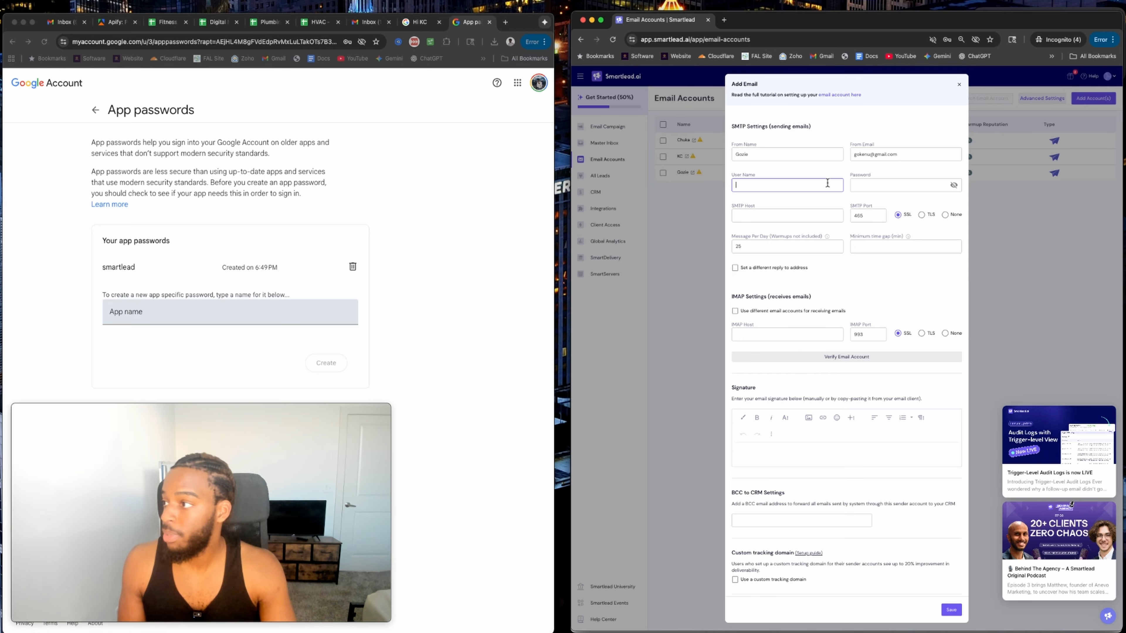
key("super+v")
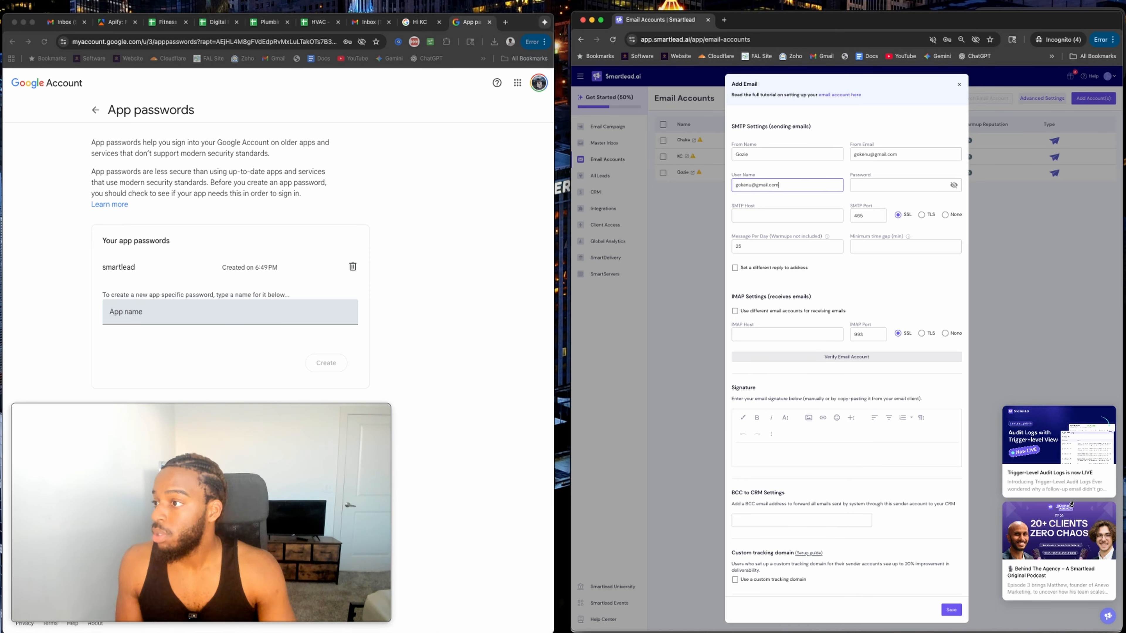
Set SMTP host smtp.gmail.com, 40 messages per day, a 7-minute gap and IMAP host imap.gmail.com.
key("super+Tab")
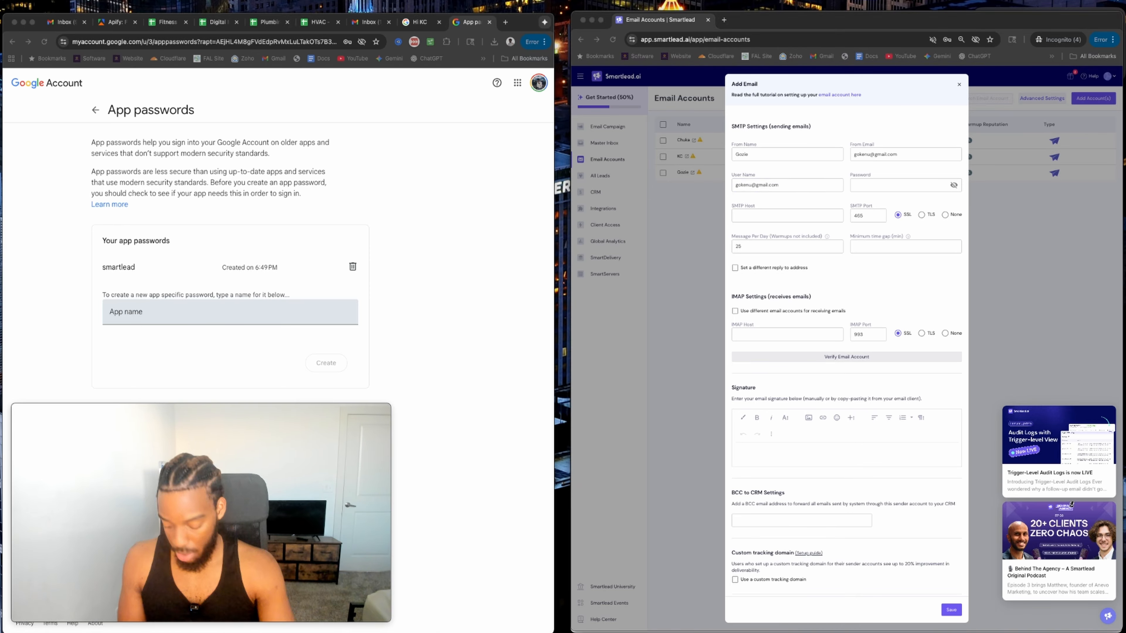
left_click(772, 214)
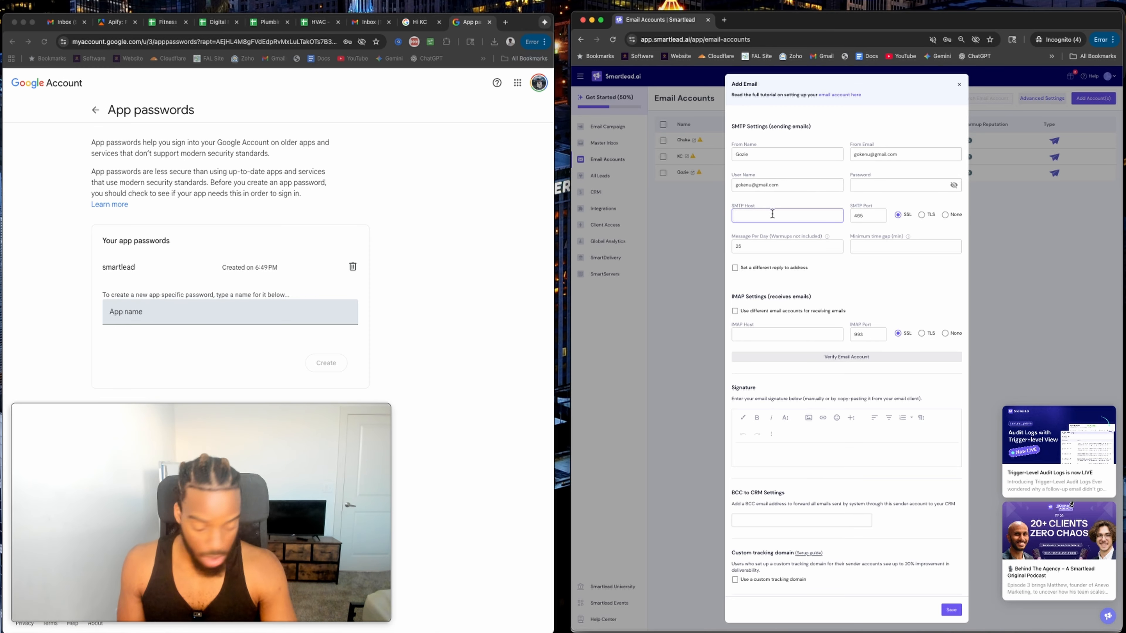
type("smtp.gmail.com")
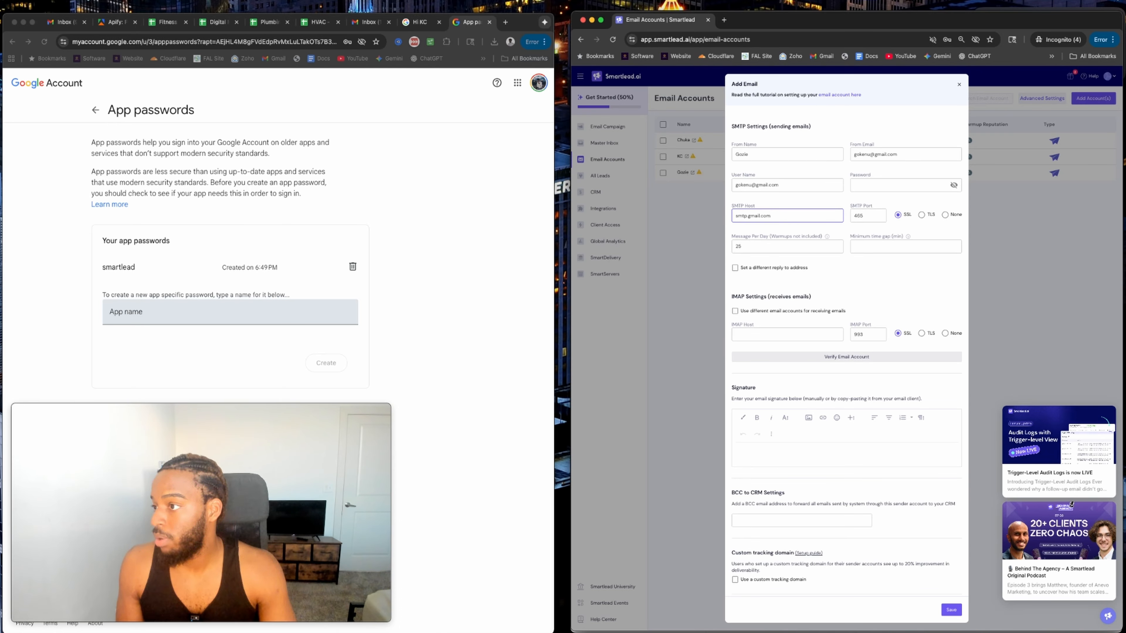
double_click(775, 245)
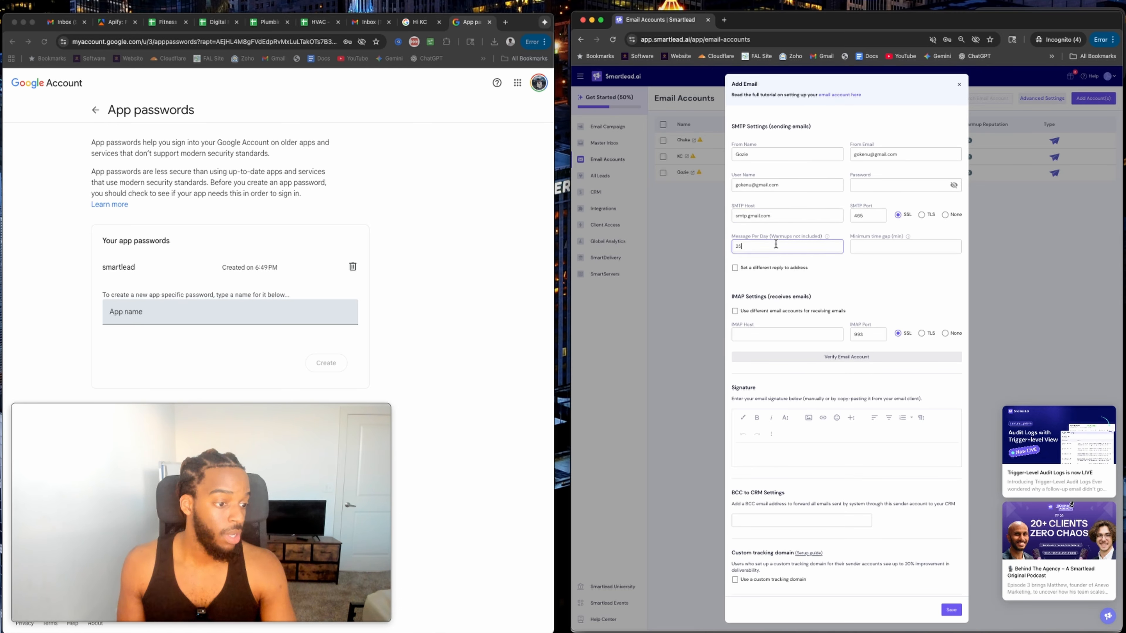
key("BackSpace")
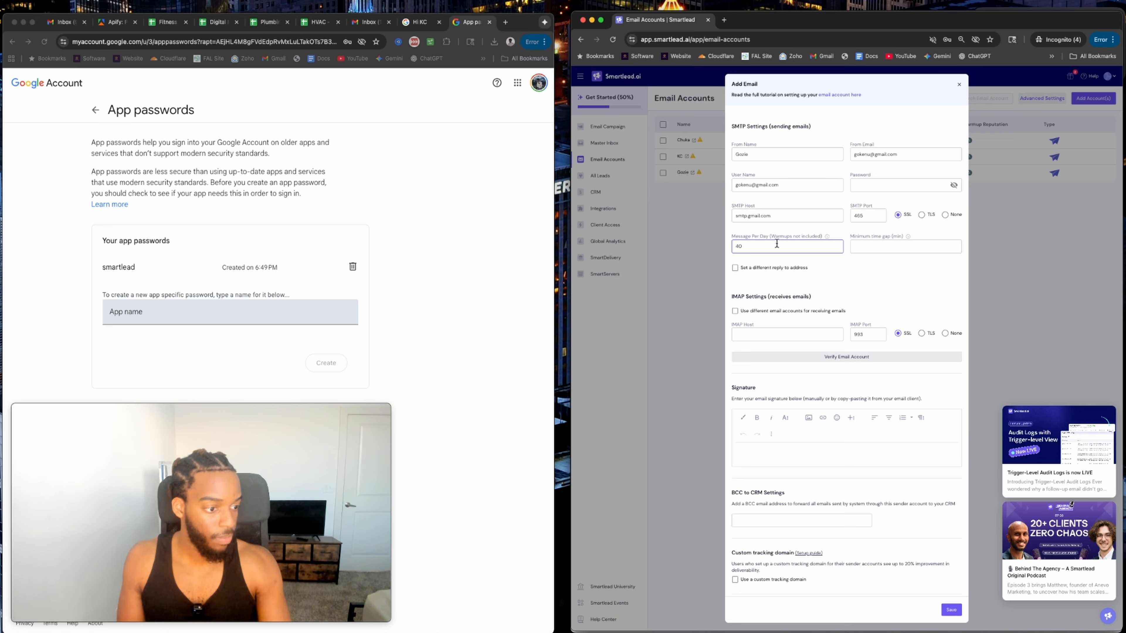
left_click(884, 248)
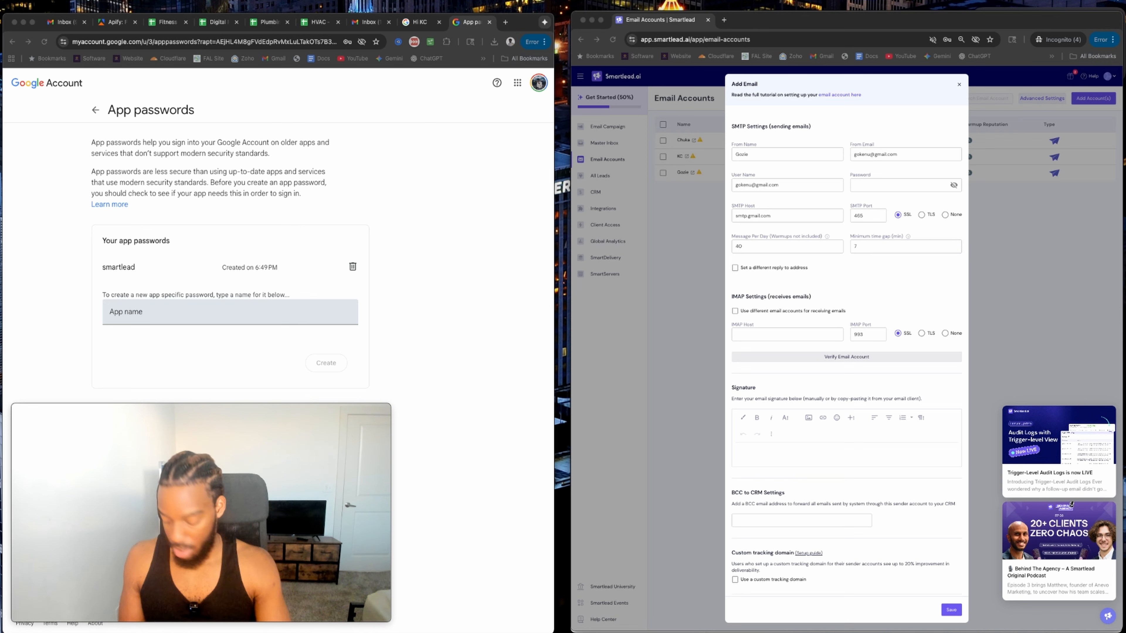
left_click(787, 330)
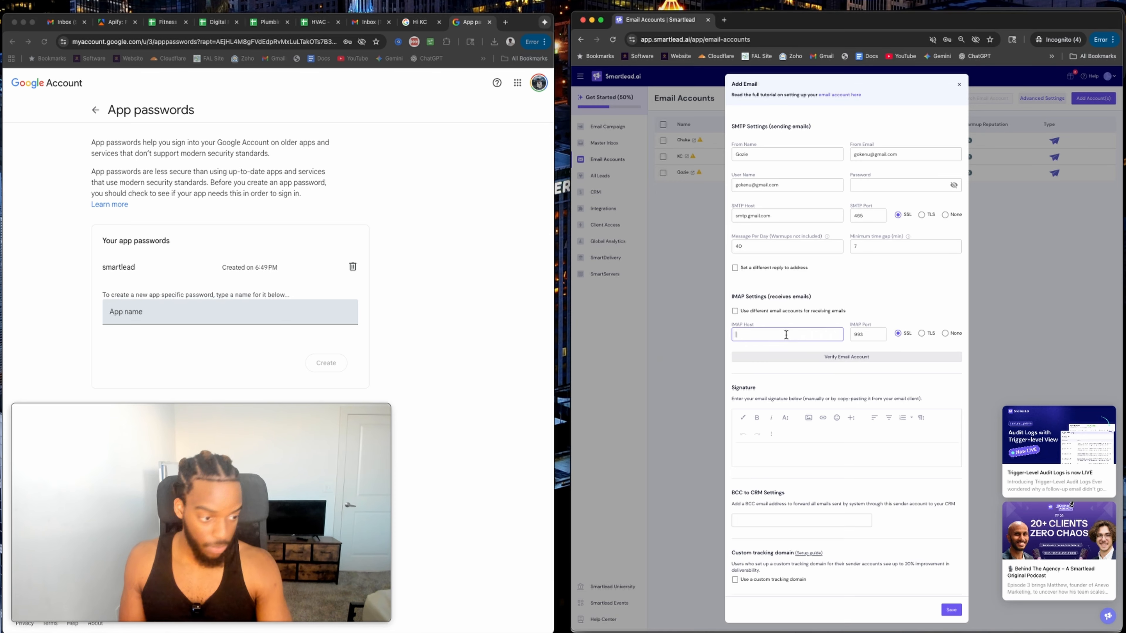
type("imap.gmail.com")
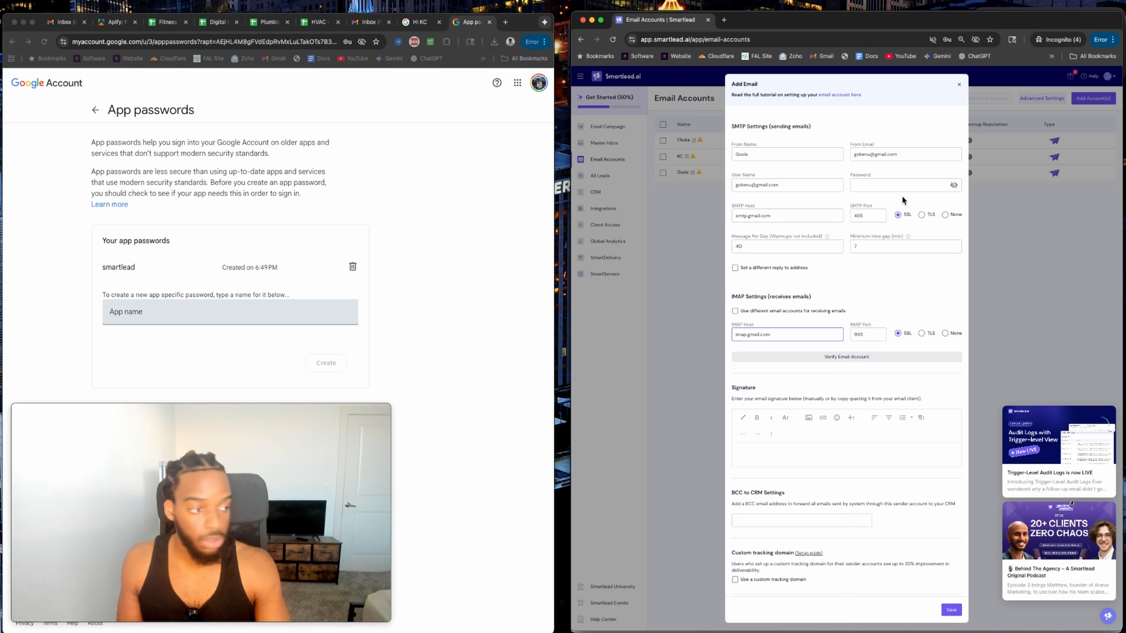
left_click(954, 185)
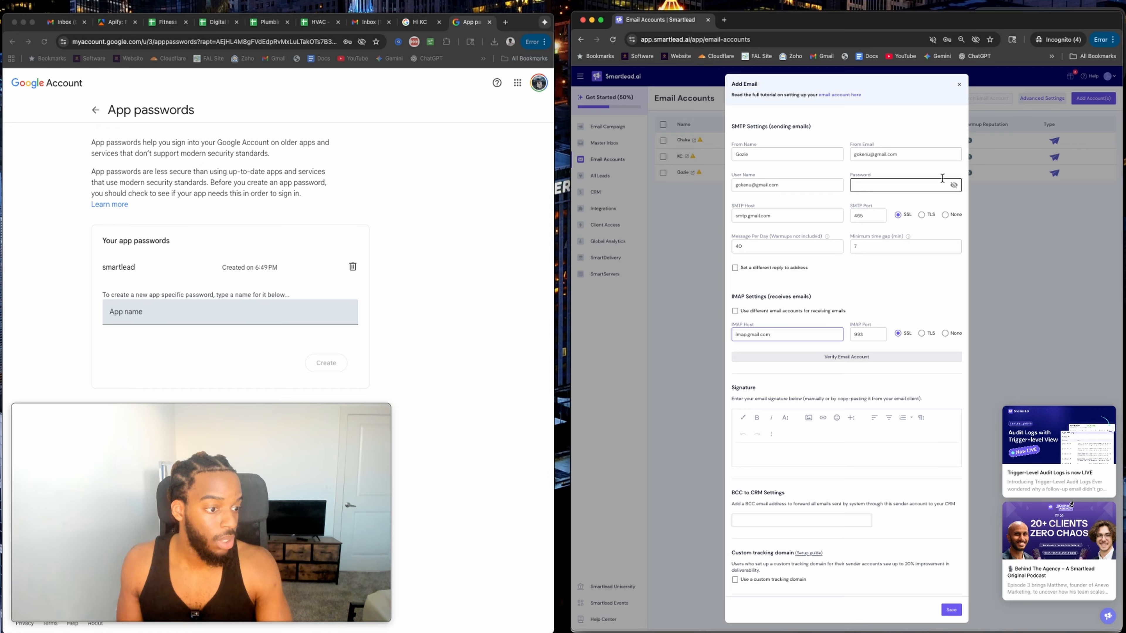
Return to the App passwords page and choose the Gmail account to sign in with.
left_click(371, 24)
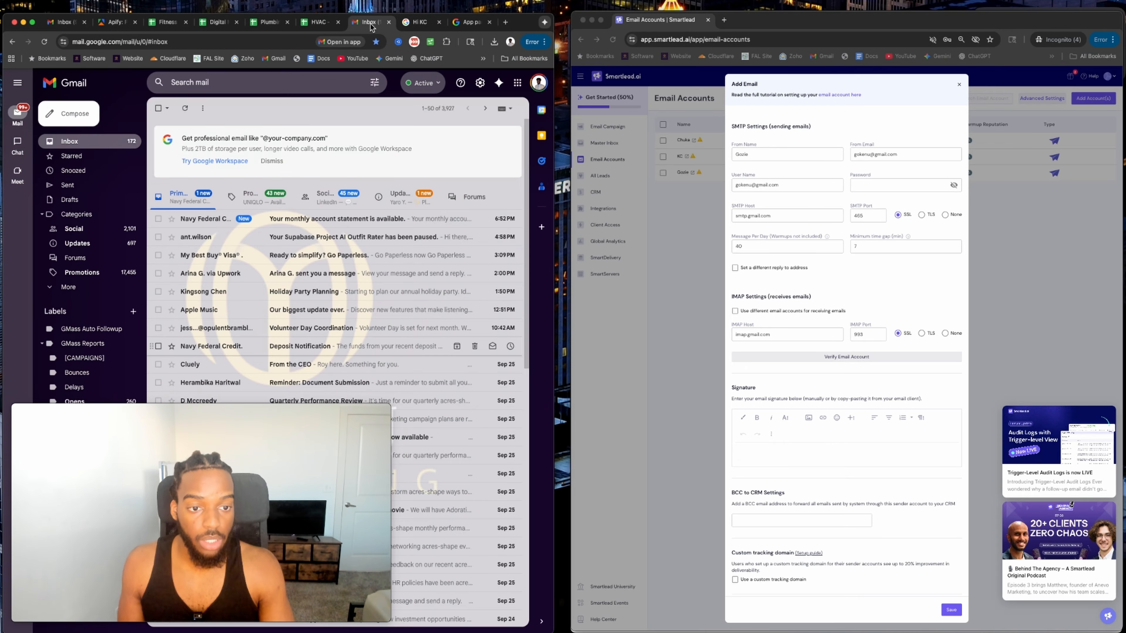
left_click(479, 27)
scroll(267, 187, "left", 5)
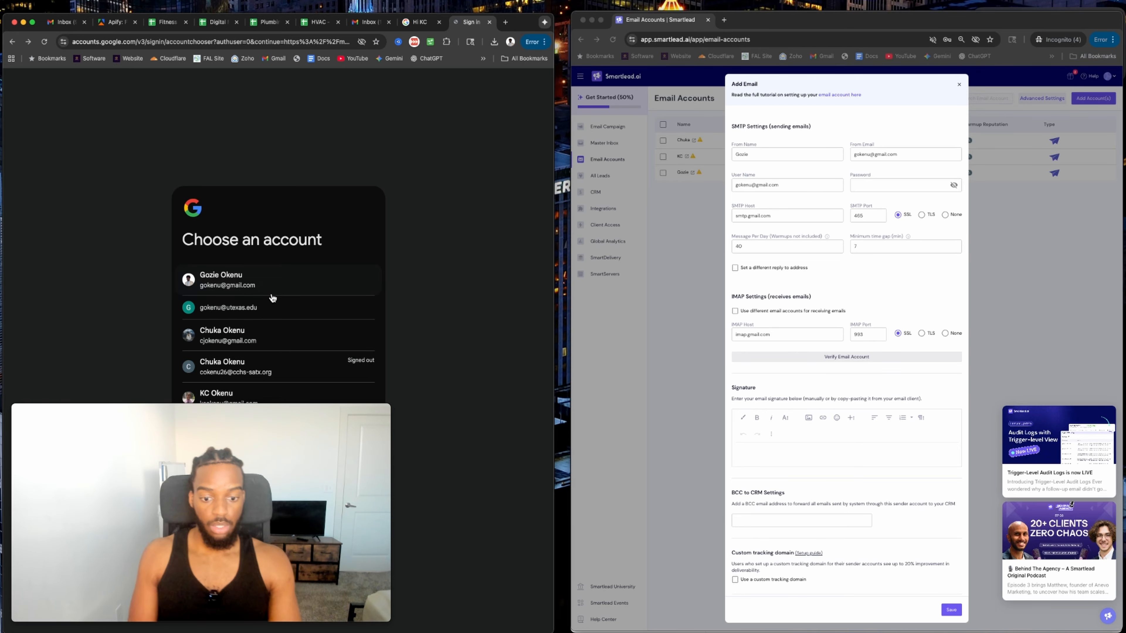
left_click(334, 291)
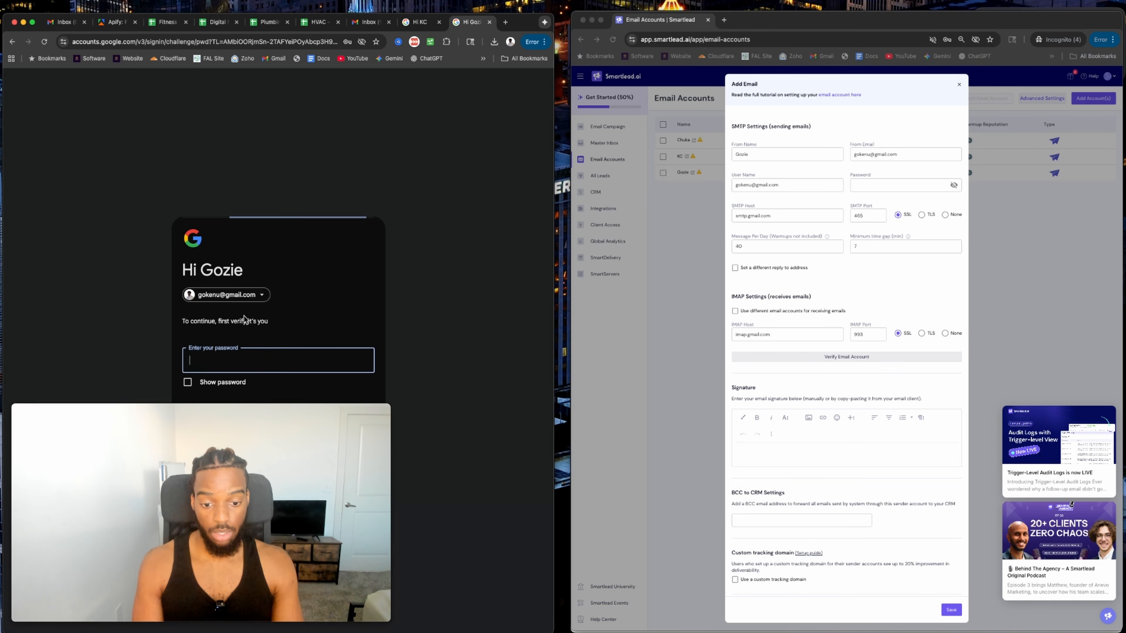
Enter the account password, retyping it until Google accepts the sign-in.
type("•")
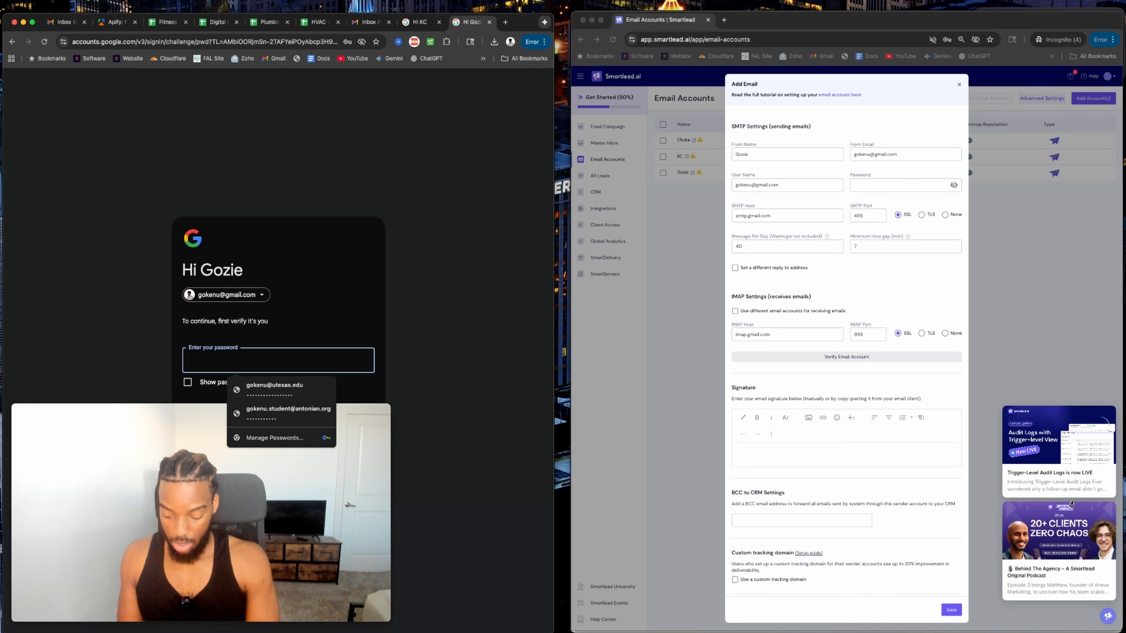
type("•••••••••••••••")
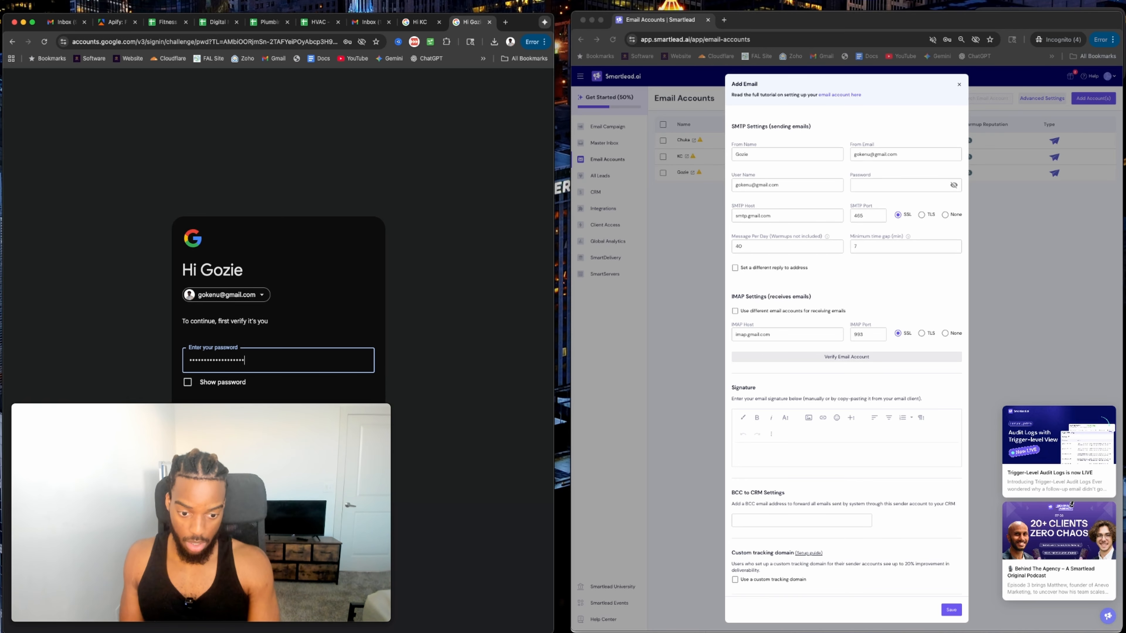
key("Return")
type("•••••••••••••")
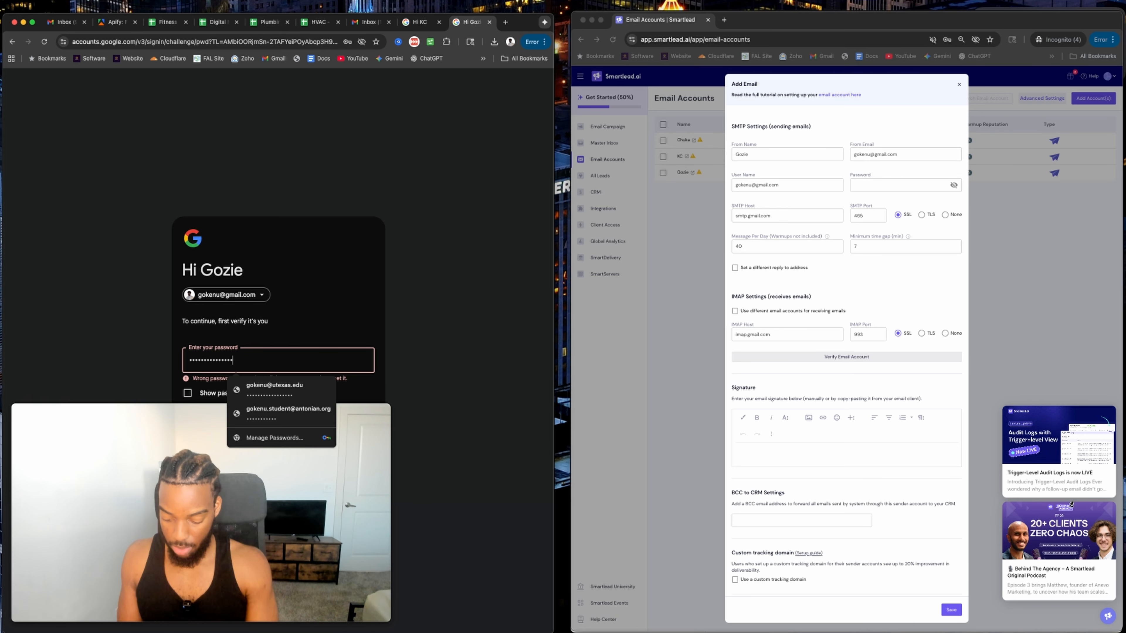
key("Return")
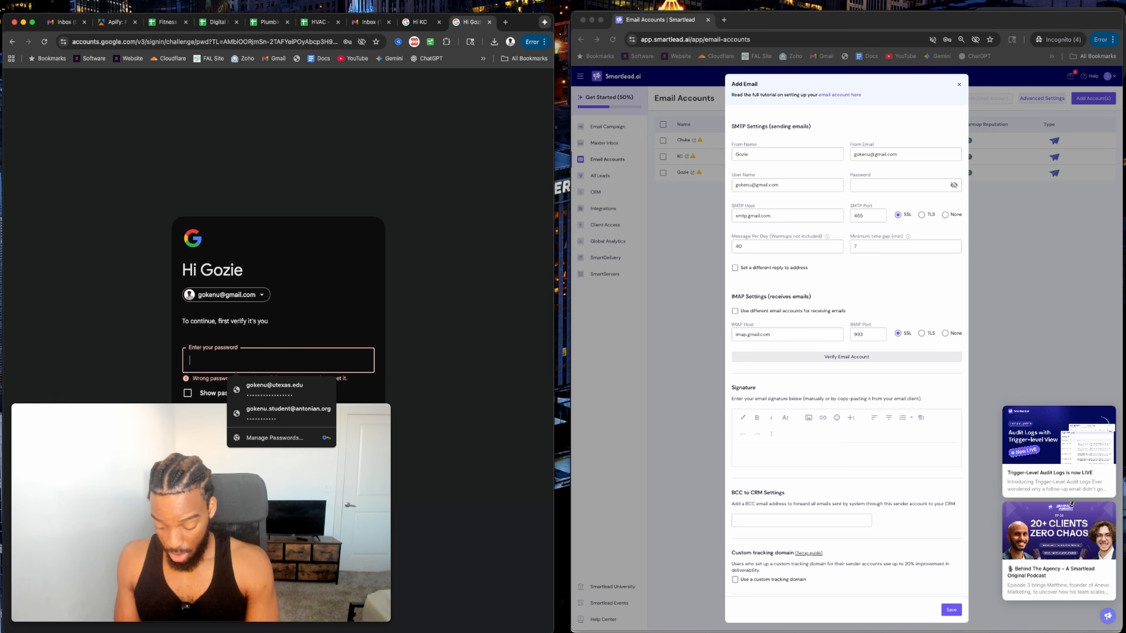
type("••••••")
key("BackSpace")
key("BackSpace")
key("BackSpace")
key("BackSpace")
key("BackSpace")
key("BackSpace")
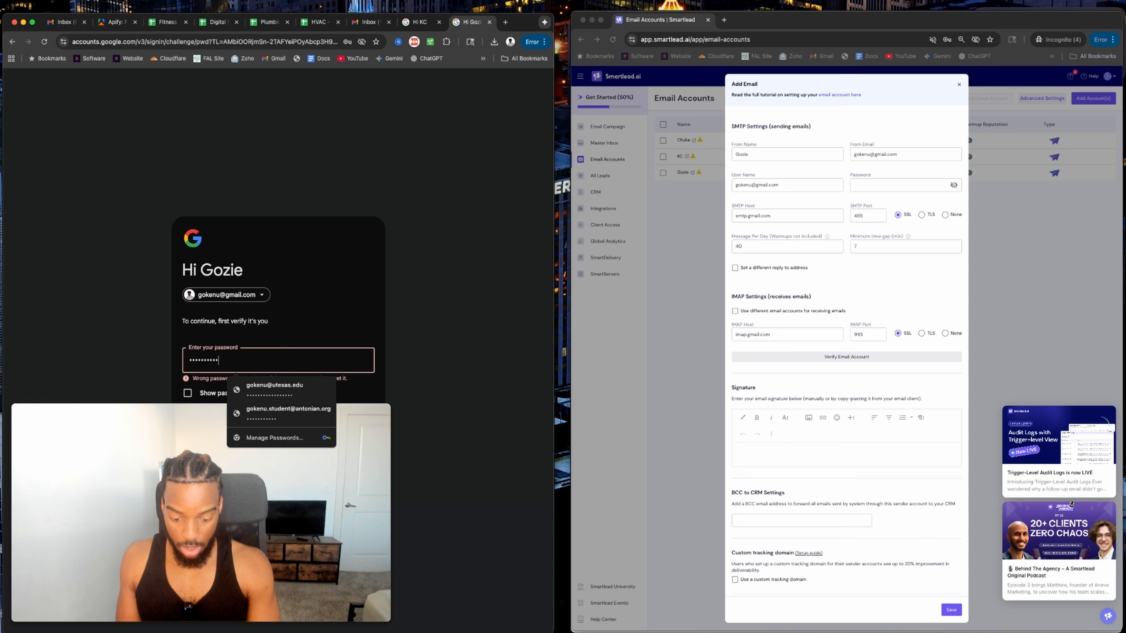
type("•••")
key("BackSpace")
key("BackSpace")
key("BackSpace")
type("••••••••••")
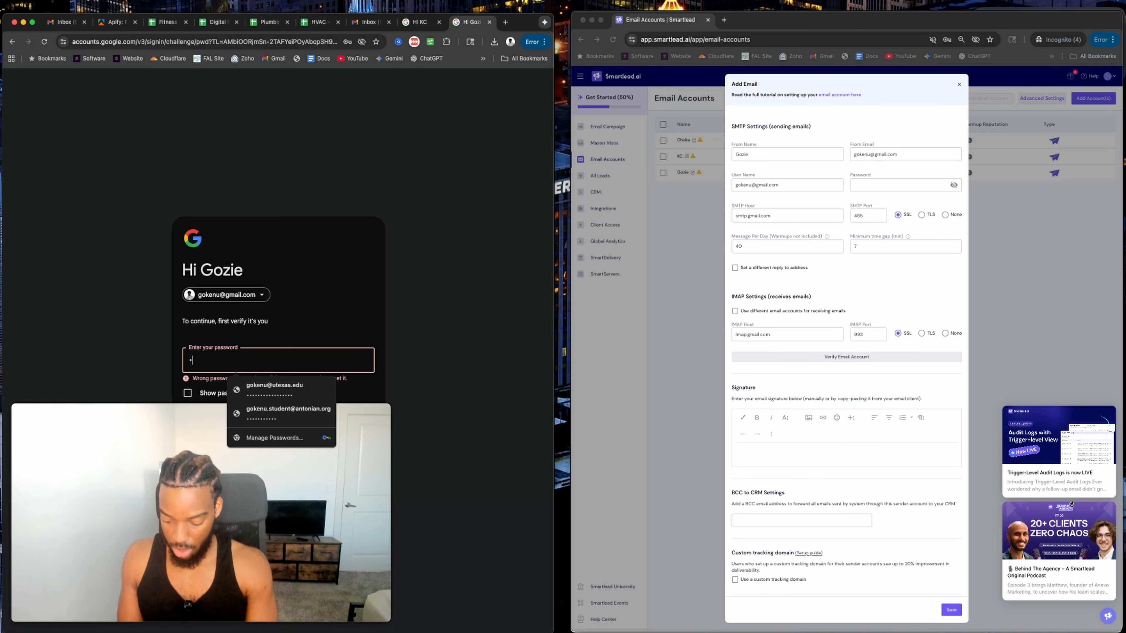
key("Return")
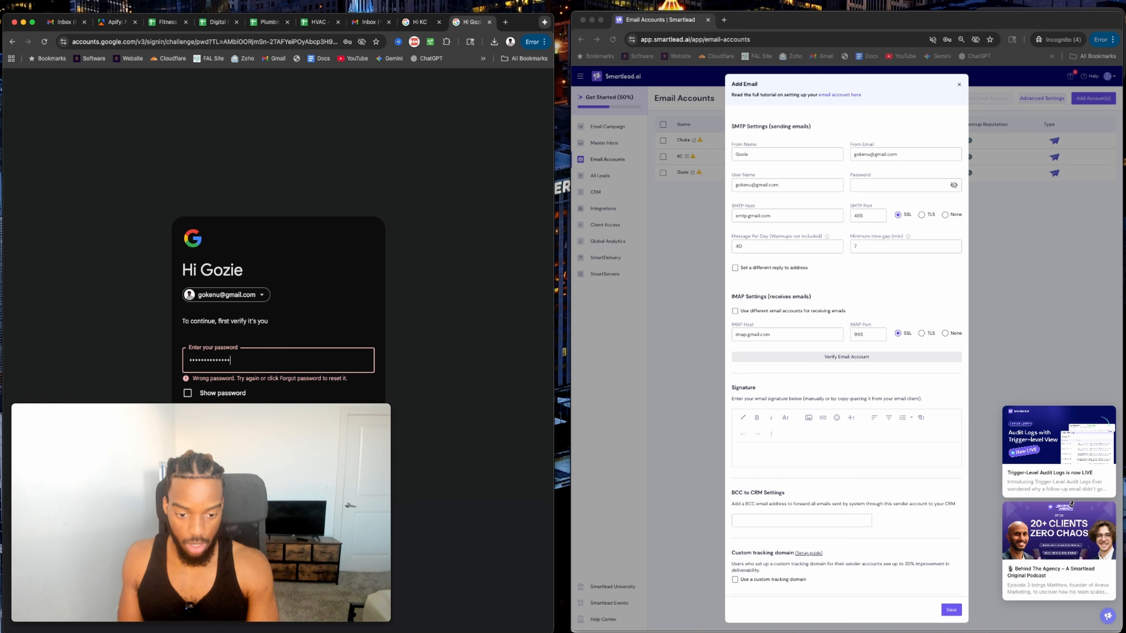
type("••••••••••••••")
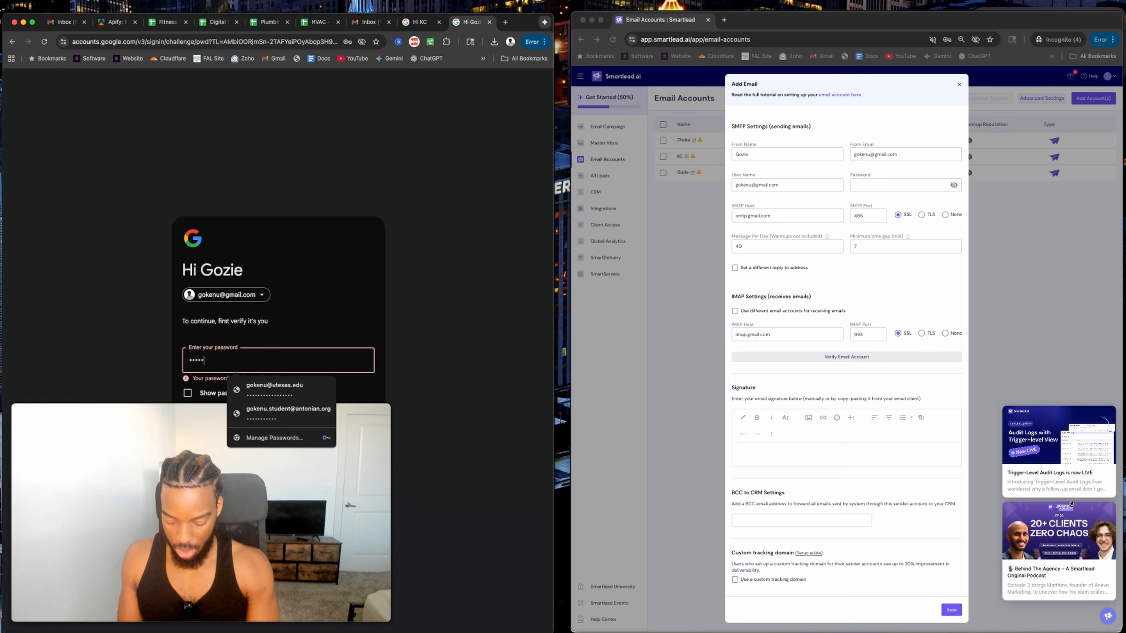
key("Return")
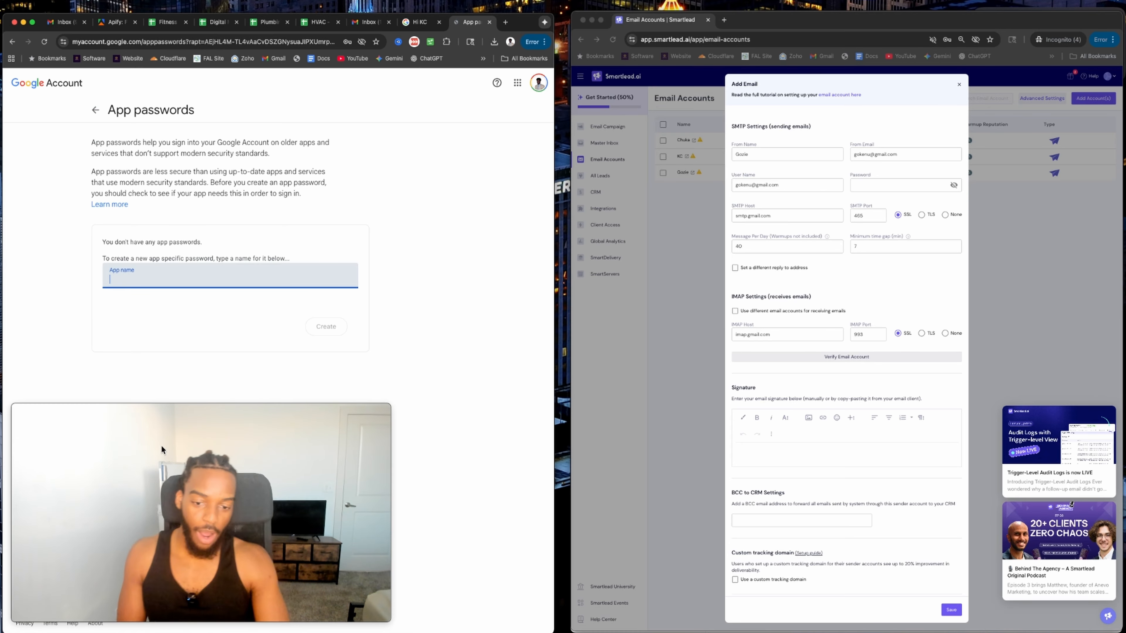
Generate a Google app password named 'smartlead' and paste it into Smartlead's Password field.
type("smartlead")
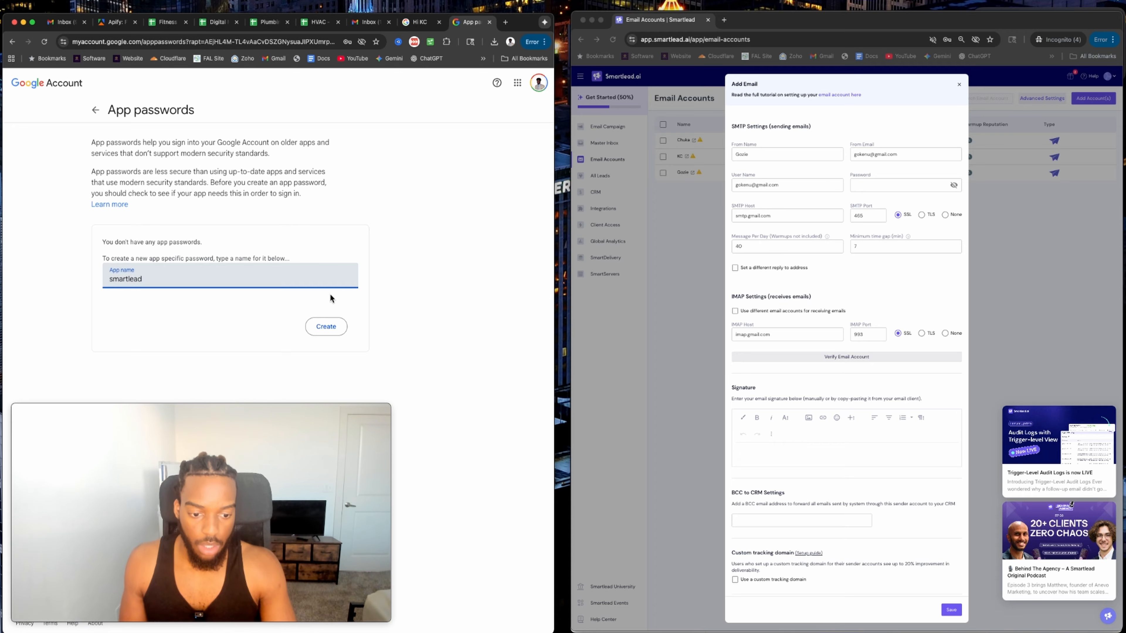
left_click(325, 326)
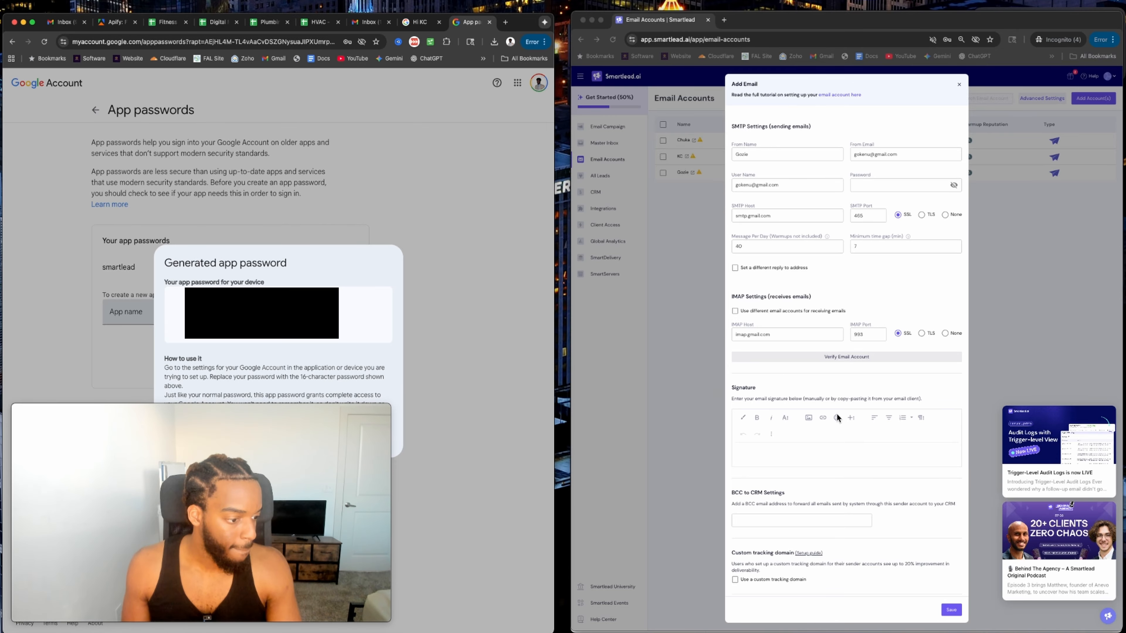
left_click(881, 185)
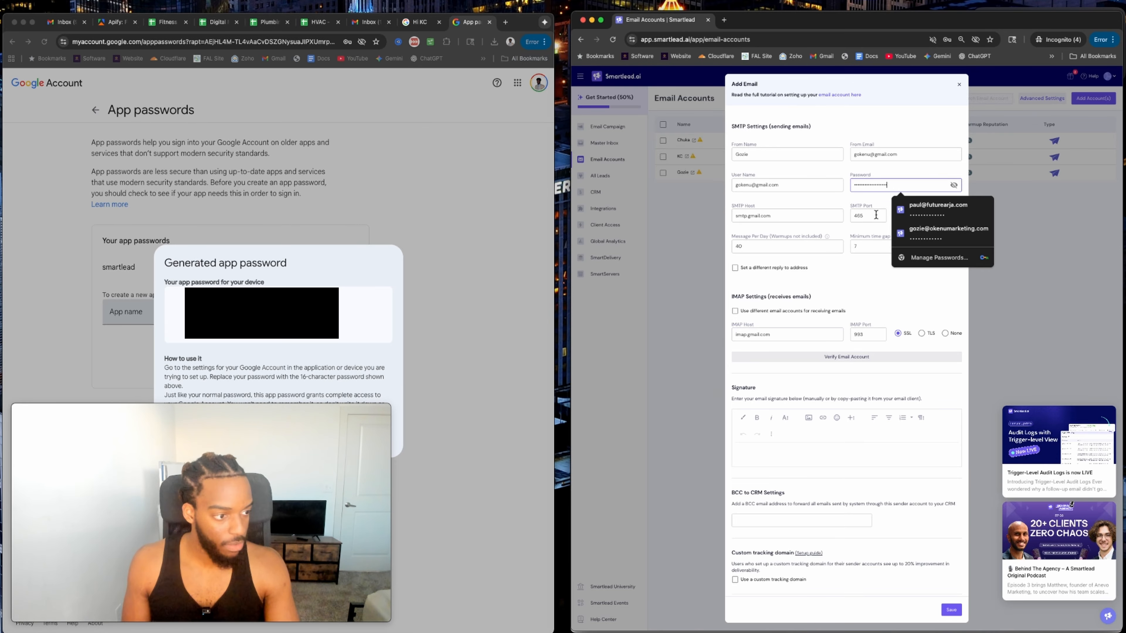
key("super+v")
scroll(873, 290, "down", 2)
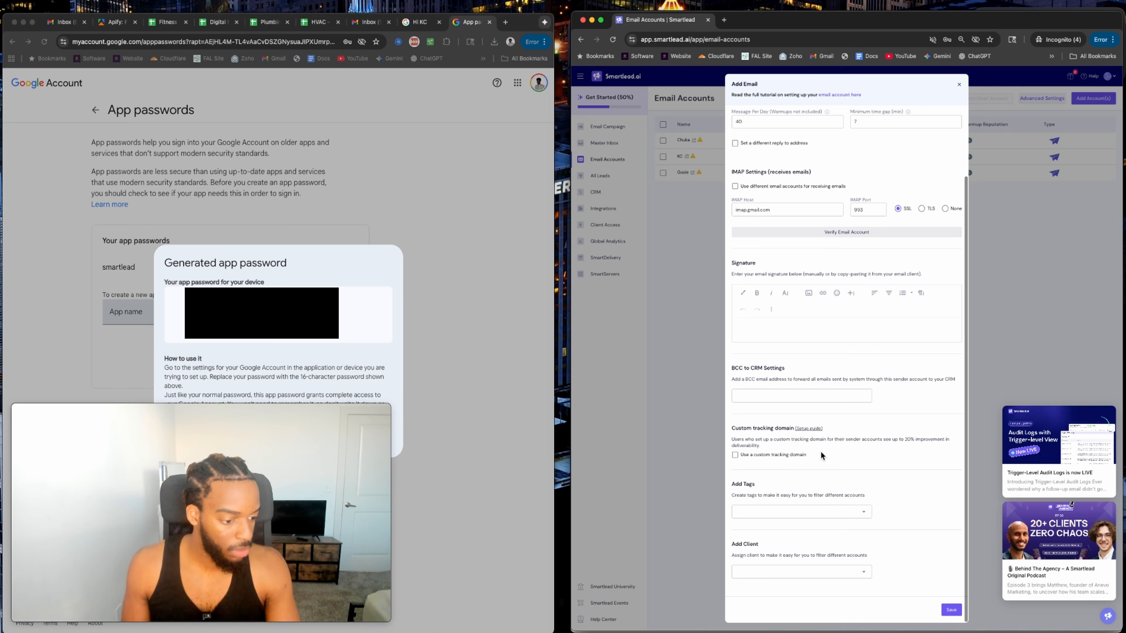
scroll(802, 385, "up", 2)
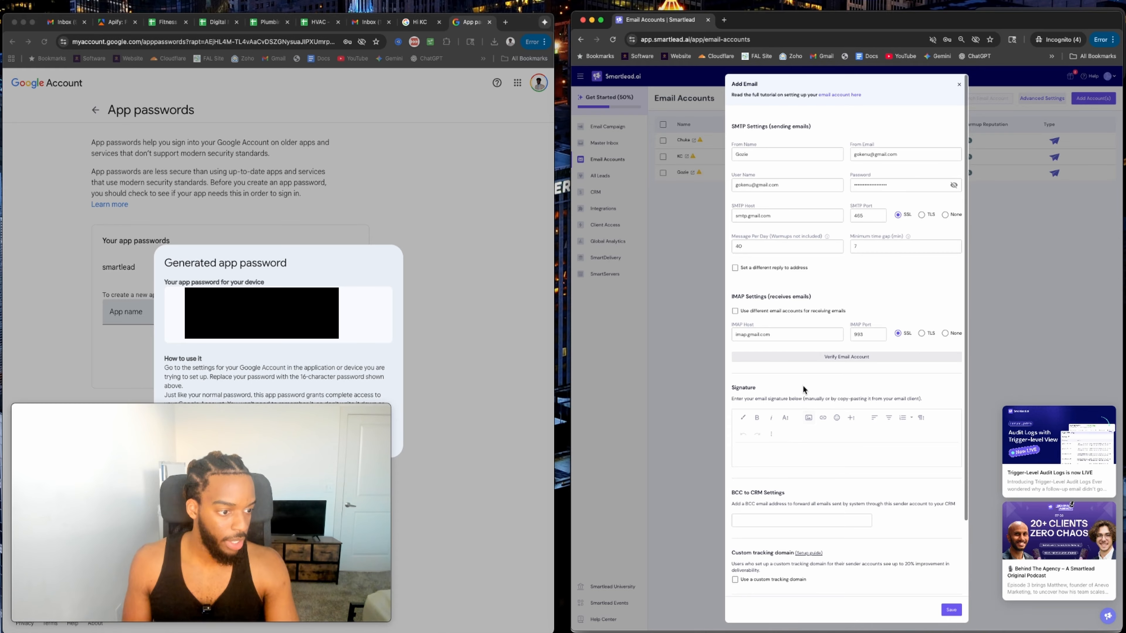
Add a 'from,' signature and save, dismissing the already-exists error and saving again.
left_click(776, 449)
type("from,")
key("Return")
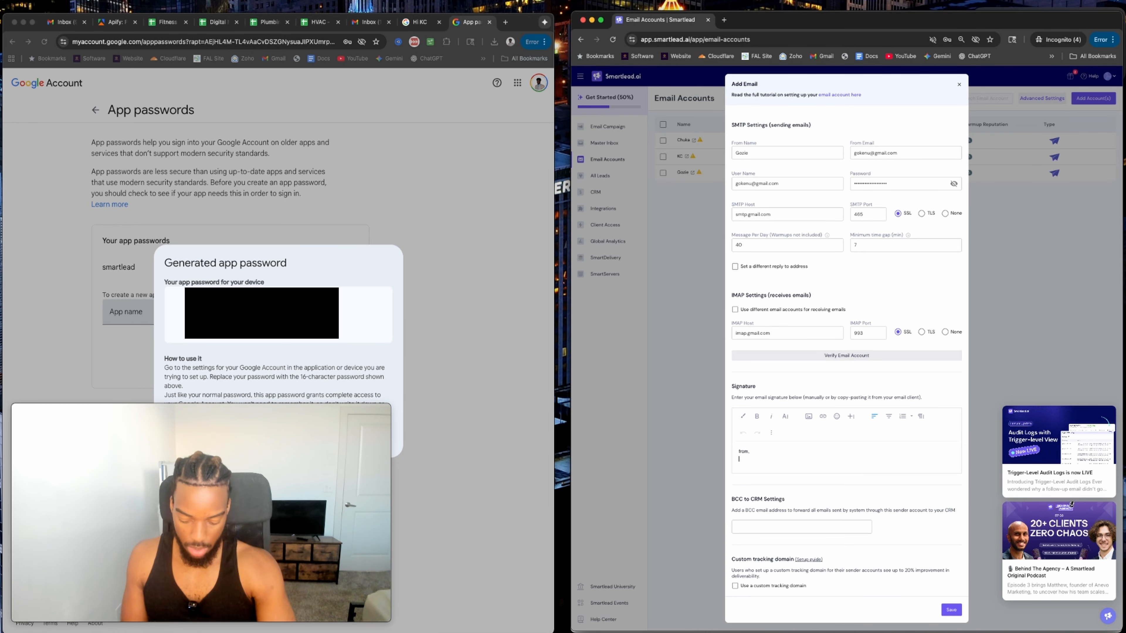
left_click(951, 609)
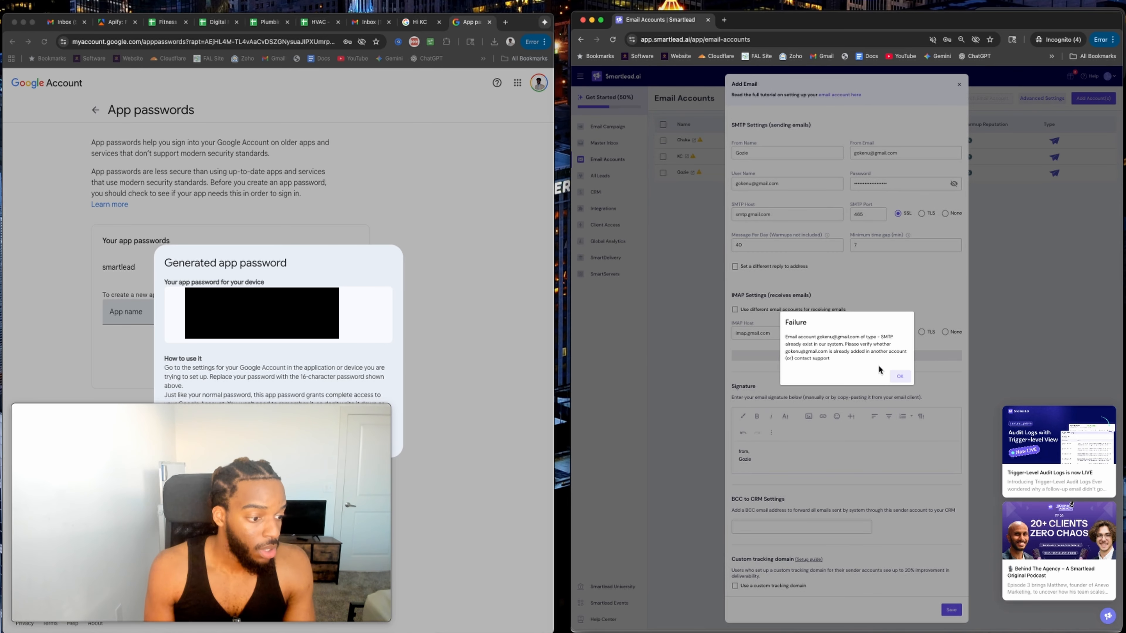
left_click(899, 376)
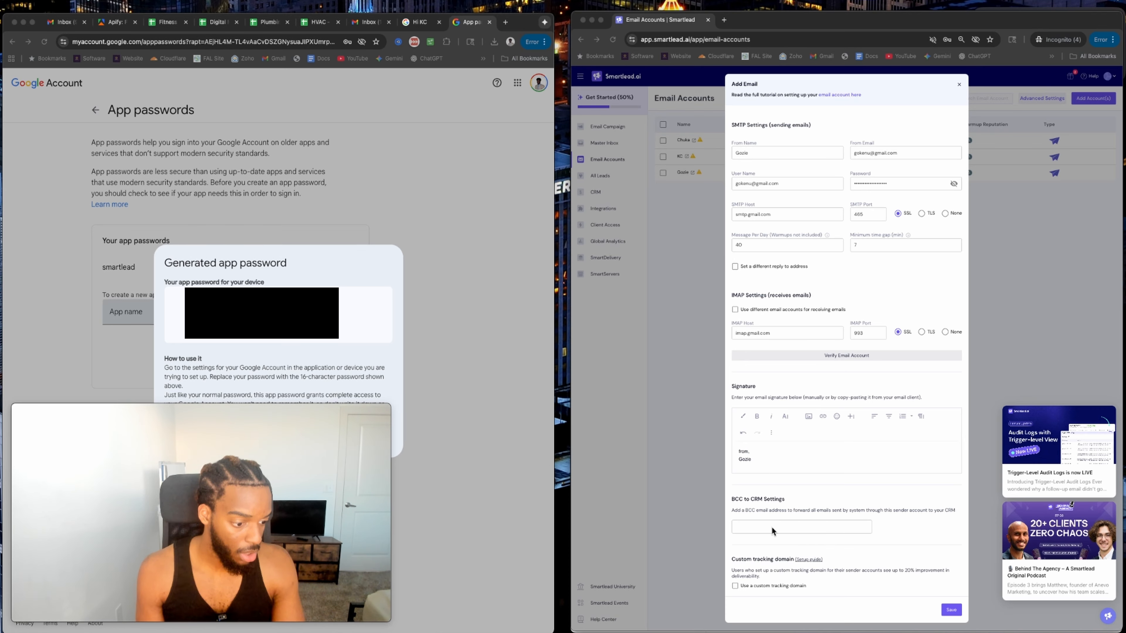
left_click(957, 610)
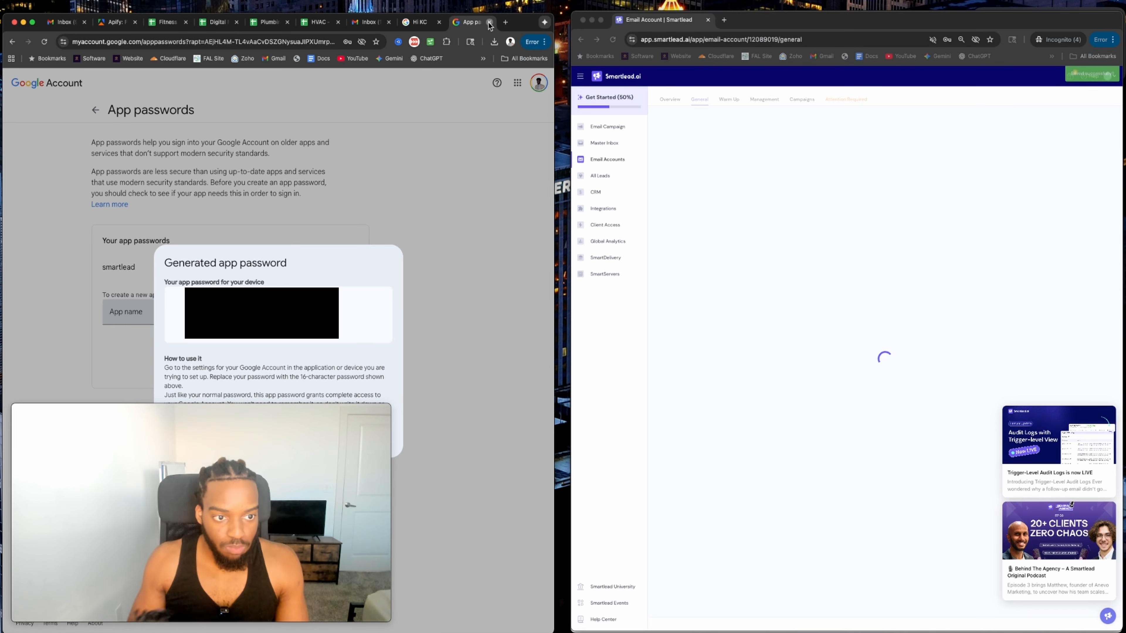
In the first account's warm-up settings, raise the randomised minimum to 8 and set 40% reply rate.
left_click(489, 21)
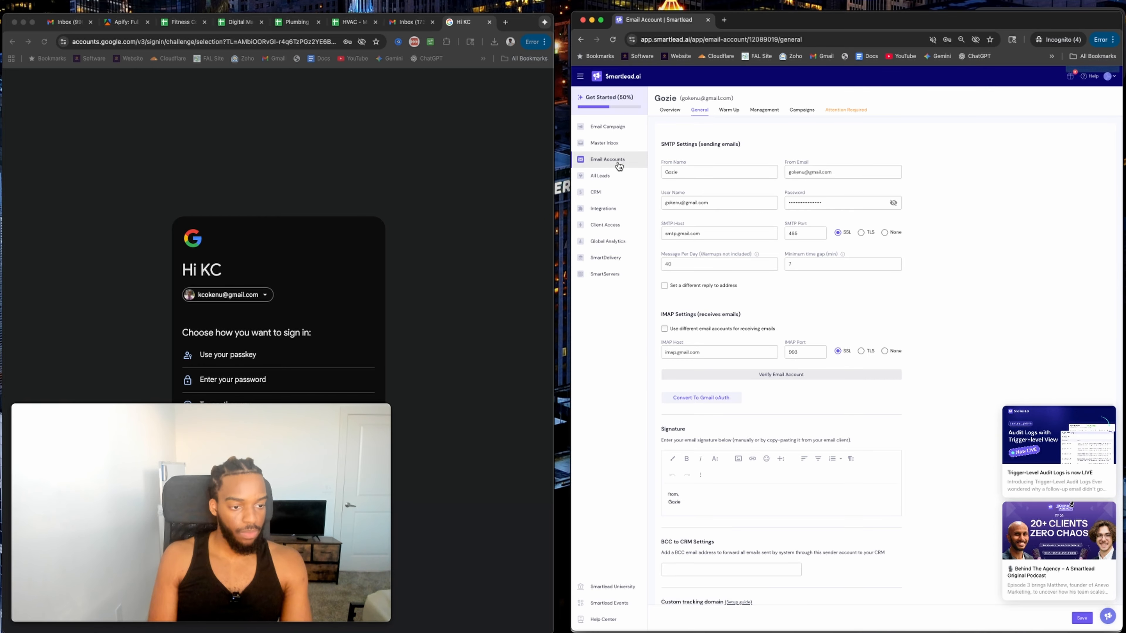
left_click(609, 160)
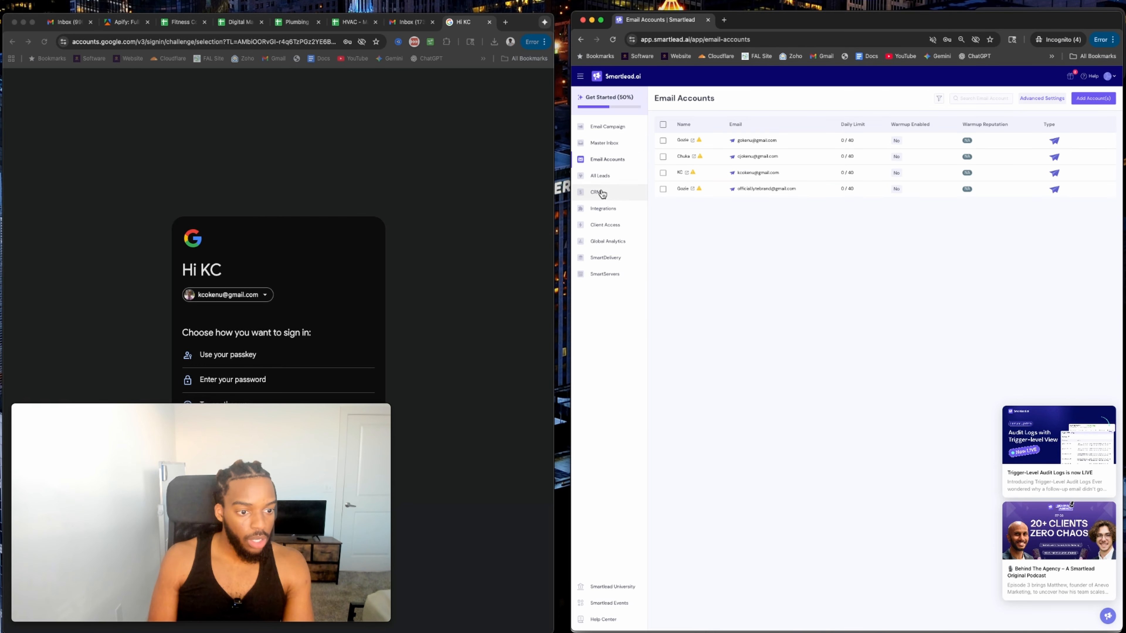
left_click(814, 143)
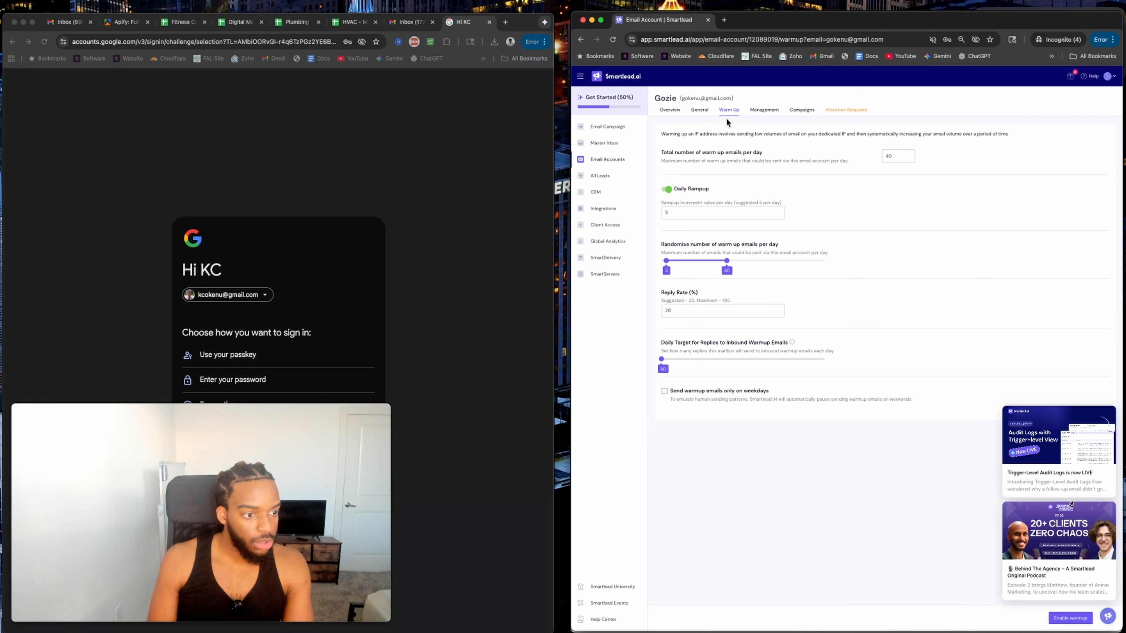
left_click(671, 213)
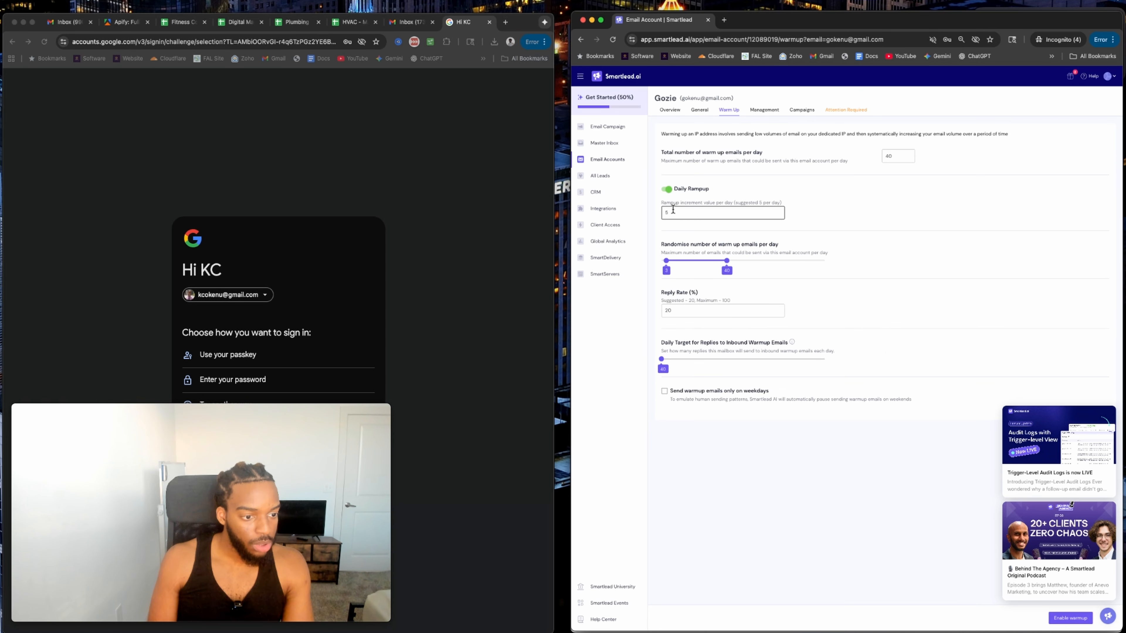
left_click(669, 213)
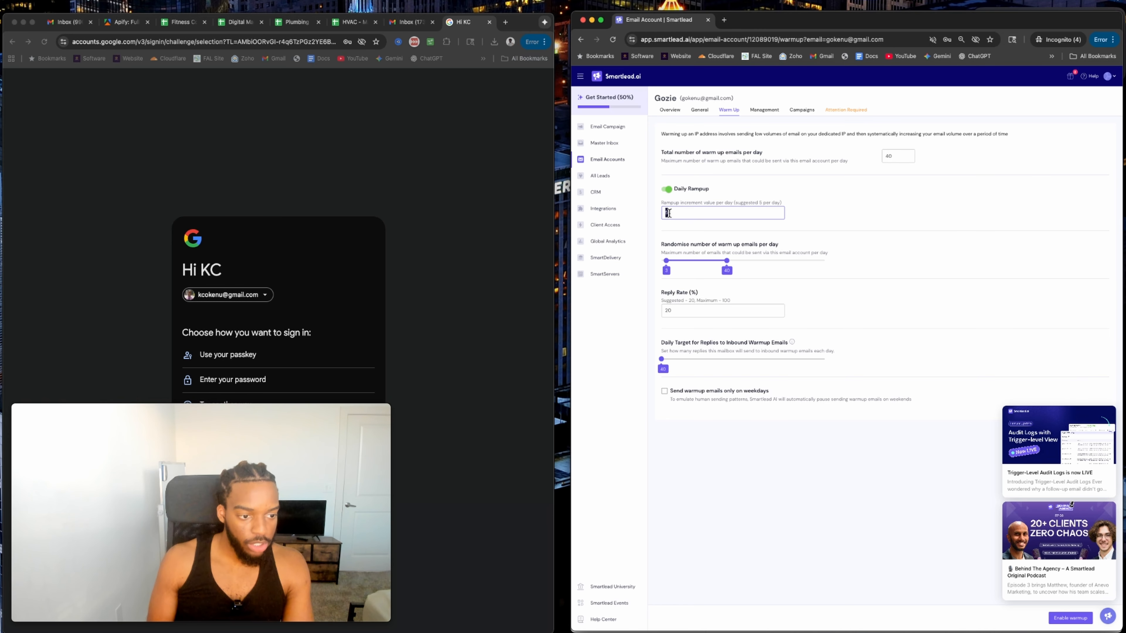
left_click(685, 237)
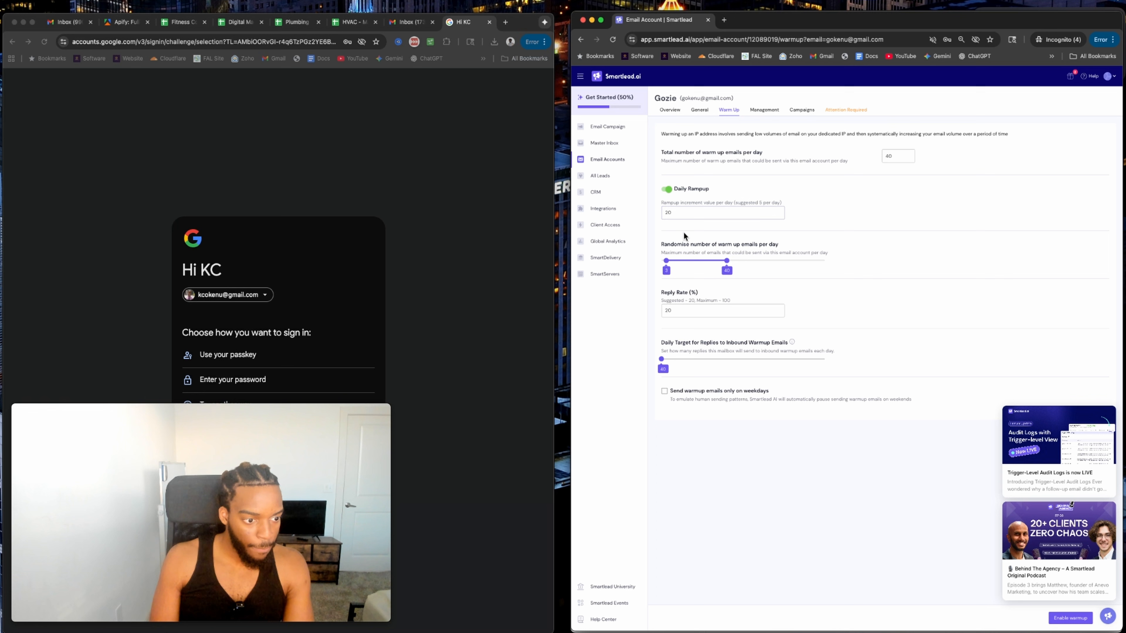
left_click_drag(673, 255, 700, 263)
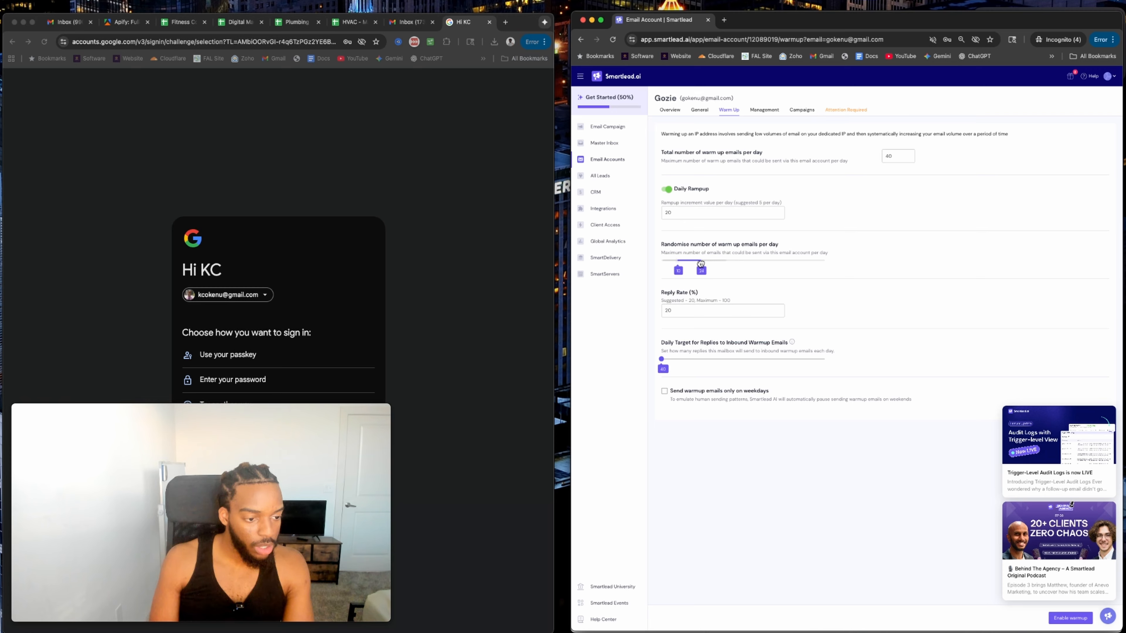
left_click(681, 311)
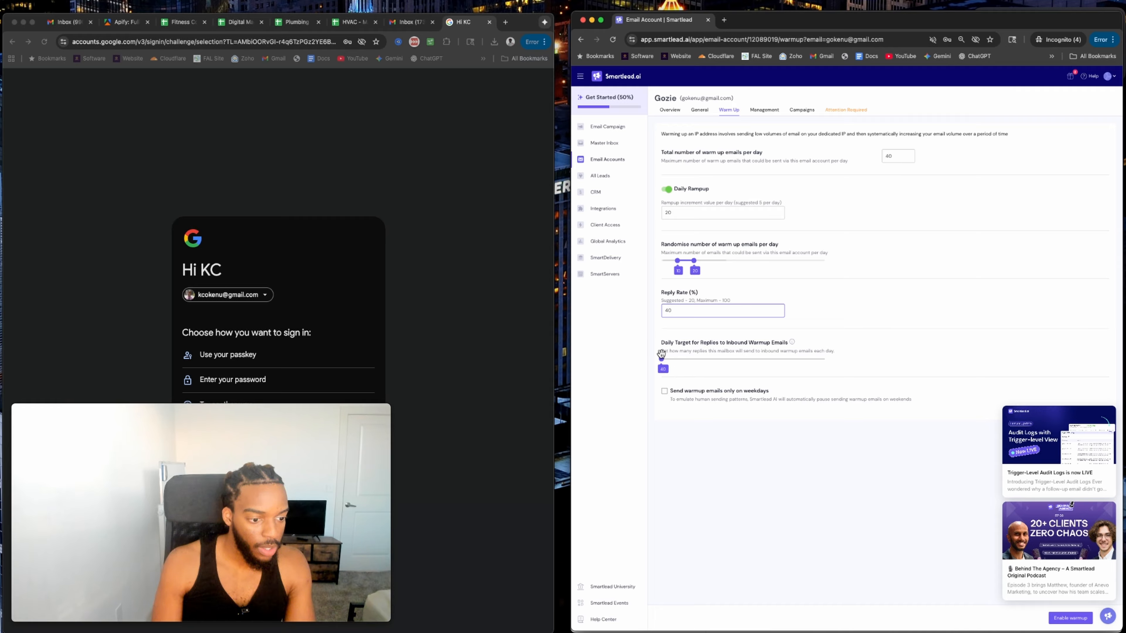
left_click(679, 348)
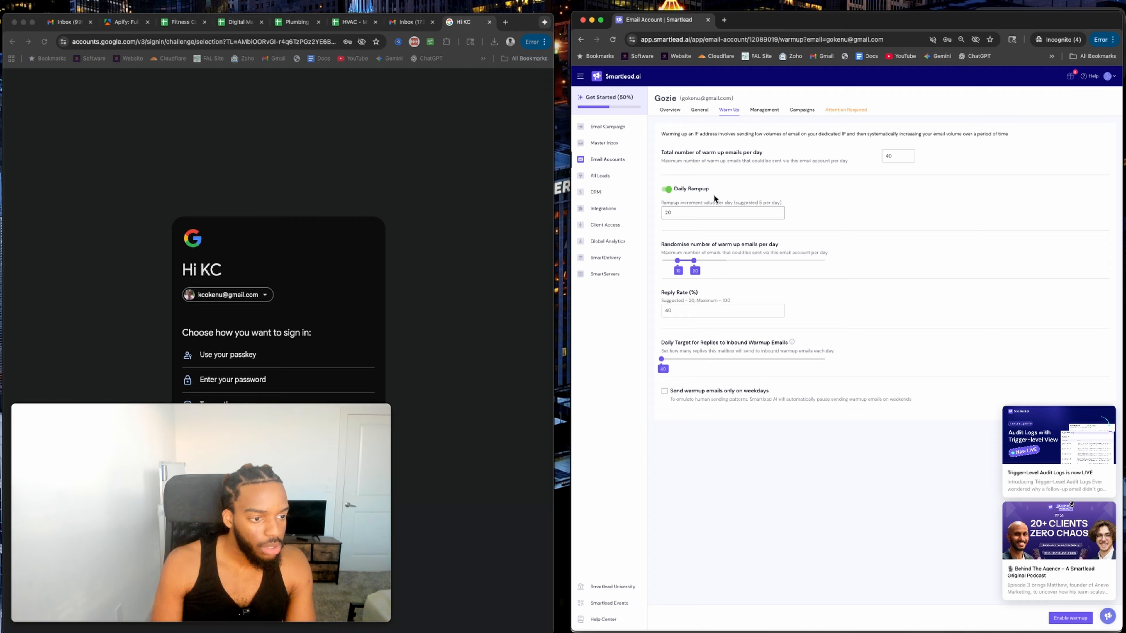
Set 20 warm-up emails per day, turn daily rampup off, widen the range to 20, and enable warm-up.
left_click(908, 160)
key("BackSpace")
key("BackSpace")
type("20")
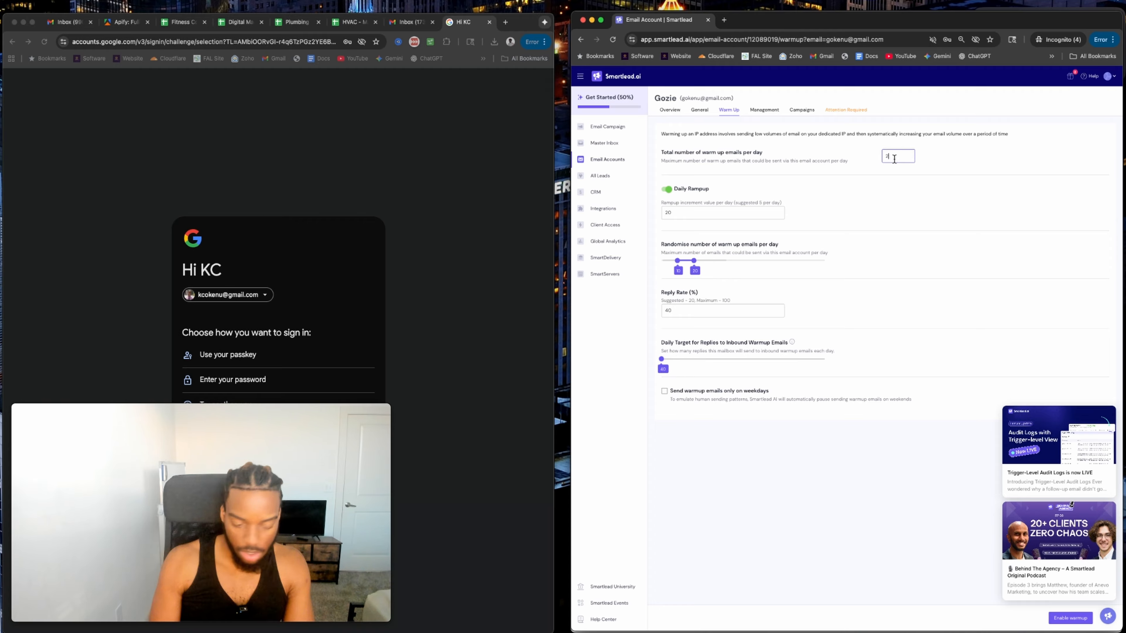
double_click(677, 213)
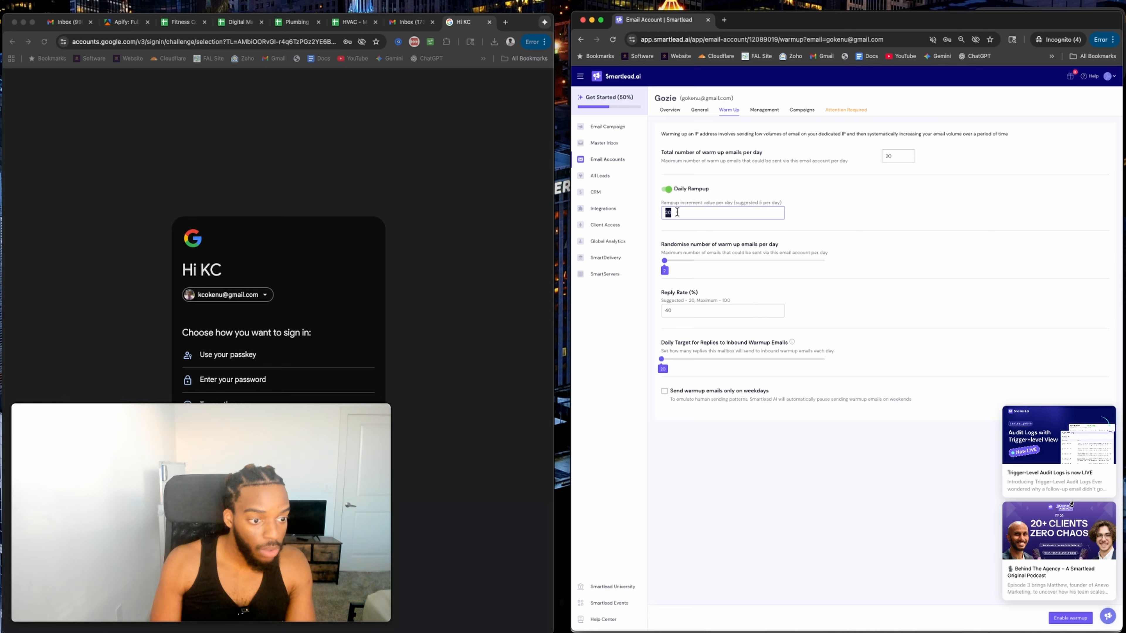
left_click(666, 190)
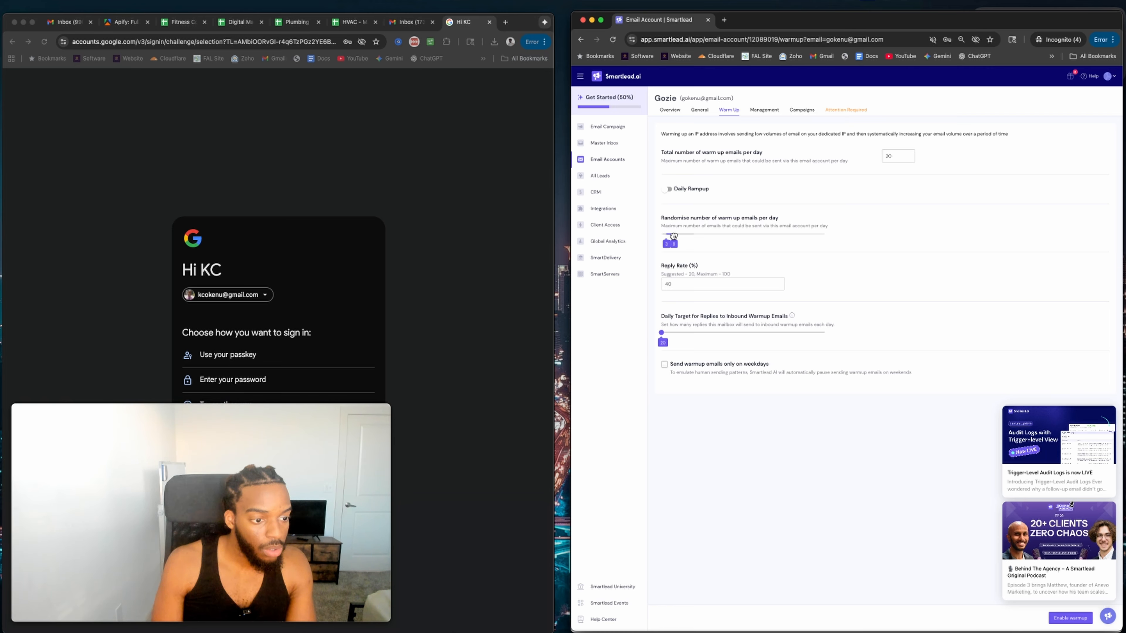
mouse_move(673, 235)
left_mouse_down()
mouse_move(695, 236)
mouse_move(682, 236)
left_mouse_up()
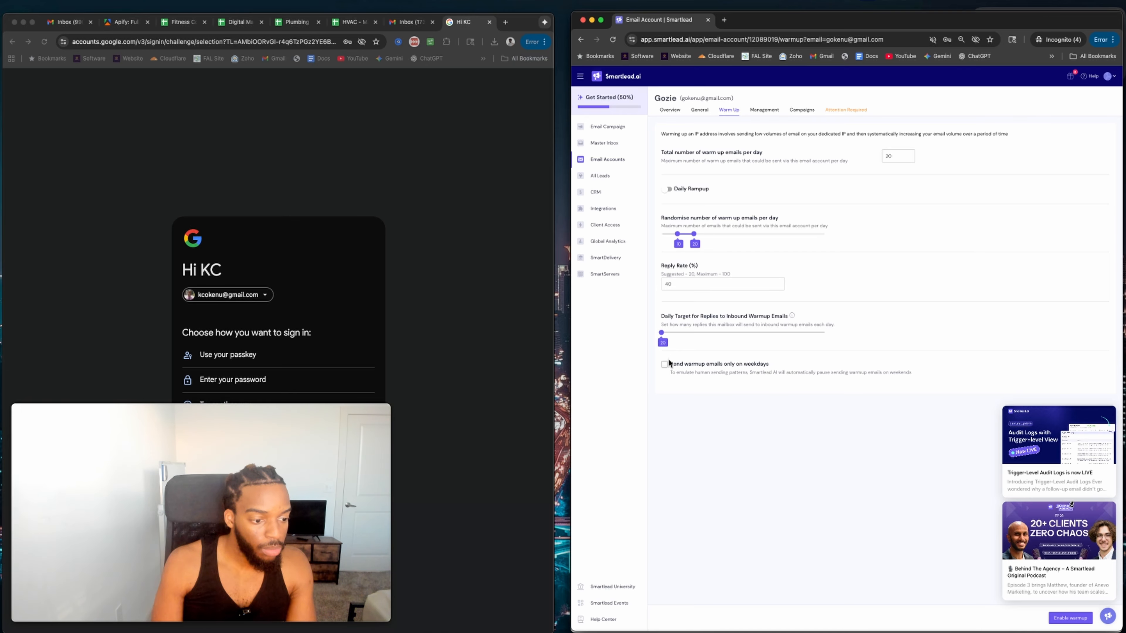
left_click(1071, 618)
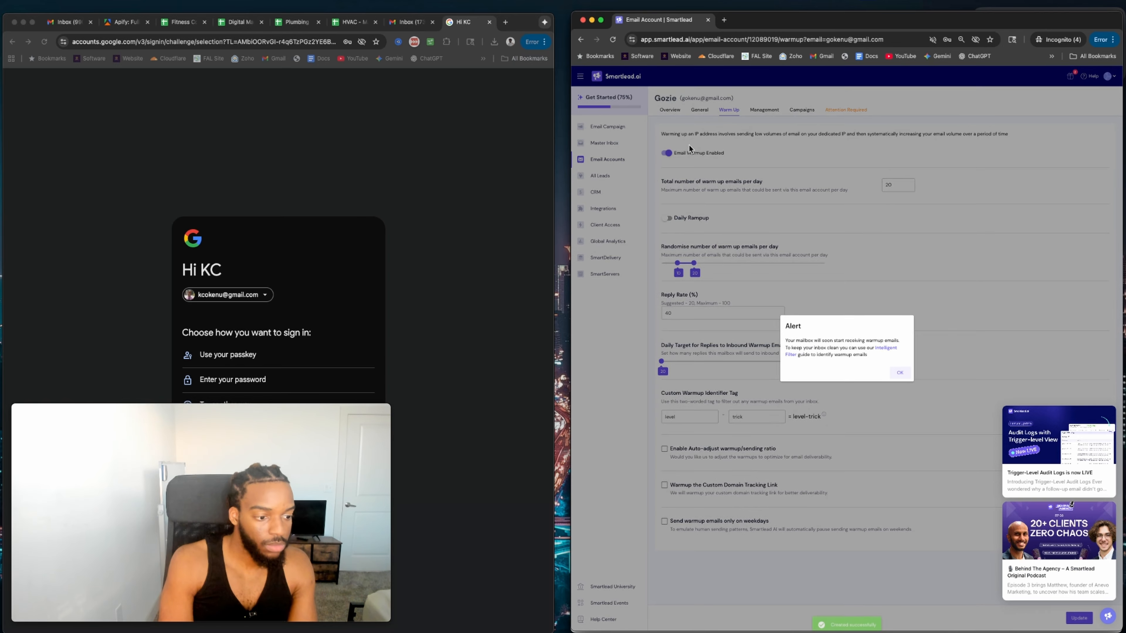
left_click(900, 374)
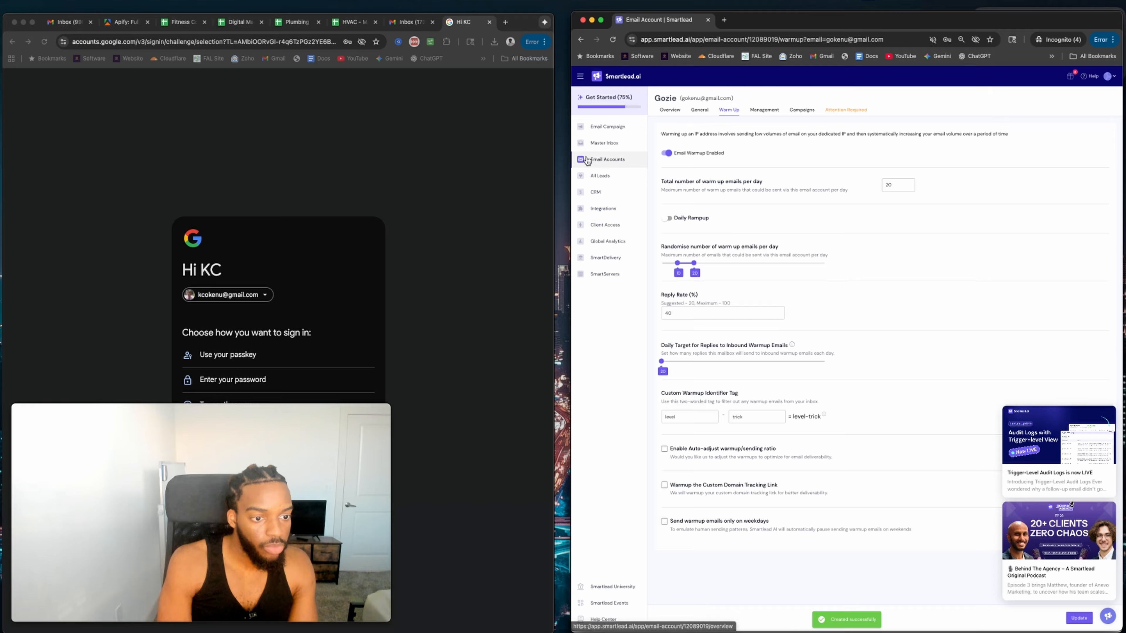
left_click(607, 159)
Open the Cold Email Sequences document from Google Docs and scroll through the Fitness Coaches sequence.
left_click(607, 127)
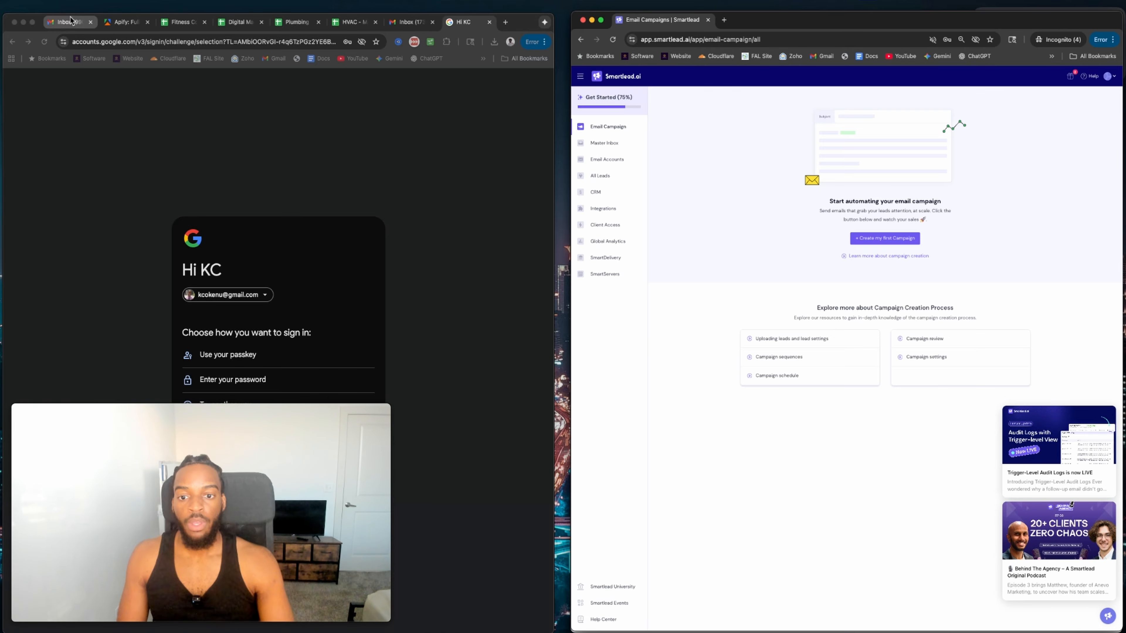
left_click(284, 39)
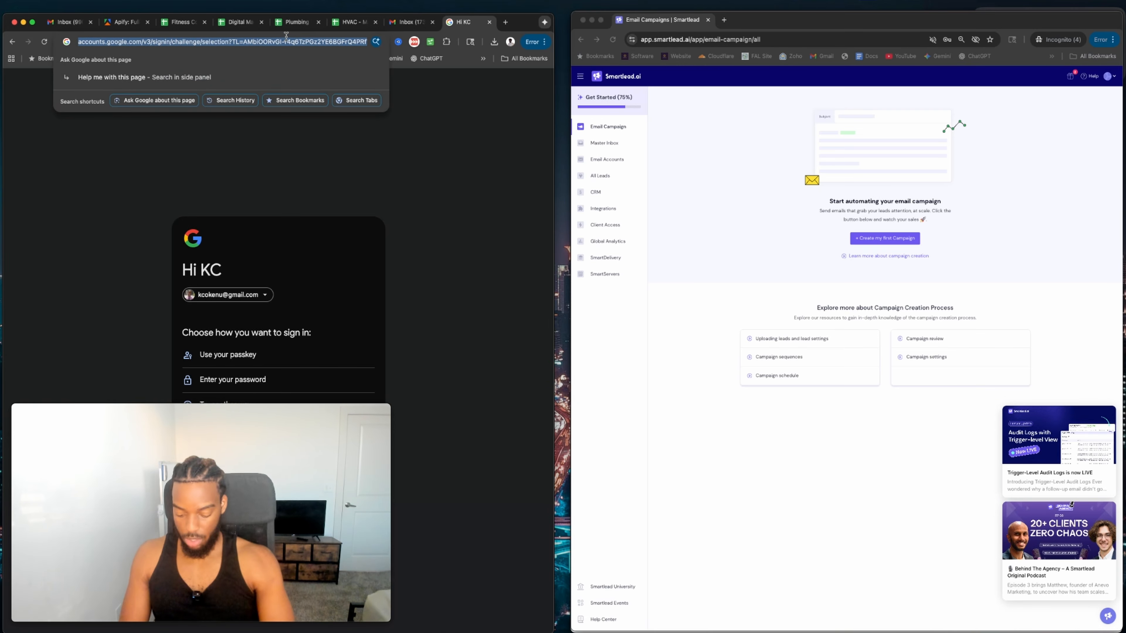
type("doc")
key("Return")
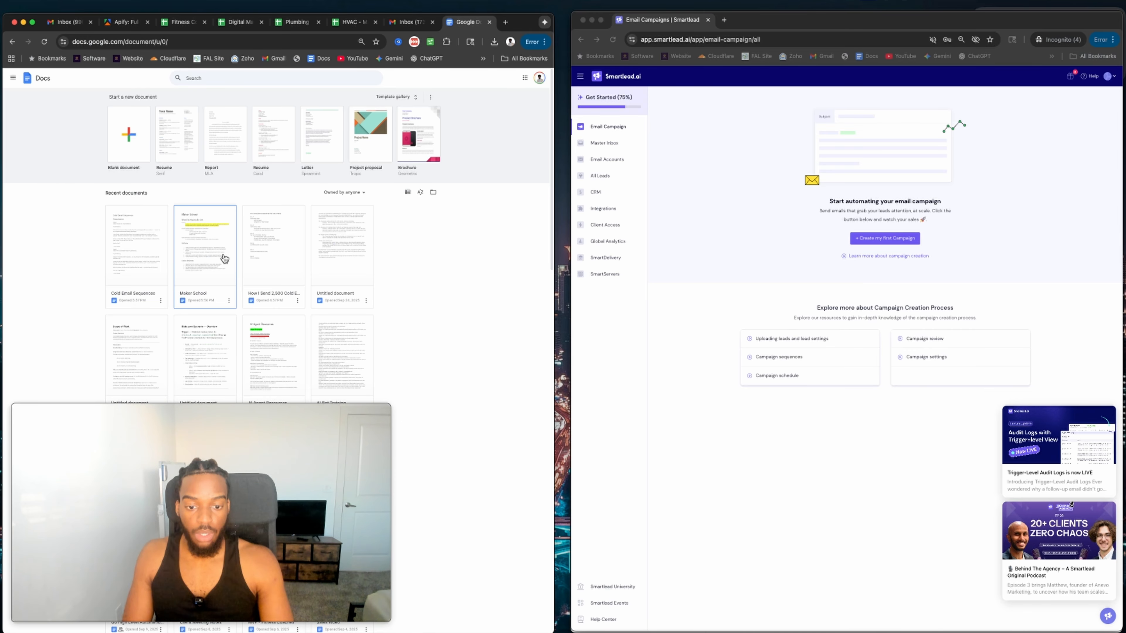
left_click(149, 265)
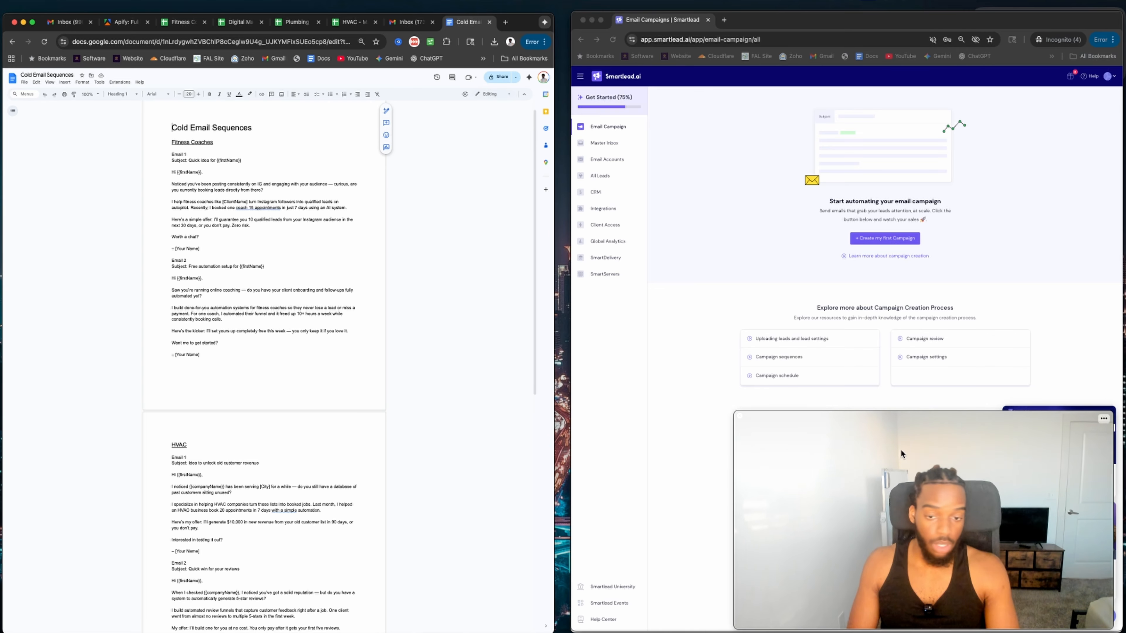
scroll(169, 190, "down", 1)
scroll(202, 184, "up", 2)
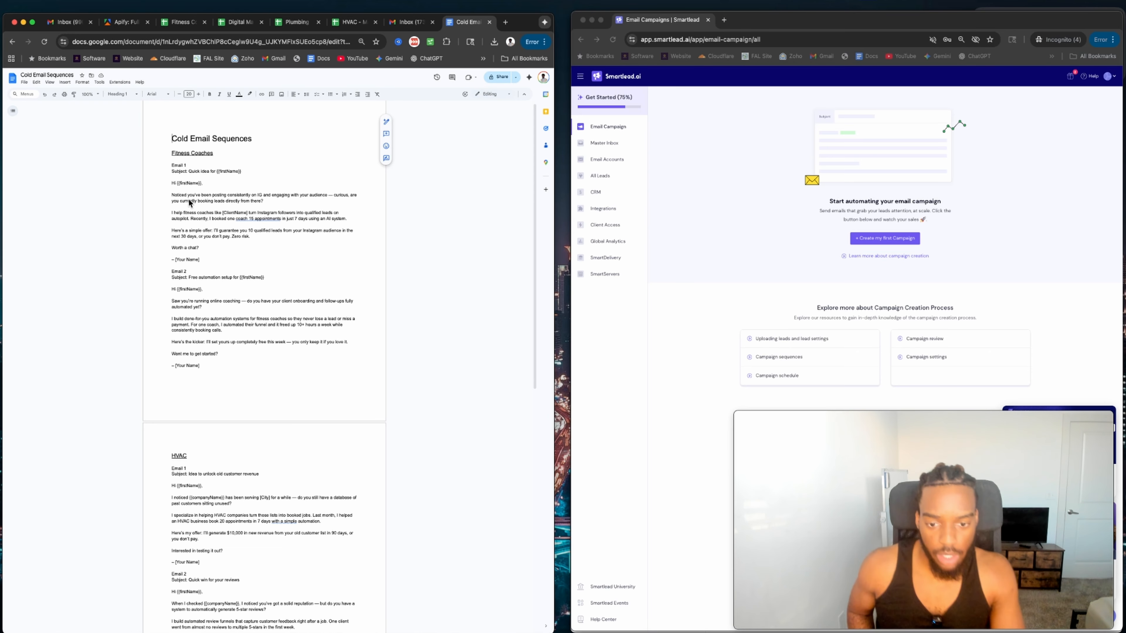
scroll(188, 203, "down", 1)
scroll(188, 203, "down", 1)
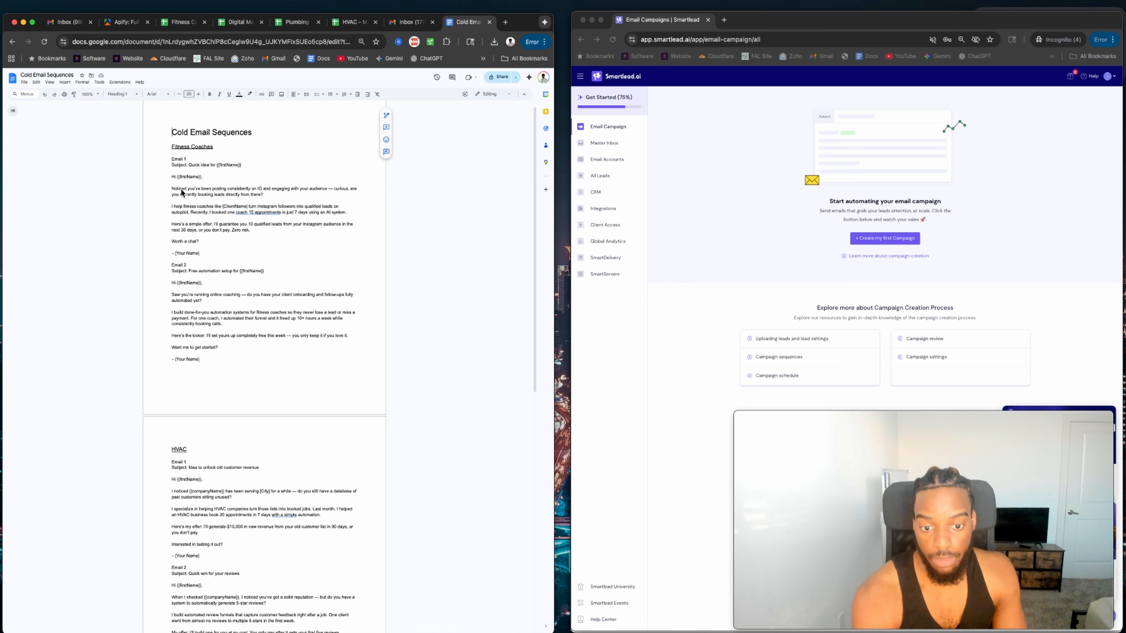
scroll(262, 195, "down", 2)
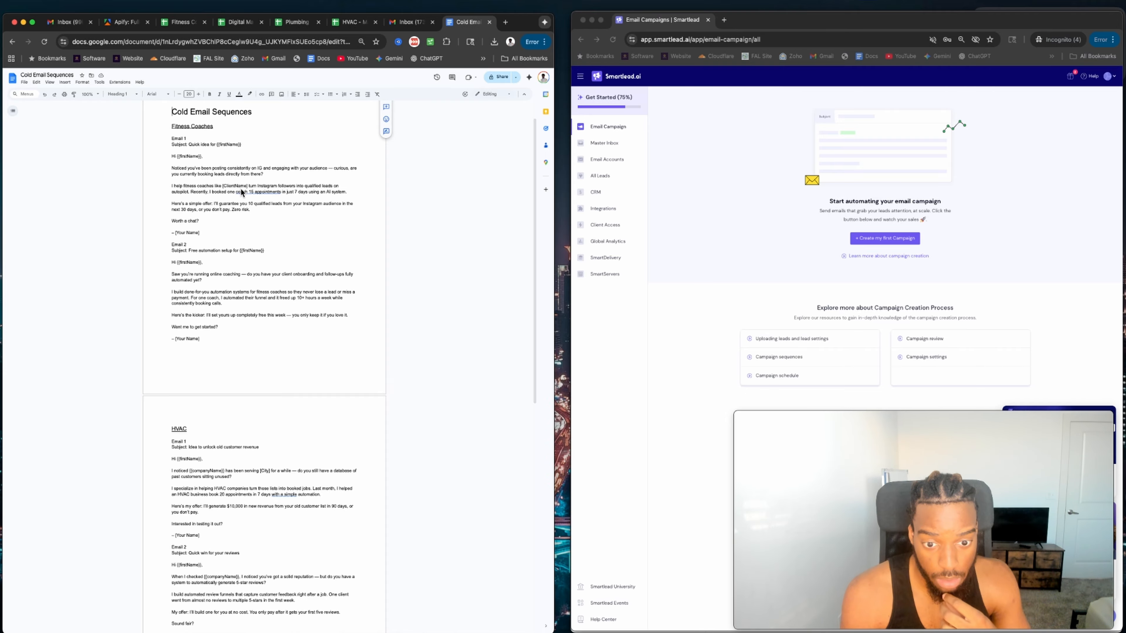
Check the Personalization formula in cell M3 of the Fitness Coach sheet, then switch to Apify.
left_click(179, 21)
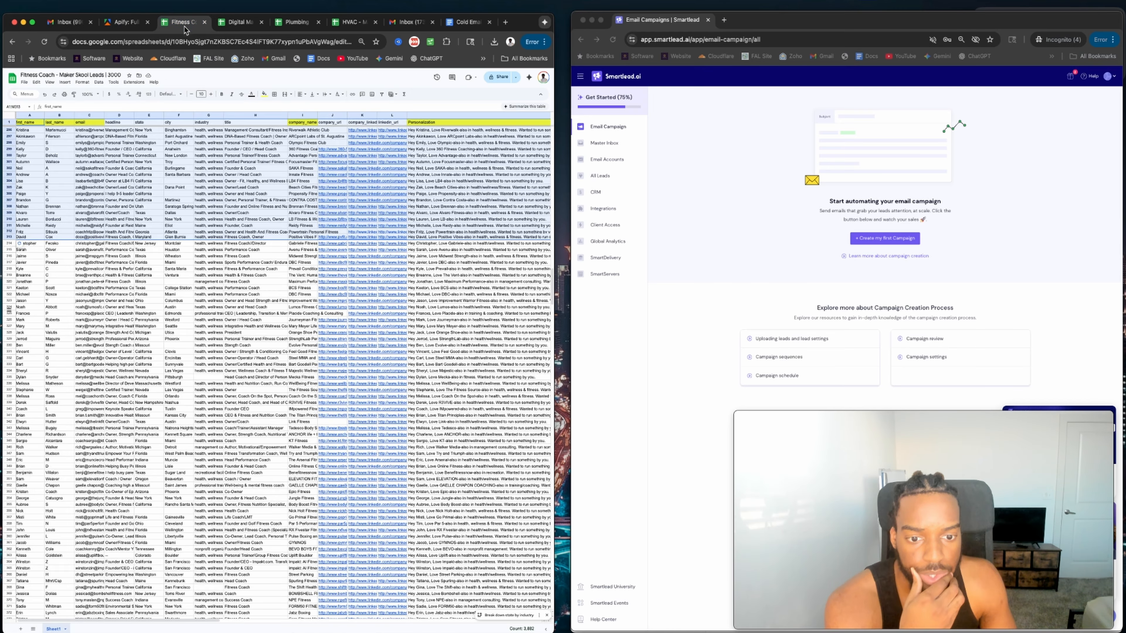
scroll(354, 241, "up", 1)
scroll(408, 193, "up", 15)
scroll(398, 193, "right", 10)
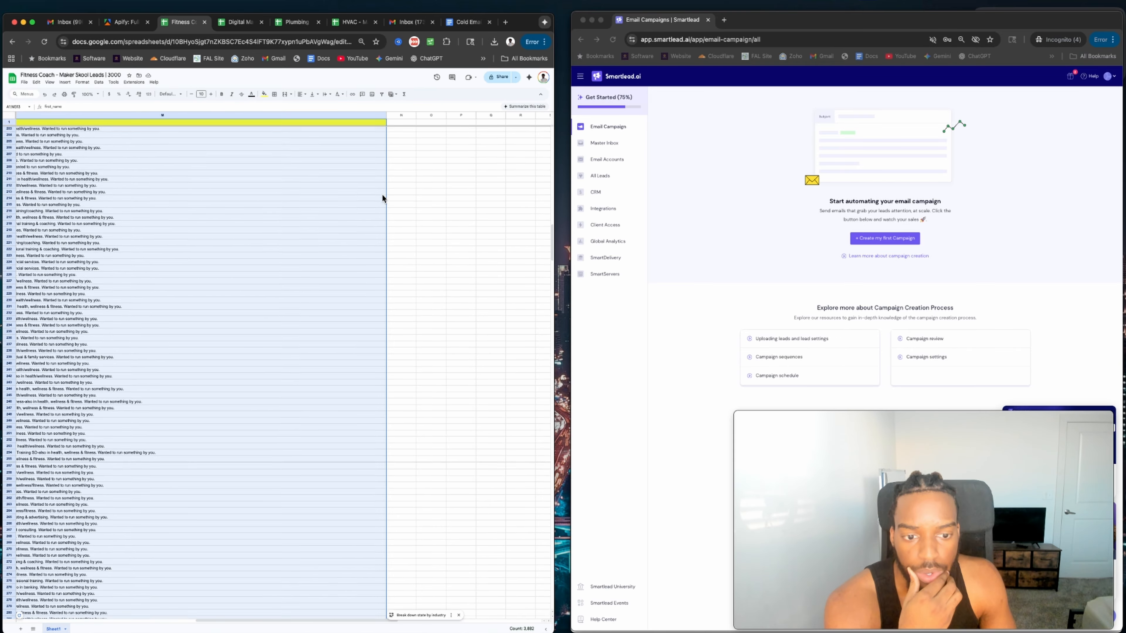
scroll(380, 194, "up", 5)
scroll(368, 191, "left", 10)
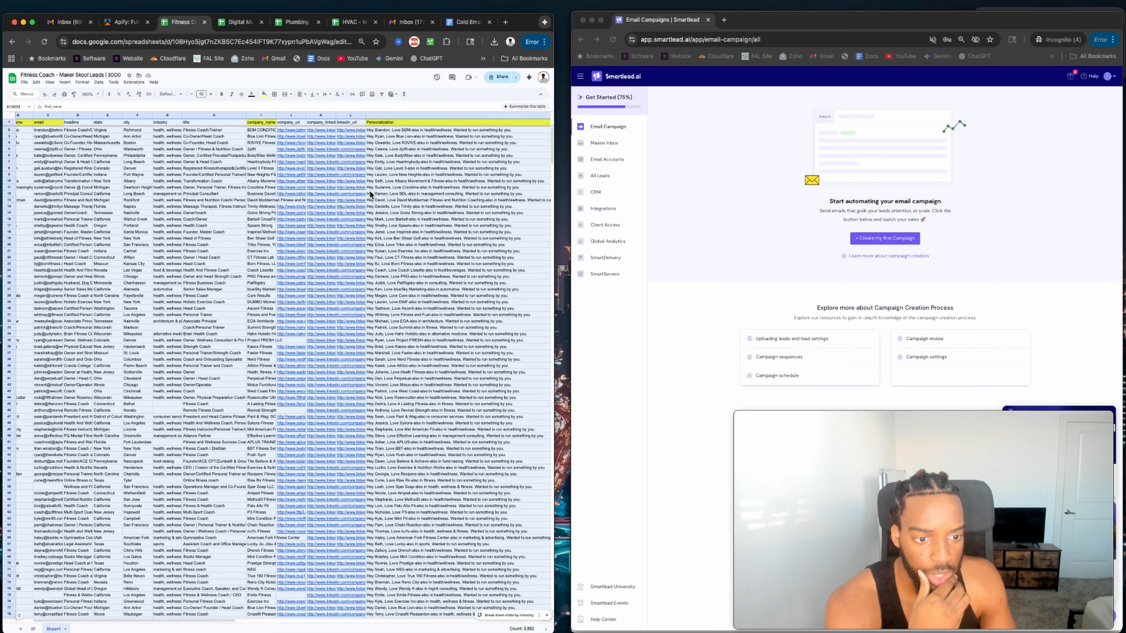
left_click(438, 134)
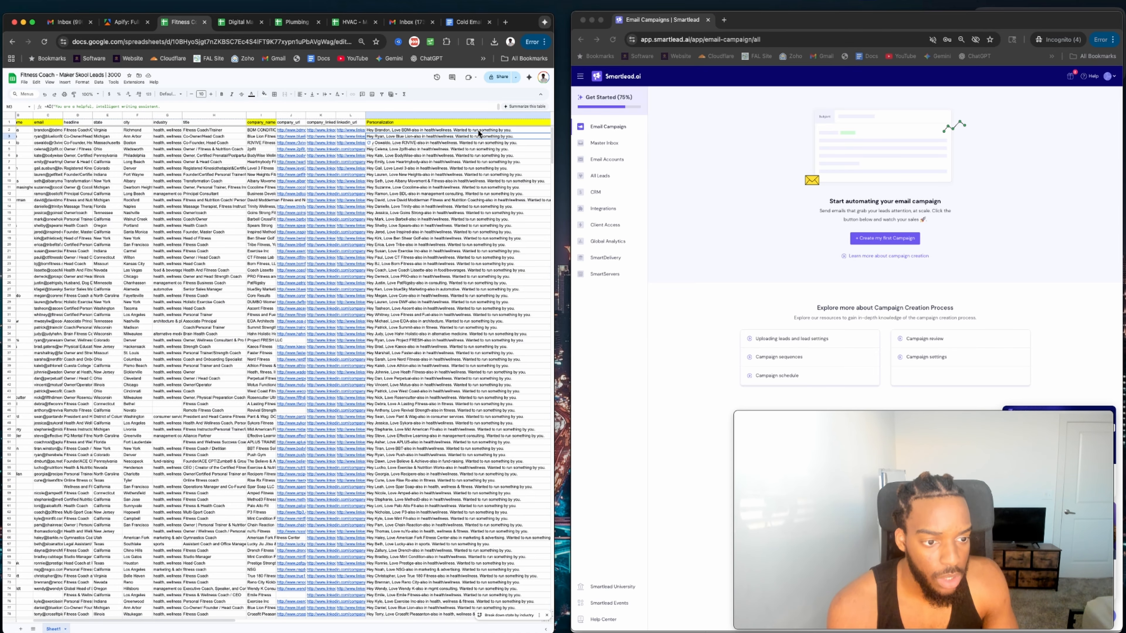
left_click(127, 22)
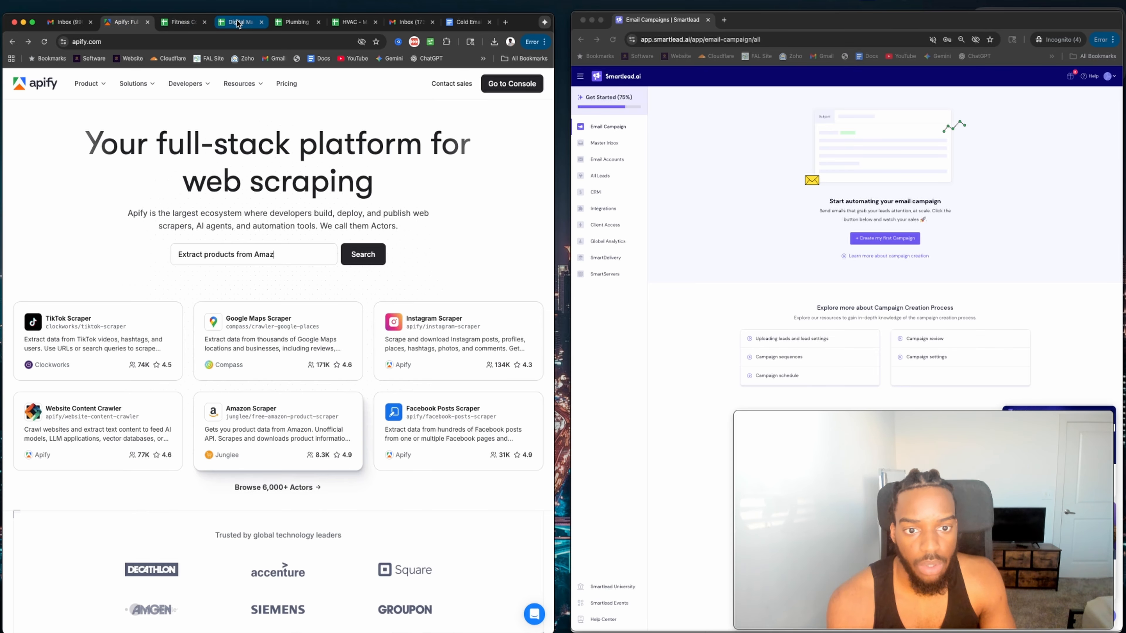
Back in the Cold Email Sequences doc, trim the characters before 'turn' in Email 1's 'I help fitness coaches' line.
left_click(467, 22)
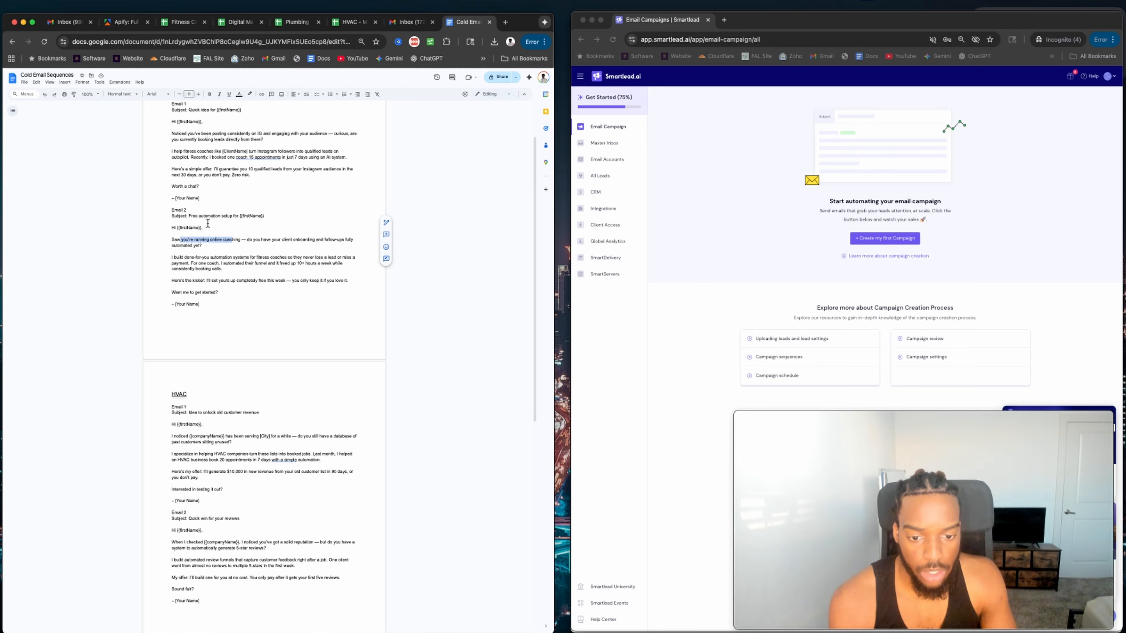
scroll(180, 161, "up", 1)
double_click(175, 146)
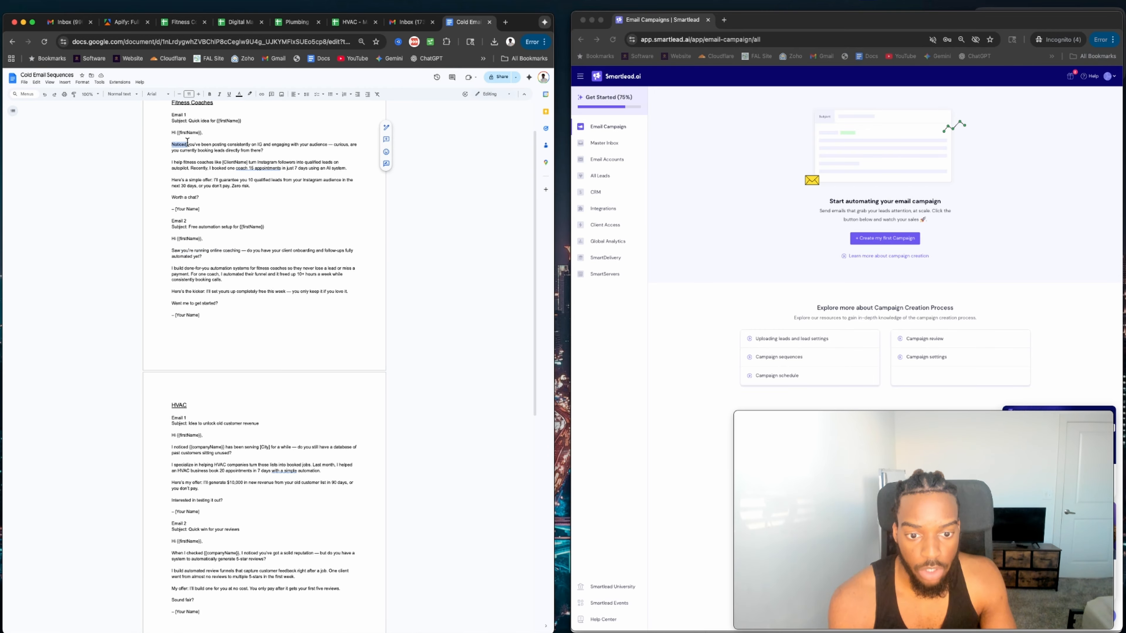
left_click_drag(172, 162, 219, 163)
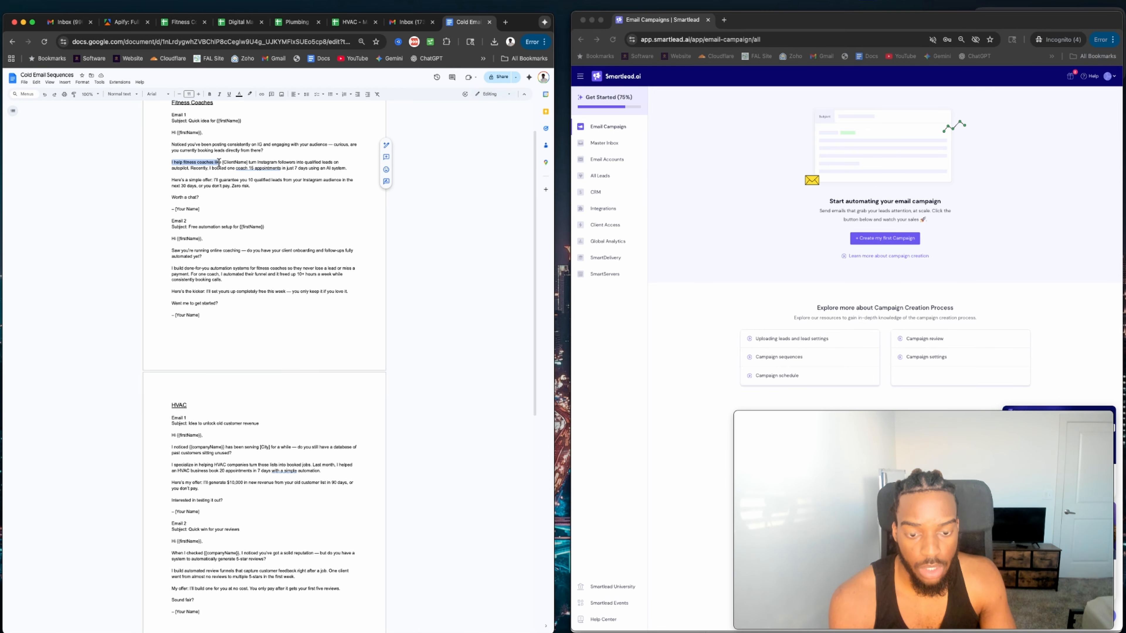
left_click(218, 162)
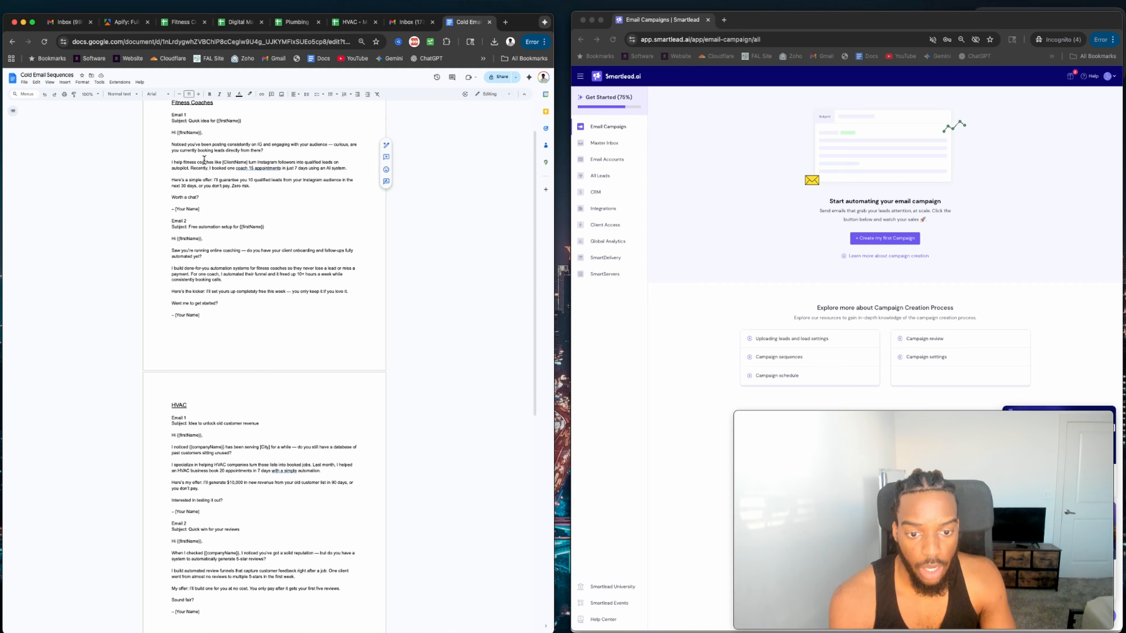
double_click(253, 162)
key("Left")
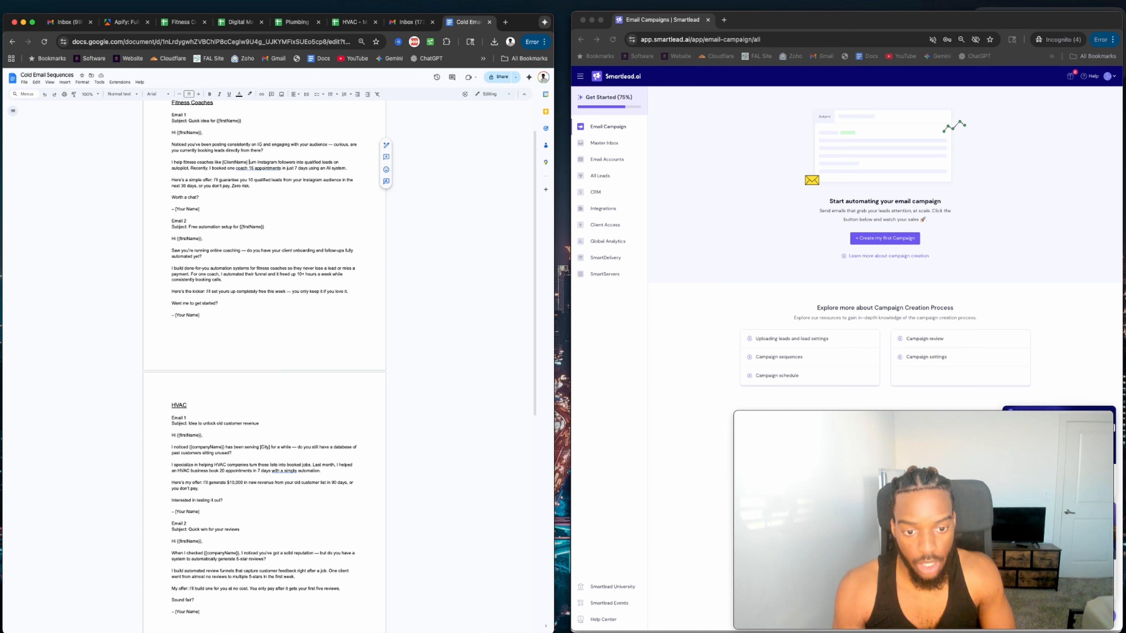
key("BackSpace")
key("BackSpace")
key("BackSpace")
key("BackSpace")
key("BackSpace")
key("BackSpace")
key("BackSpace")
key("BackSpace")
key("BackSpace")
key("BackSpace")
key("BackSpace")
key("BackSpace")
key("BackSpace")
key("BackSpace")
key("BackSpace")
key("BackSpace")
key("BackSpace")
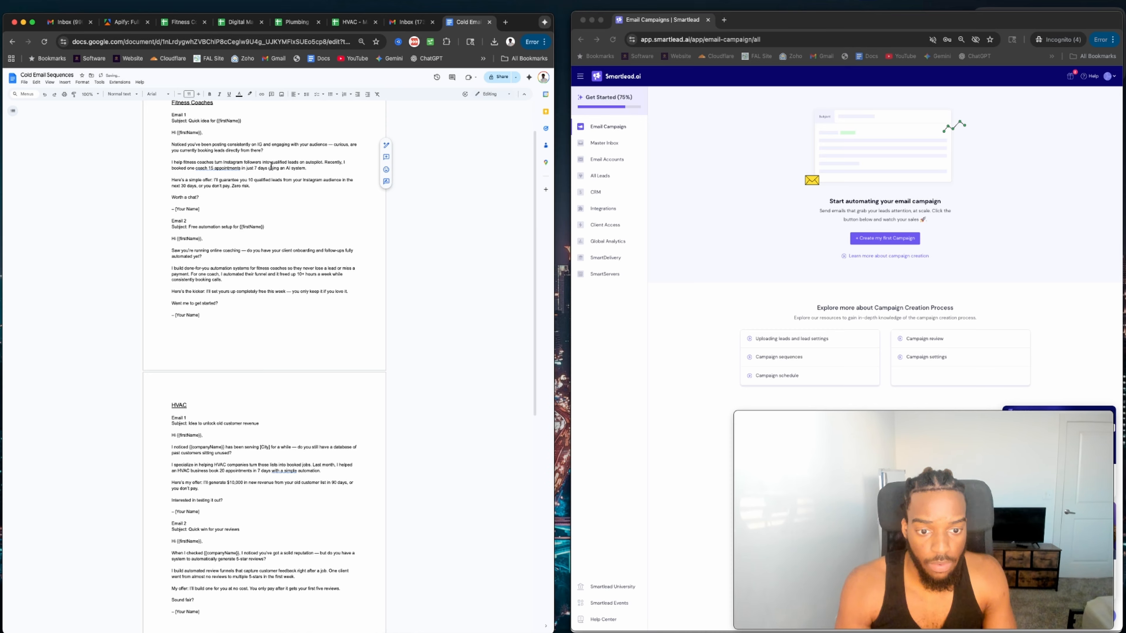
Replace 'qualified leads' with 'booked appointments' in the fitness pitch.
left_click_drag(284, 162, 312, 163)
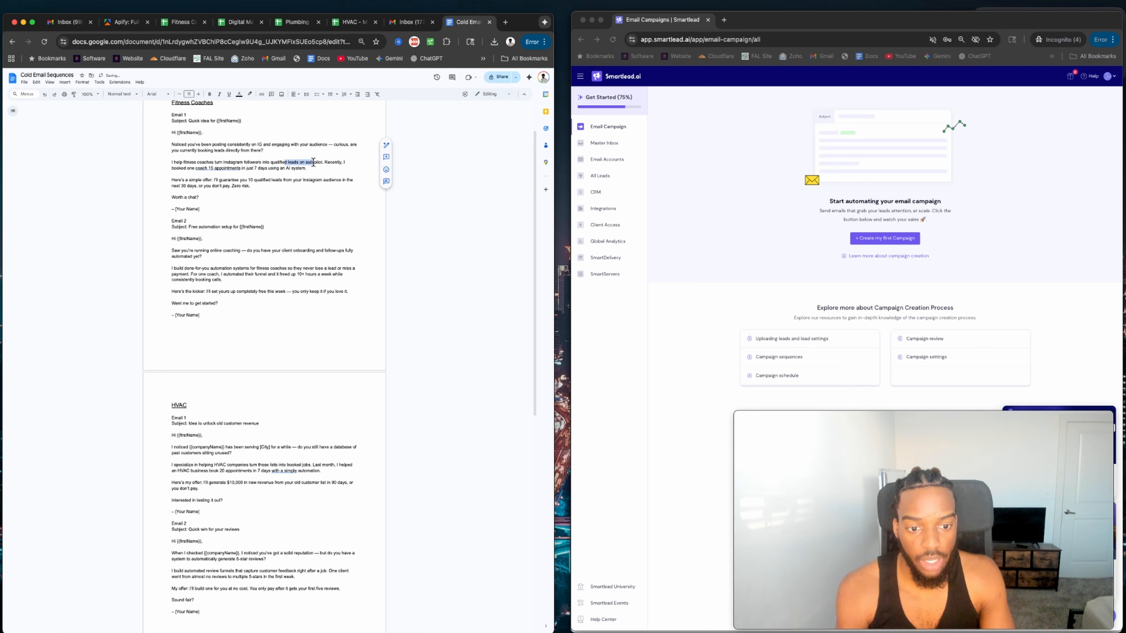
left_click(280, 164)
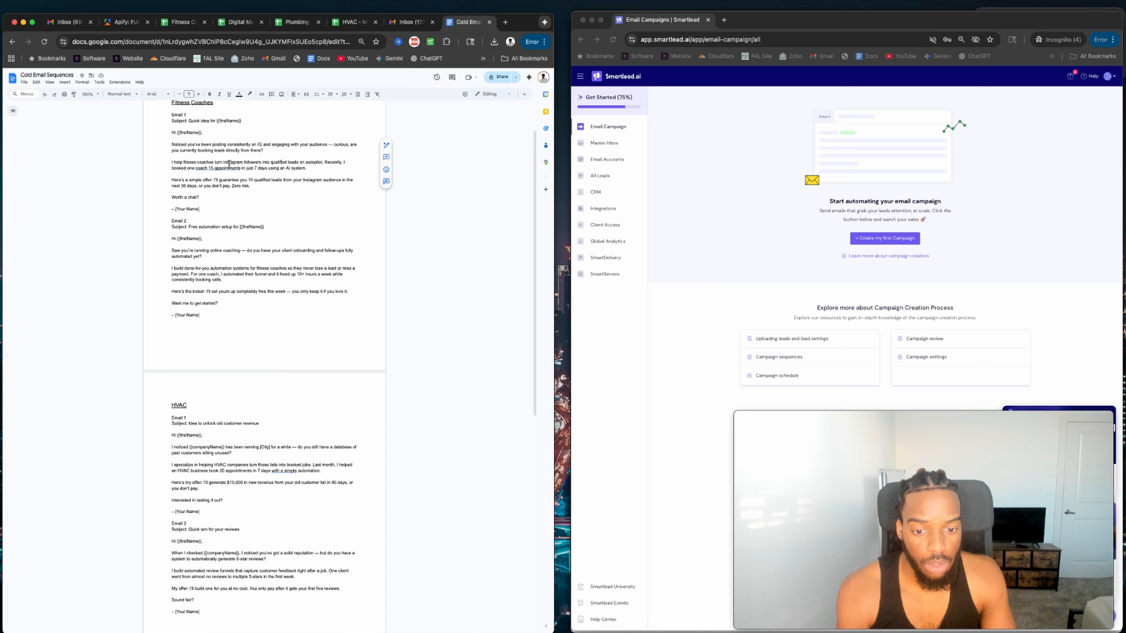
double_click(273, 163)
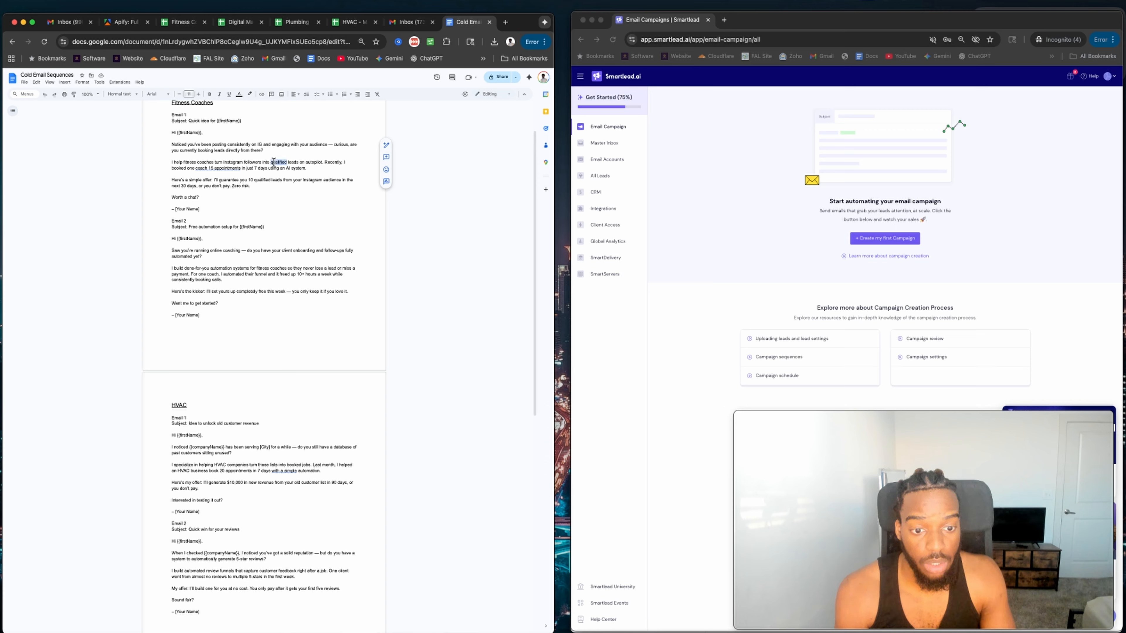
type("bo")
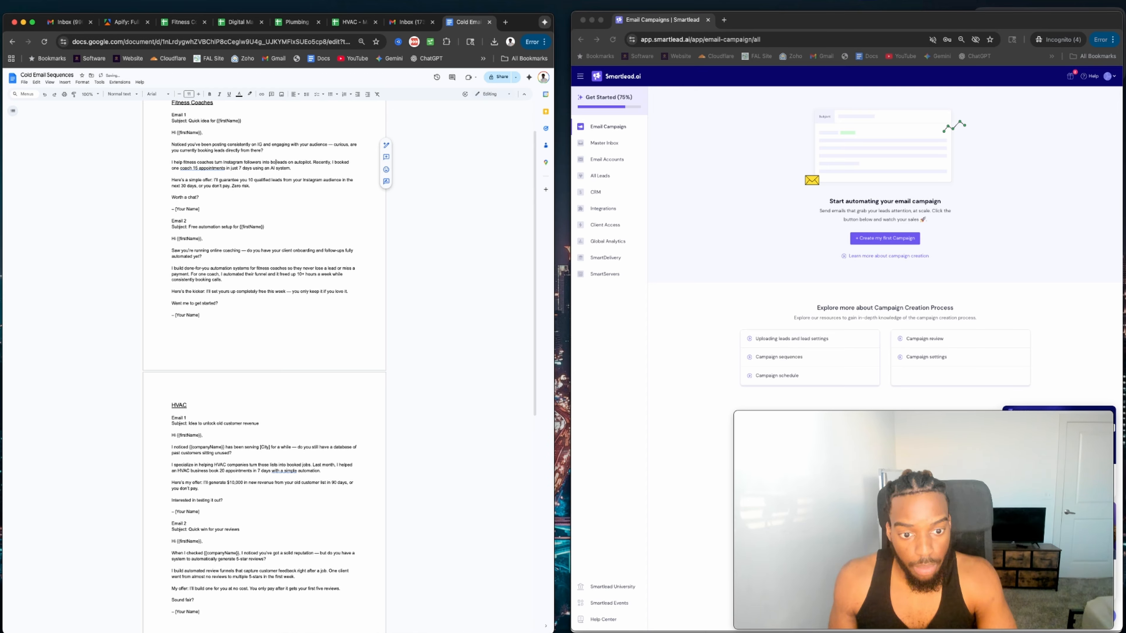
type("oked appoint")
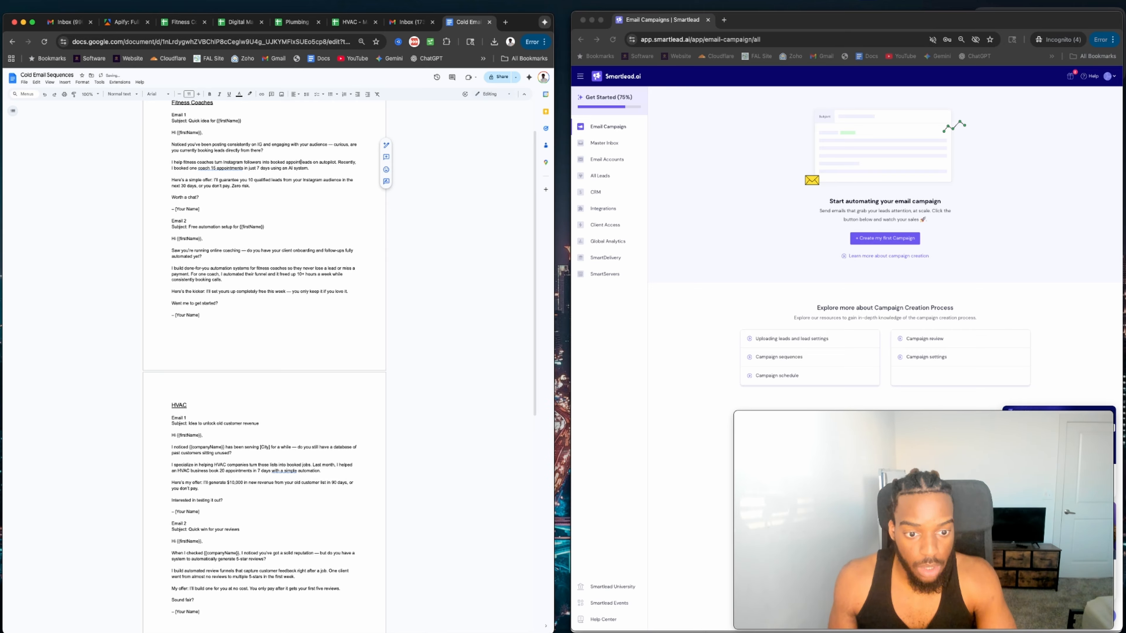
type("ments")
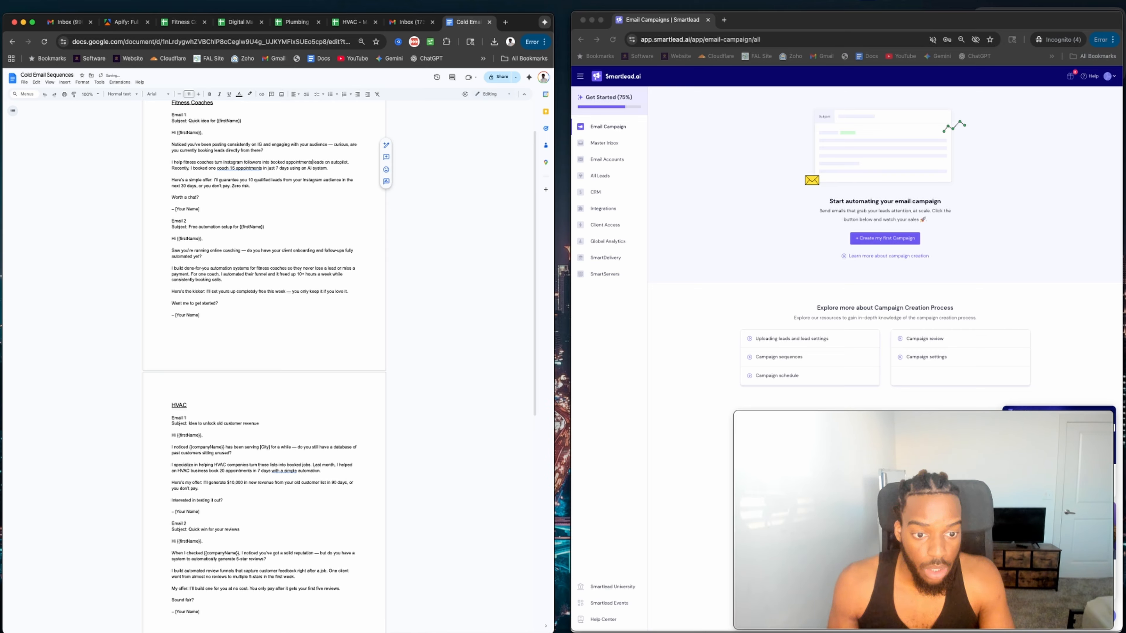
double_click(318, 162)
key("BackSpace")
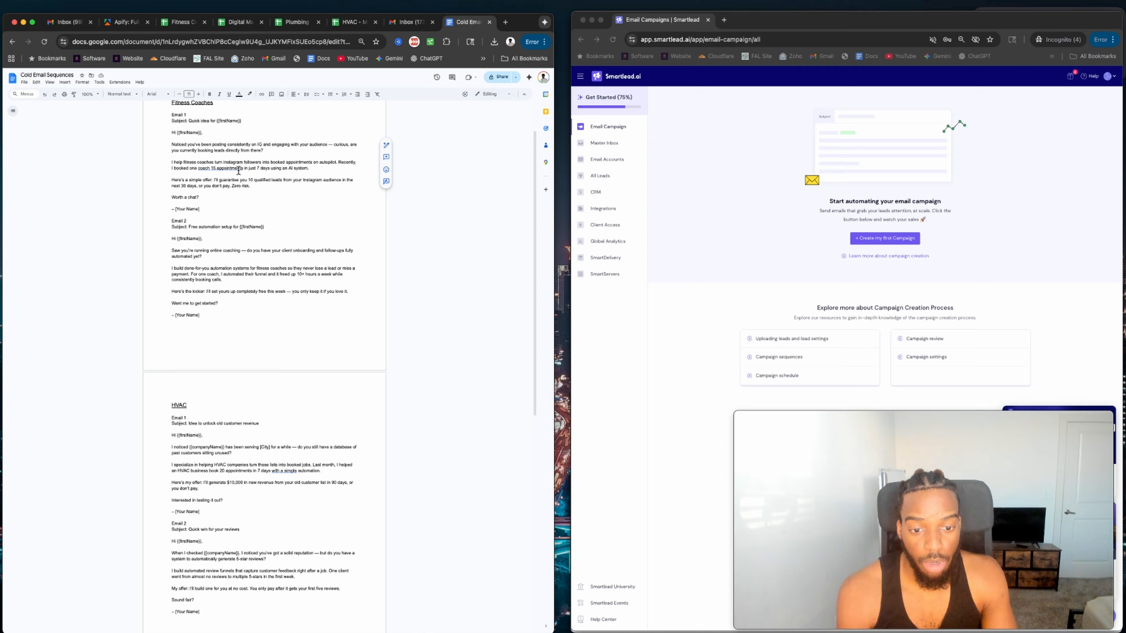
Change the figure 15 to 47 and '7 days' to 'under 30 days'.
double_click(215, 168)
key("BackSpace")
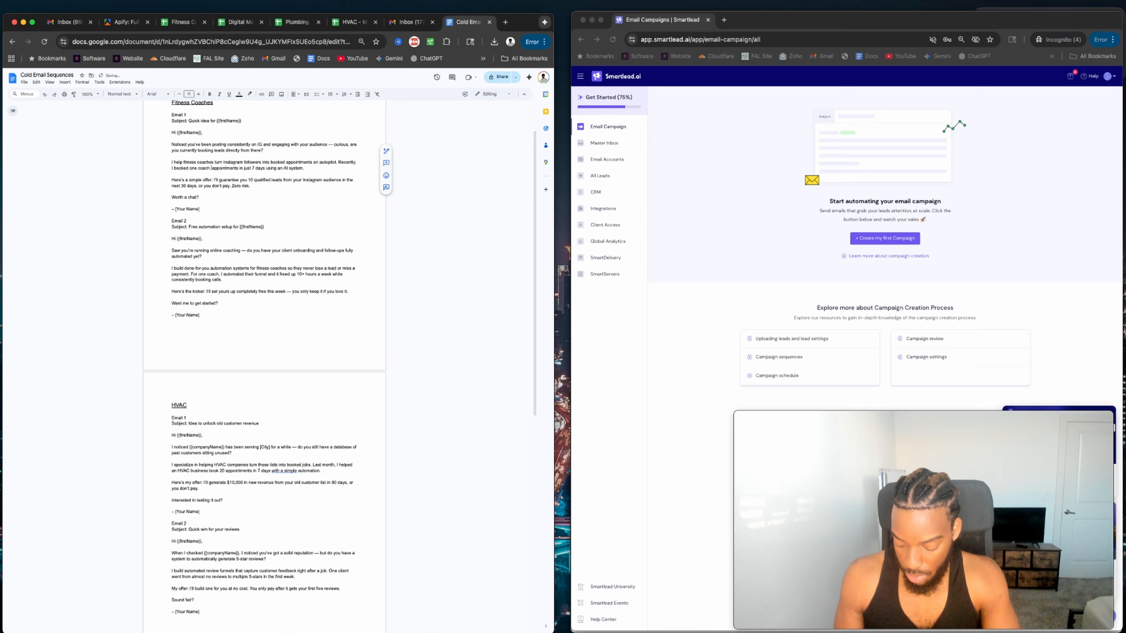
type("47")
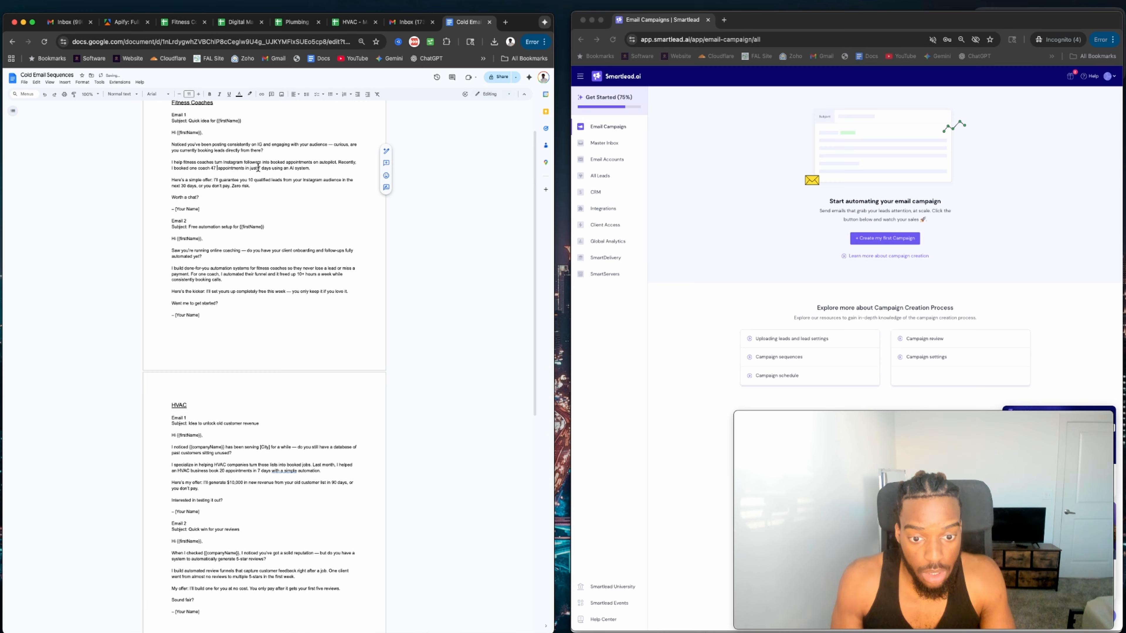
left_click(260, 168)
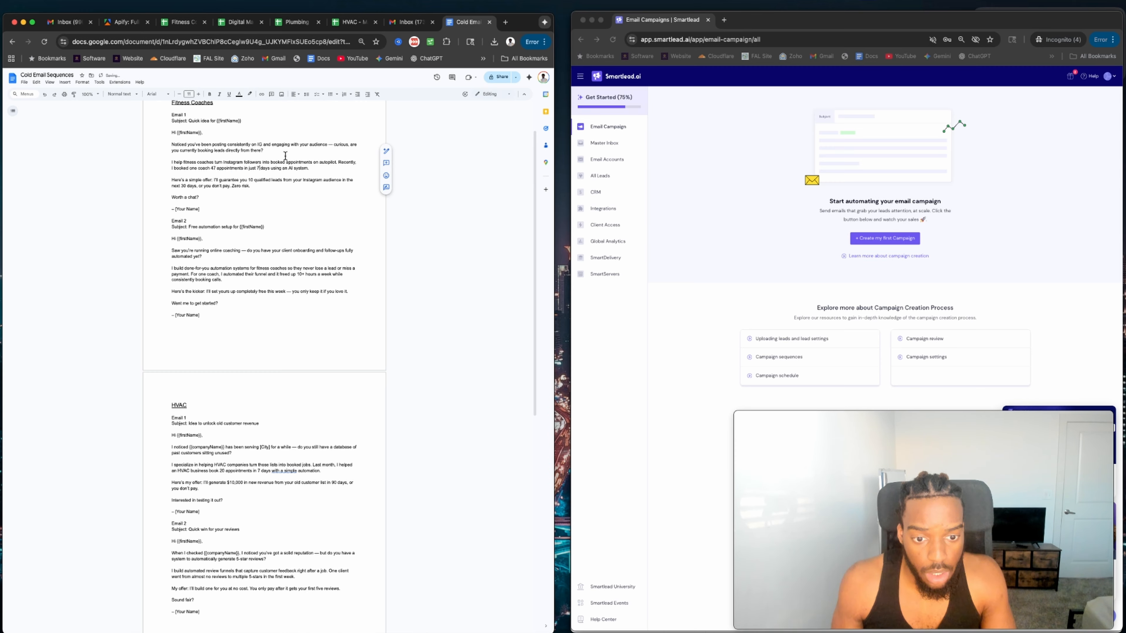
key("BackSpace")
type("under ")
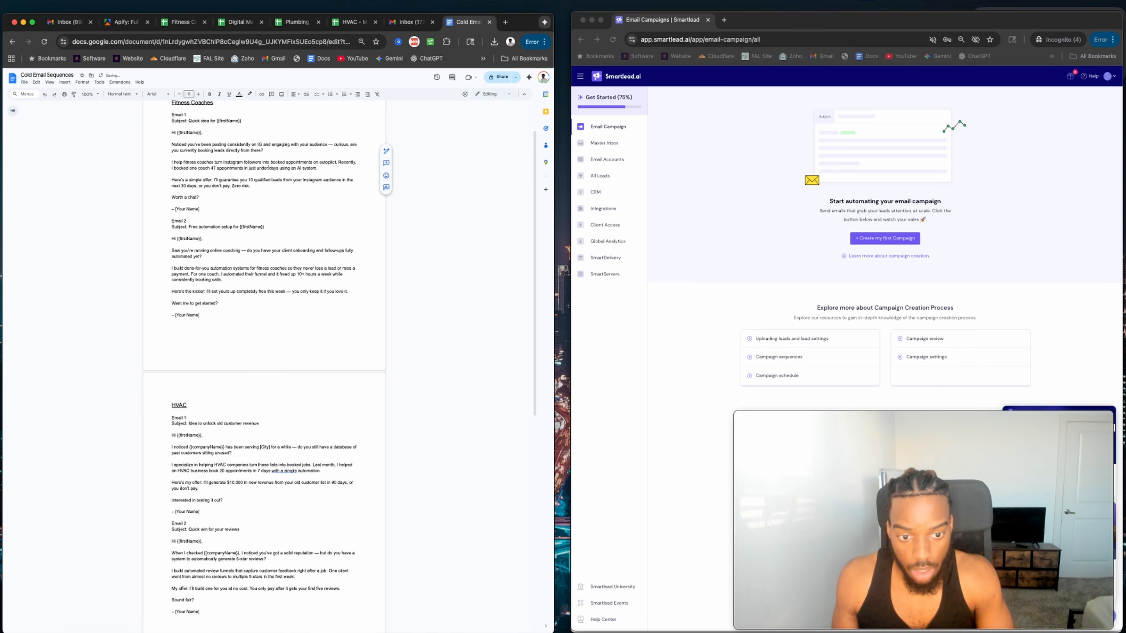
type("30")
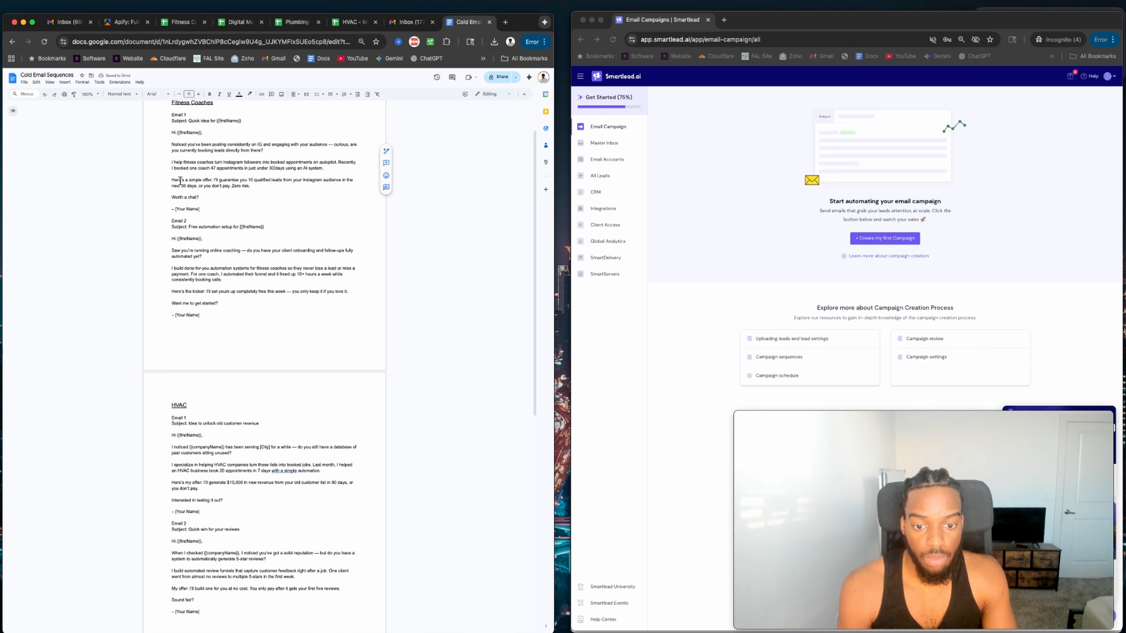
left_click_drag(215, 180, 297, 182)
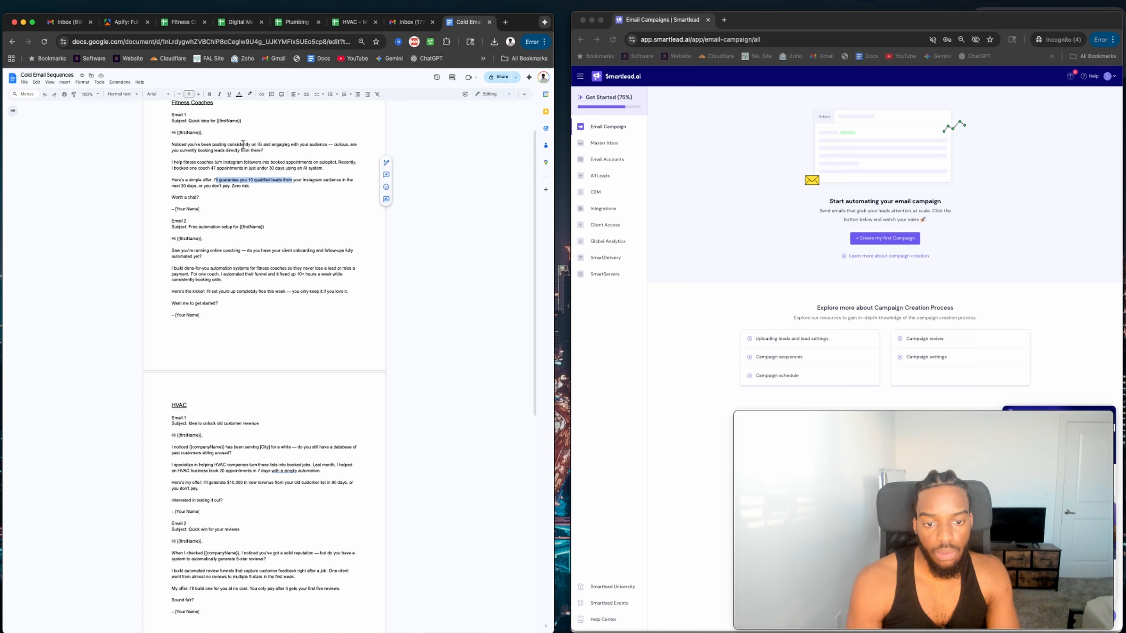
Type {Personalization} over the 'Noticed you've been posting' paragraph and highlight Email 1, greeting to signature, in yellow.
left_click_drag(271, 152, 166, 147)
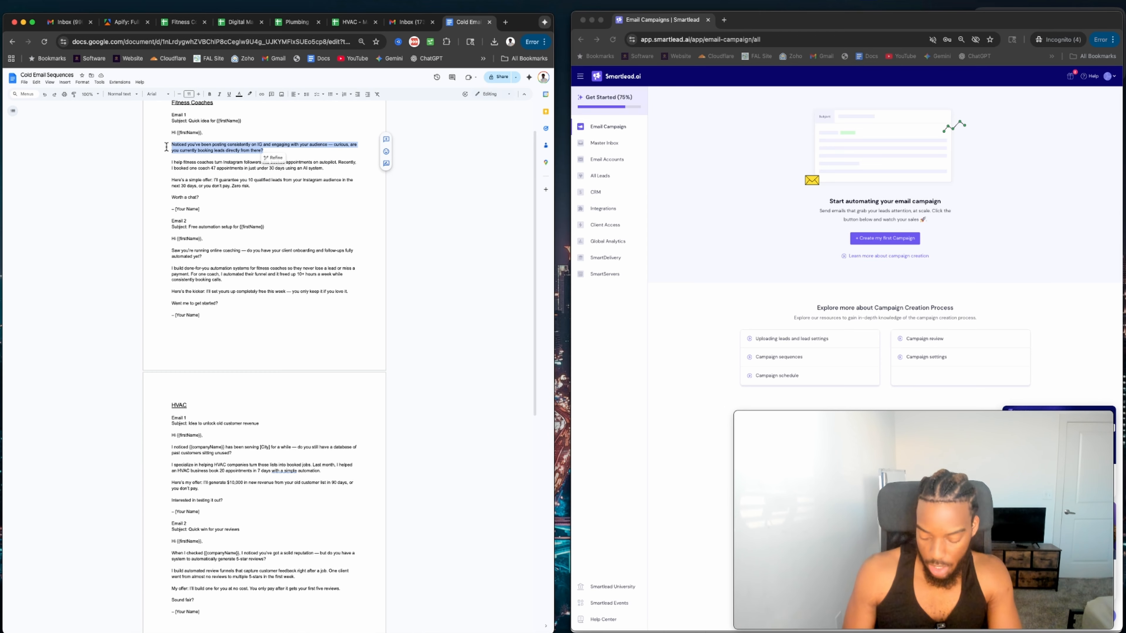
type("{")
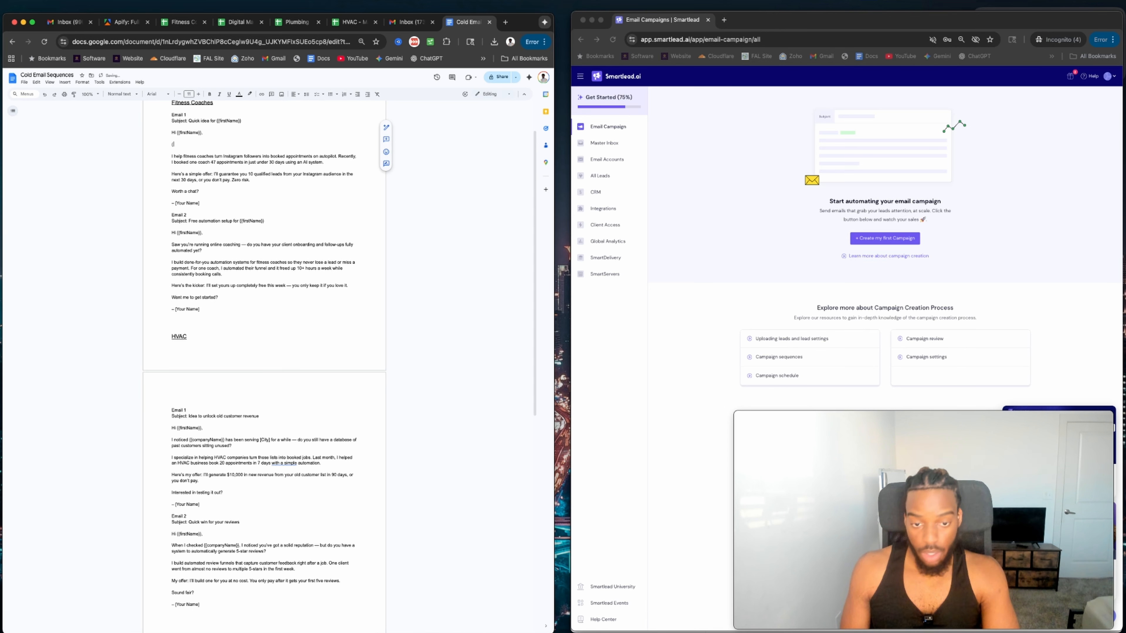
type("Personalization}")
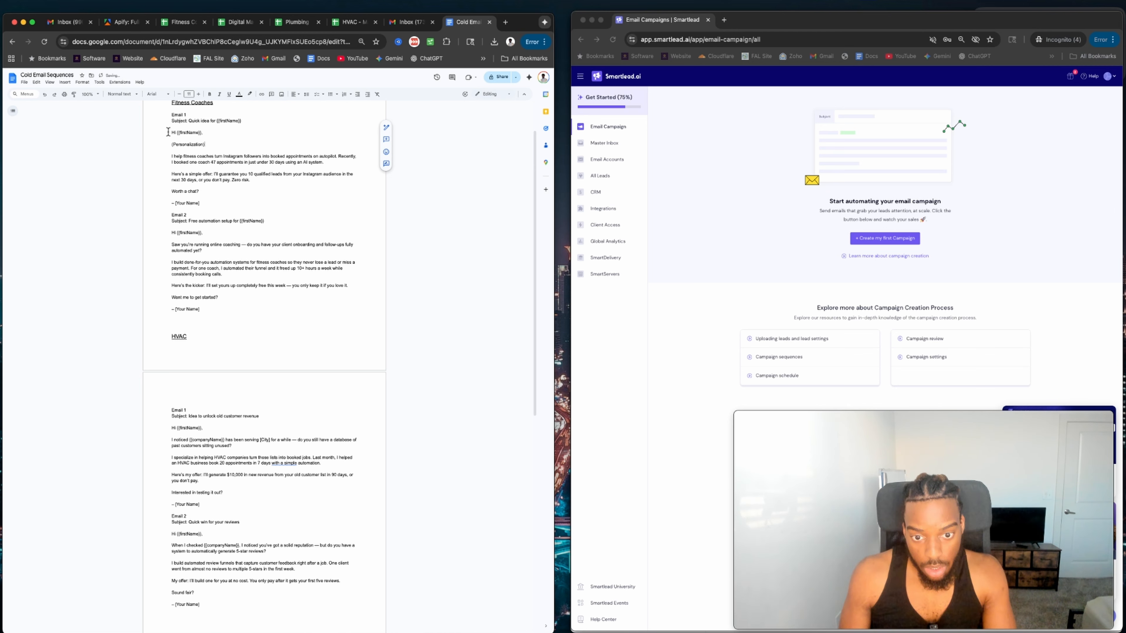
left_click_drag(168, 132, 266, 205)
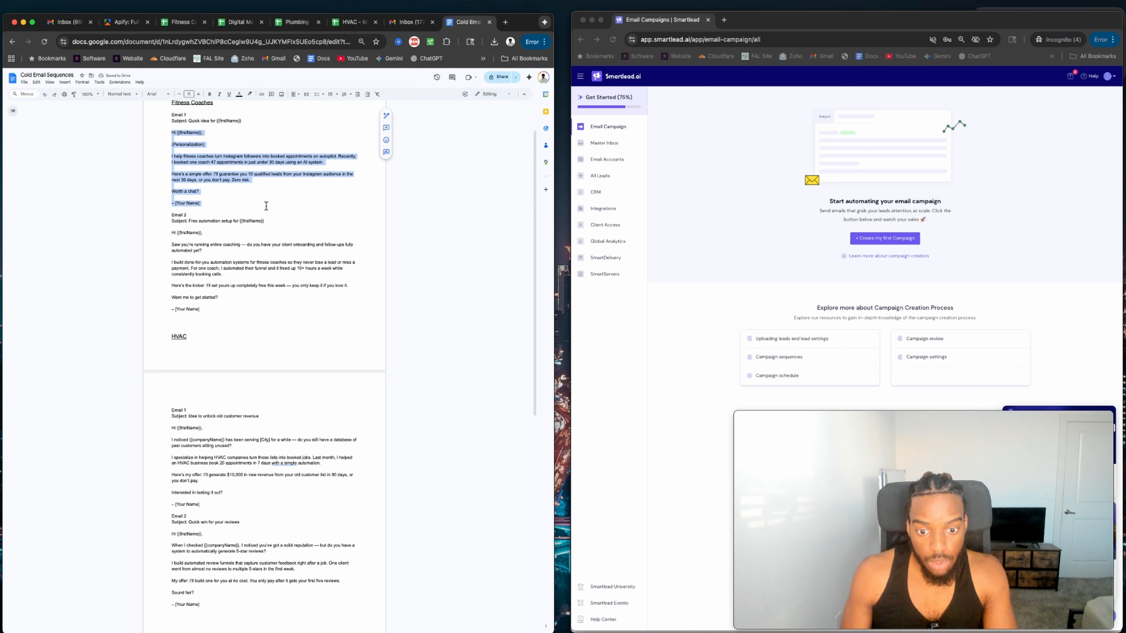
left_click(249, 95)
left_click(271, 127)
Select text in Email 2's opener, then select Email 1's 'Hi {{firstName}},' greeting line instead.
left_click(183, 222)
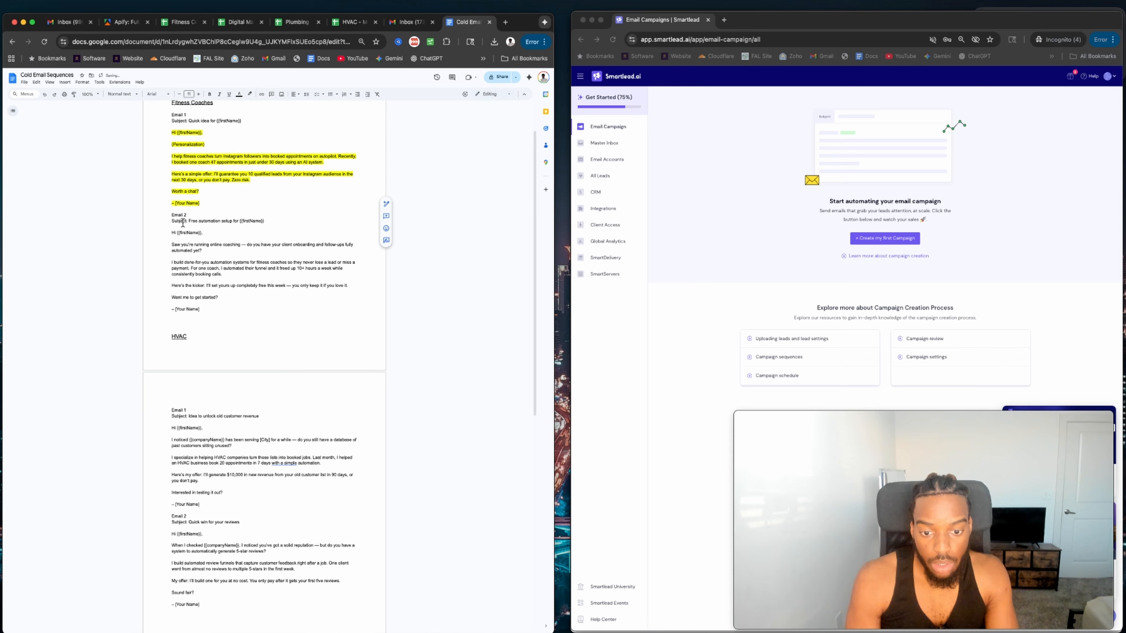
left_click_drag(170, 221, 226, 247)
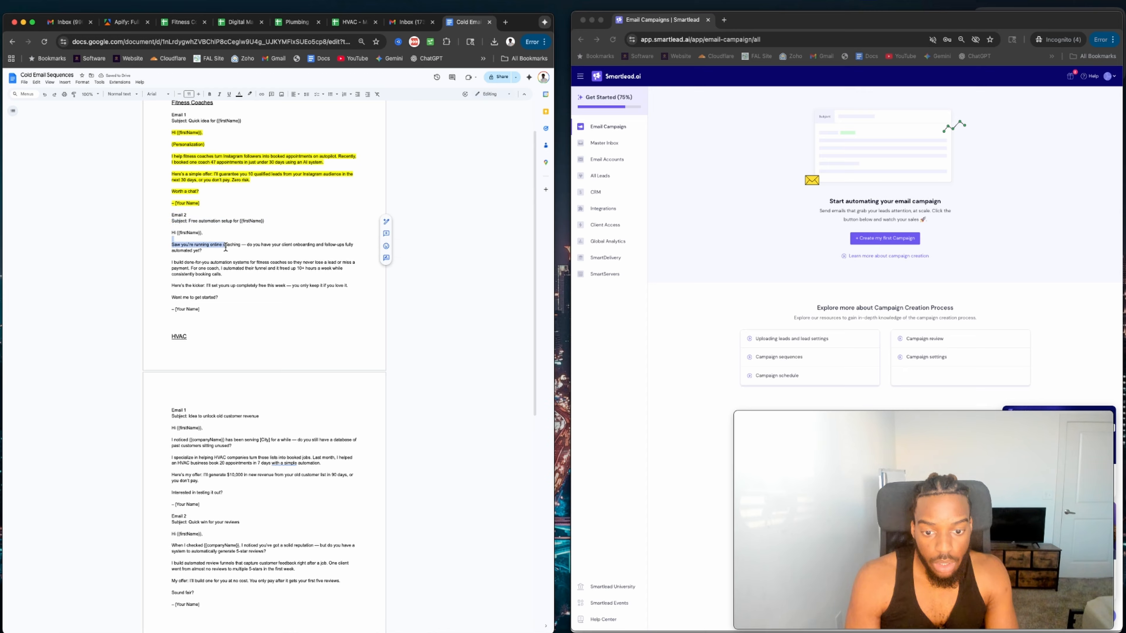
scroll(179, 247, "up", 2)
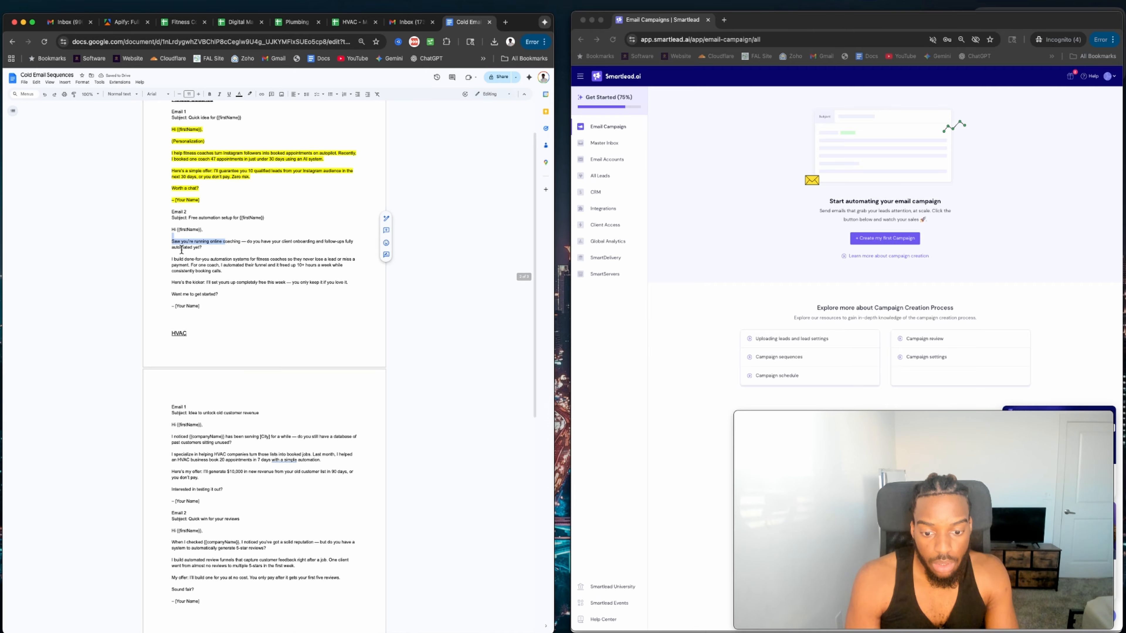
left_click(180, 218)
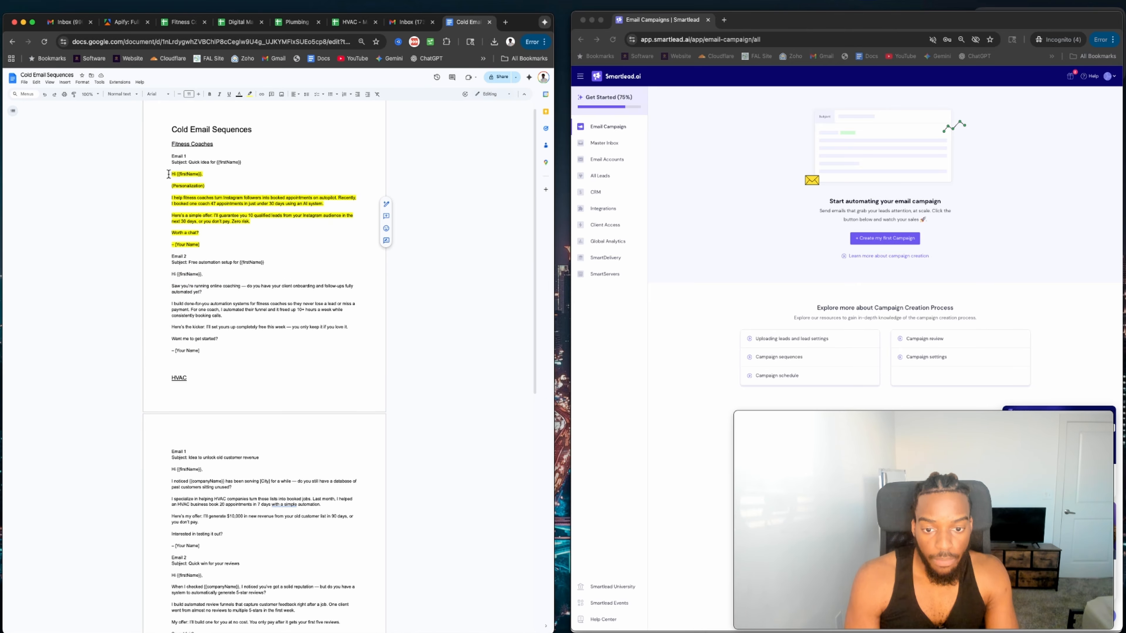
left_click_drag(168, 174, 199, 180)
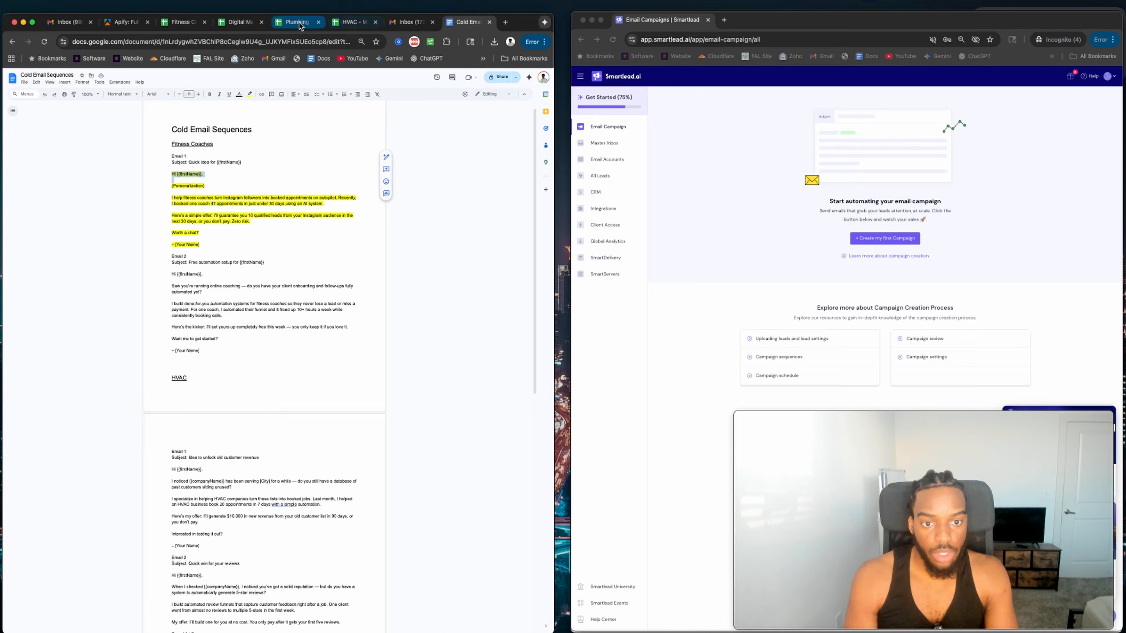
Check the lead sheet, Apify and Gmail tabs, close Gmail and Apify, then return to the Cold Email Sequences doc.
left_click(180, 22)
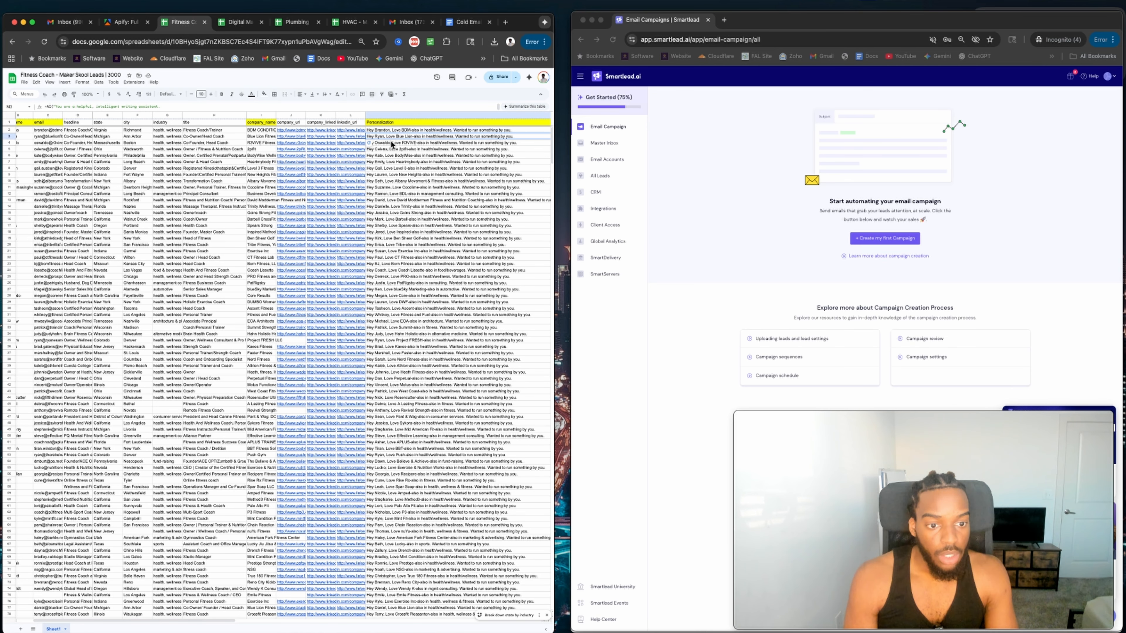
left_click(129, 23)
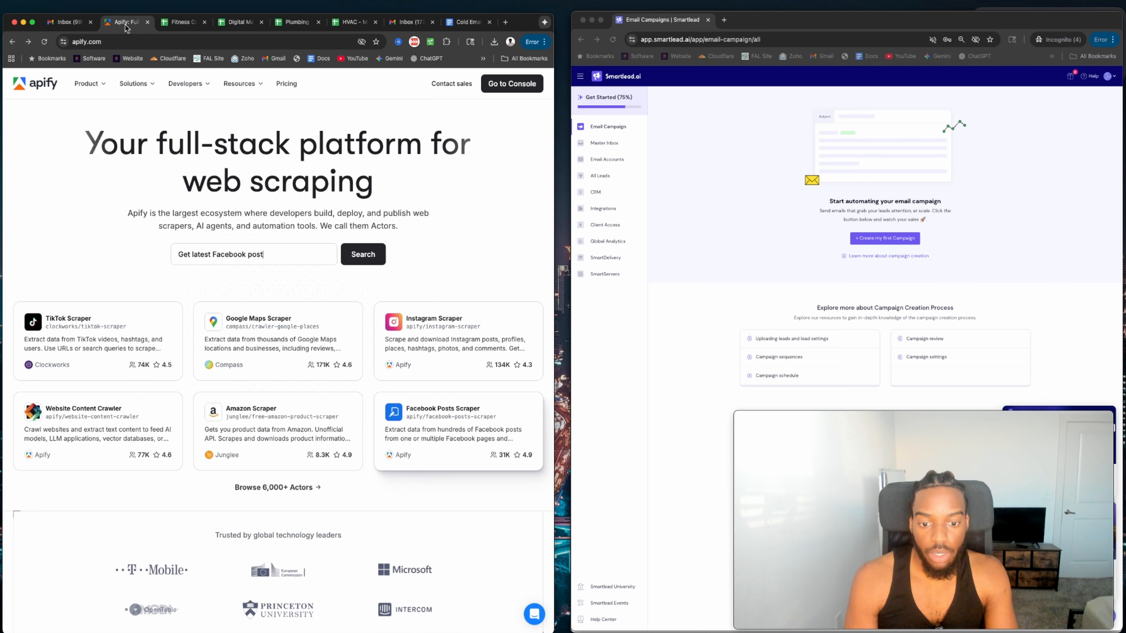
left_click(78, 23)
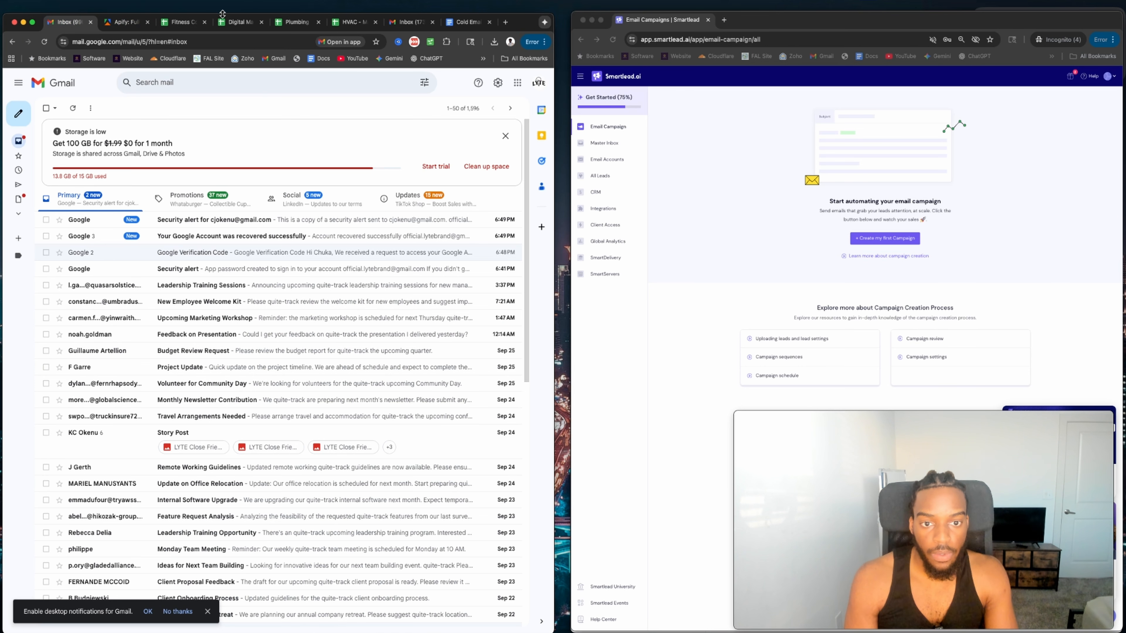
left_click(90, 22)
left_click(90, 21)
left_click(350, 23)
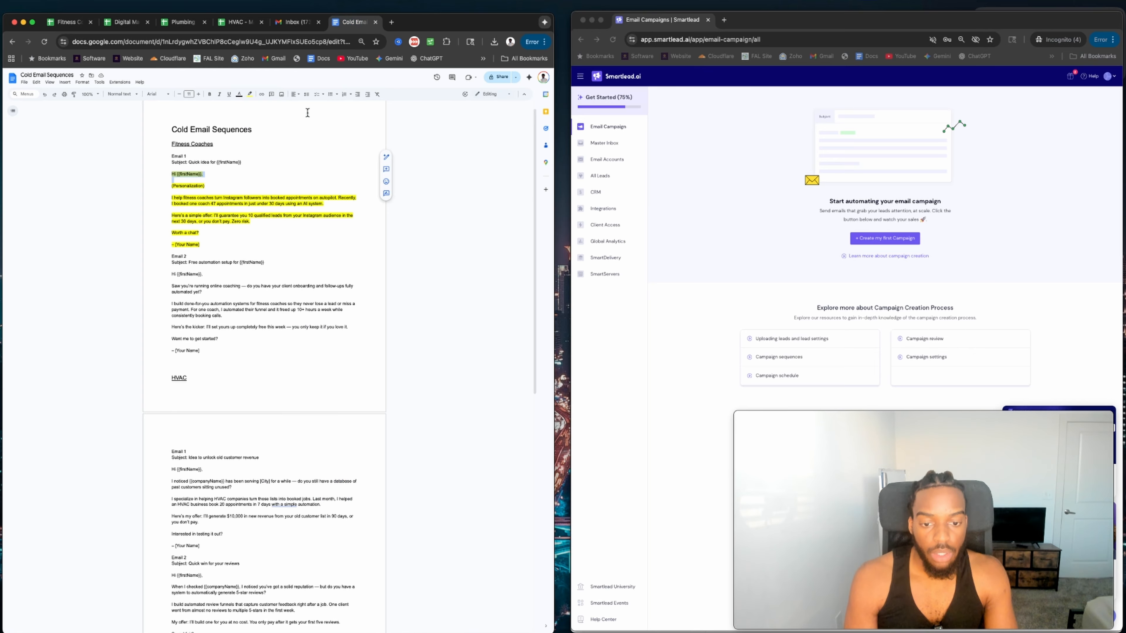
Delete Email 1's 'Hi {{firstName}},' greeting line, leaving {Personalization} as its first line.
left_click(205, 176)
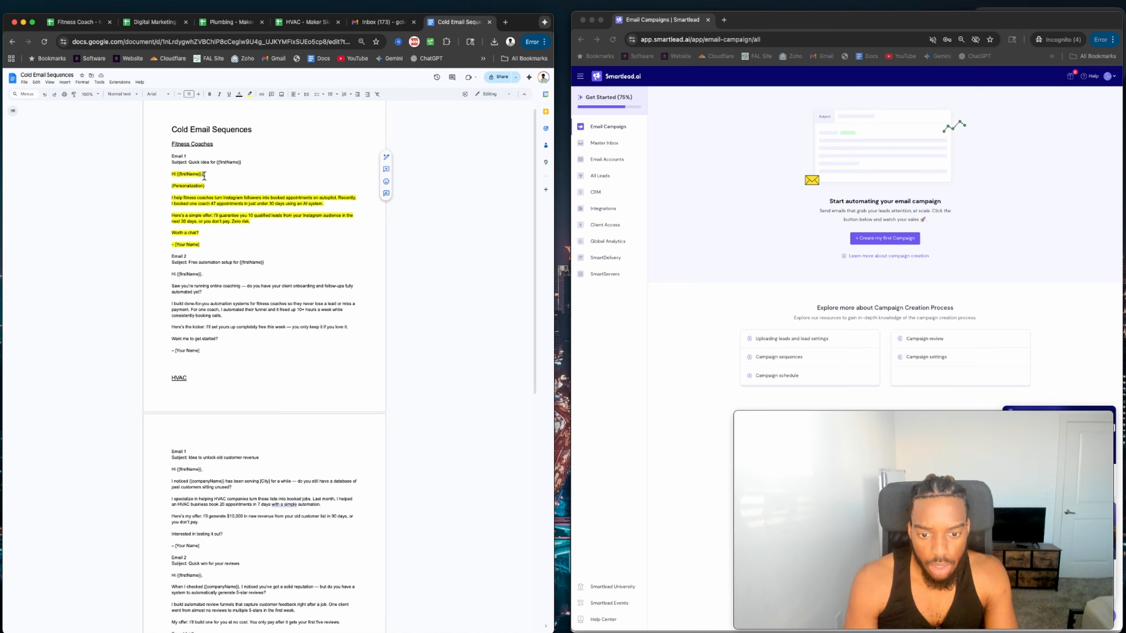
left_click_drag(205, 176, 171, 176)
key("BackSpace")
key("BackSpace")
key("BackSpace")
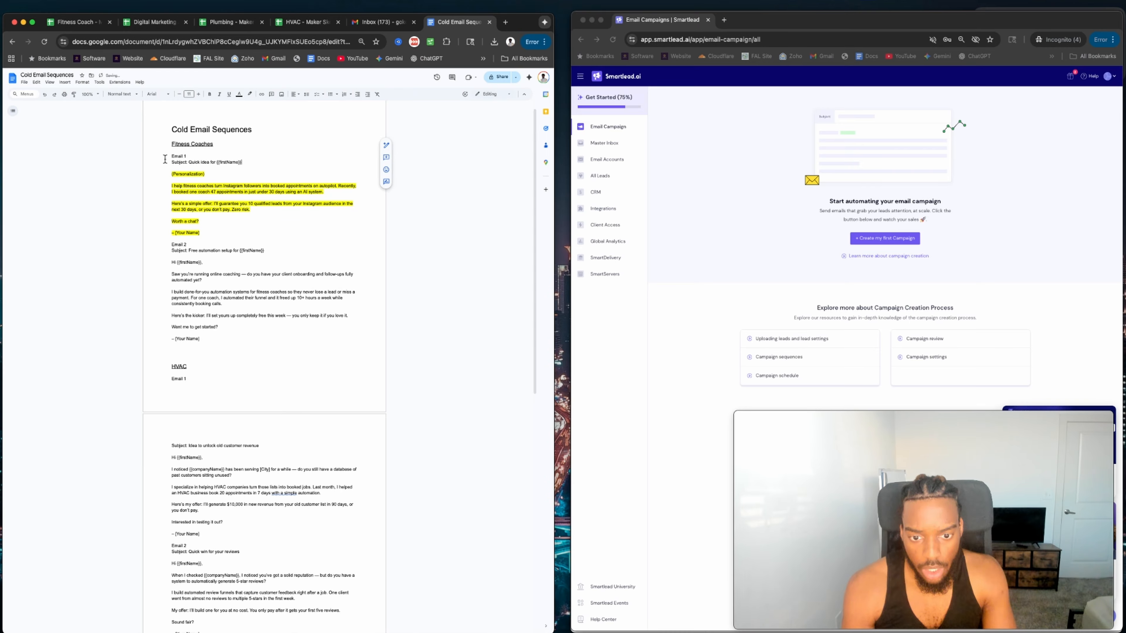
left_click_drag(167, 186, 219, 185)
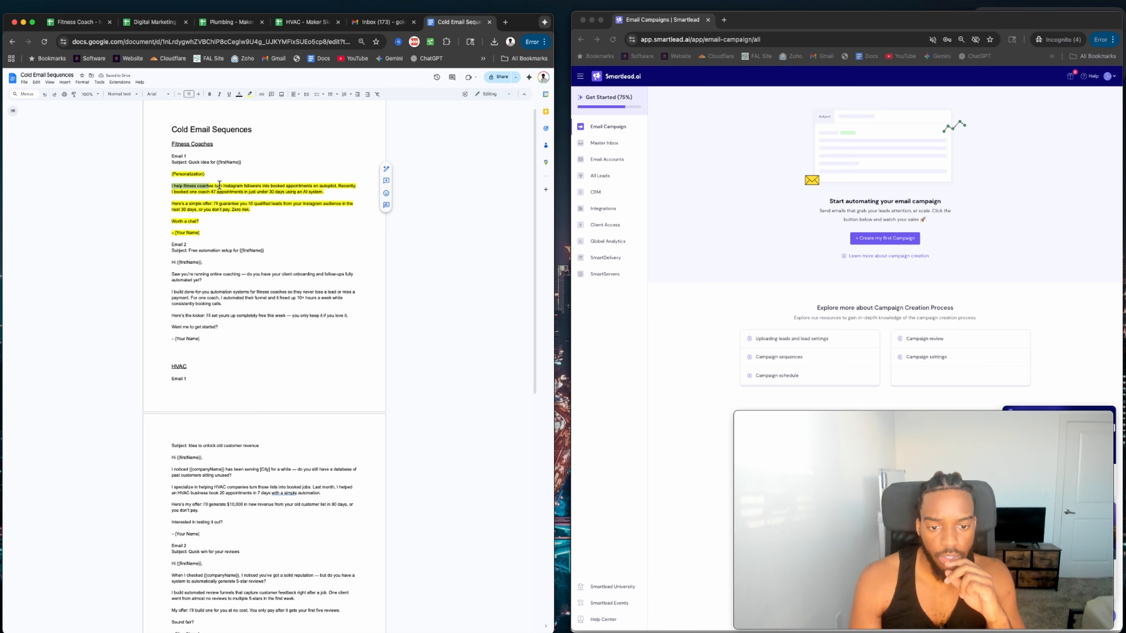
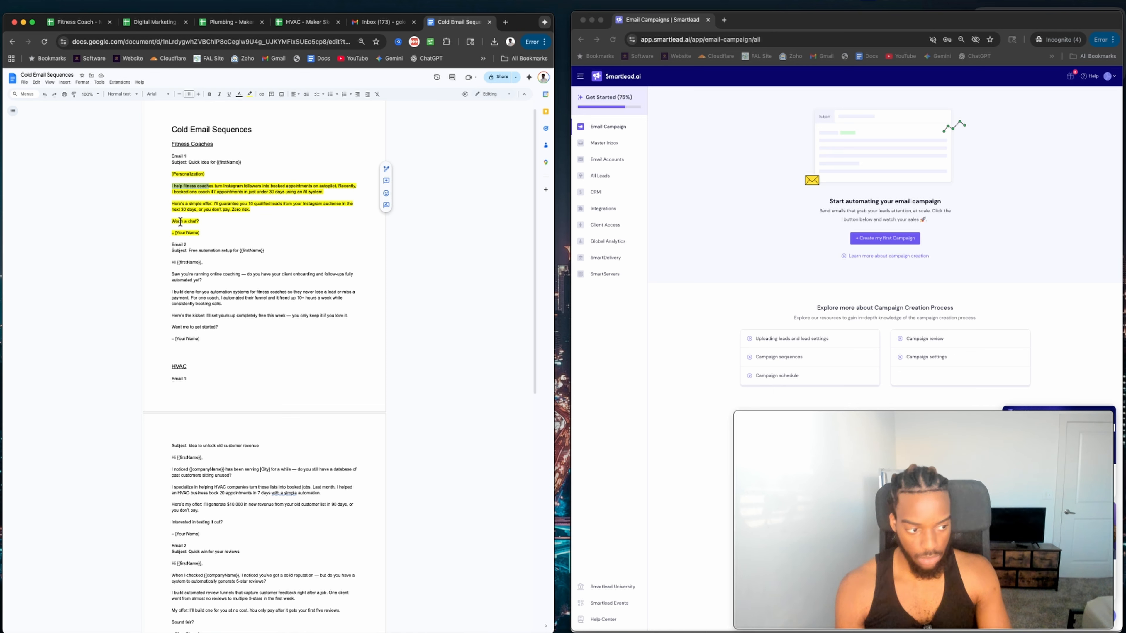
Reread the HVAC email's booked-jobs sentence and dismiss the grammar suggestion without applying it.
scroll(166, 167, "down", 2)
scroll(165, 167, "down", 5)
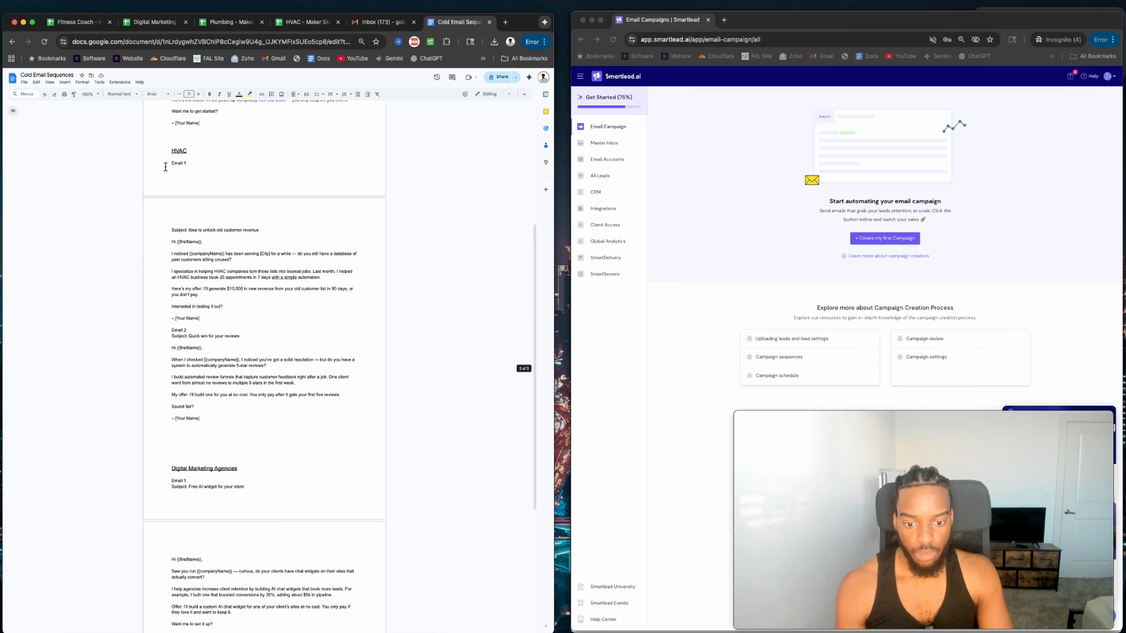
scroll(165, 166, "up", 7)
scroll(165, 167, "down", 7)
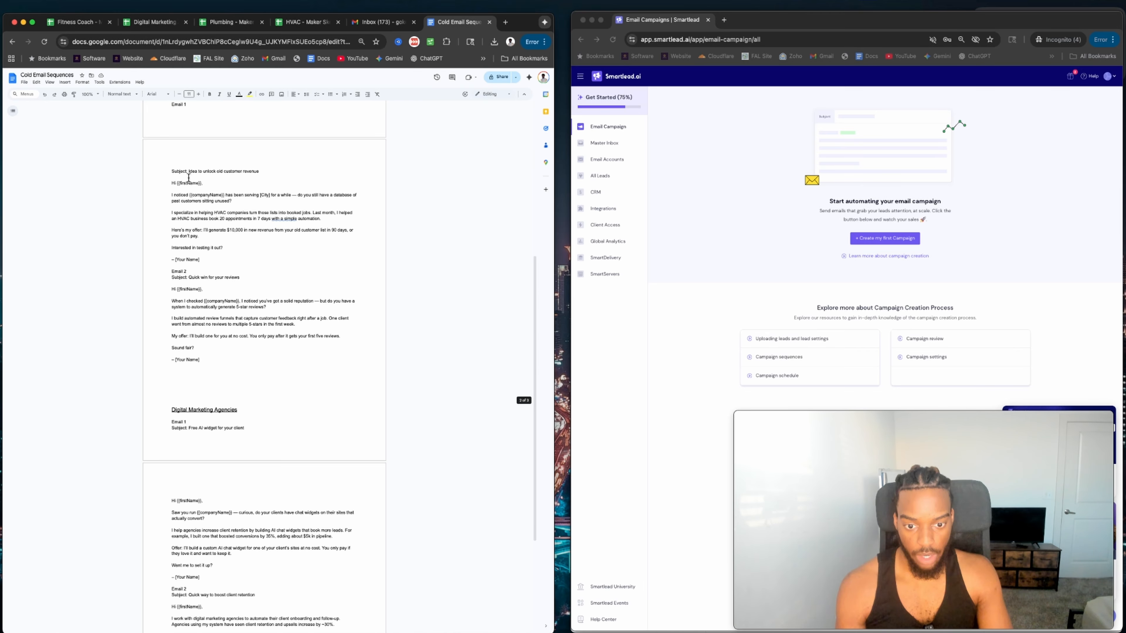
scroll(197, 218, "up", 1)
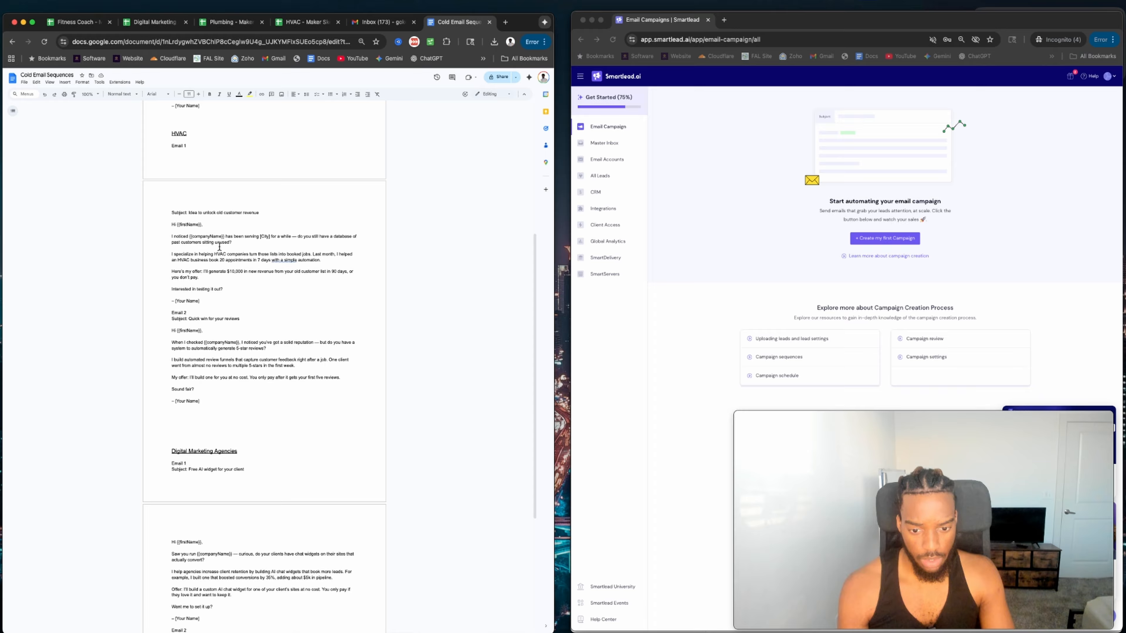
scroll(212, 251, "up", 1)
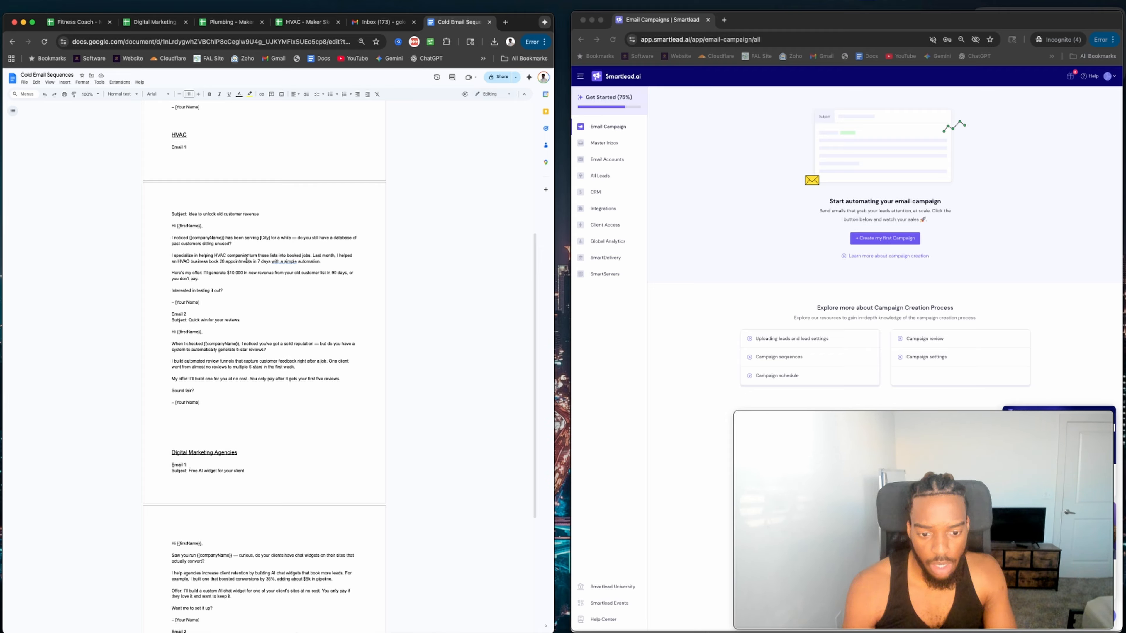
left_click_drag(260, 261, 291, 257)
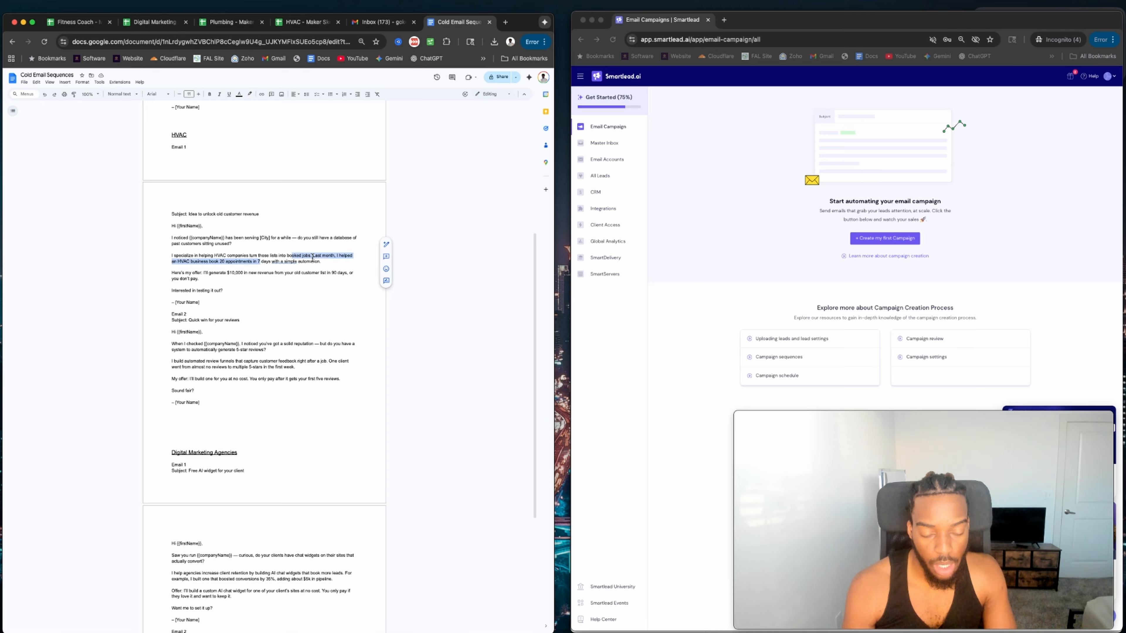
left_click(215, 266)
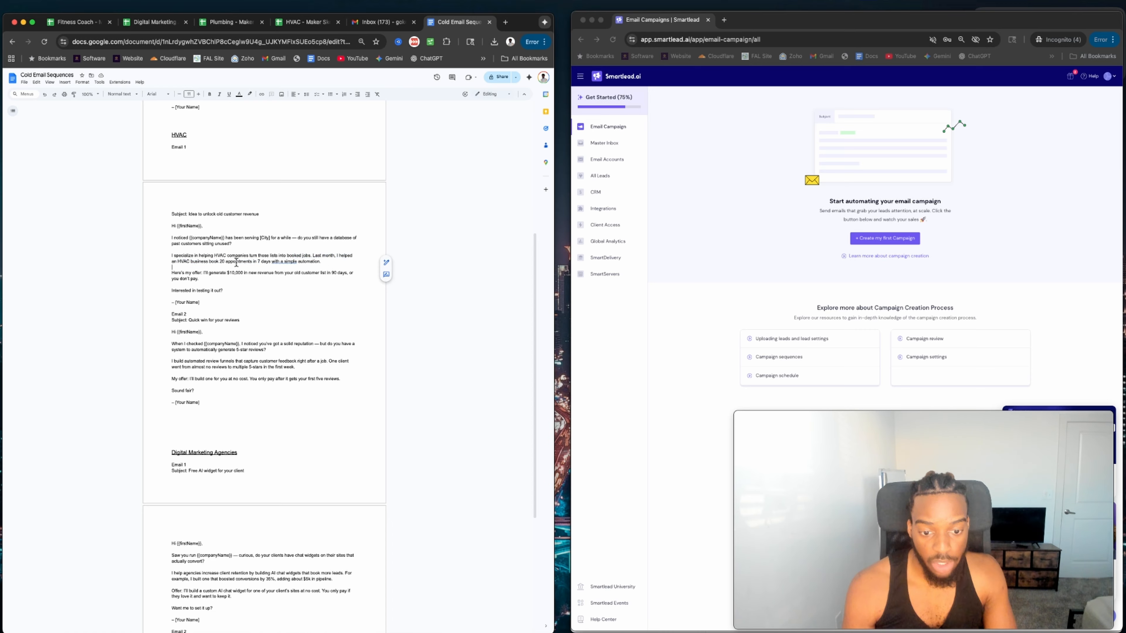
left_click(287, 262)
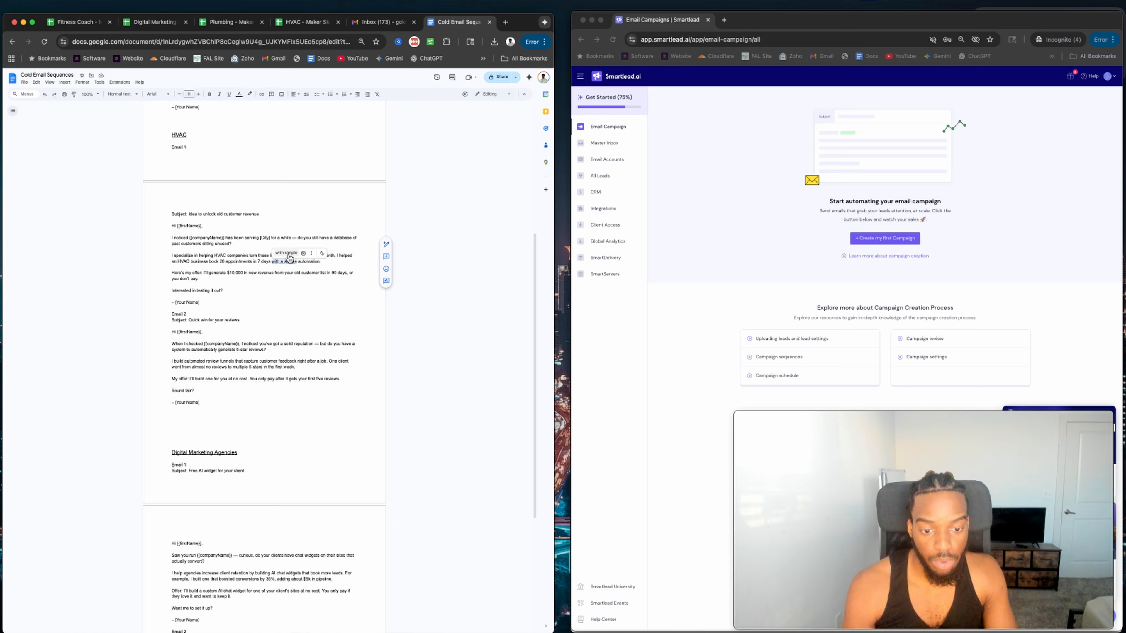
left_click(286, 273)
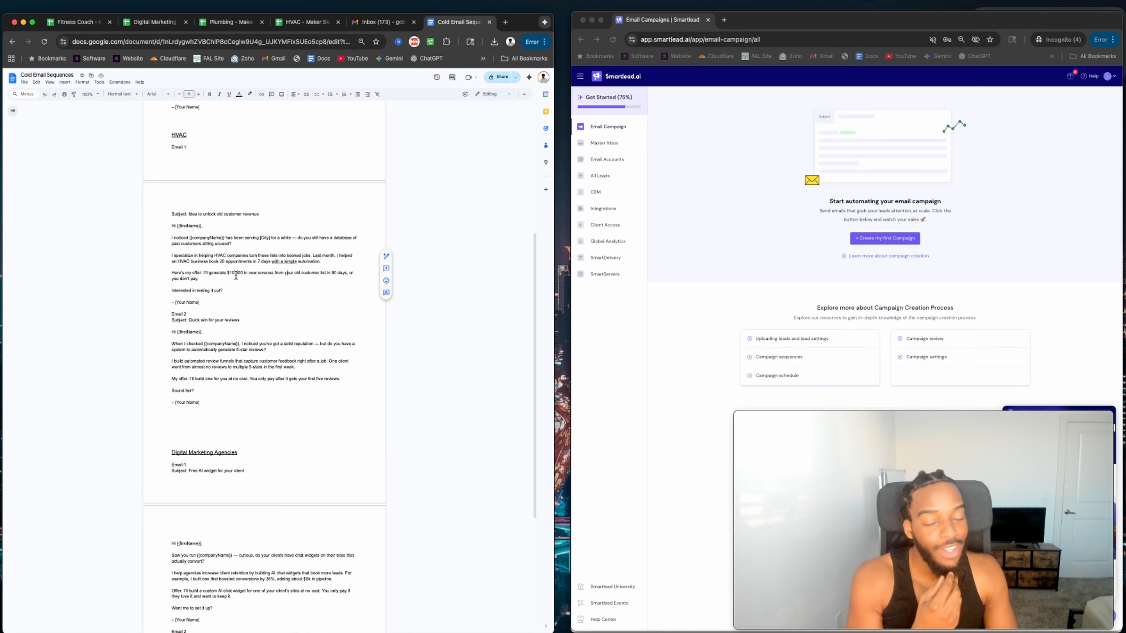
Google 'average hvac system replacement cost' in a new tab, then 'average hvac job worth'.
left_click(506, 23)
type("ave")
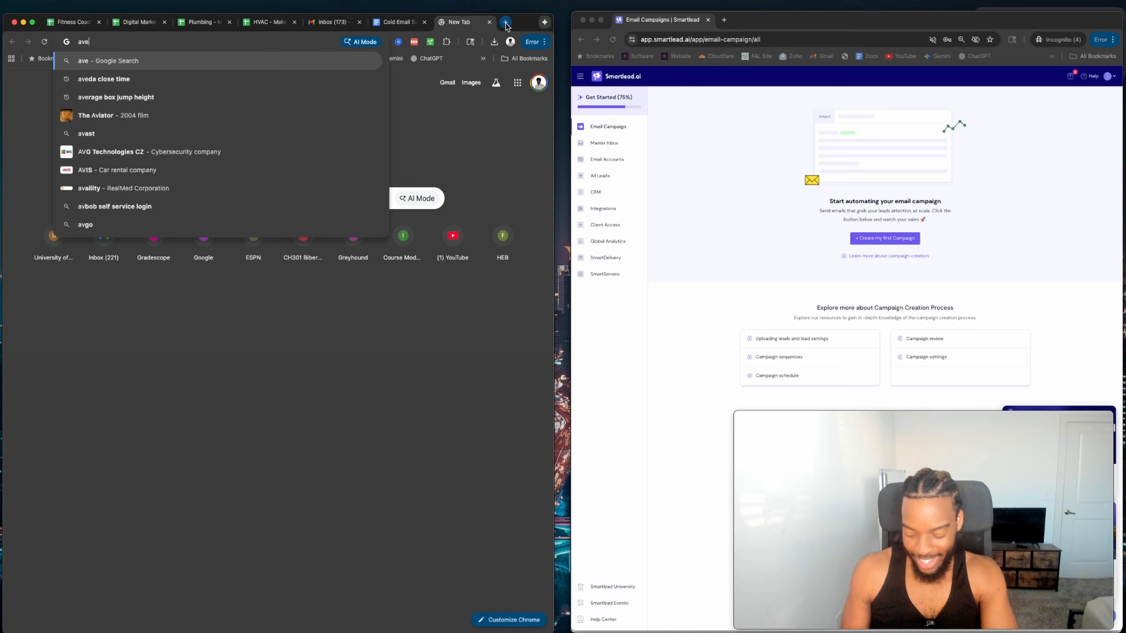
type("rage hvac ")
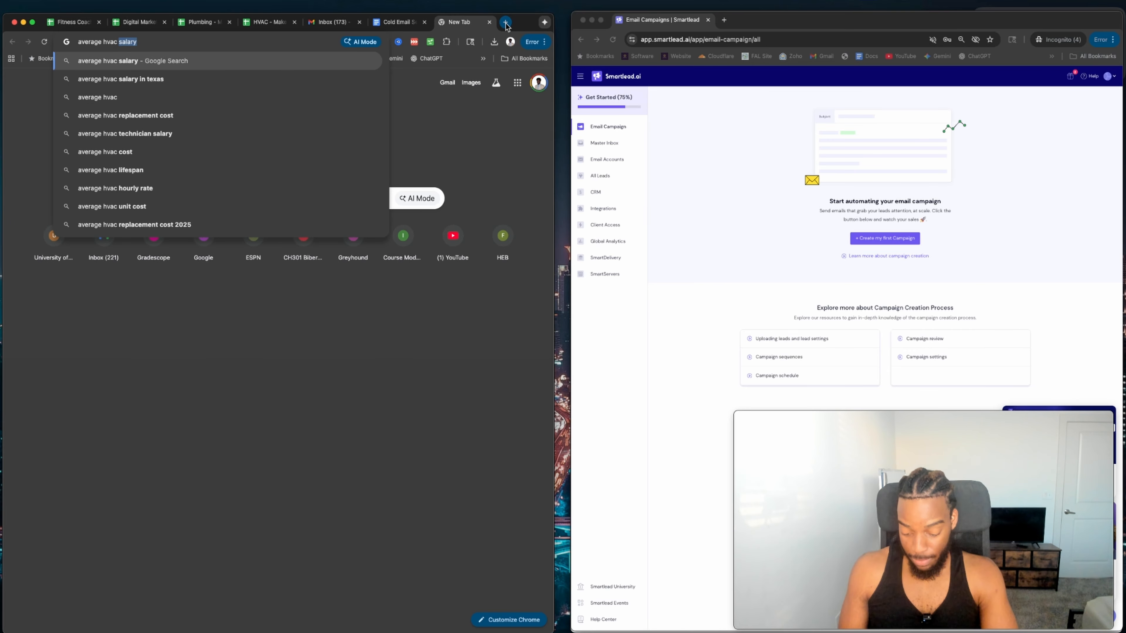
type("system")
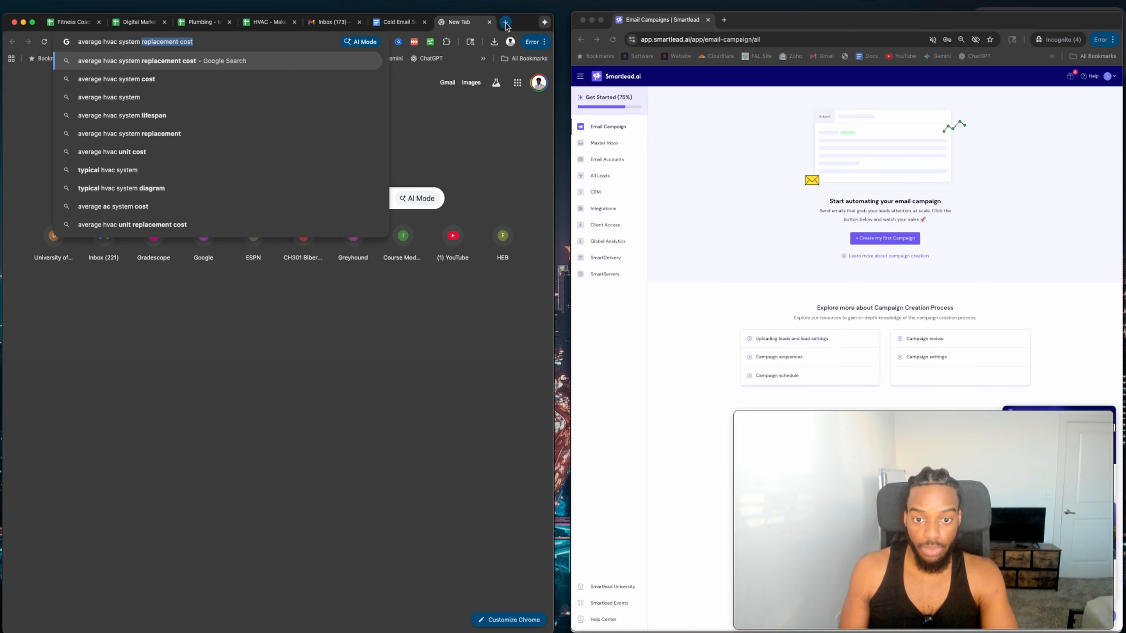
key("Return")
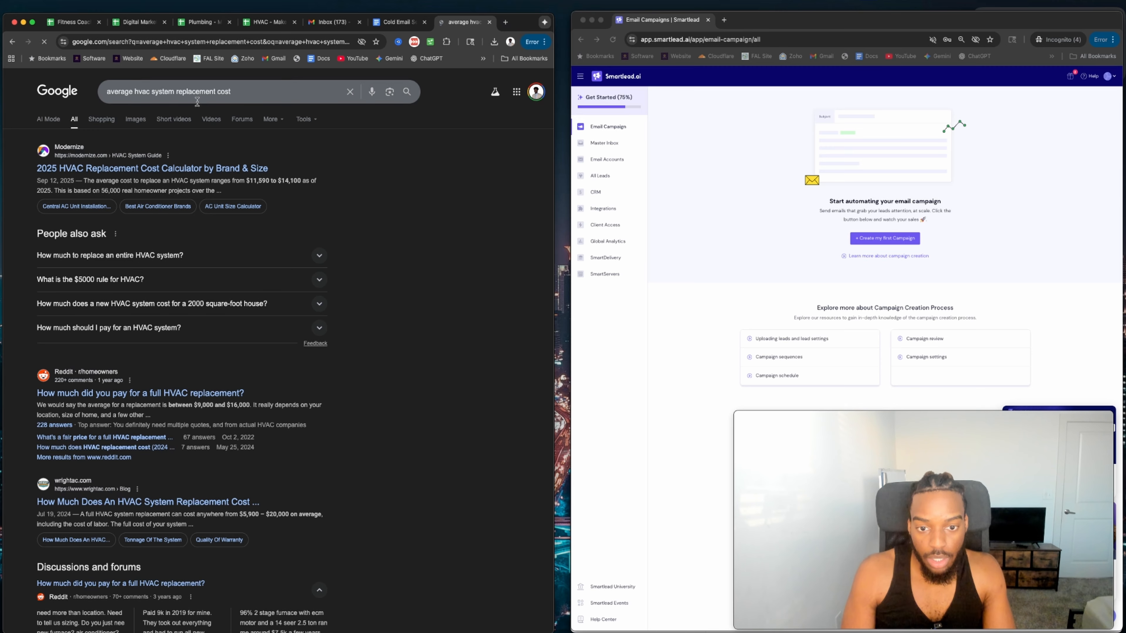
left_click(199, 94)
double_click(200, 93)
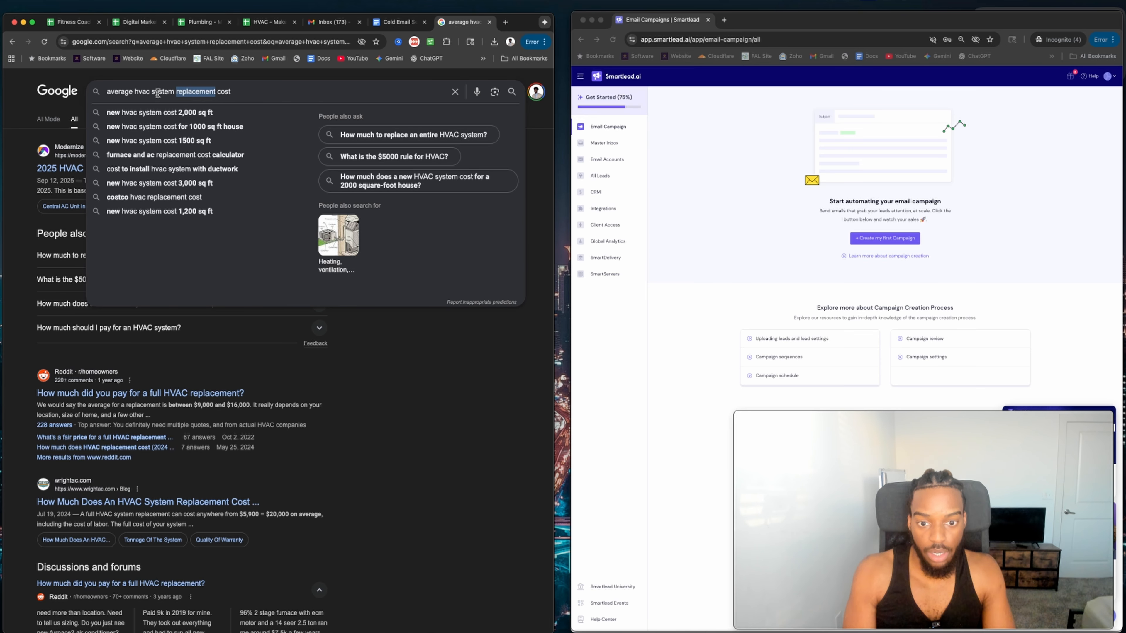
key("BackSpace")
key("BackSpace")
key("BackSpace")
key("BackSpace")
key("BackSpace")
key("BackSpace")
key("BackSpace")
key("BackSpace")
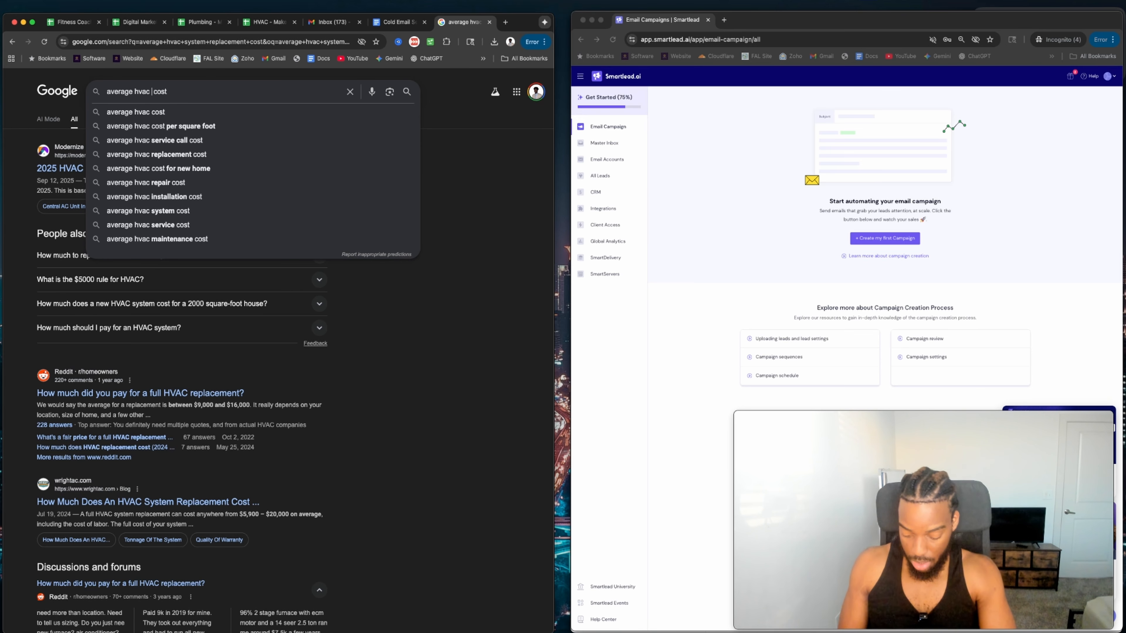
type("job worth")
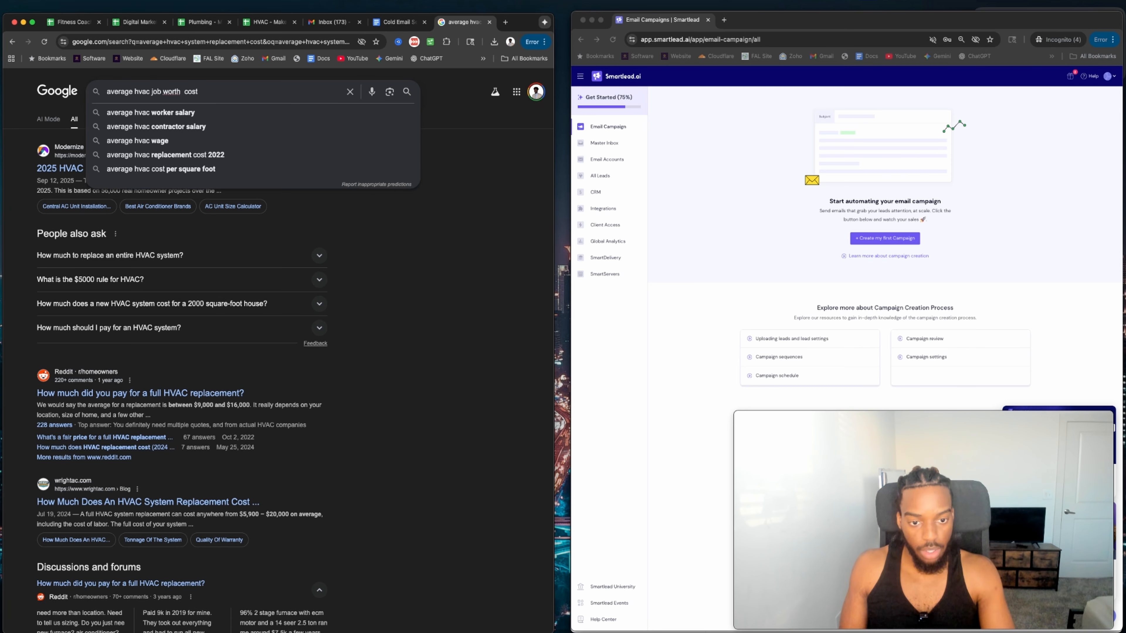
key("Delete")
key("Delete")
key("Delete")
key("Delete")
key("Return")
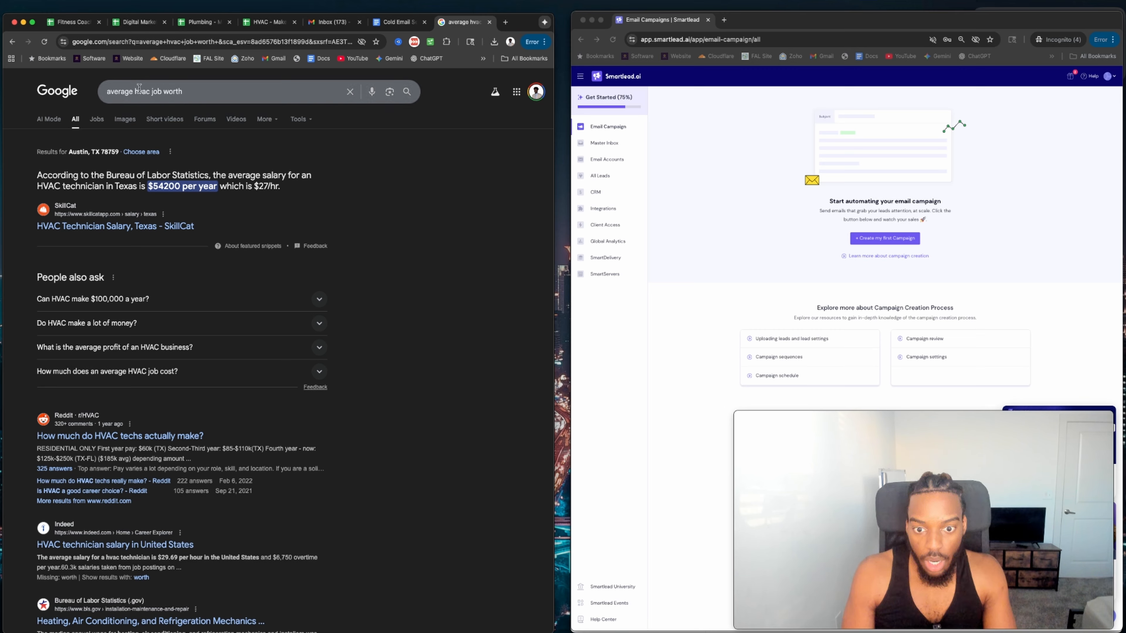
Refine the Google search to 'average hvac cost'.
double_click(156, 91)
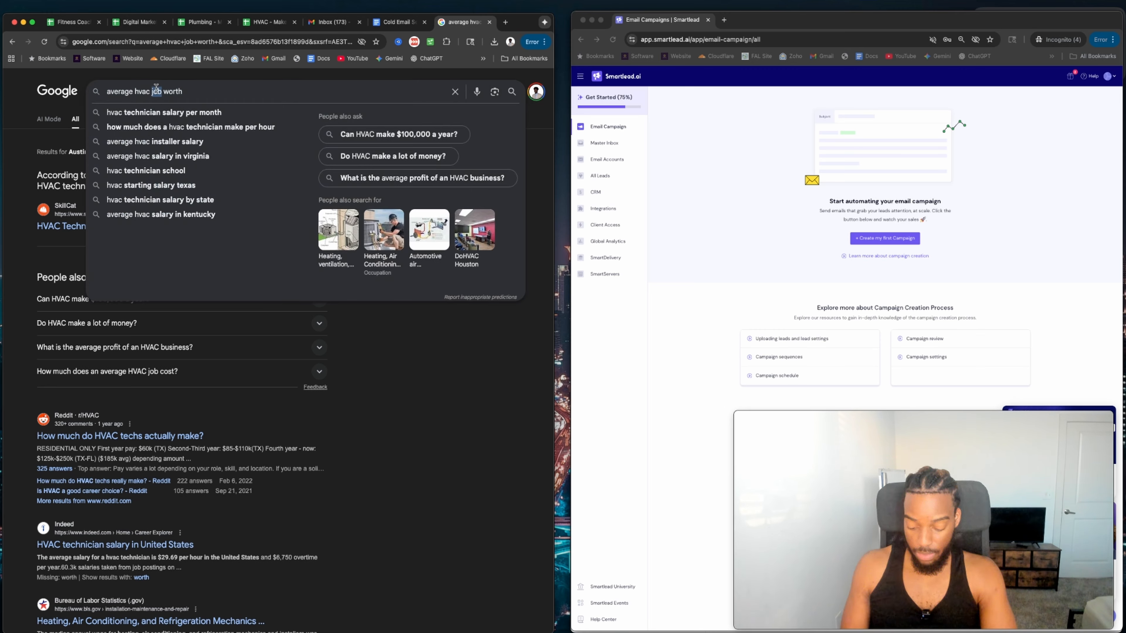
type("cpa")
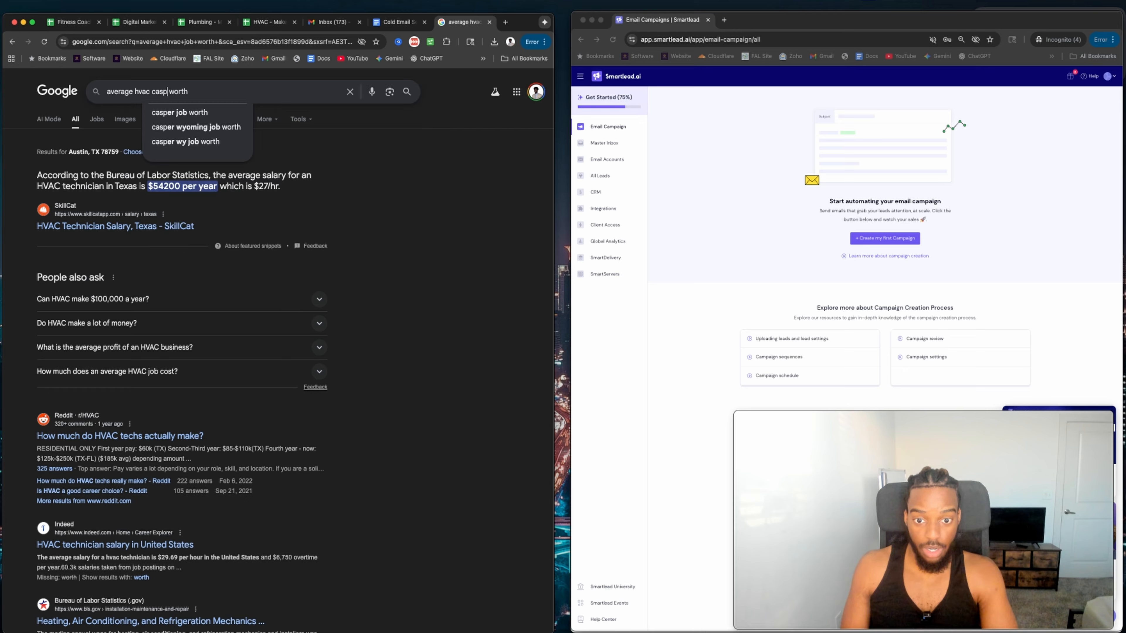
key("BackSpace")
key("BackSpace")
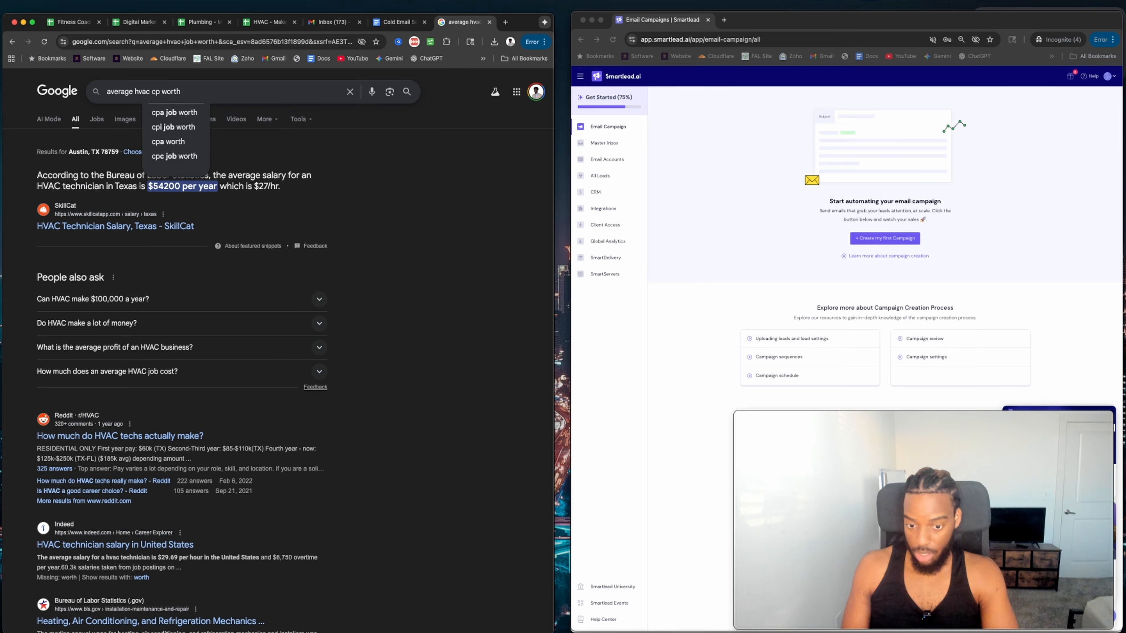
type("ost")
key("Delete")
key("Delete")
key("Delete")
key("Delete")
key("Delete")
key("Delete")
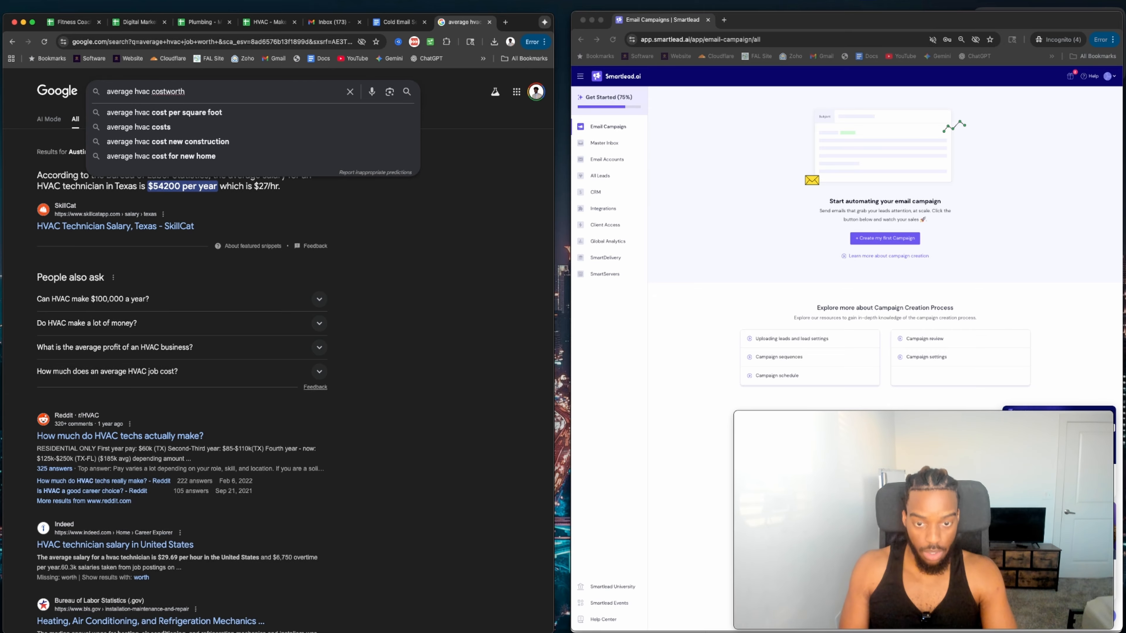
key("Return")
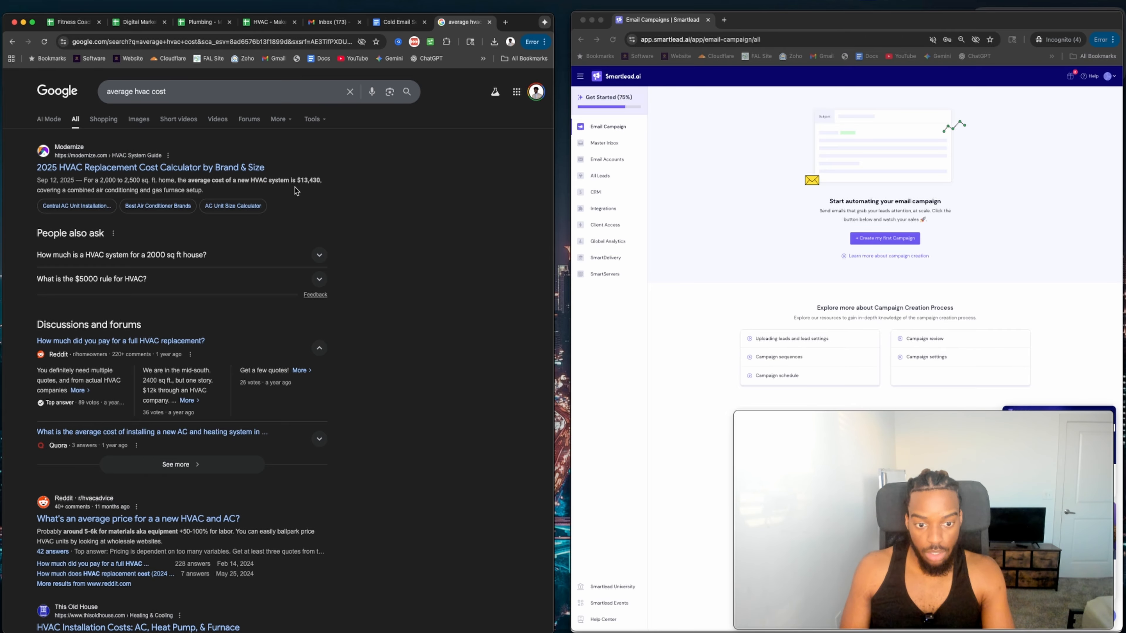
triple_click(161, 91)
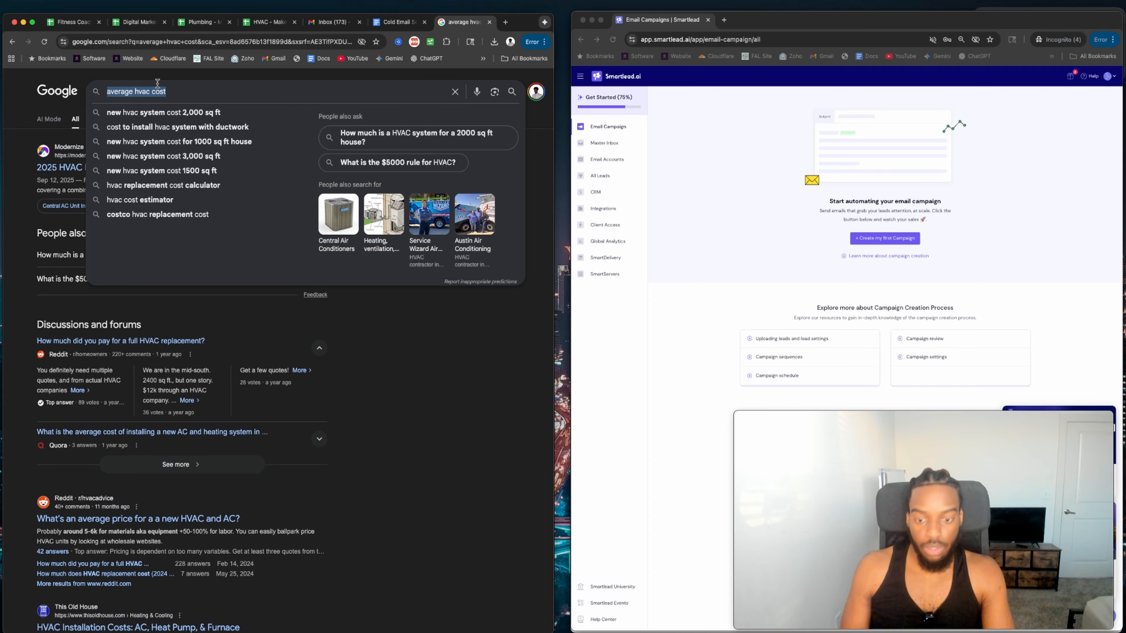
type("ch")
left_click(196, 41)
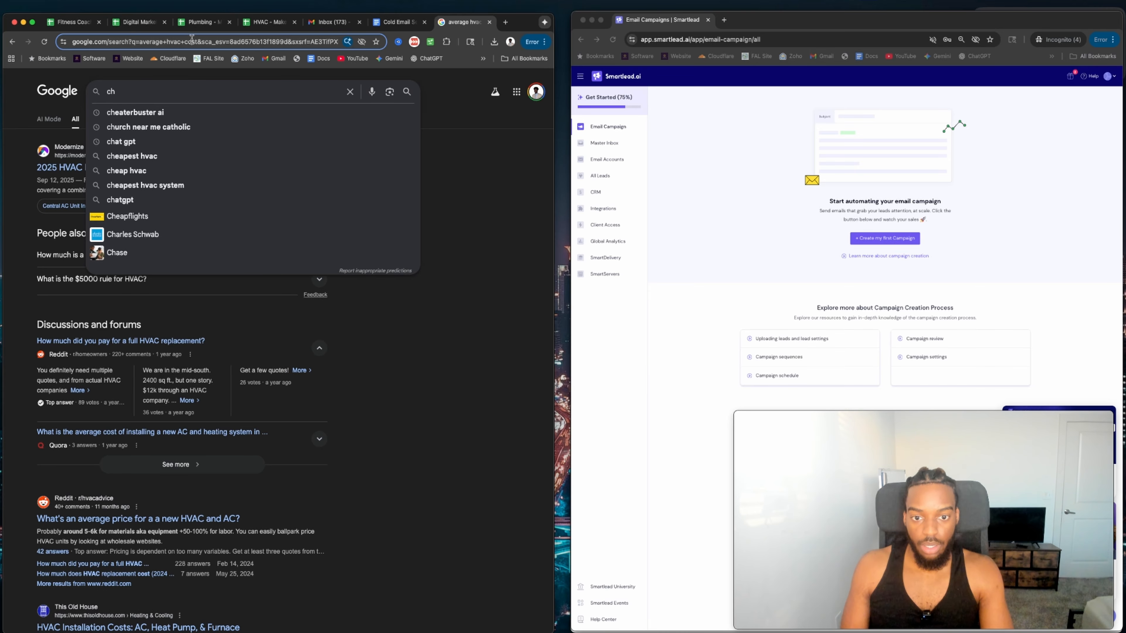
Ask ChatGPT for the average cost of an HVAC job, keeping the answer concise.
type("cha")
key("Return")
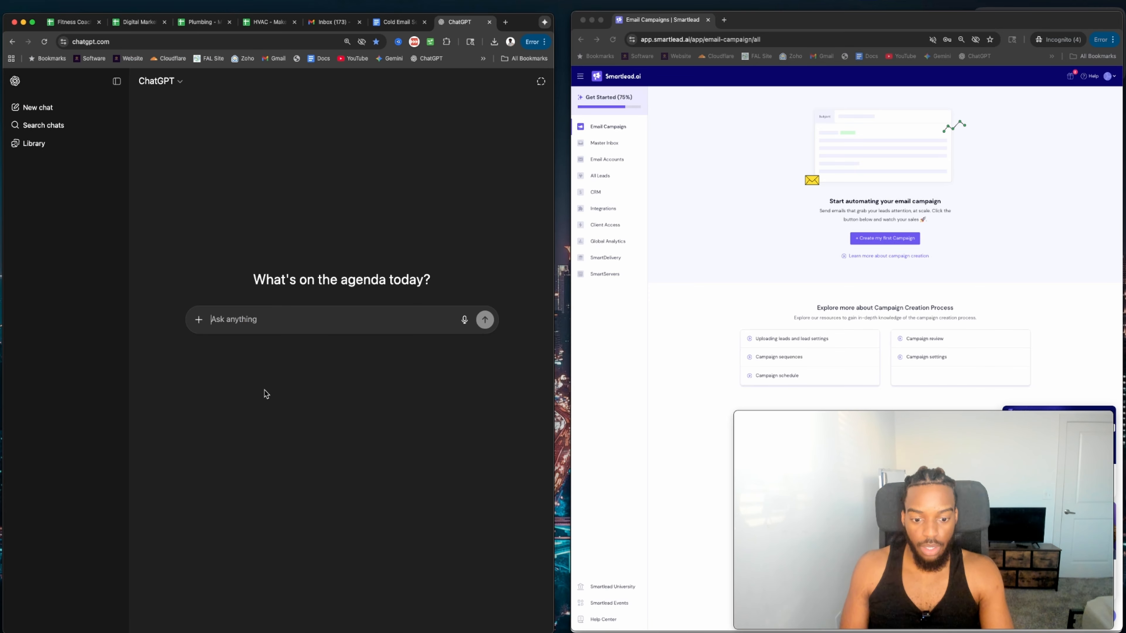
type("average")
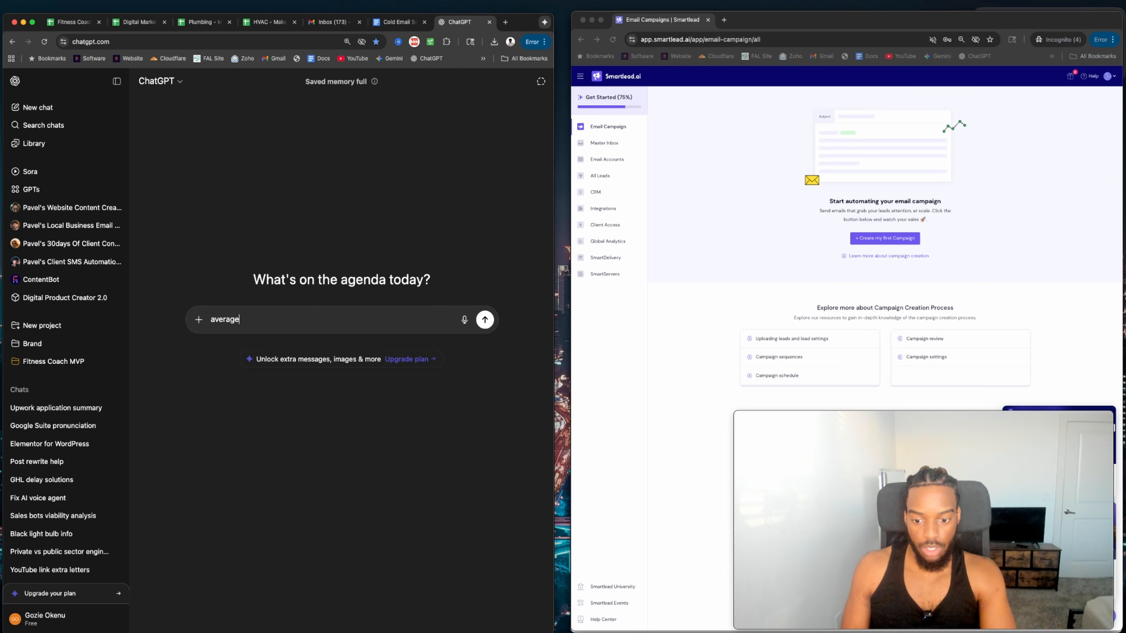
type(" cost")
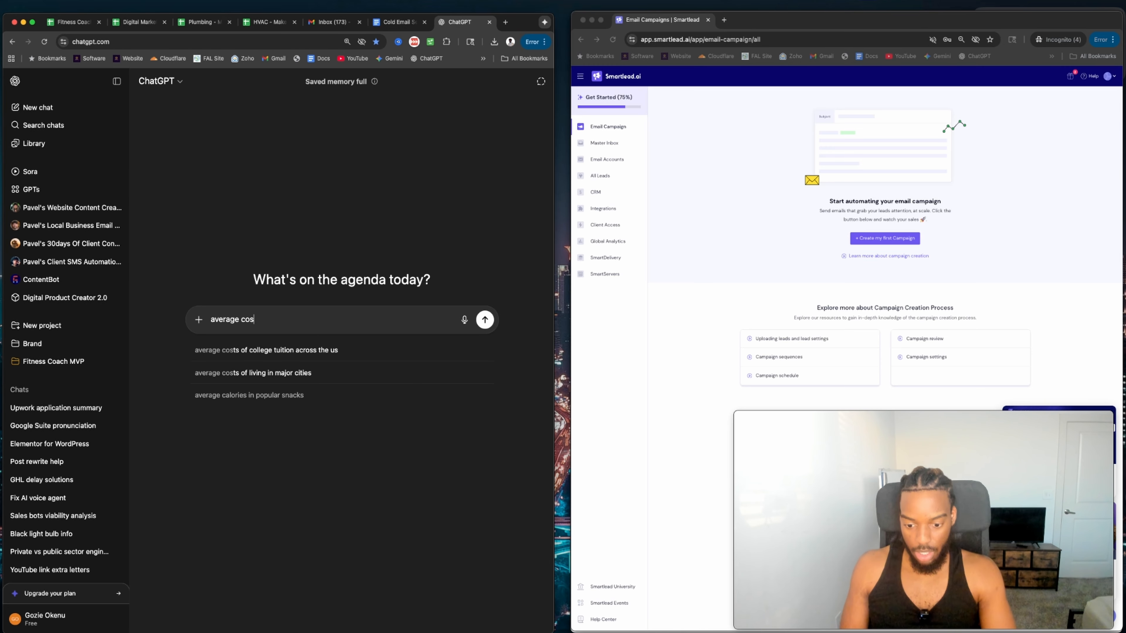
left_click(112, 77)
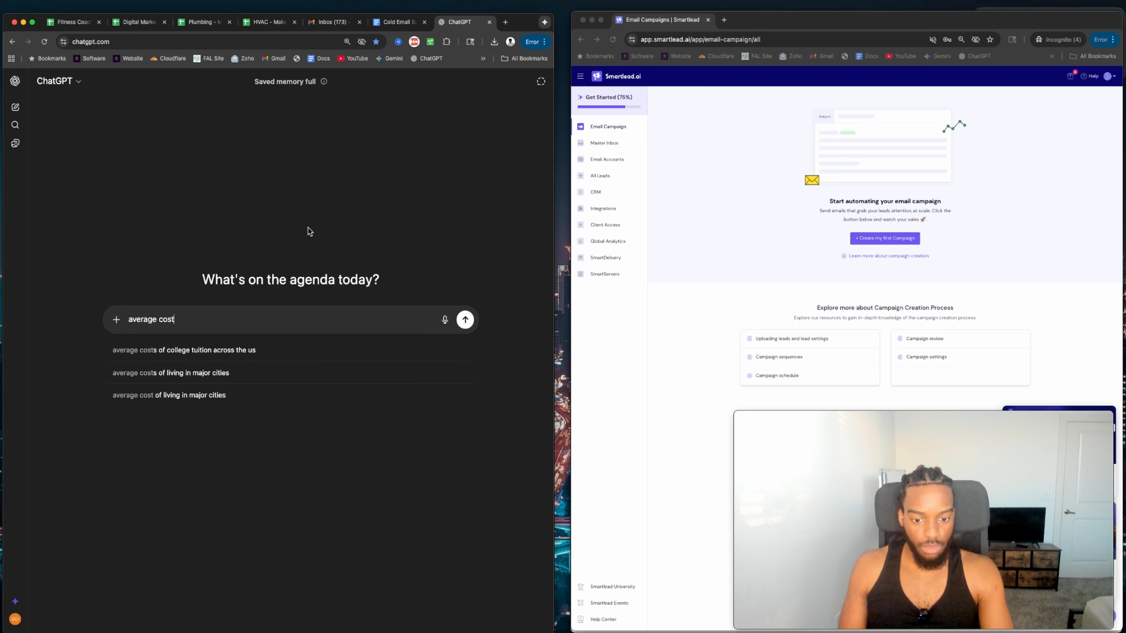
type("of ")
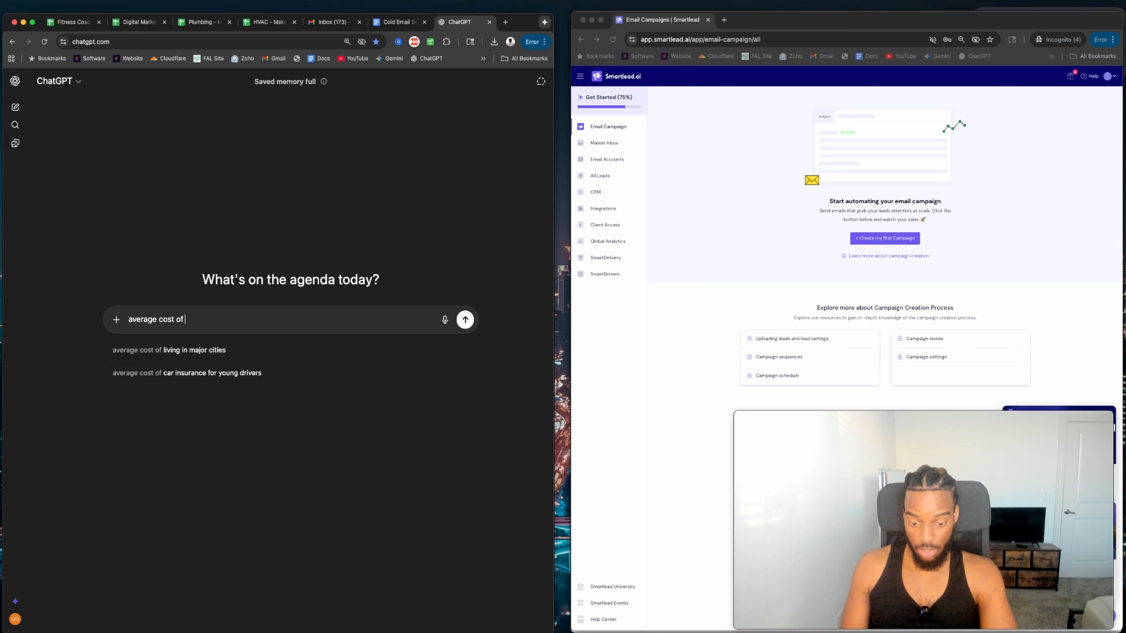
type("hvac j")
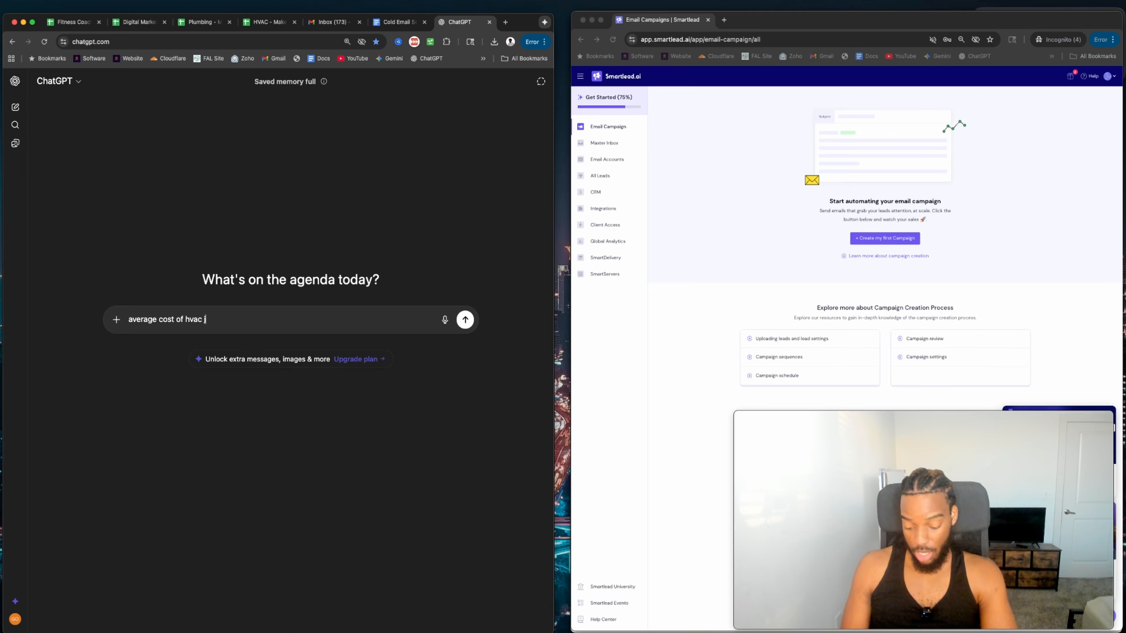
type("ob")
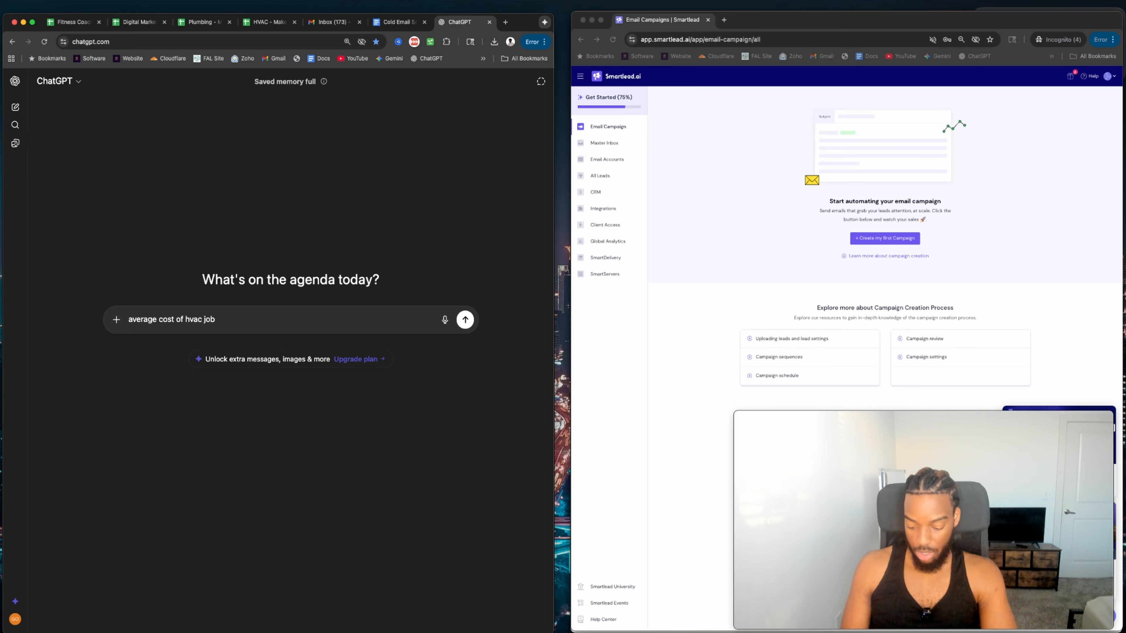
type(" be cocnsie")
key("Return")
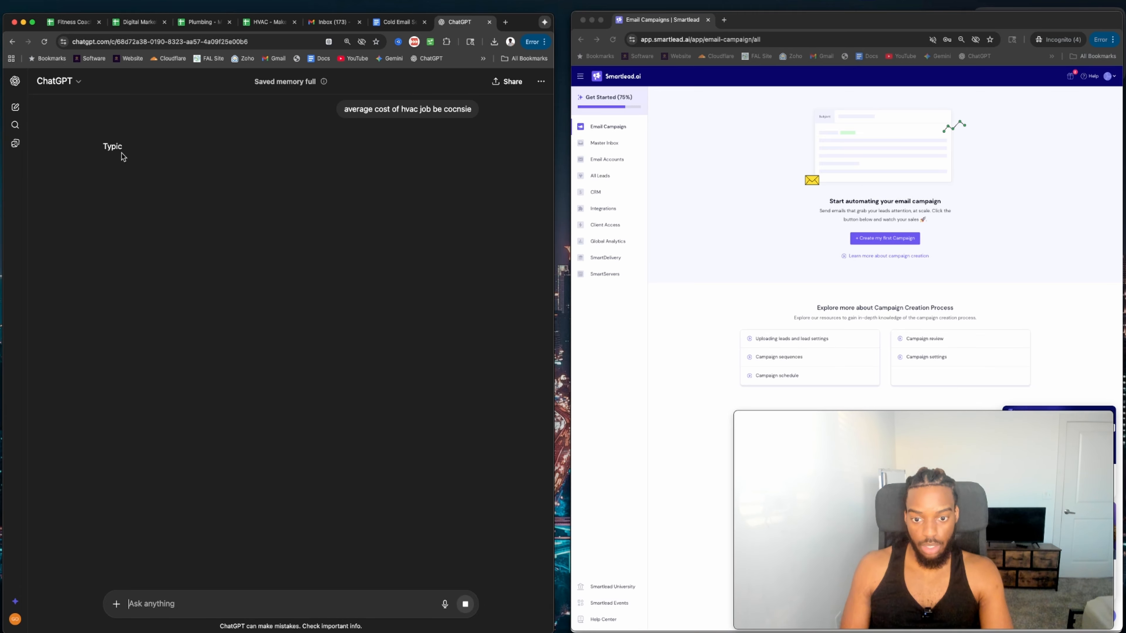
Mark the new system, AC/furnace, simple repair and major repair price ranges, then close the chat.
left_click_drag(141, 162, 312, 162)
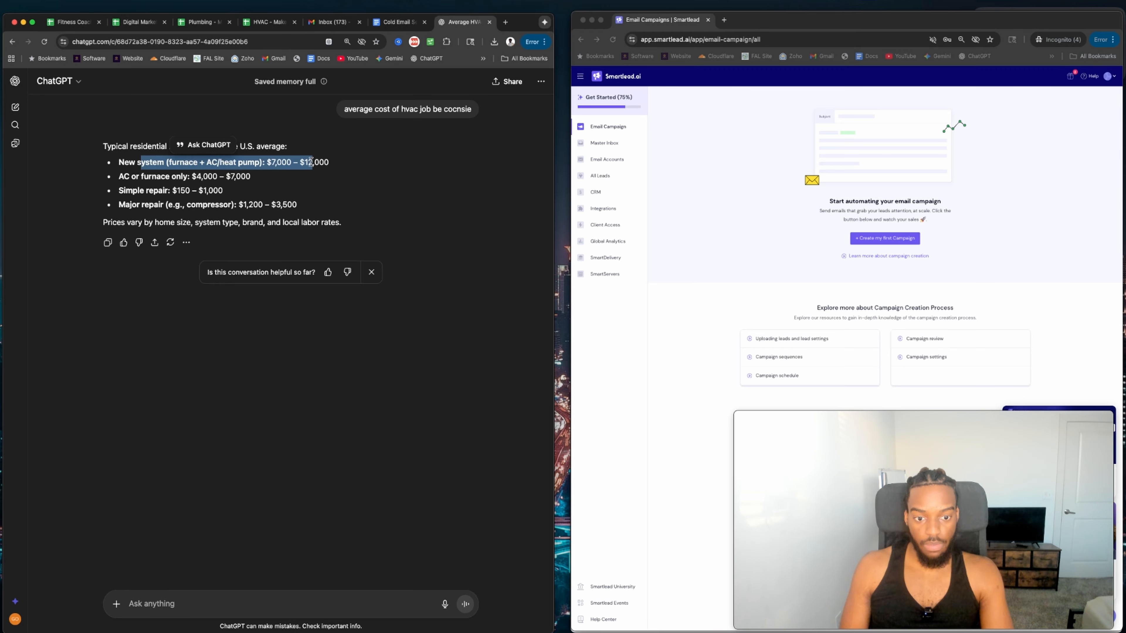
left_click_drag(187, 175, 265, 178)
left_click_drag(137, 193, 235, 194)
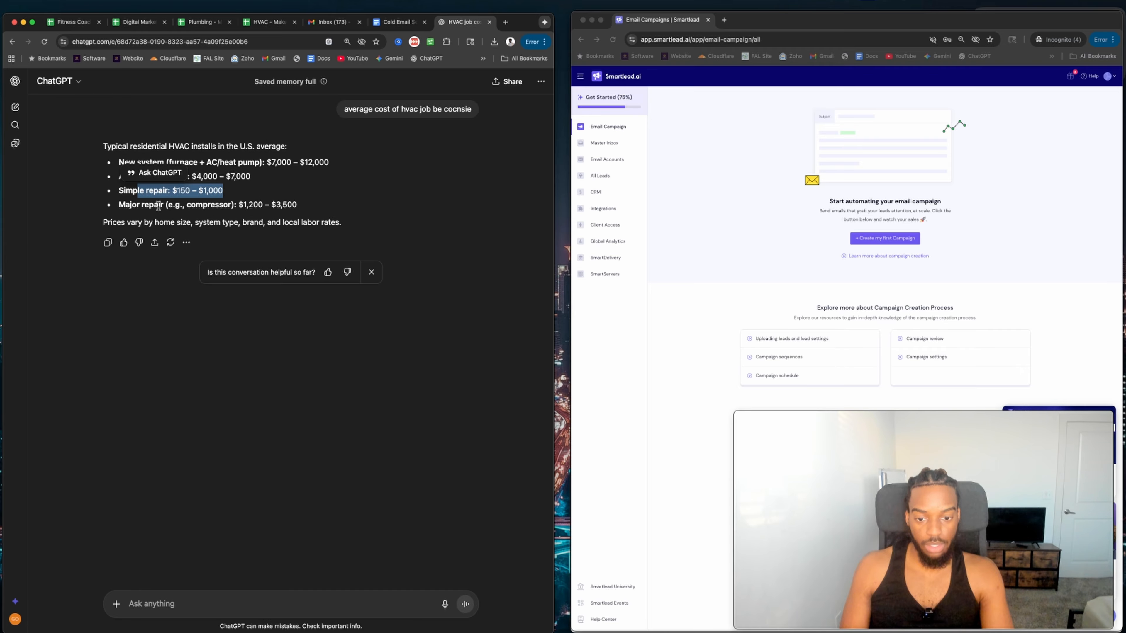
left_click_drag(159, 204, 298, 206)
left_click(488, 22)
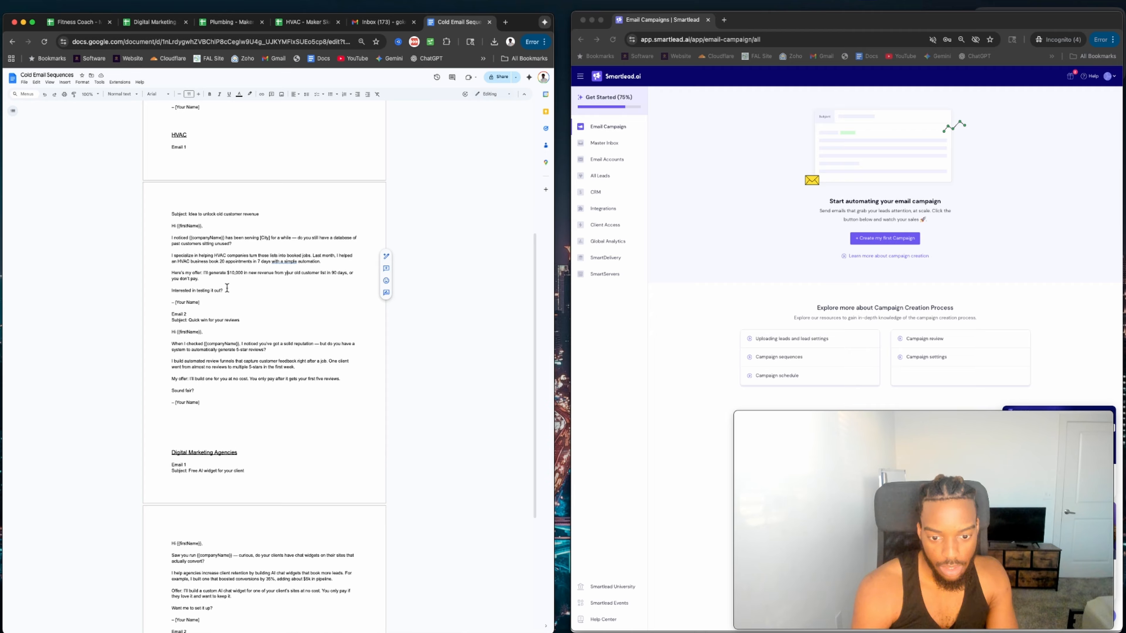
Change the 'Here's my offer' amount in HVAC Email 1 from $10,000 to $5,000.
left_click_drag(236, 273, 251, 268)
key("Right")
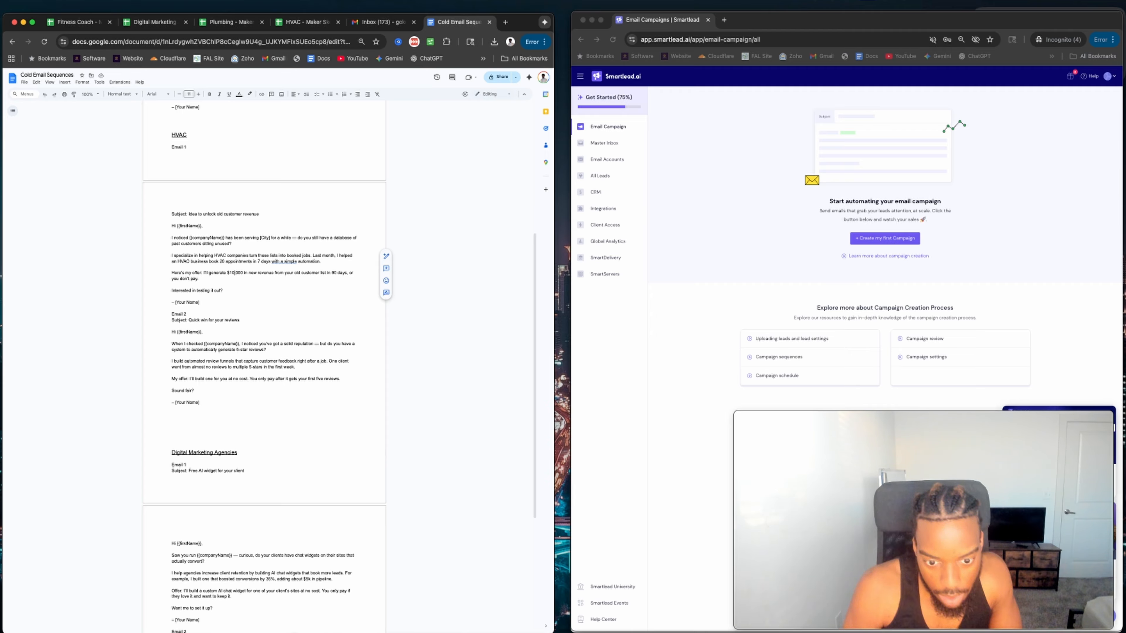
key("BackSpace")
key("BackSpace")
key("BackSpace")
type("5")
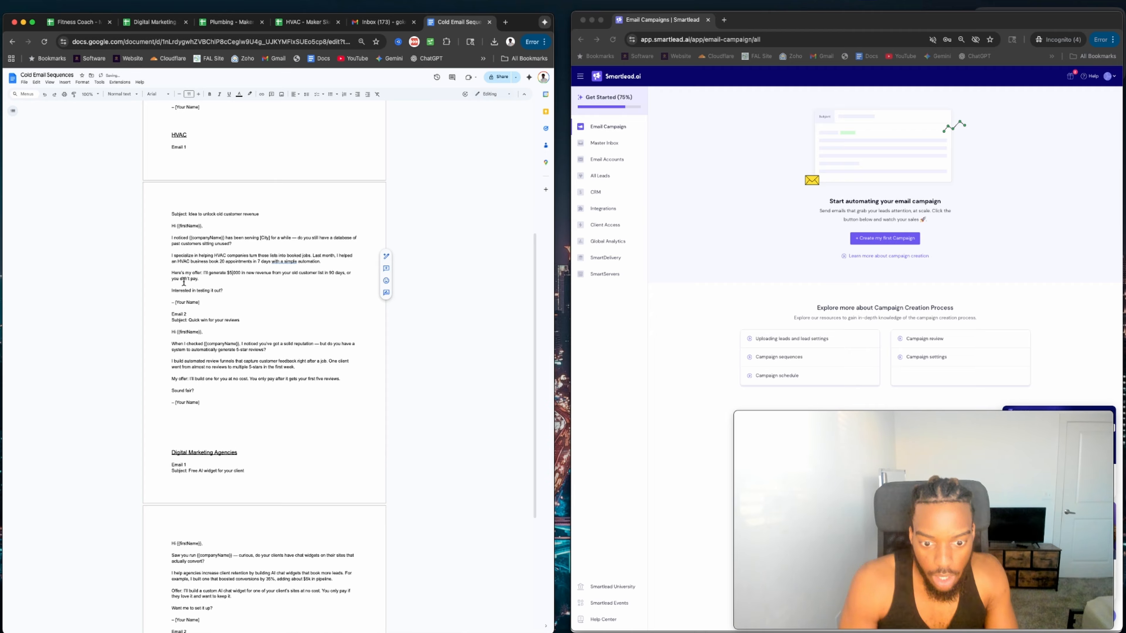
left_click_drag(207, 273, 337, 267)
left_click(300, 278)
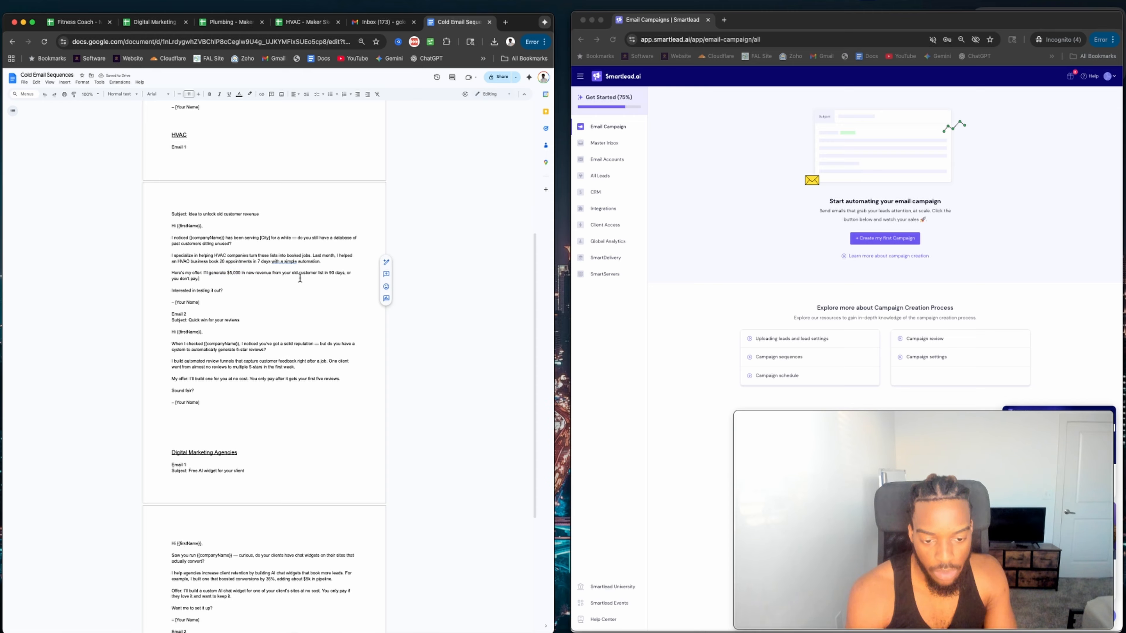
left_click(331, 274)
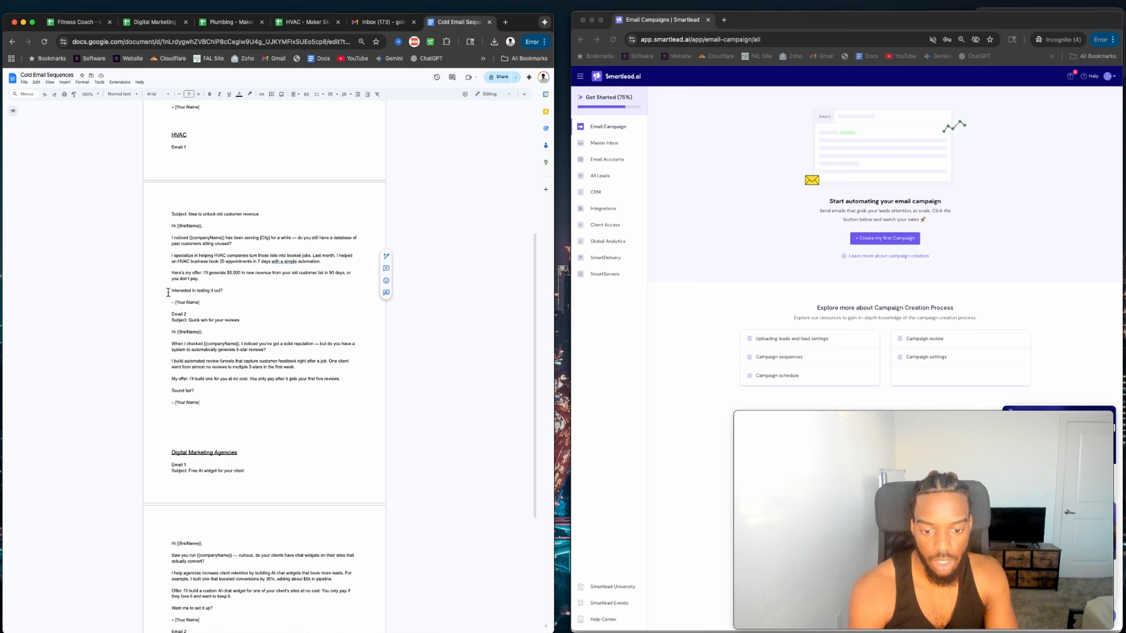
Highlight HVAC Email 1 from 'Hi {{firstName}},' to '– [Your Name]' in yellow.
left_click_drag(205, 304, 164, 225)
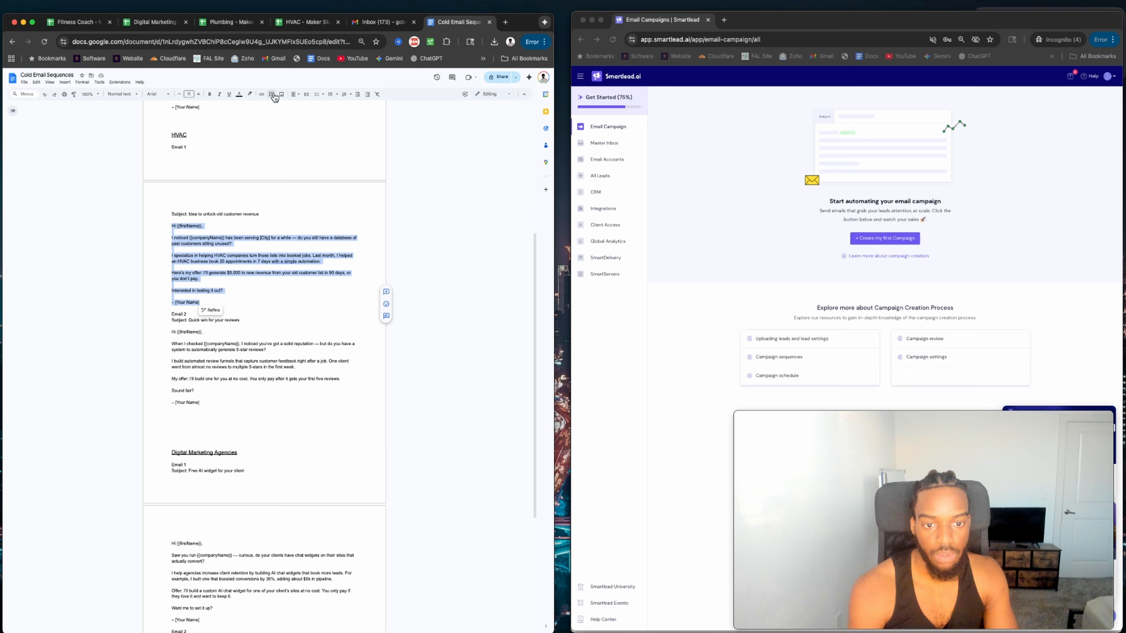
left_click(249, 94)
left_click(268, 122)
left_click(216, 238)
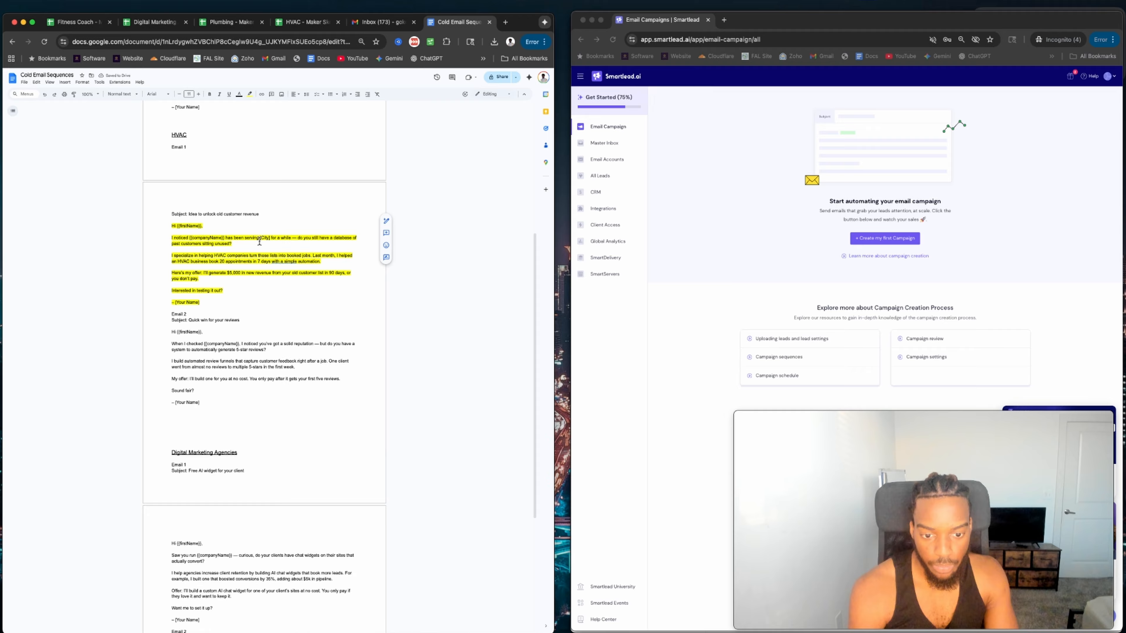
Review the 'I noticed {{companyName}}' paragraph and the opening of HVAC Email 2.
left_click_drag(169, 239, 250, 242)
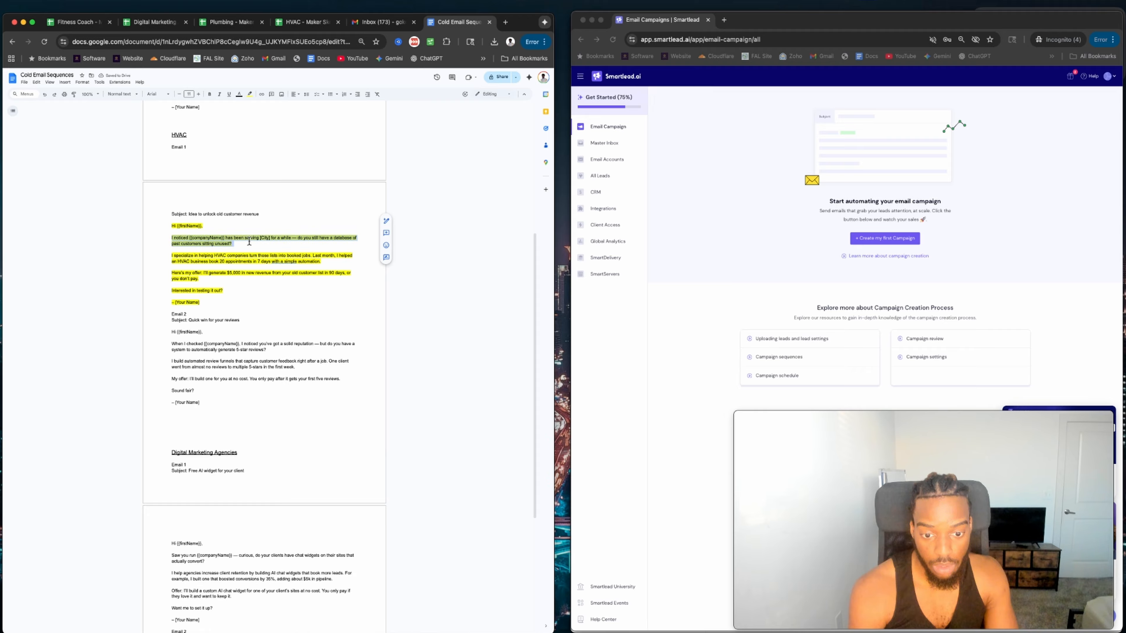
left_click(223, 243)
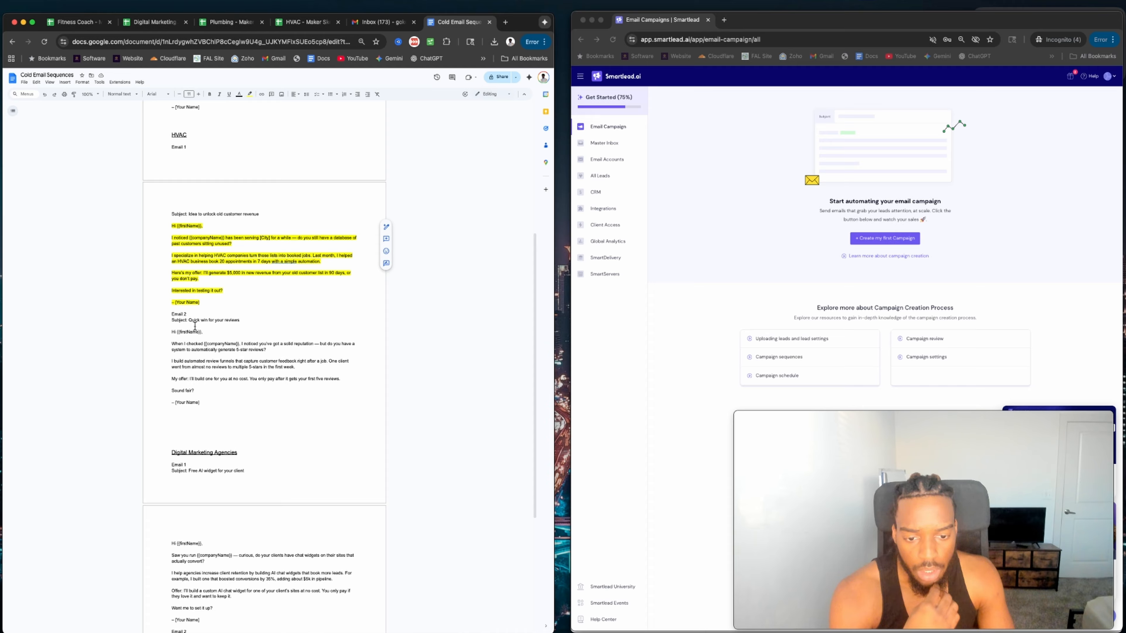
scroll(197, 326, "down", 4)
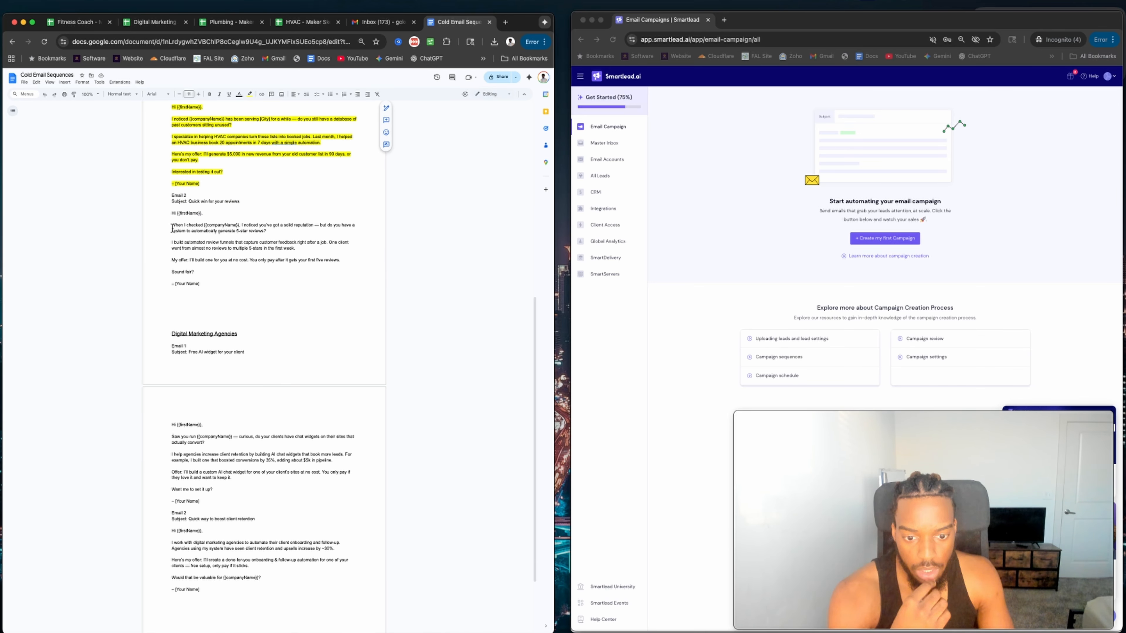
left_click_drag(173, 227, 297, 252)
left_click(223, 250)
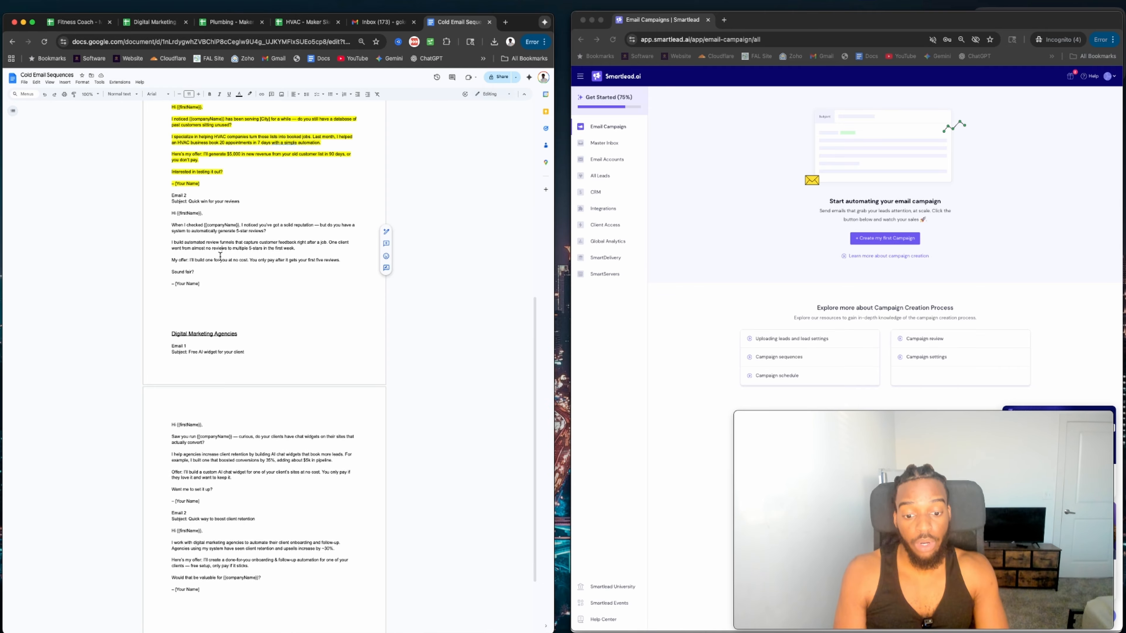
scroll(220, 256, "up", 10)
scroll(193, 155, "down", 10)
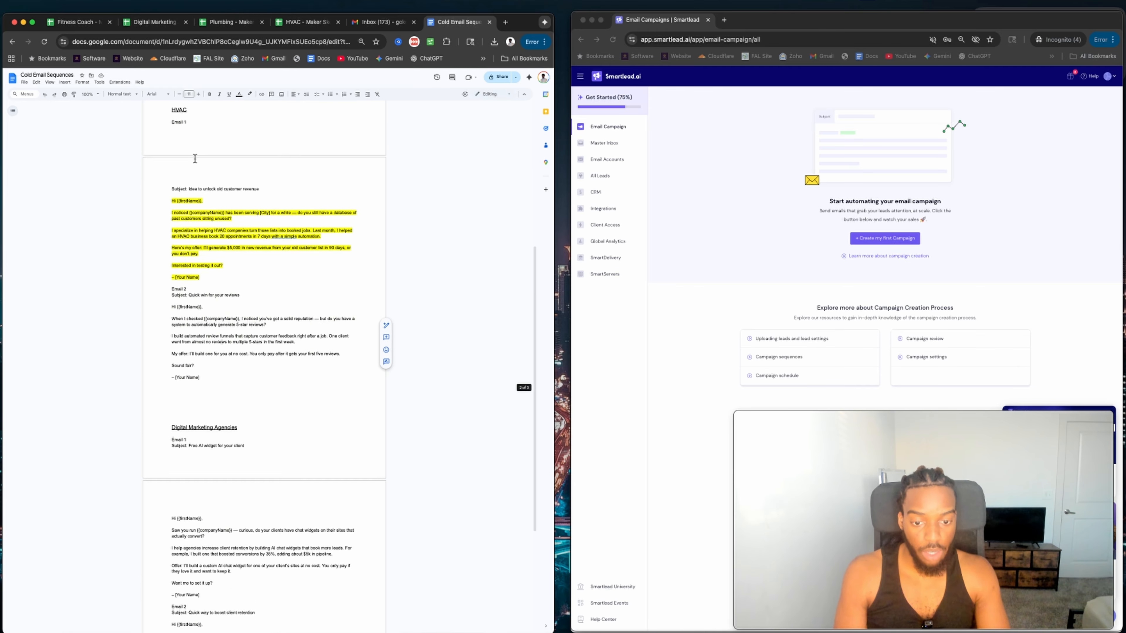
scroll(227, 298, "up", 3)
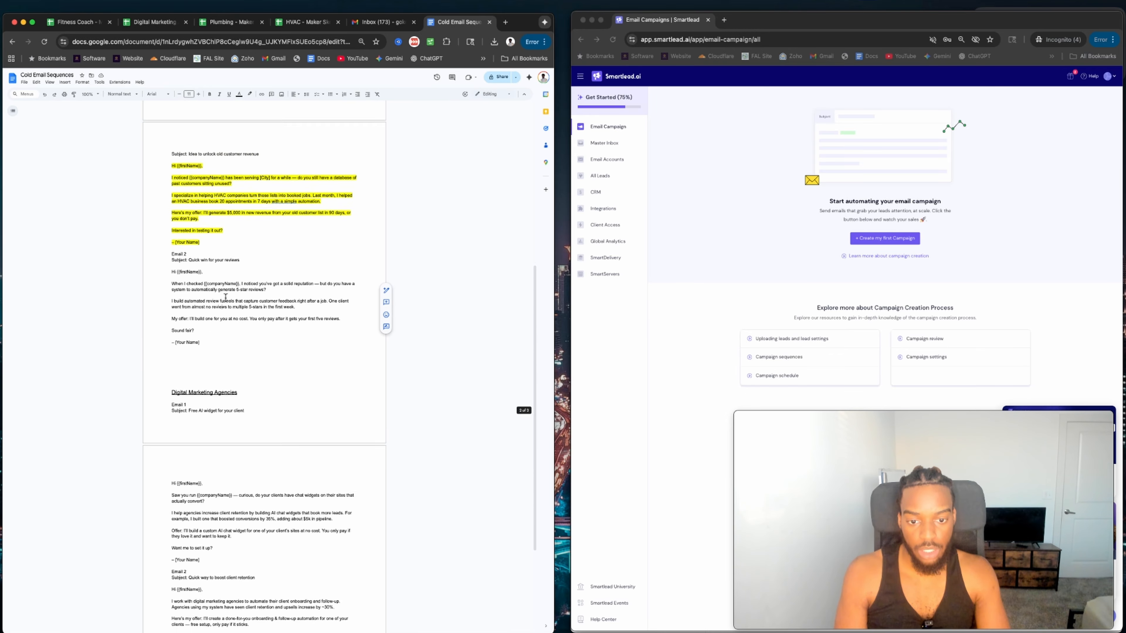
scroll(197, 457, "up", 8)
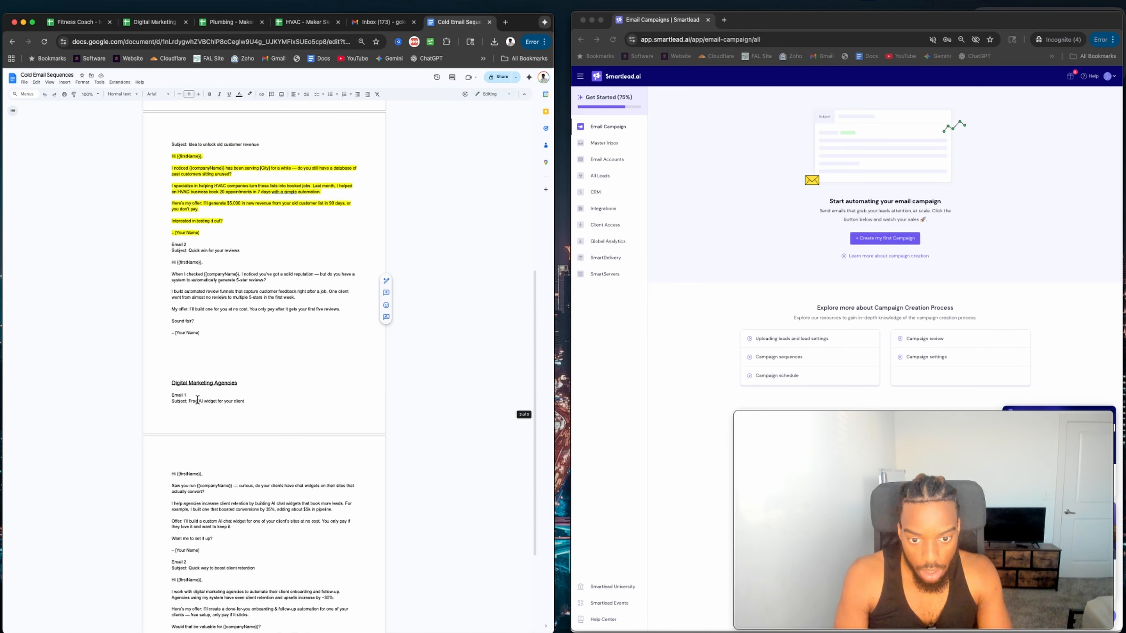
scroll(187, 328, "up", 3)
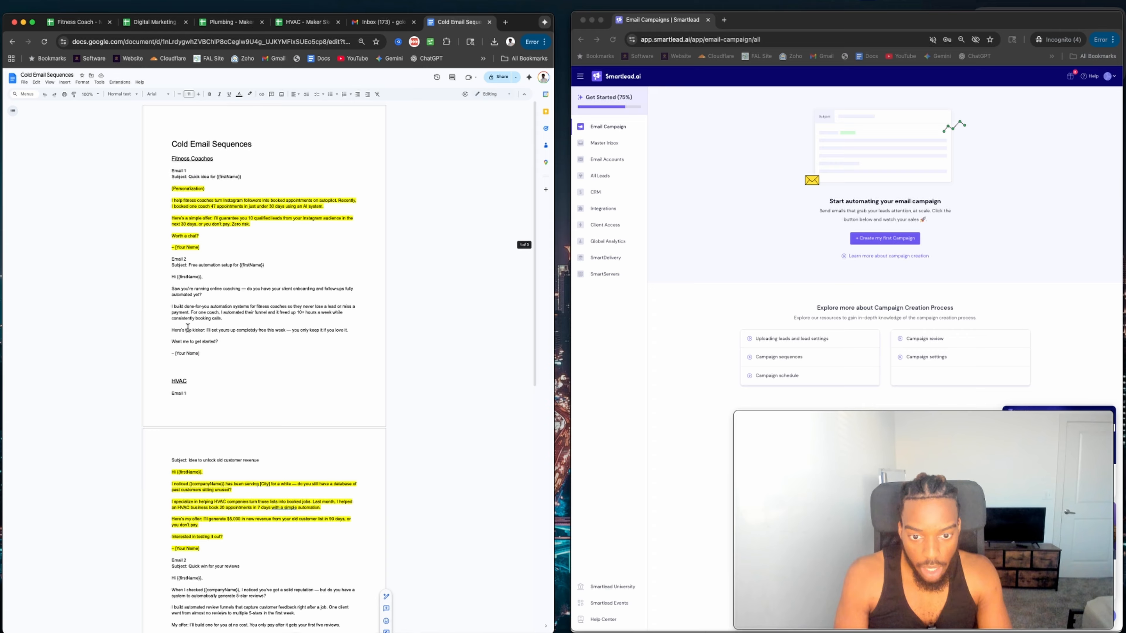
scroll(187, 335, "down", 8)
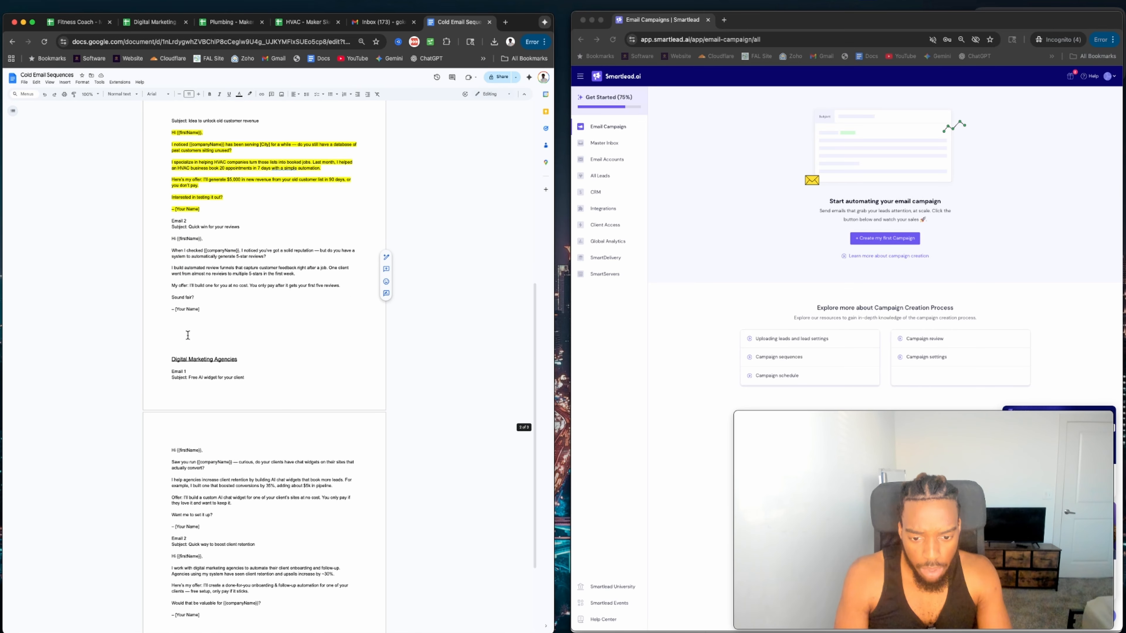
scroll(187, 335, "down", 2)
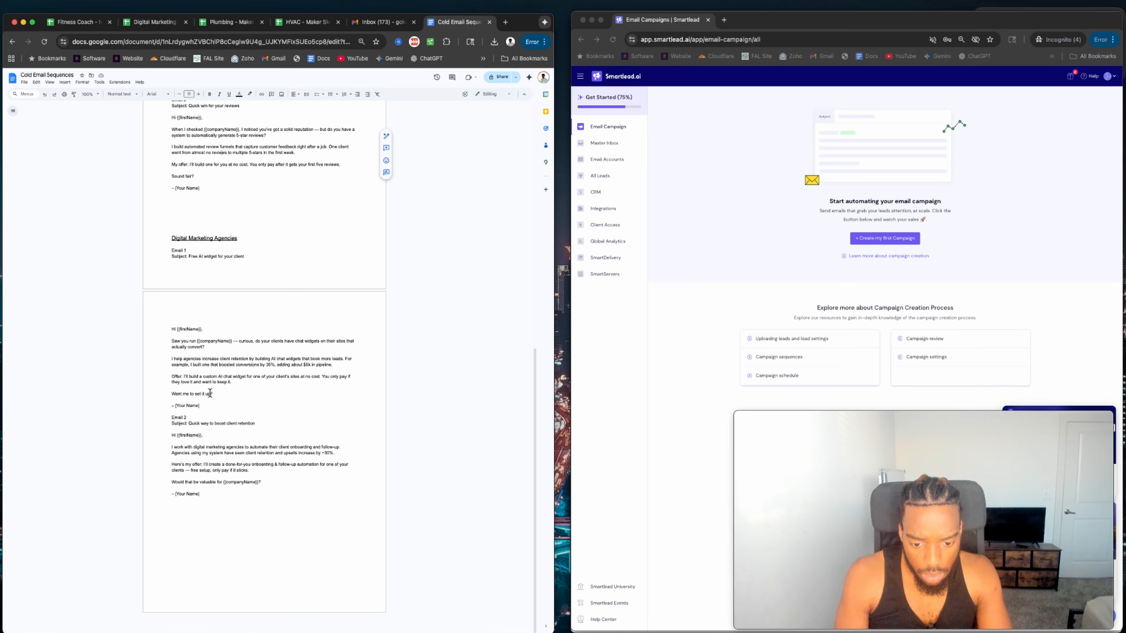
scroll(188, 338, "up", 6)
scroll(210, 393, "down", 1)
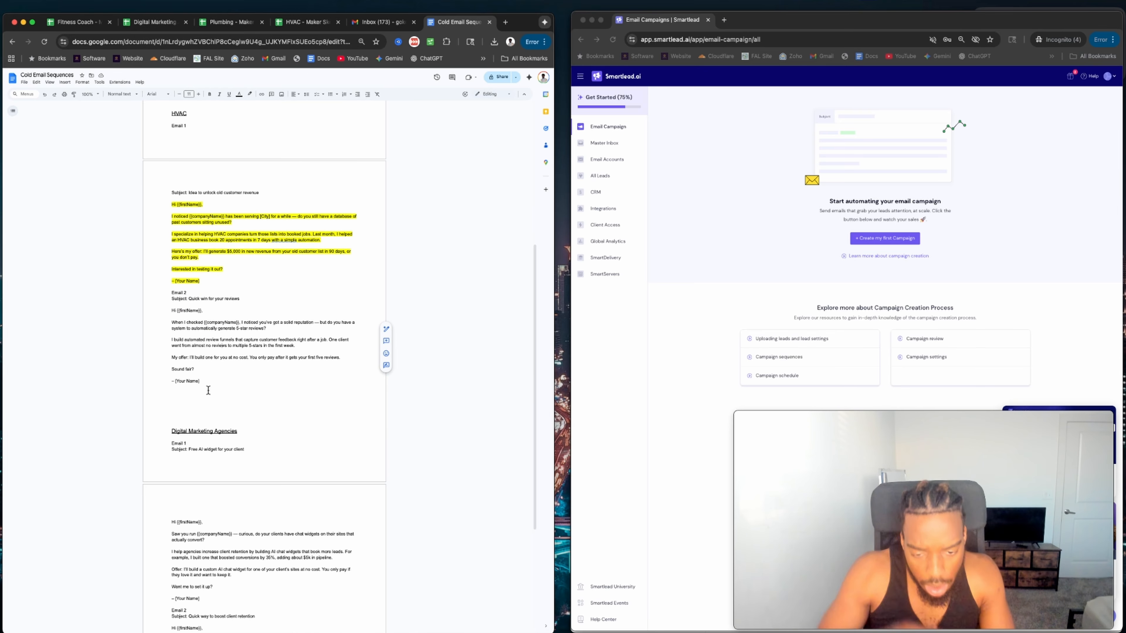
scroll(209, 389, "down", 4)
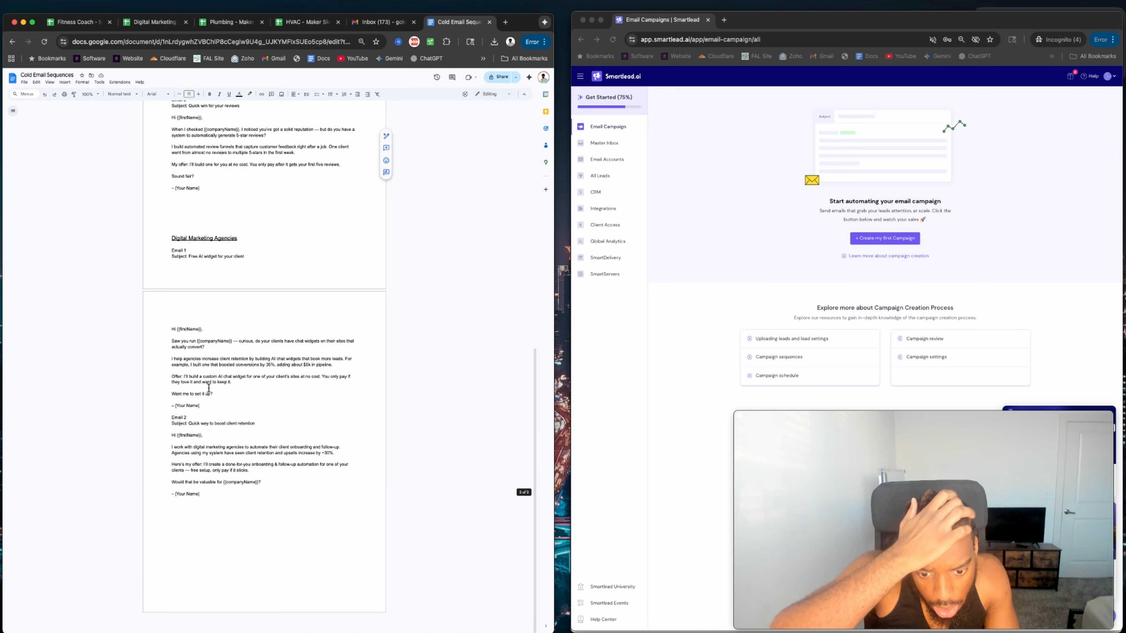
scroll(208, 388, "up", 4)
scroll(208, 388, "up", 1)
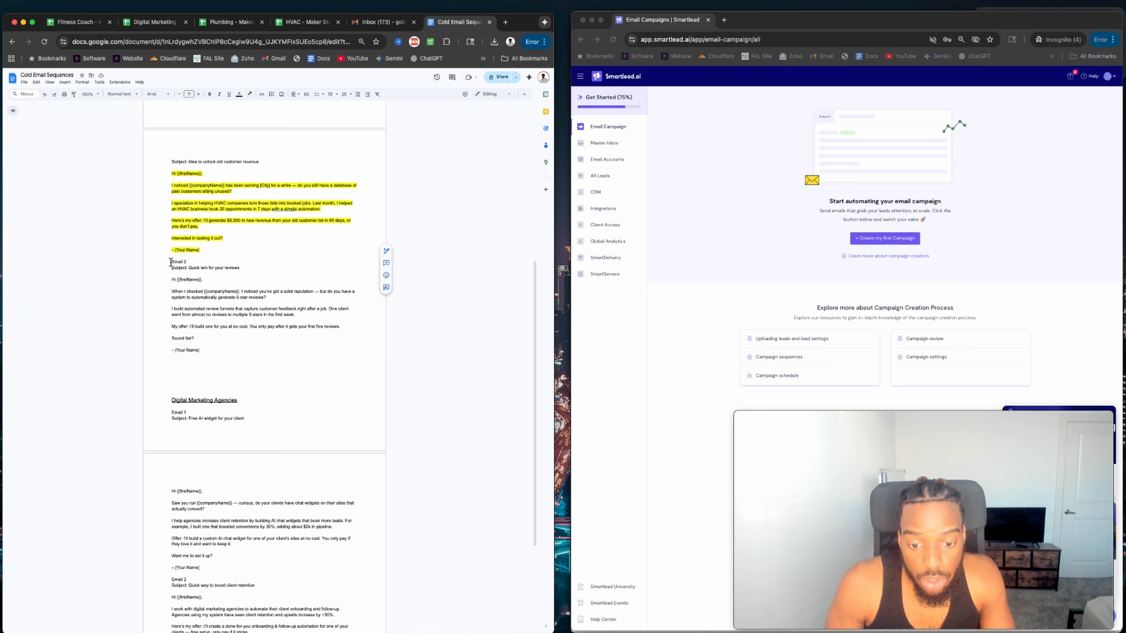
left_click_drag(170, 262, 235, 338)
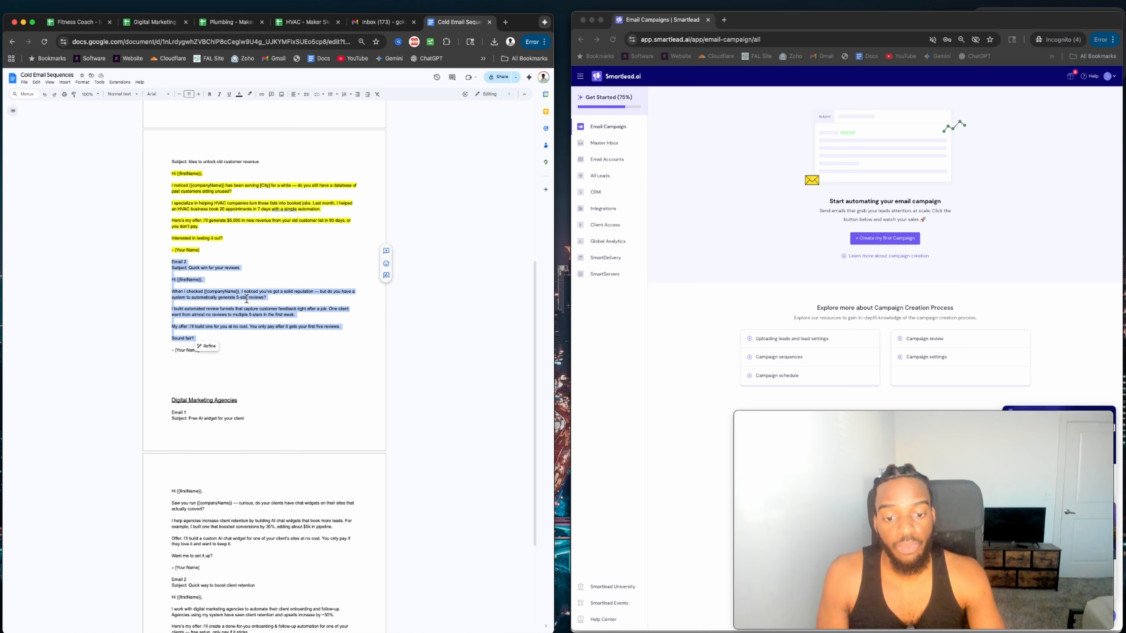
scroll(246, 300, "up", 9)
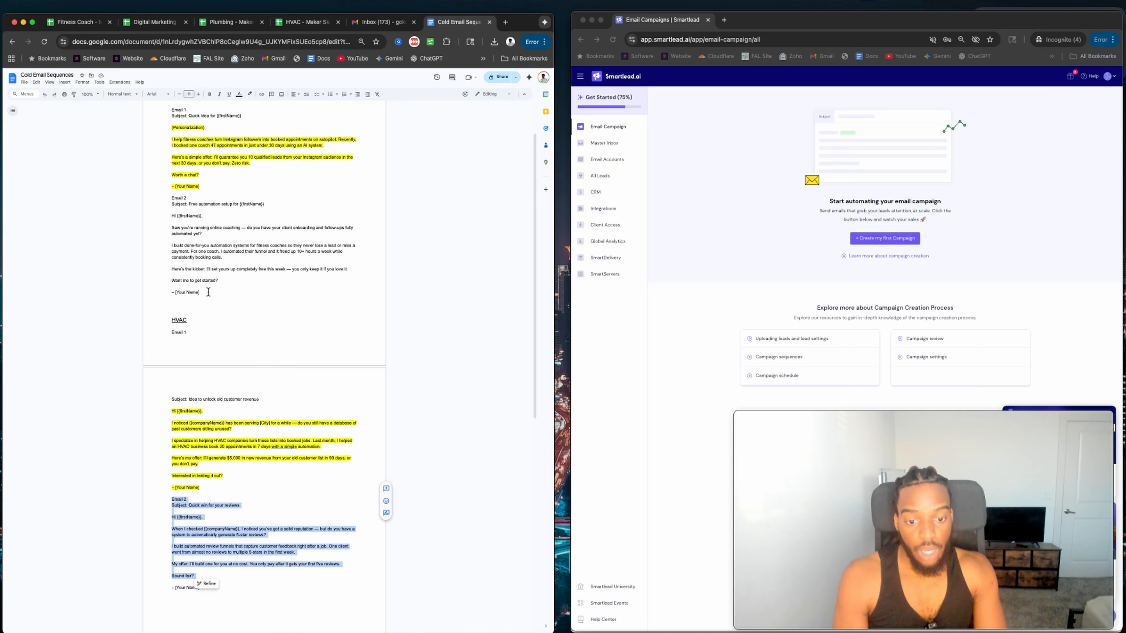
scroll(204, 306, "down", 4)
left_click(192, 323)
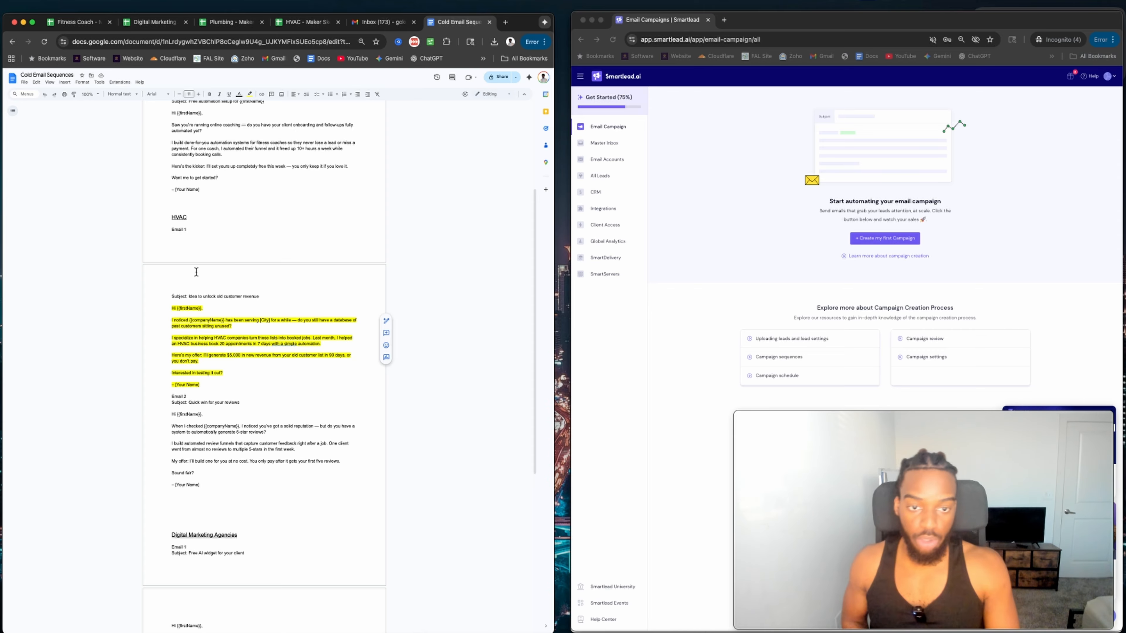
scroll(251, 257, "down", 5)
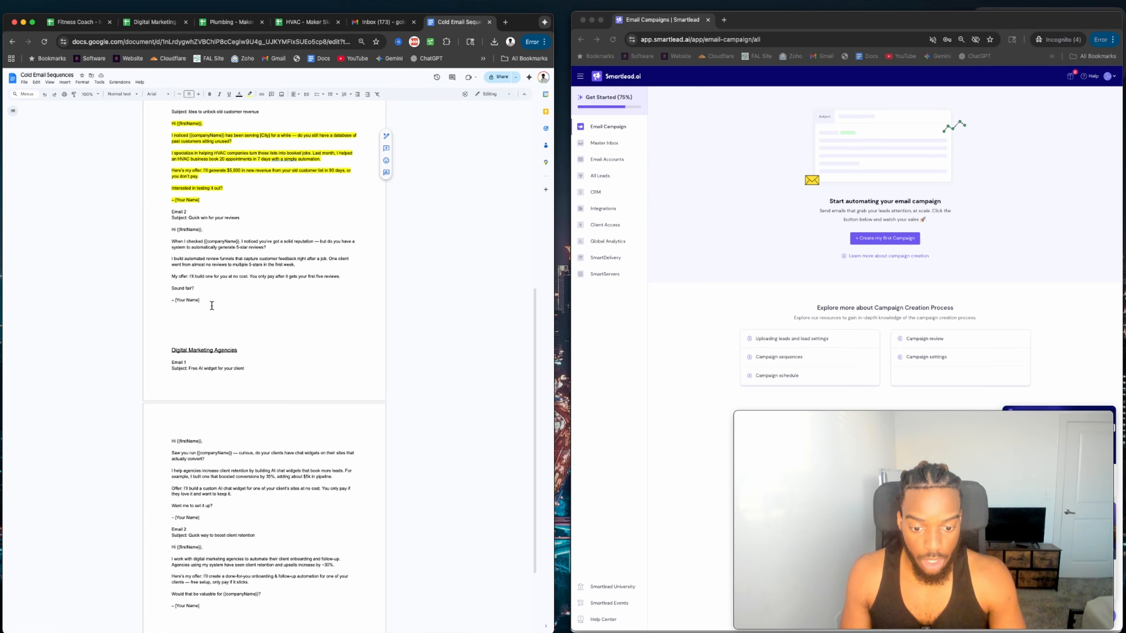
scroll(199, 355, "up", 2)
scroll(193, 428, "down", 7)
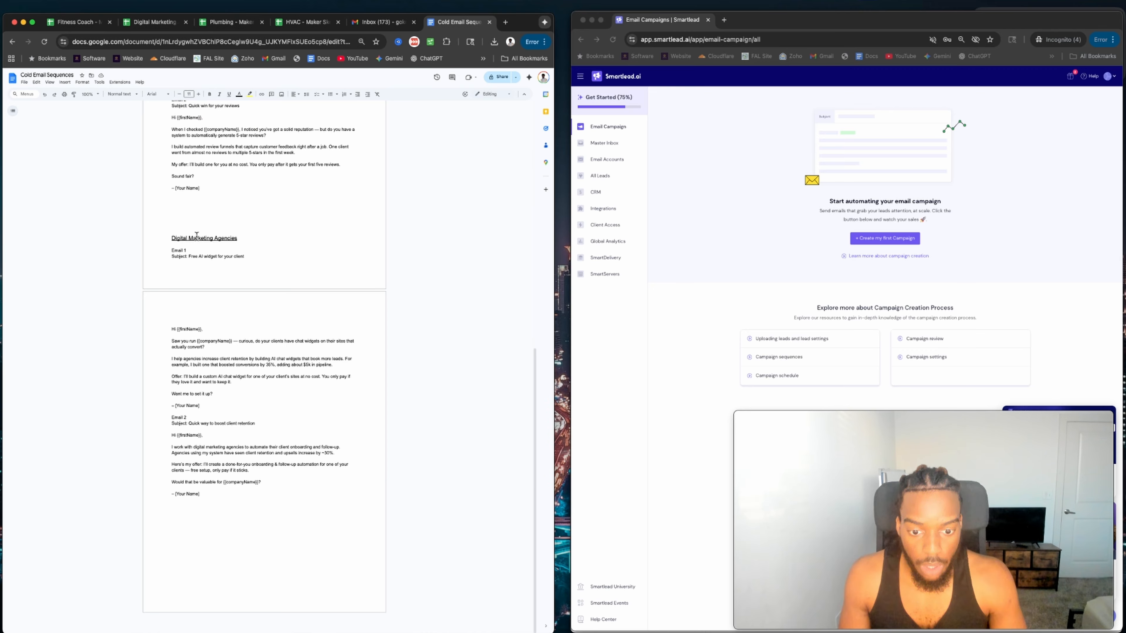
Duplicate the Digital Marketing Agencies heading and move the reviews follow-up email under it.
triple_click(197, 236)
key("ctrl+c")
left_click(174, 507)
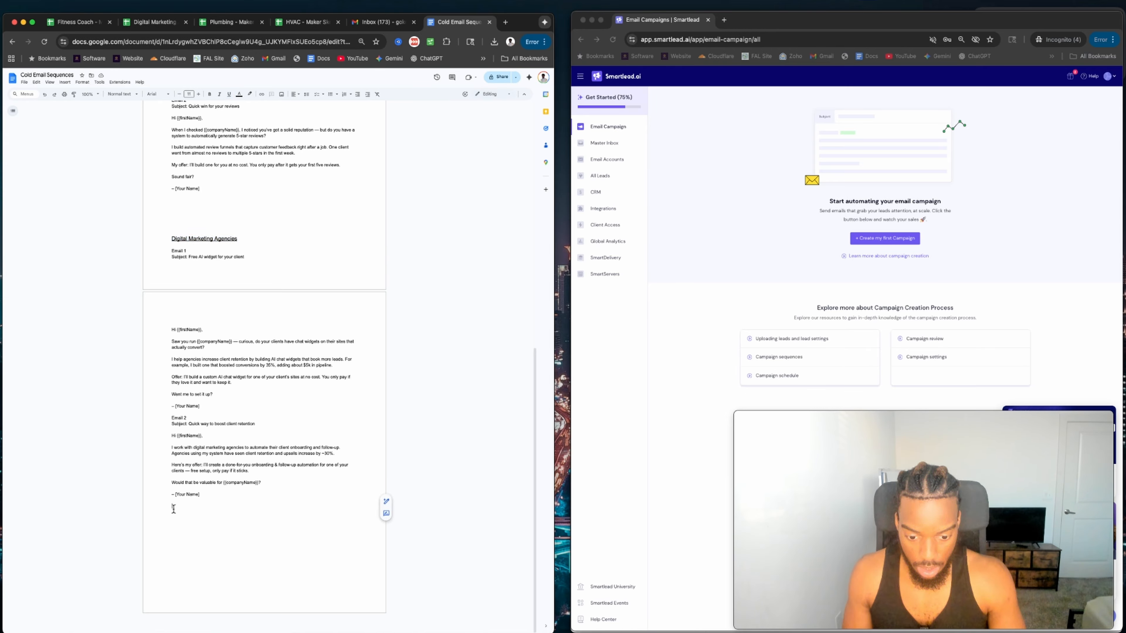
key("ctrl+v")
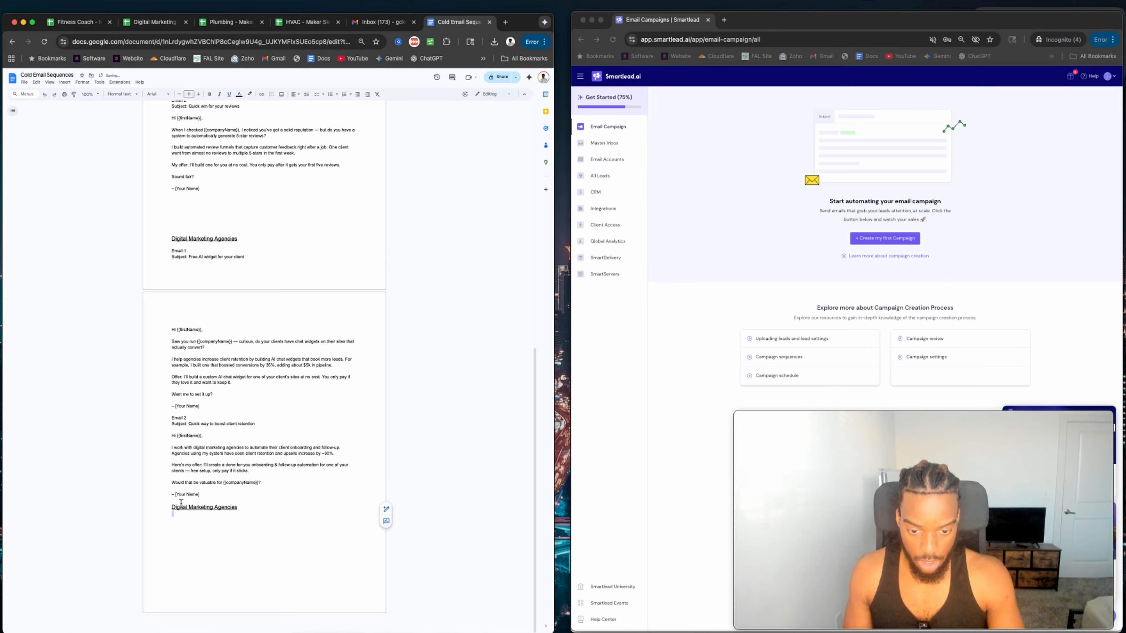
scroll(206, 322, "up", 5)
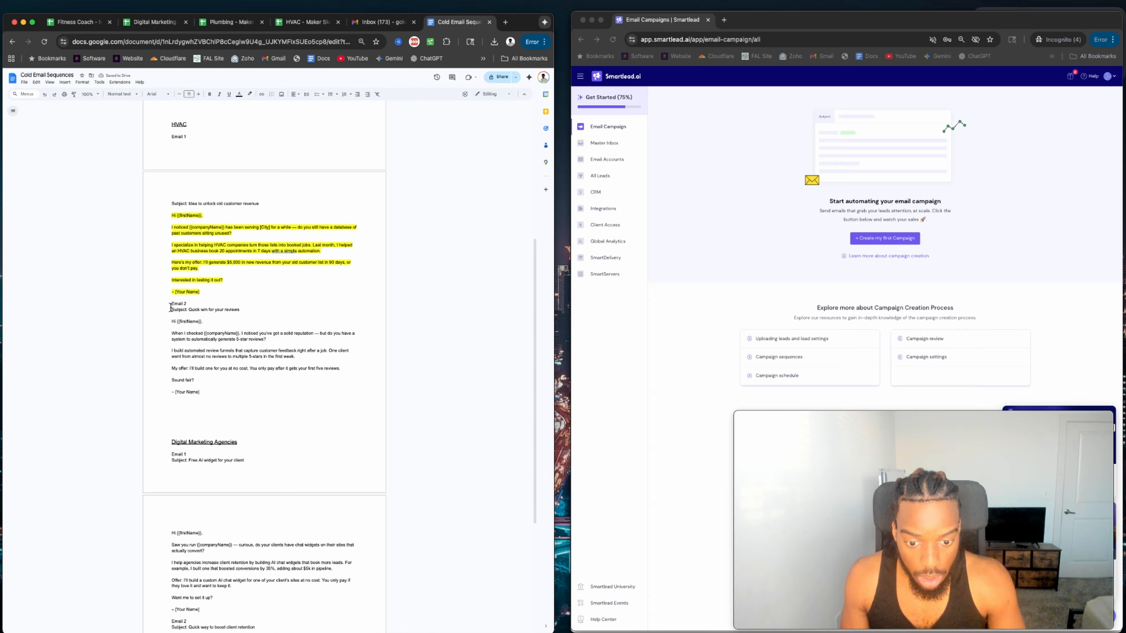
left_click_drag(170, 305, 221, 397)
key("cmd+c")
key("BackSpace")
scroll(232, 376, "down", 5)
left_click(180, 436)
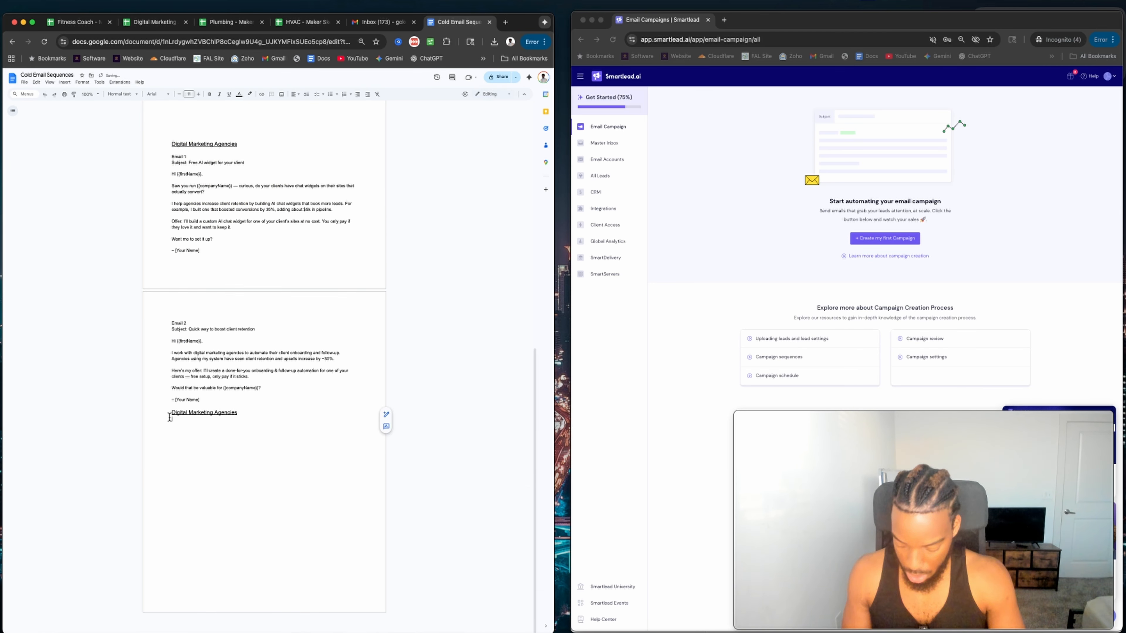
key("cmd+v")
Retitle the duplicate heading 'Plumbing' and highlight its email body in green.
double_click(180, 412)
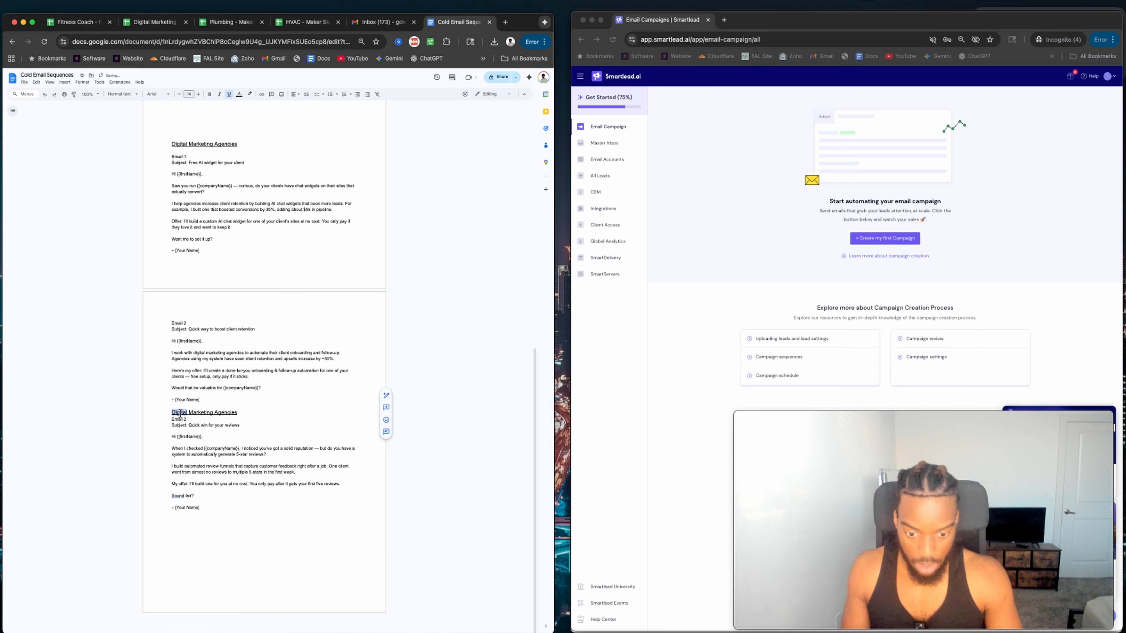
triple_click(184, 413)
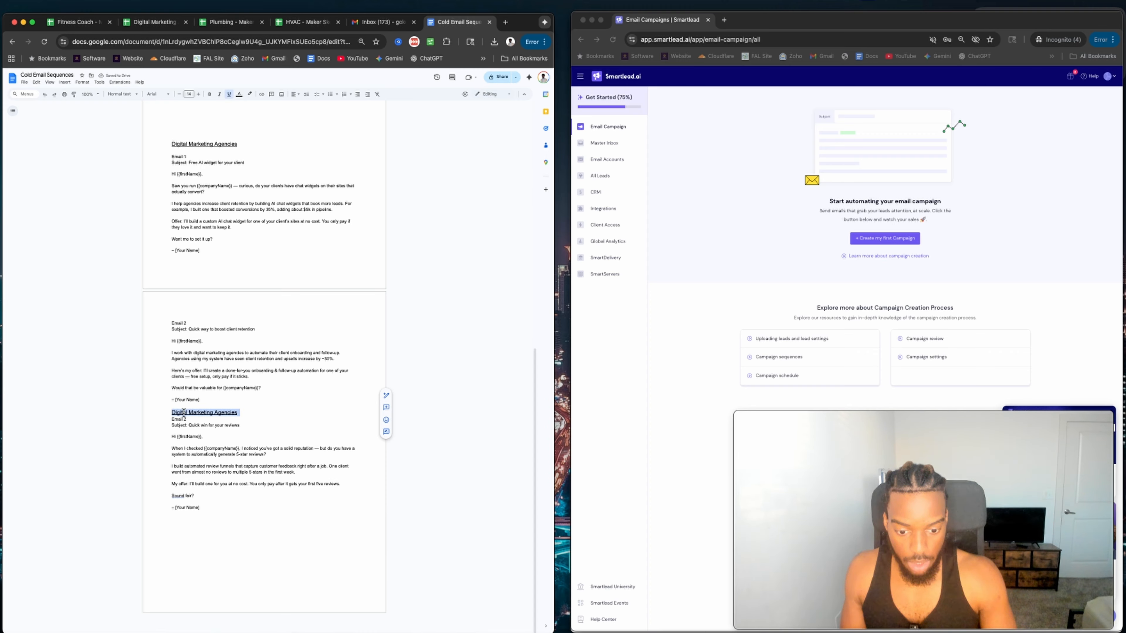
type("Pl")
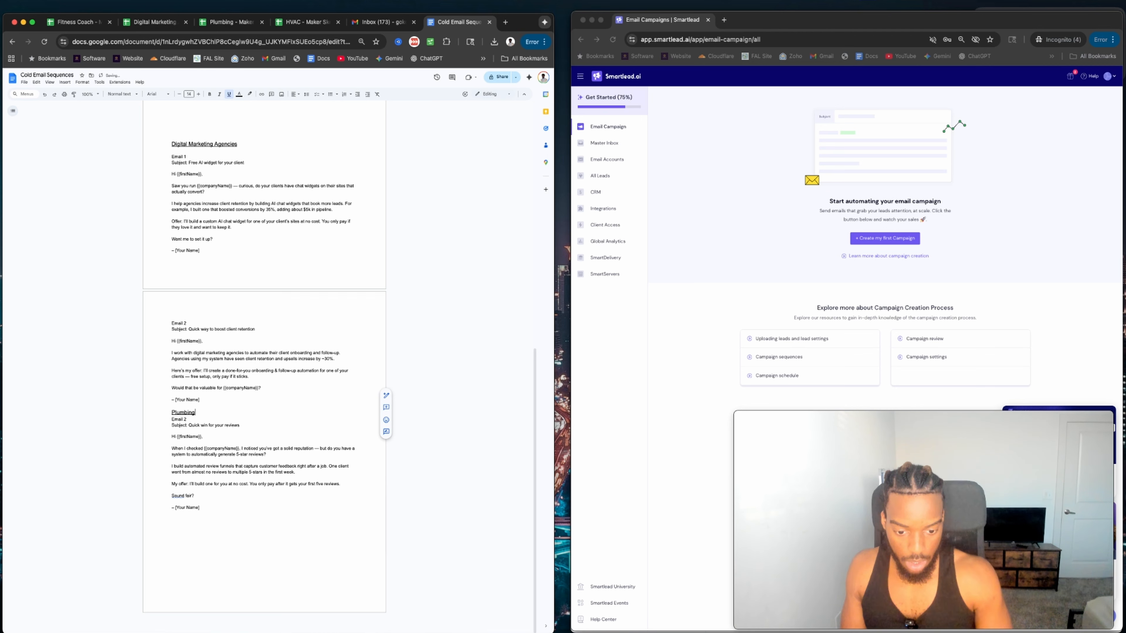
type("umbing")
left_click_drag(171, 425, 201, 508)
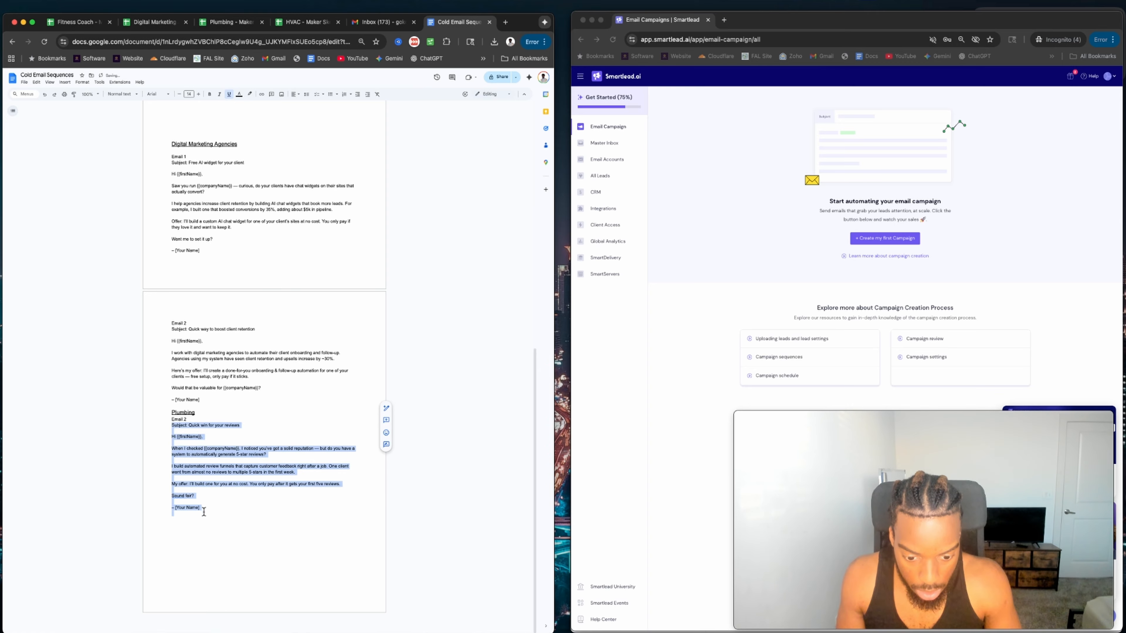
left_click(249, 94)
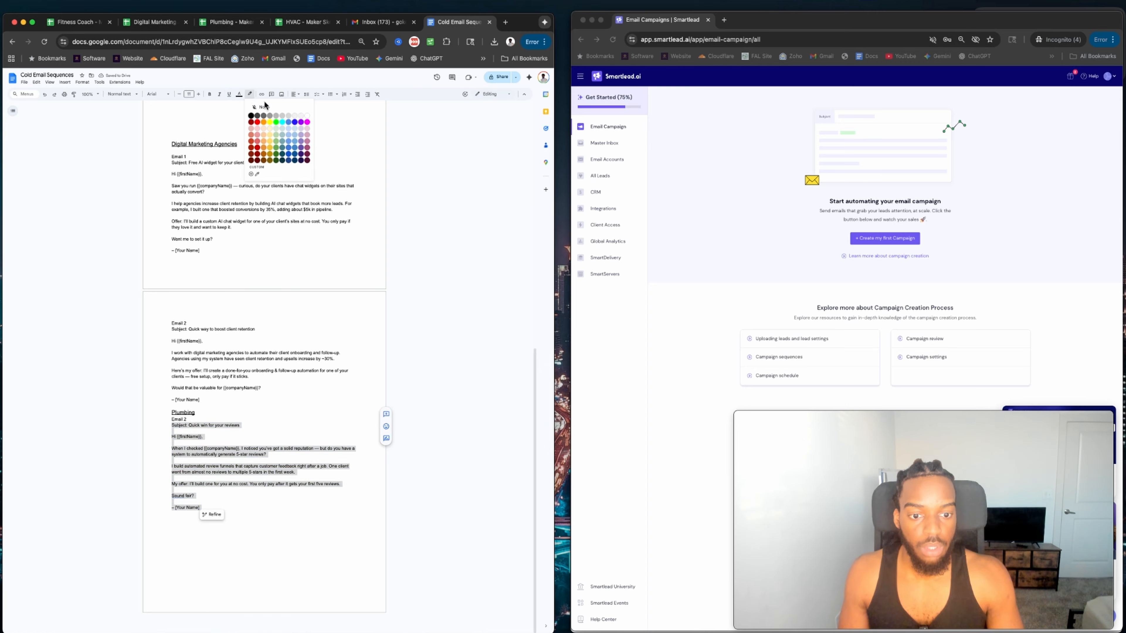
left_click(270, 121)
scroll(185, 374, "up", 2)
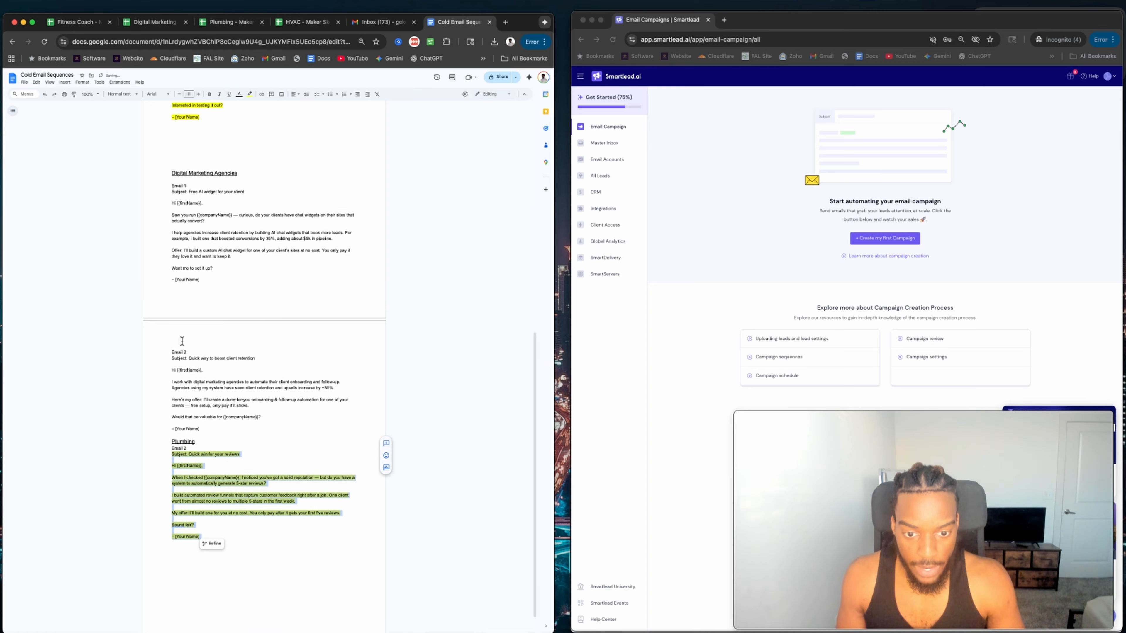
Reread the Digital Marketing Agencies email, including Email 2's opening lines and offer phrase.
scroll(186, 243, "down", 1)
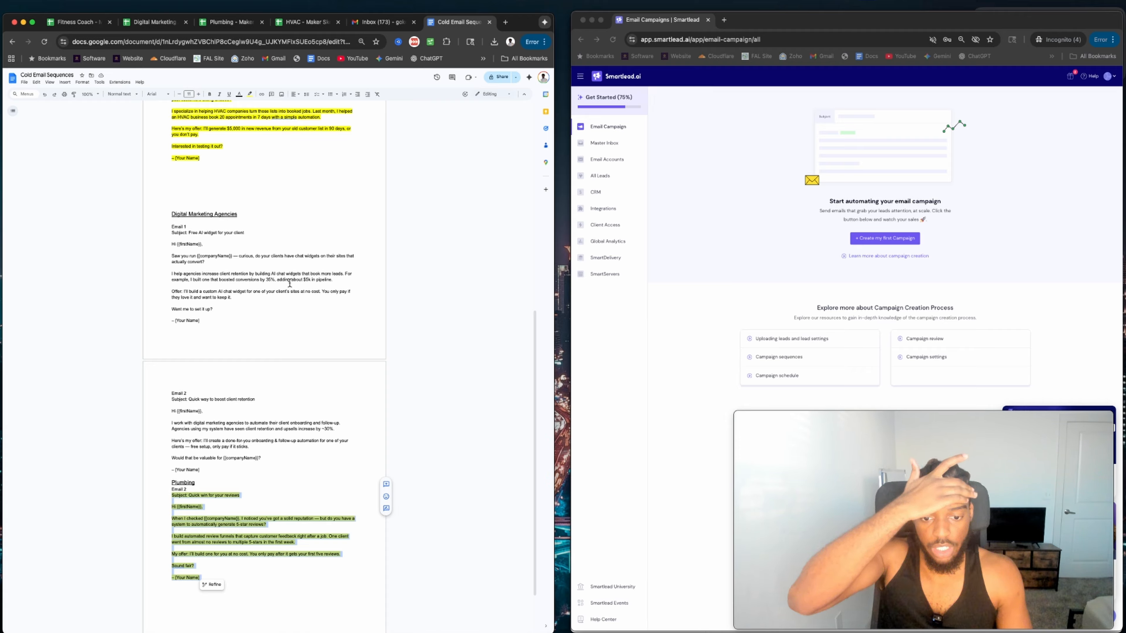
left_click_drag(211, 275, 285, 286)
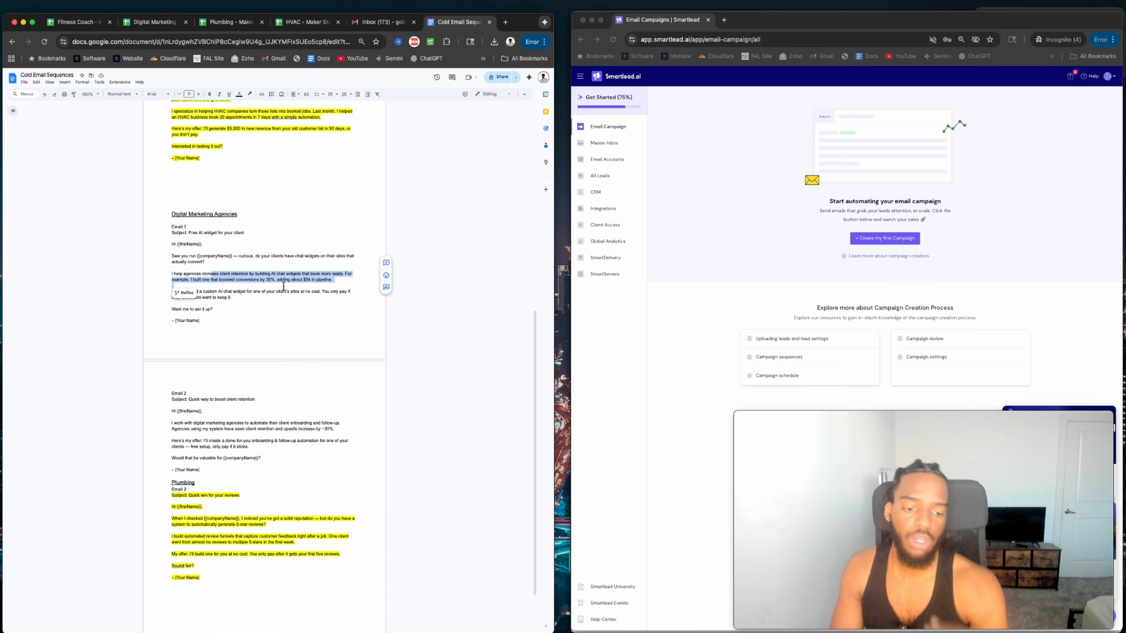
scroll(253, 291, "up", 1)
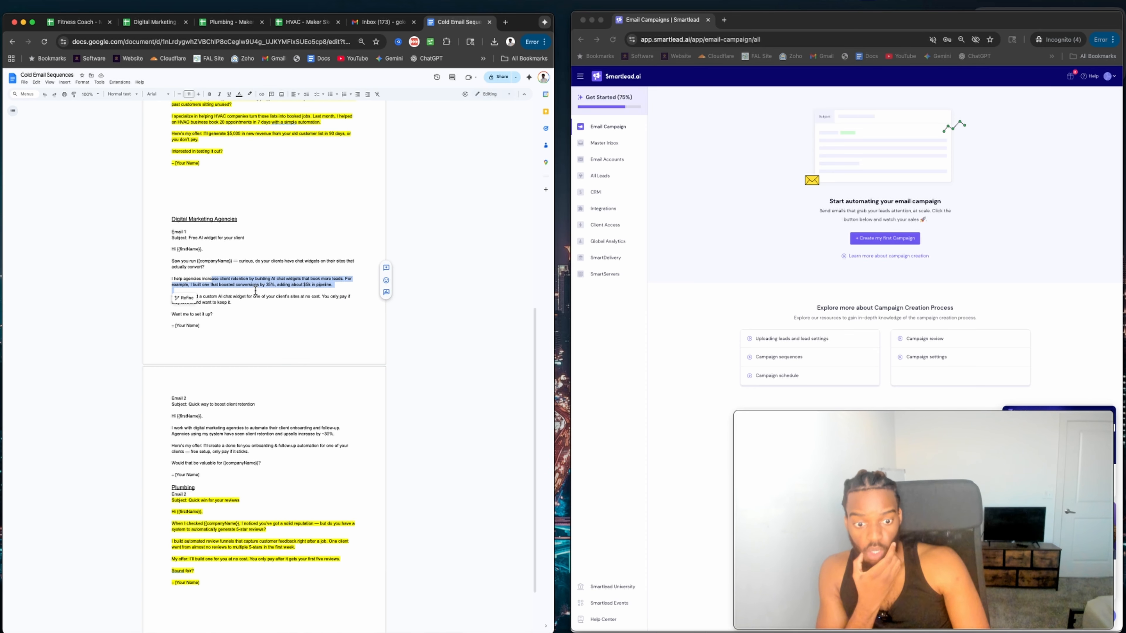
left_click(252, 293)
scroll(181, 319, "down", 3)
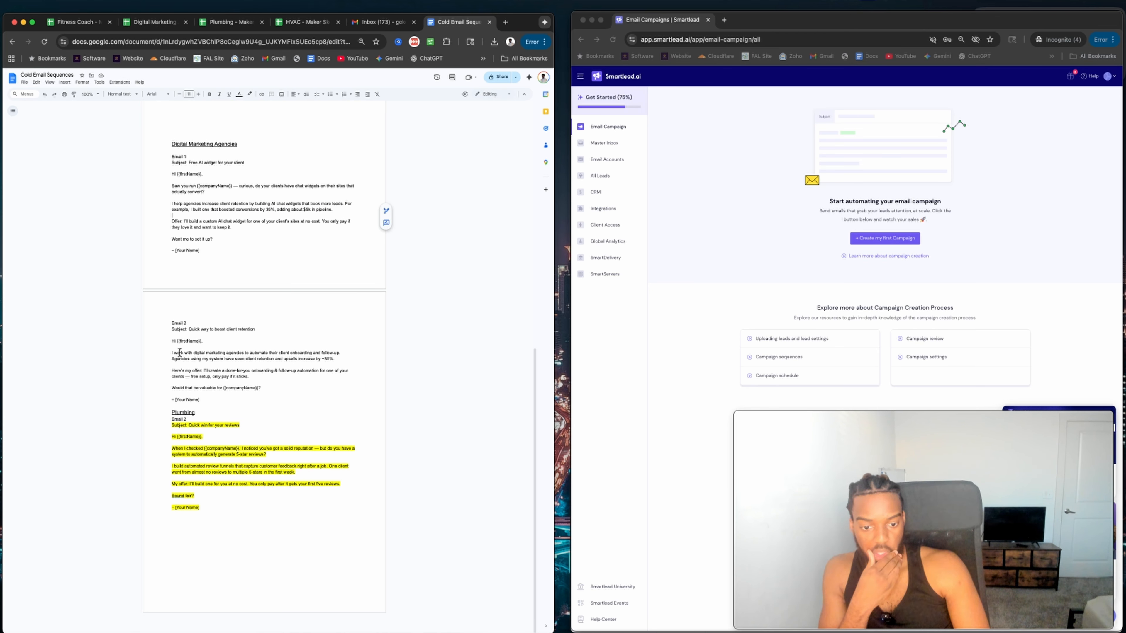
left_click_drag(176, 357, 296, 362)
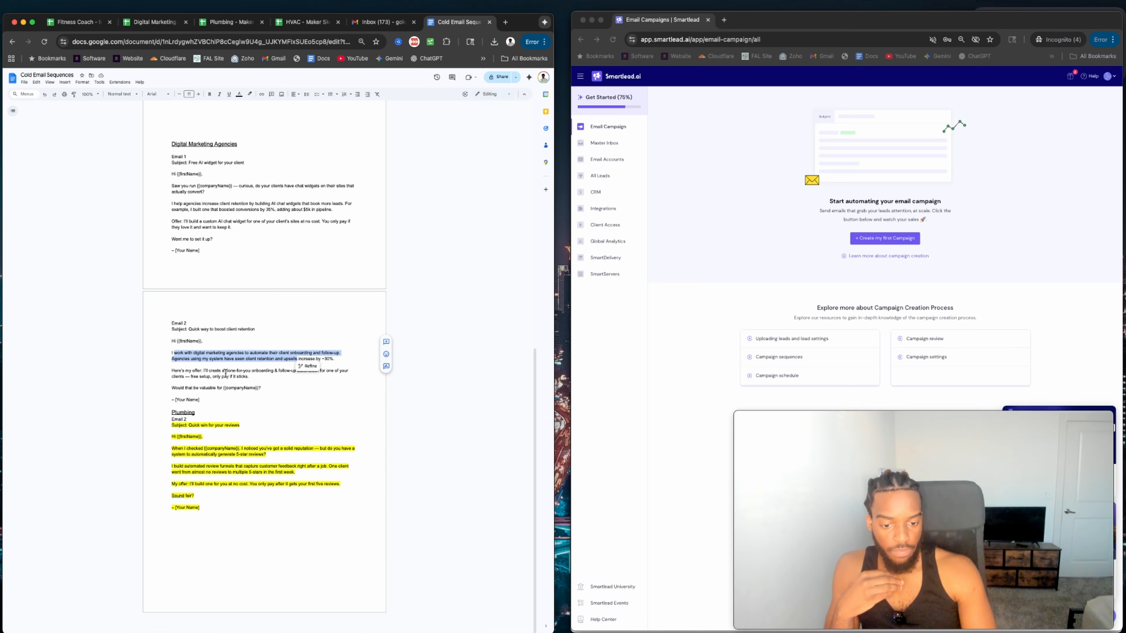
left_click(216, 376)
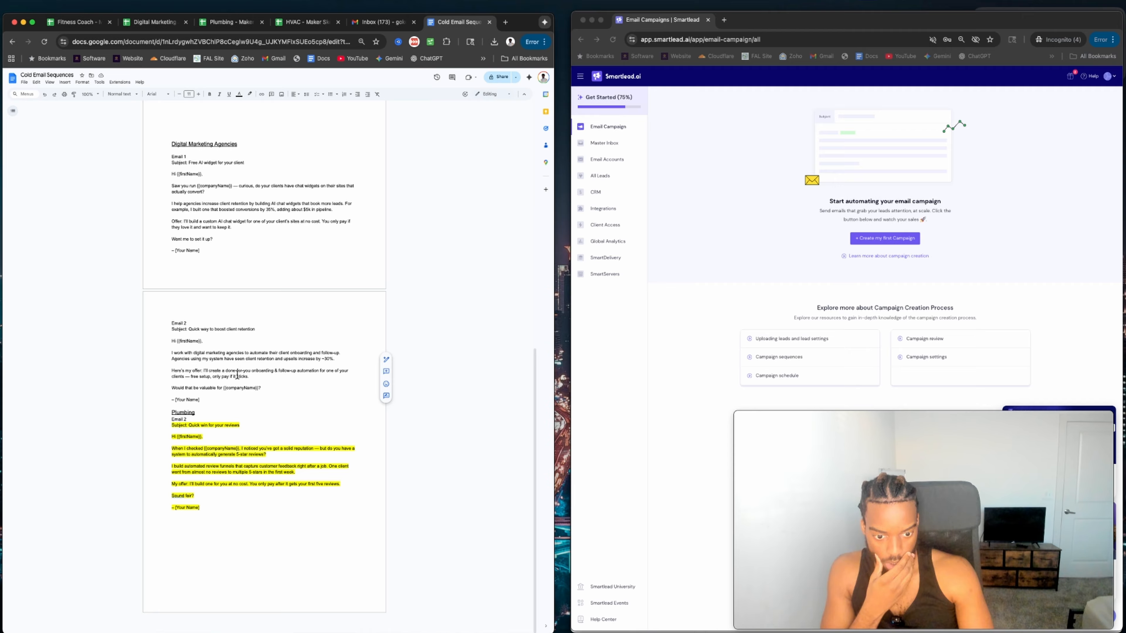
left_click_drag(209, 370, 309, 371)
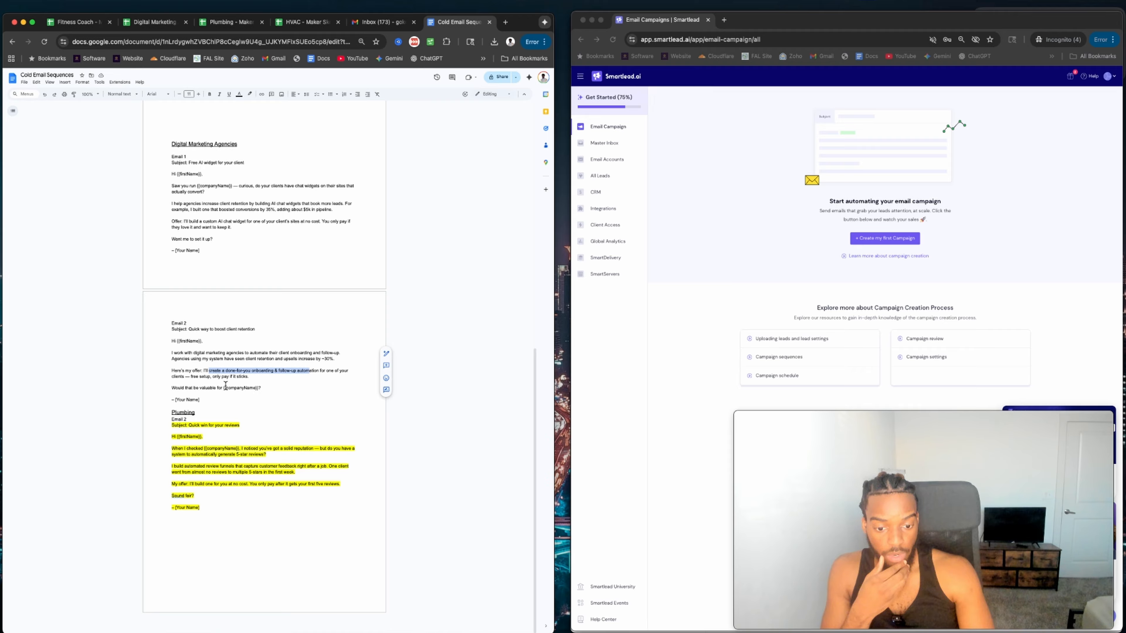
left_click(252, 383)
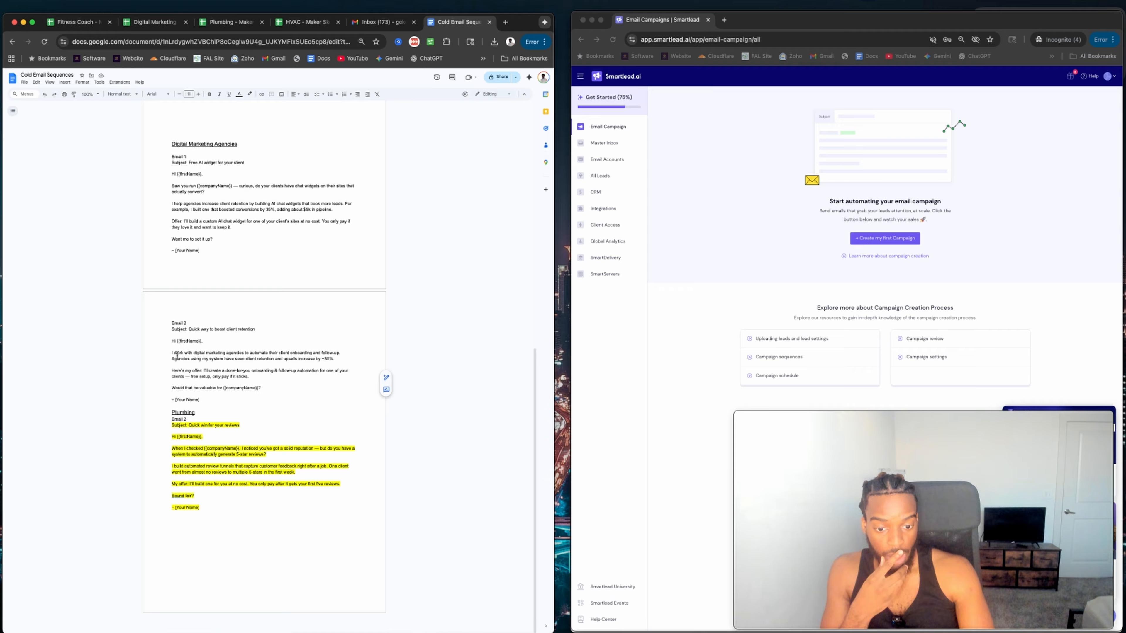
left_click_drag(177, 354, 324, 358)
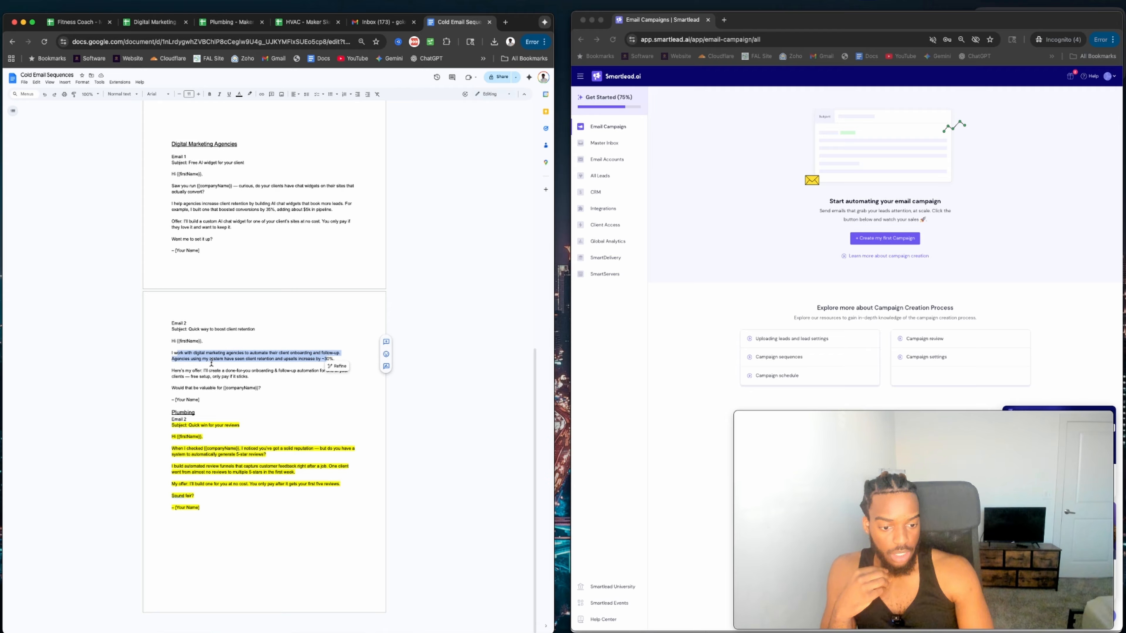
left_click(188, 365)
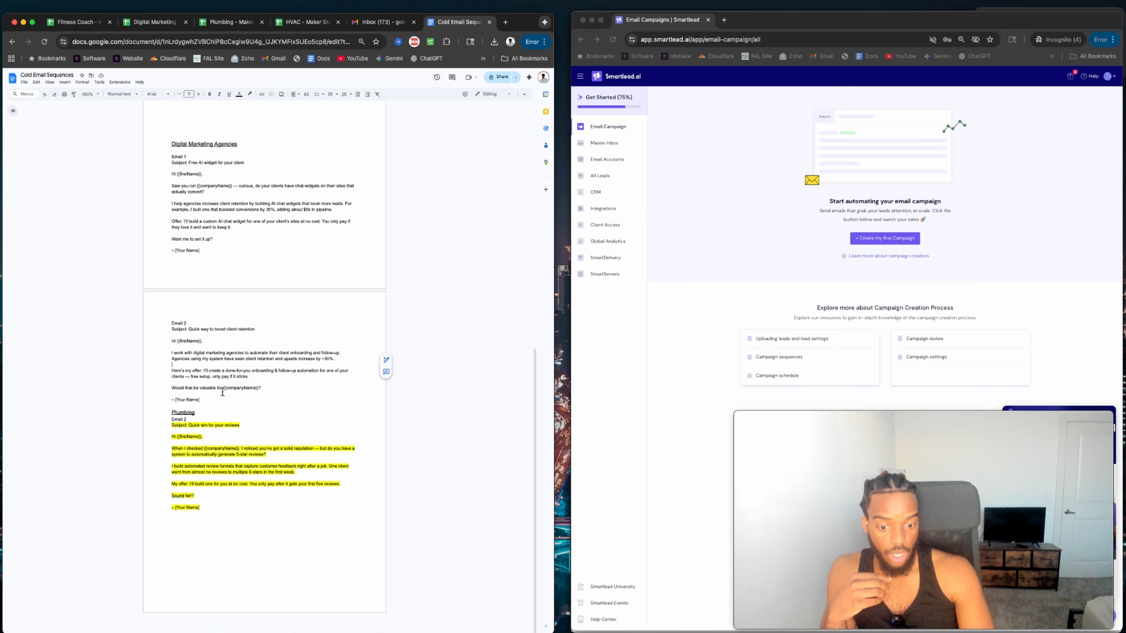
Highlight the whole 'Quick way to boost client retention' Email 2 in yellow.
left_click_drag(204, 402, 171, 323)
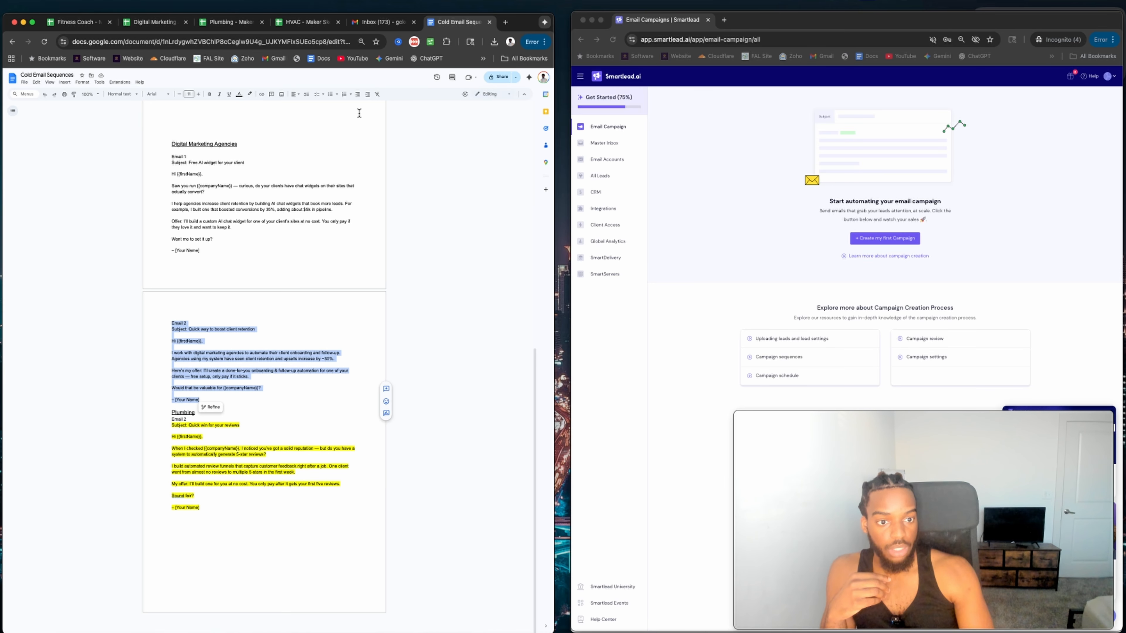
left_click(250, 94)
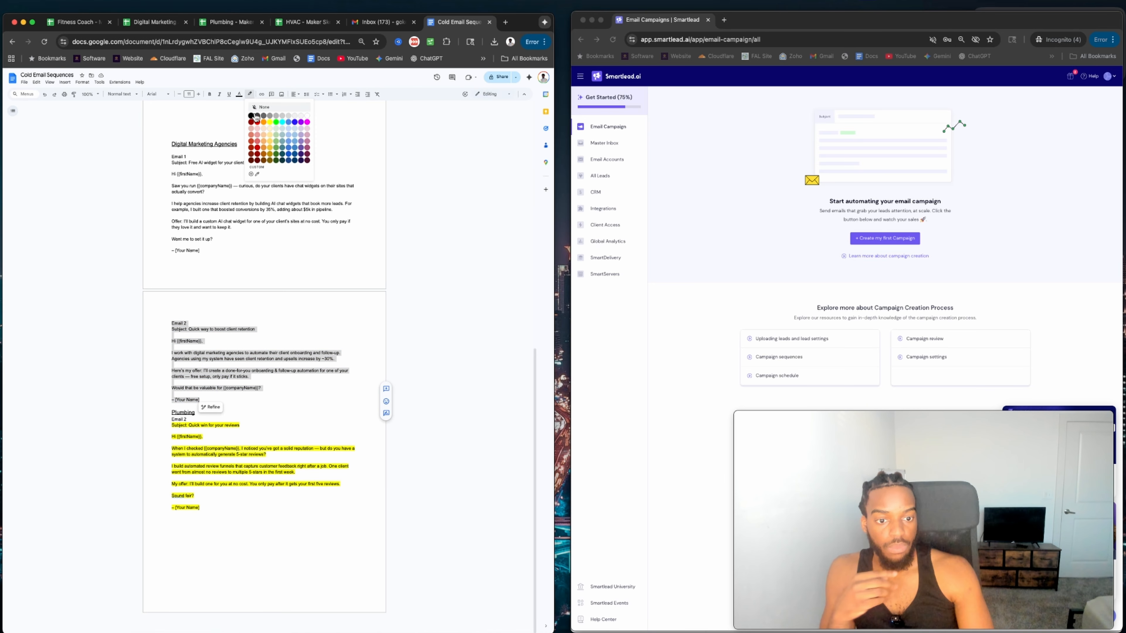
left_click(265, 126)
left_click(293, 401)
scroll(290, 399, "up", 5)
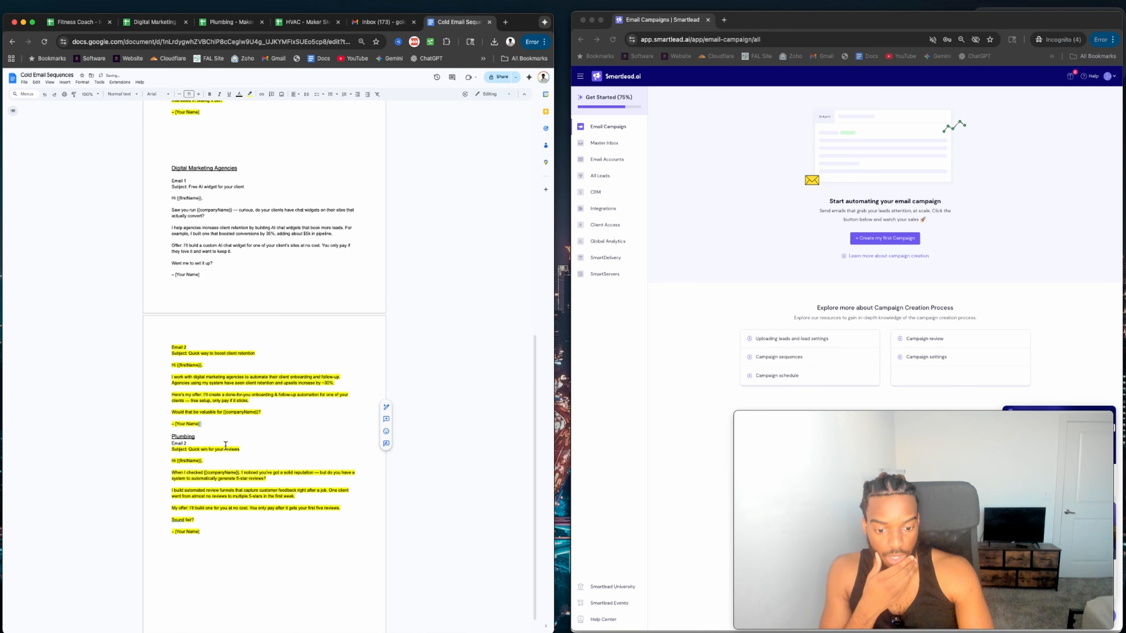
scroll(220, 396, "up", 12)
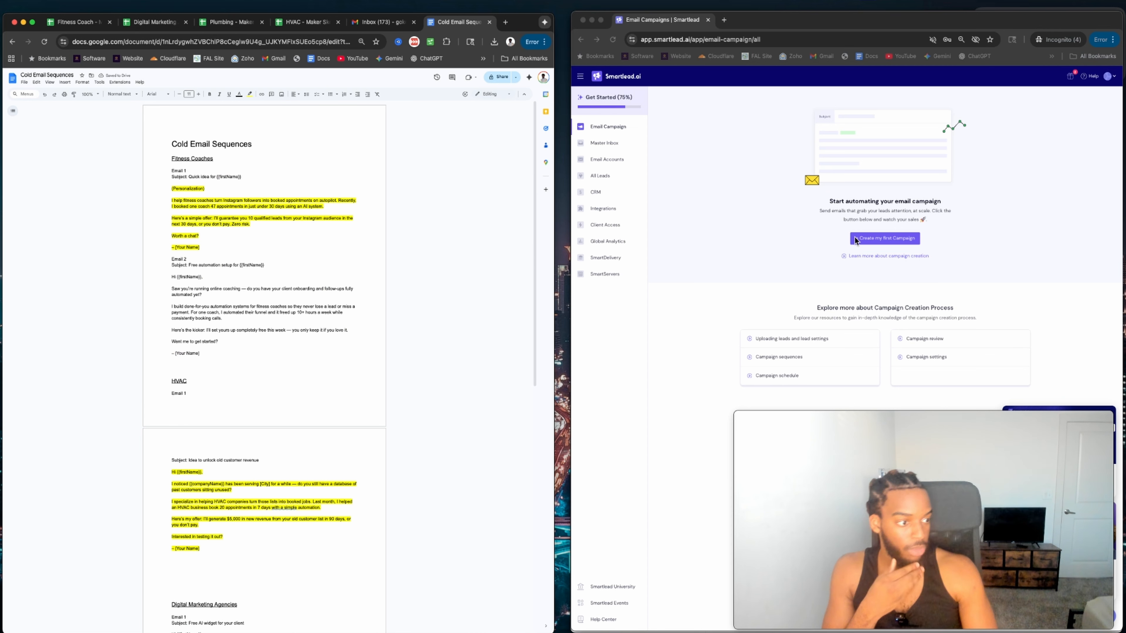
Create a new campaign with the 305 fitness coach leads and close the File Summary.
left_click(901, 244)
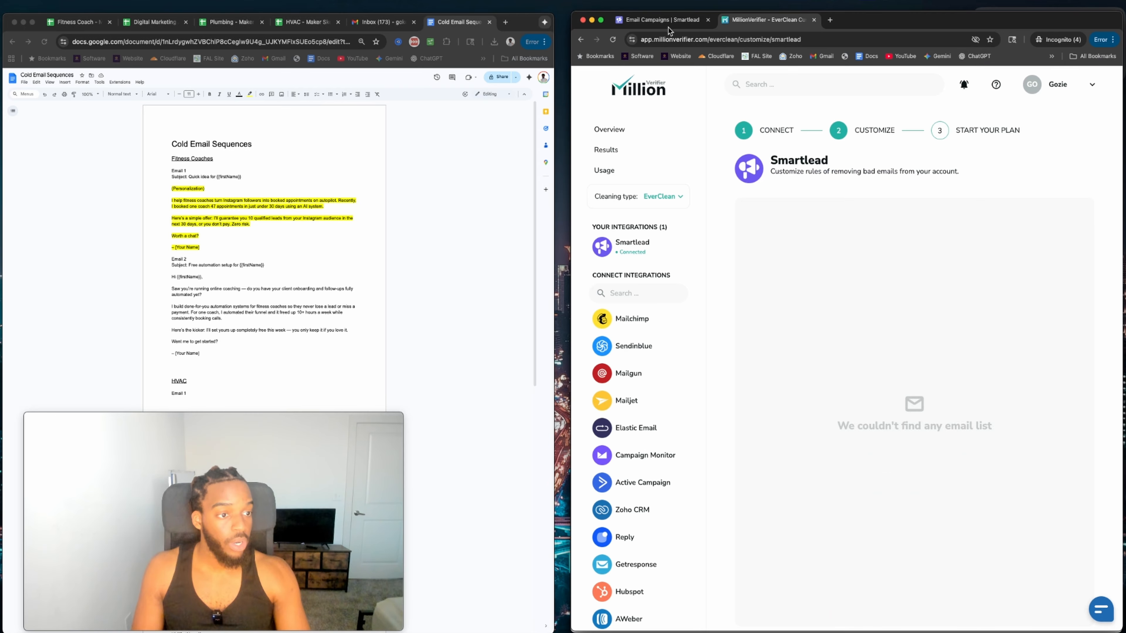
left_click(669, 23)
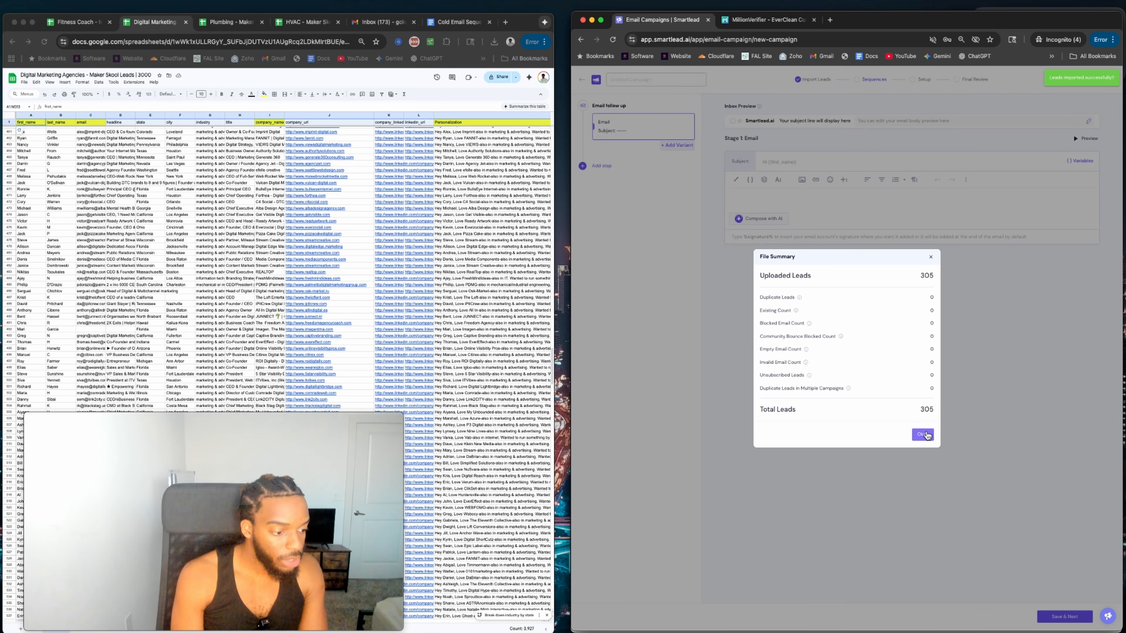
left_click(922, 434)
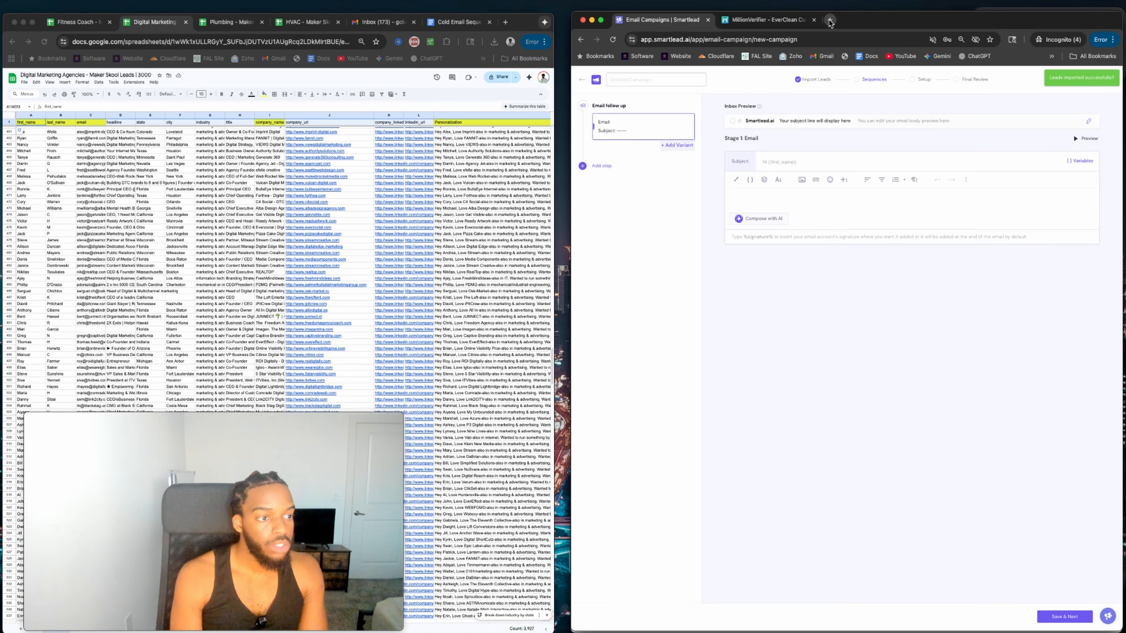
Open the campaign page's address in another new tab and close its imported leads summary.
left_click(830, 21)
left_click(673, 21)
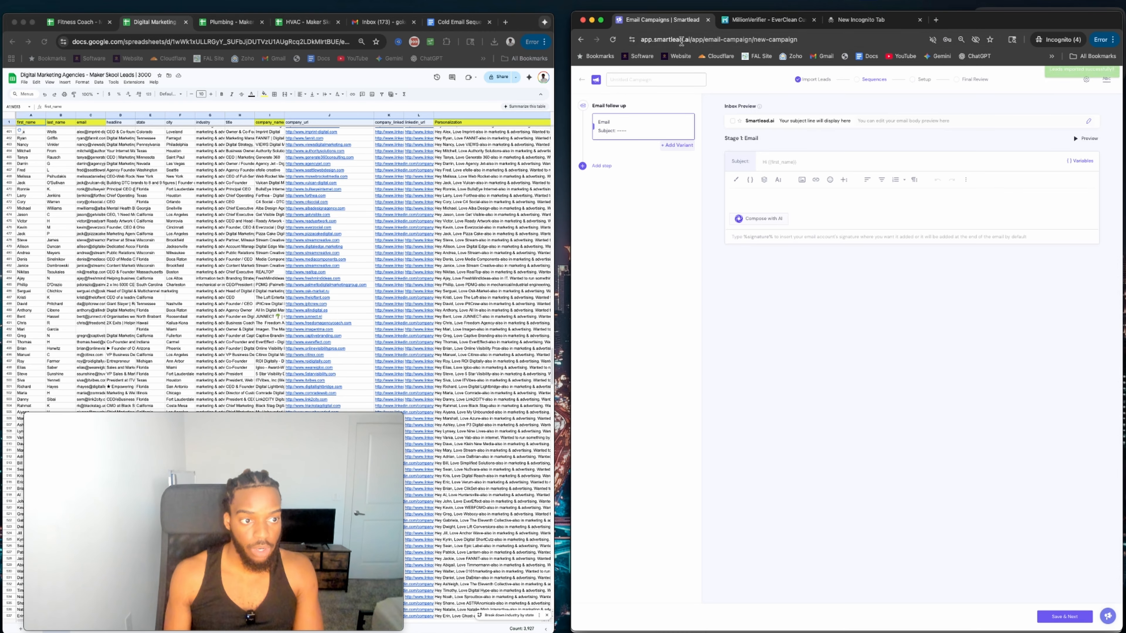
left_click(682, 42)
key("ctrl+c")
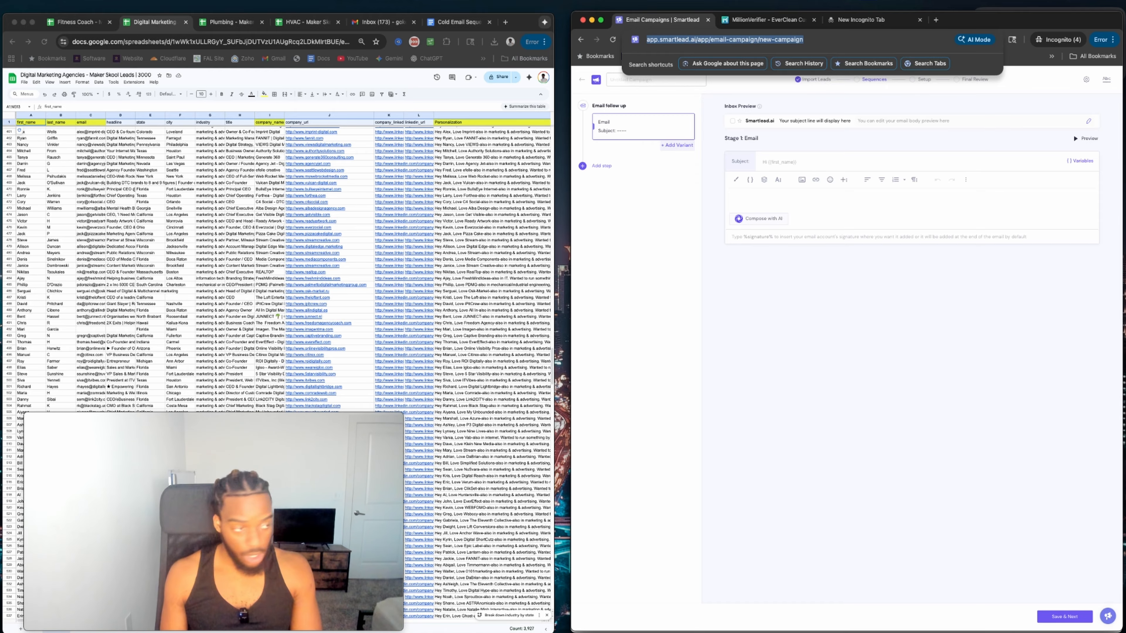
left_click(936, 20)
key("ctrl+v")
key("Return")
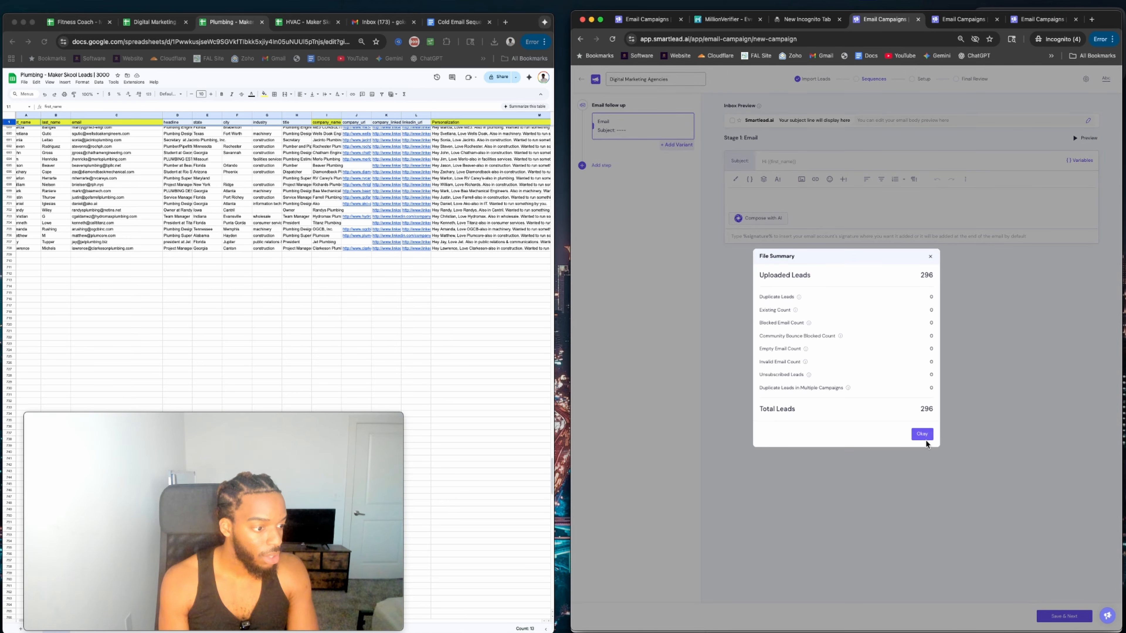
left_click(924, 437)
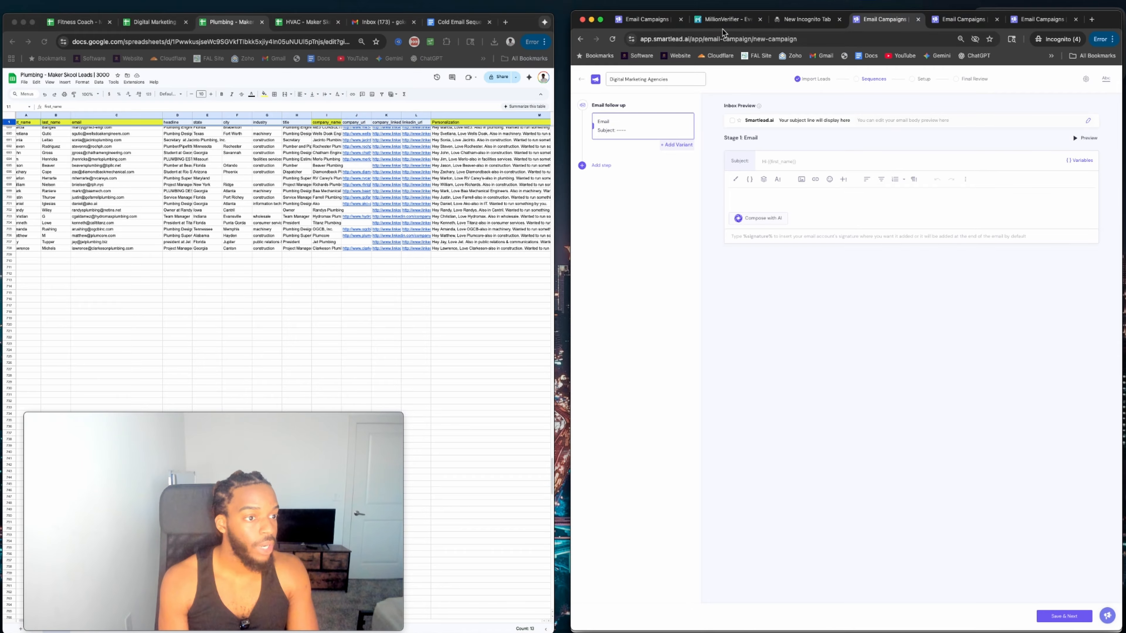
Exit the Digital Marketing Agencies, Plumbing and HVAC campaign editors back to the campaign list.
left_click_drag(725, 25, 749, 25)
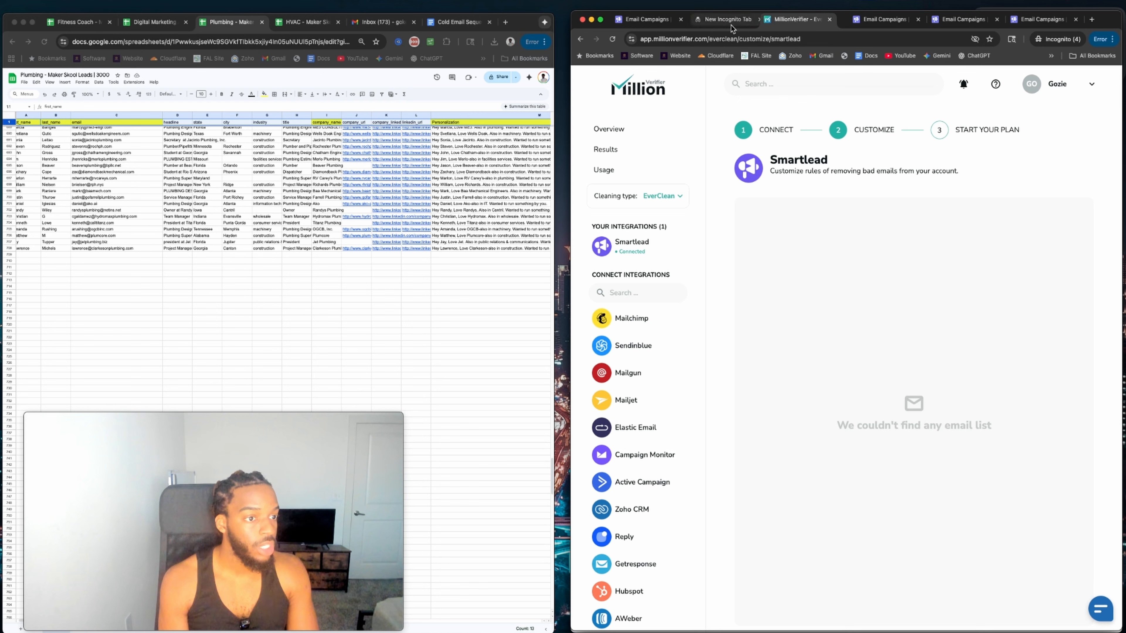
left_click(642, 22)
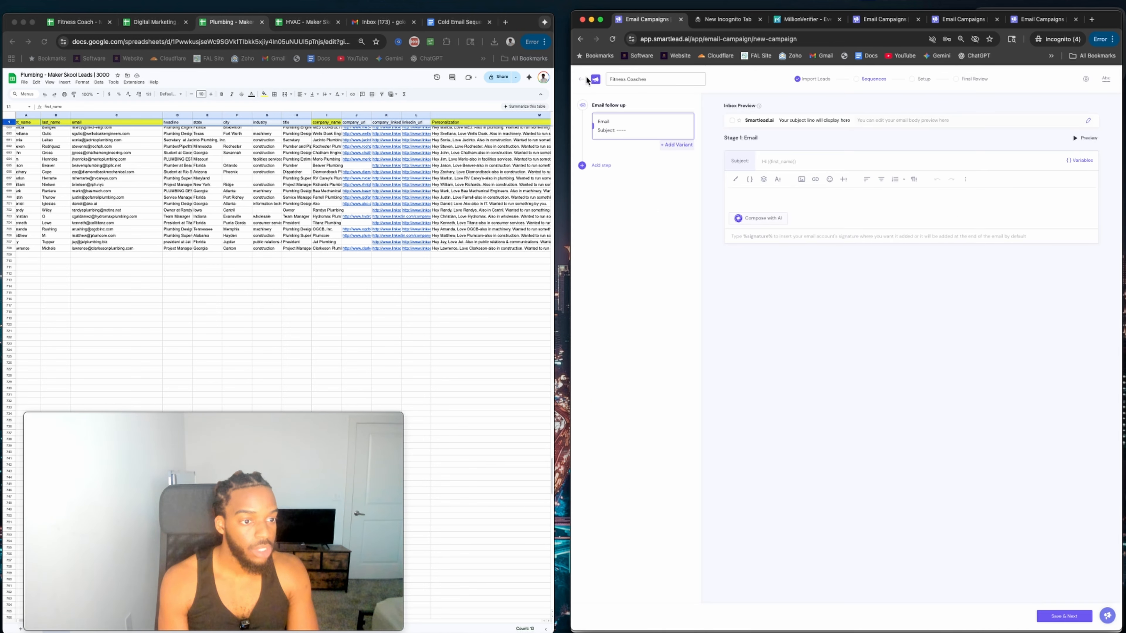
left_click(862, 23)
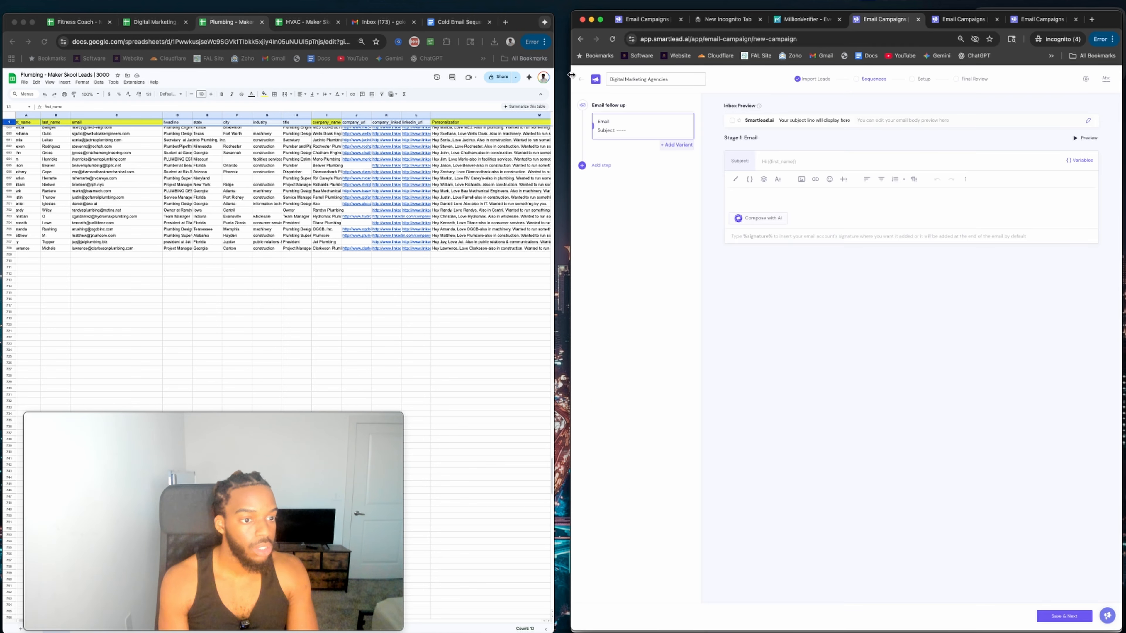
left_click(582, 78)
key("ctrl+Tab")
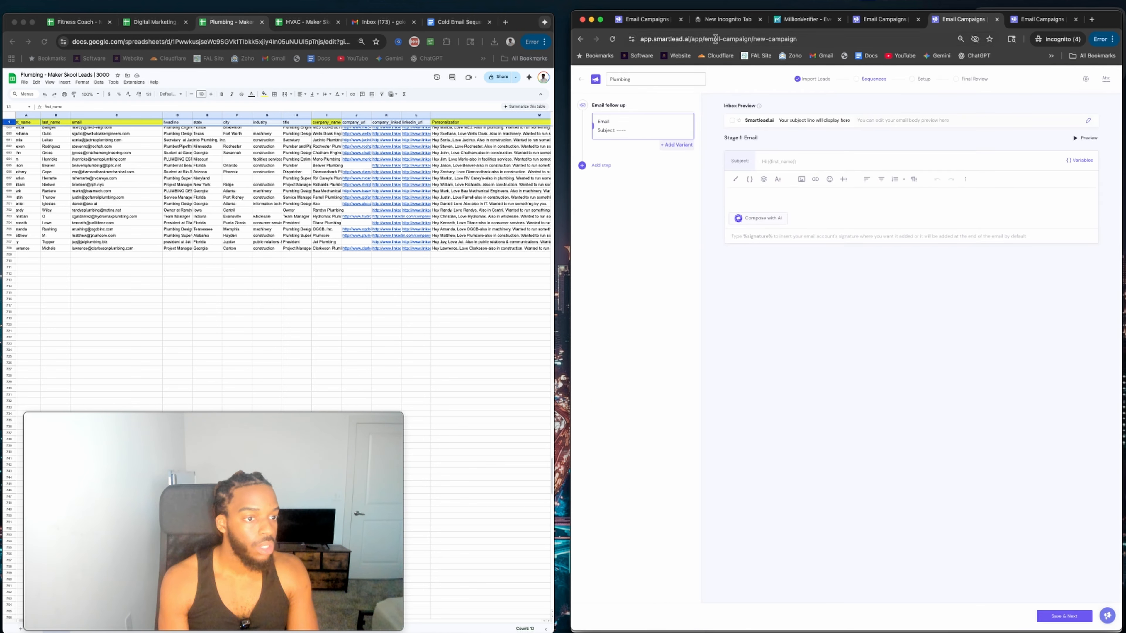
left_click(583, 79)
left_click(1022, 22)
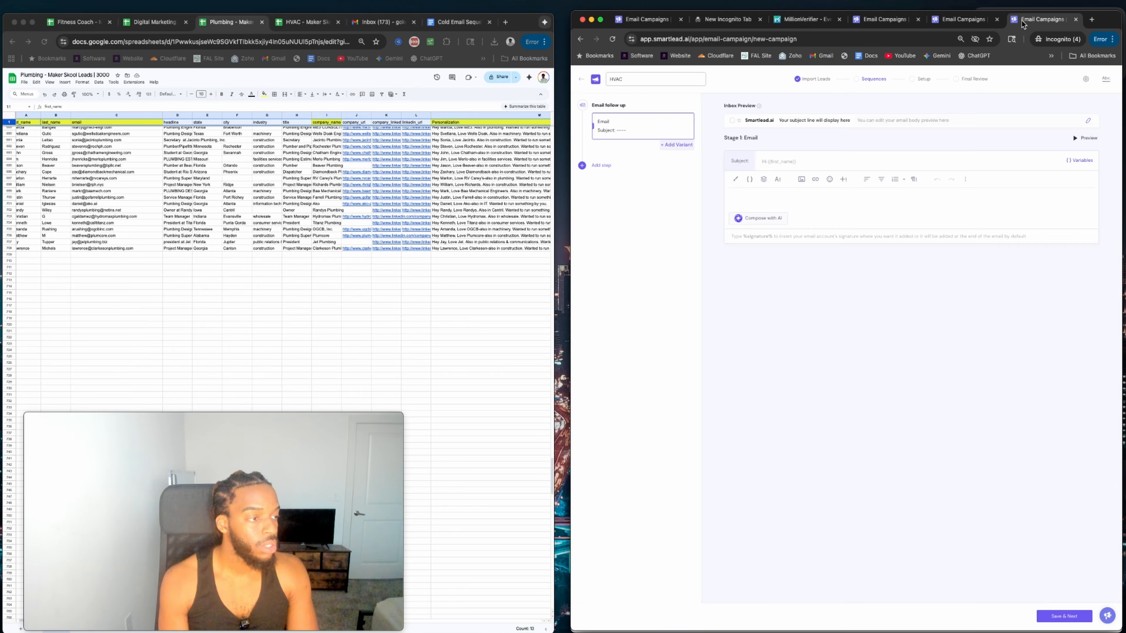
left_click(581, 82)
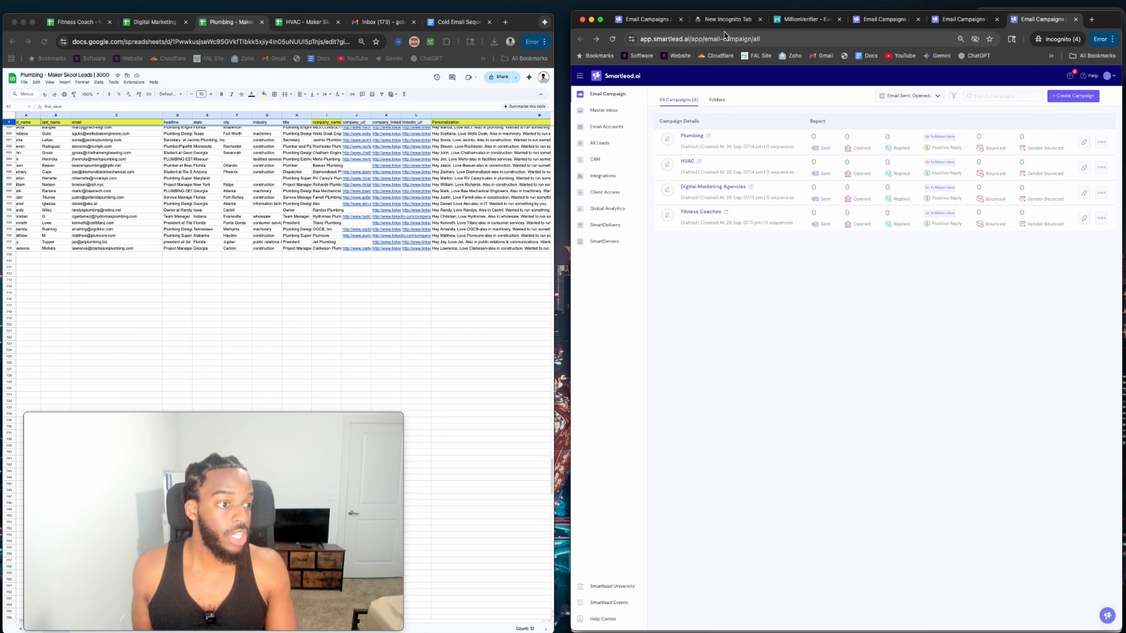
left_click(830, 22)
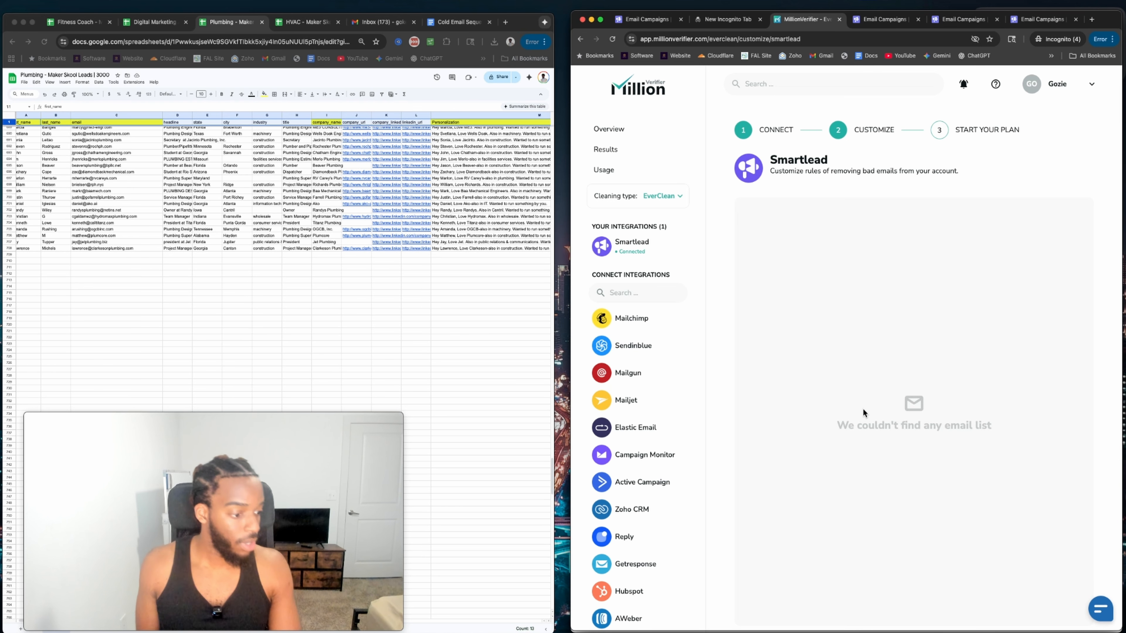
Reload MillionVerifier and review the four Smartlead campaign list cards.
left_click(612, 38)
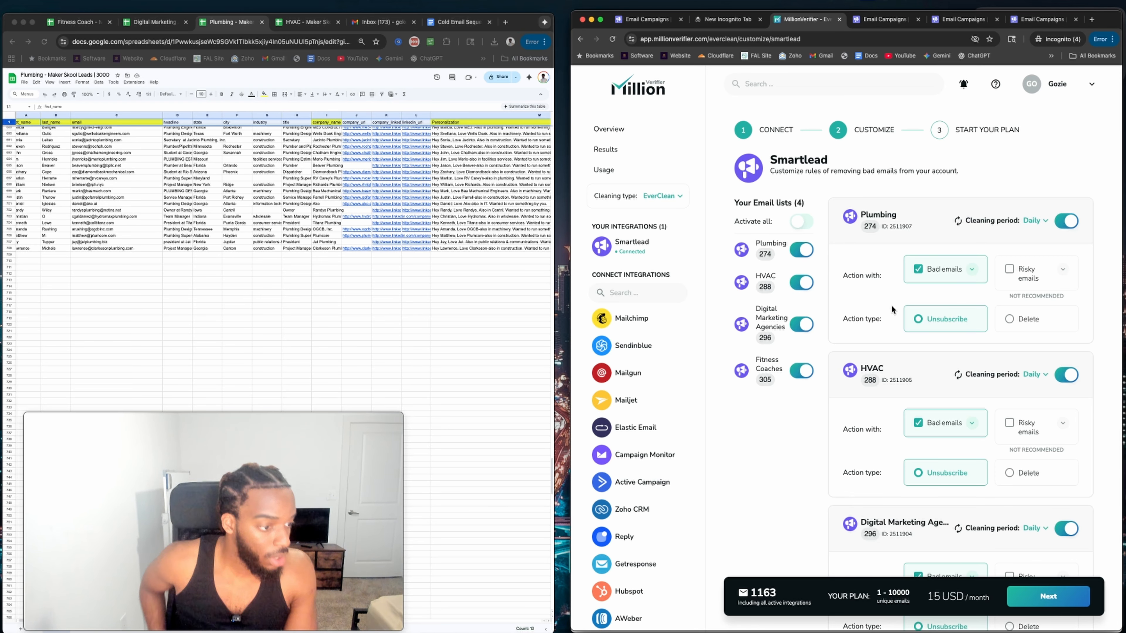
scroll(893, 305, "down", 2)
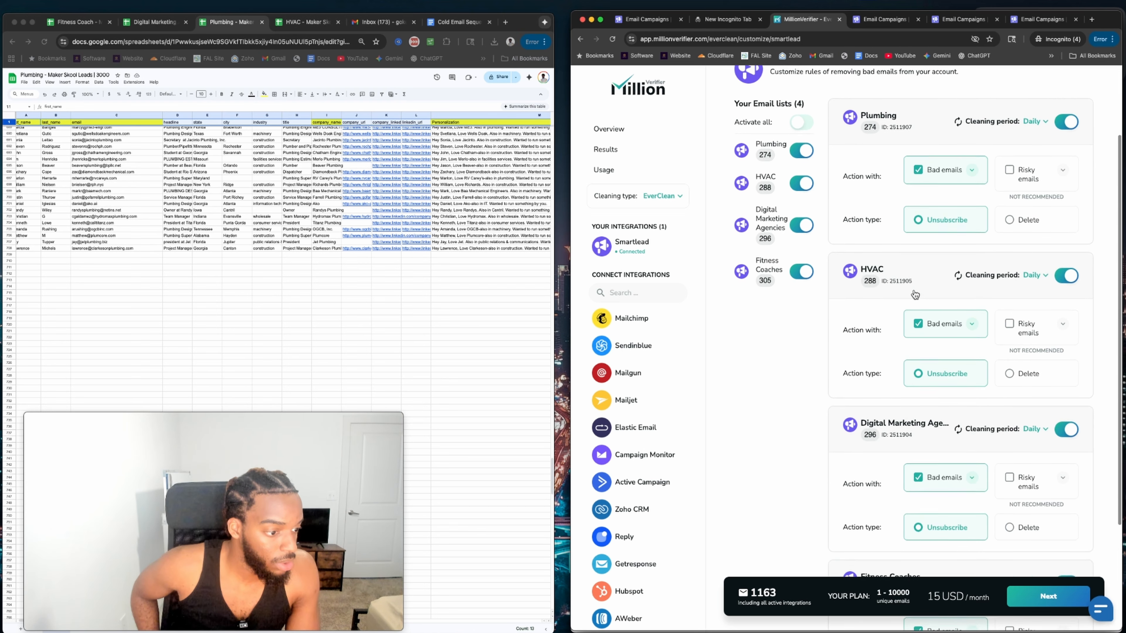
scroll(913, 293, "down", 3)
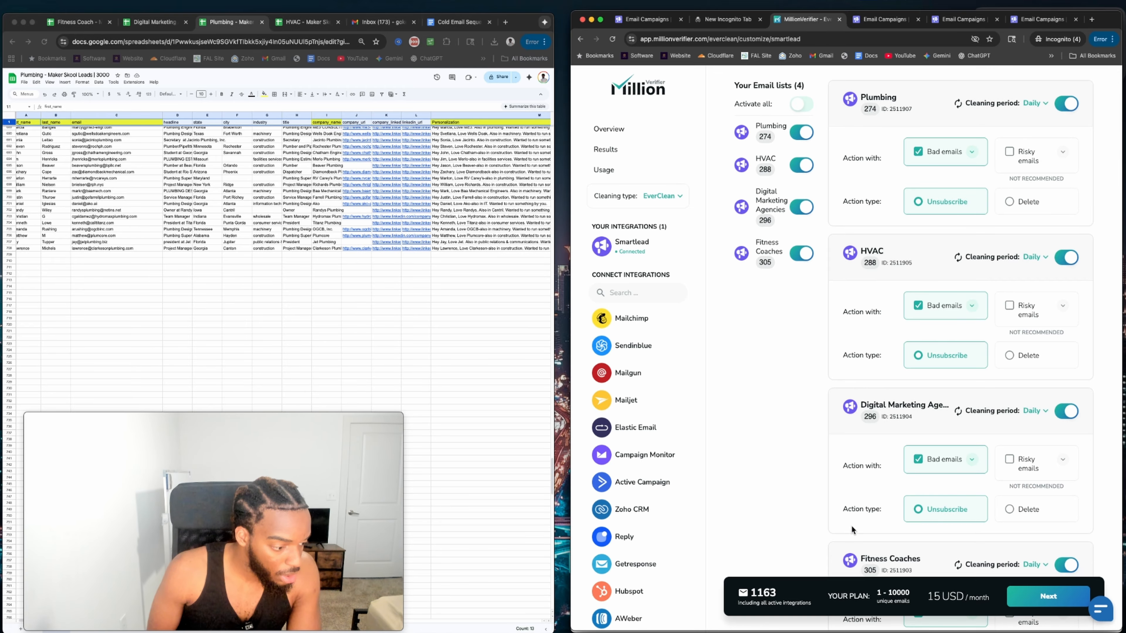
scroll(851, 529, "down", 3)
scroll(853, 530, "up", 8)
scroll(822, 230, "down", 7)
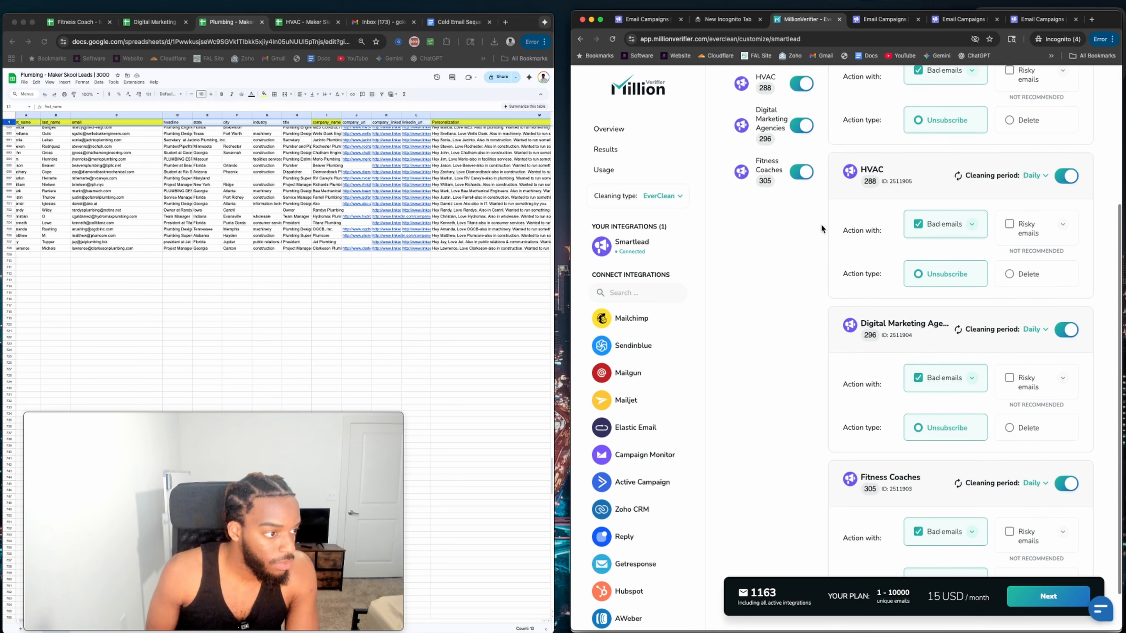
scroll(829, 231, "up", 2)
scroll(925, 422, "up", 4)
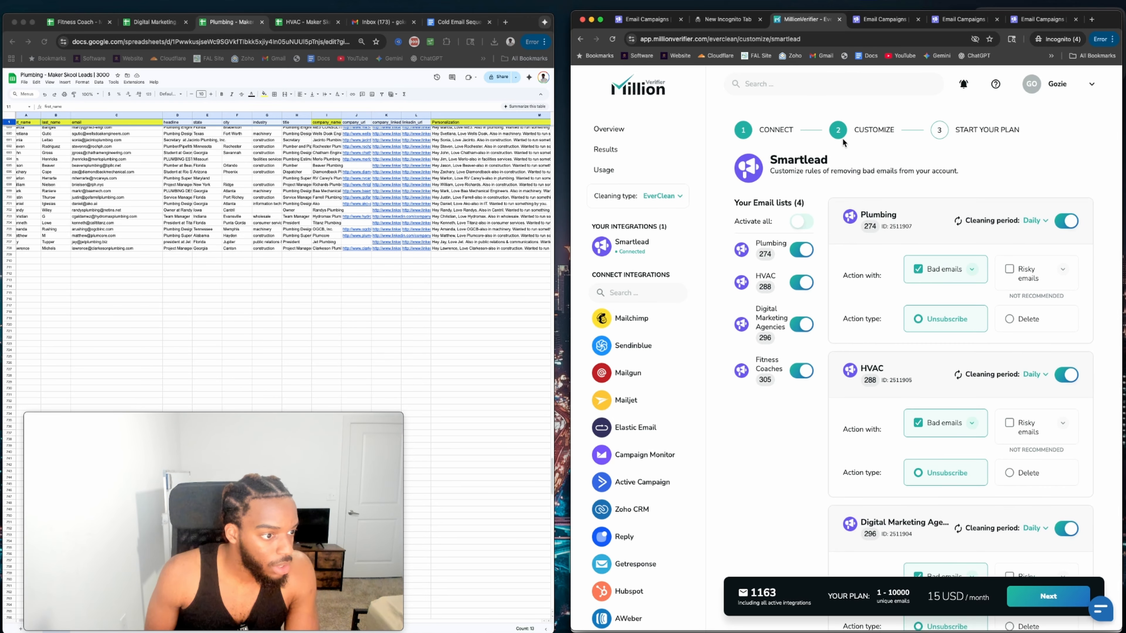
scroll(833, 205, "down", 5)
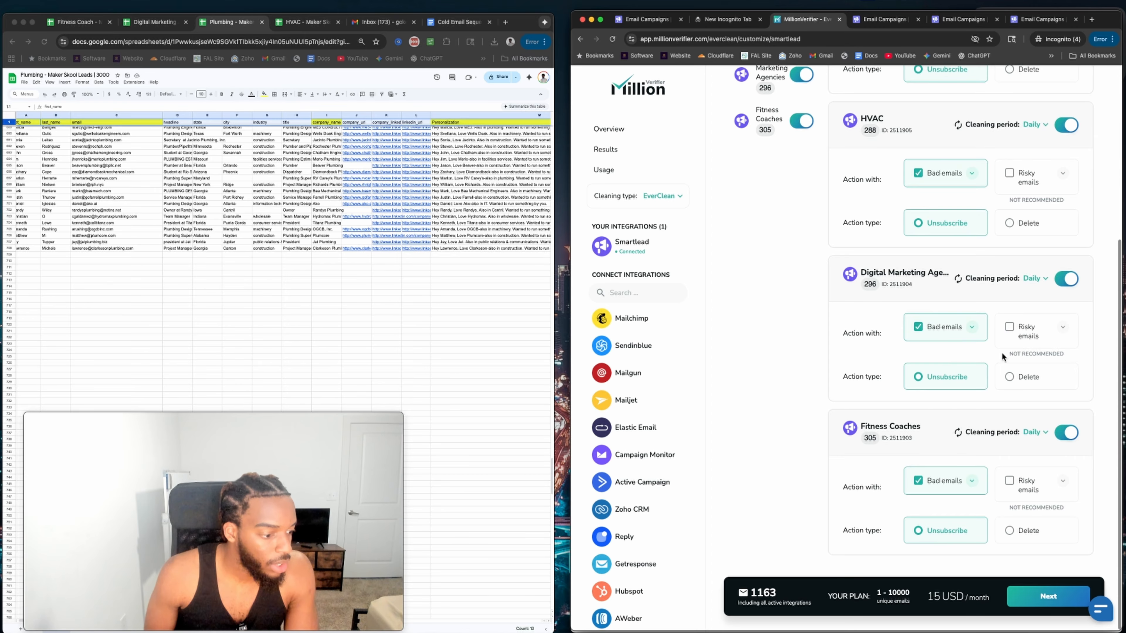
Review the 15 USD plan's list breakdown, then return to the Smartlead cleaning settings.
left_click(1033, 604)
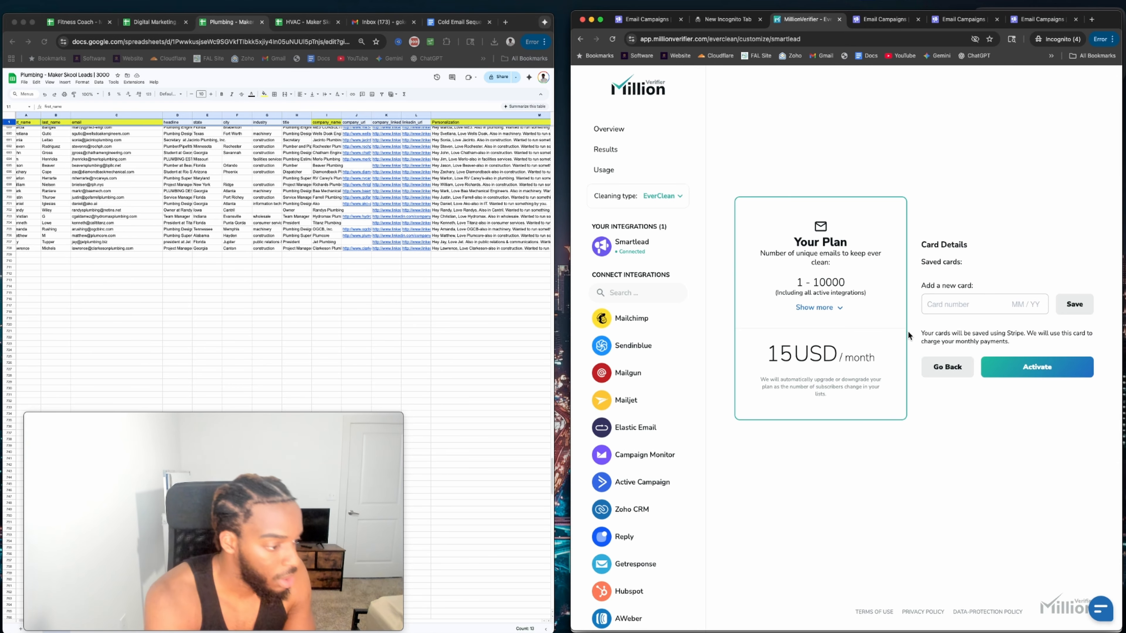
left_click(824, 308)
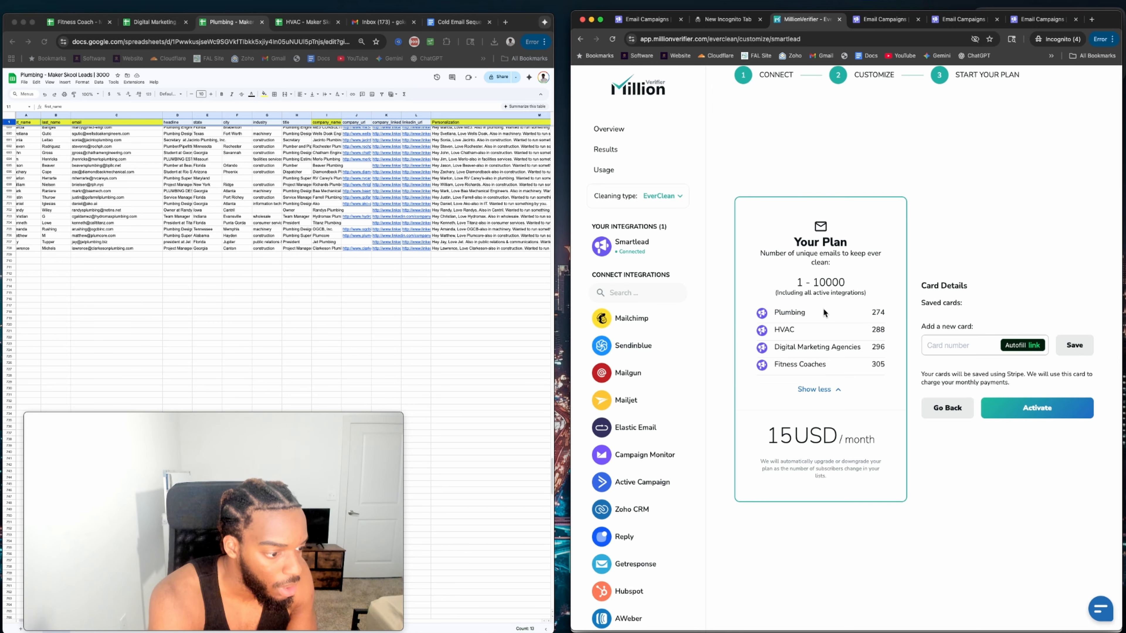
left_click(833, 390)
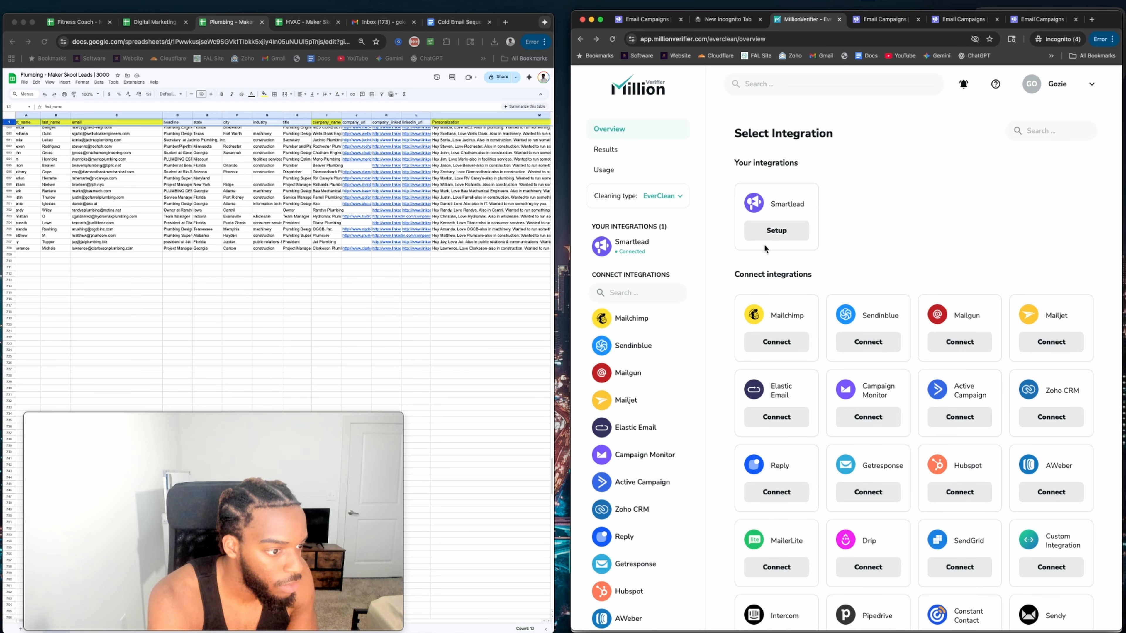
left_click(774, 232)
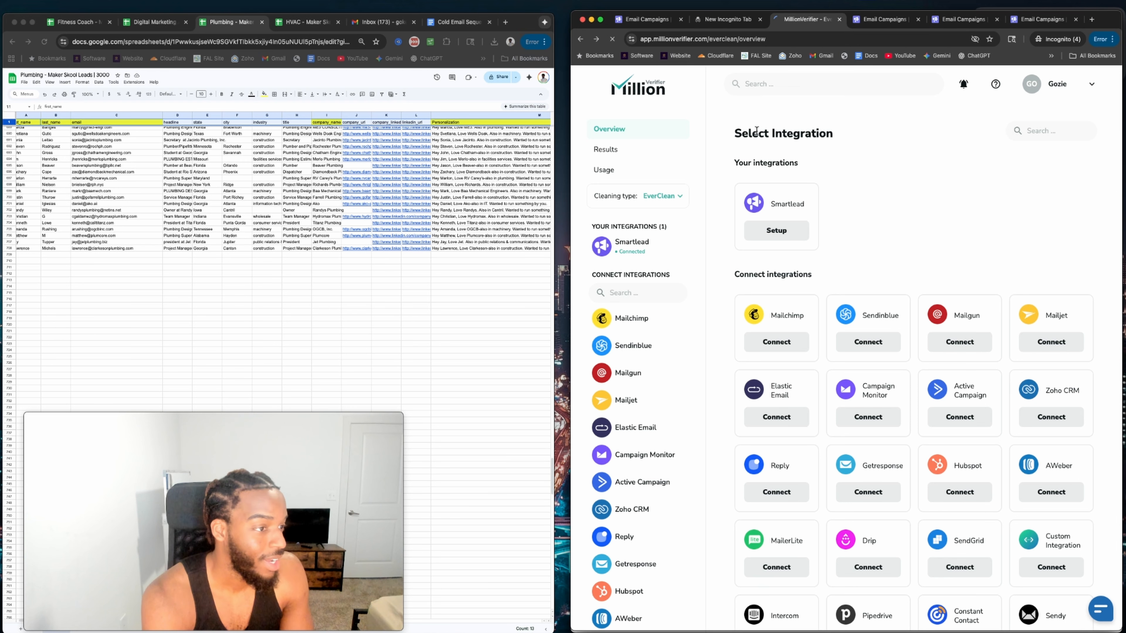
scroll(886, 273, "down", 6)
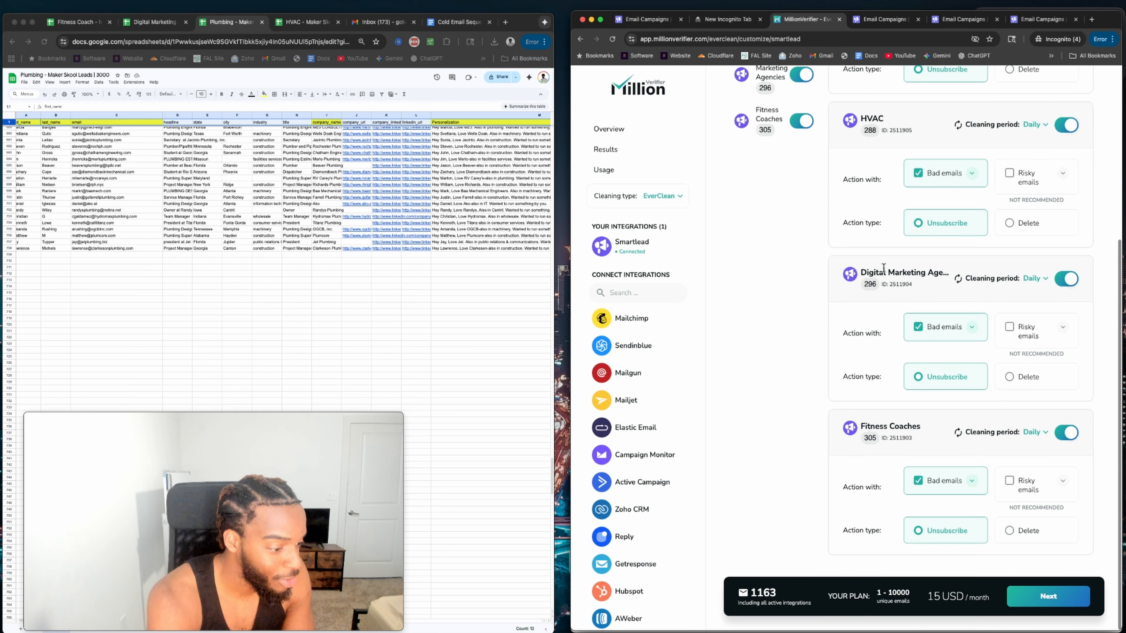
scroll(882, 268, "up", 4)
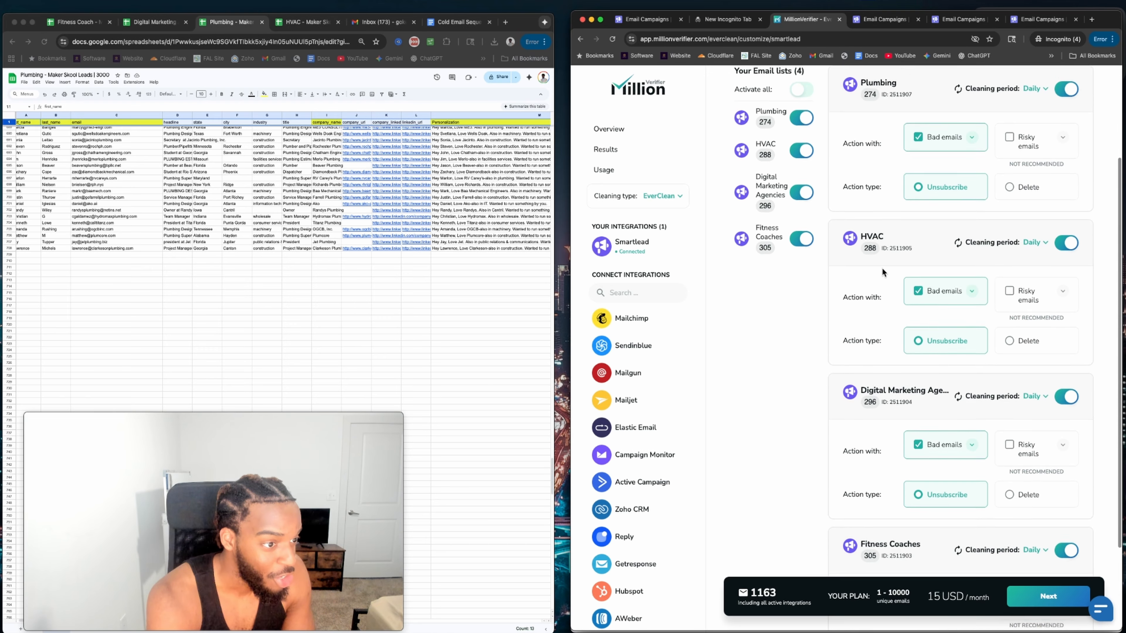
scroll(882, 268, "down", 1)
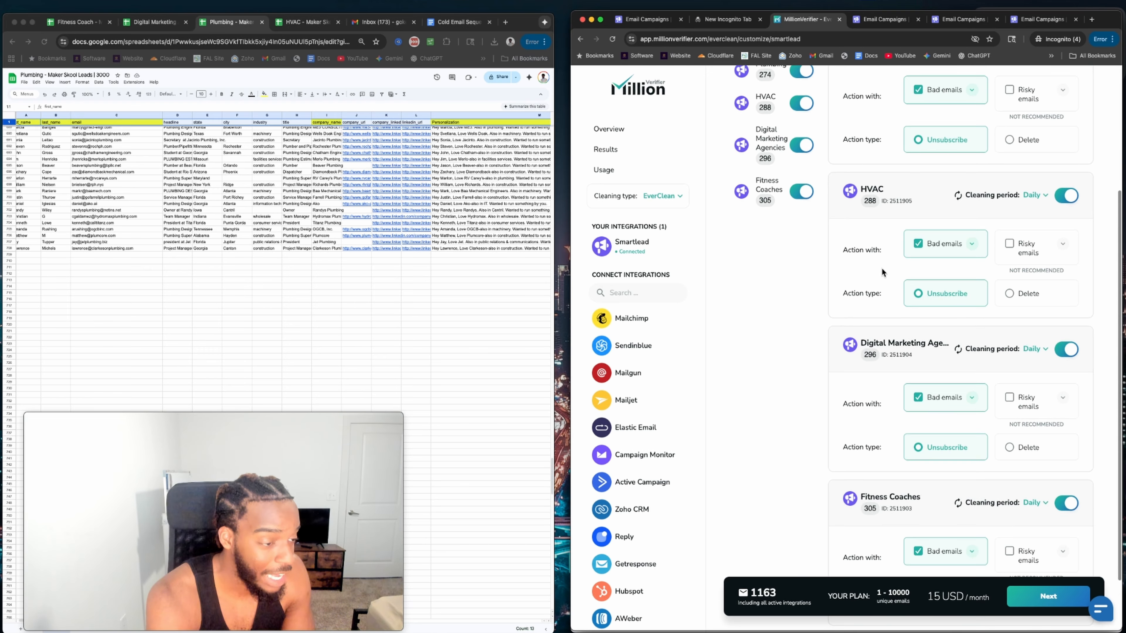
left_click(641, 23)
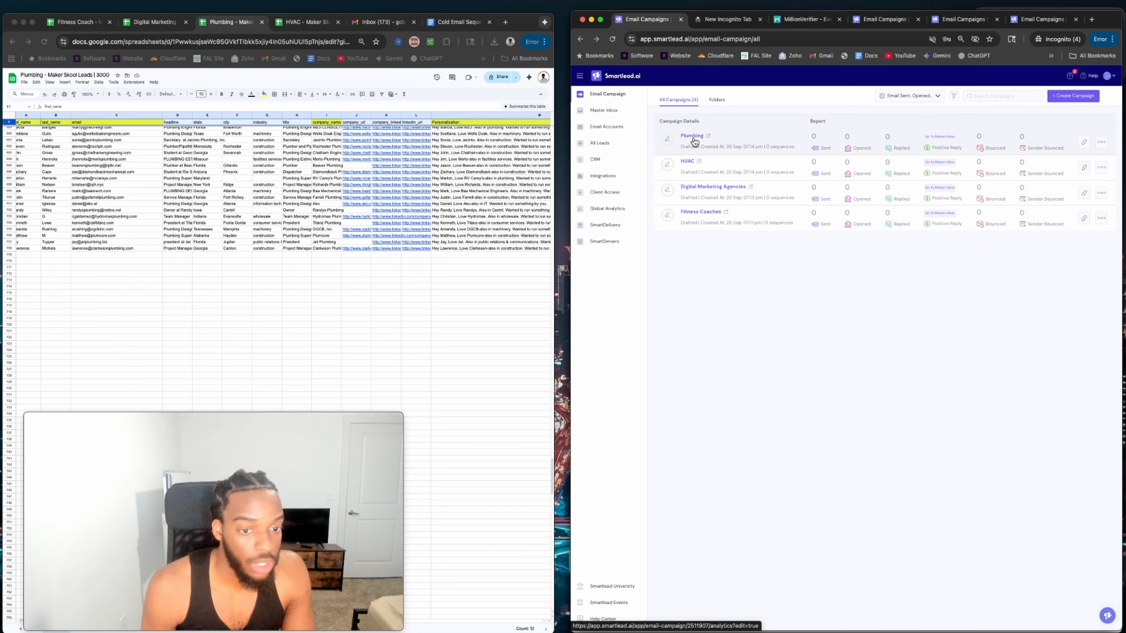
Delete the Digital Marketing Agencies campaign, confirming with OK.
left_click(1102, 193)
left_click(1064, 359)
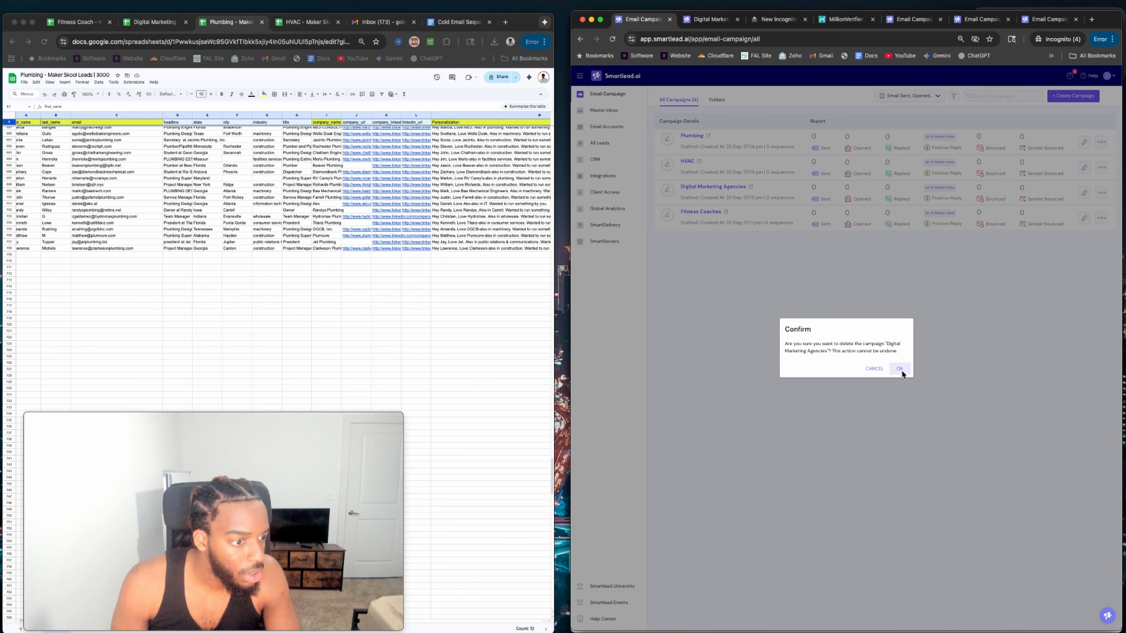
left_click(900, 368)
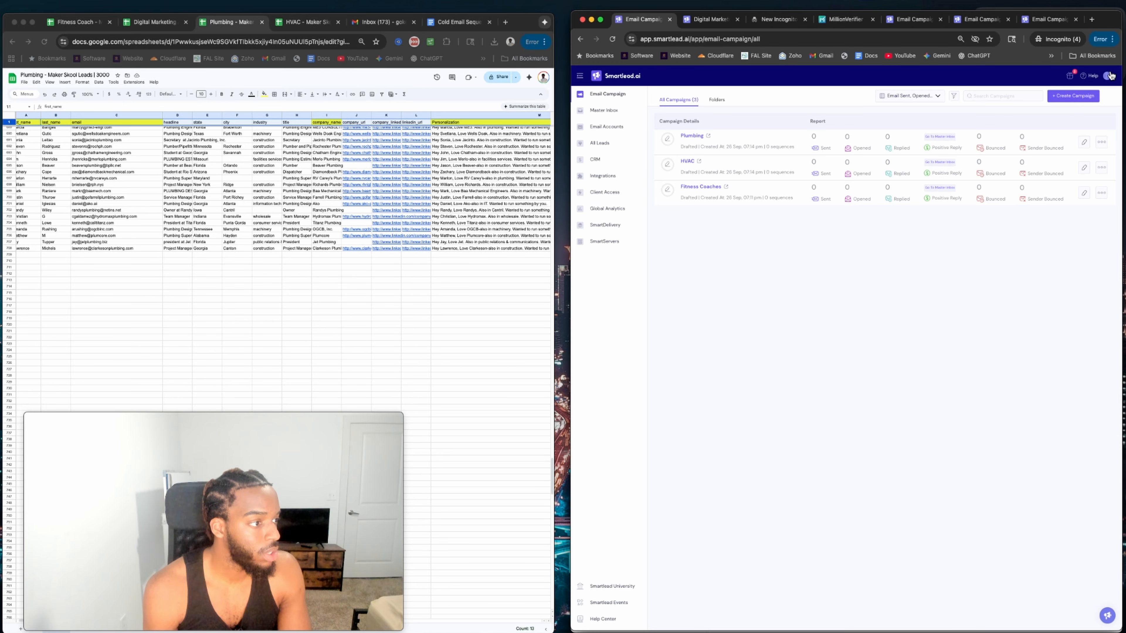
left_click(1110, 75)
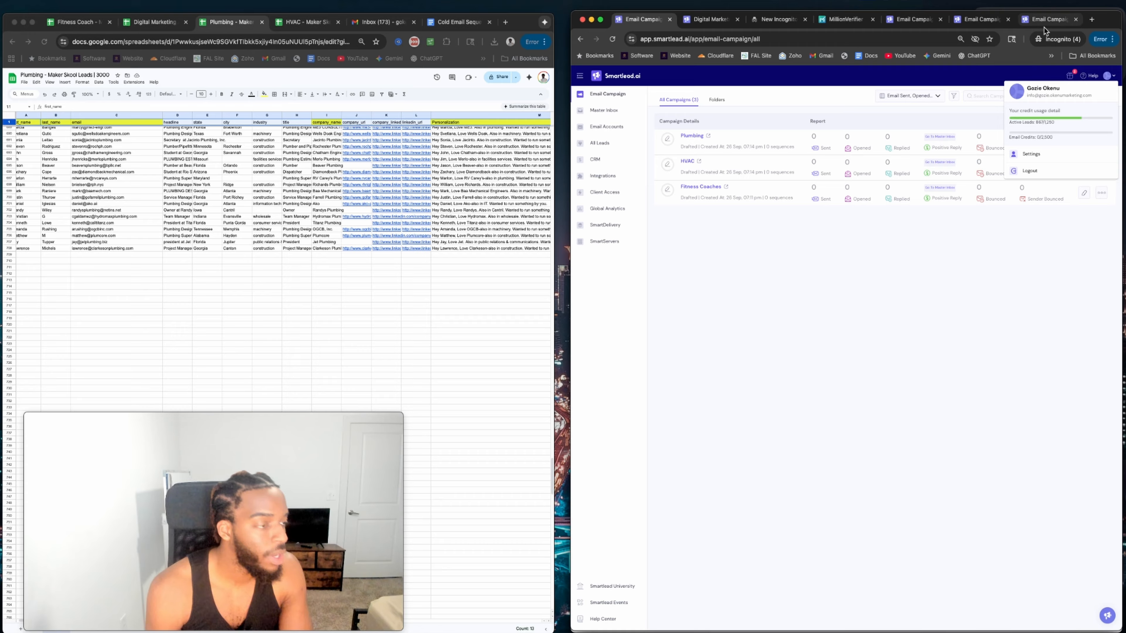
left_click(842, 19)
Reload MillionVerifier, save the card and activate the free EverClean plan for 867 emails.
scroll(1020, 542, "down", 2)
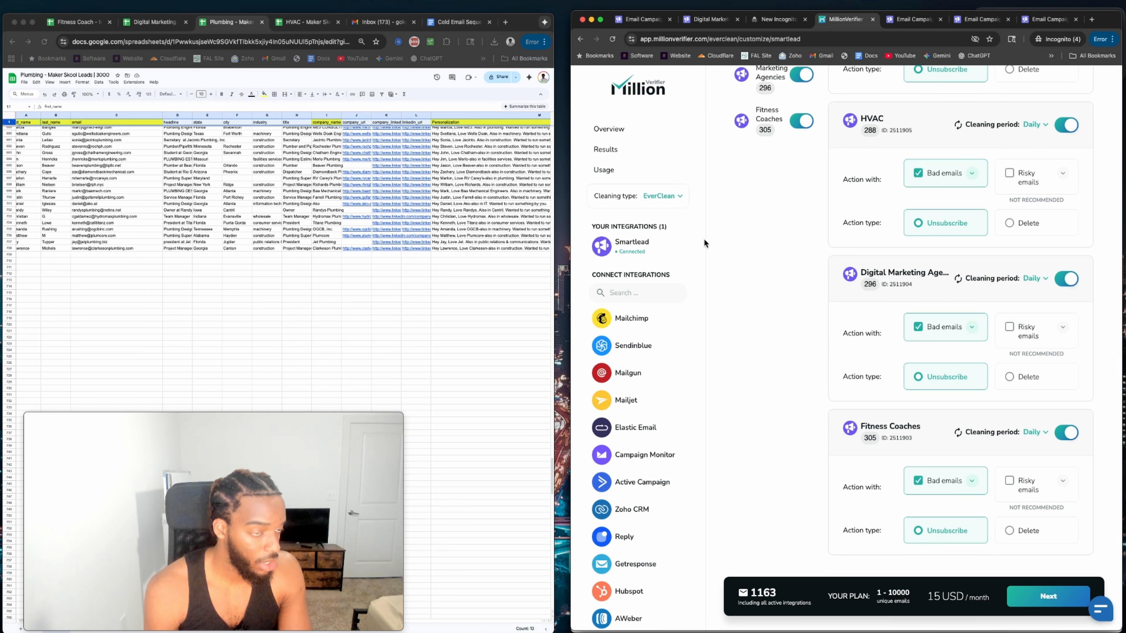
left_click(613, 40)
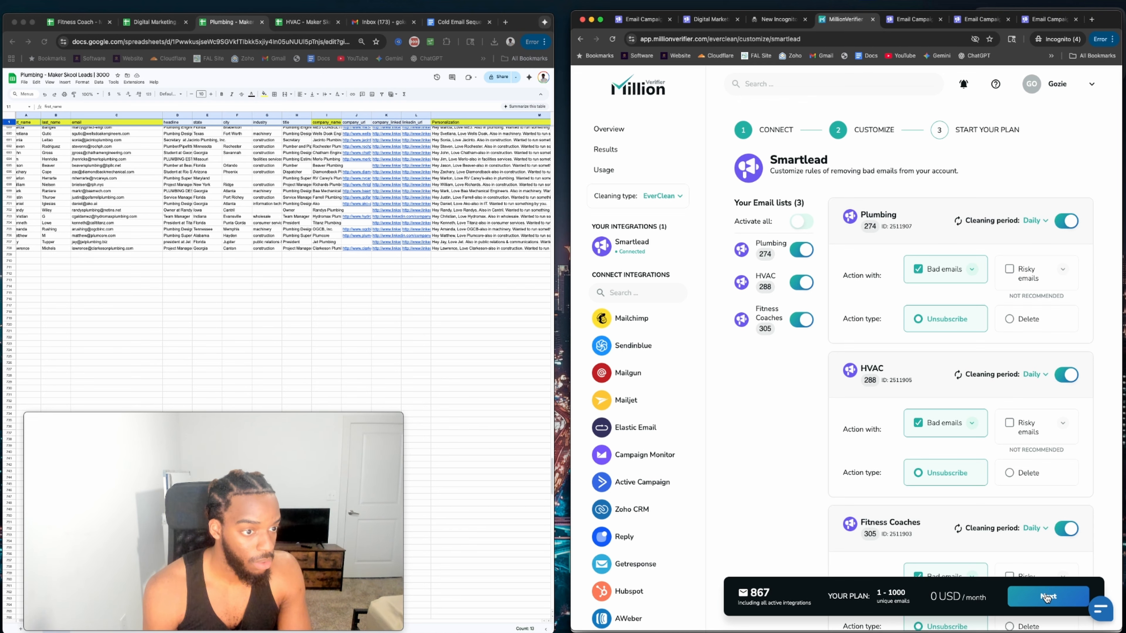
left_click(1047, 597)
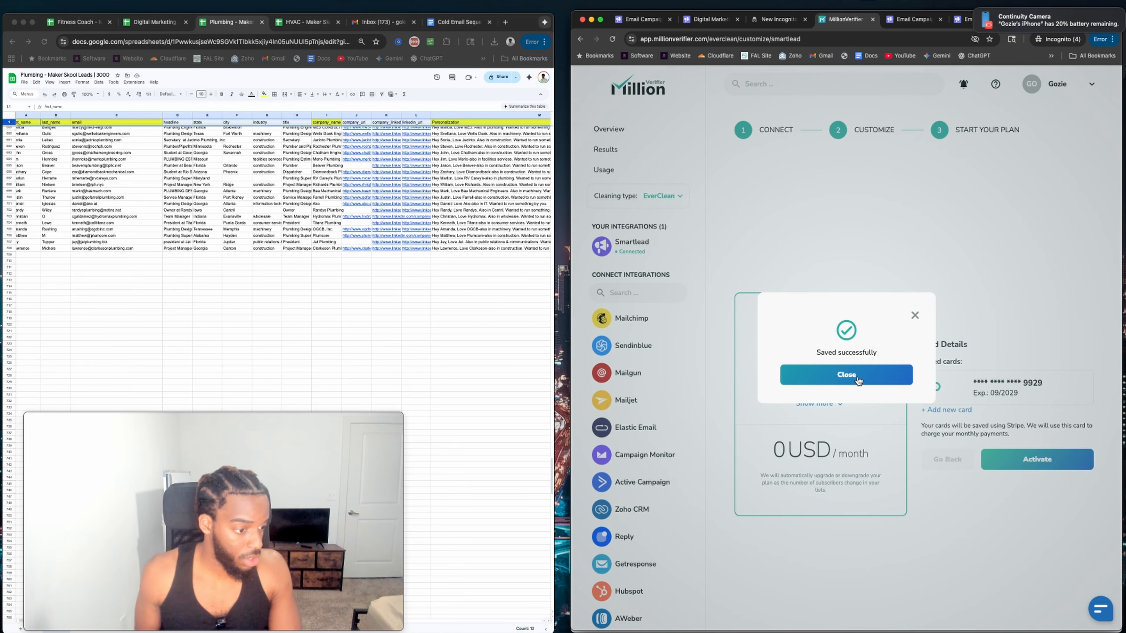
left_click(858, 381)
left_click(1013, 461)
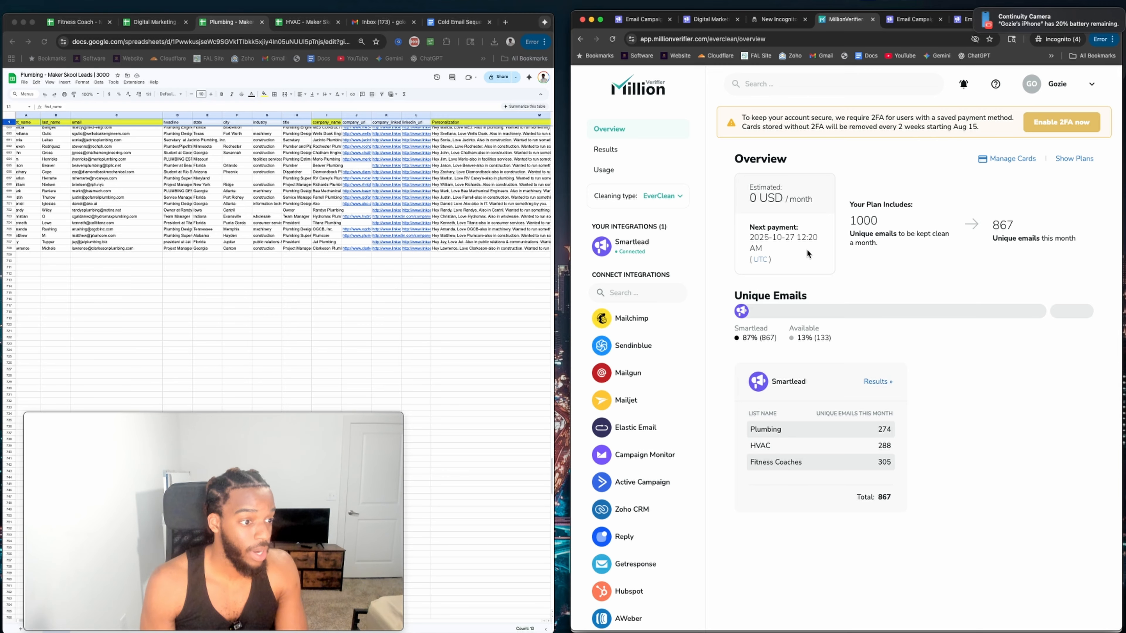
Open the Smartlead lists' results from the overview page.
scroll(858, 349, "down", 2)
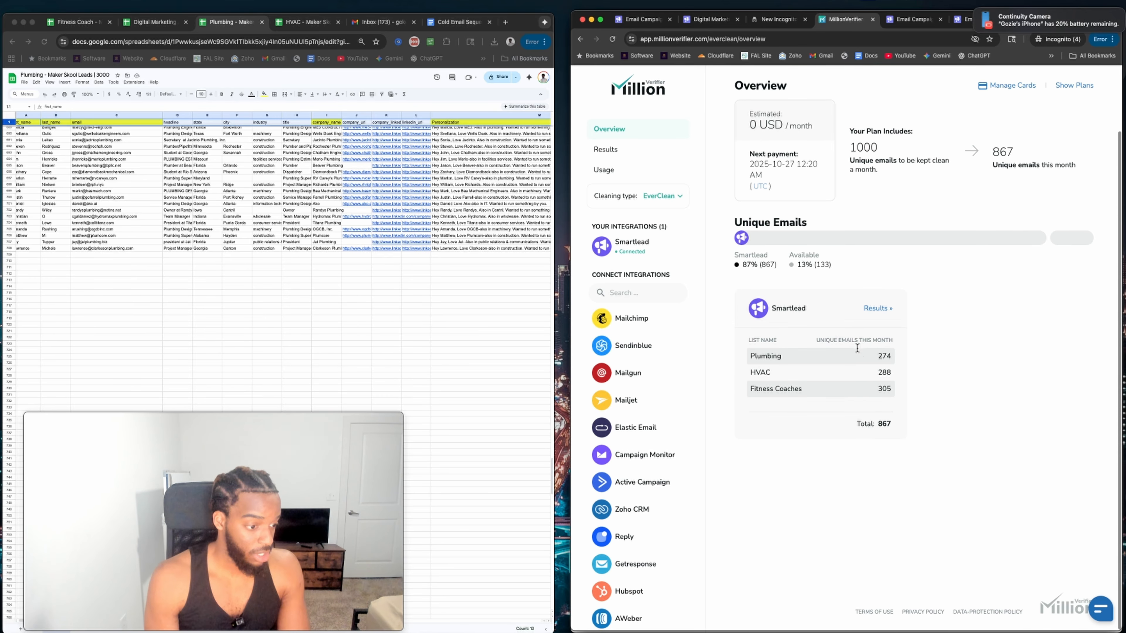
scroll(856, 351, "up", 2)
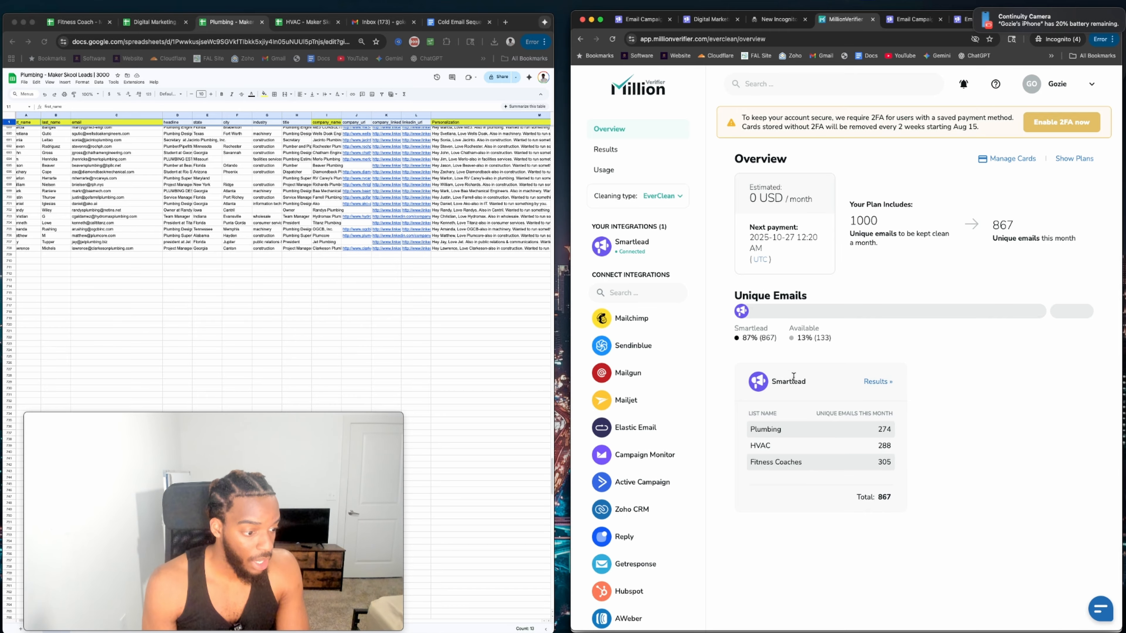
scroll(798, 373, "down", 2)
left_click(878, 333)
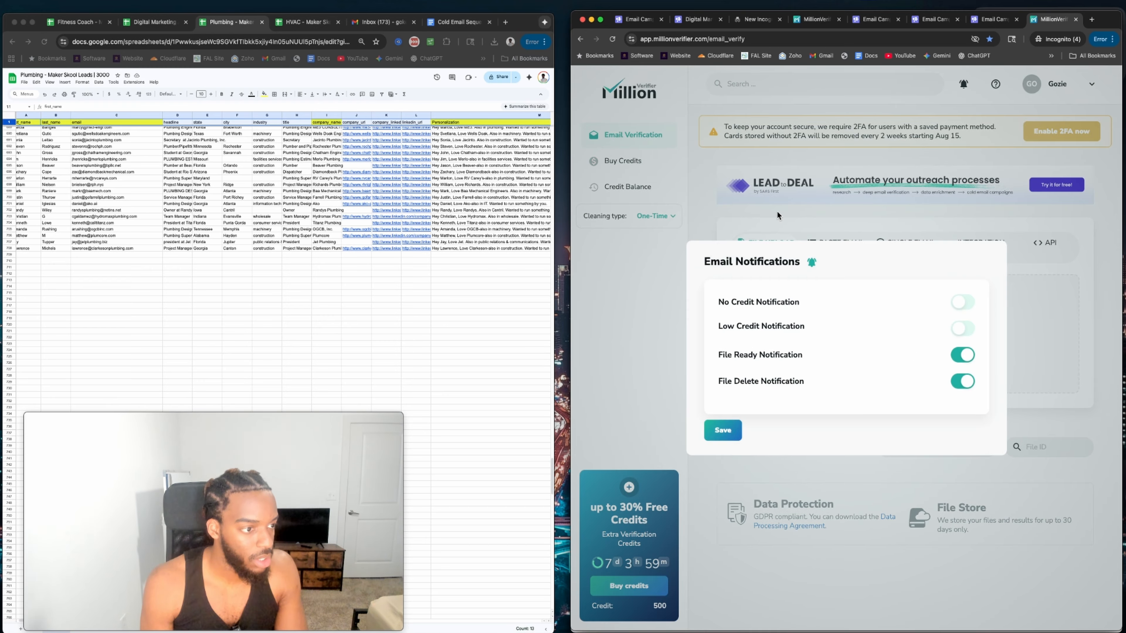
Save the email notification settings and return to the email verification page.
left_click(722, 437)
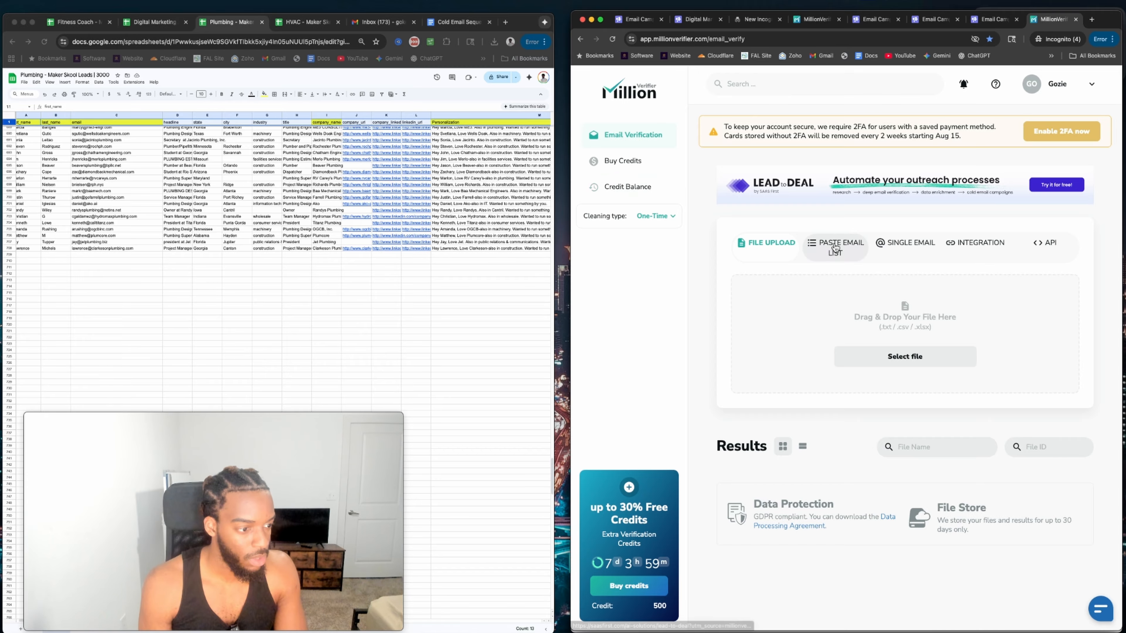
left_click(611, 165)
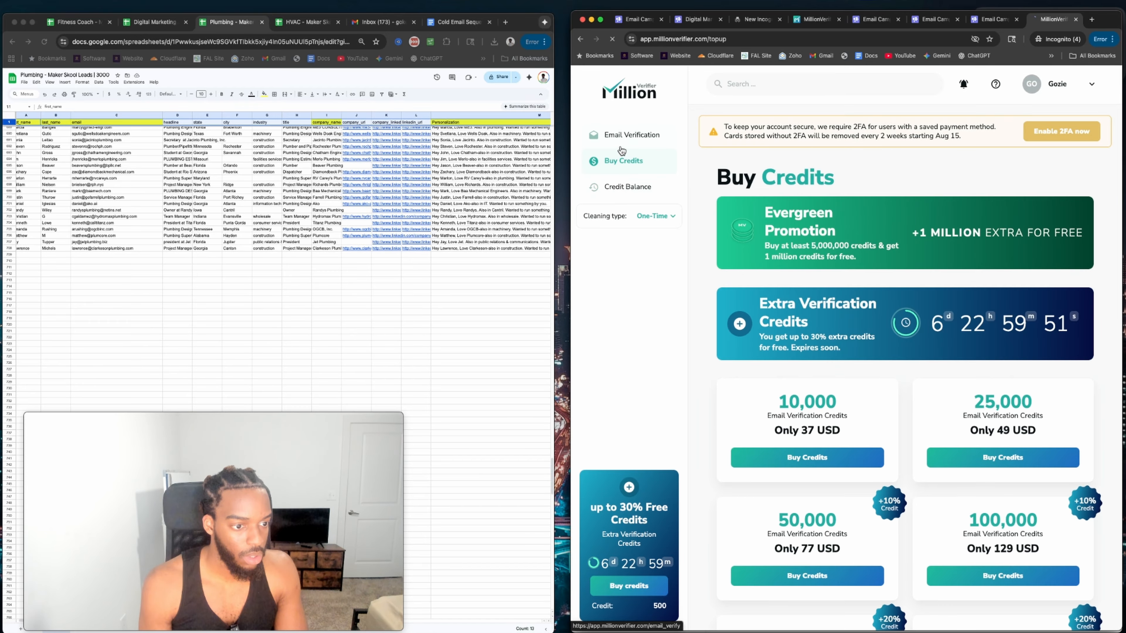
left_click(622, 139)
left_click(1043, 93)
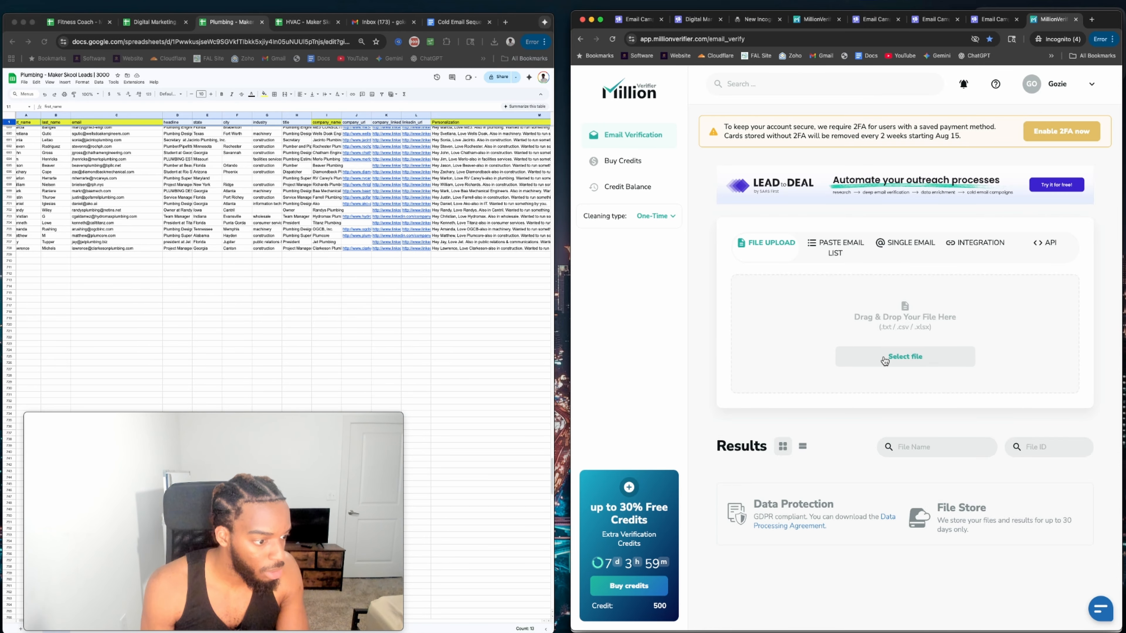
scroll(129, 144, "up", 20)
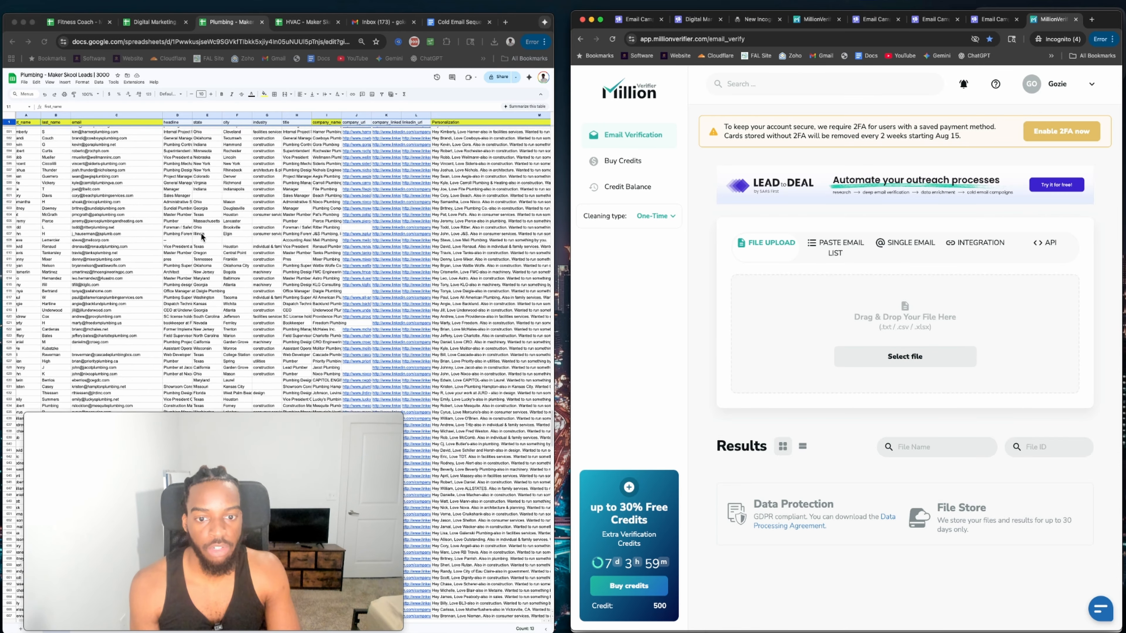
scroll(310, 208, "right", 3)
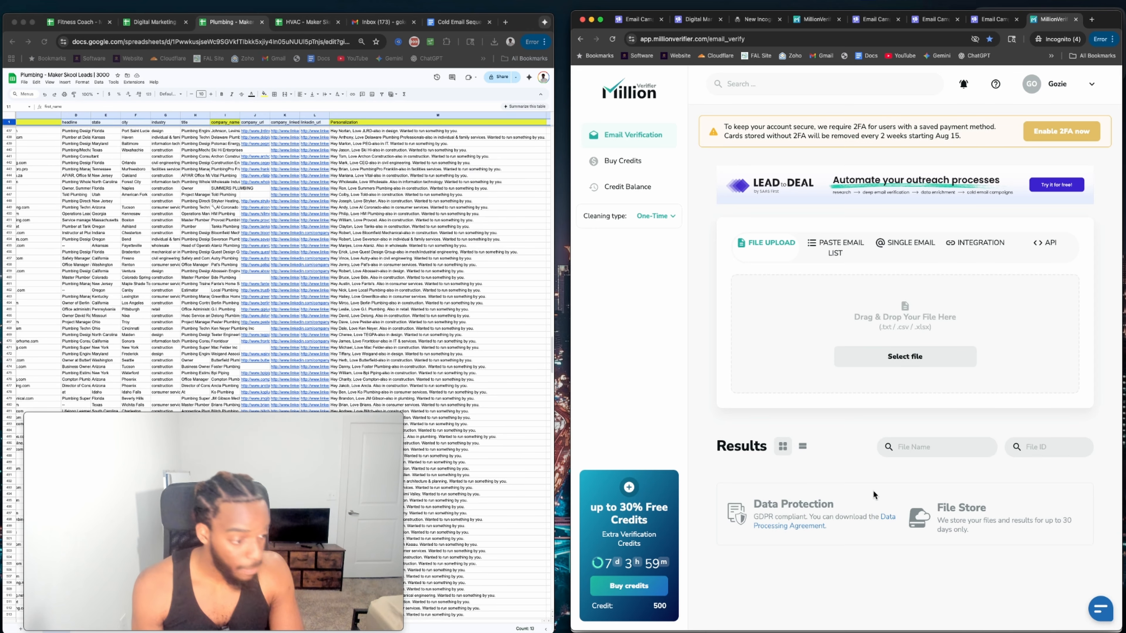
Verify the 296 emails in Digital Marketing Agency 312 - Sheet1.csv, then check EverClean results.
left_click(900, 357)
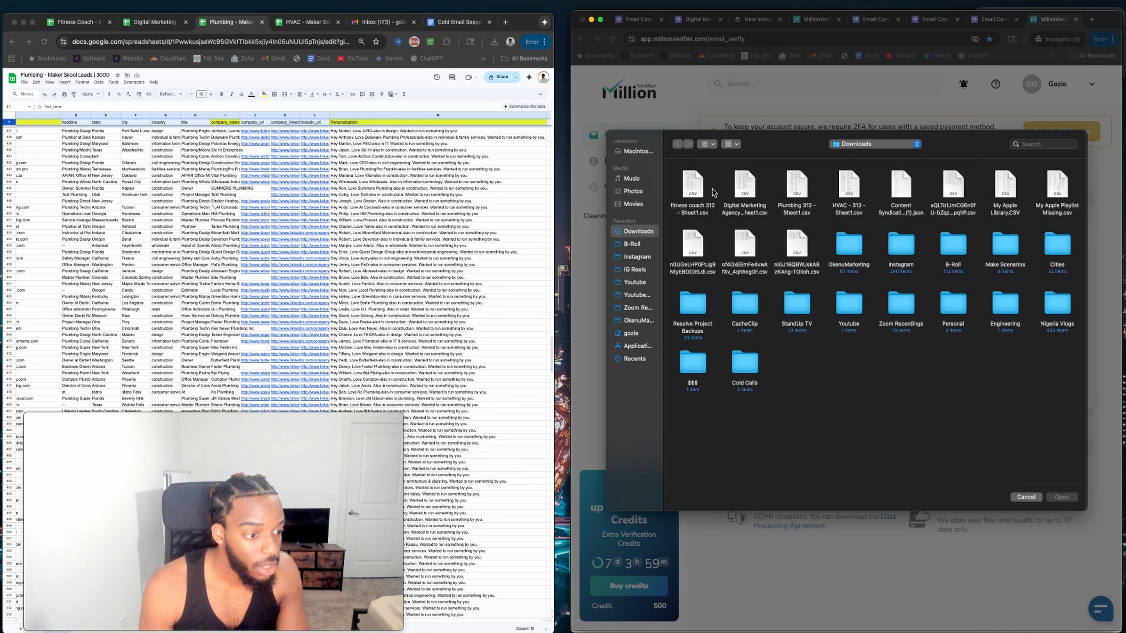
left_click(738, 191)
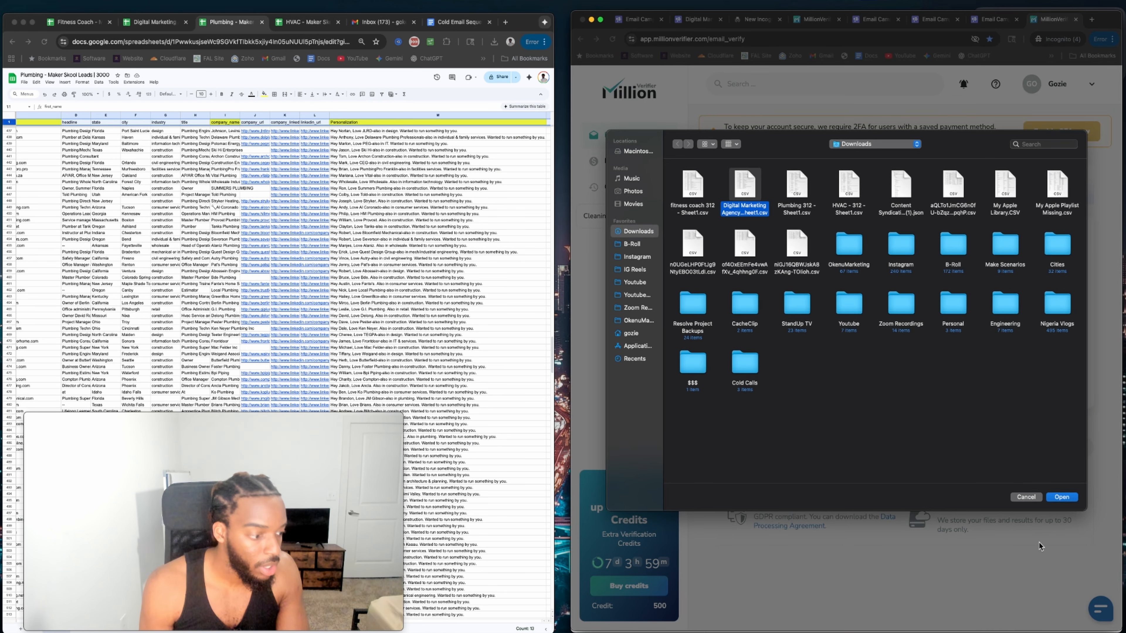
left_click(1064, 497)
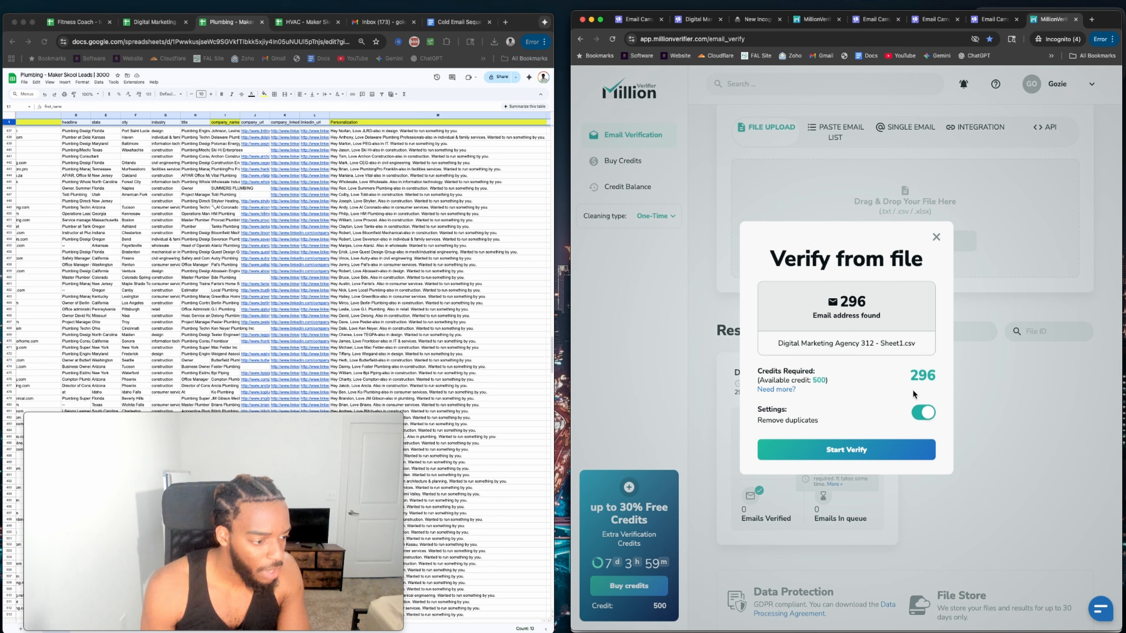
left_click(846, 450)
scroll(643, 162, "down", 2)
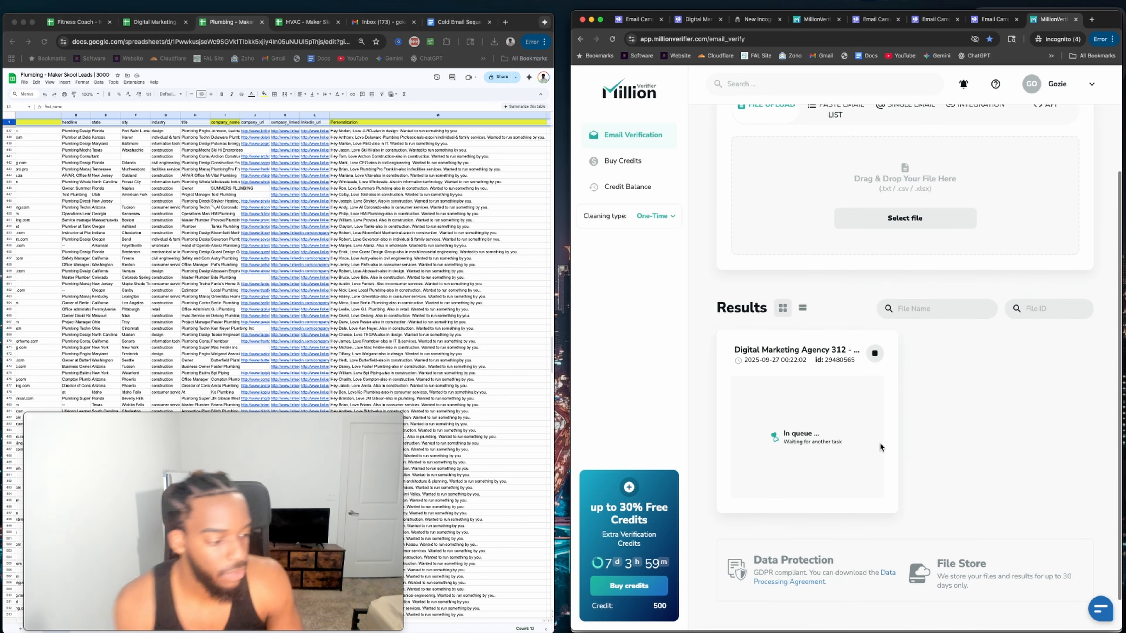
left_click_drag(1053, 19, 862, 23)
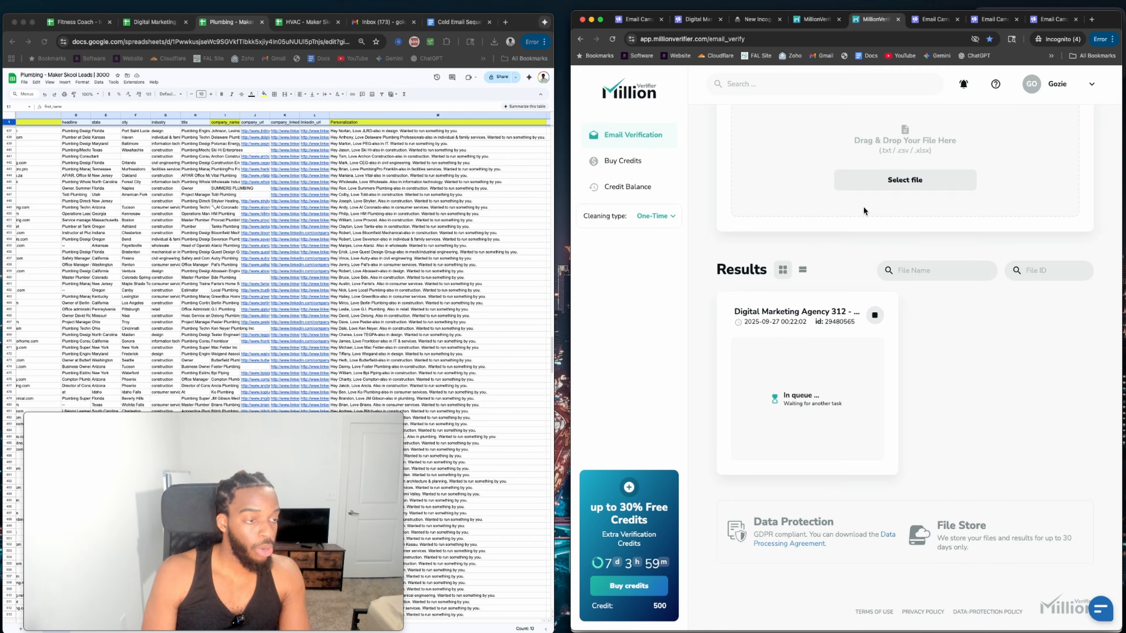
key("ctrl+shift+Tab")
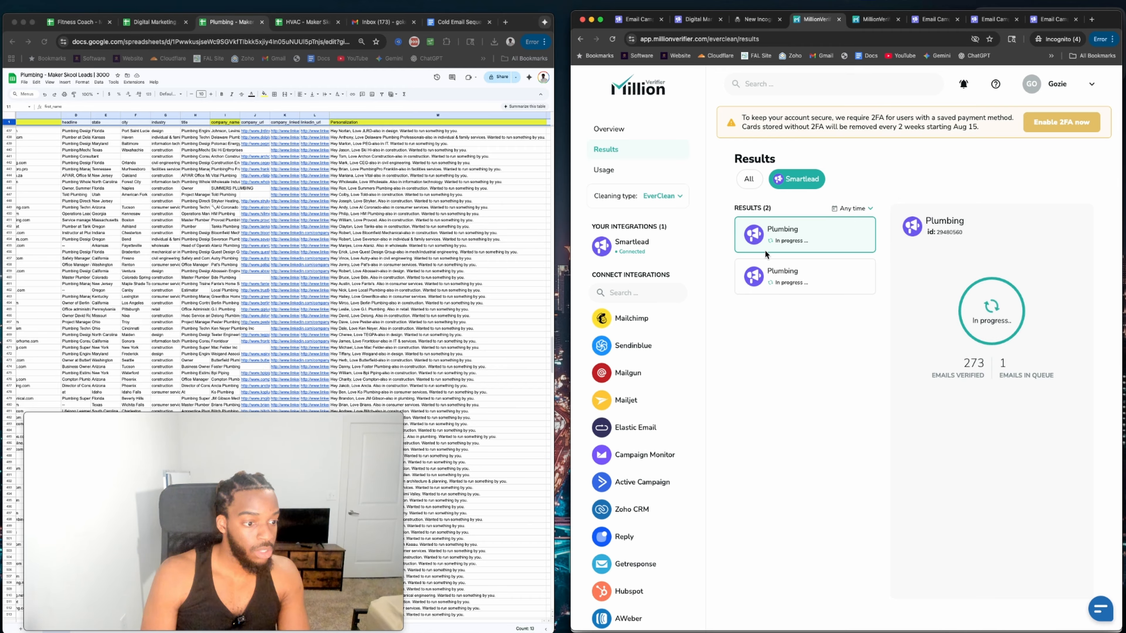
Review the Digital Marketing Agency results (69% good, 3% bad) and set cleaning type to One-Time.
left_click(750, 179)
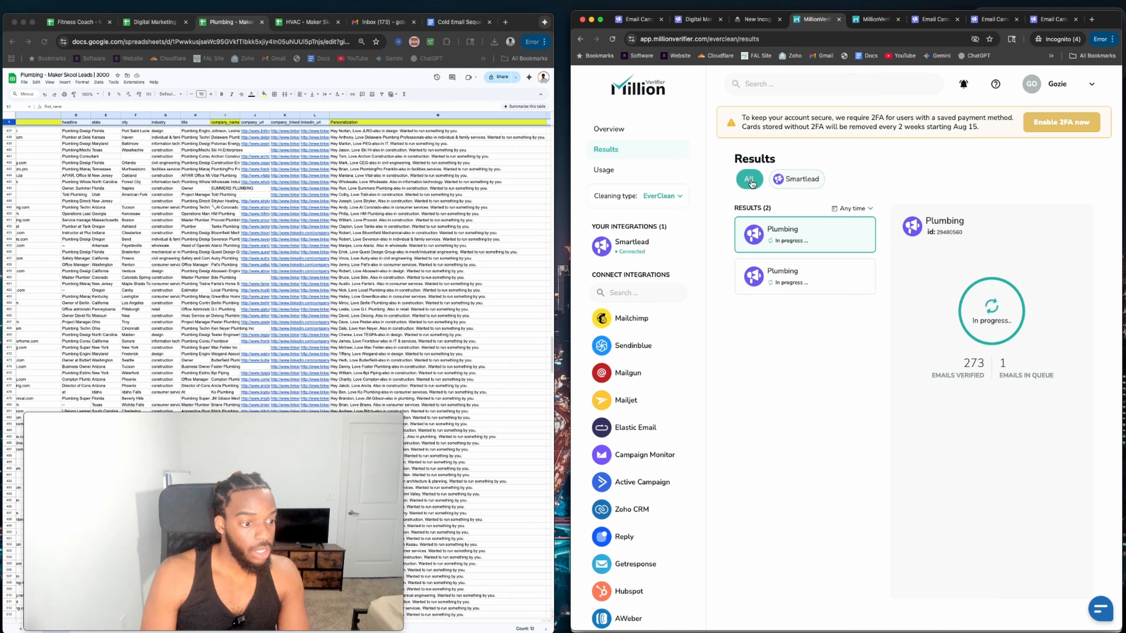
left_click(800, 180)
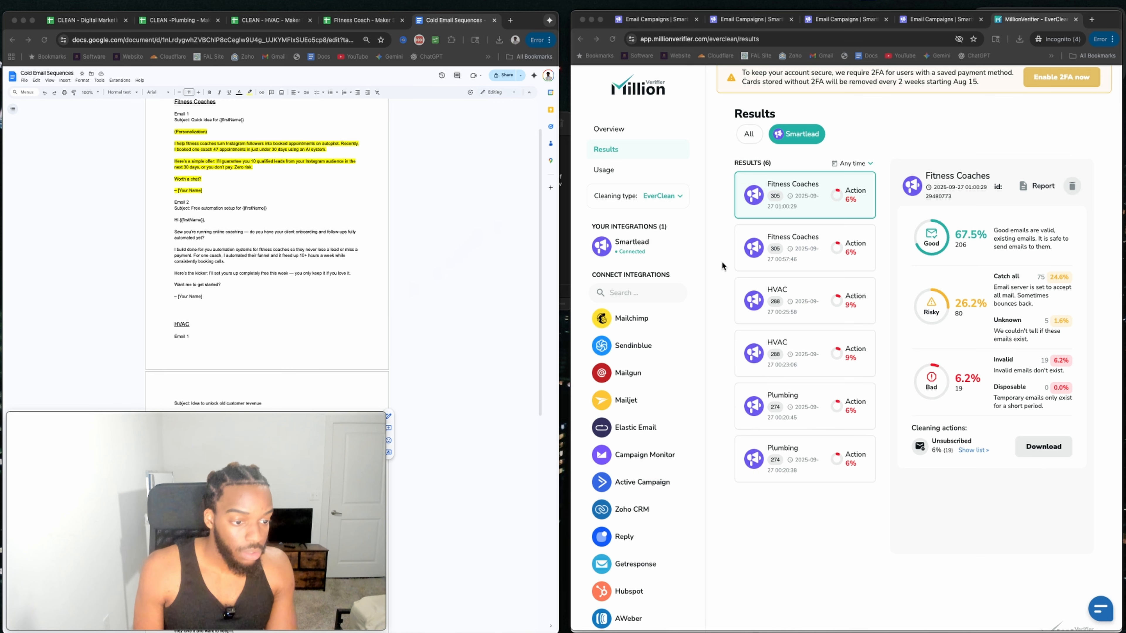
scroll(748, 141, "up", 1)
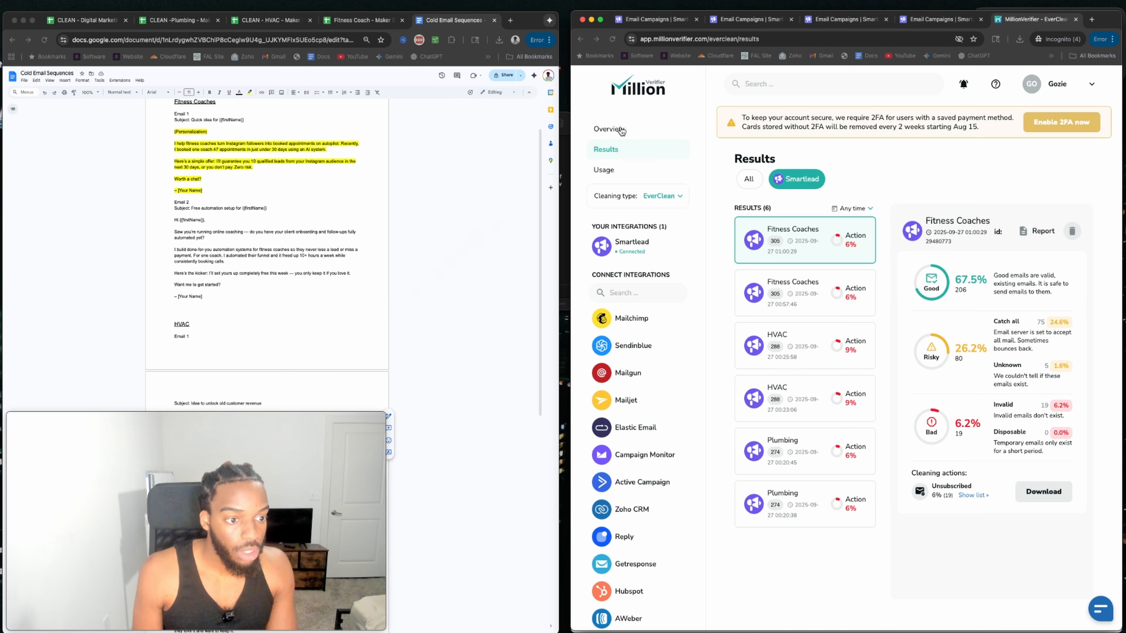
left_click(601, 133)
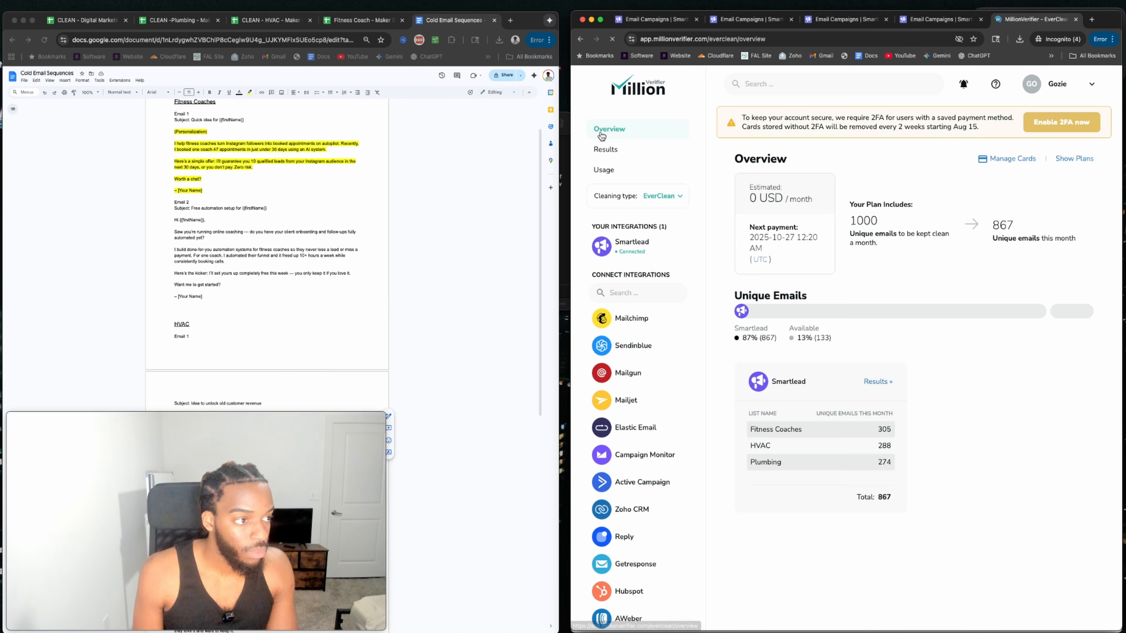
scroll(775, 400, "down", 1)
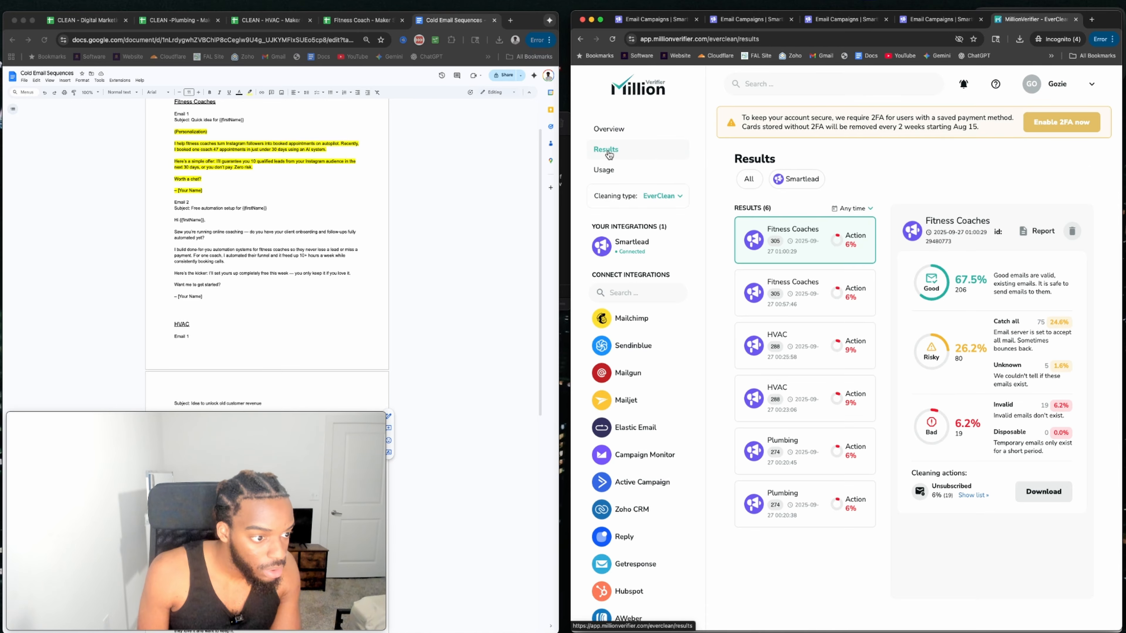
left_click(662, 197)
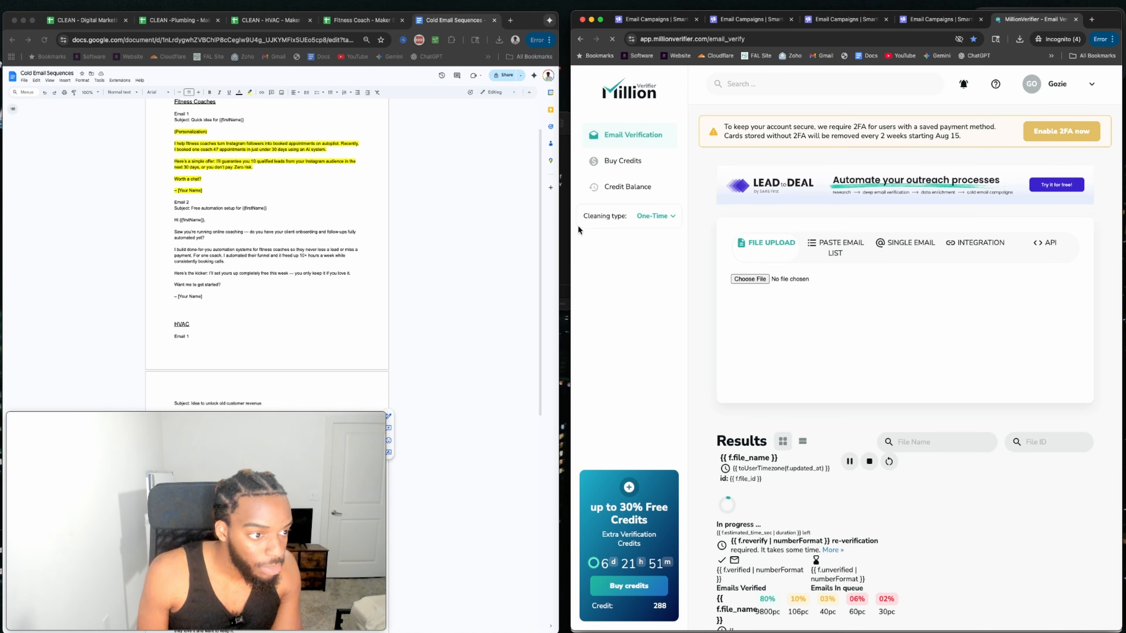
scroll(881, 326, "down", 5)
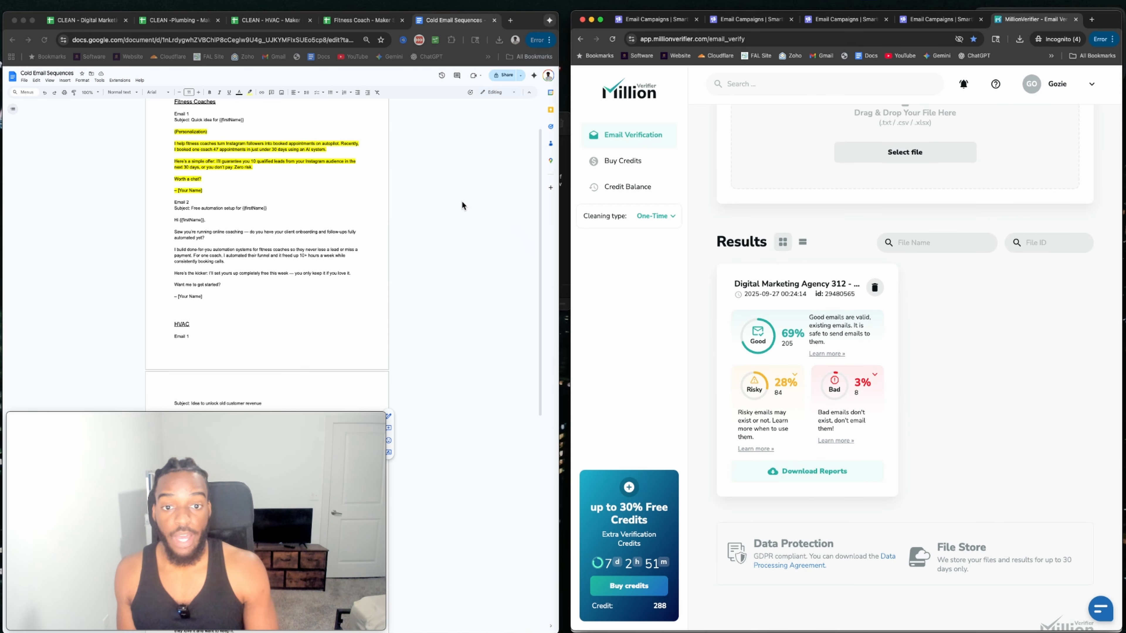
Look over the cleaned Digital Marketing, Plumbing, HVAC and Fitness Coach sheets, then reach Smartlead's lead import.
left_click(84, 20)
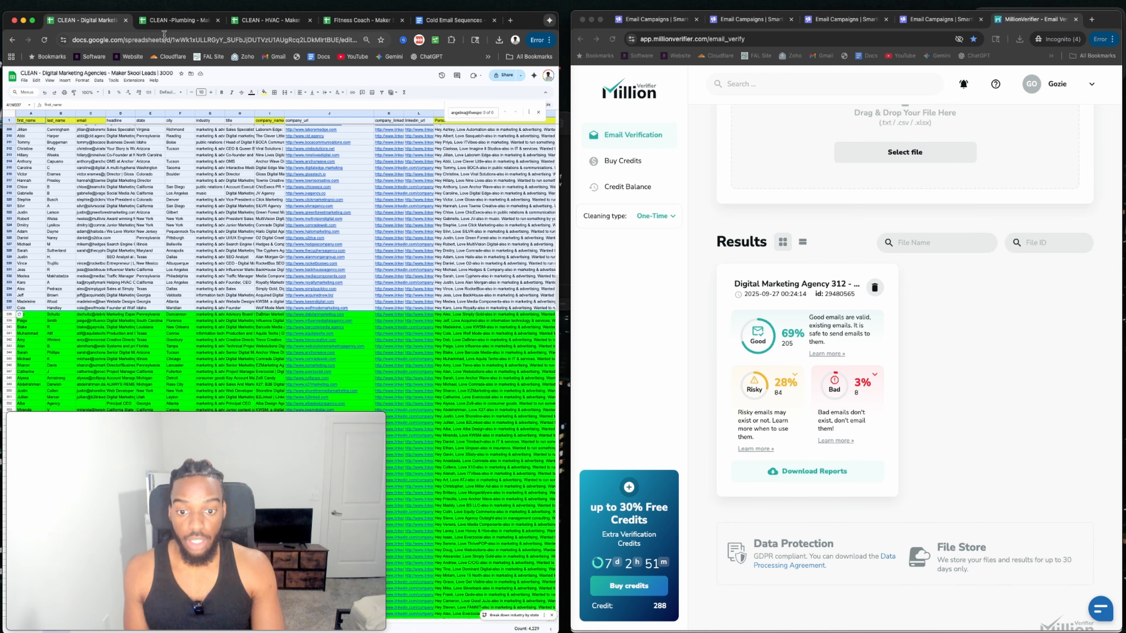
scroll(179, 185, "up", 20)
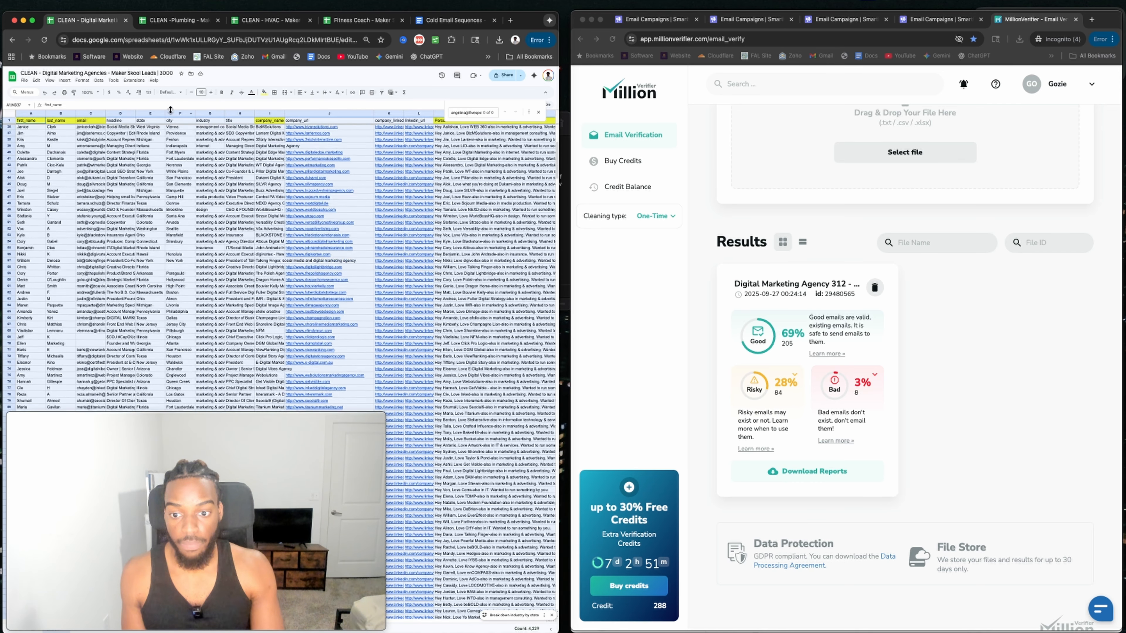
left_click(189, 22)
left_click(268, 23)
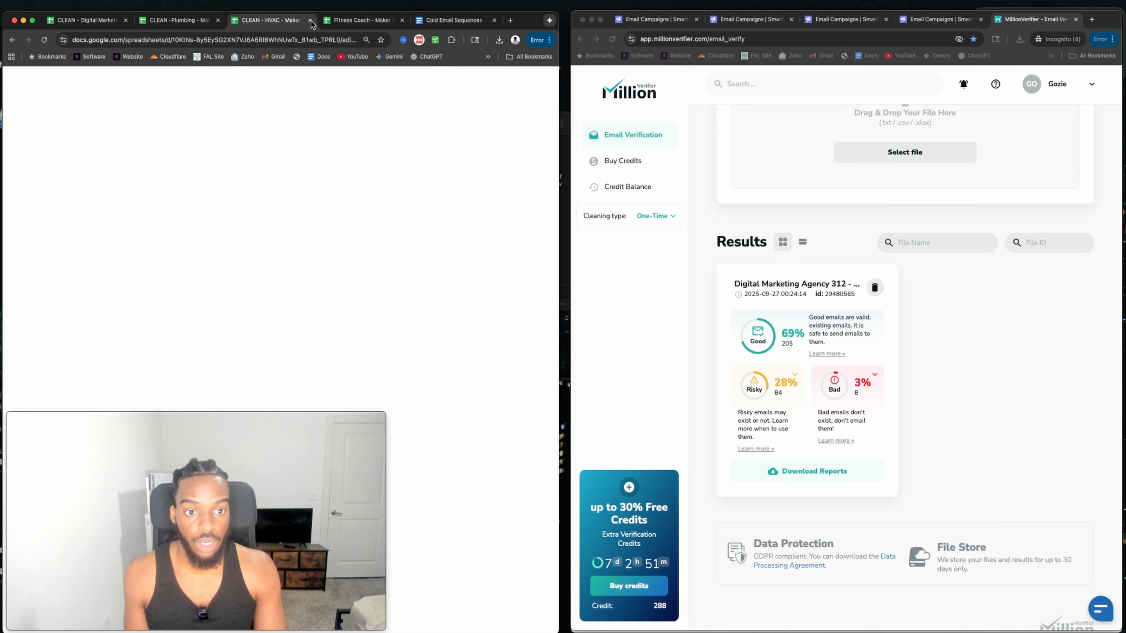
left_click(339, 24)
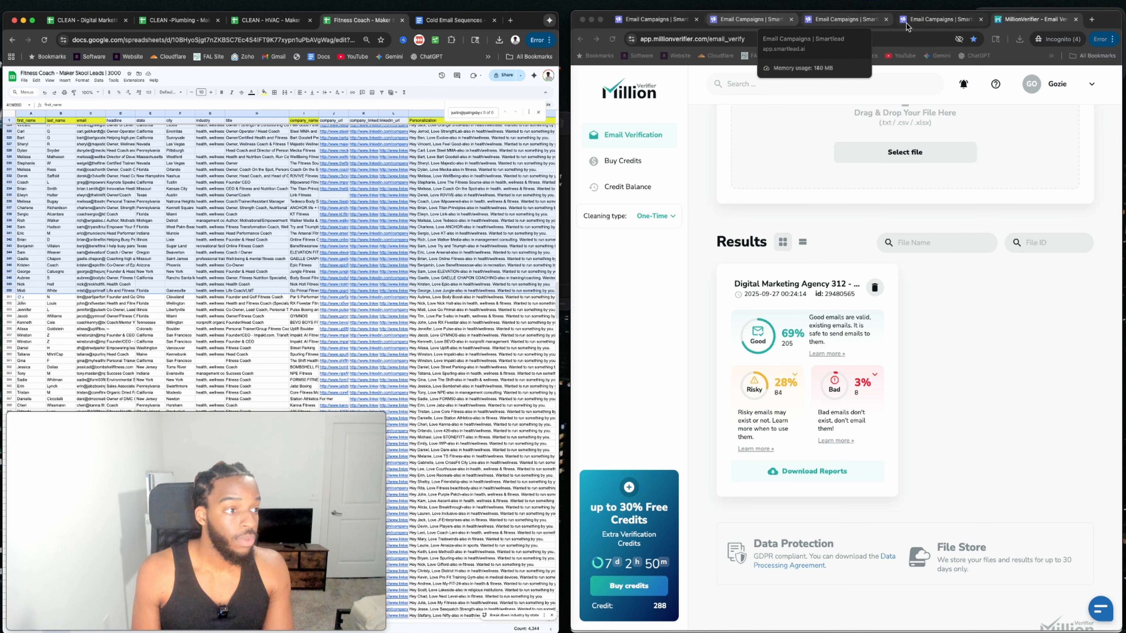
left_click(927, 23)
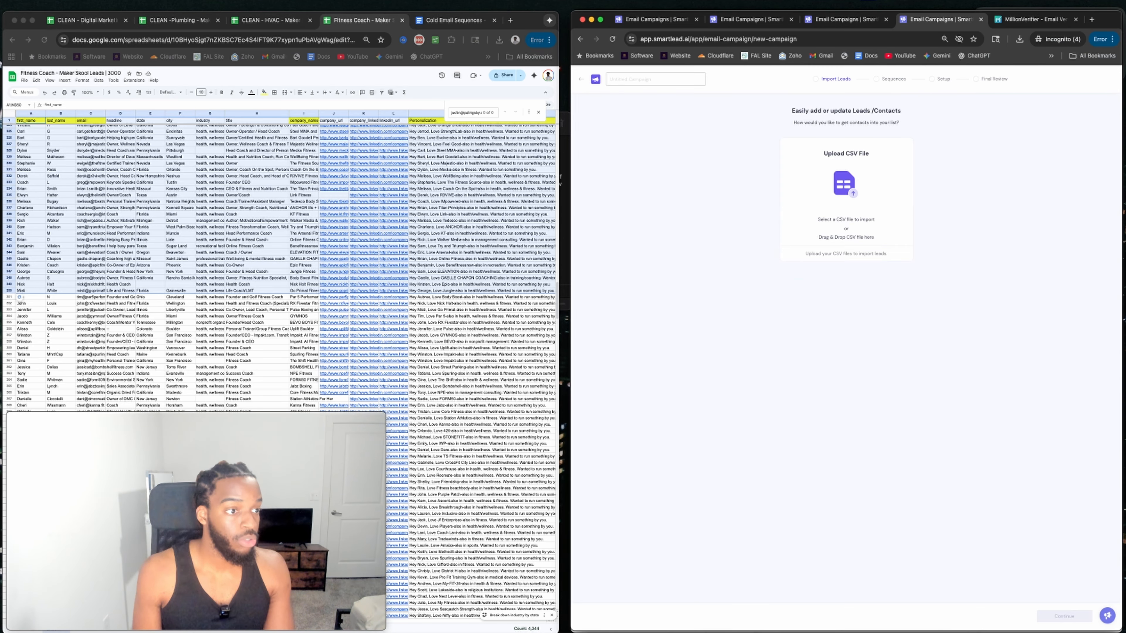
Upload the Digital Marketing Agency 312 CSV and name the campaign Digital Marketing Agencies.
left_click(787, 186)
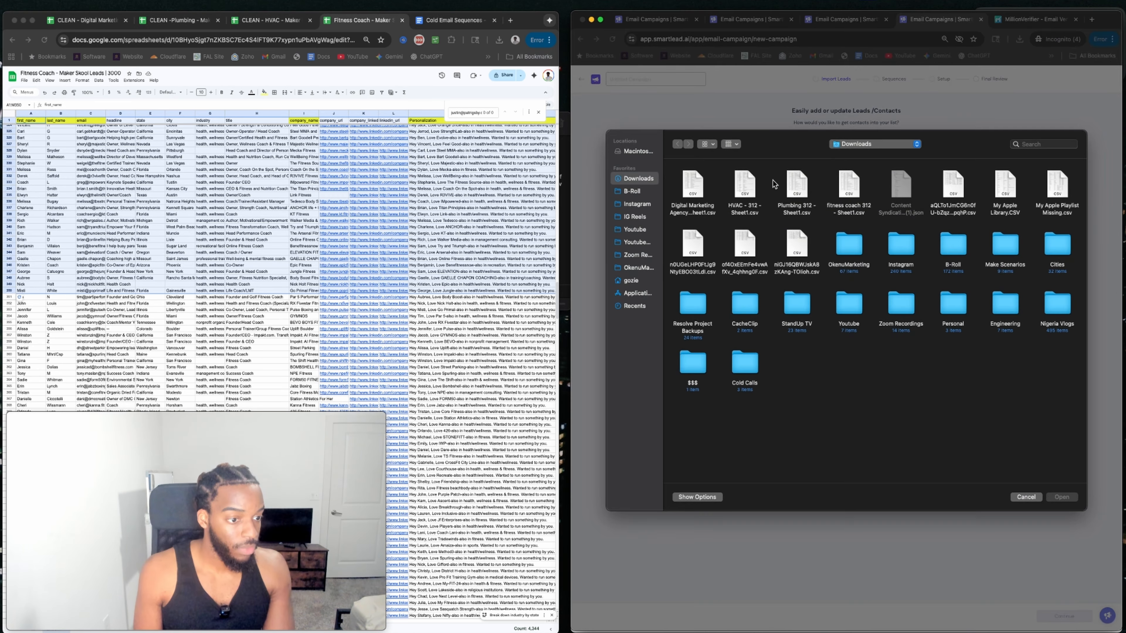
left_click(692, 188)
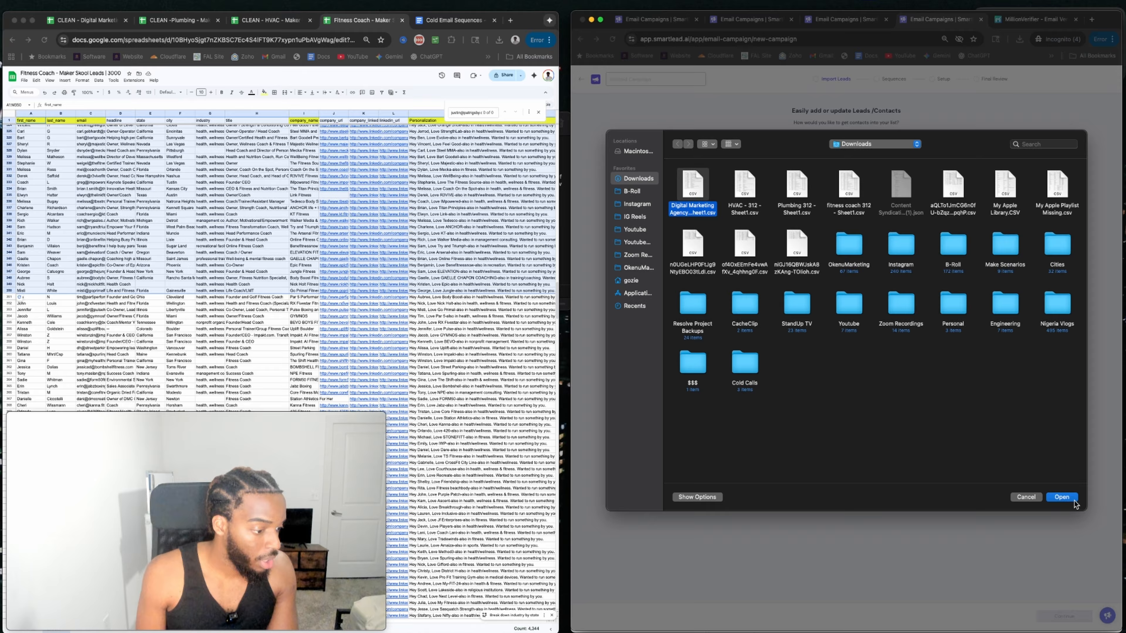
left_click(1063, 497)
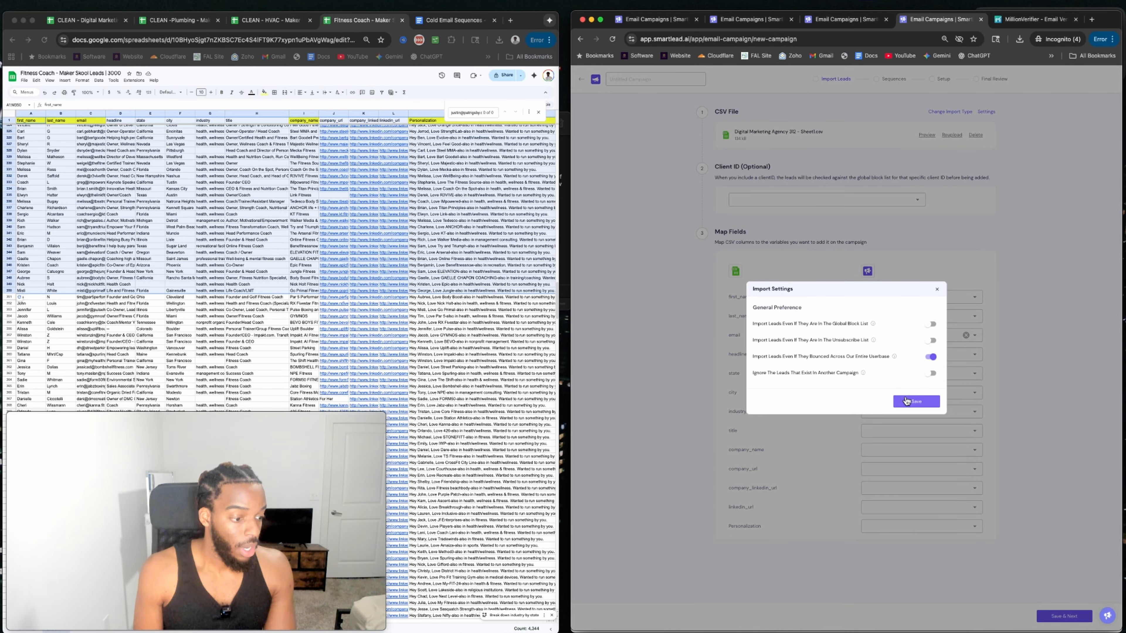
left_click(906, 402)
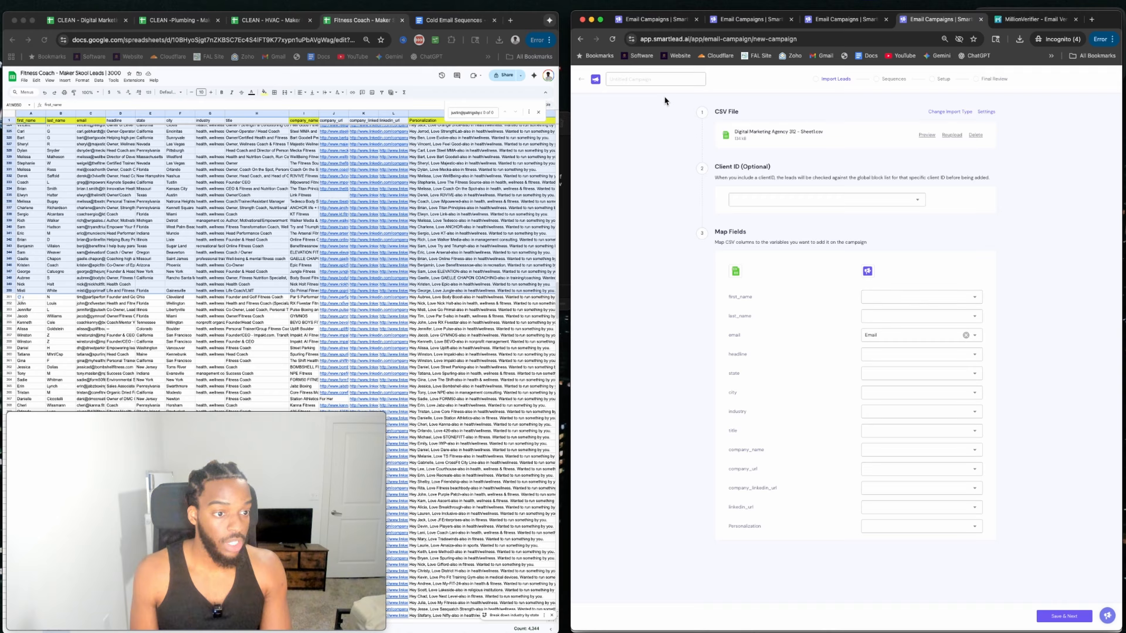
left_click(667, 81)
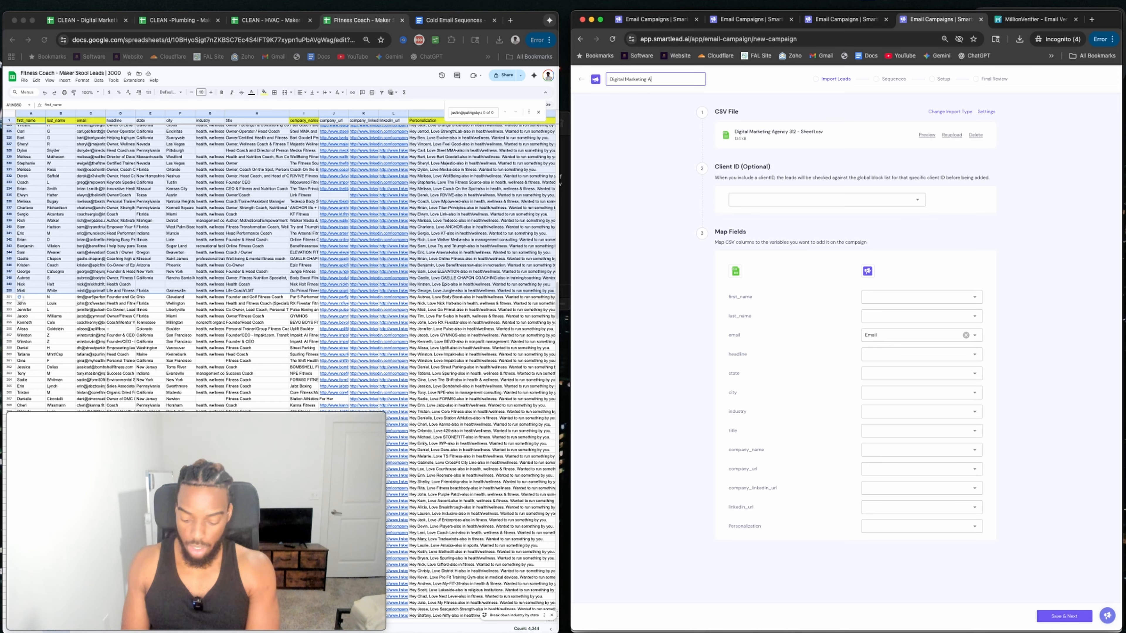
type("cies")
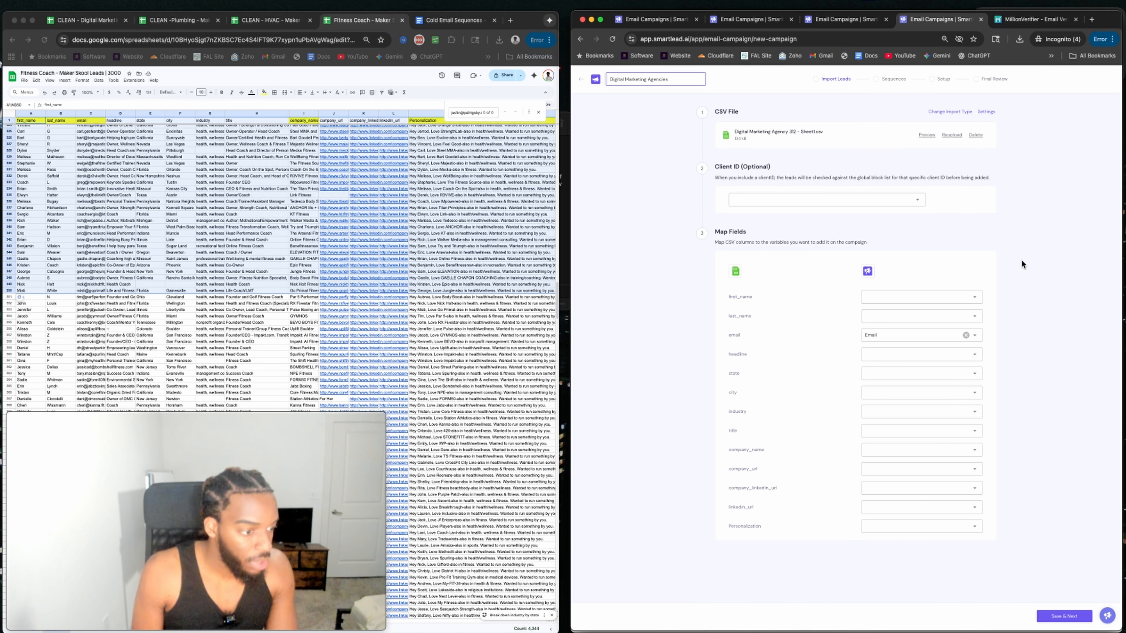
Map first_name, last_name, company_name and Personalization (custom field), import the leads, and return to All Campaigns.
left_click(931, 298)
left_click(868, 312)
left_click(880, 316)
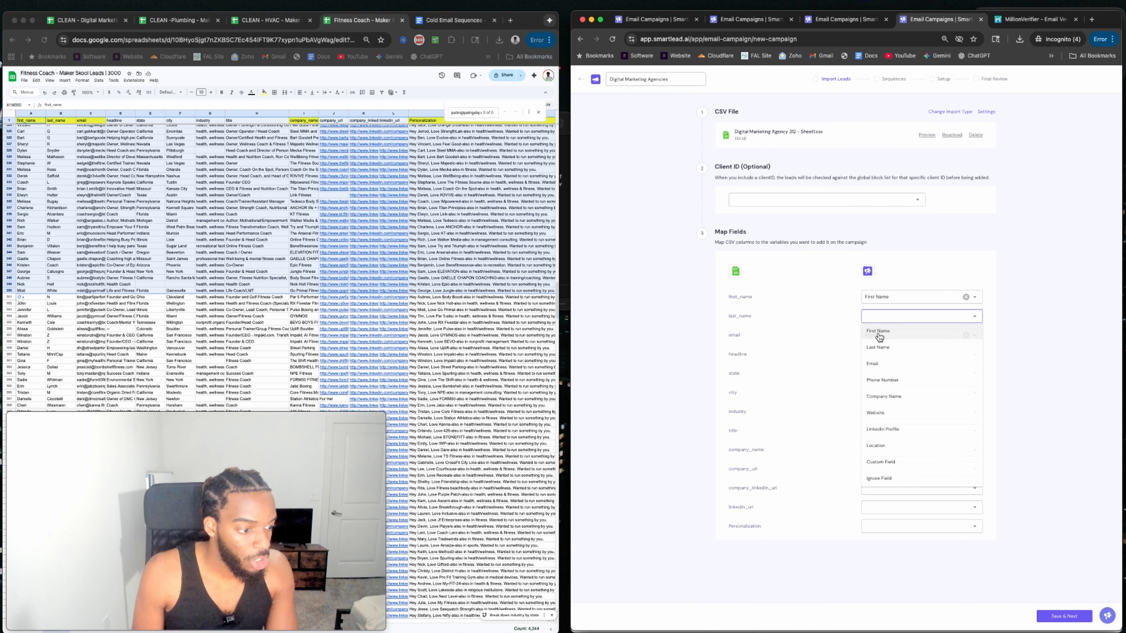
left_click(878, 348)
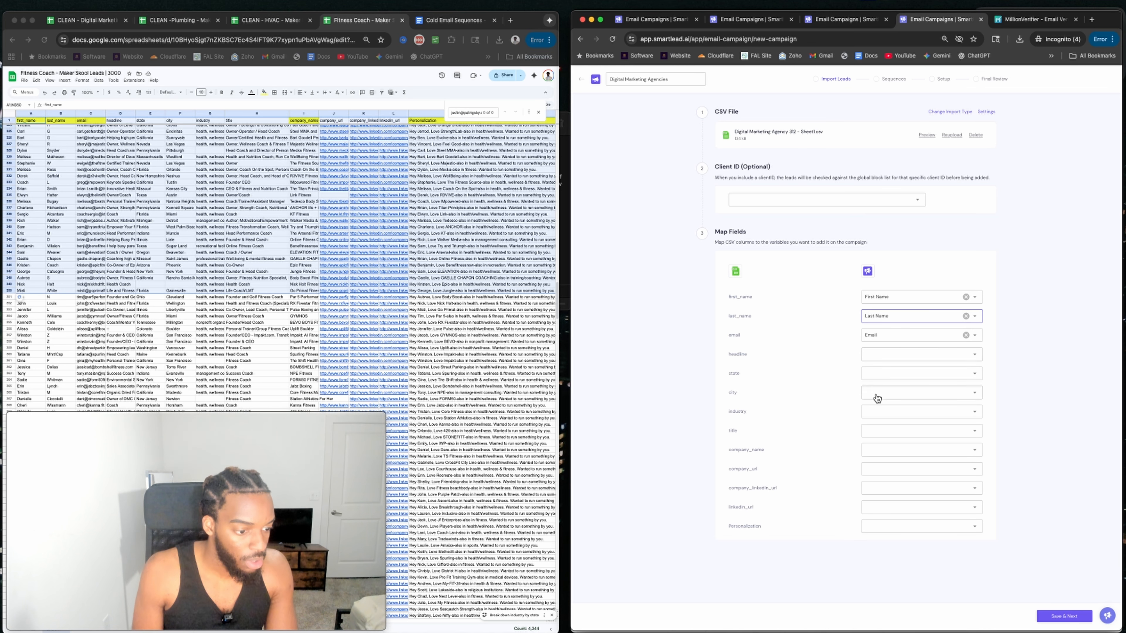
left_click(870, 452)
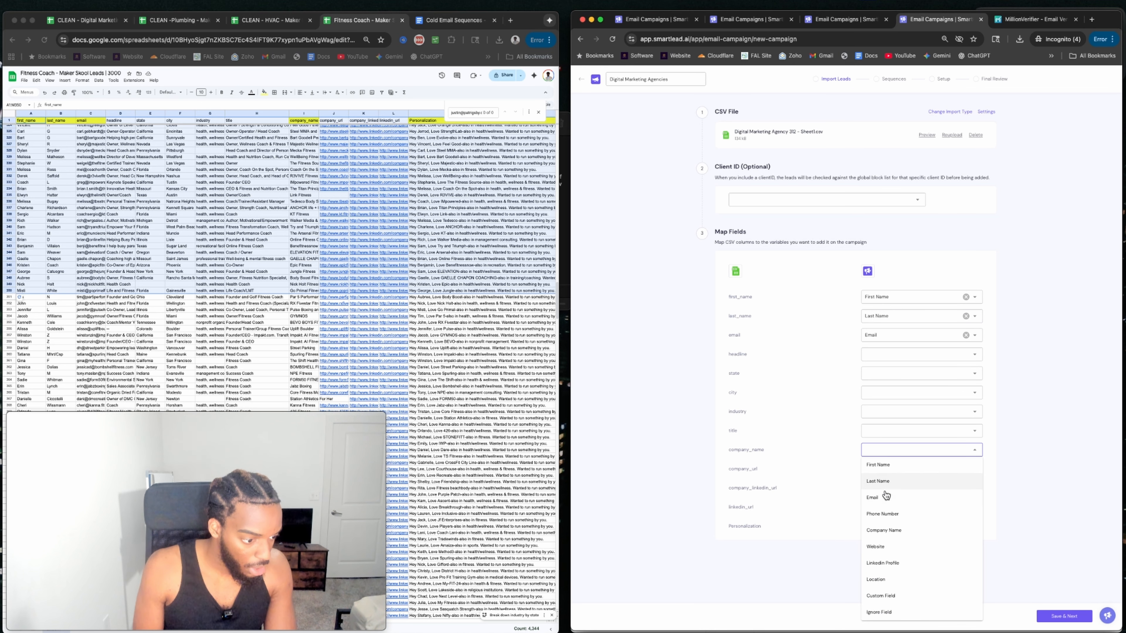
left_click(883, 531)
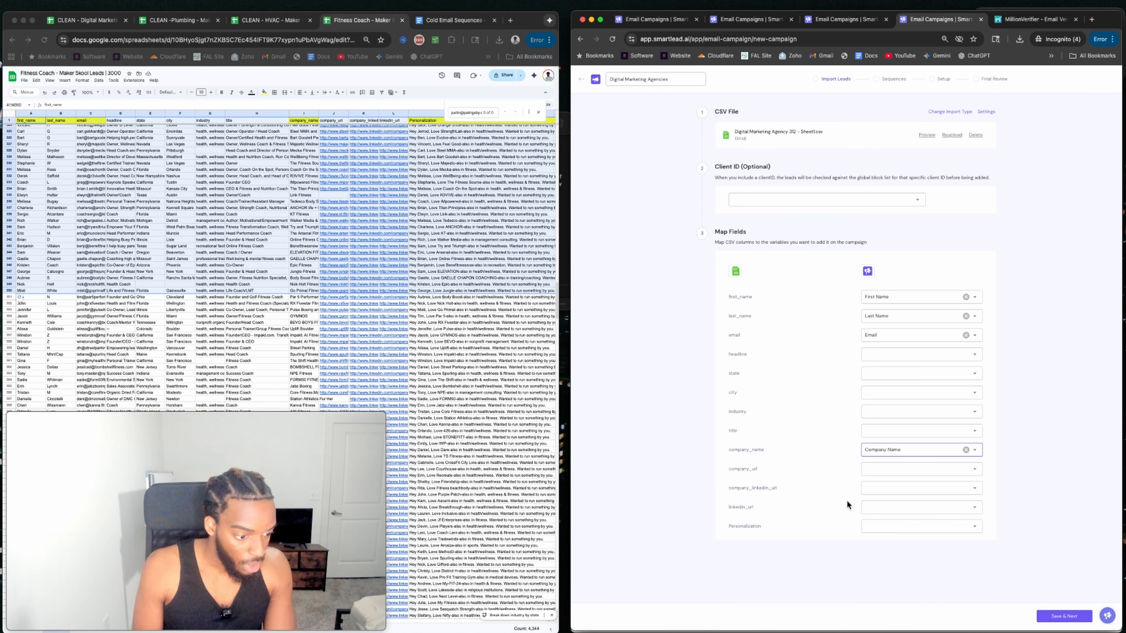
left_click(870, 526)
left_click(881, 495)
left_click(1053, 618)
left_click(892, 372)
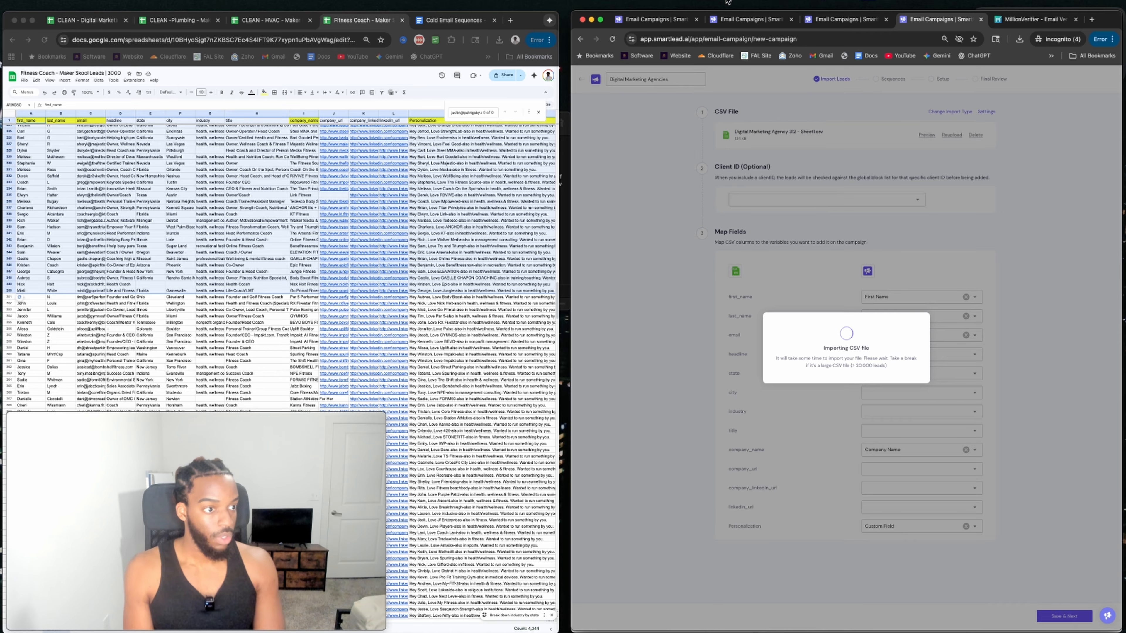
left_click(842, 19)
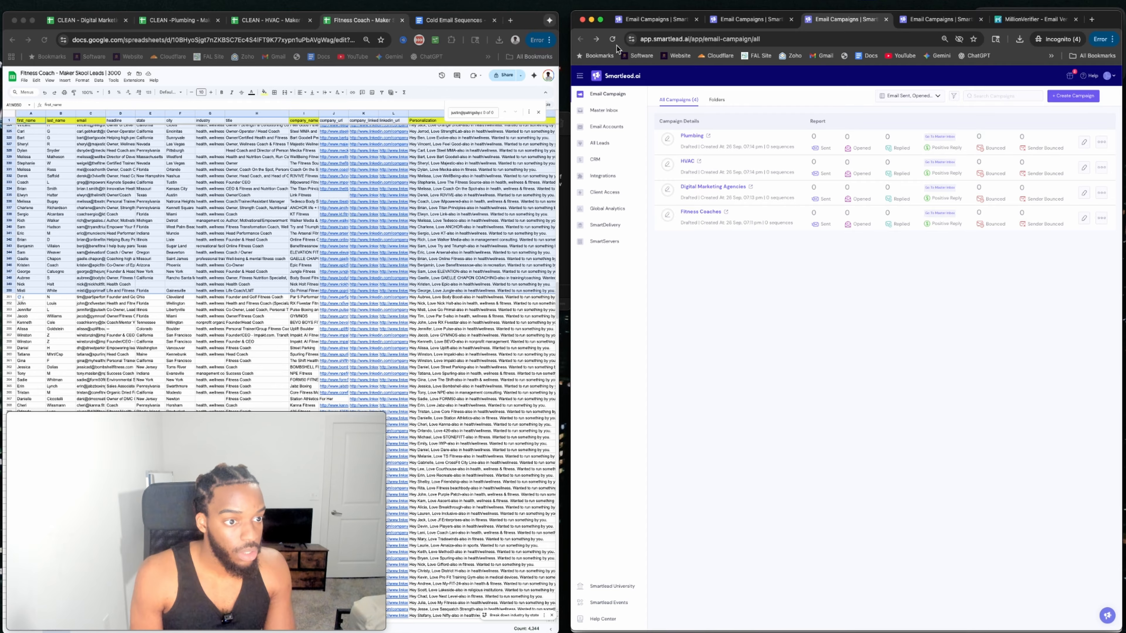
Create the Fitness Coach campaign, import the fitness coach 312 leads, and open its sequence editor.
left_click(1069, 93)
left_click(844, 185)
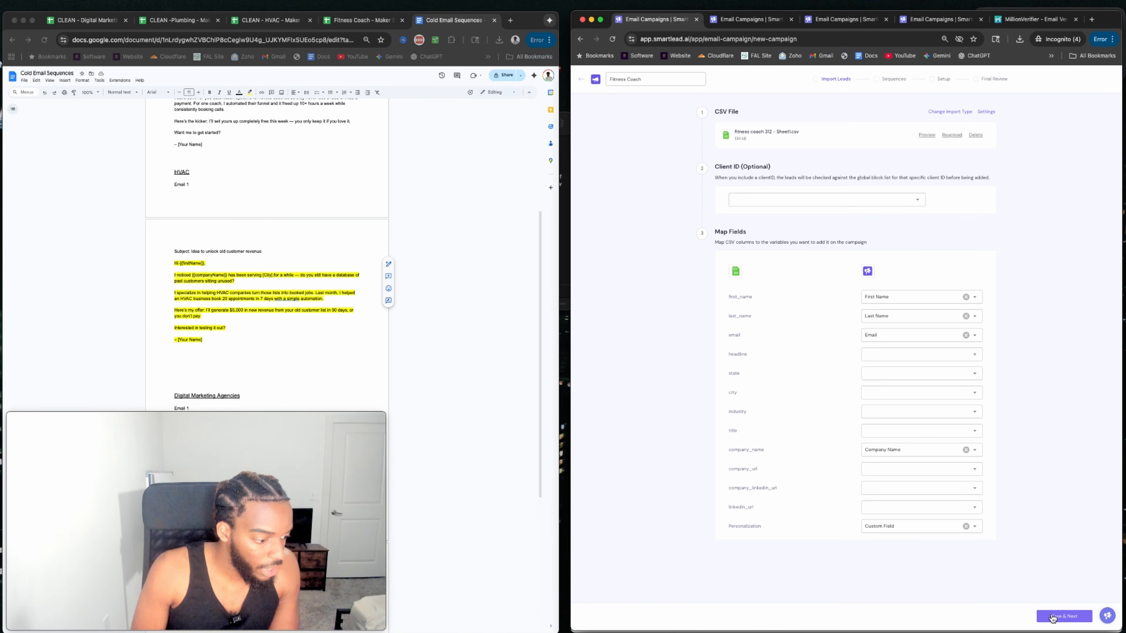
left_click(1087, 617)
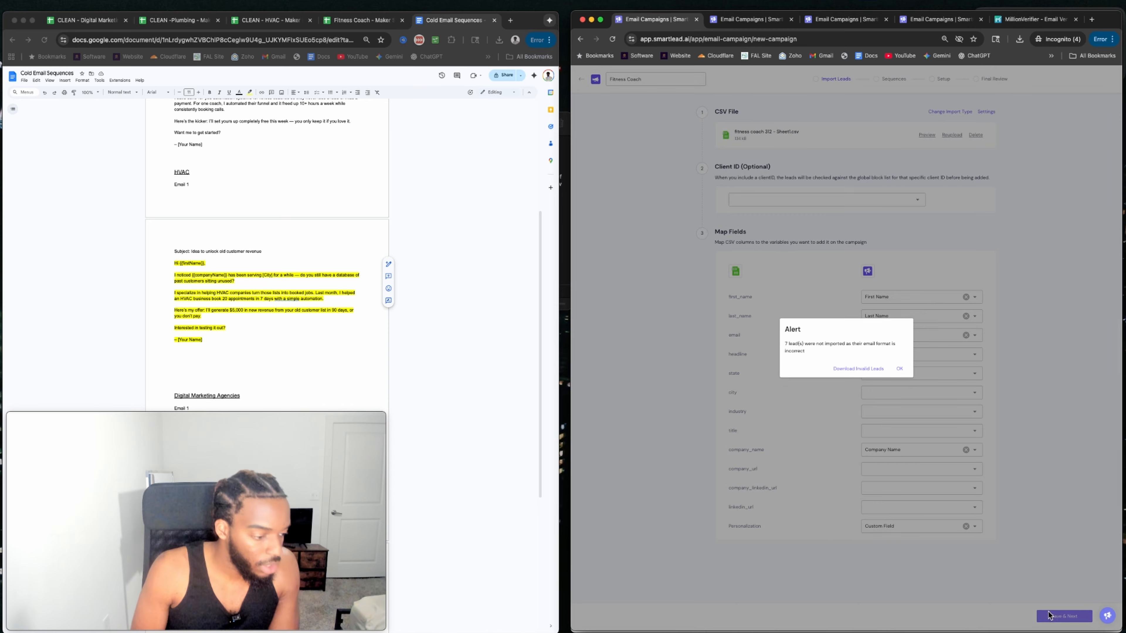
left_click(900, 368)
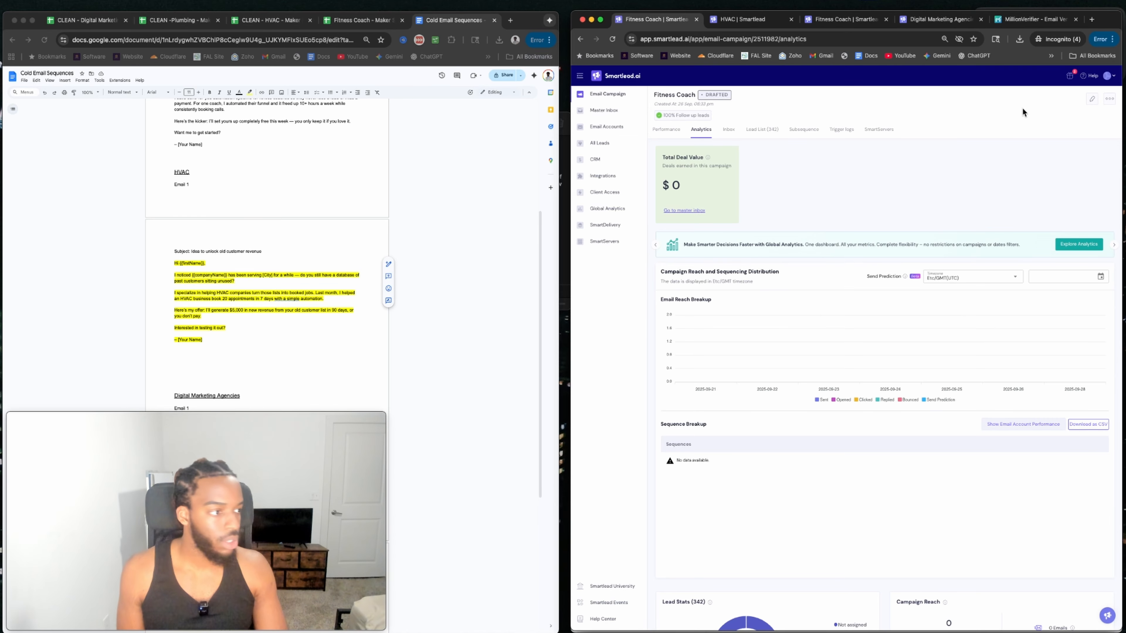
left_click(1092, 99)
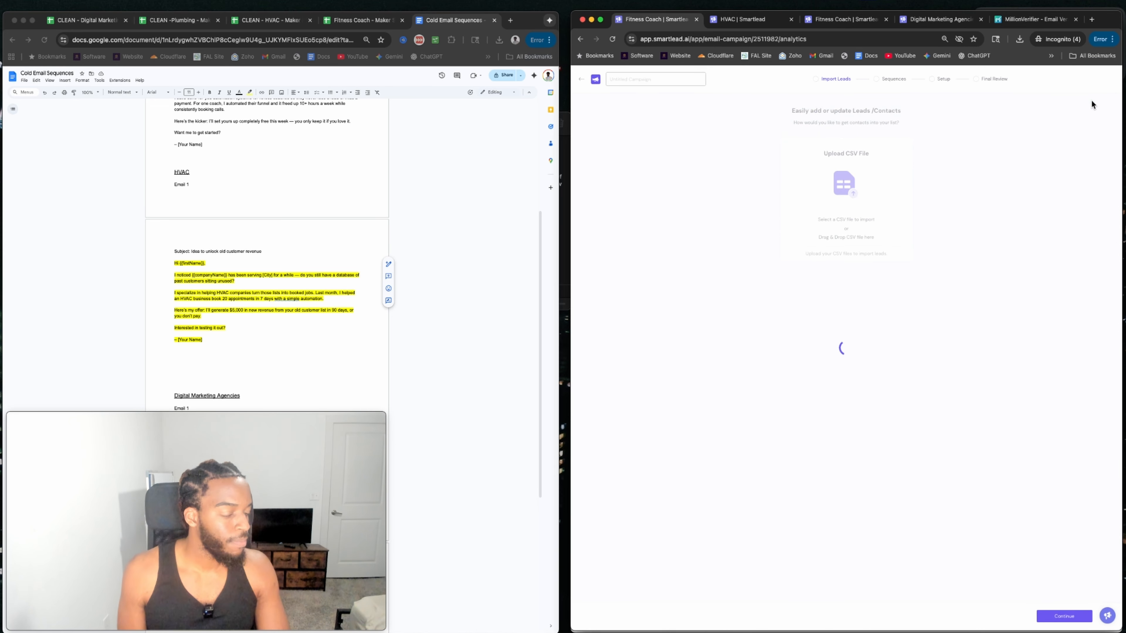
left_click(797, 161)
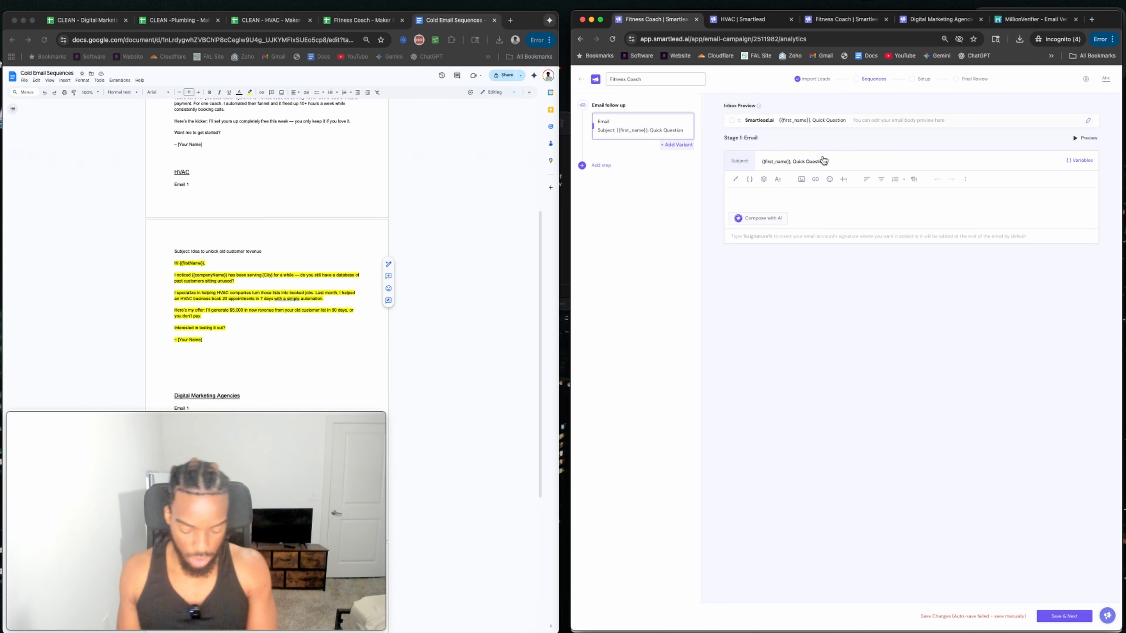
Change the first email's subject to '{{first_name}}, Thoughts'.
key("BackSpace")
key("BackSpace")
key("BackSpace")
type("Thop")
key("BackSpace")
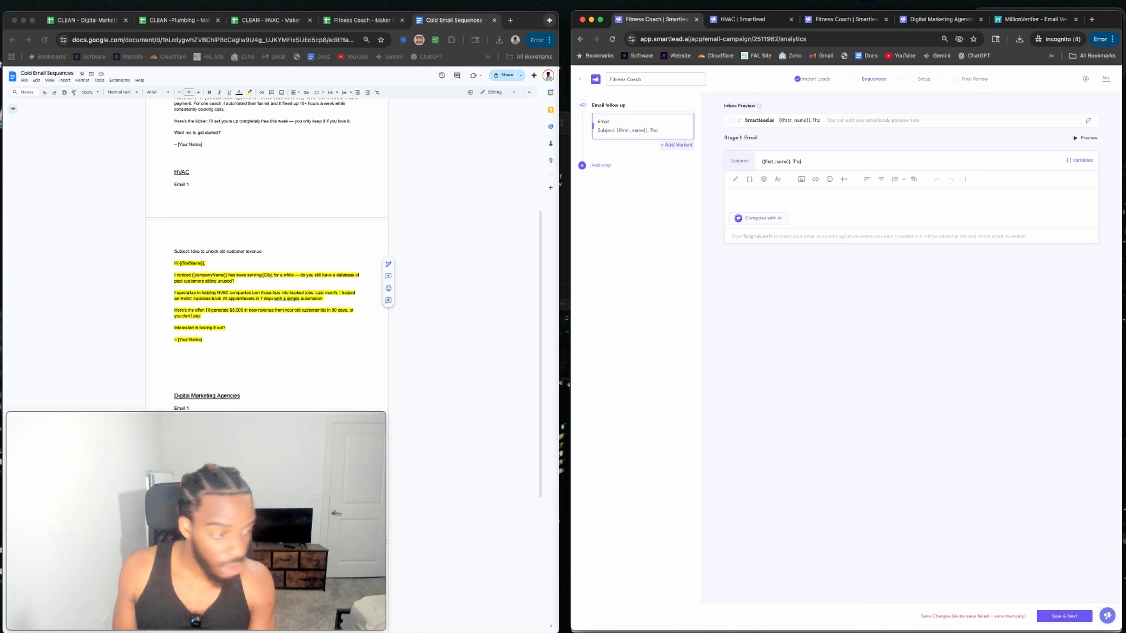
type("ughts")
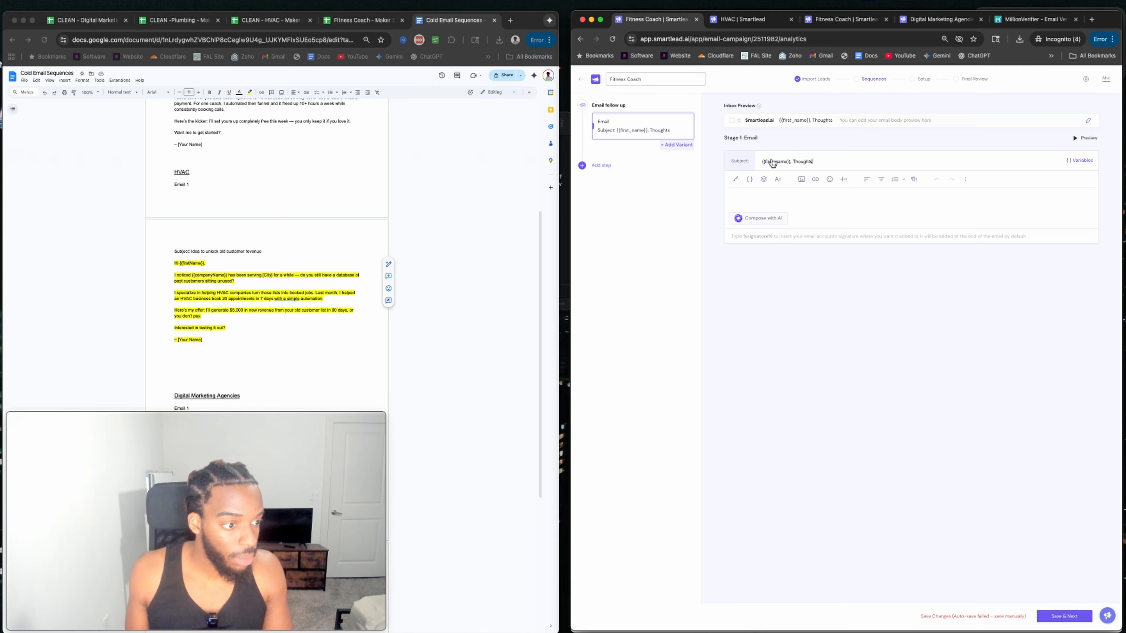
left_click(789, 202)
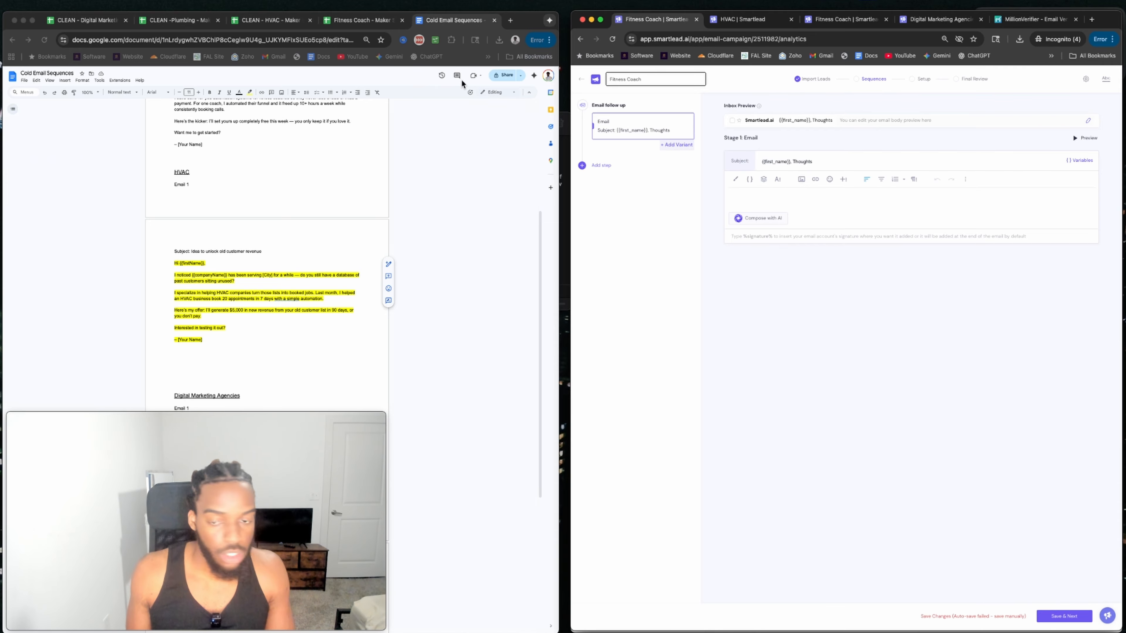
Select the Fitness Coaches Email 1 body in the Google Doc for copying.
scroll(192, 245, "down", 5)
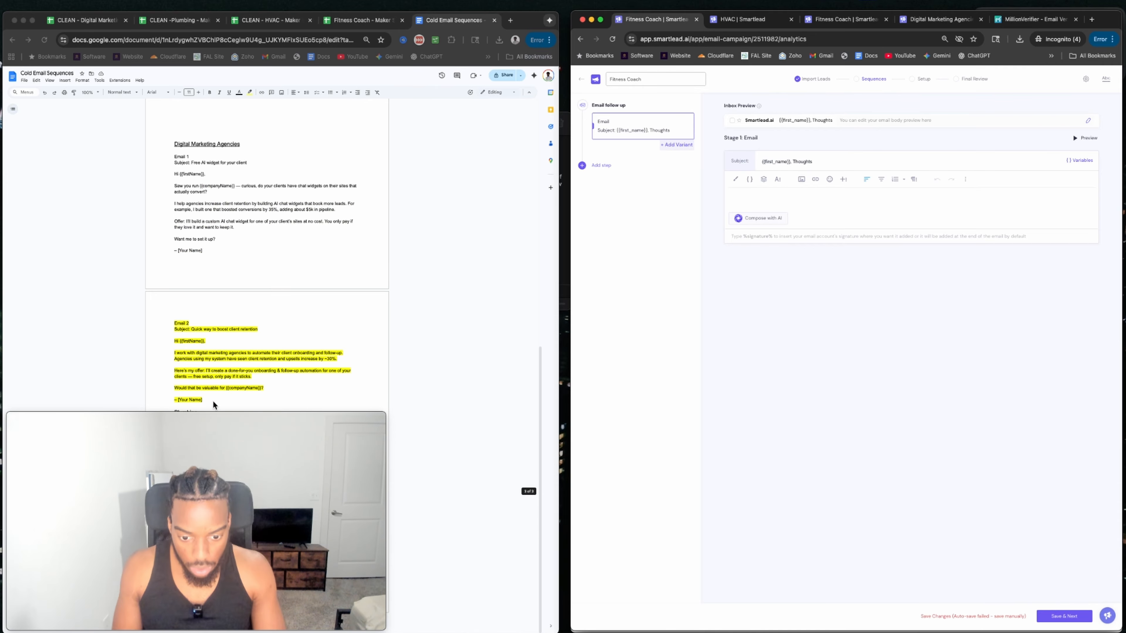
scroll(177, 425, "up", 10)
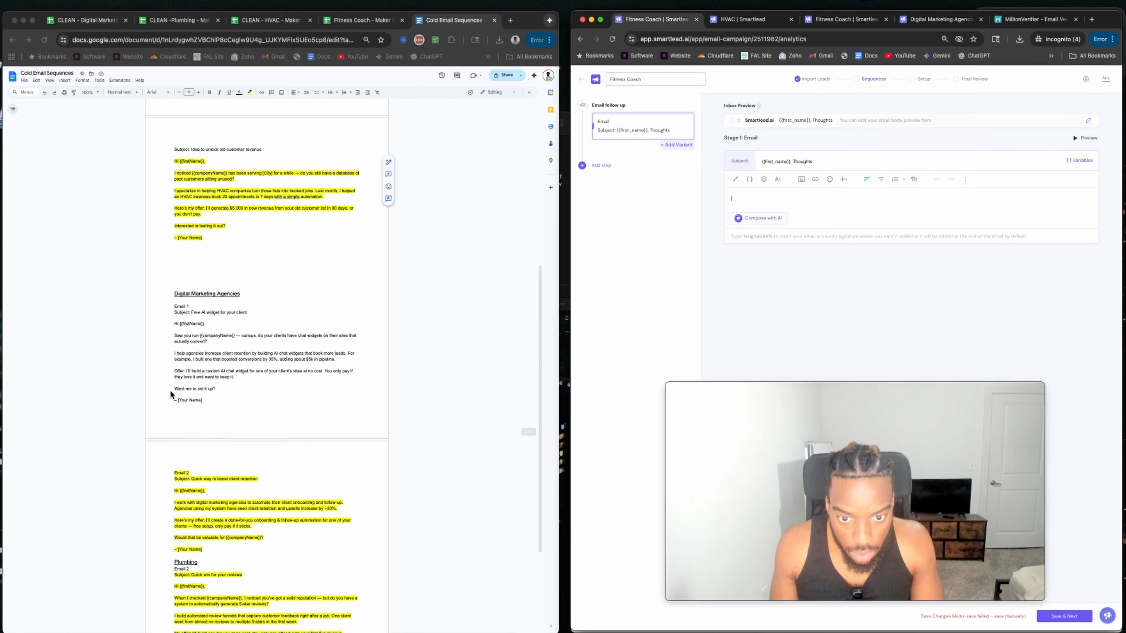
left_click(178, 190)
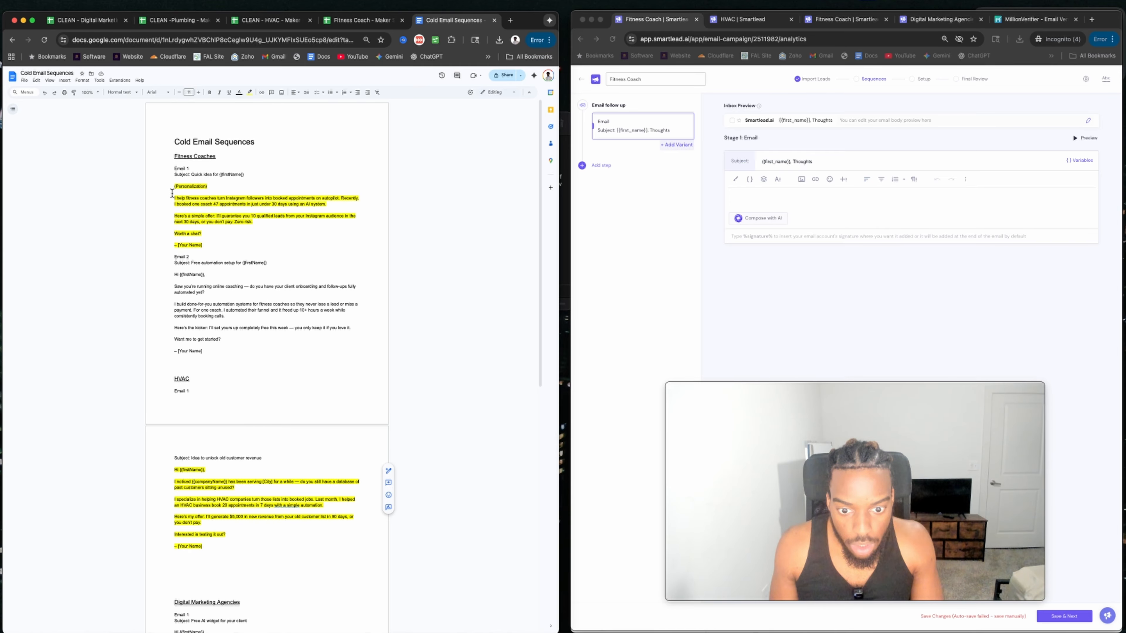
left_click(170, 188)
left_click_drag(169, 188, 202, 237)
key("super+c")
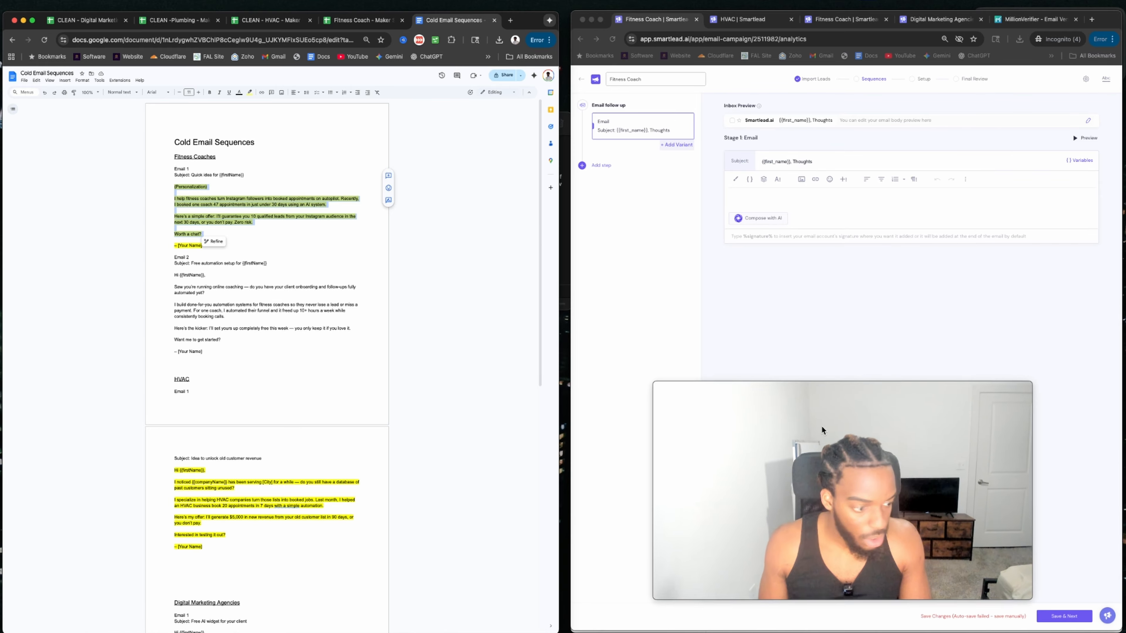
Paste the copied email into the body and turn the personalization placeholder into {{ }} variable syntax.
left_click(772, 198)
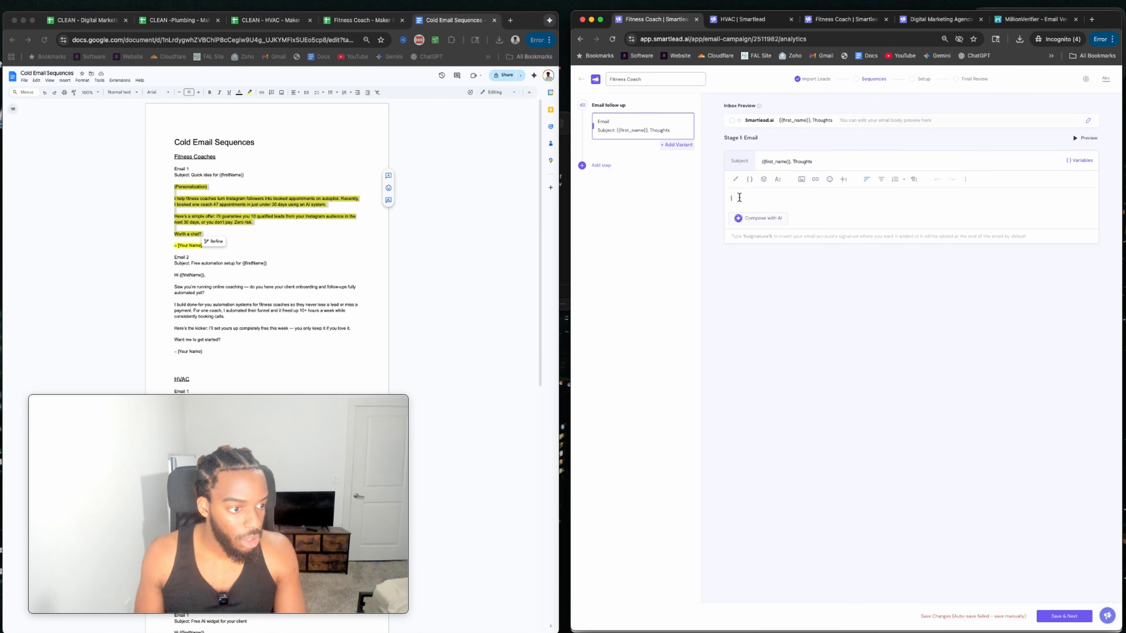
key("super+v")
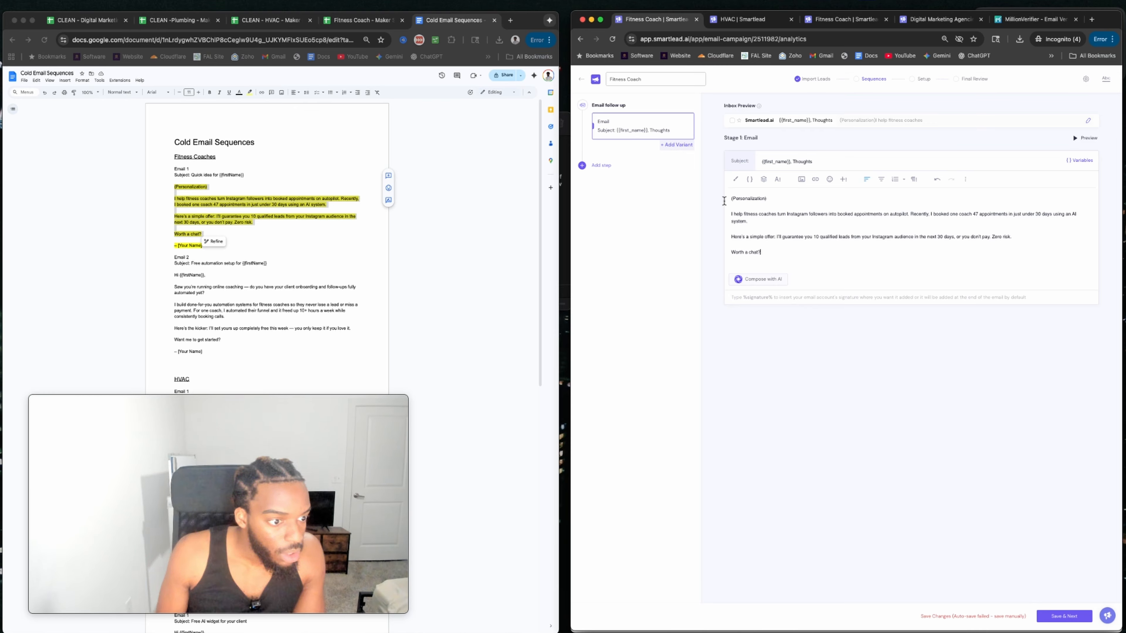
left_click(736, 199)
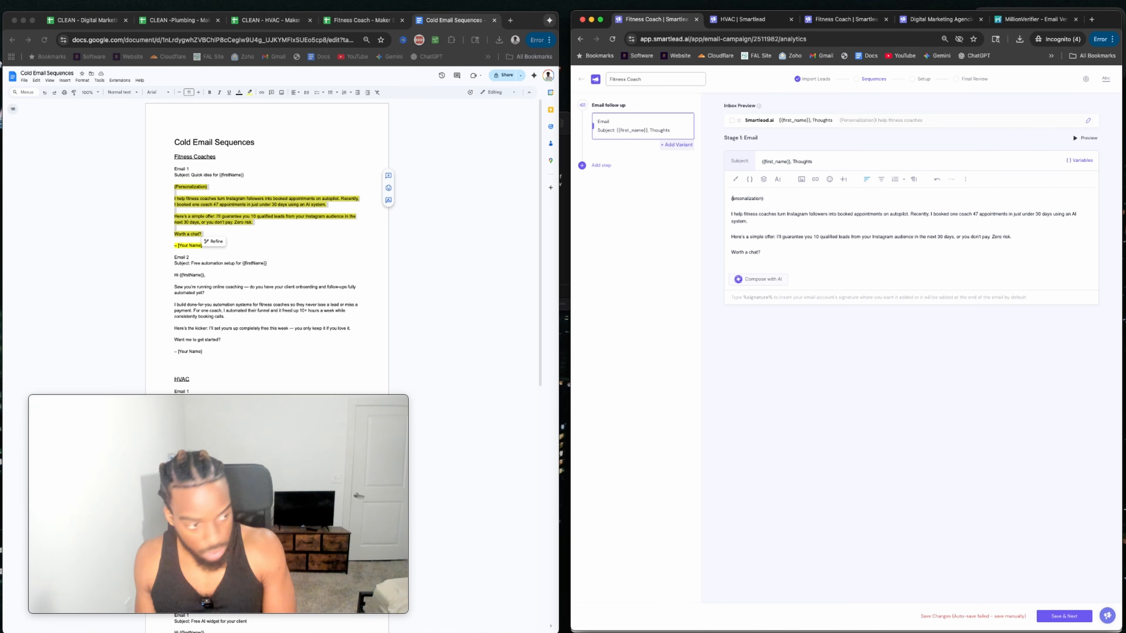
key("BackSpace")
key("BackSpace")
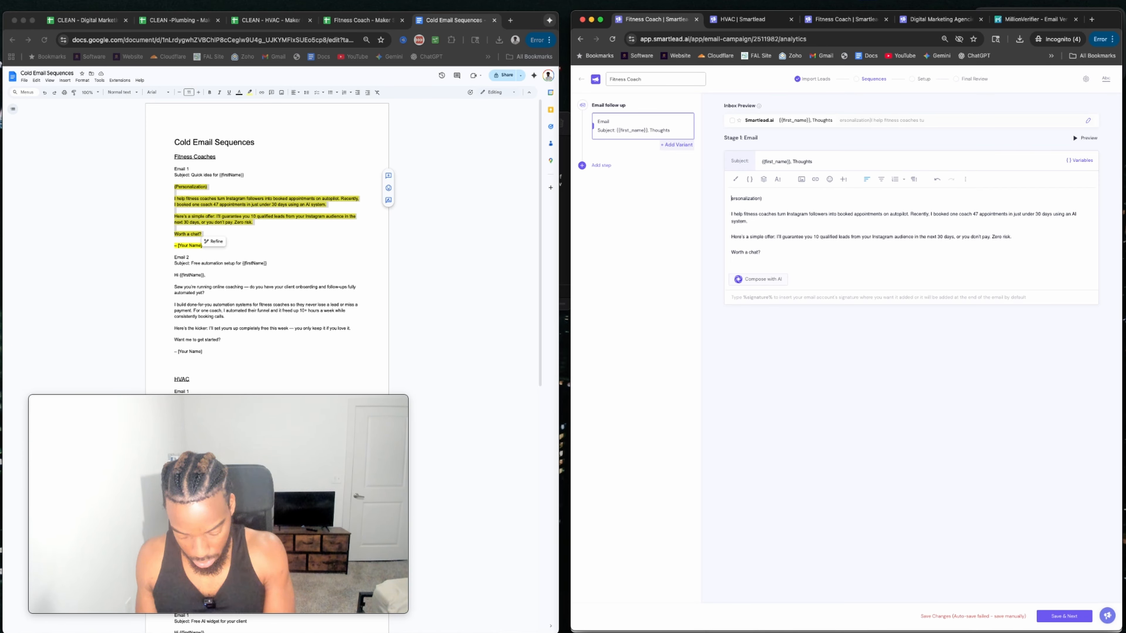
type("(p")
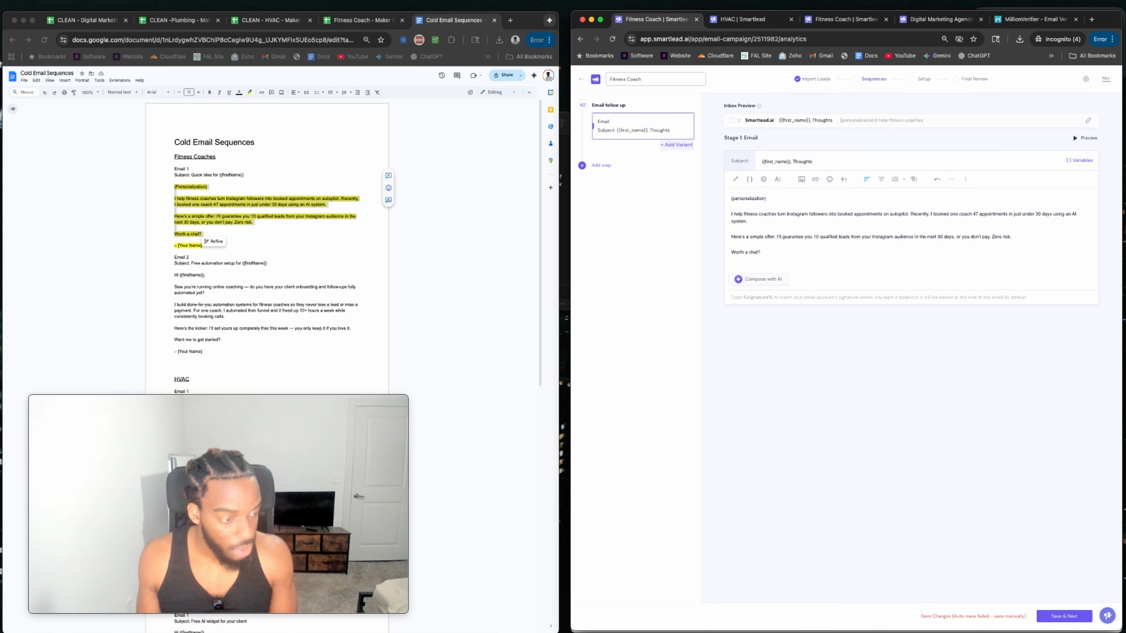
type("{")
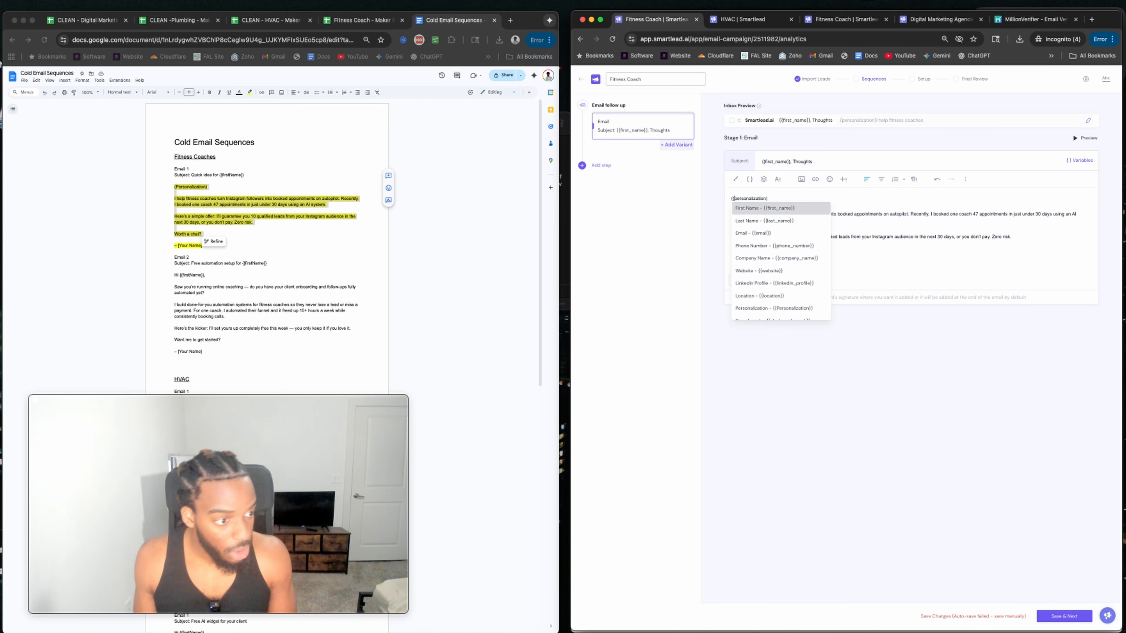
left_click(766, 198)
key("BackSpace")
type("}")
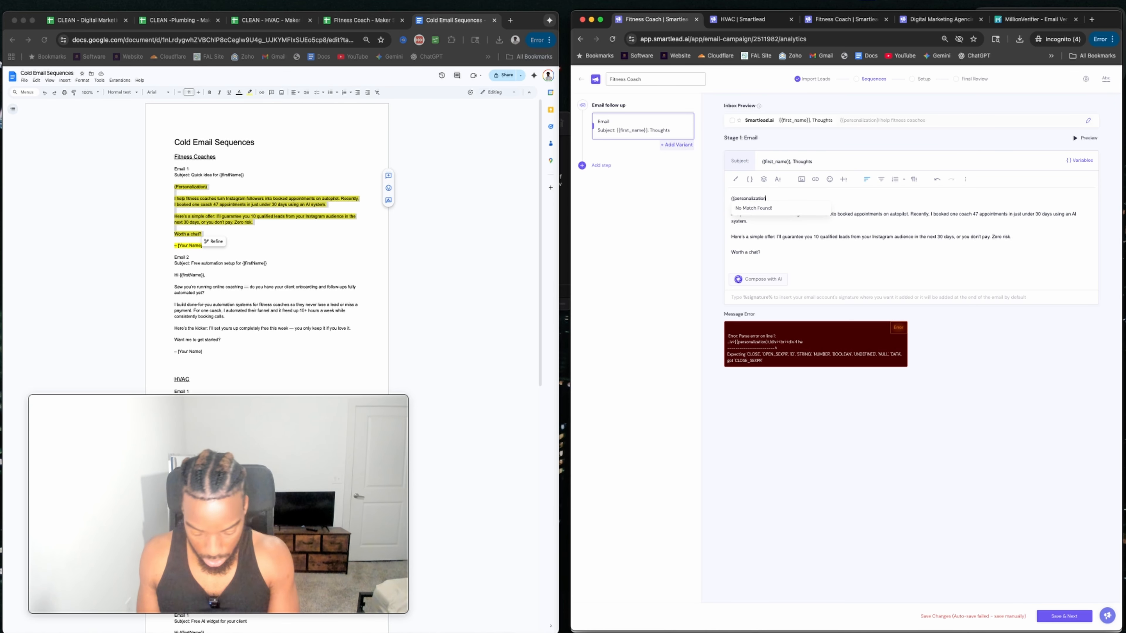
type("}")
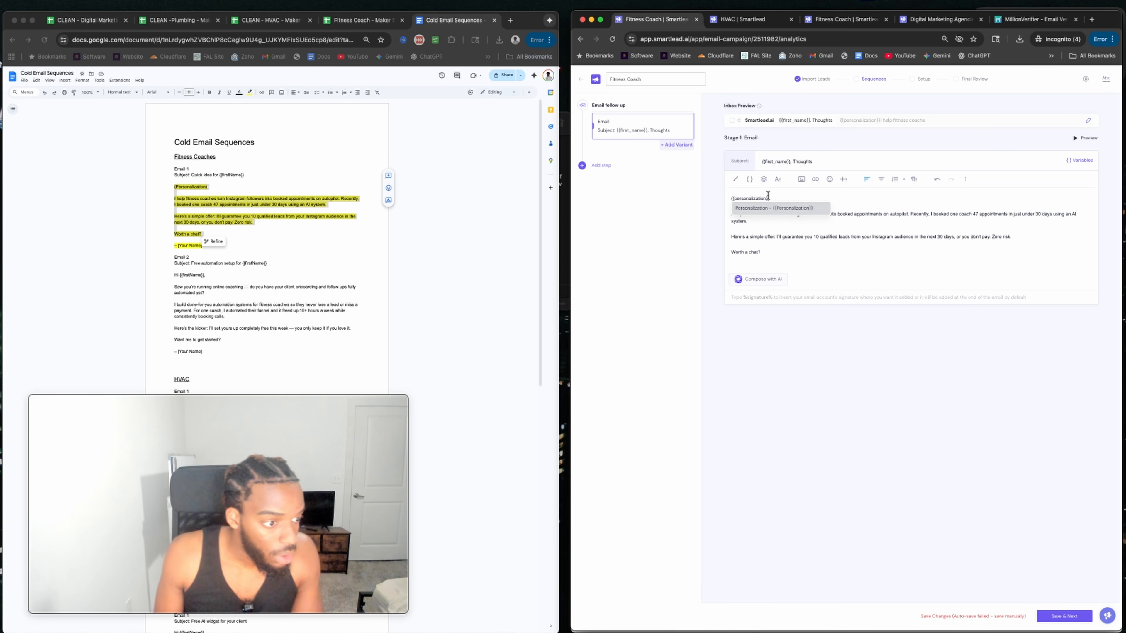
left_click(770, 225)
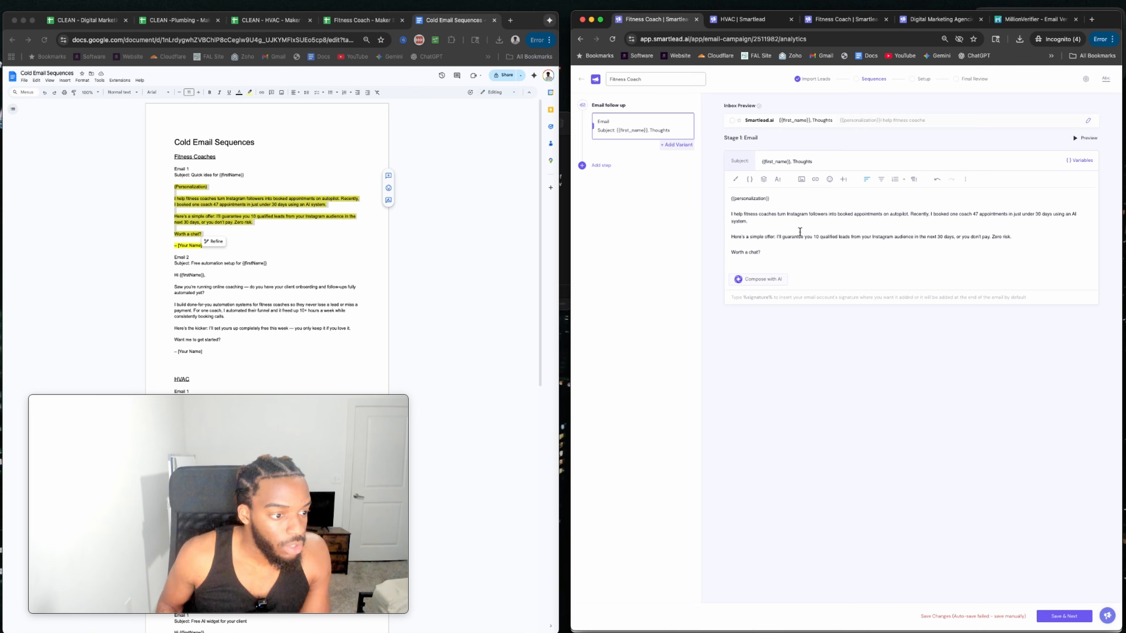
Replace 'on autopilot' with 'automatically' and review the 47-appointments and 10-leads claims.
left_click_drag(846, 216, 908, 214)
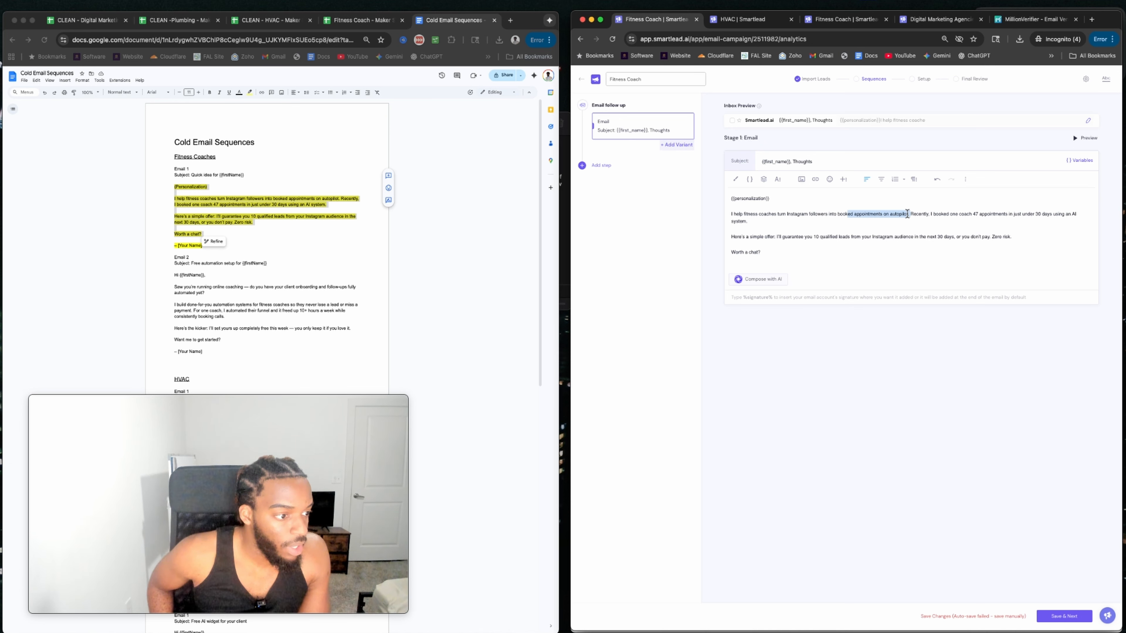
left_click(918, 214)
double_click(894, 215)
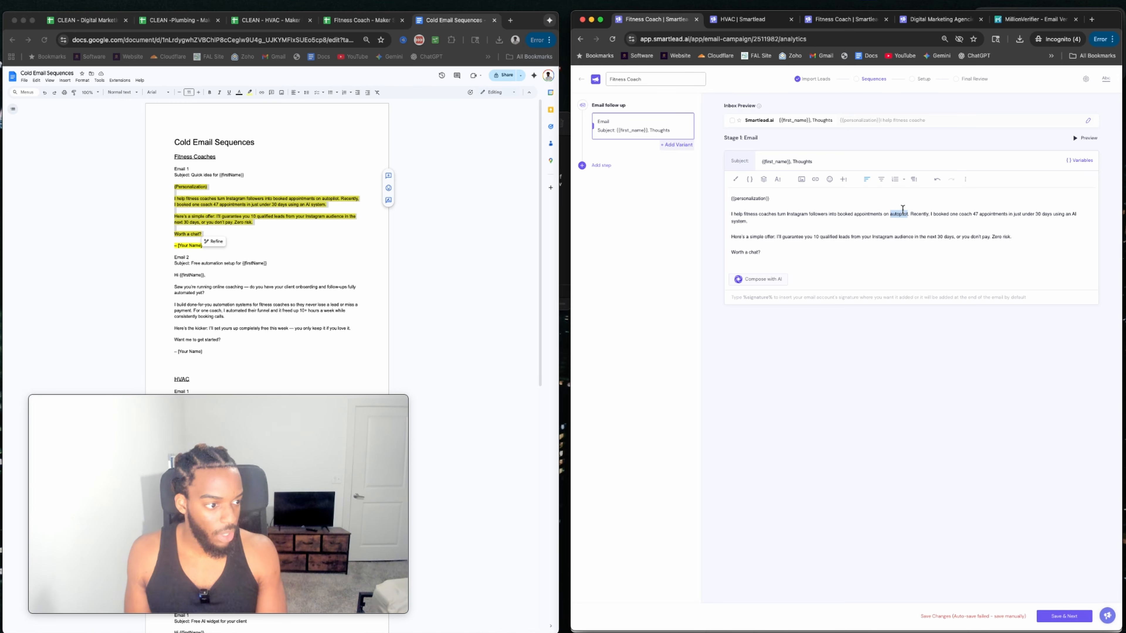
key("BackSpace")
key("BackSpace")
key("BackSpace")
key("BackSpace")
type("auto")
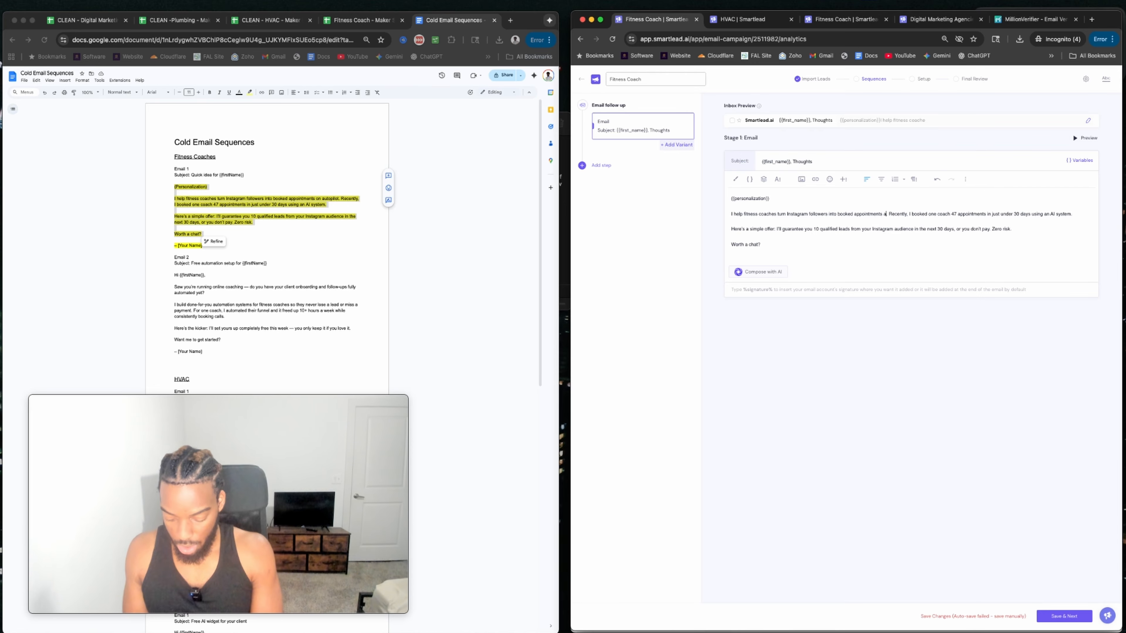
type("matically")
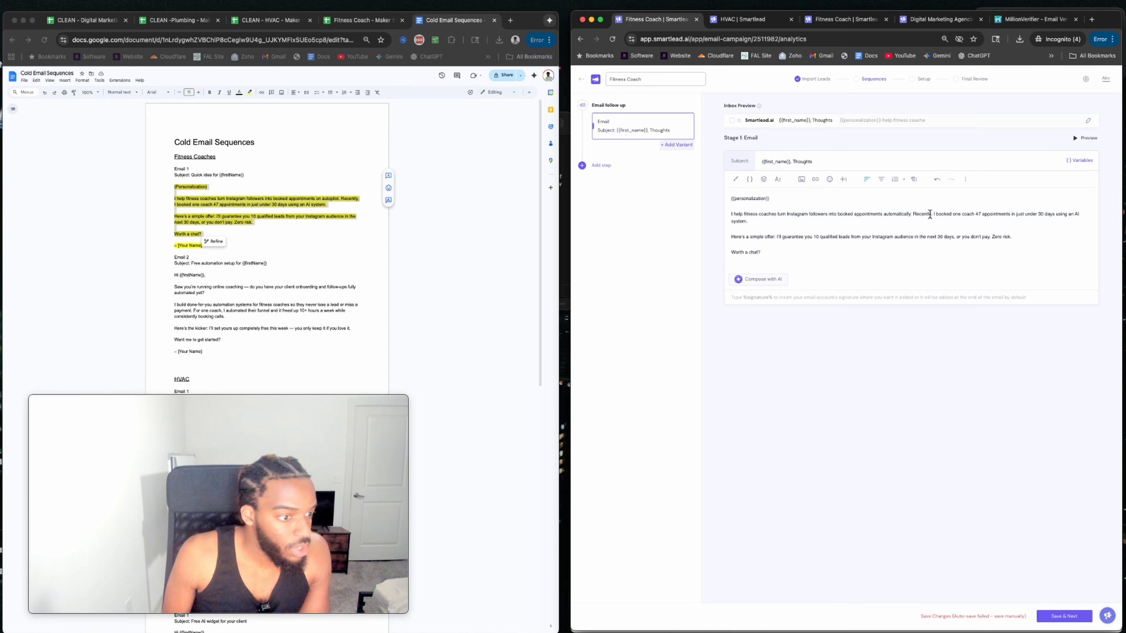
left_click_drag(975, 212, 1070, 214)
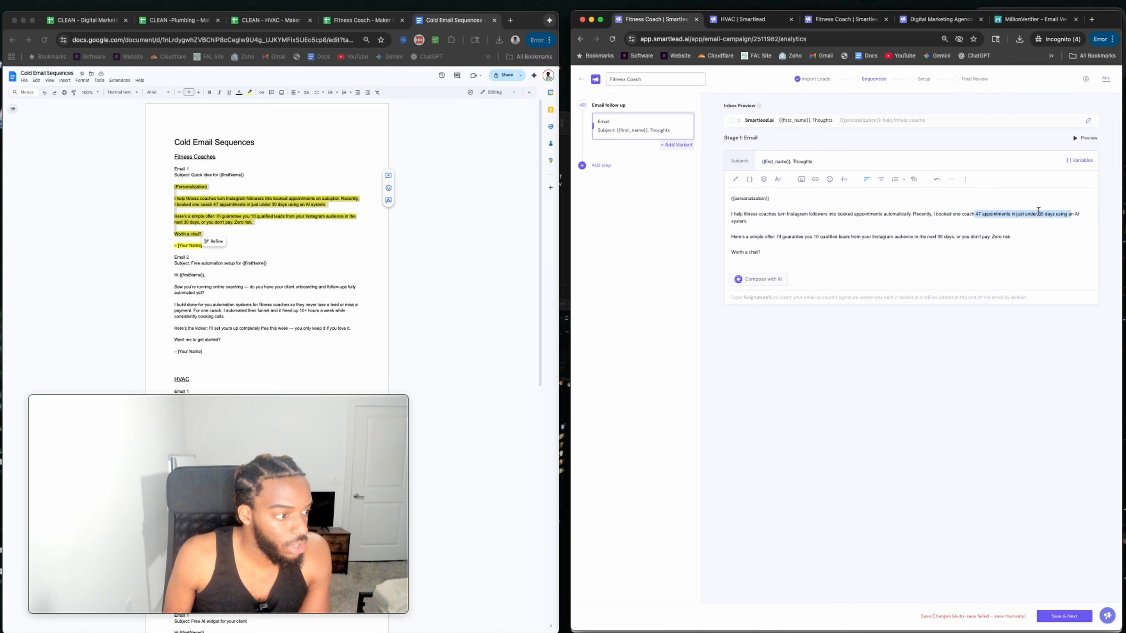
left_click(768, 232)
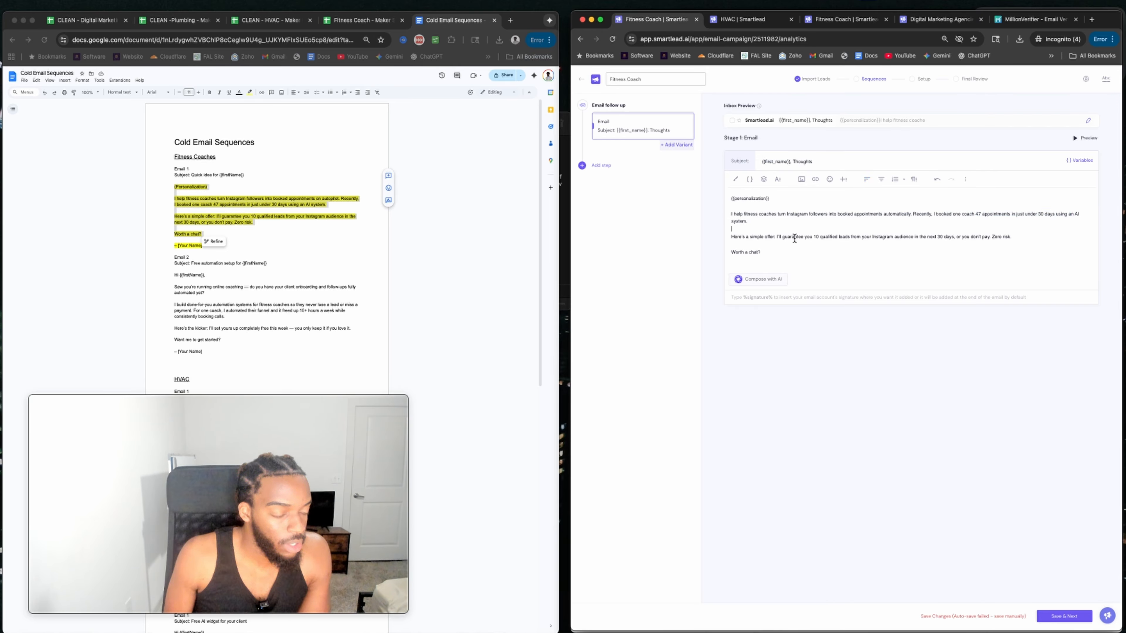
left_click_drag(794, 238, 870, 236)
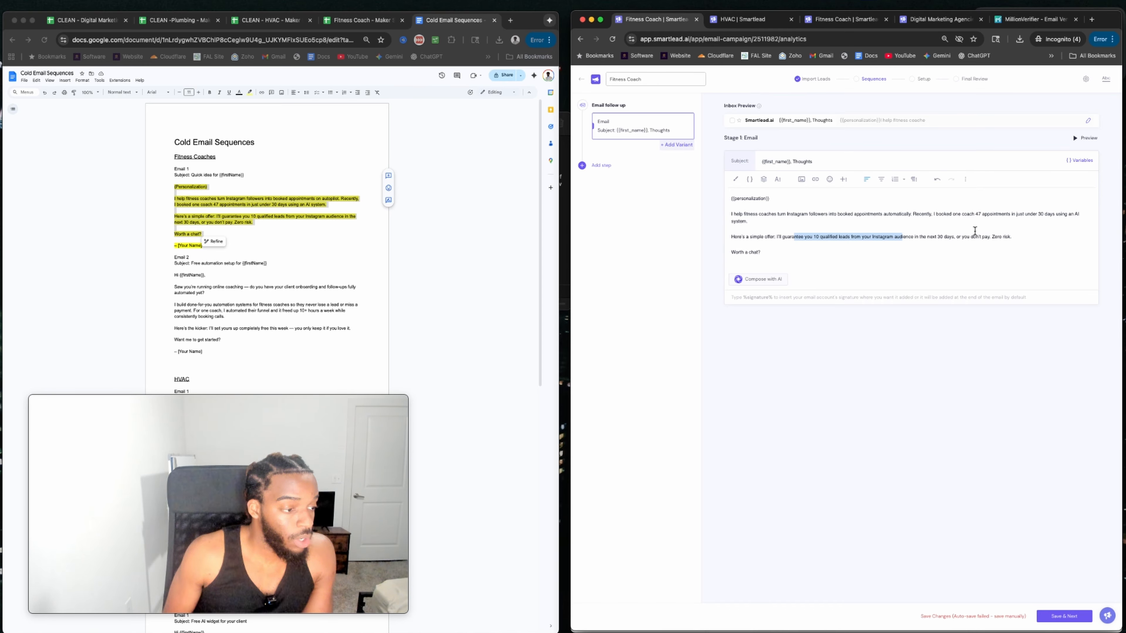
left_click(738, 264)
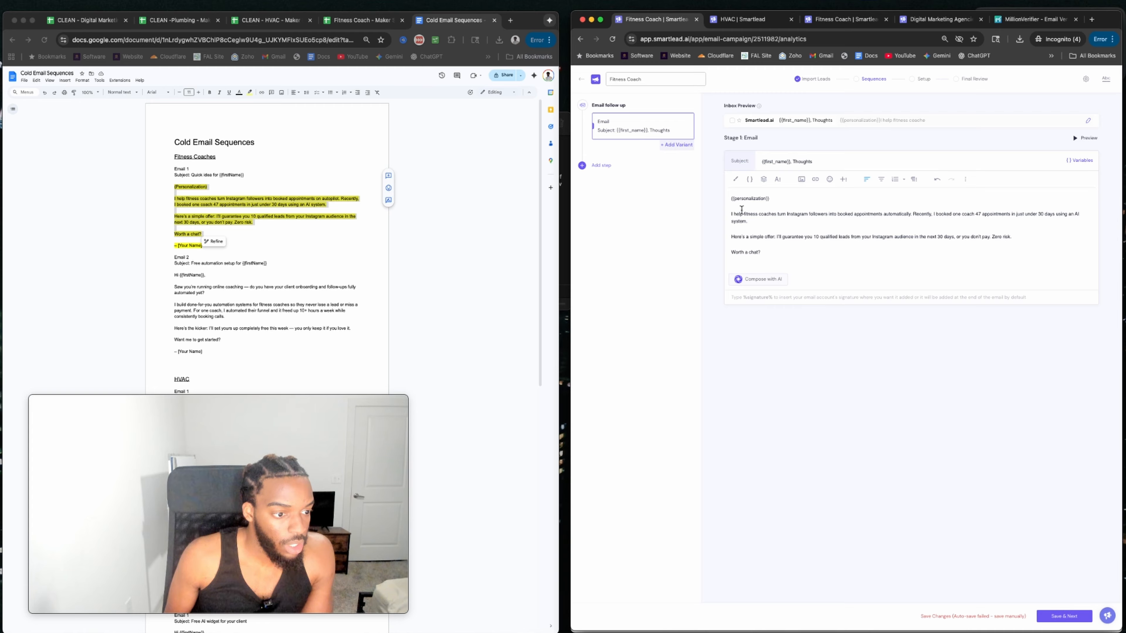
Add a %signature% line below 'Worth a chat?' and start a new sequence step.
left_click_drag(731, 215, 790, 219)
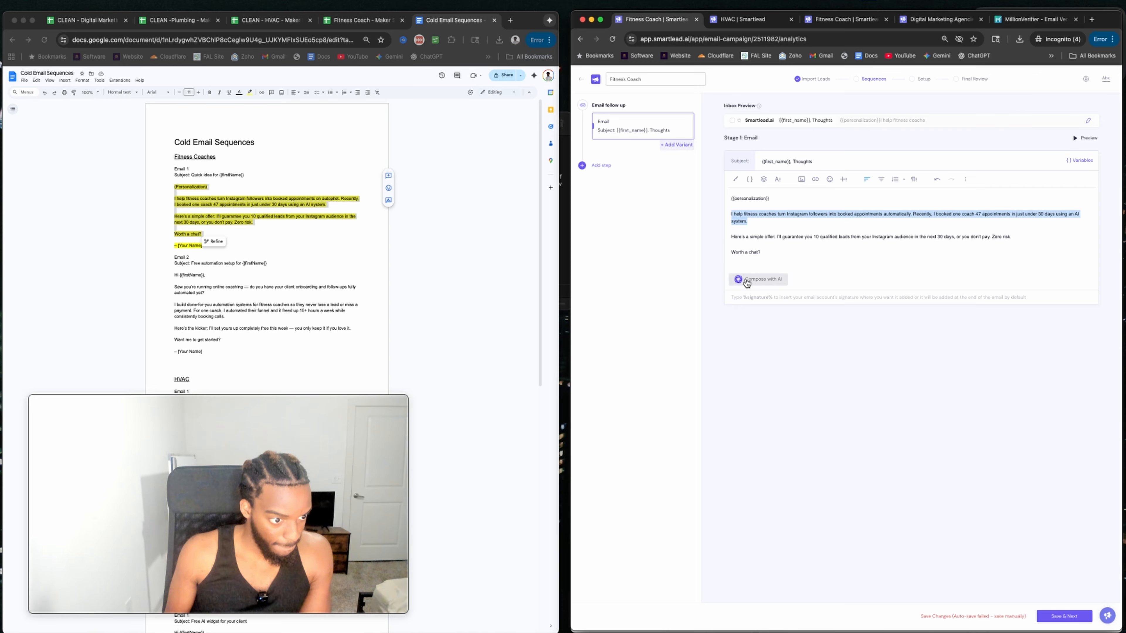
left_click(753, 258)
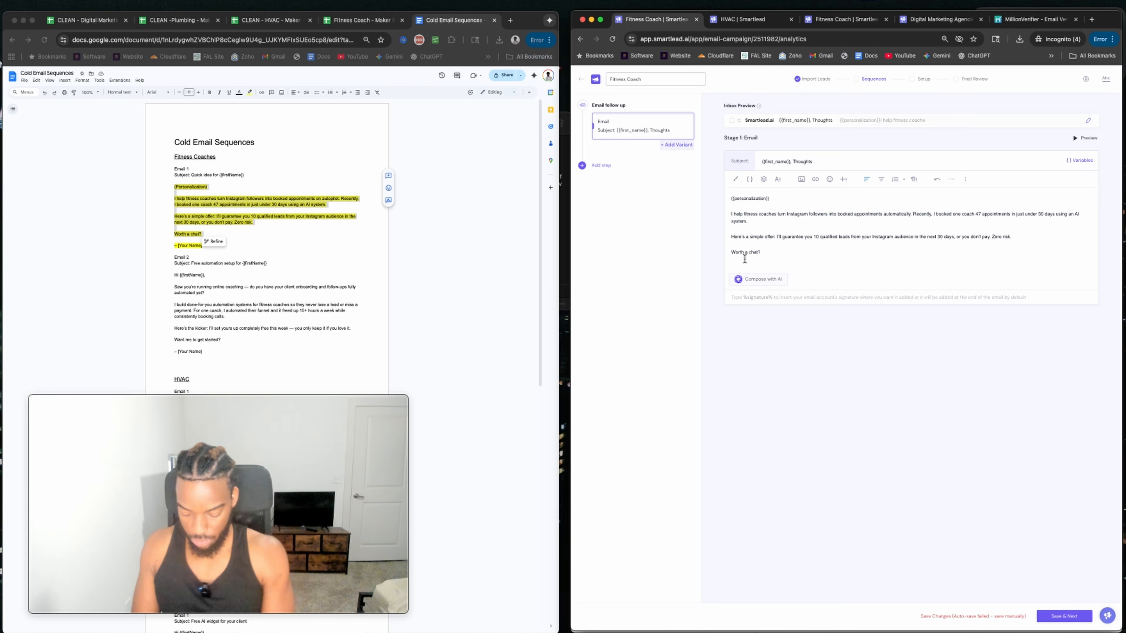
type("%s")
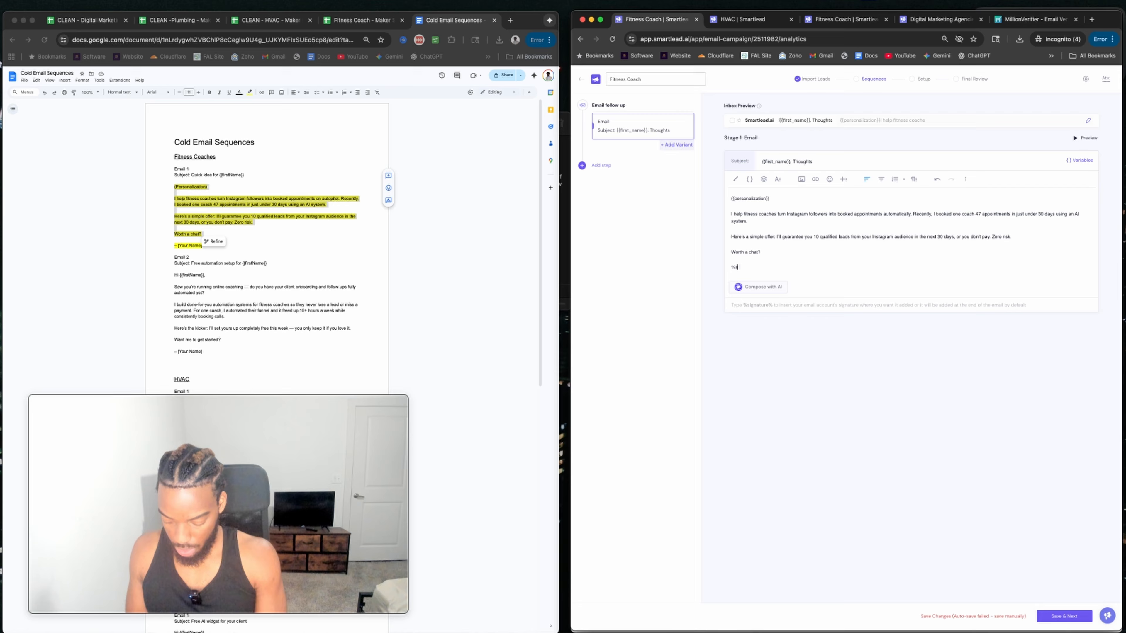
type("ignature")
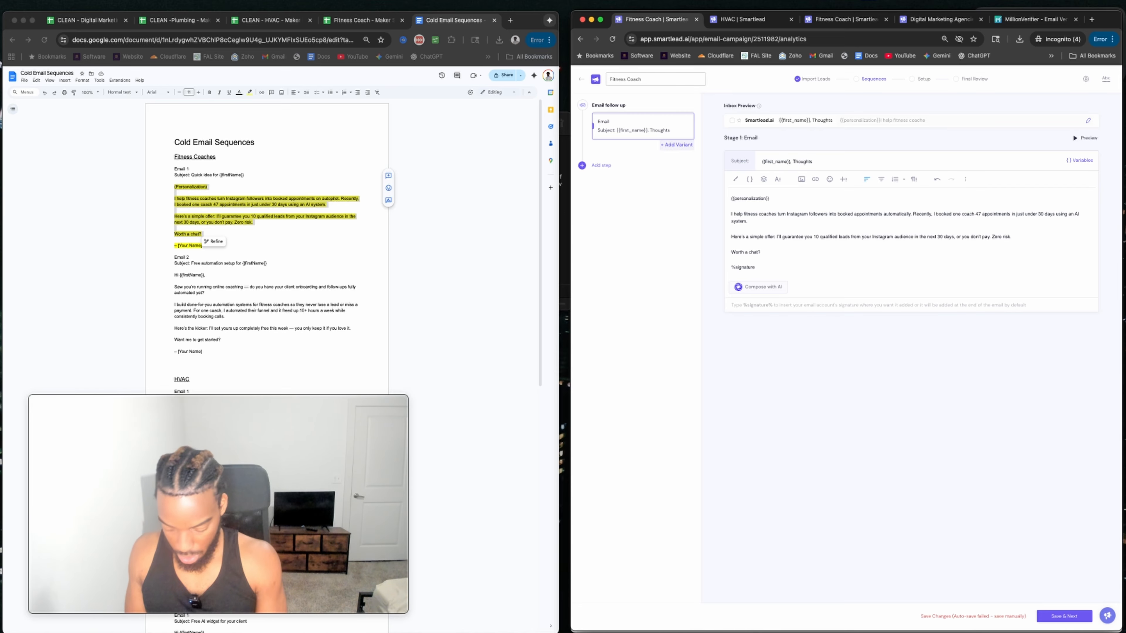
type("%")
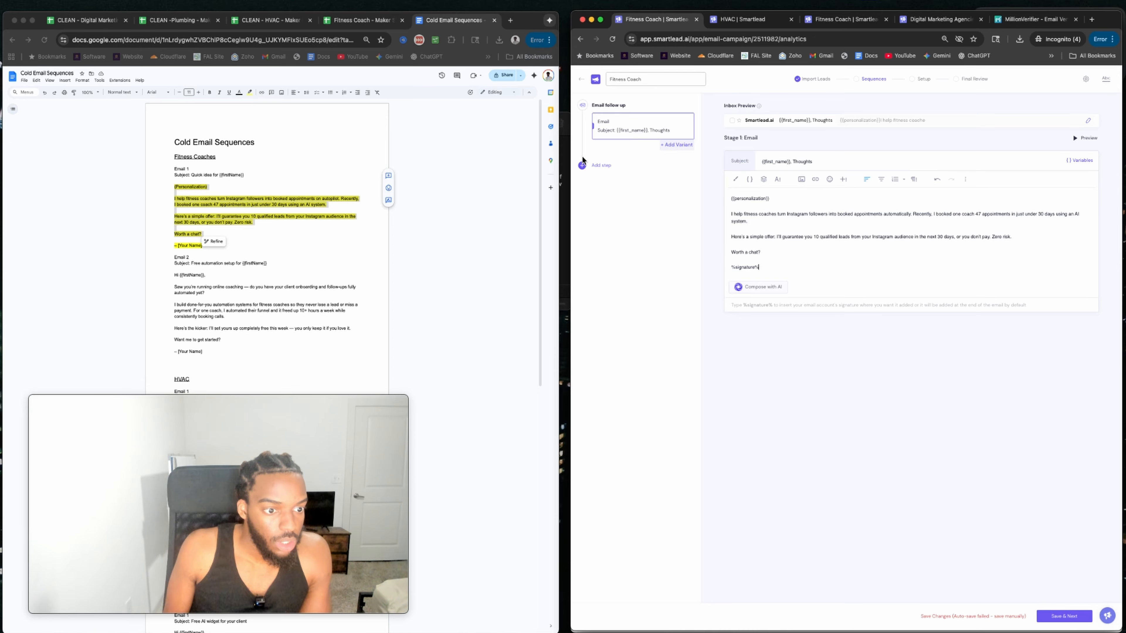
left_click(601, 165)
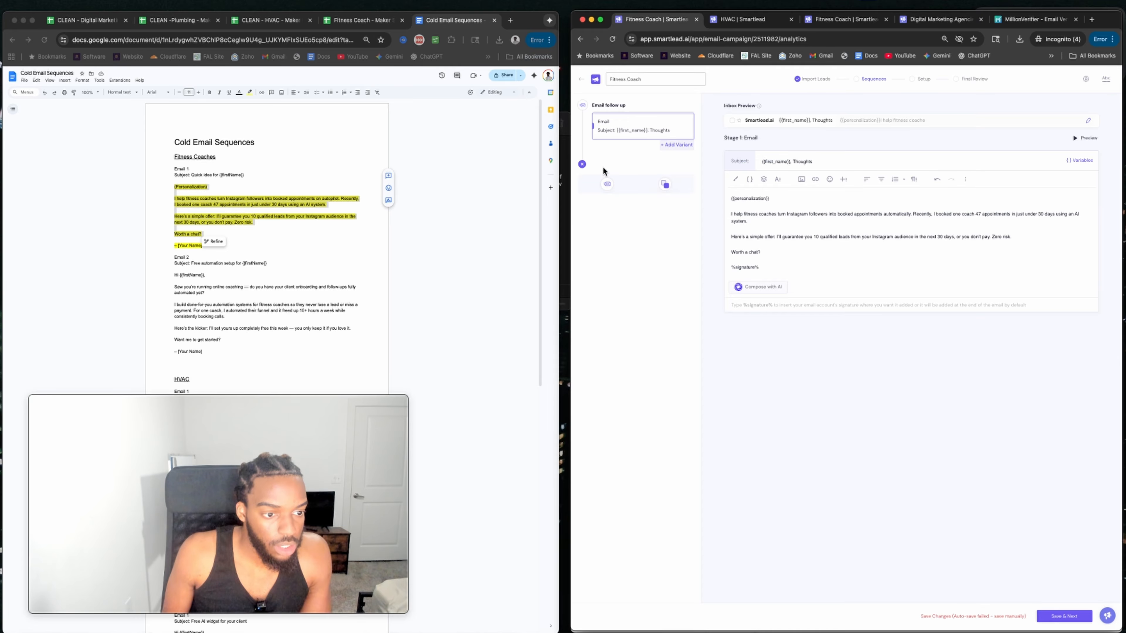
Add a manual step and an email follow-up step to the sequence.
left_click(665, 184)
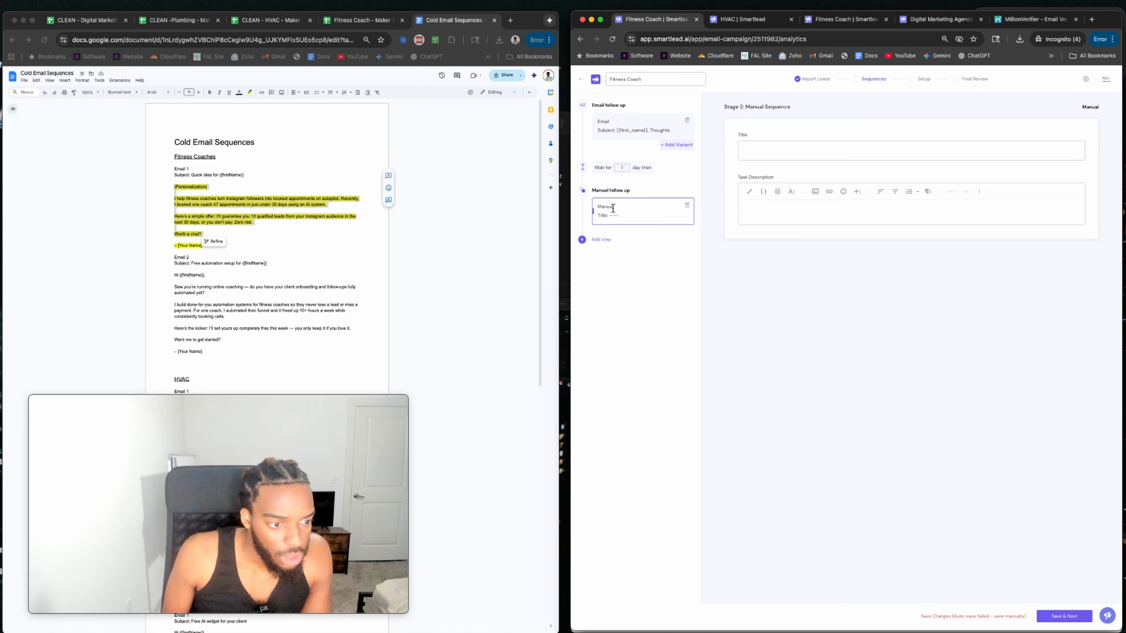
left_click(582, 239)
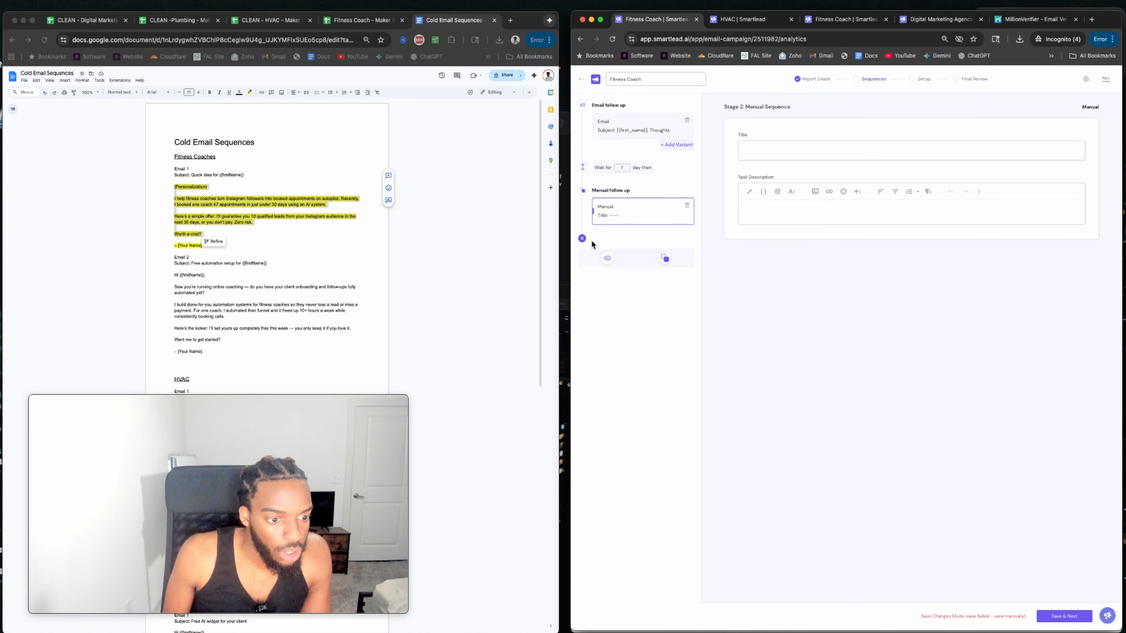
left_click(604, 255)
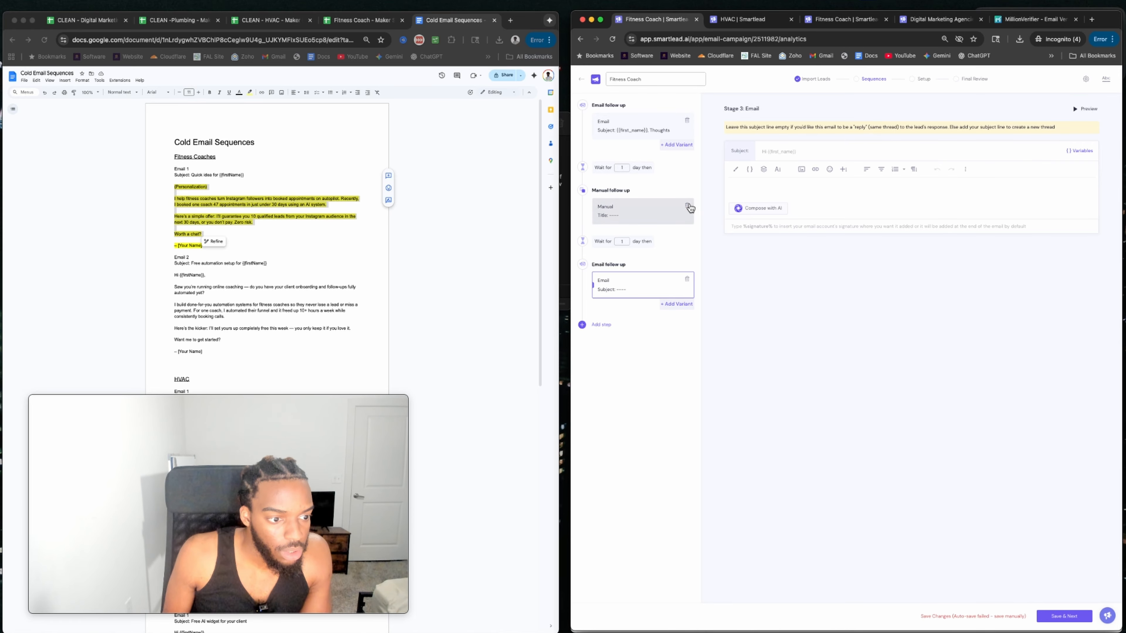
Delete the accidental manual step, confirming with DELETE.
left_click(614, 215)
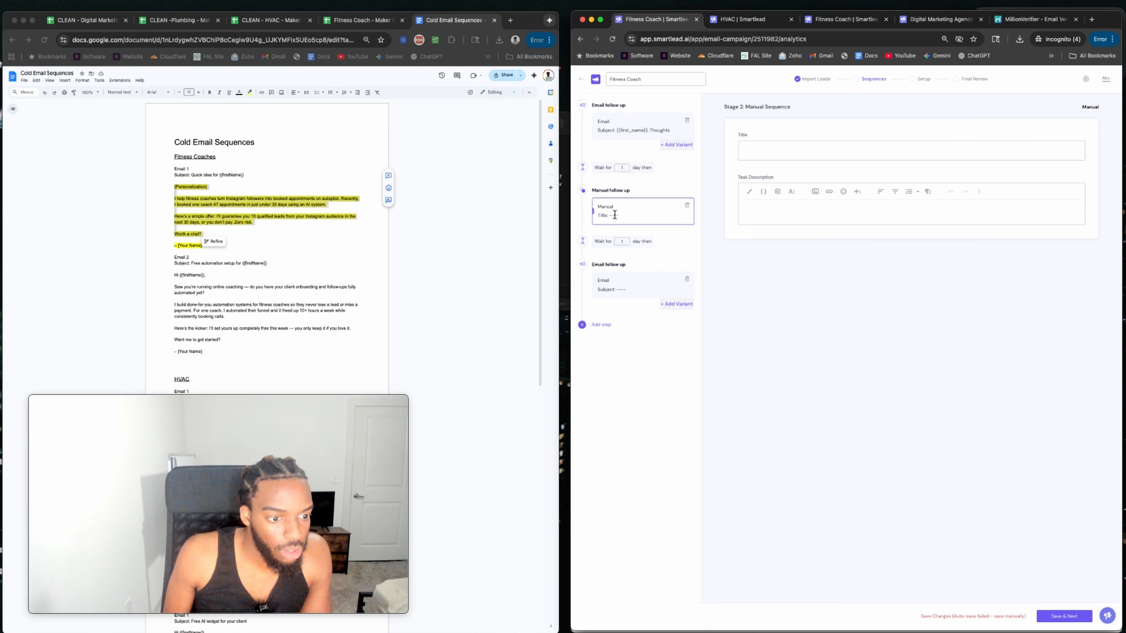
left_click(687, 207)
left_click(854, 357)
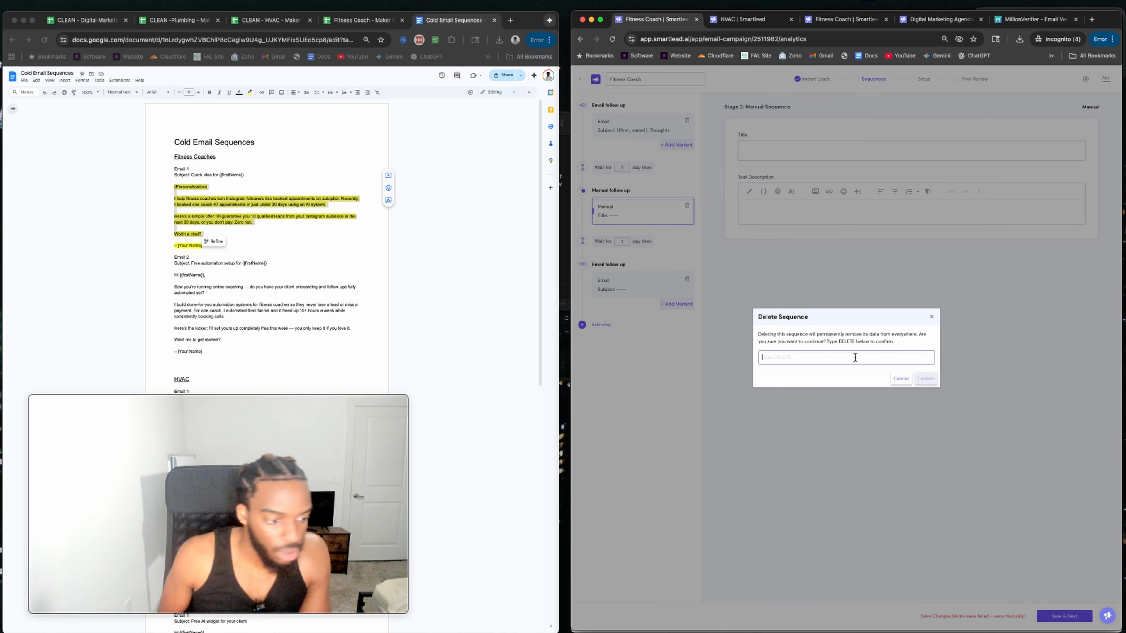
type("DELETE")
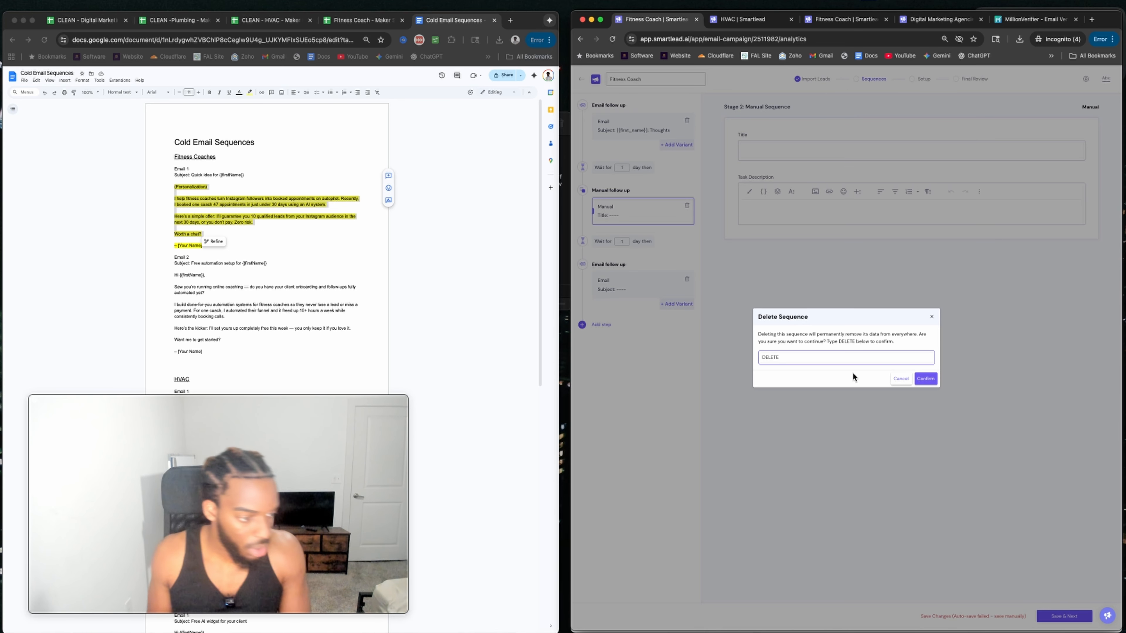
left_click(925, 378)
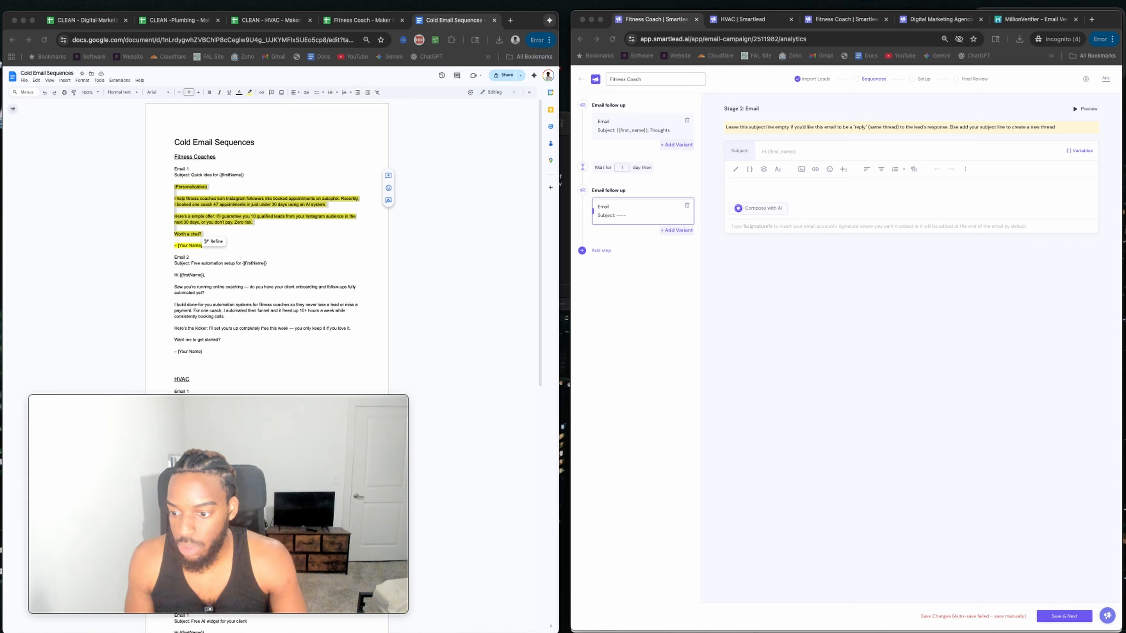
Paste the check-in follow-up with TLDR bullets and trim the extra blank lines around TLDR.
left_click(760, 187)
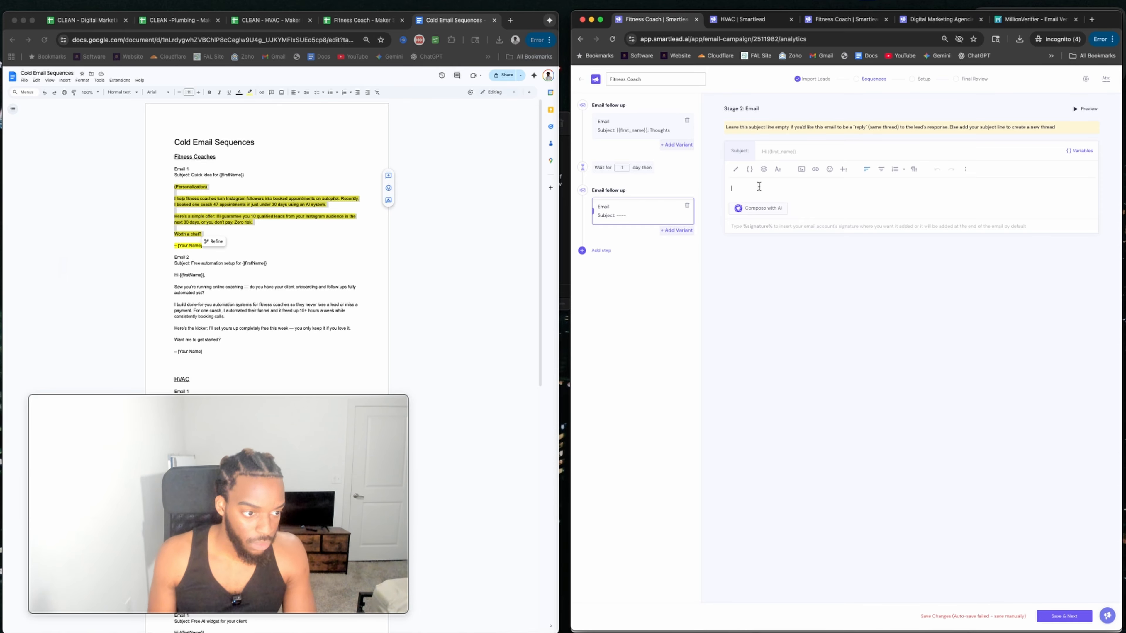
type("Hi {{first_name}}, just checking in again. Would there be interest in this?  TLDR: - Know this is a long shot, but I'd love to work with you - Think I can add a fair amount of value (see previous email)  If this isn't the right fit, no hard feelings, just wanted to put it out there. Let me know.  %signature%")
left_click_drag(730, 188, 880, 190)
left_click(836, 191)
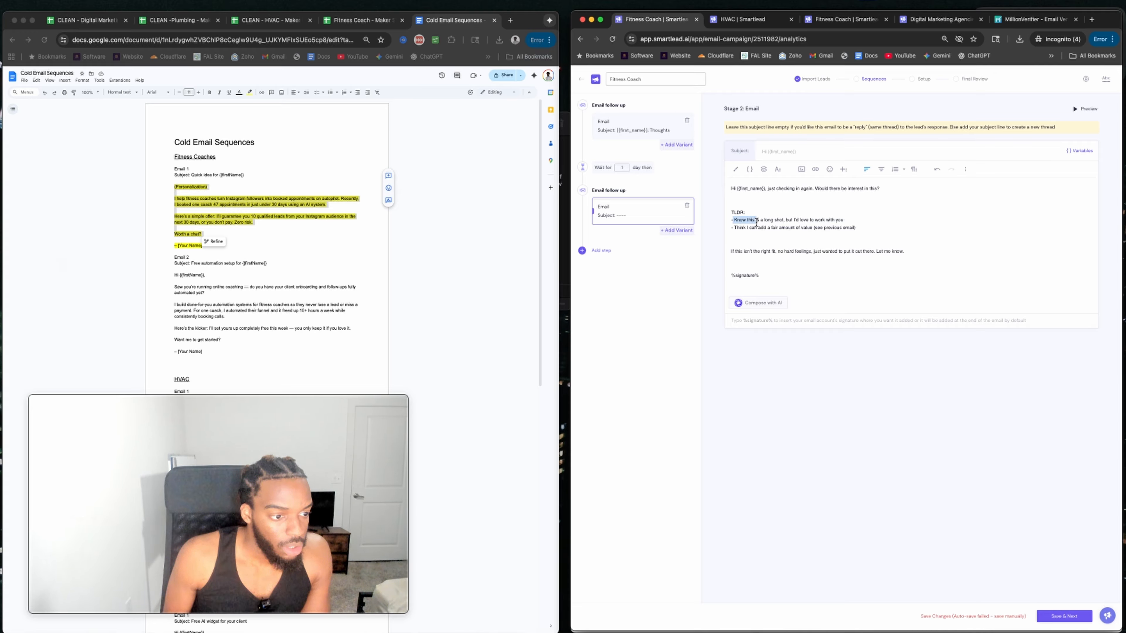
left_click(733, 203)
key("BackSpace")
key("BackSpace")
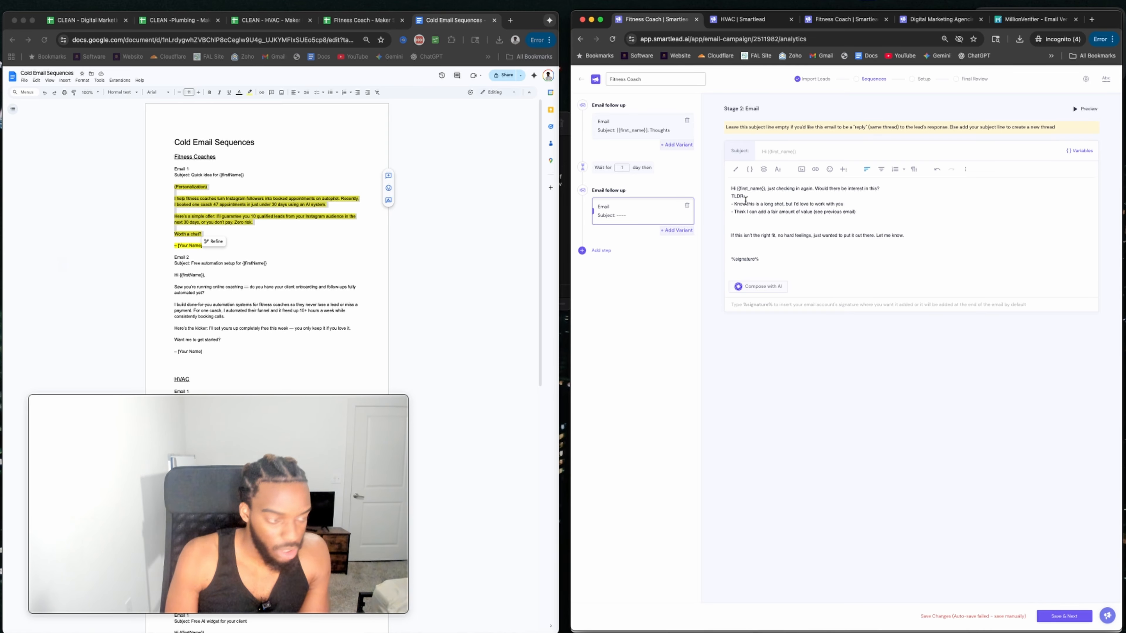
key("Return")
key("BackSpace")
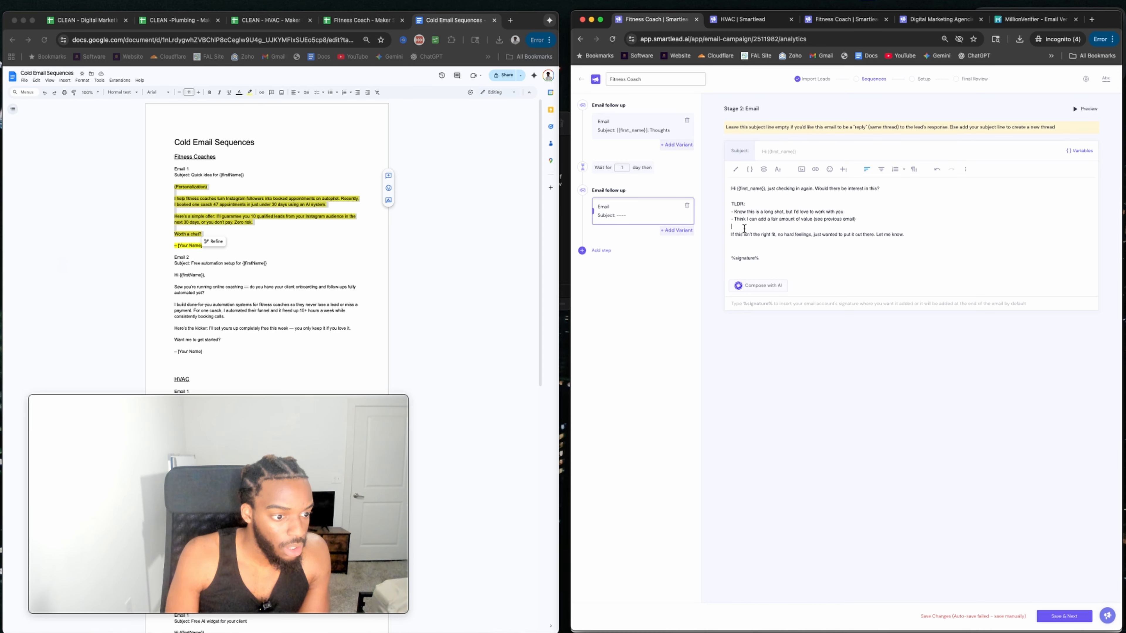
left_click_drag(737, 219, 825, 222)
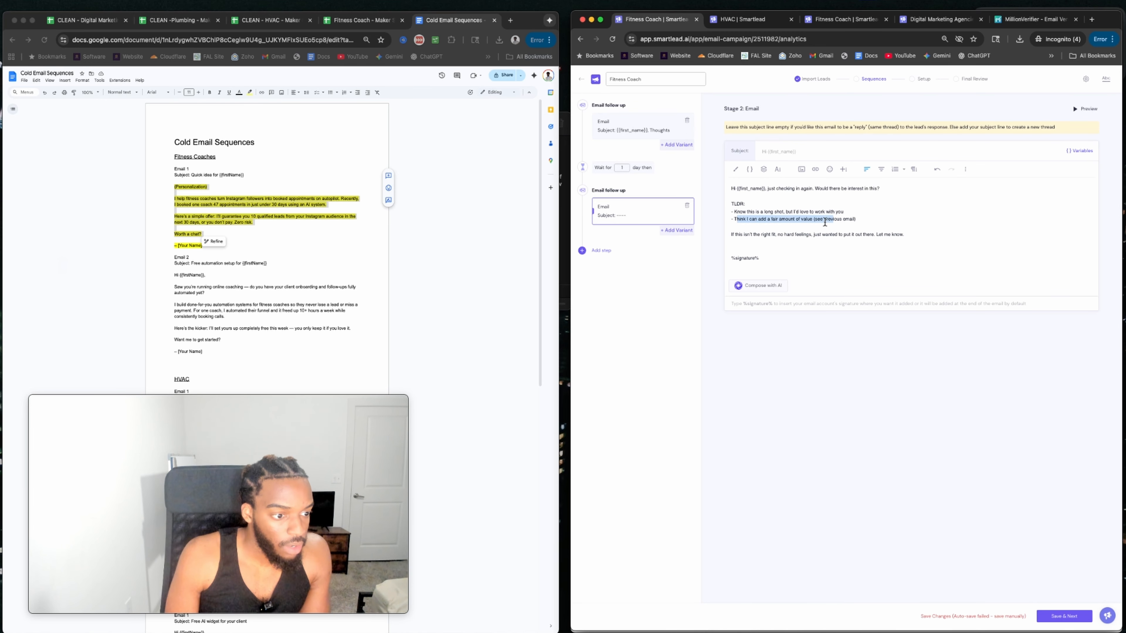
left_click_drag(737, 235, 853, 236)
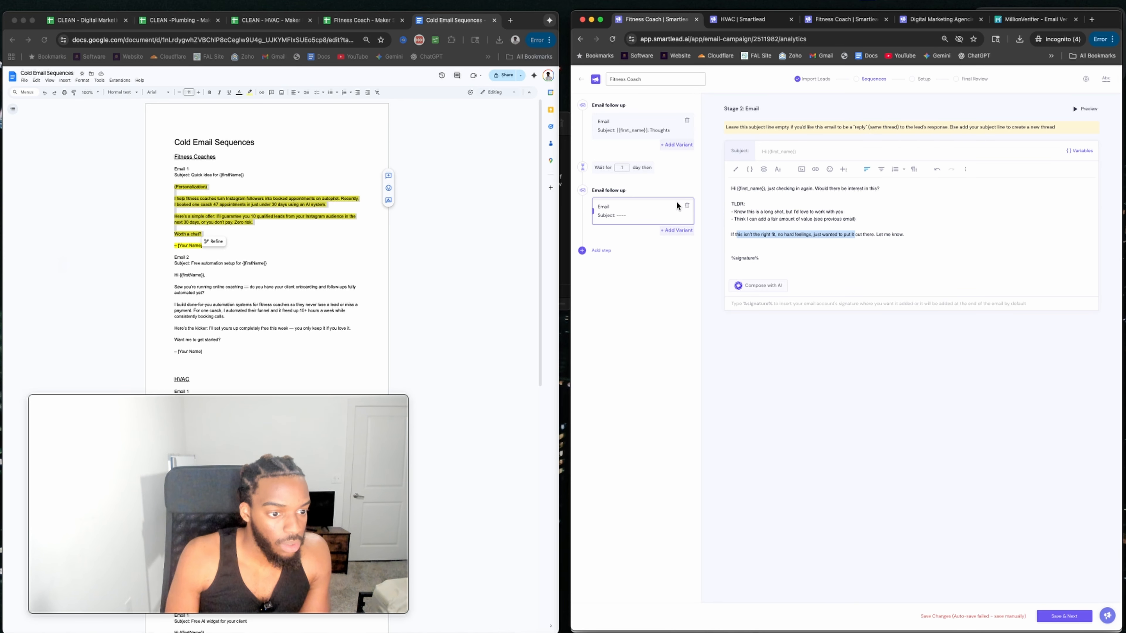
Go back to the first email and review its opening paragraph.
left_click(678, 129)
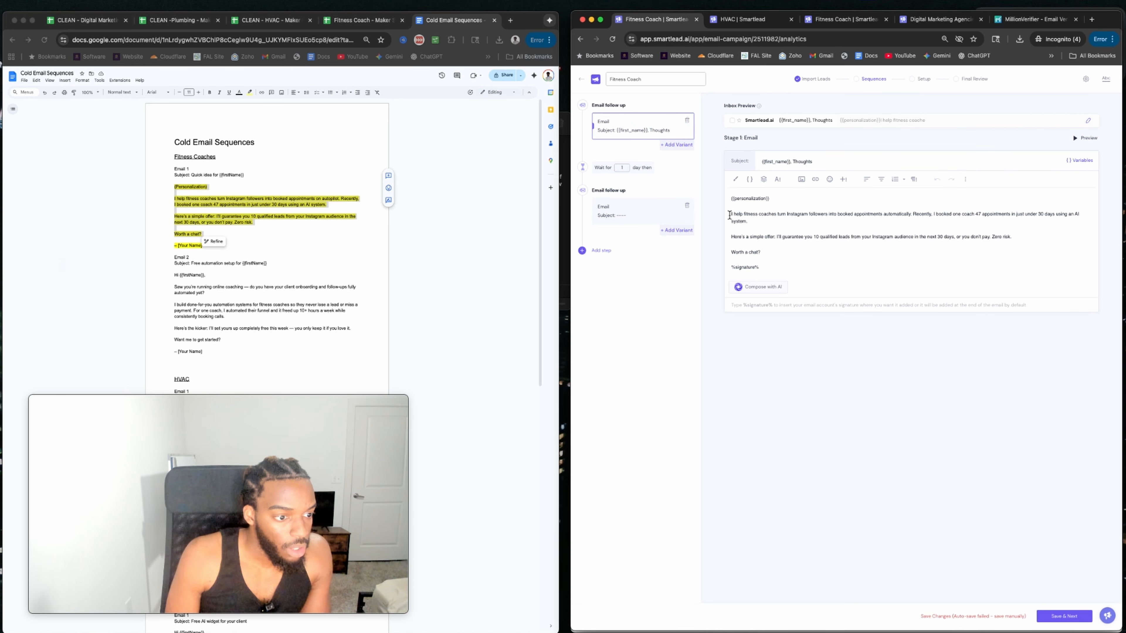
left_click_drag(730, 215, 859, 214)
left_click(858, 215)
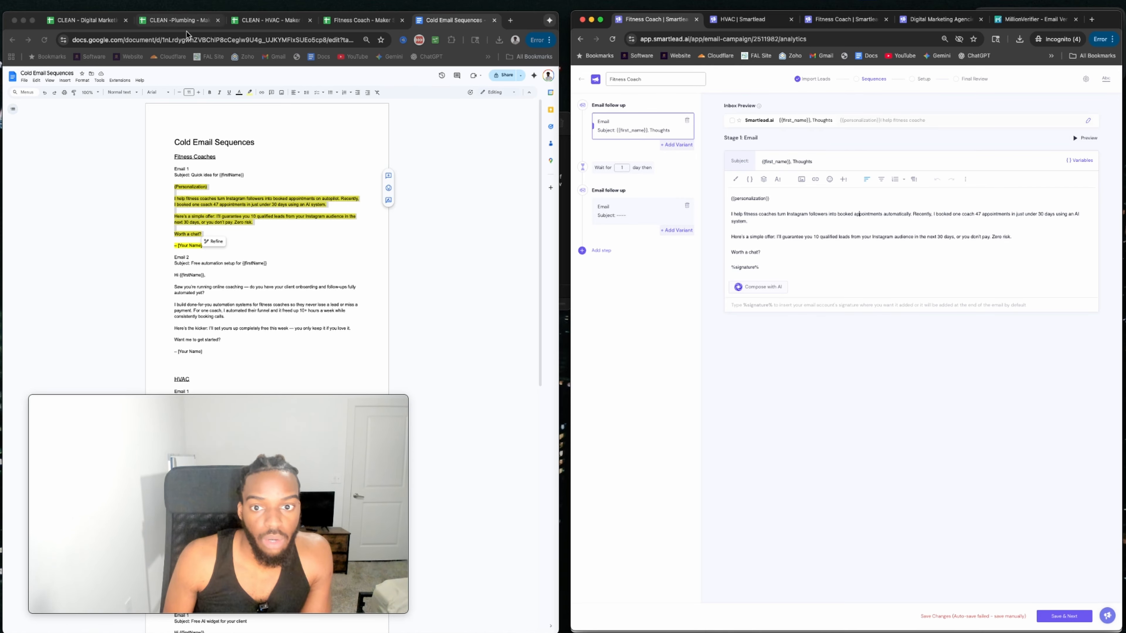
Open the Fitness Coach - Maker Sheets spreadsheet and scroll through its Personalization column.
left_click(361, 20)
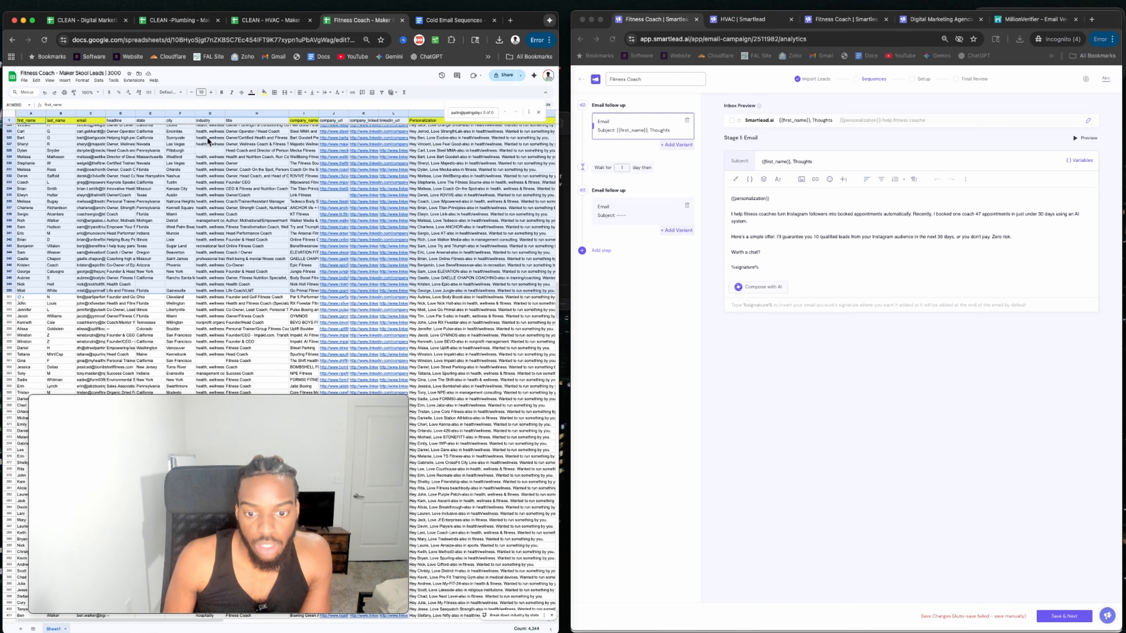
left_click(456, 139)
scroll(437, 150, "up", 20)
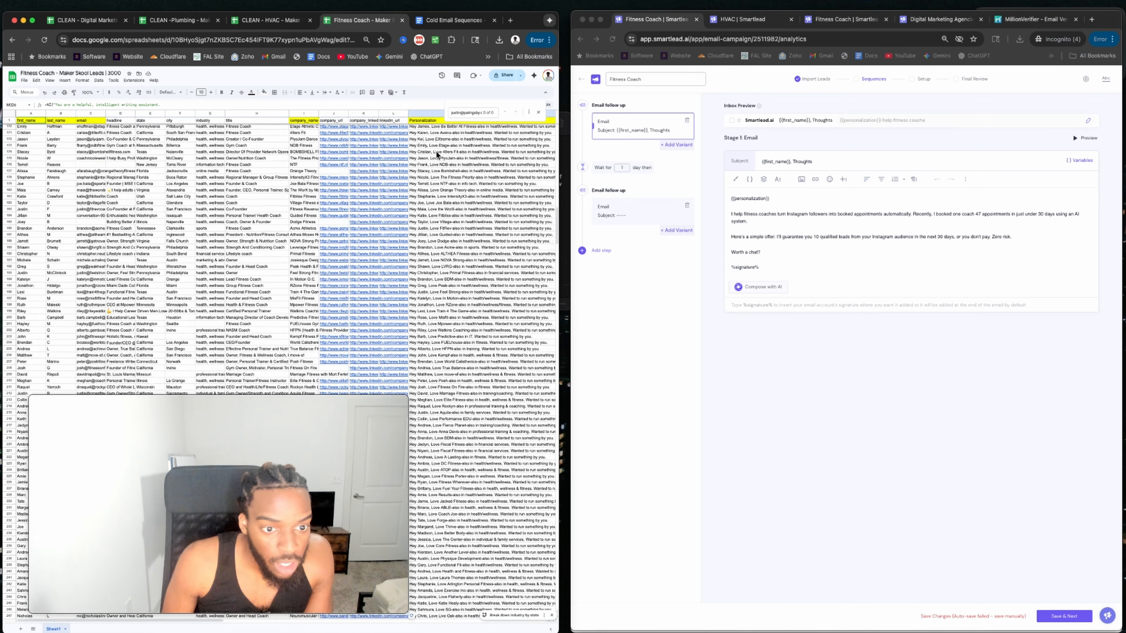
scroll(426, 146, "right", 4)
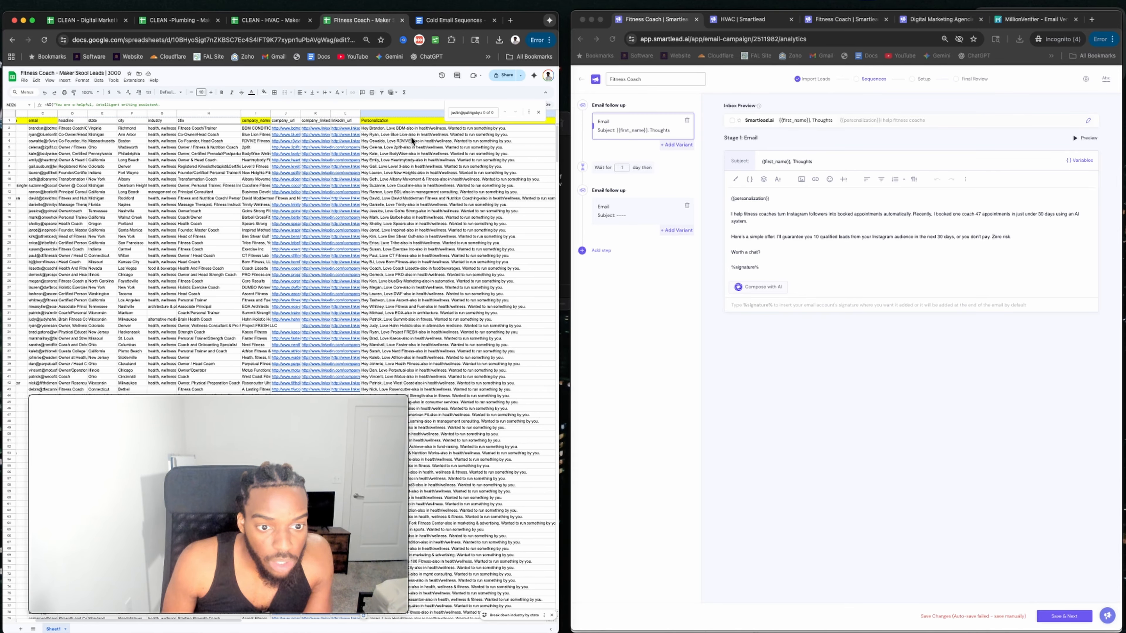
scroll(395, 135, "right", 1)
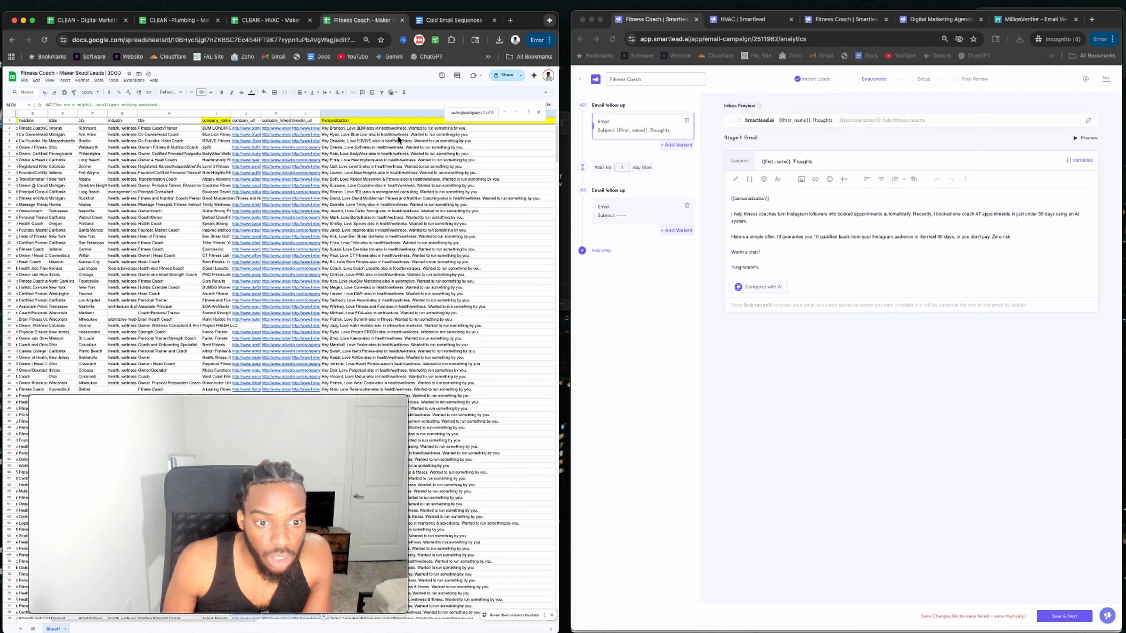
scroll(399, 247, "down", 15)
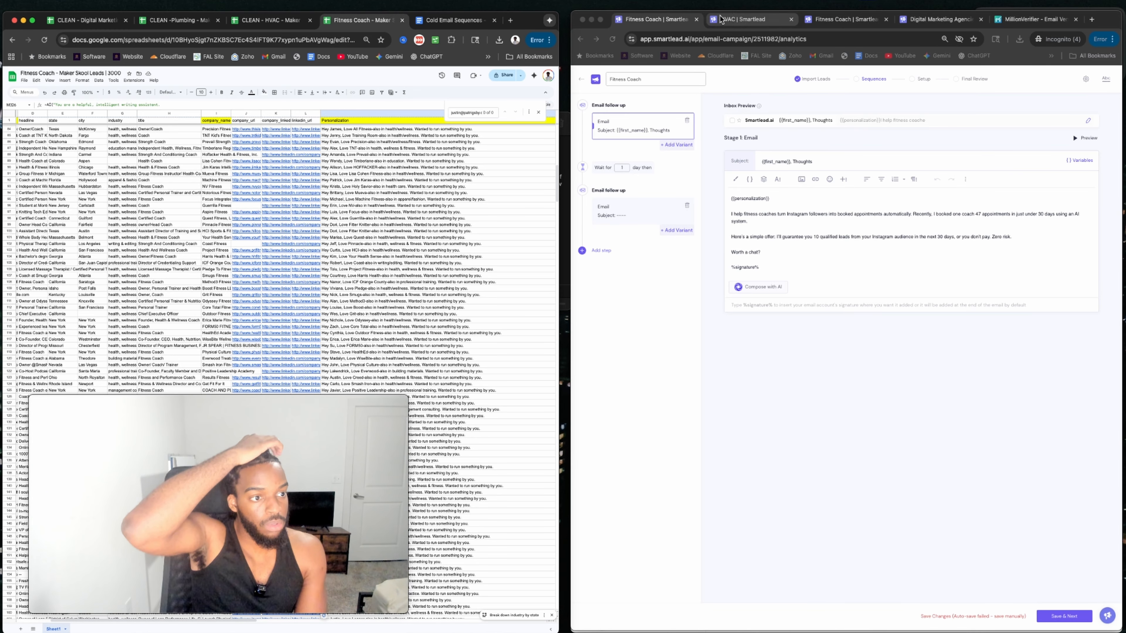
Open the HVAC campaign's email sequence and copy the Fitness Coach subject '{{first_name}}, Thoughts'.
left_click(736, 21)
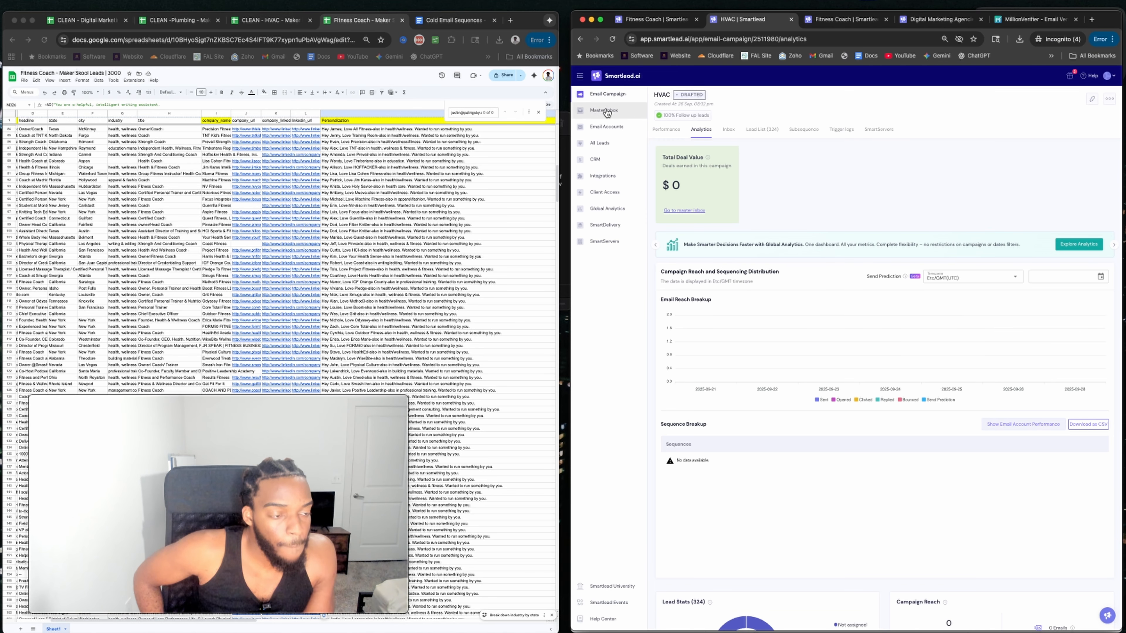
left_click(610, 94)
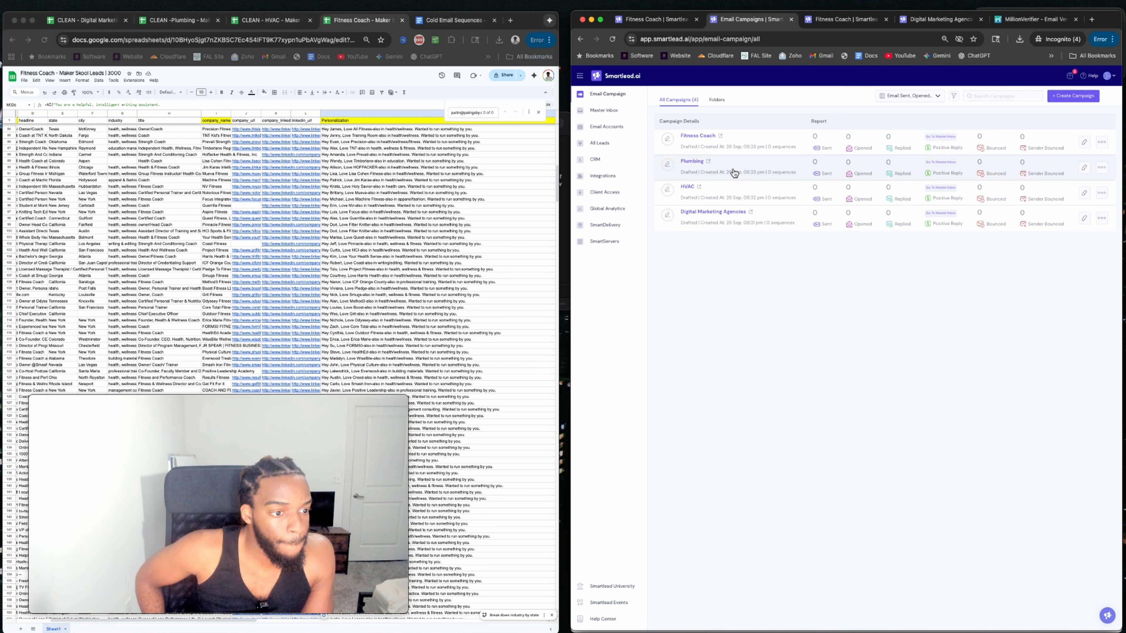
left_click(687, 191)
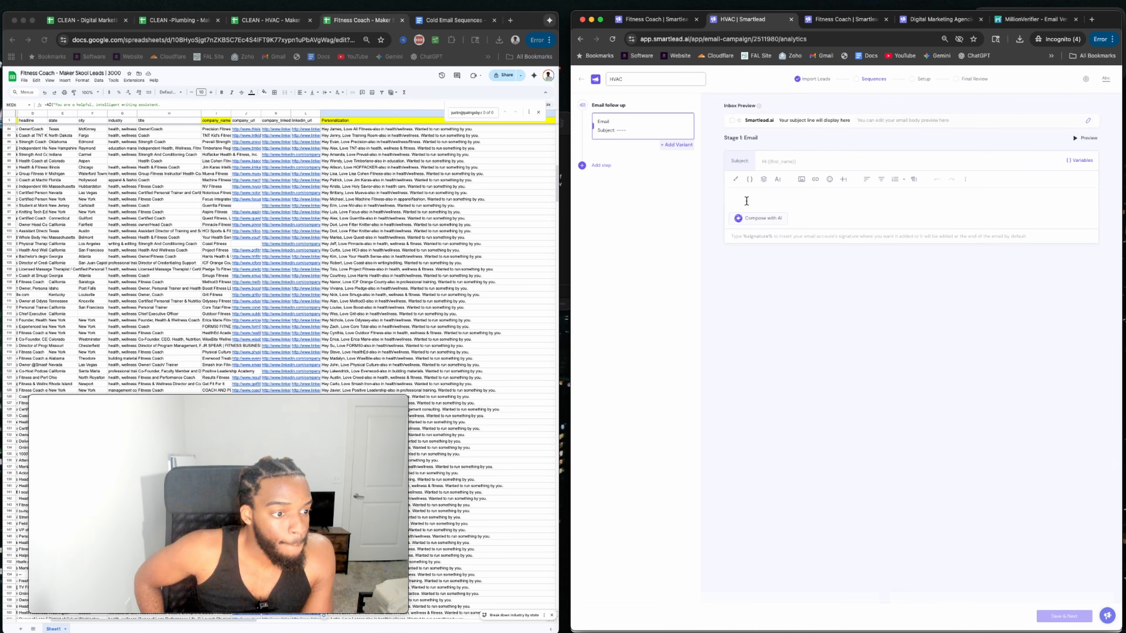
left_click(656, 20)
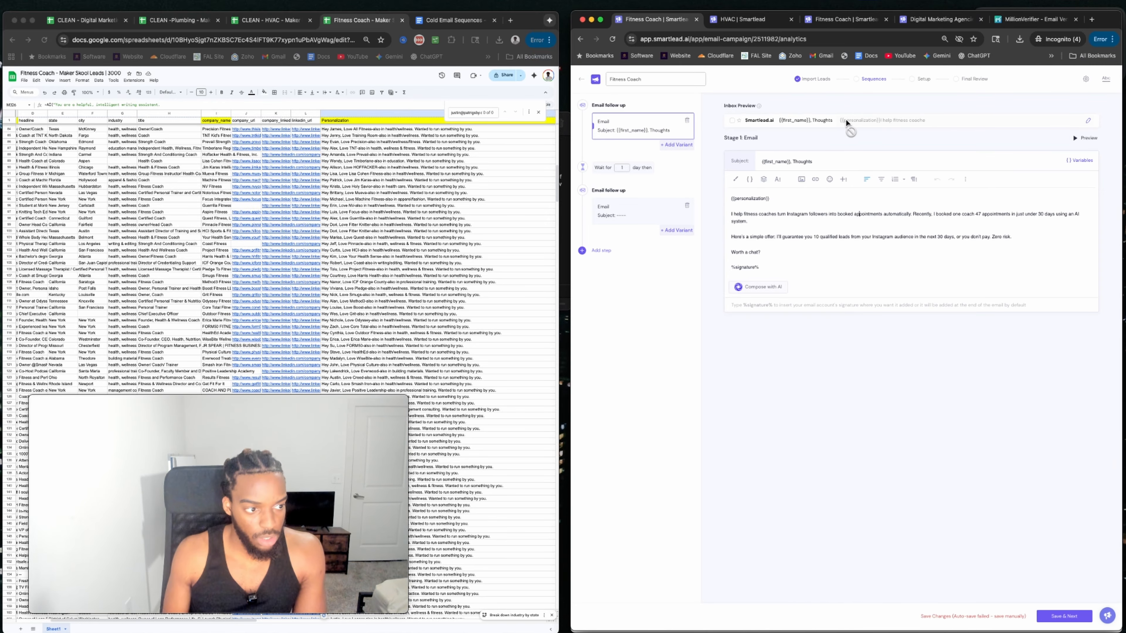
left_click_drag(822, 123, 747, 128)
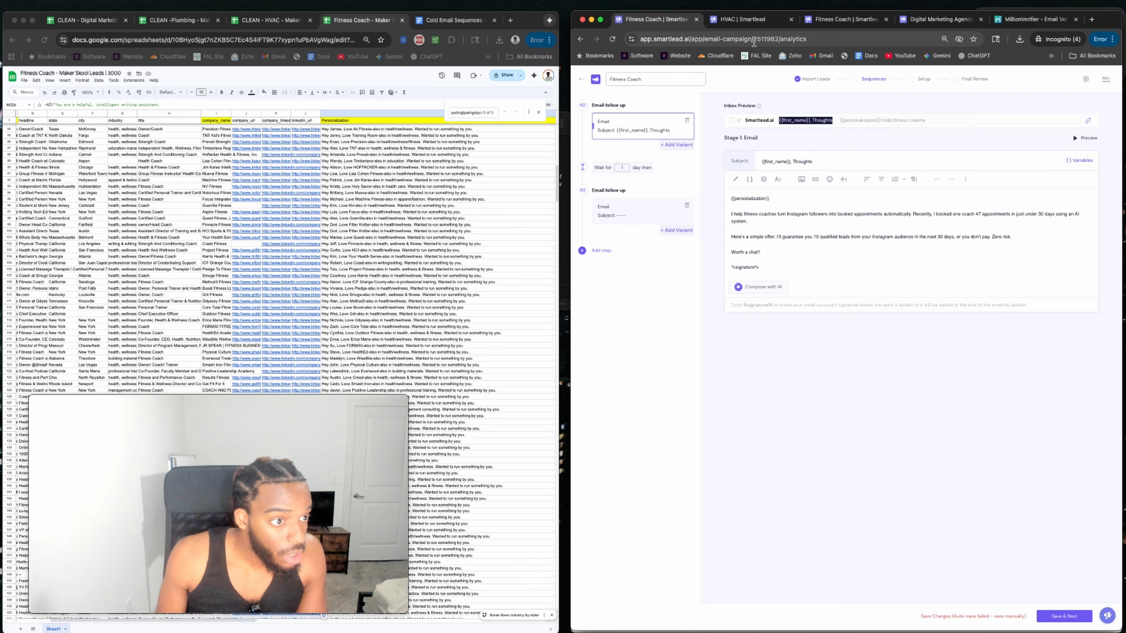
Put '{{first_name}}, Thoughts' into the HVAC Stage 1 Subject field, leaving the body empty.
left_click(744, 21)
triple_click(818, 123)
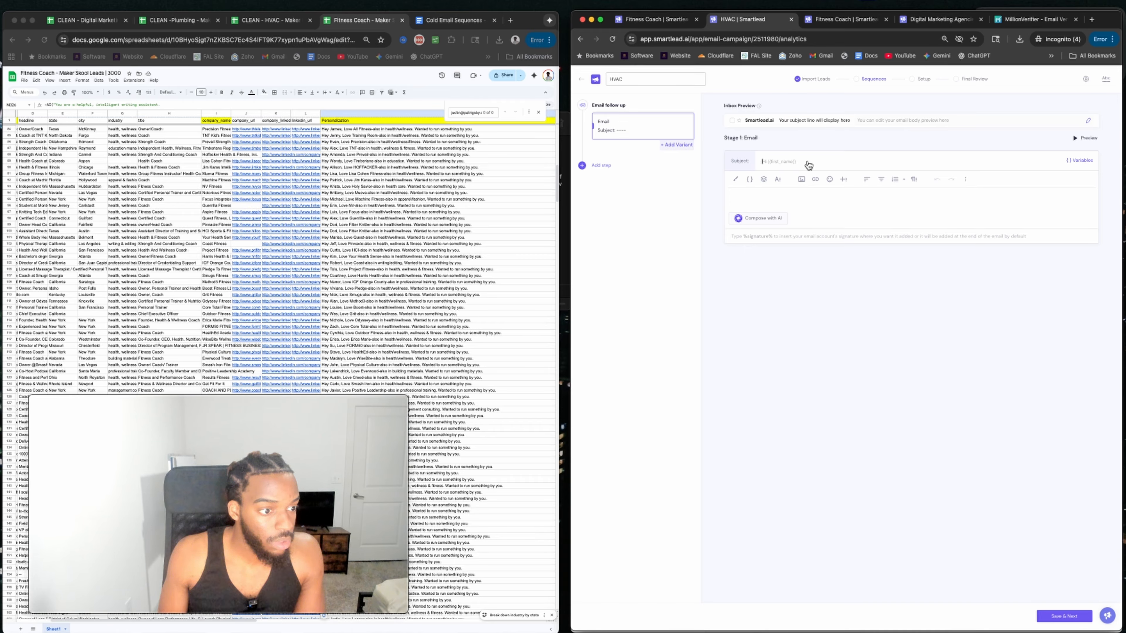
key("ctrl+Tab")
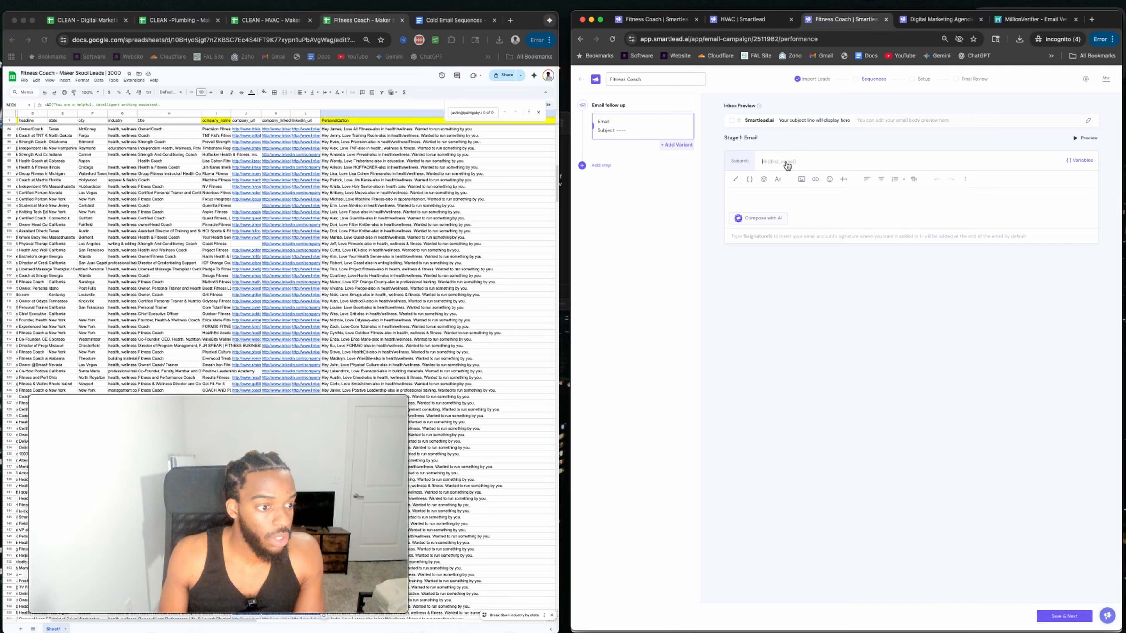
left_click(931, 19)
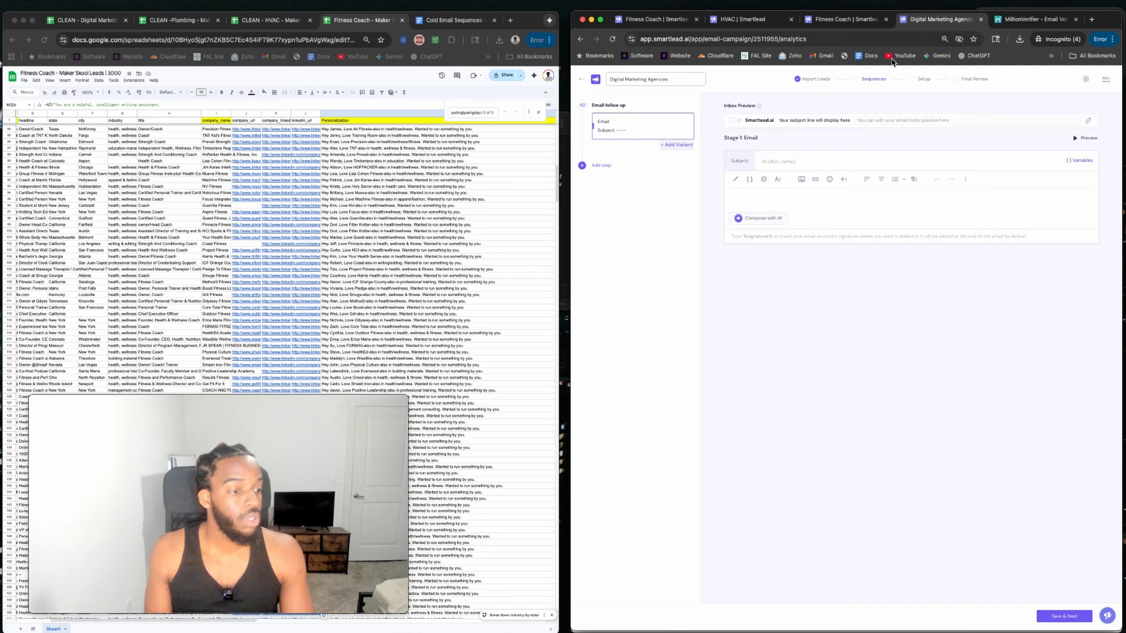
left_click(736, 24)
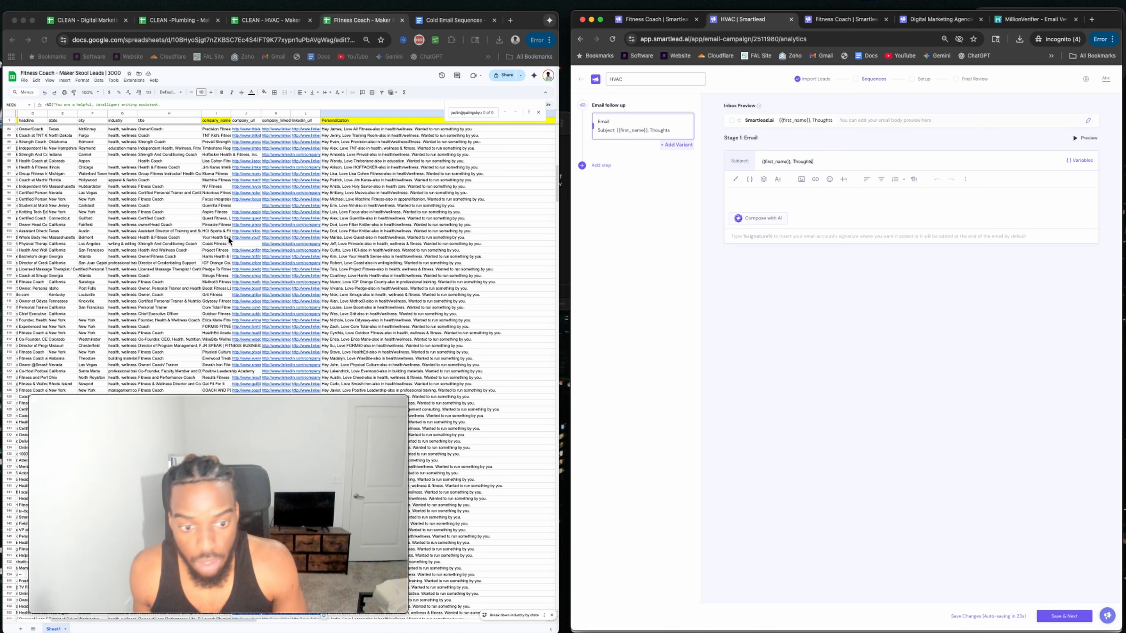
left_click(265, 21)
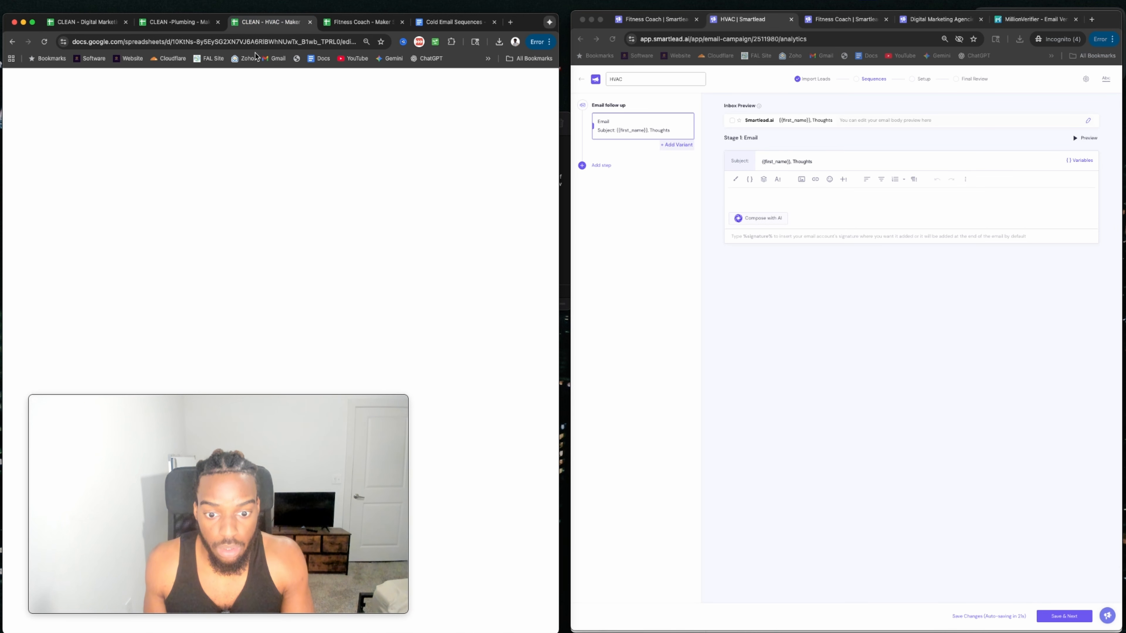
Paste the HVAC cold email from the Cold Email Sequences doc into the Stage 1 body.
left_click(441, 23)
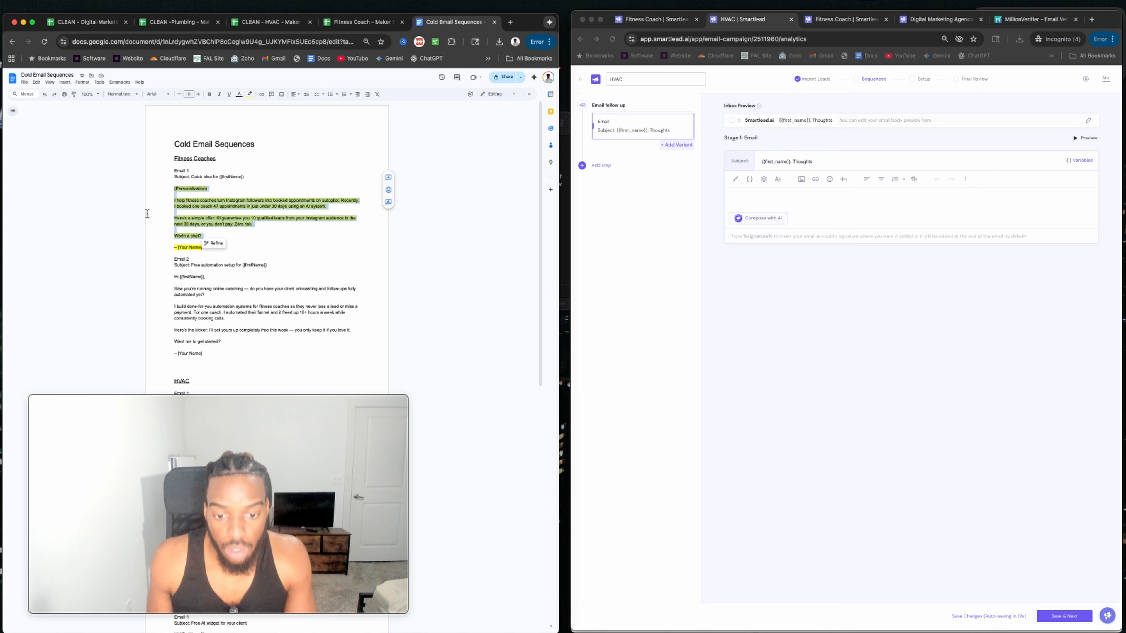
scroll(211, 265, "down", 3)
scroll(210, 264, "down", 1)
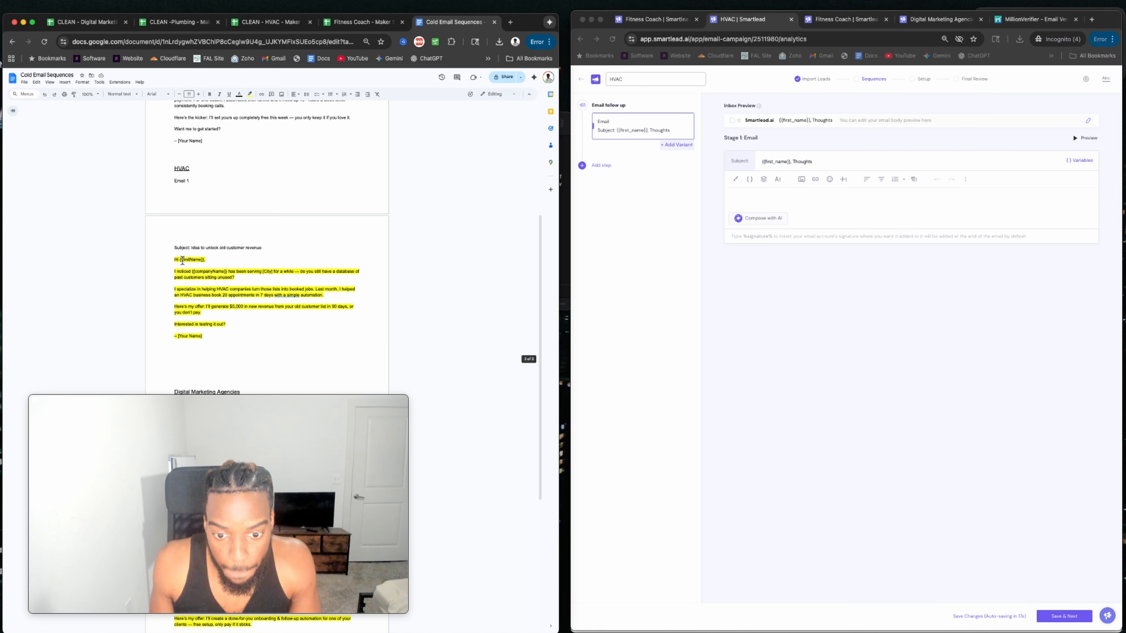
left_click_drag(174, 258, 239, 330)
key("super+c")
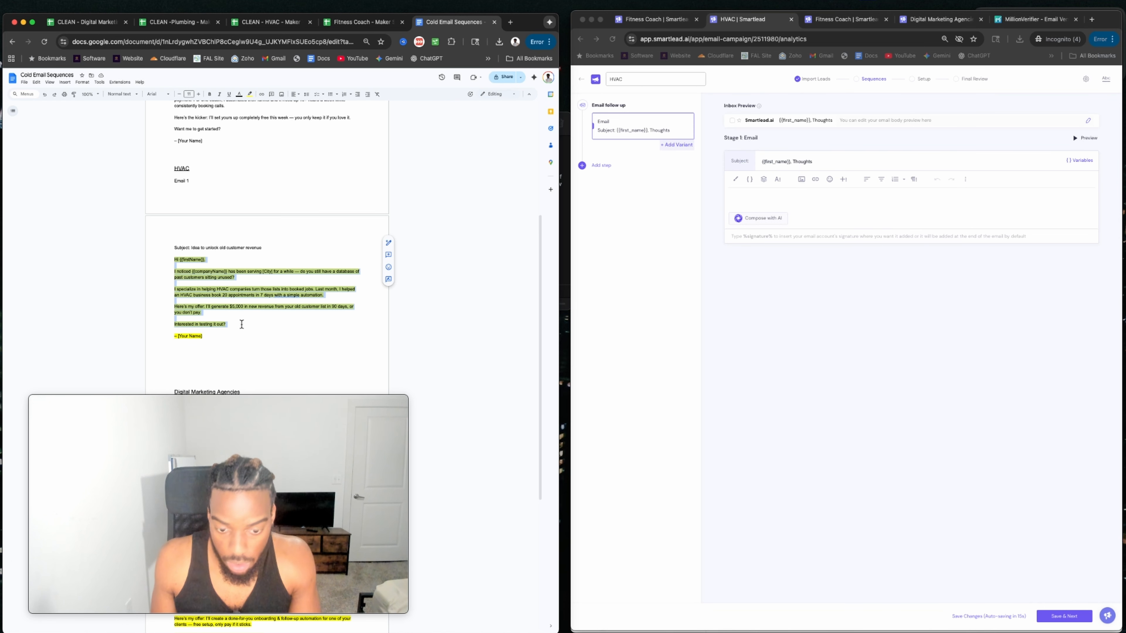
left_click(746, 196)
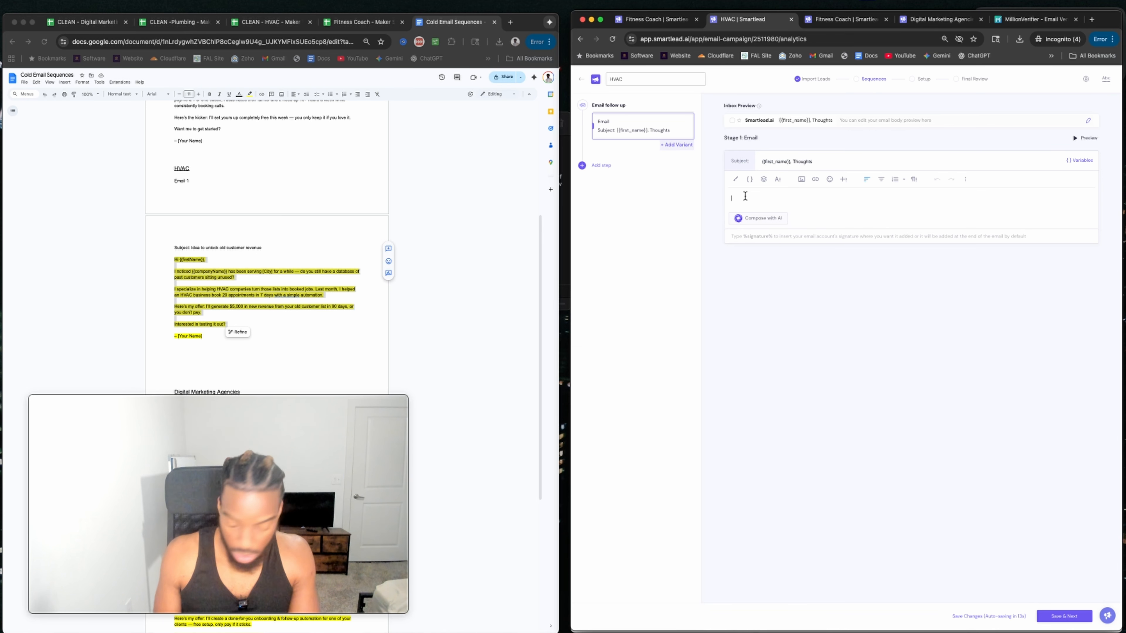
key("super+v")
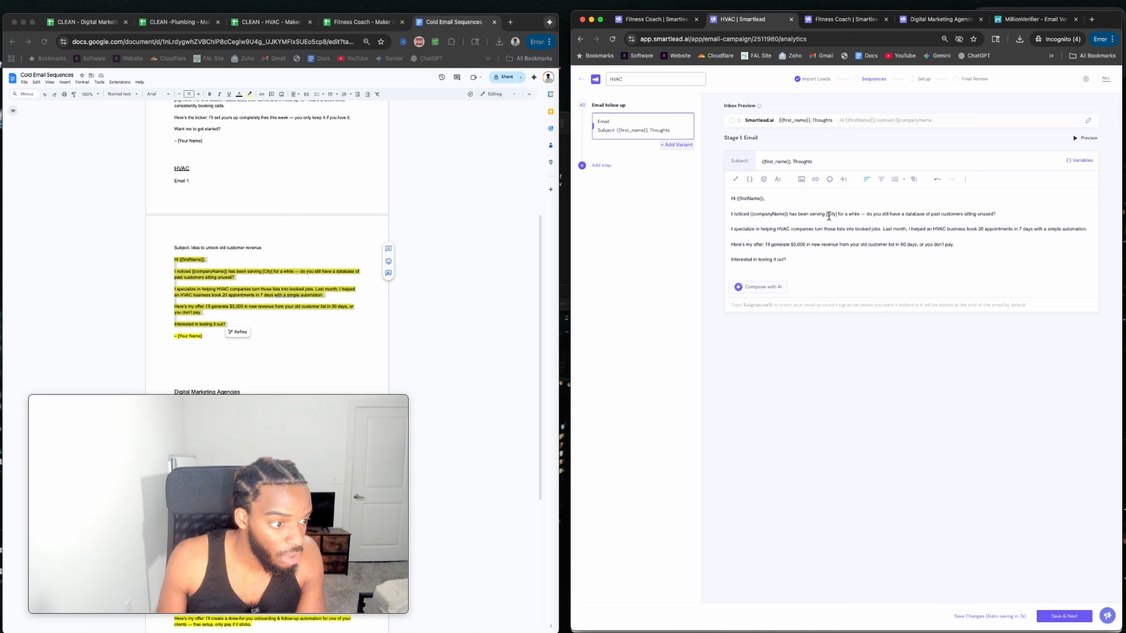
Replace [City] with the {{location}} variable and change the dash after 'for a while' to a comma.
type("location")
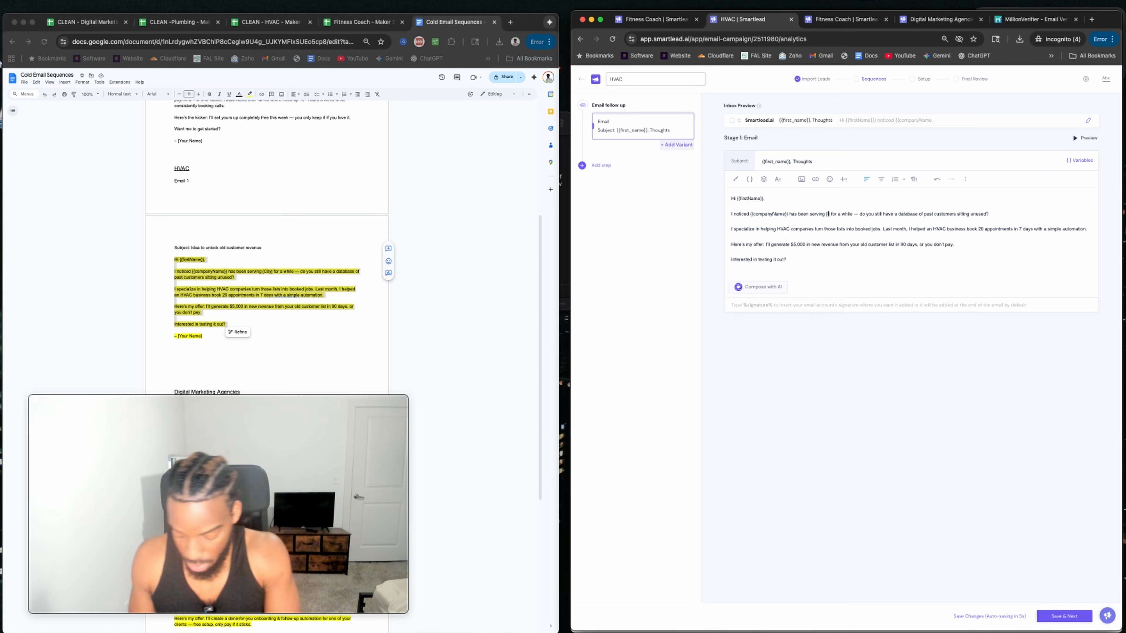
key("BackSpace")
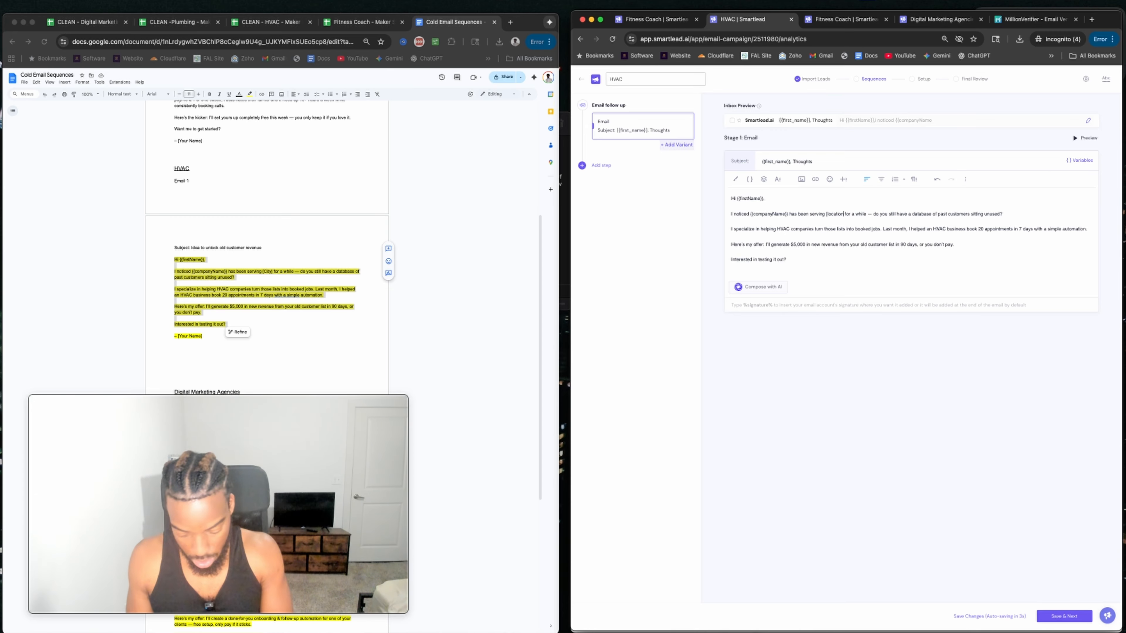
type("}}")
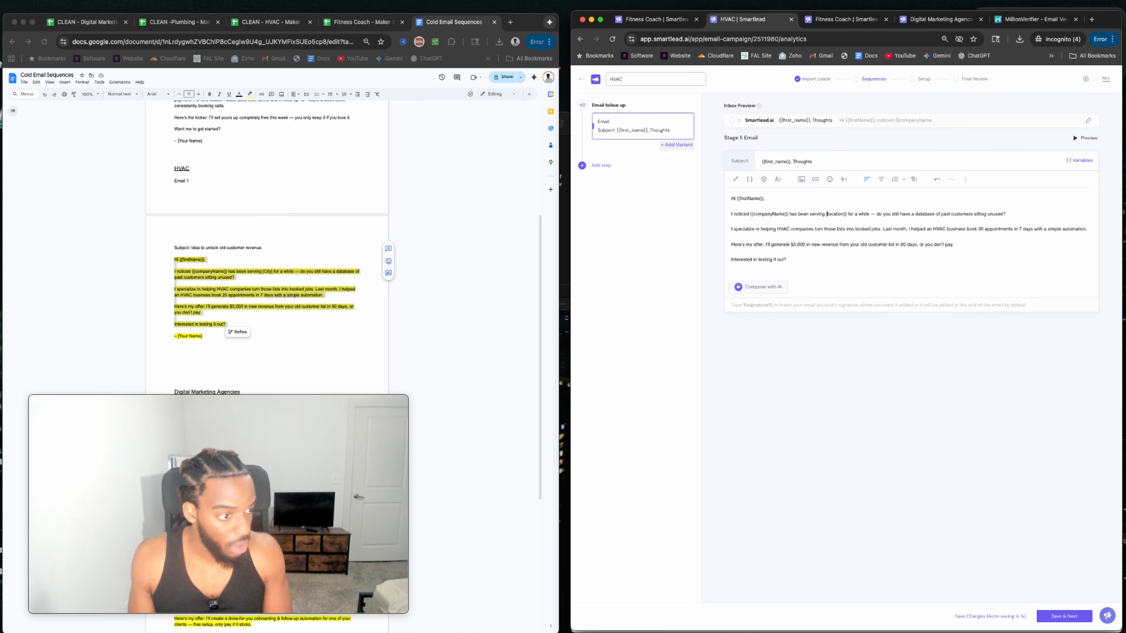
key("BackSpace")
type("{{")
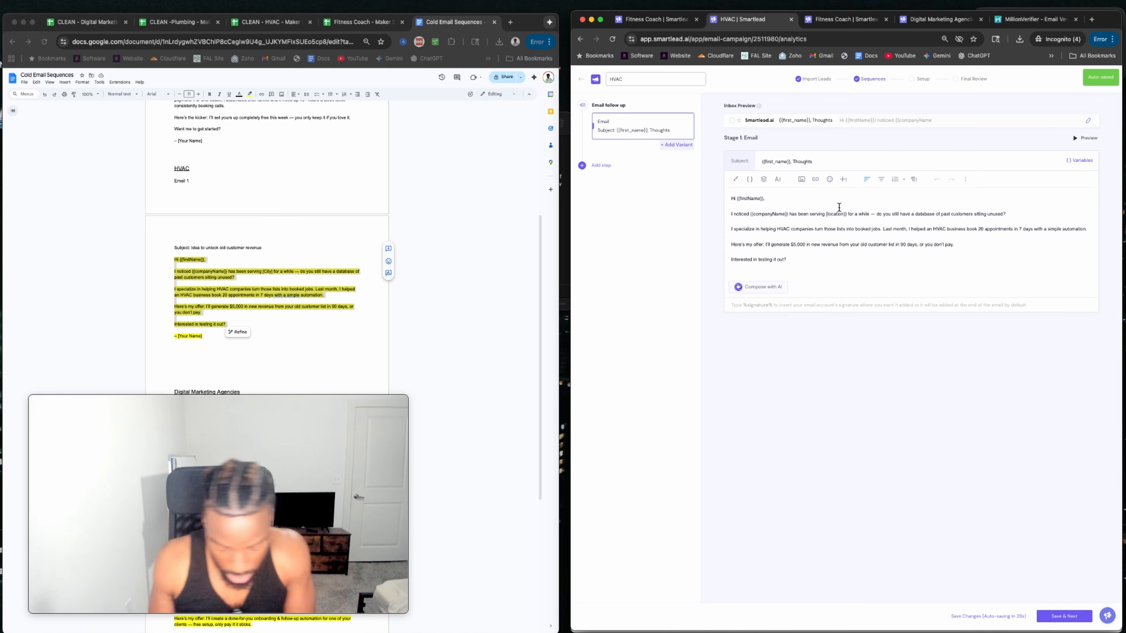
type("{")
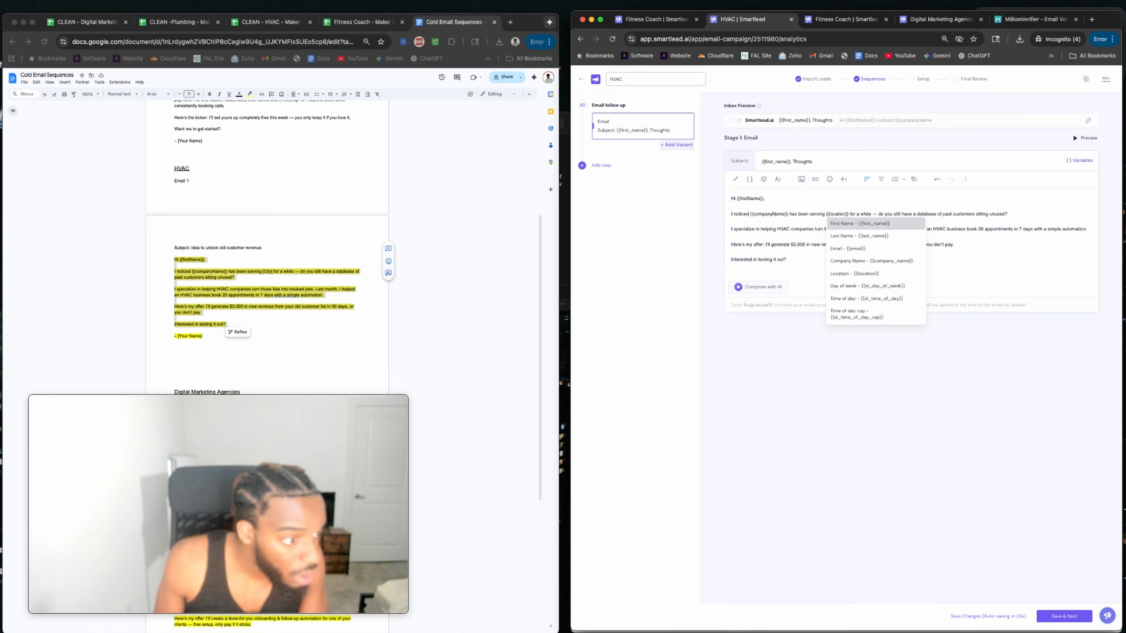
left_click(857, 274)
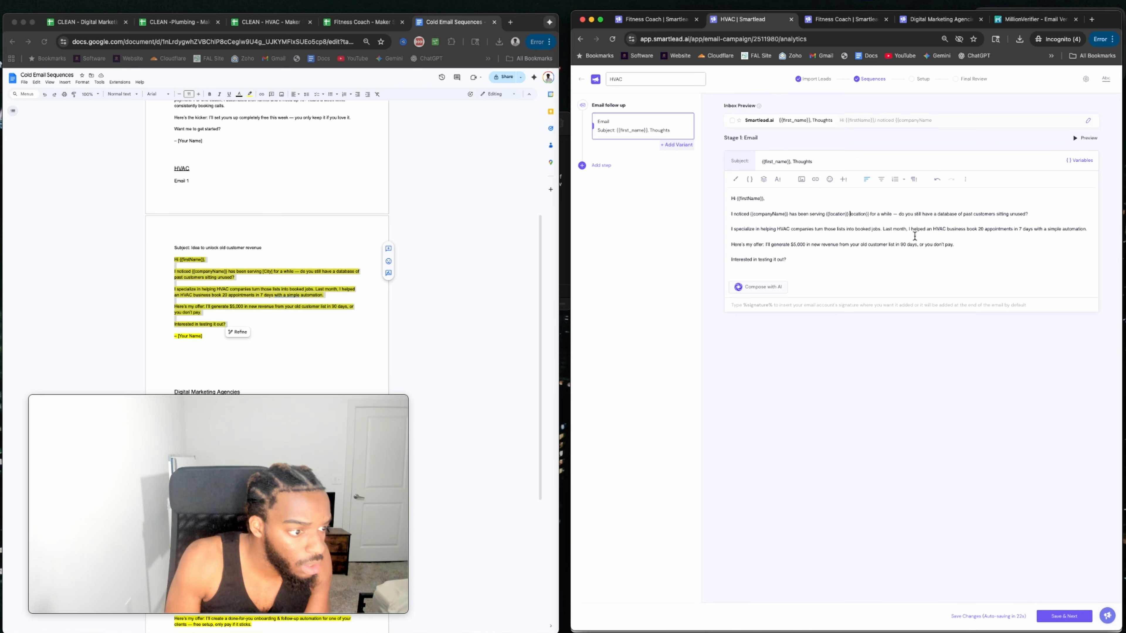
key("Delete")
key("Delete")
key("Delete")
key("Delete")
key("Delete")
key("Delete")
key("Delete")
key("Delete")
key("Delete")
key("Delete")
key("Delete")
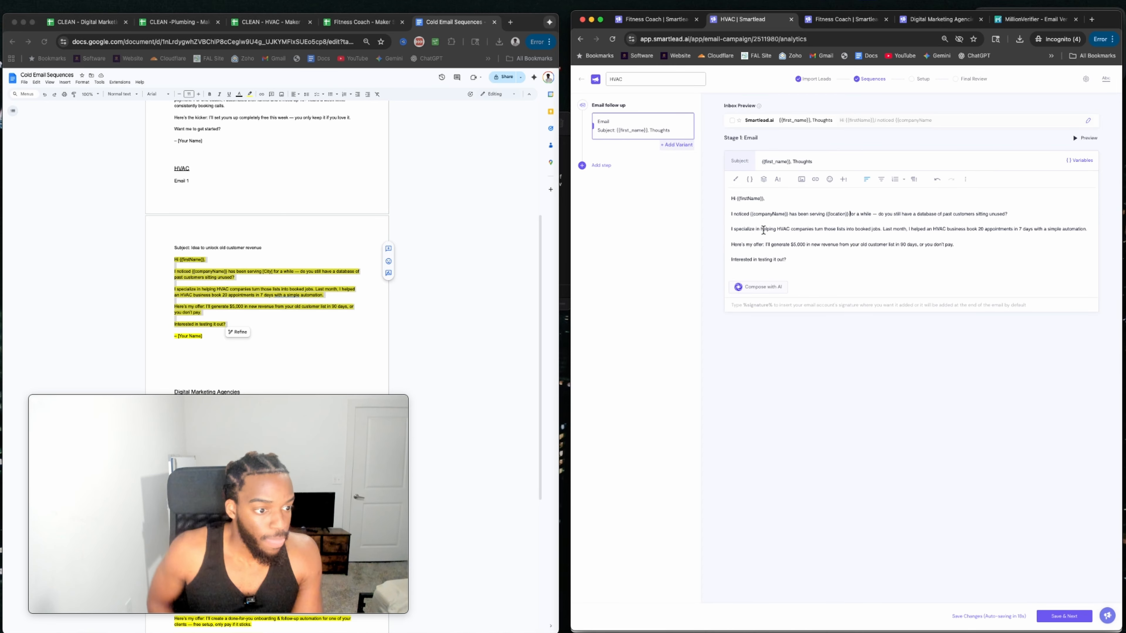
left_click(880, 214)
key("BackSpace")
key("BackSpace")
key("BackSpace")
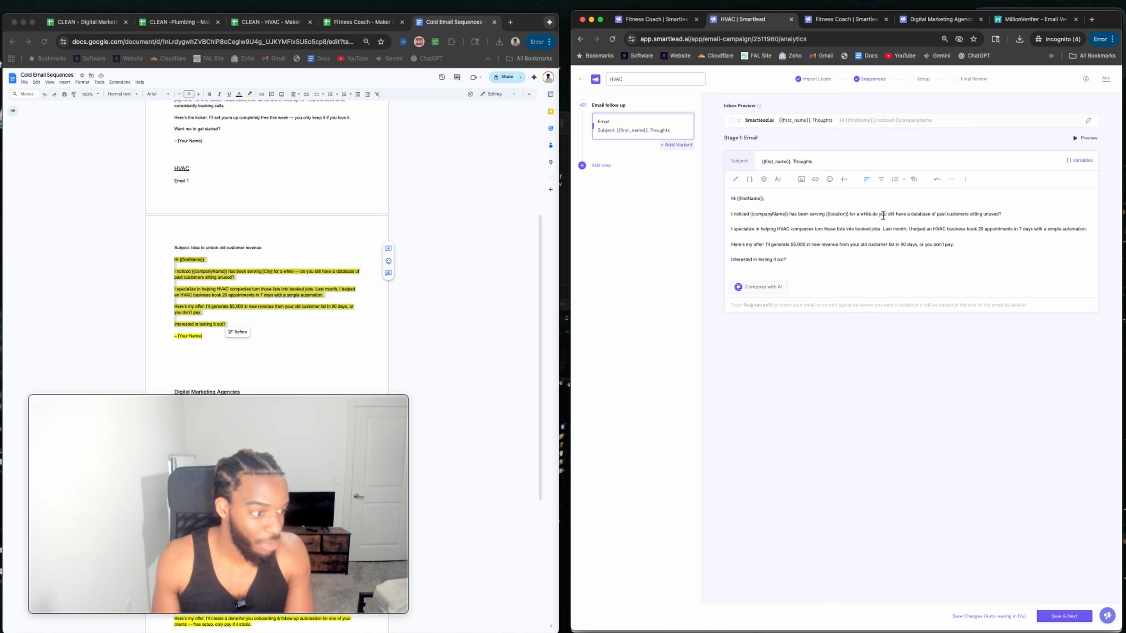
type(",")
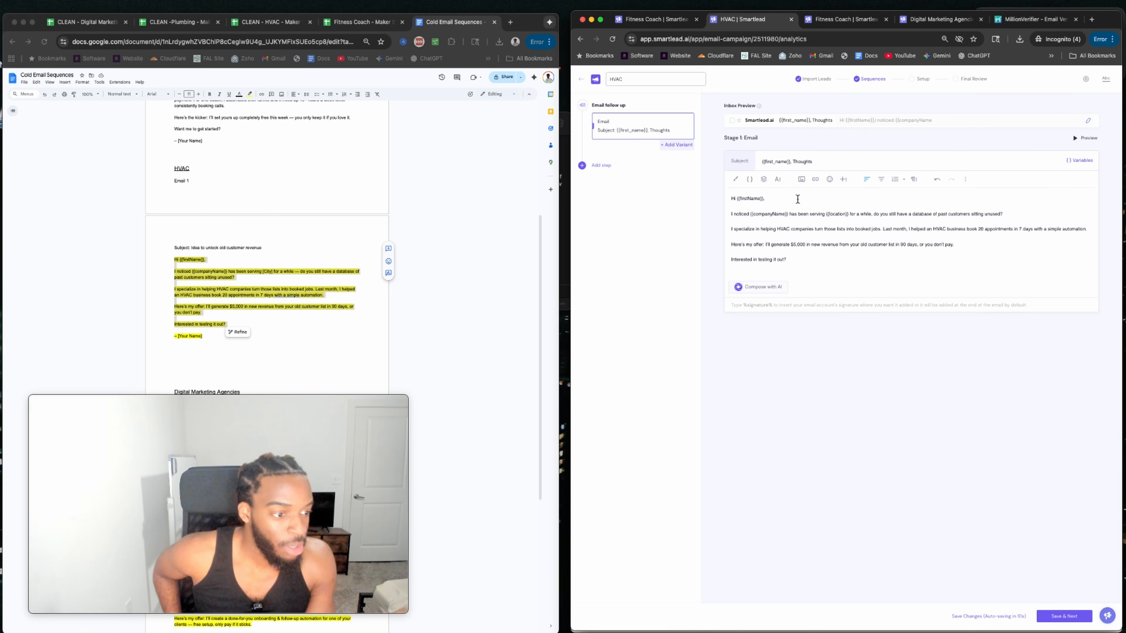
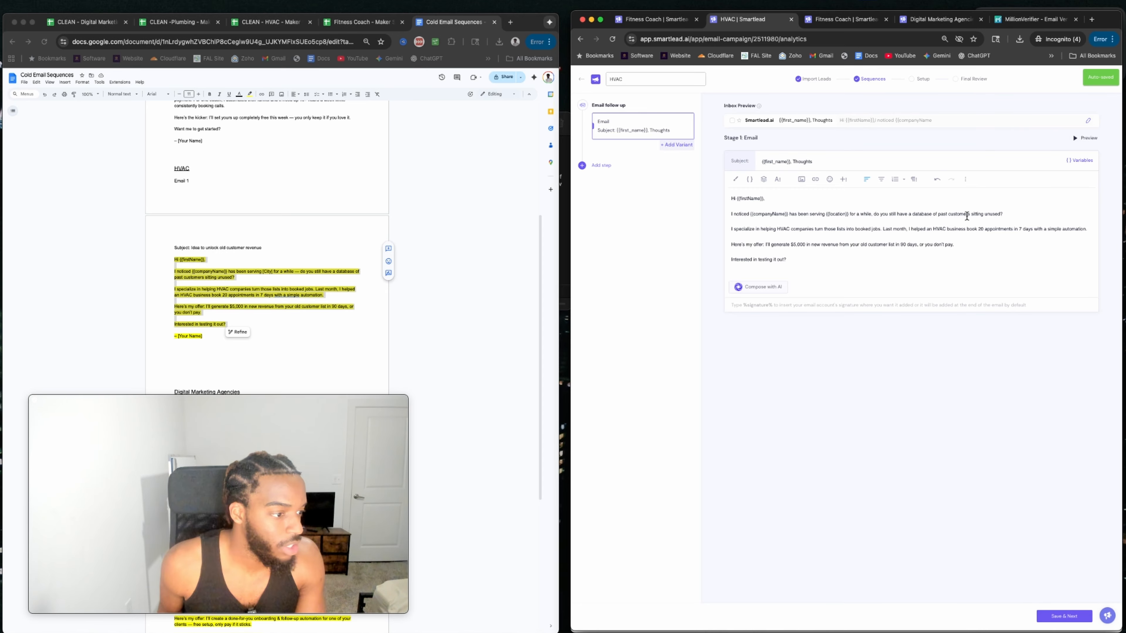
Select the HVAC Stage 1 sentence 'I noticed… sitting unused?' so it can be copied.
left_click_drag(948, 214, 726, 214)
key("super+c")
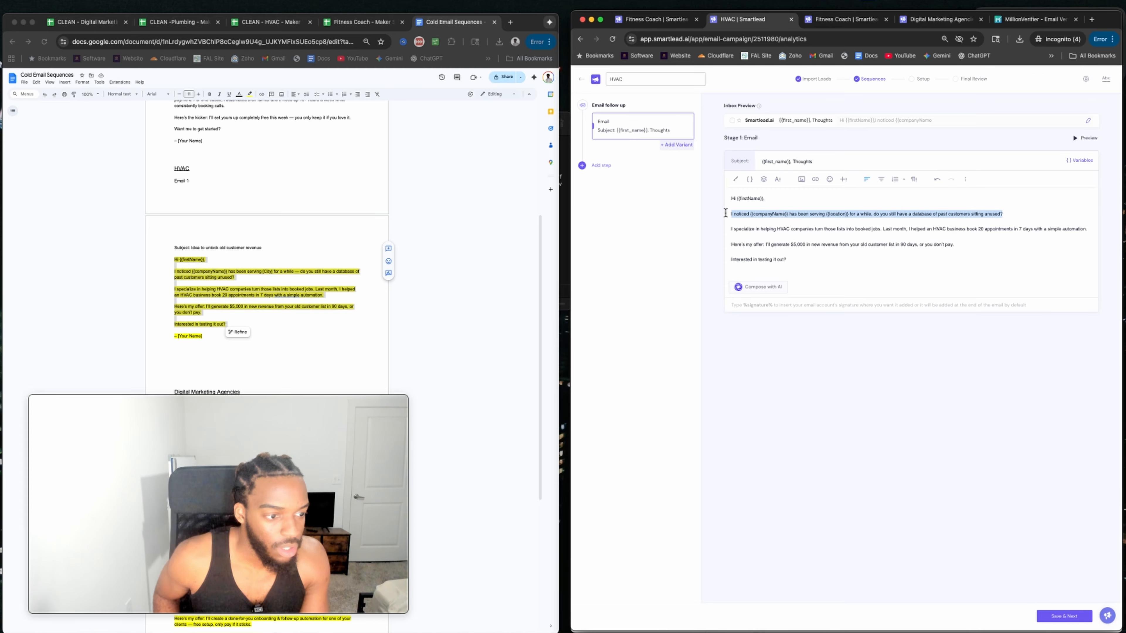
Ask ChatGPT to 'rephrase sitting unused' for the pasted sentence, then return to Smartlead.
left_click(511, 22)
type("ch")
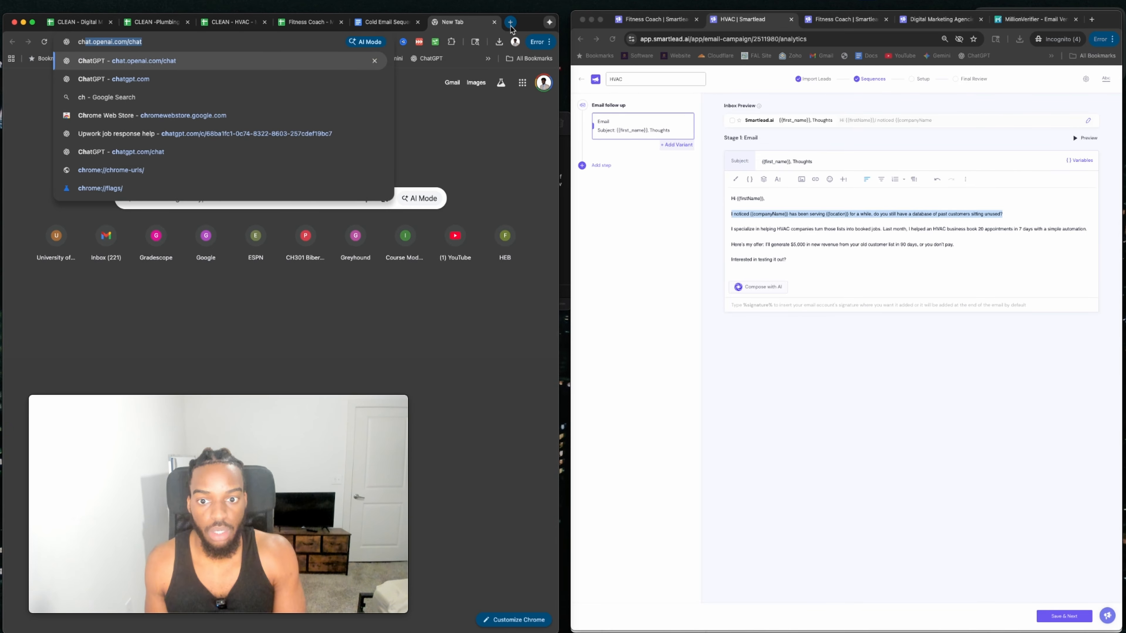
key("Return")
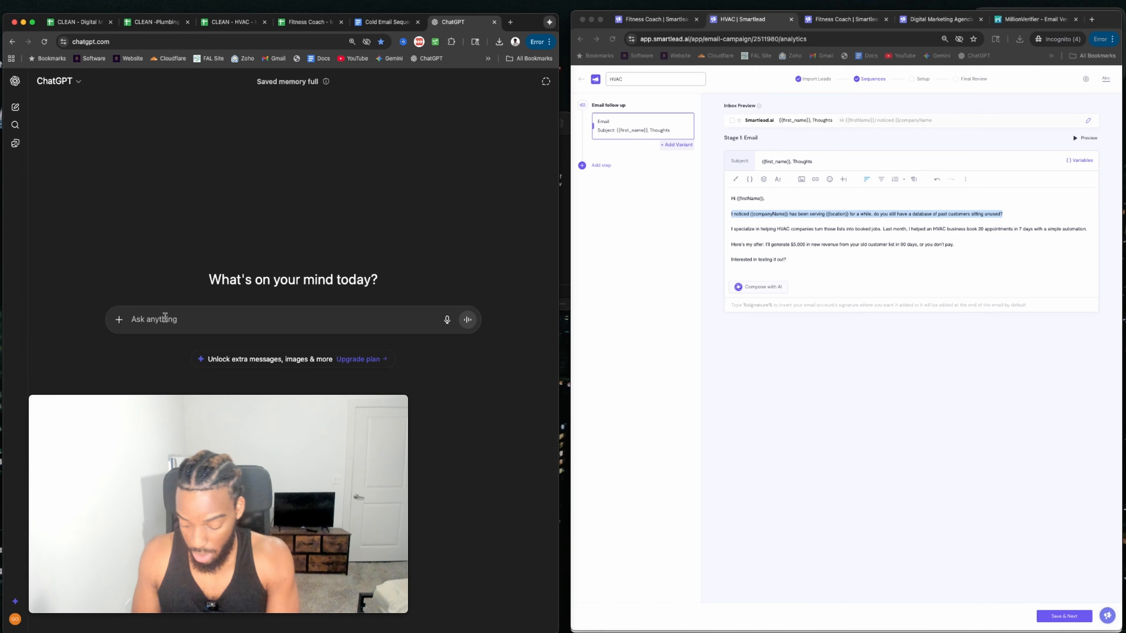
type("rephrase si")
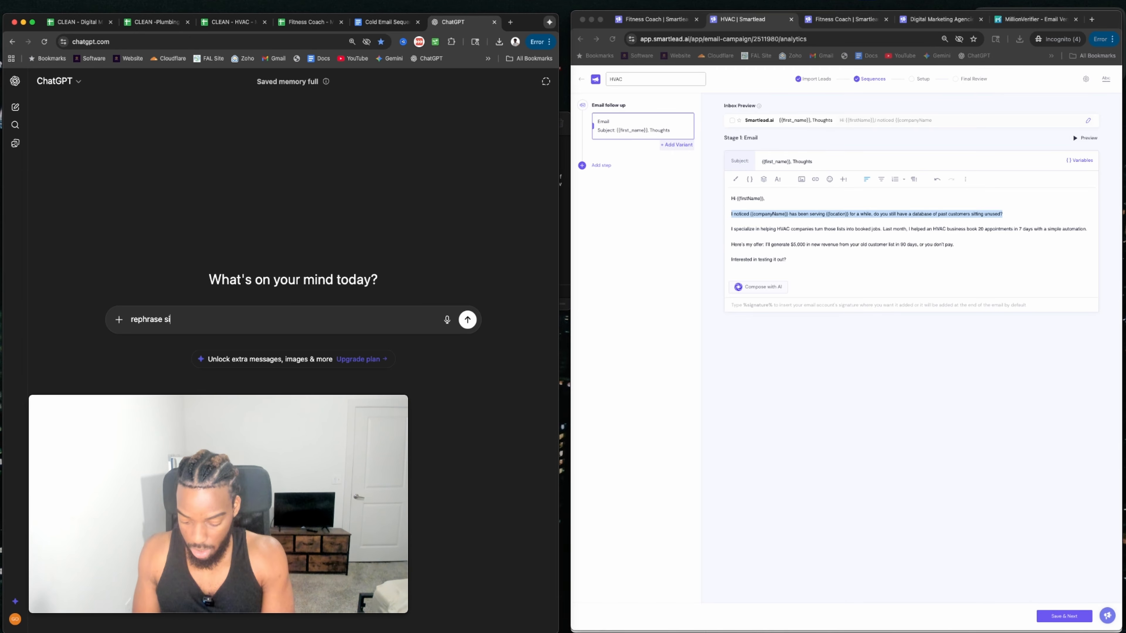
type("tting unused")
key("super+v")
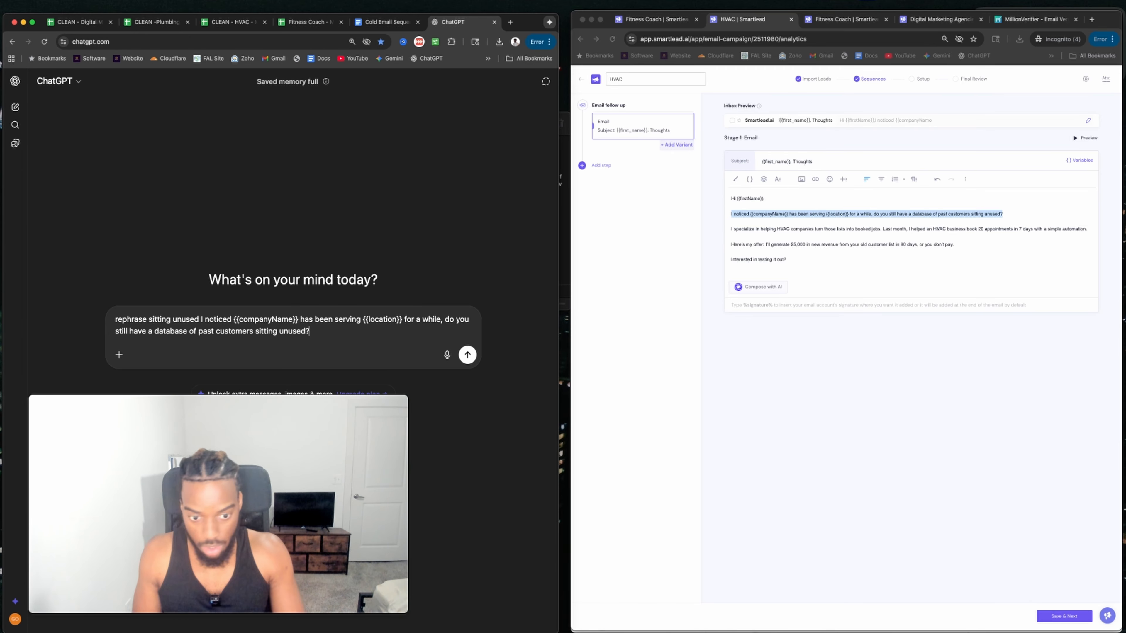
key("Return")
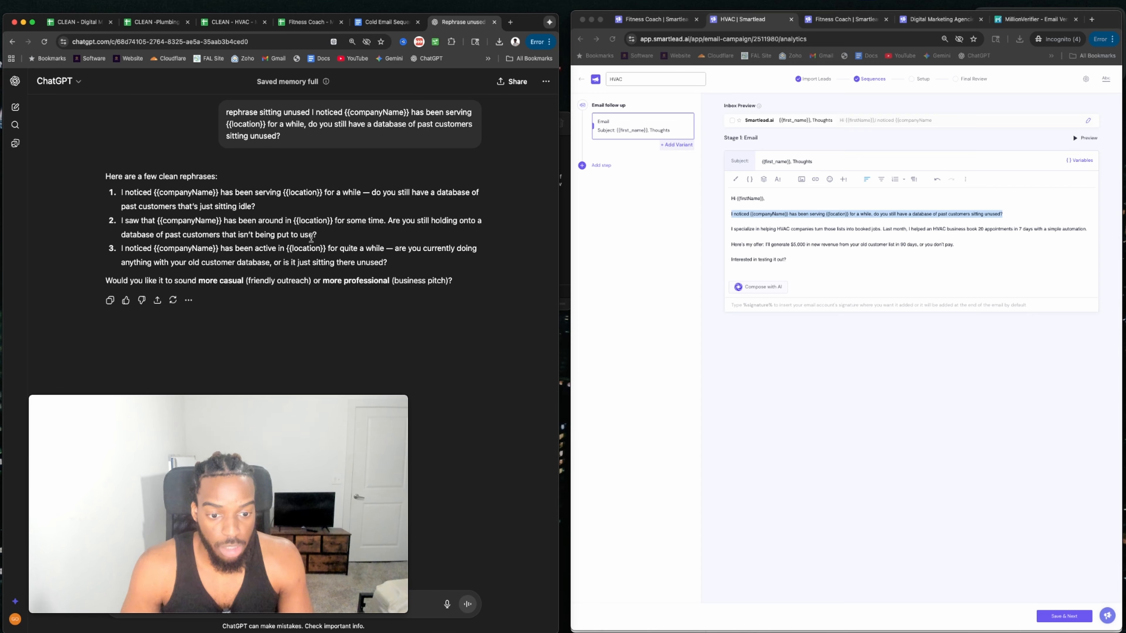
left_click(799, 216)
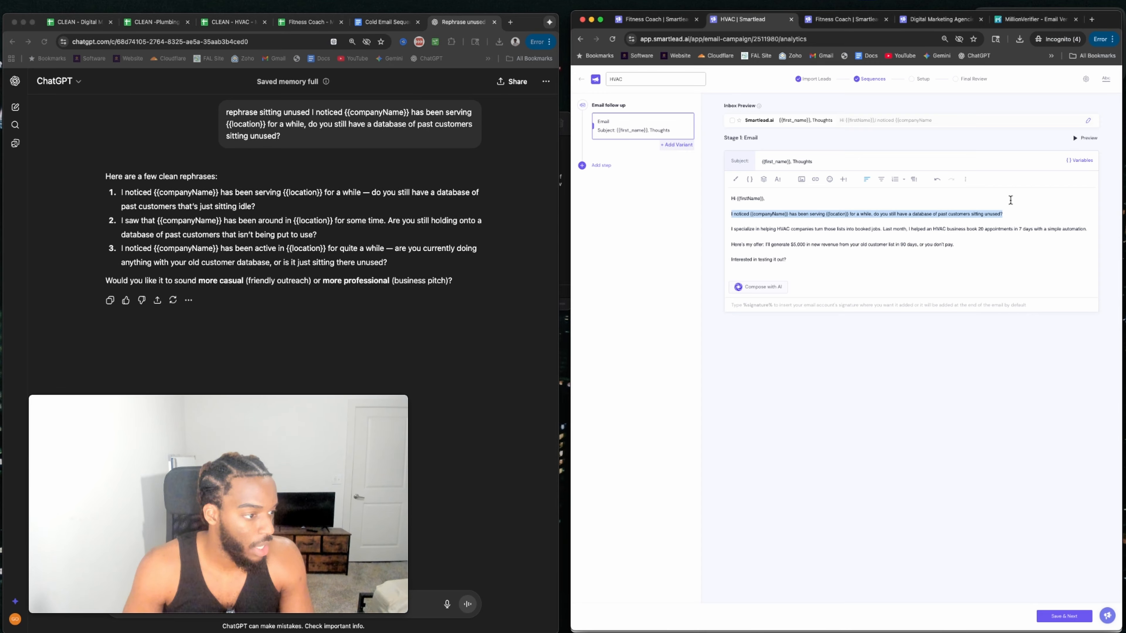
Reword the opener so it ends 'that's just sitting idle', dropping 'unused'.
double_click(975, 214)
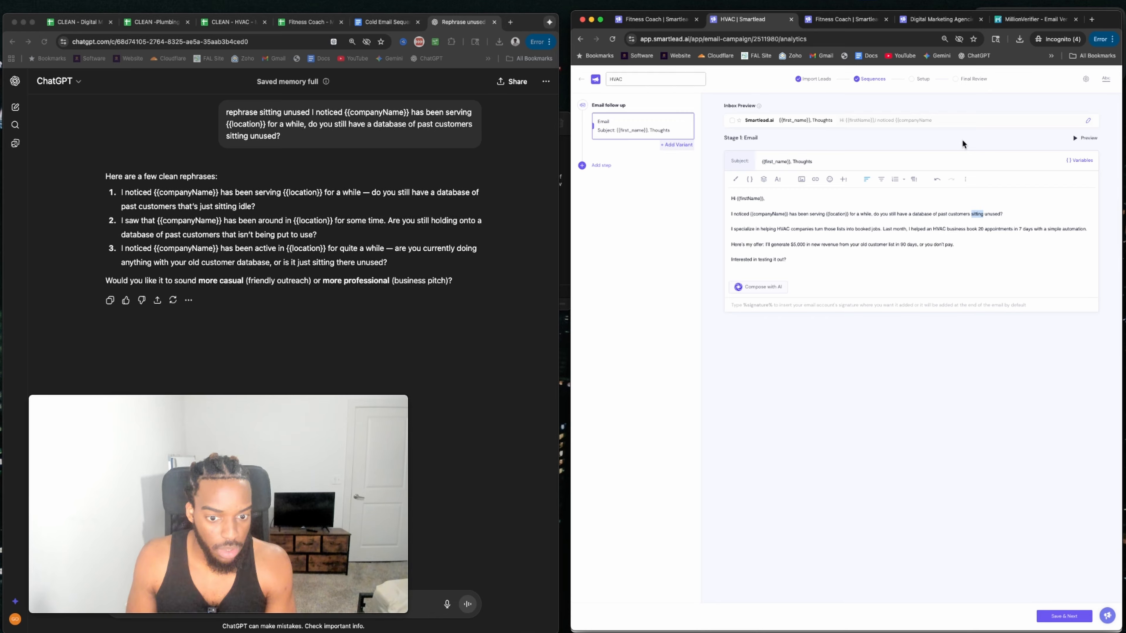
type("that")
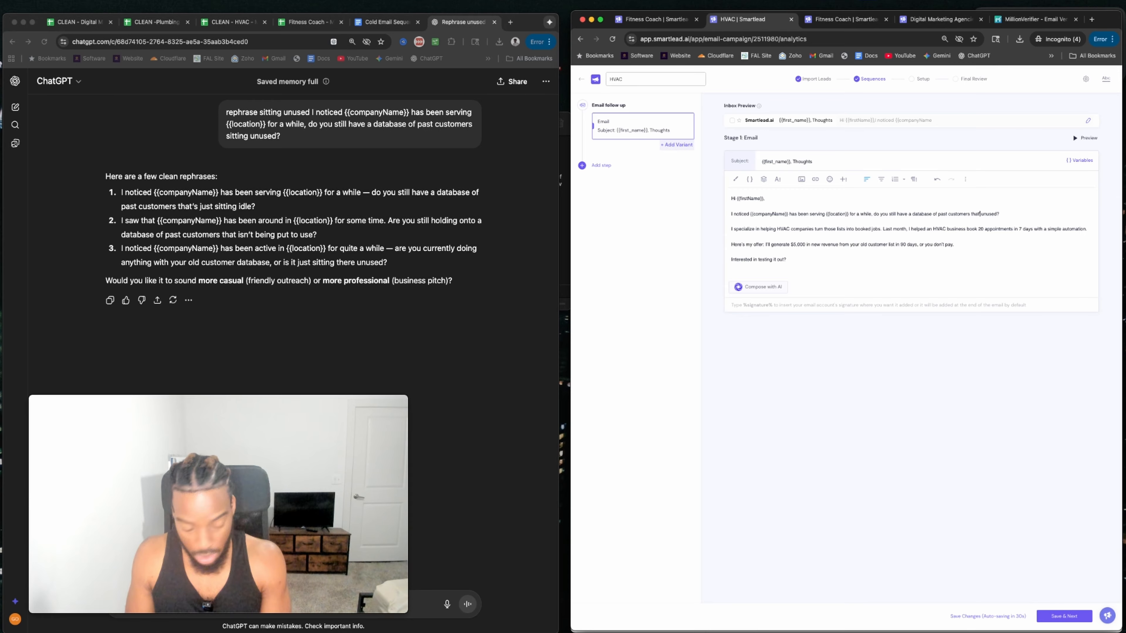
type("'s just sti")
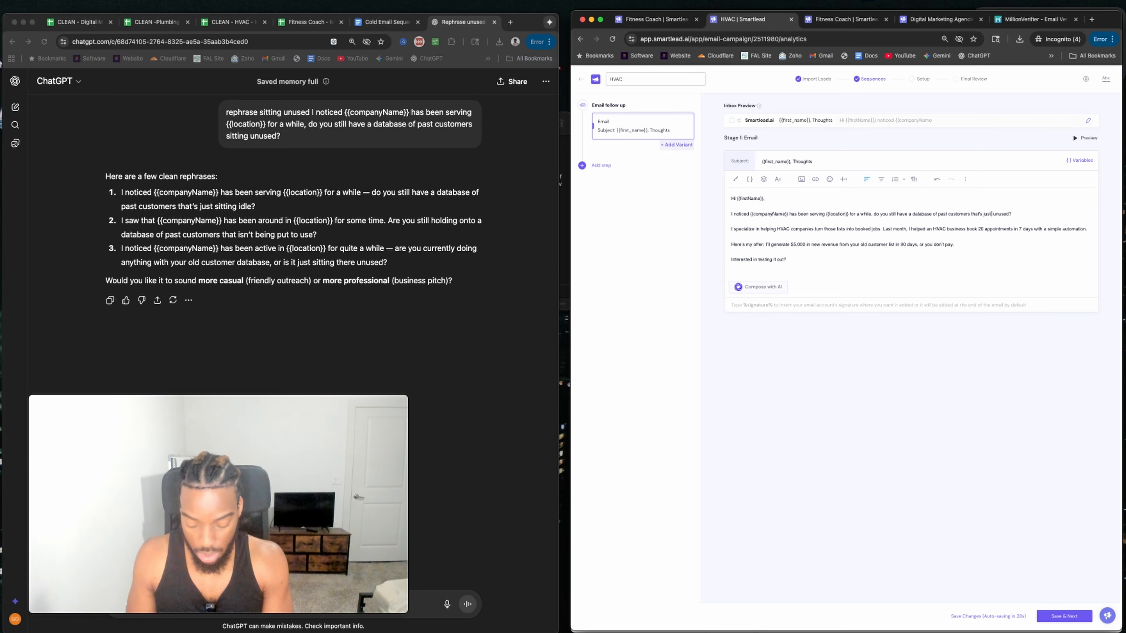
type("ting ")
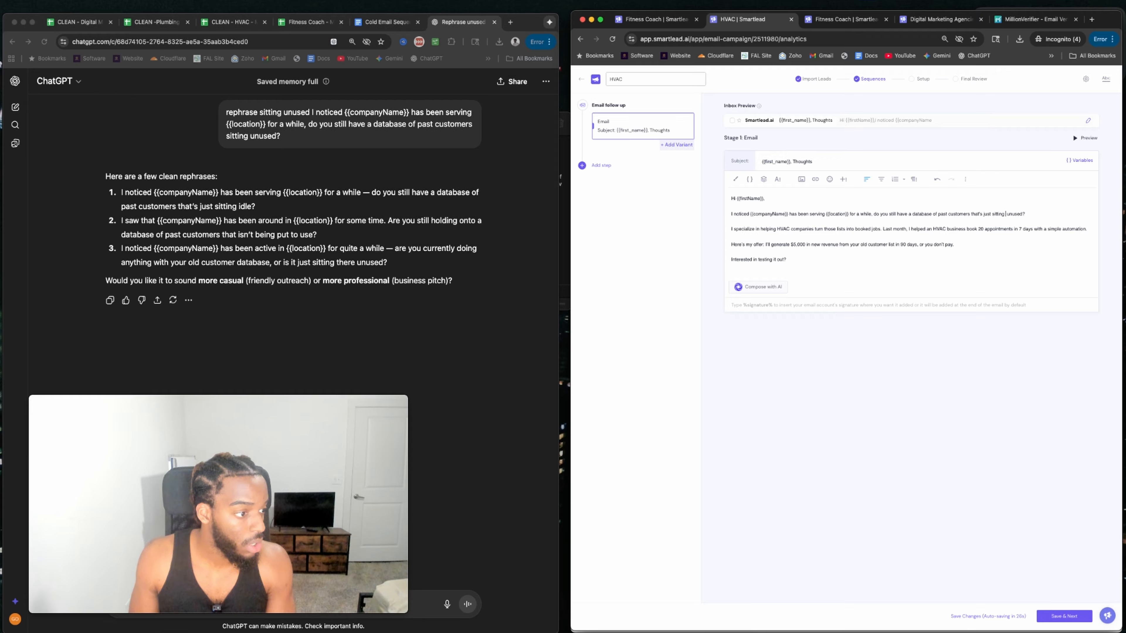
type("idle?")
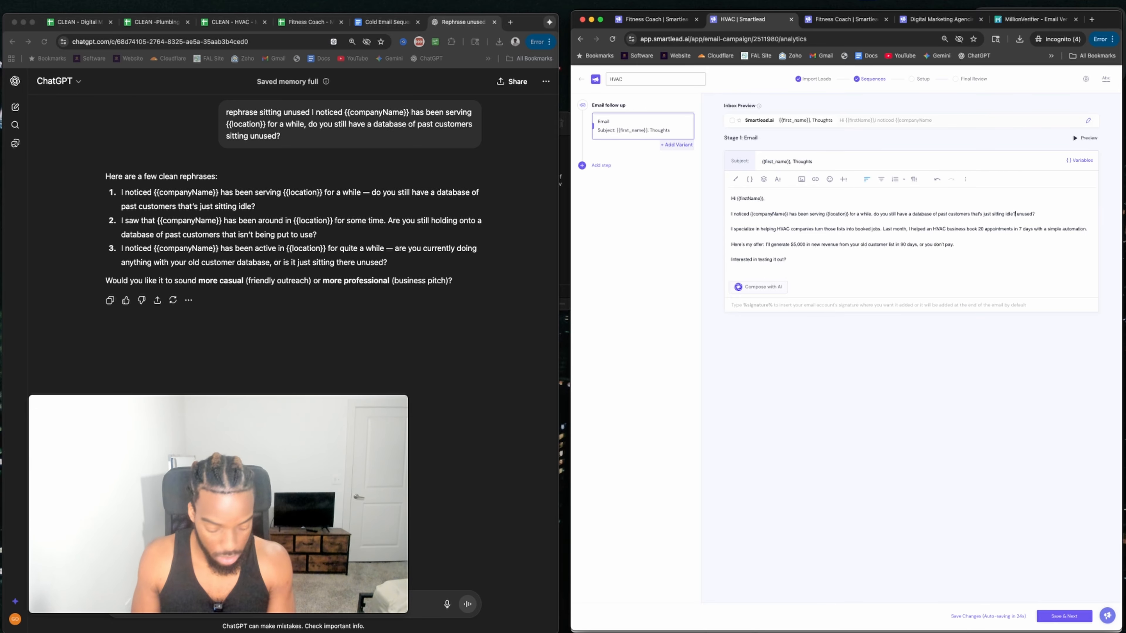
key("Delete")
key("Delete")
key("Delete")
key("Delete")
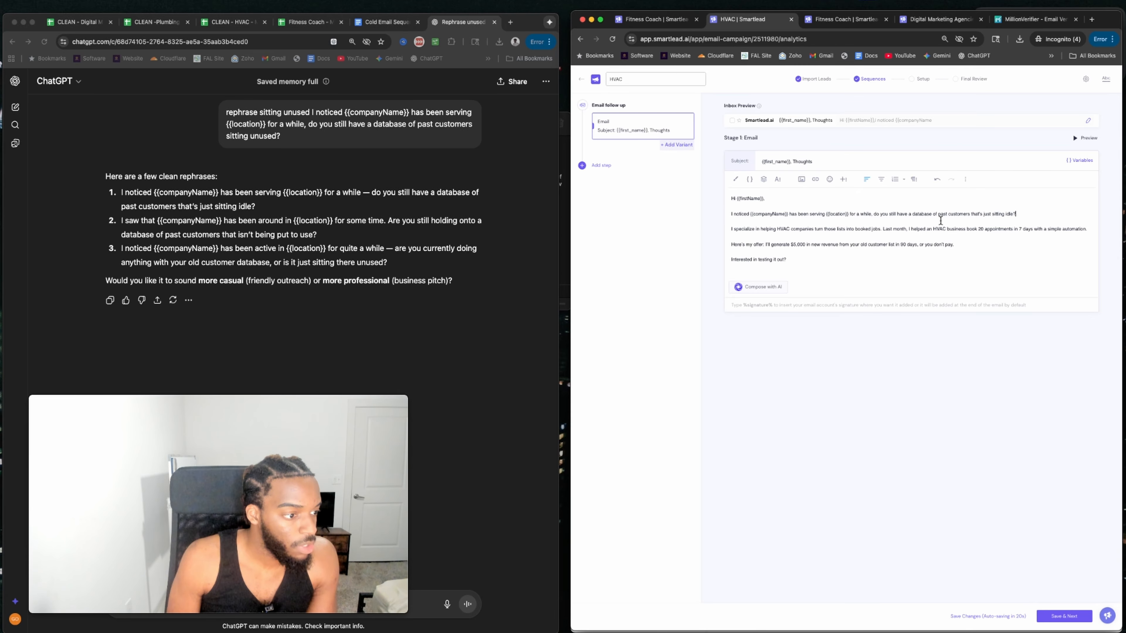
left_click(495, 22)
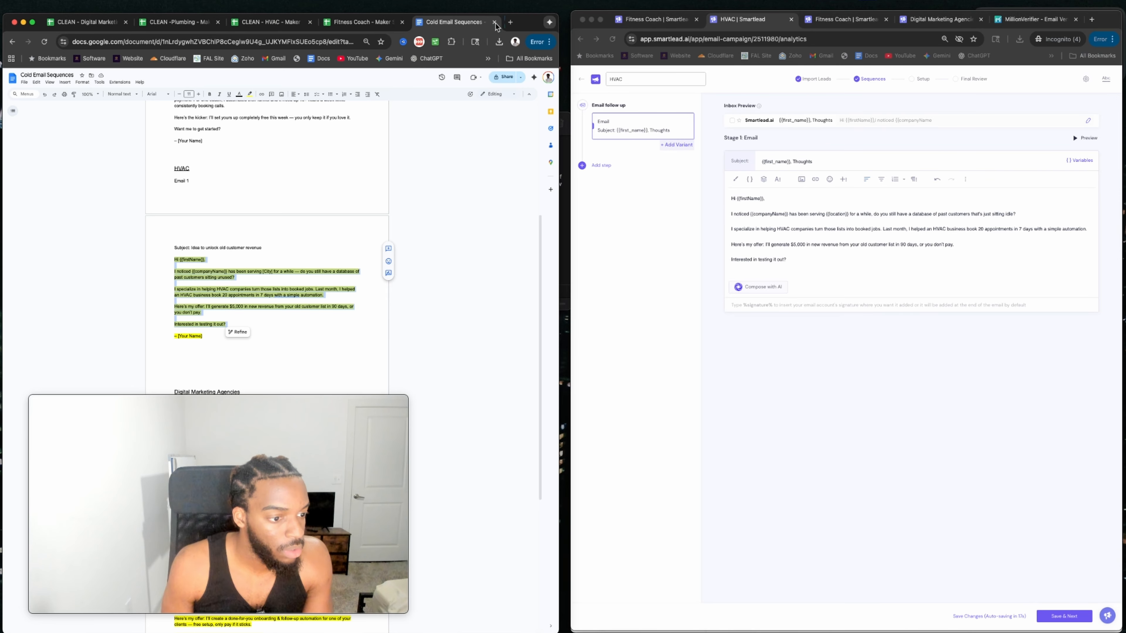
left_click(771, 228)
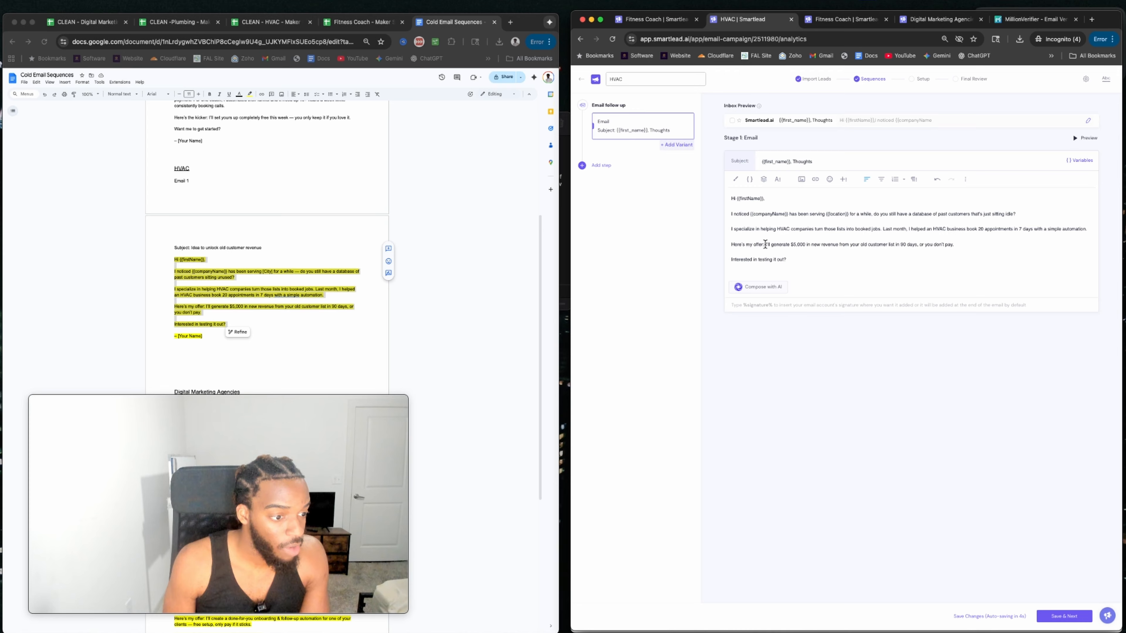
Add a %signature% line after the closing question and add a new sequence step.
left_click_drag(779, 245, 887, 245)
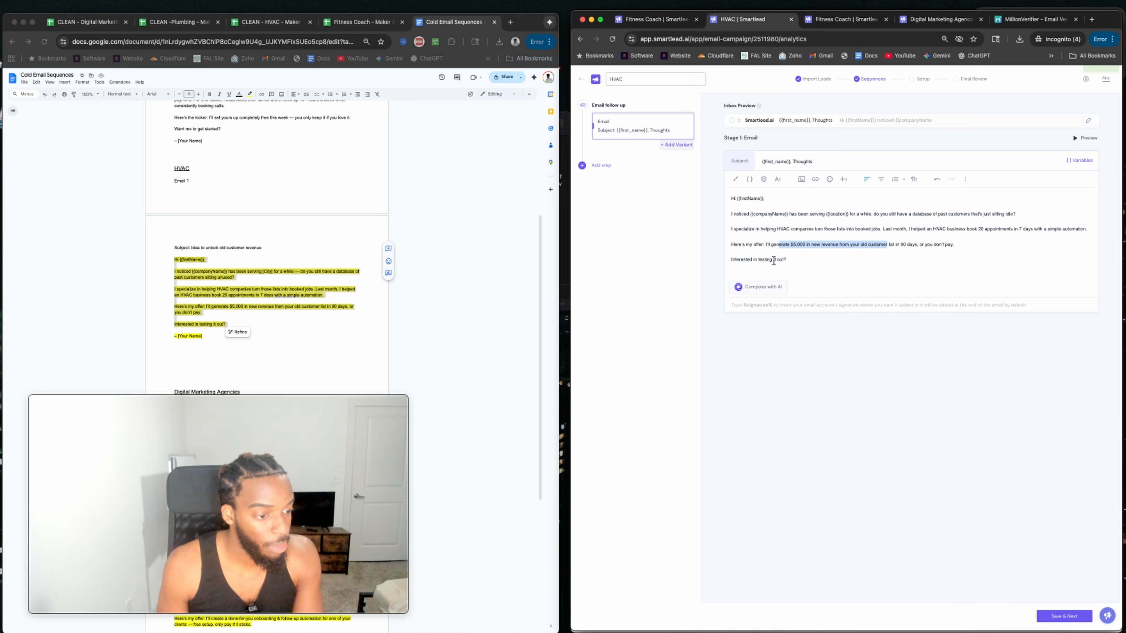
left_click(794, 261)
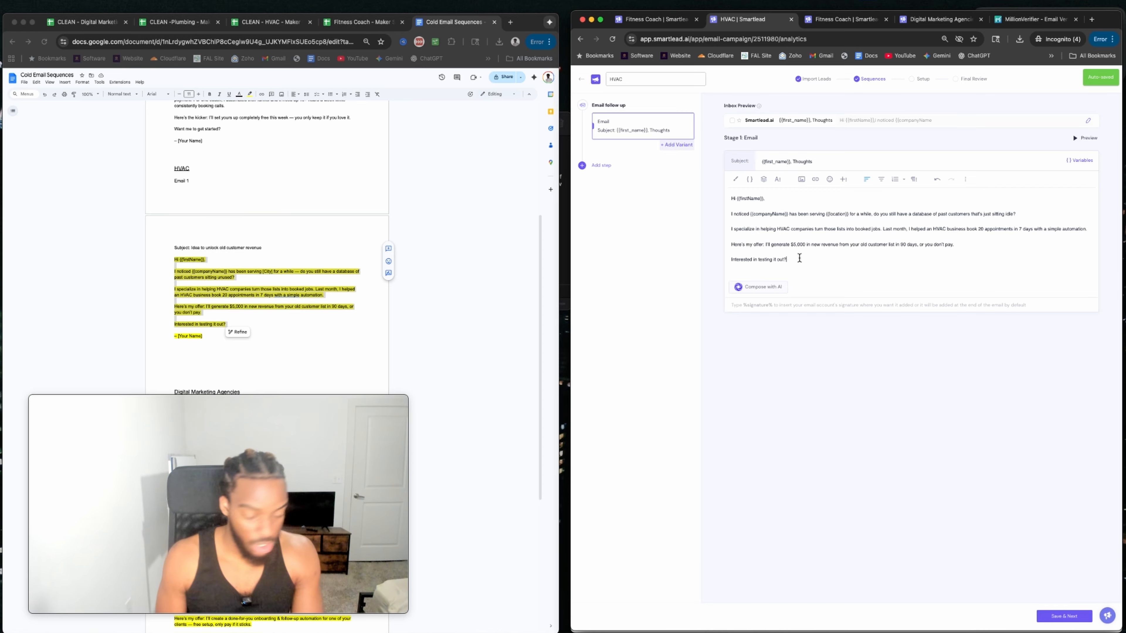
key("Return")
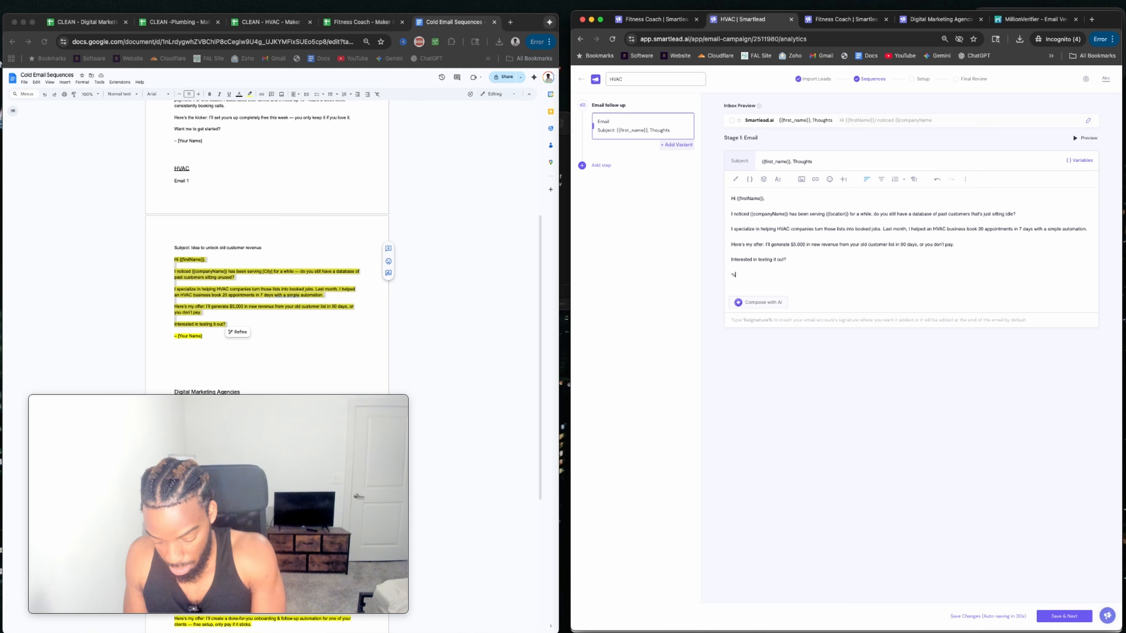
type("%signature")
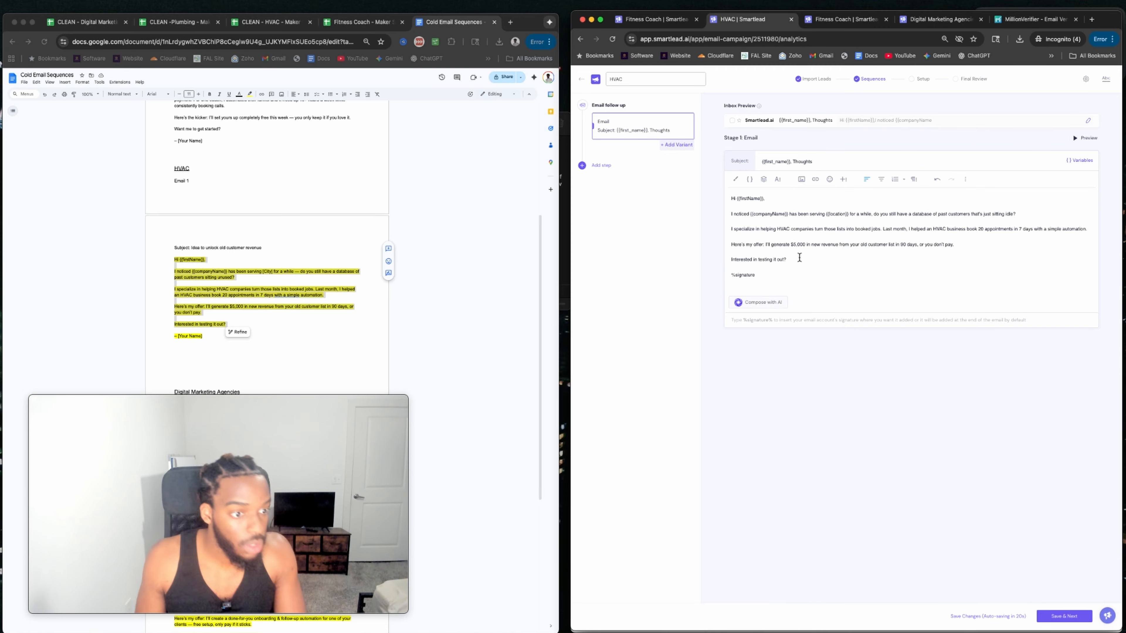
left_click(598, 165)
Add an HVAC Stage 2 email and paste in the Fitness Coach check-in follow-up text.
left_click(607, 184)
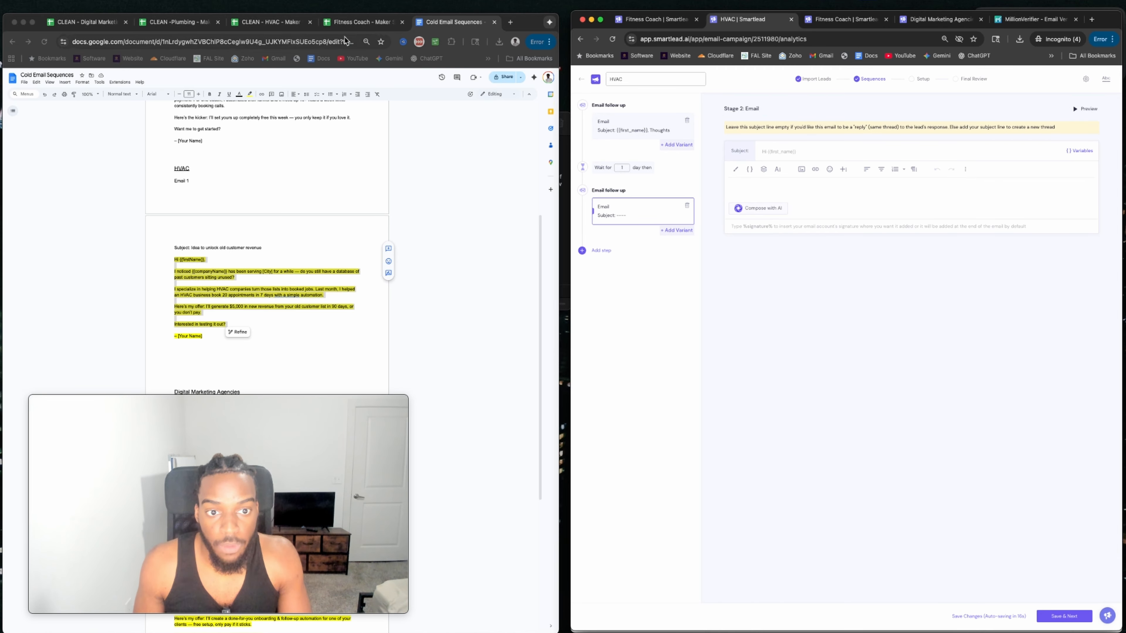
left_click(651, 19)
left_click(620, 216)
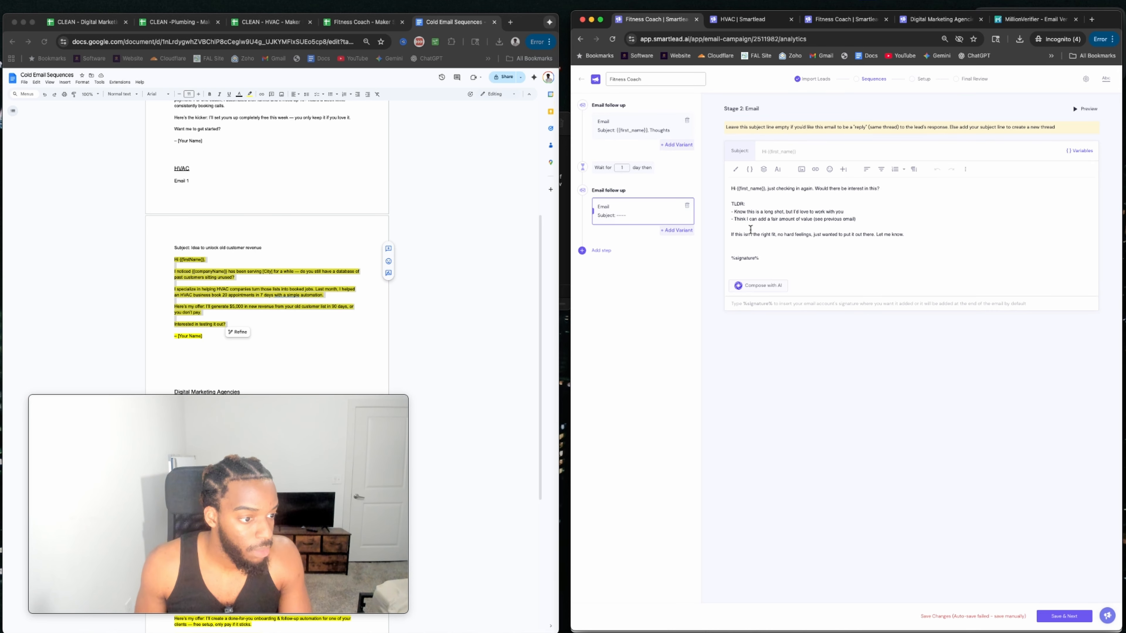
left_click_drag(764, 260, 731, 187)
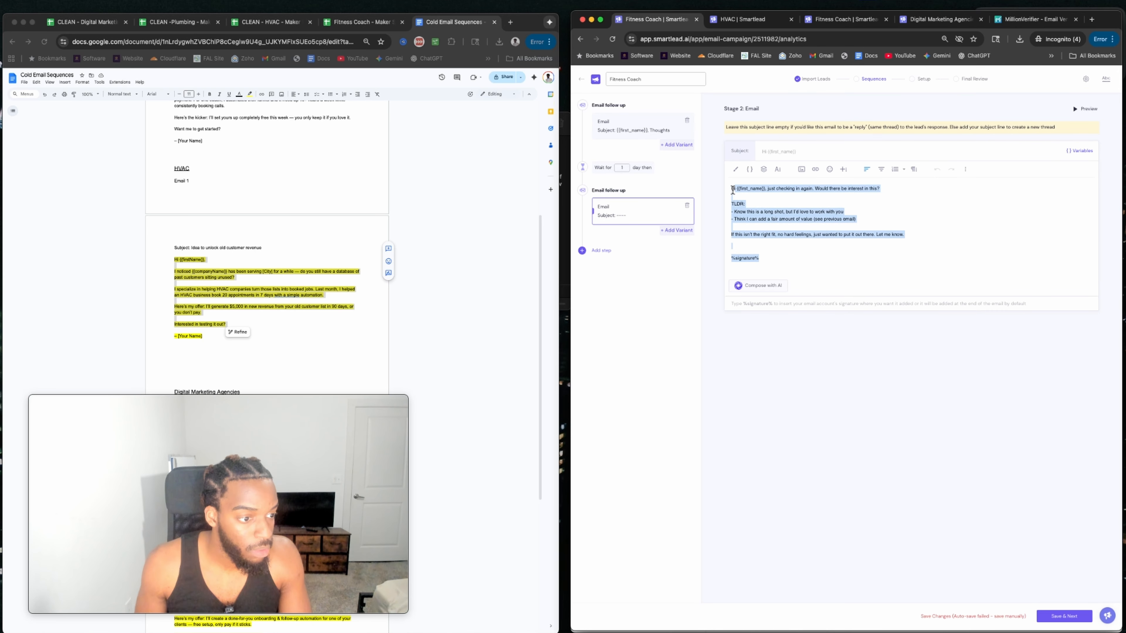
left_click(739, 245)
key("BackSpace")
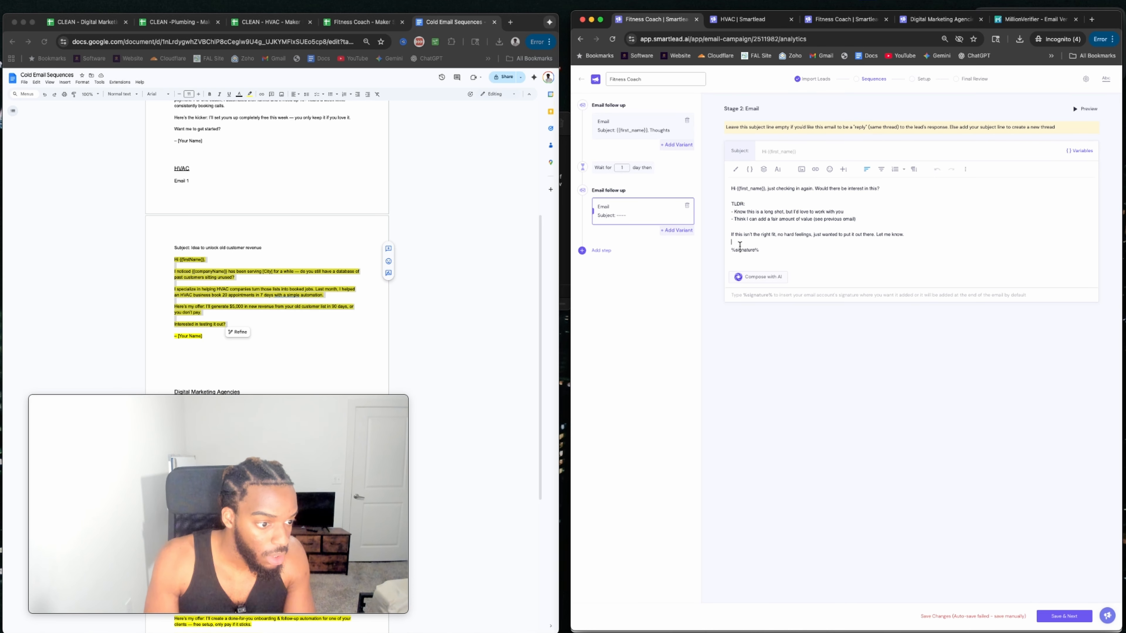
left_click_drag(759, 246, 730, 187)
key("super+c")
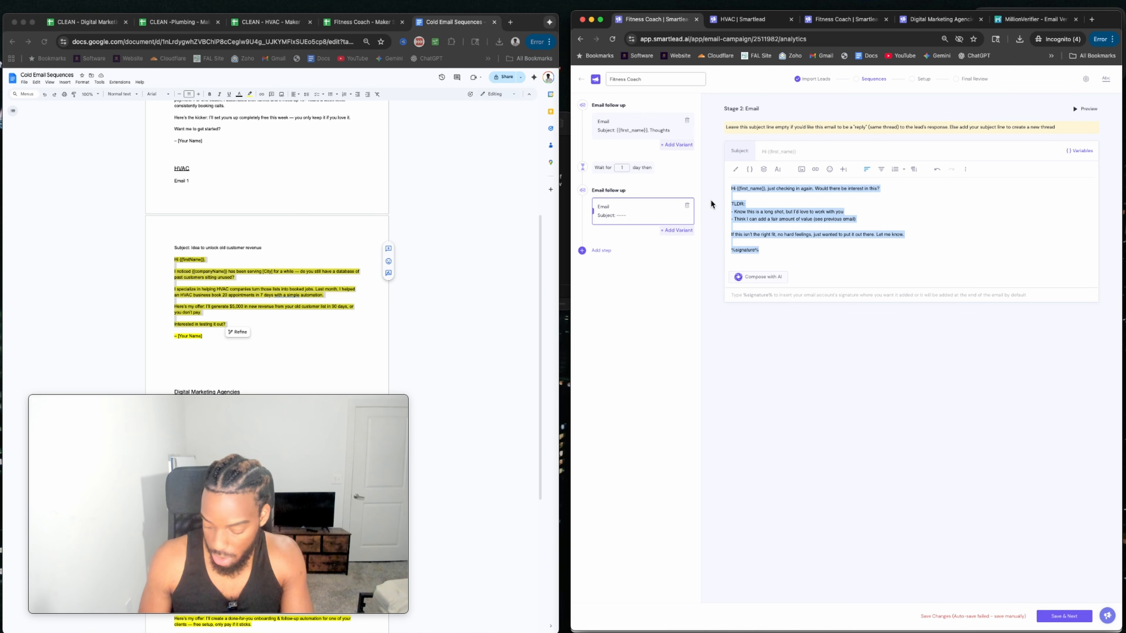
left_click(745, 20)
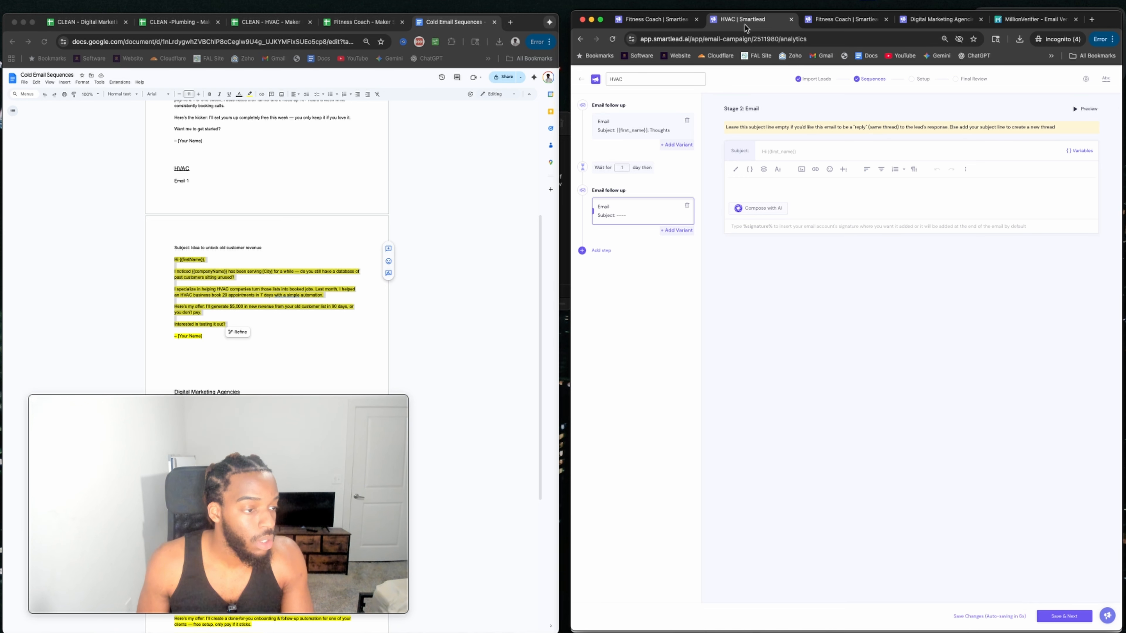
key("super+v")
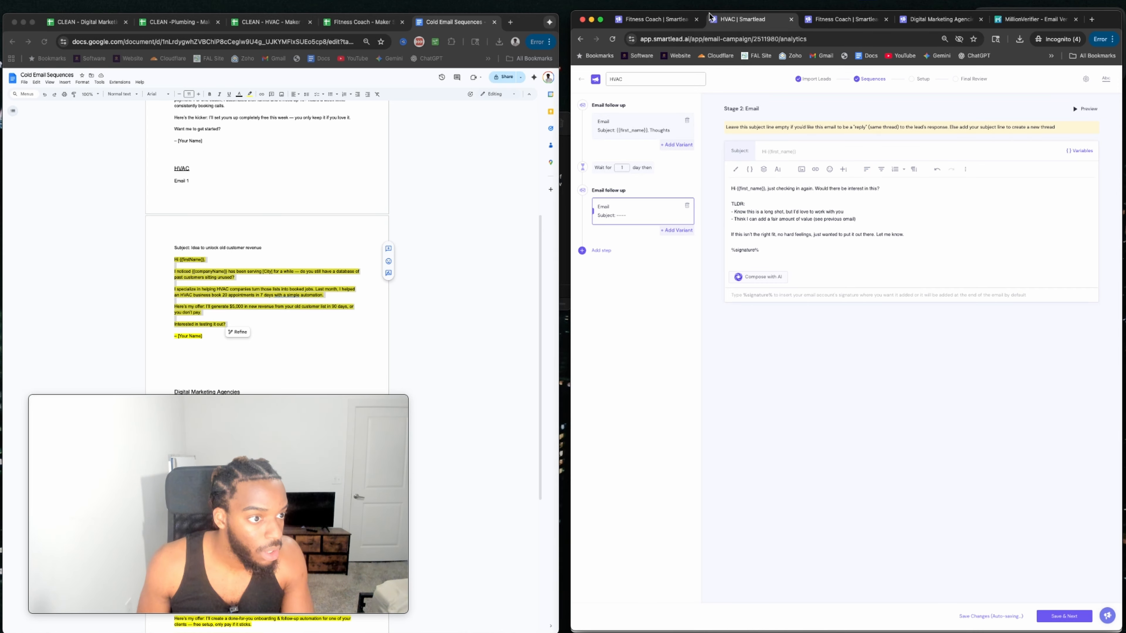
Review the Fitness Coach campaign's first and second emails.
left_click(655, 19)
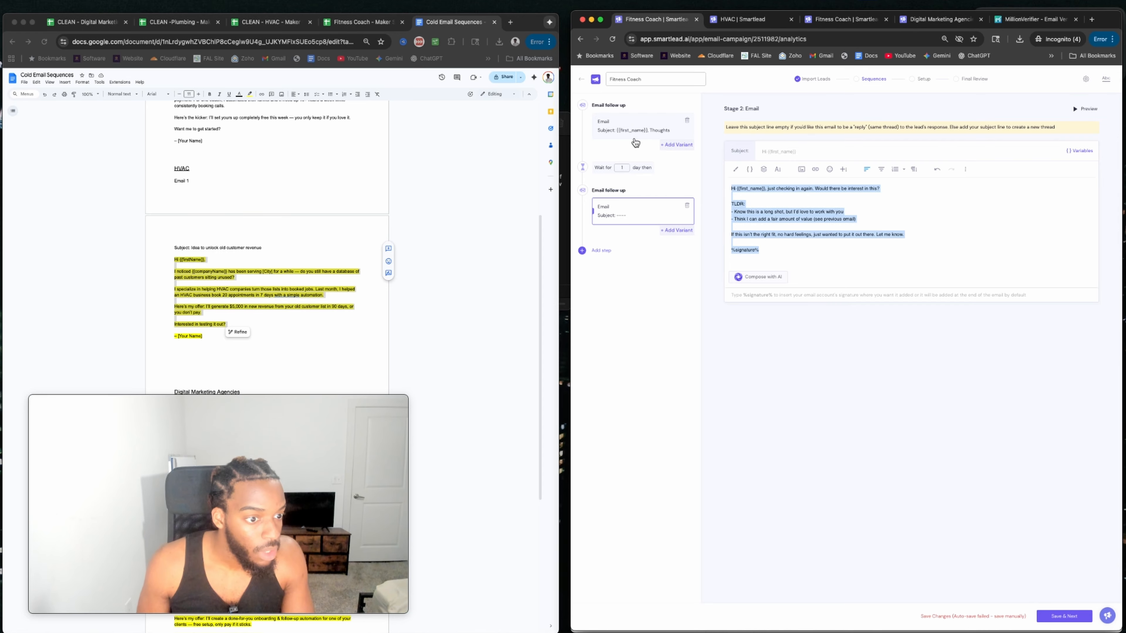
left_click(632, 136)
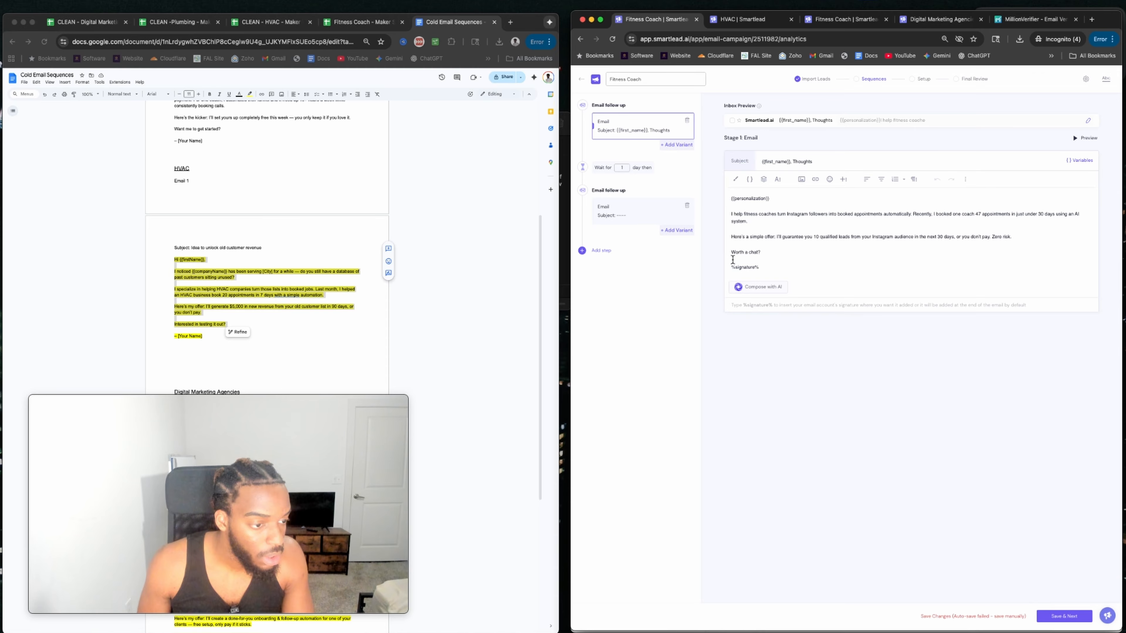
left_click(829, 23)
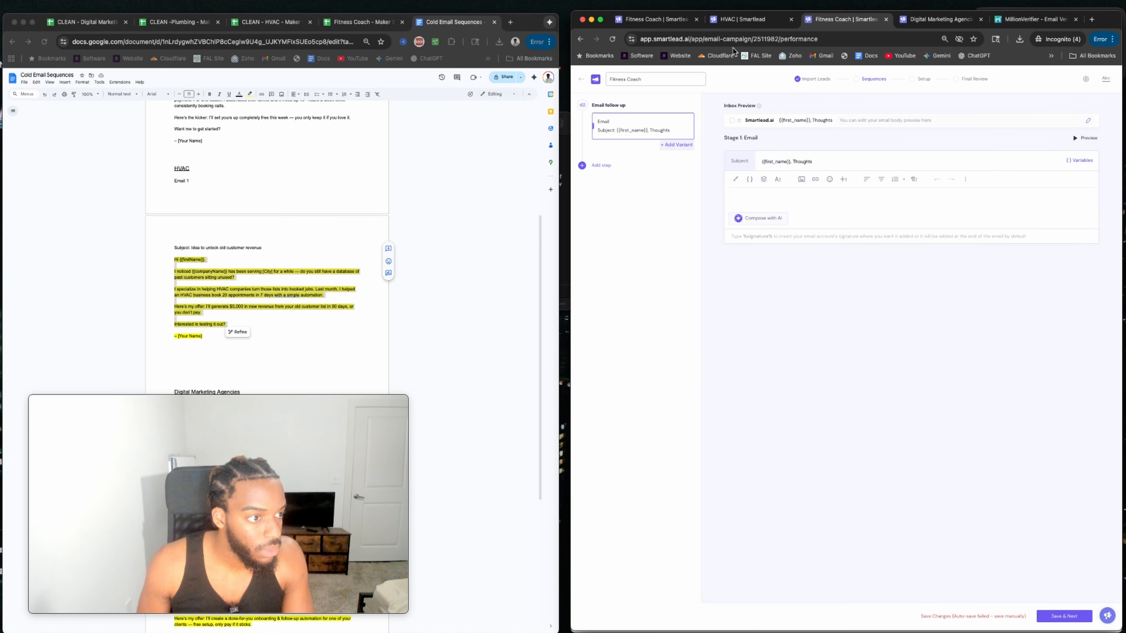
left_click(645, 23)
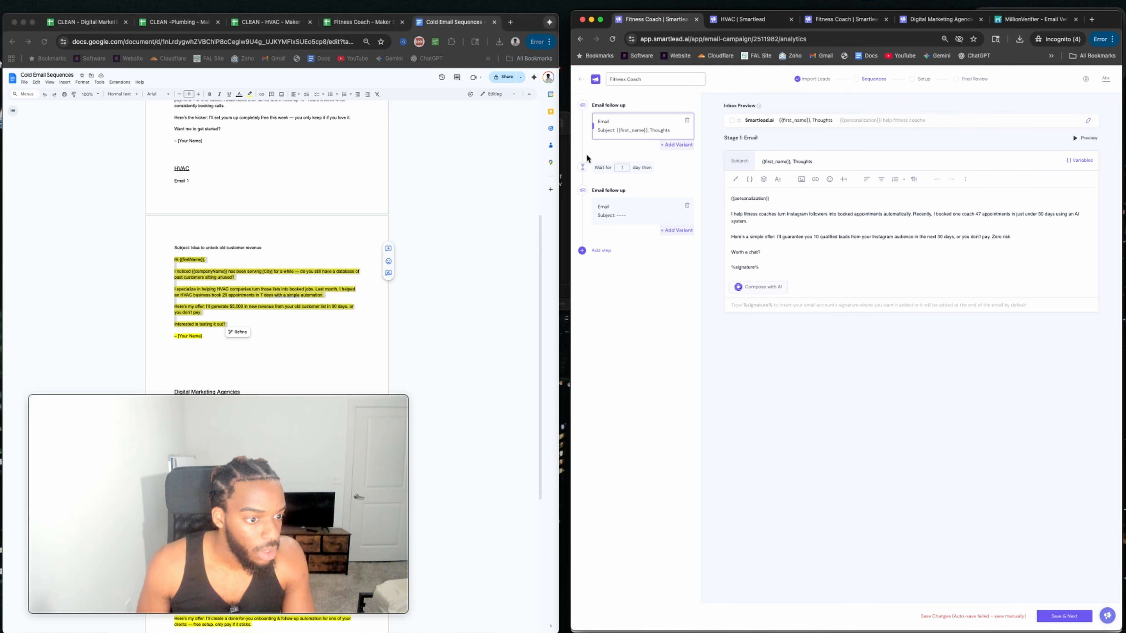
left_click(637, 208)
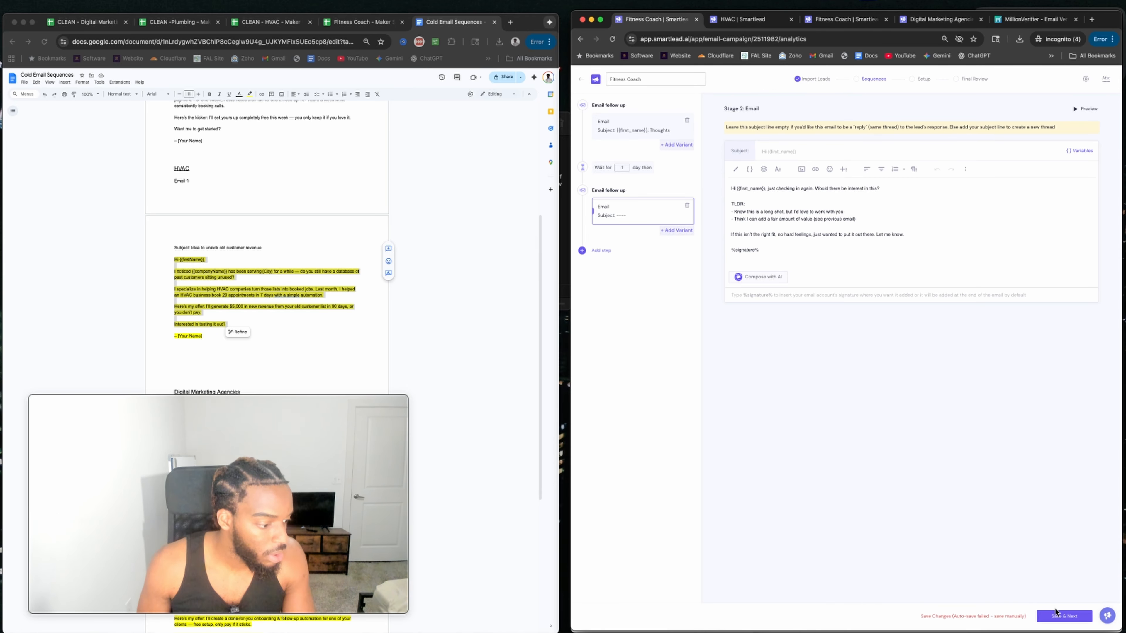
Save & Next on both the Fitness Coach and HVAC sequences, then open the Email Campaign list.
left_click(1059, 618)
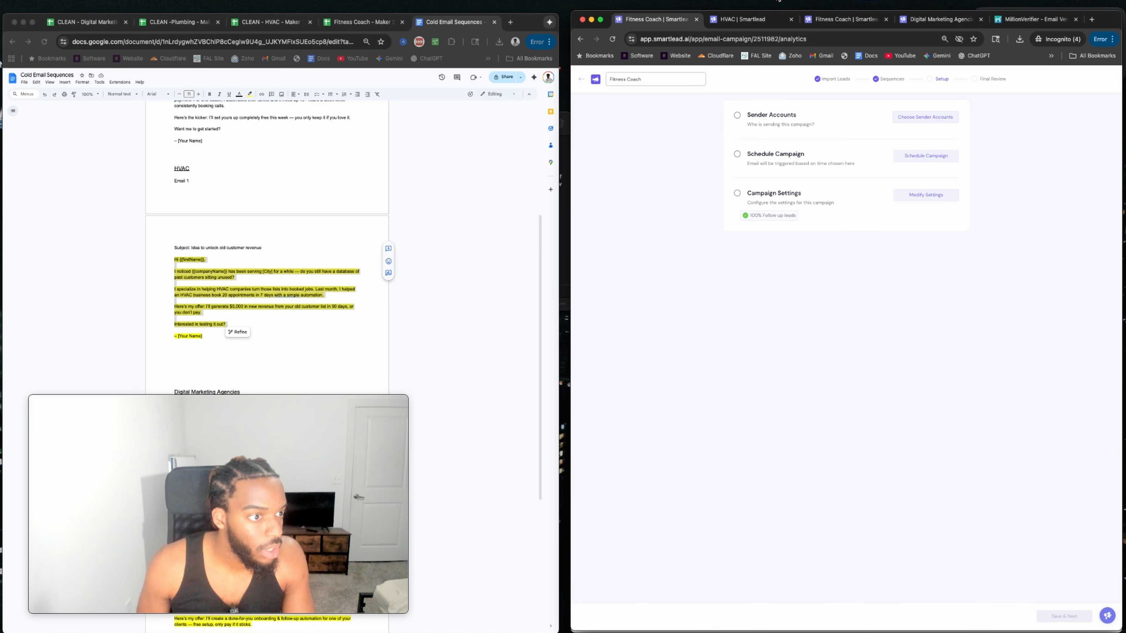
left_click(750, 19)
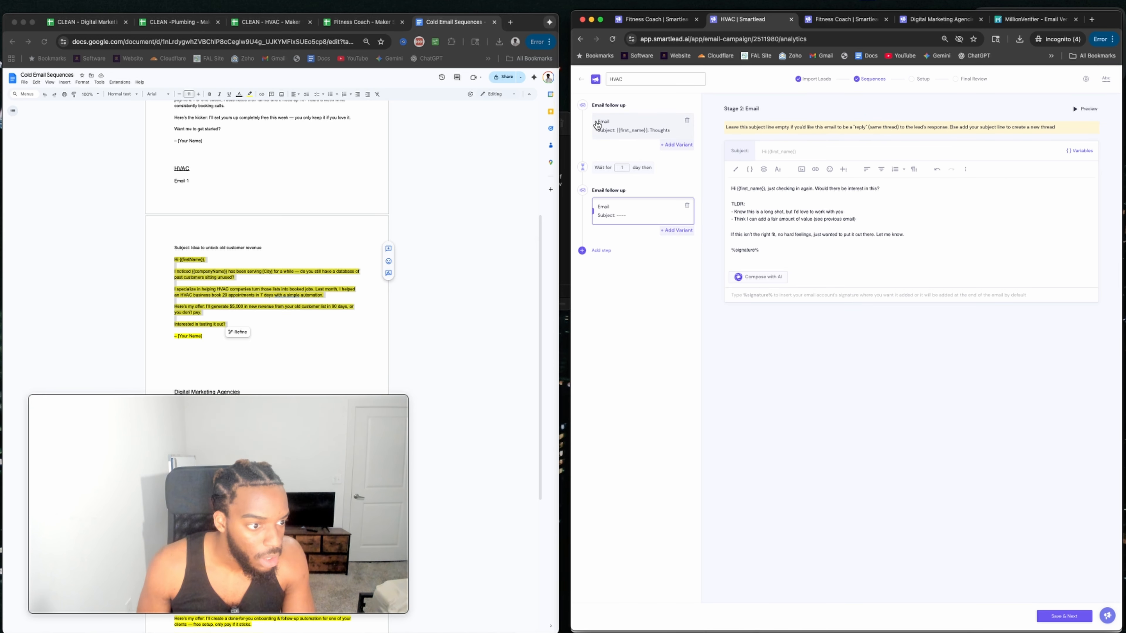
left_click(635, 130)
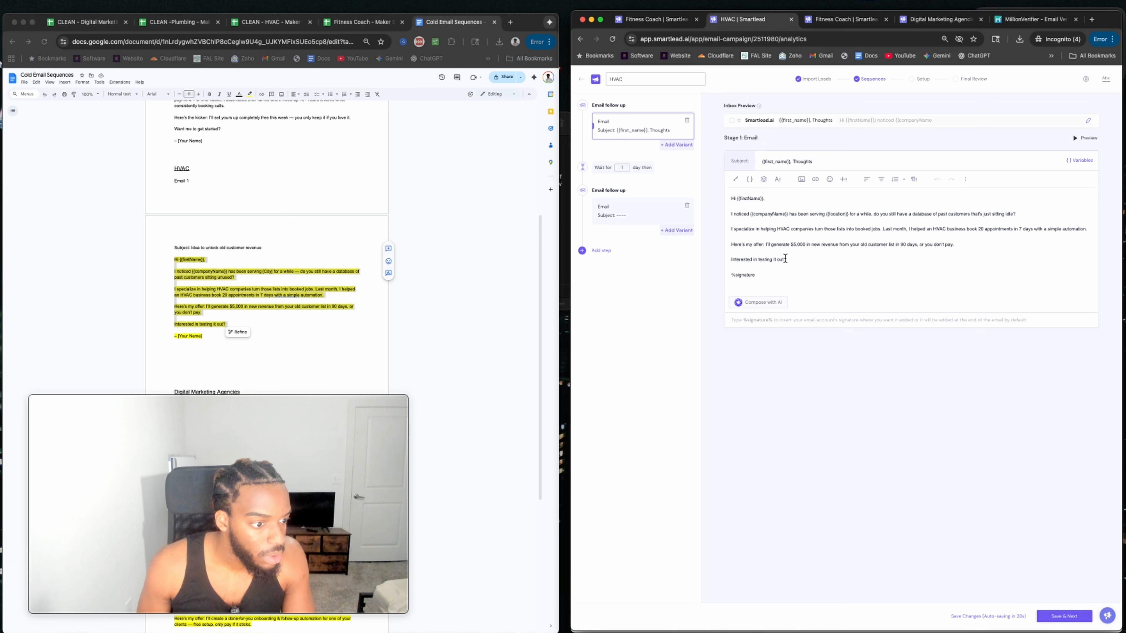
left_click(1053, 617)
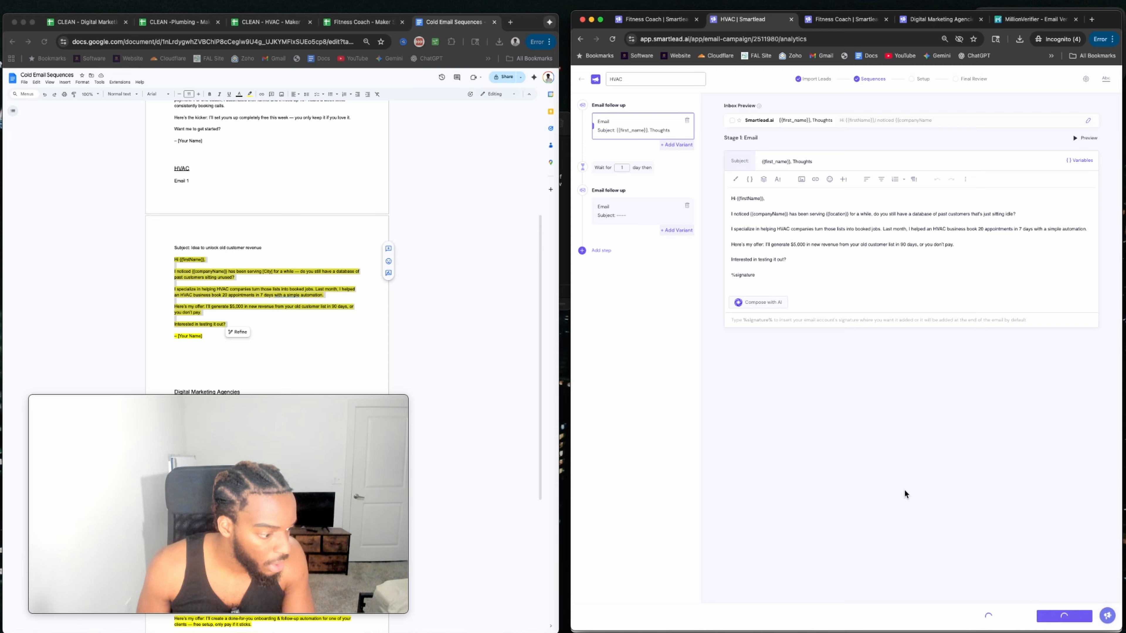
left_click(839, 24)
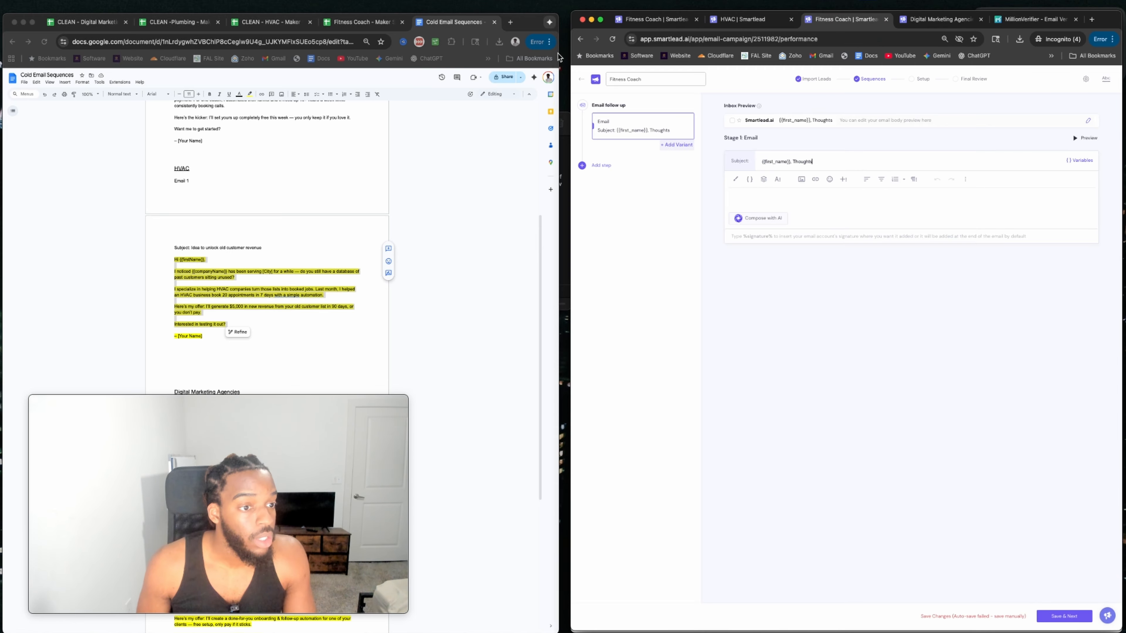
left_click(581, 80)
left_click(598, 125)
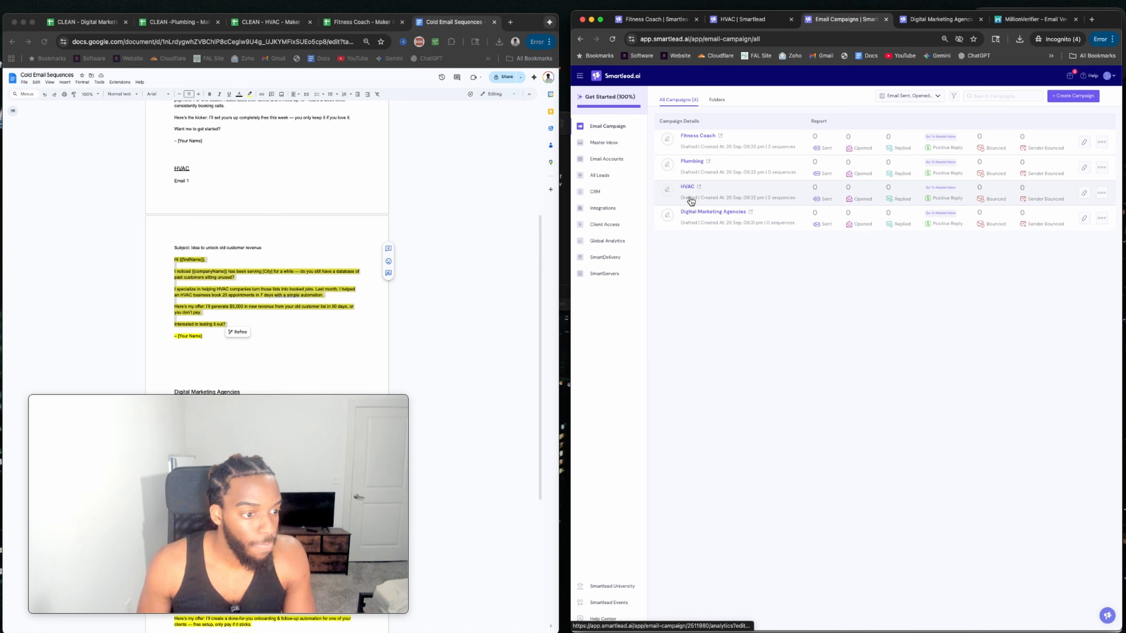
Paste the Plumbing email copy from the Google Doc into the Plumbing Stage 1 body.
left_click(692, 162)
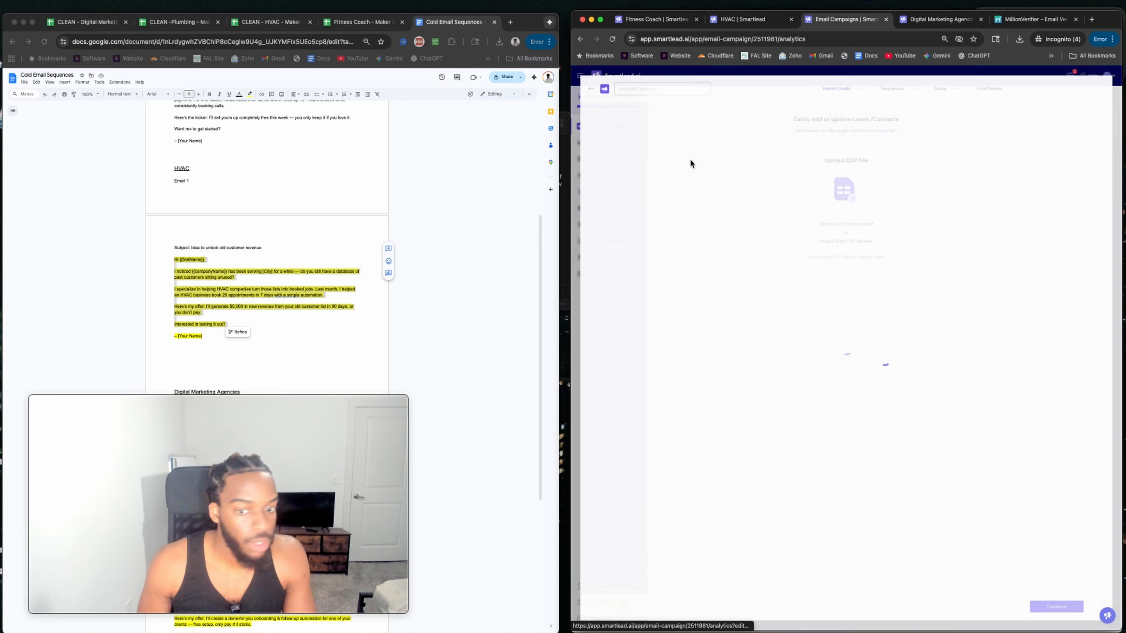
scroll(223, 198, "down", 5)
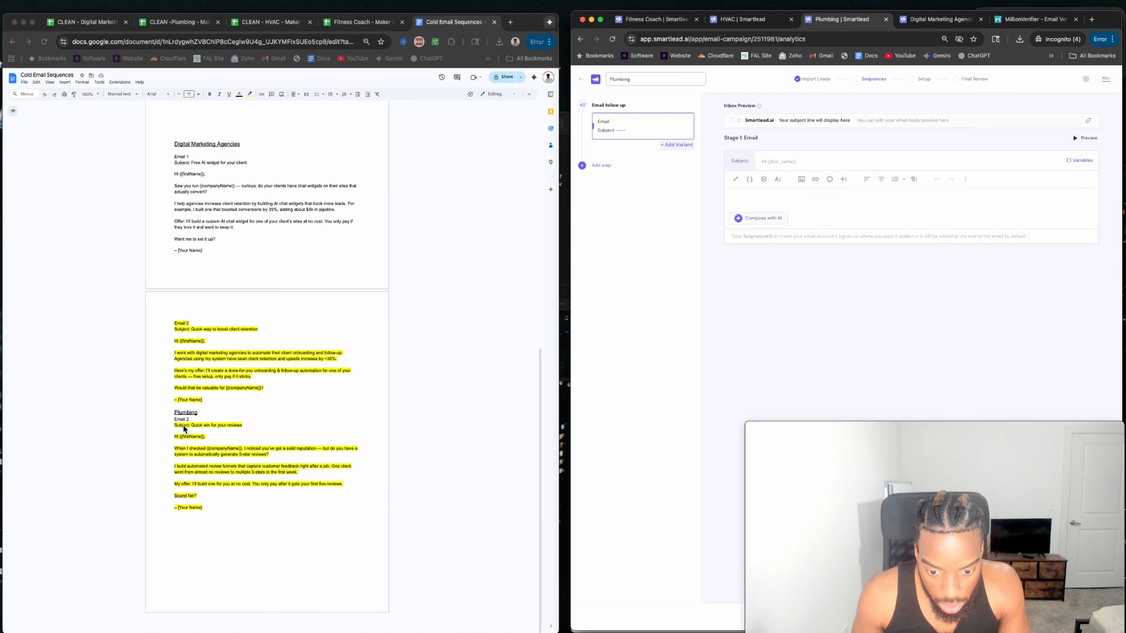
left_click(173, 429)
left_click_drag(173, 429, 223, 494)
key("super+c")
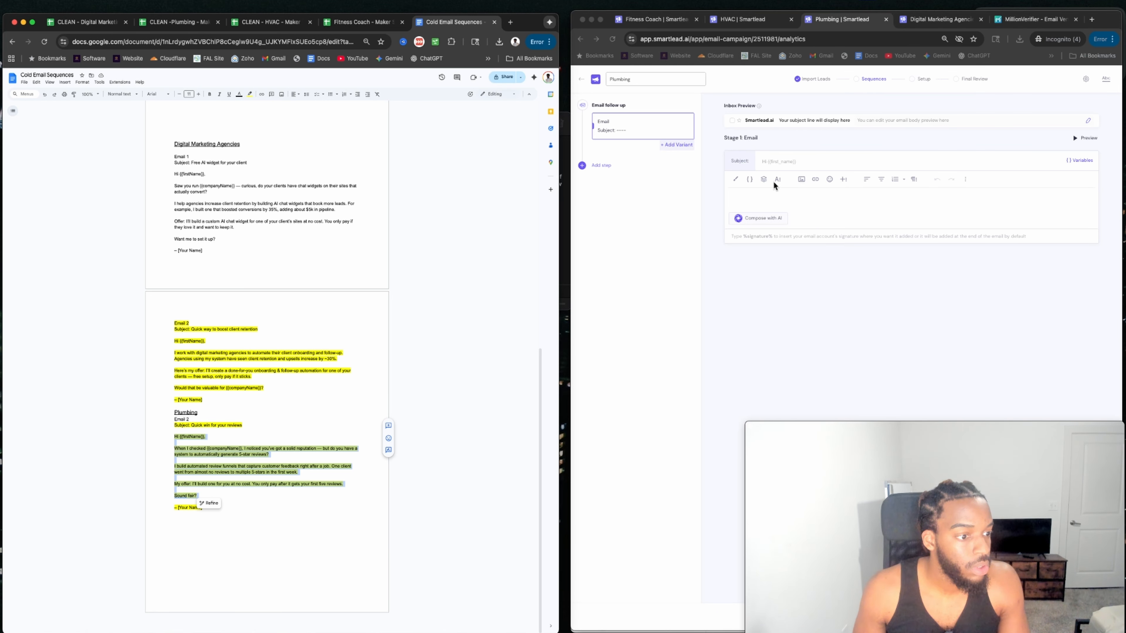
left_click(741, 200)
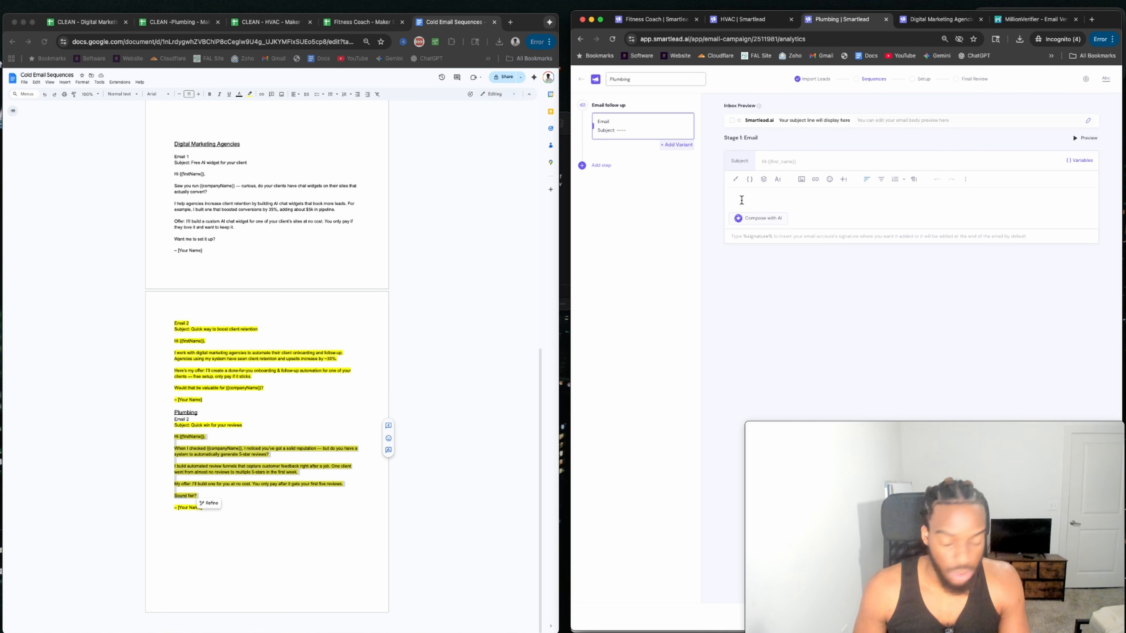
key("super+v")
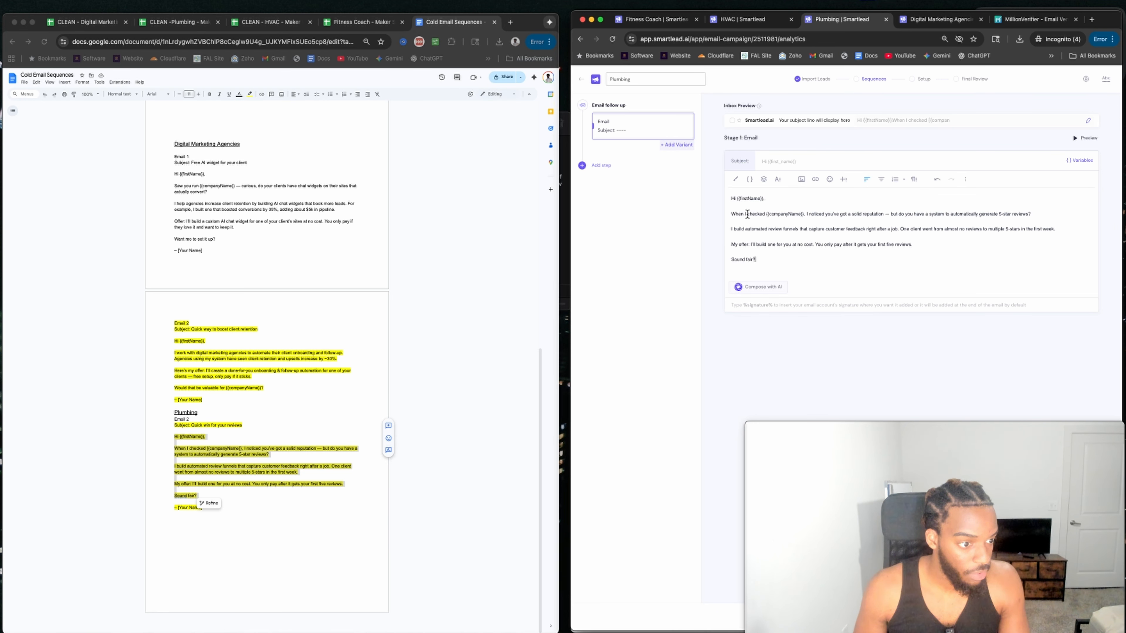
Replace the dash after 'reputation' with a comma.
left_click_drag(747, 214, 841, 220)
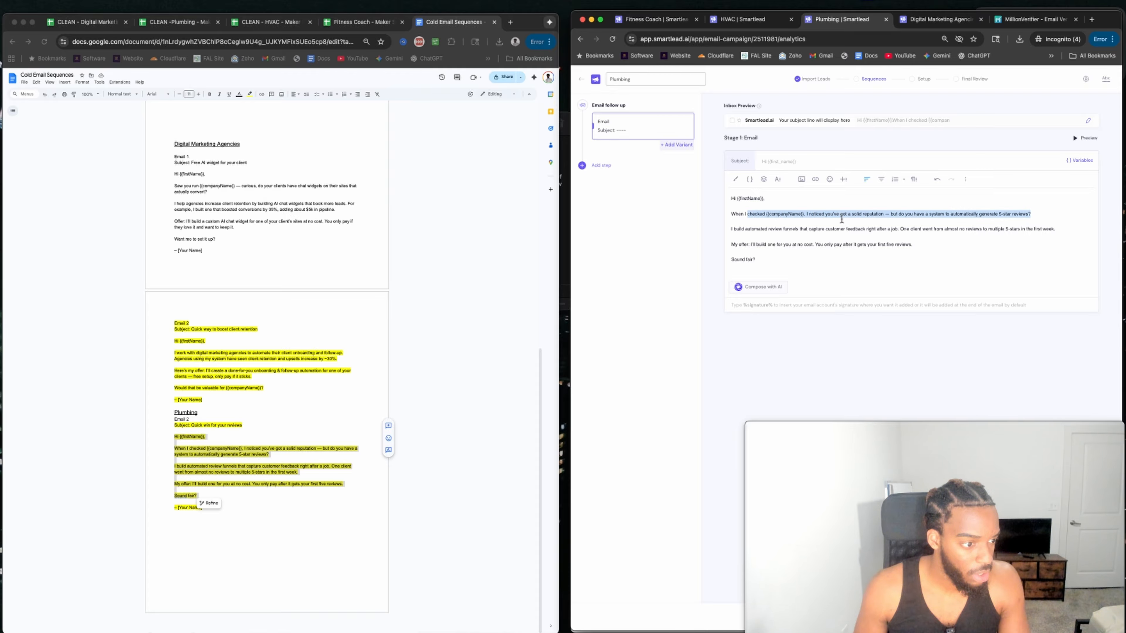
left_click(870, 214)
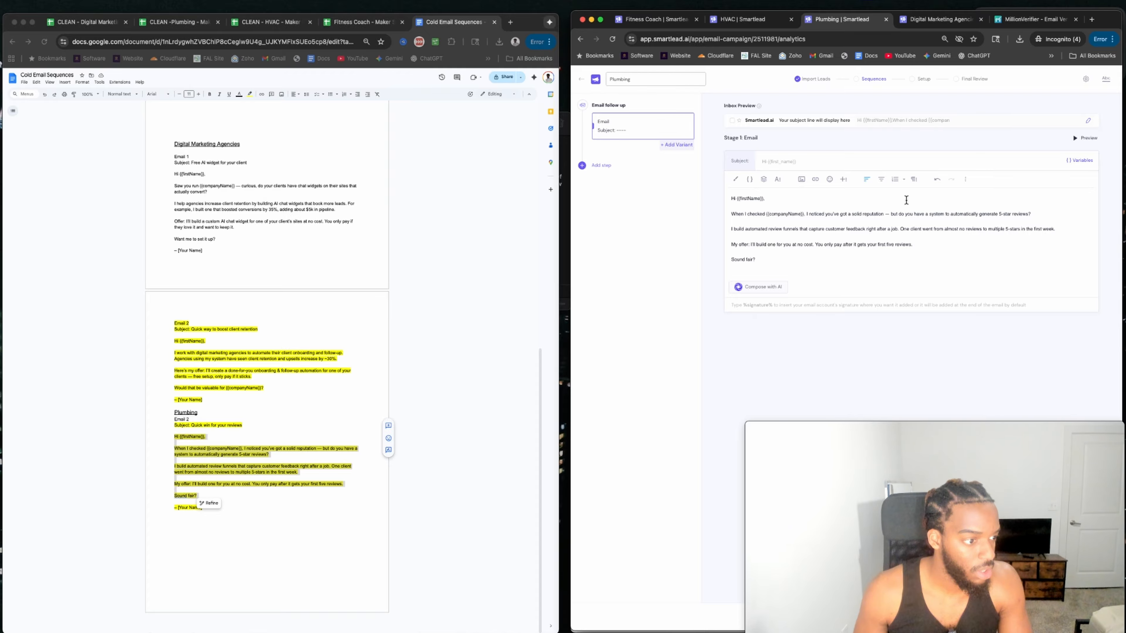
key("BackSpace")
key("BackSpace")
key("BackSpace")
type(",")
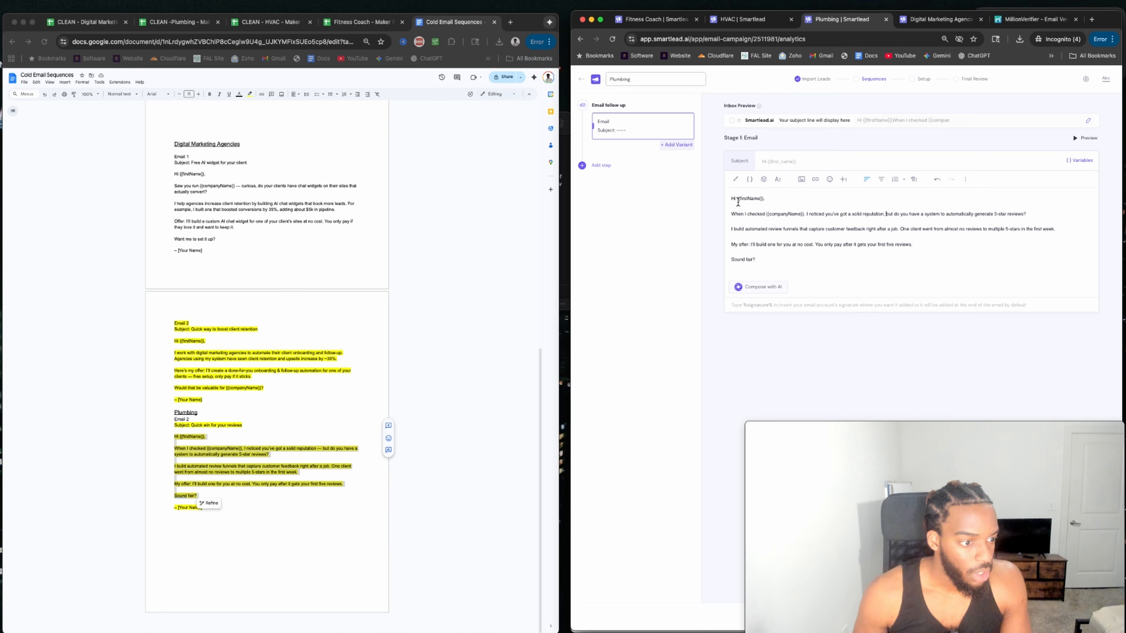
Review the remaining sentences and start a signature line below 'Sound fair?'.
left_click_drag(735, 215, 792, 214)
left_click(768, 218)
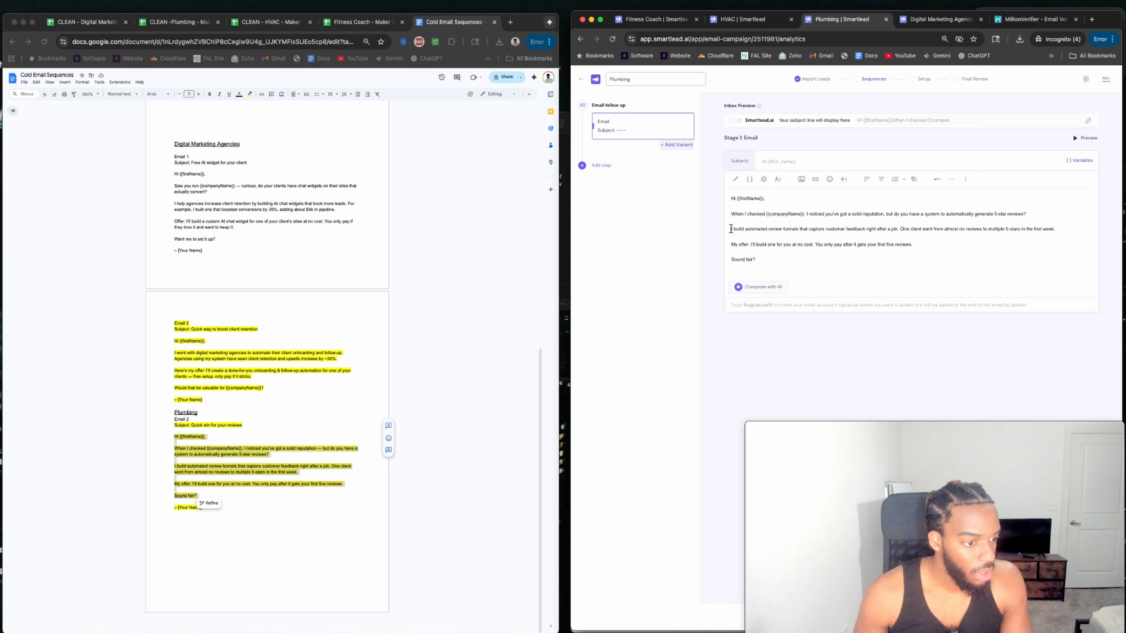
left_click_drag(727, 229, 898, 228)
left_click(936, 232)
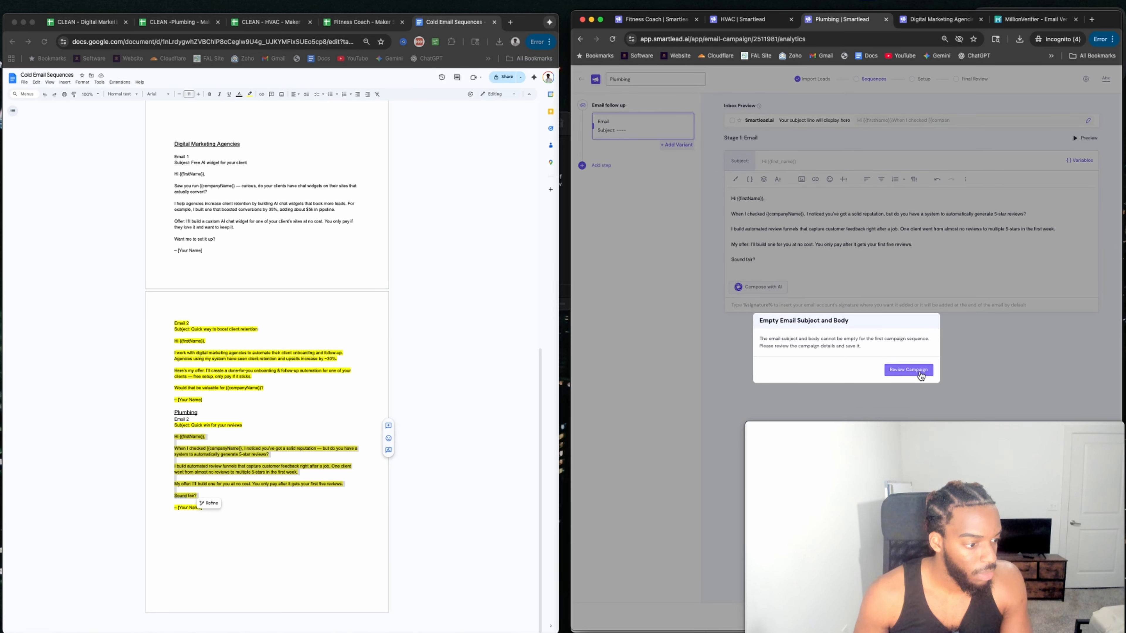
left_click(909, 366)
left_click_drag(738, 244, 811, 244)
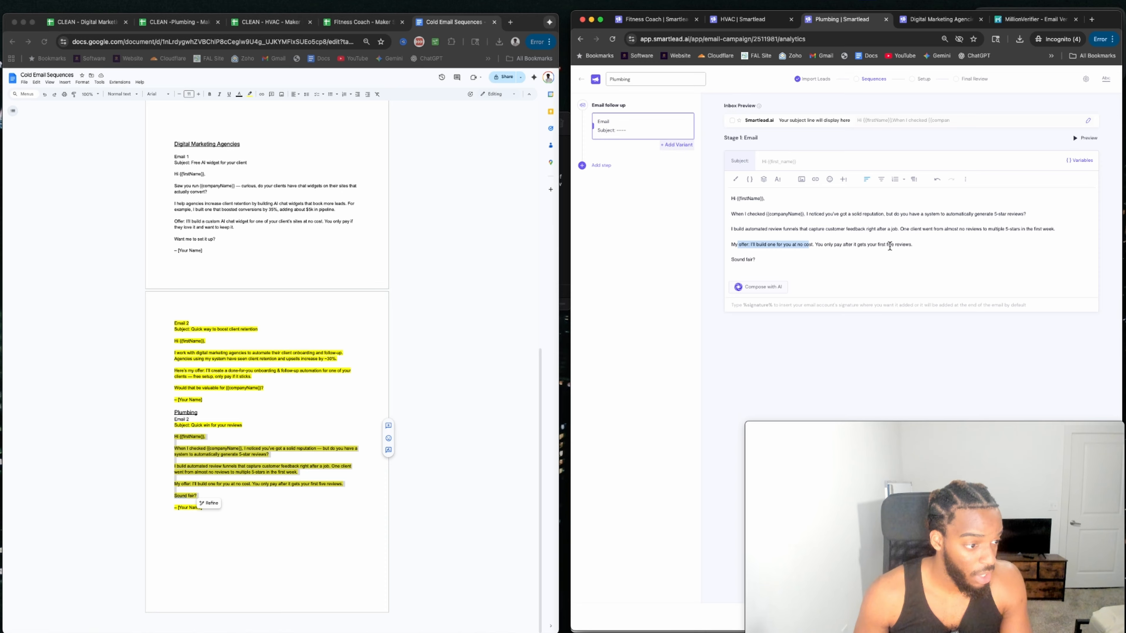
left_click(757, 262)
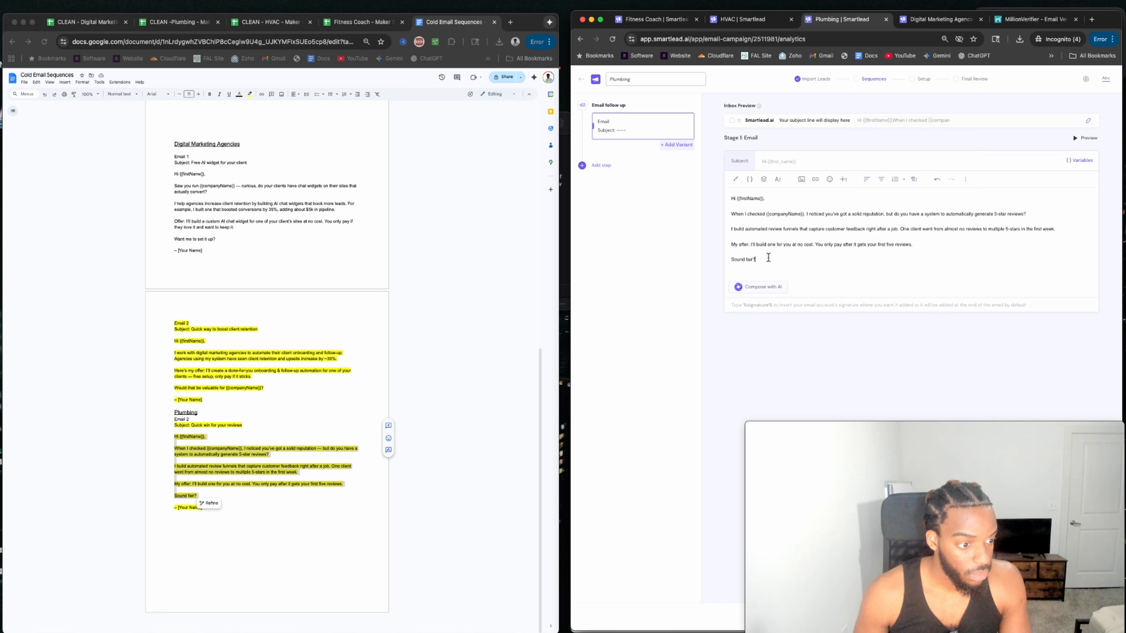
key("Return")
type("%sug")
key("BackSpace")
key("BackSpace")
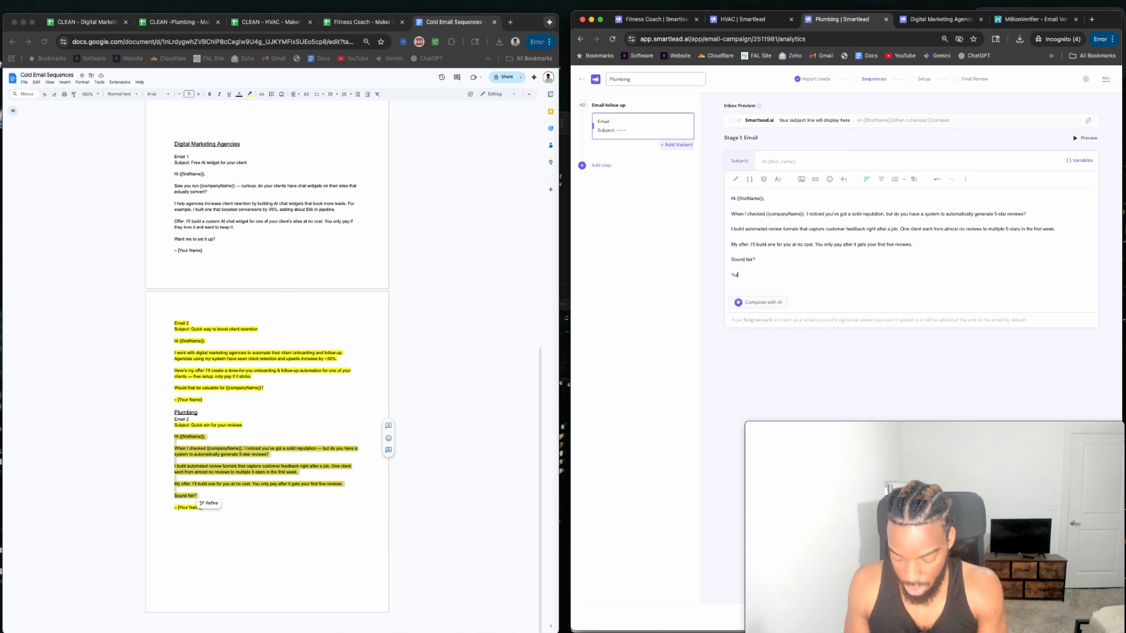
Finish the %signature% placeholder on the email's last line.
type("igna")
type("ture")
type("%")
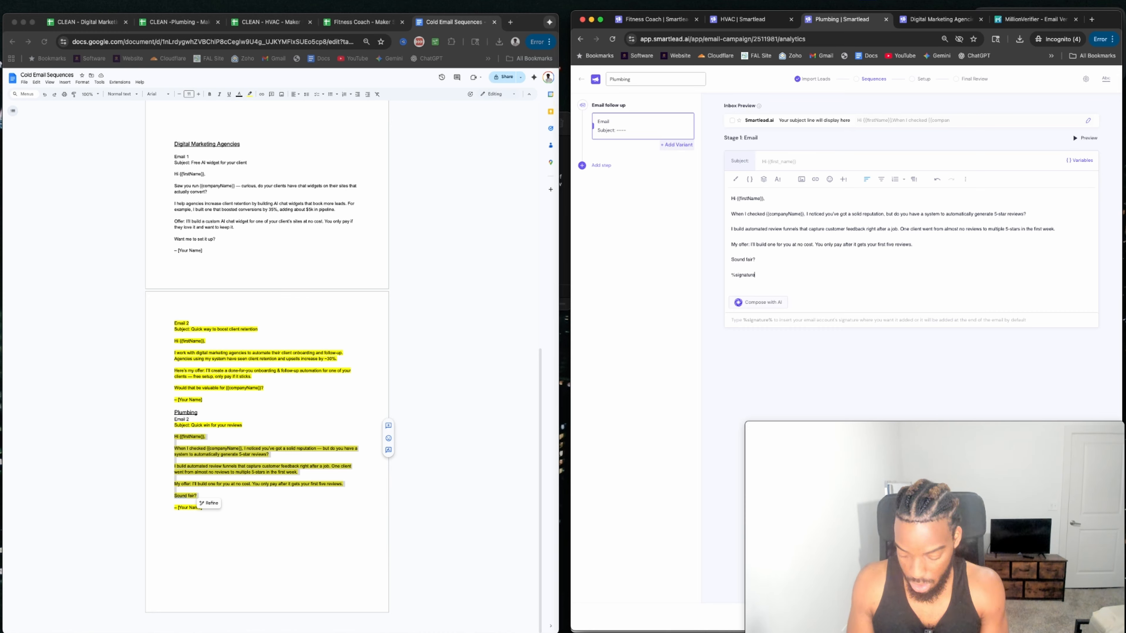
left_click_drag(730, 259, 752, 260)
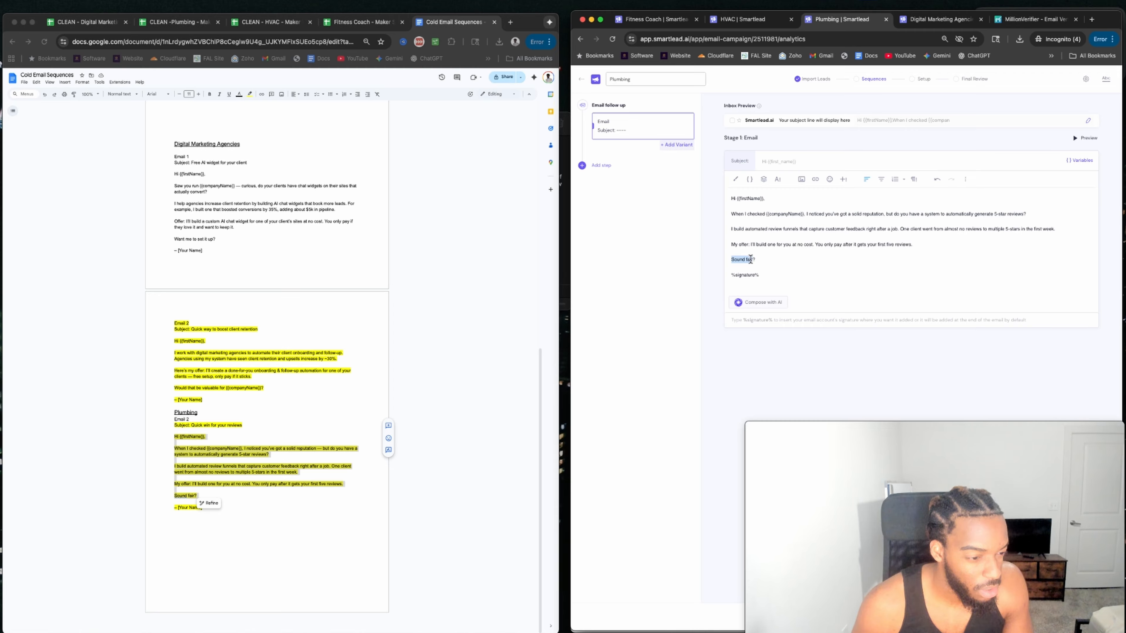
left_click(782, 266)
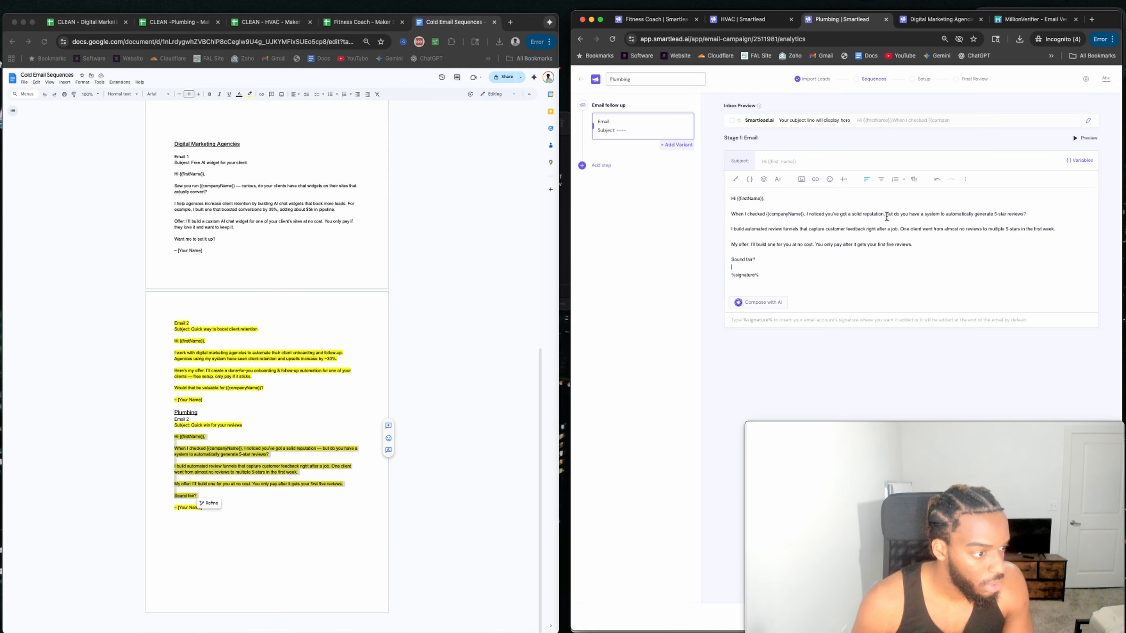
Start the funnels sentence with 'Basically,' capitalized.
left_click(731, 229)
type("basically,")
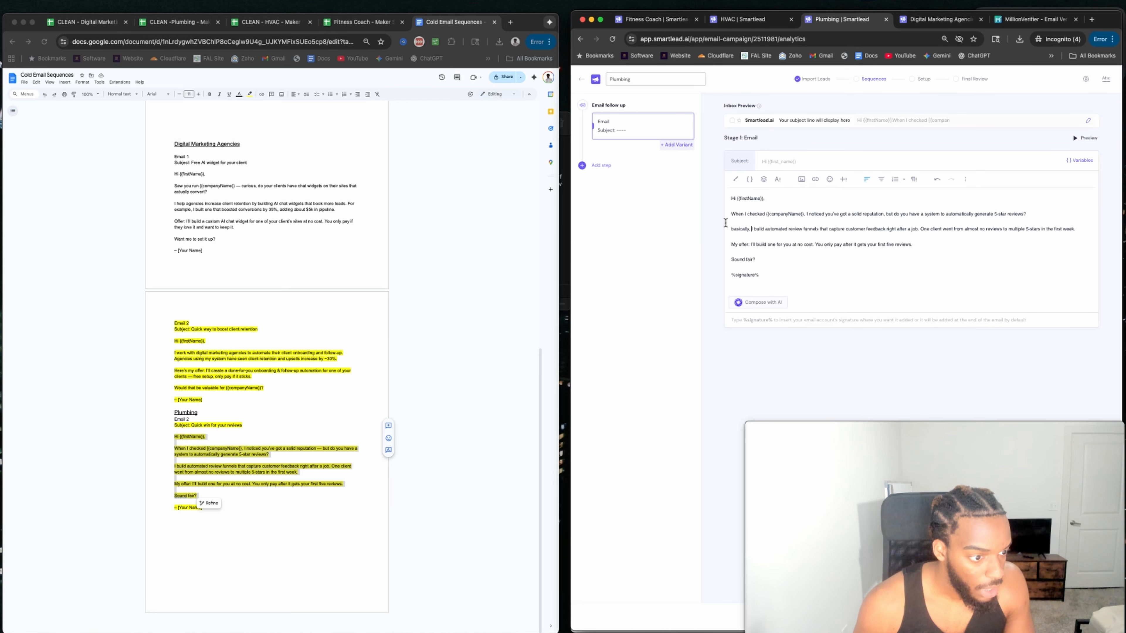
left_click(733, 229)
key("BackSpace")
type("B")
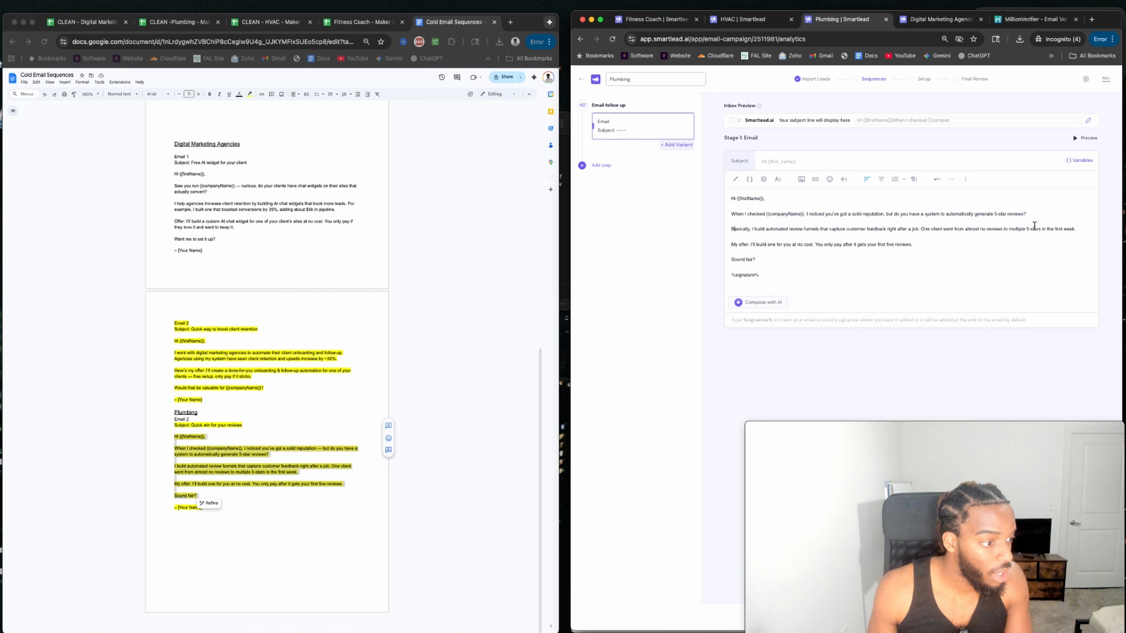
left_click(1034, 214)
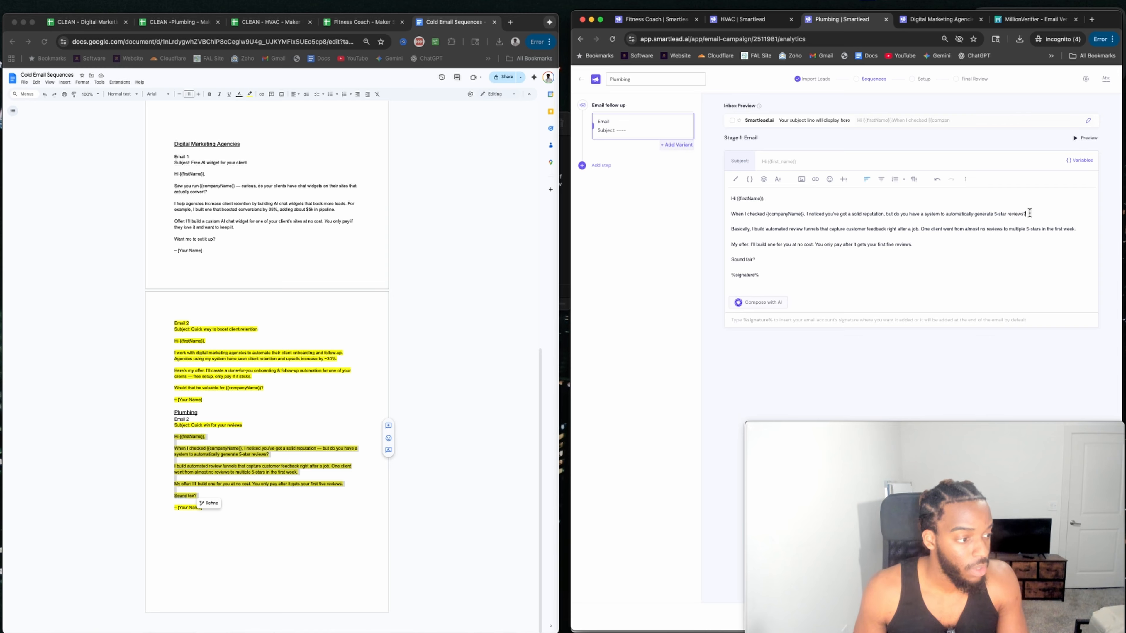
Open the paragraph with 'Wanted to run something by you rq.' and capitalize 'When'.
left_click(731, 214)
type("Wanted to ru")
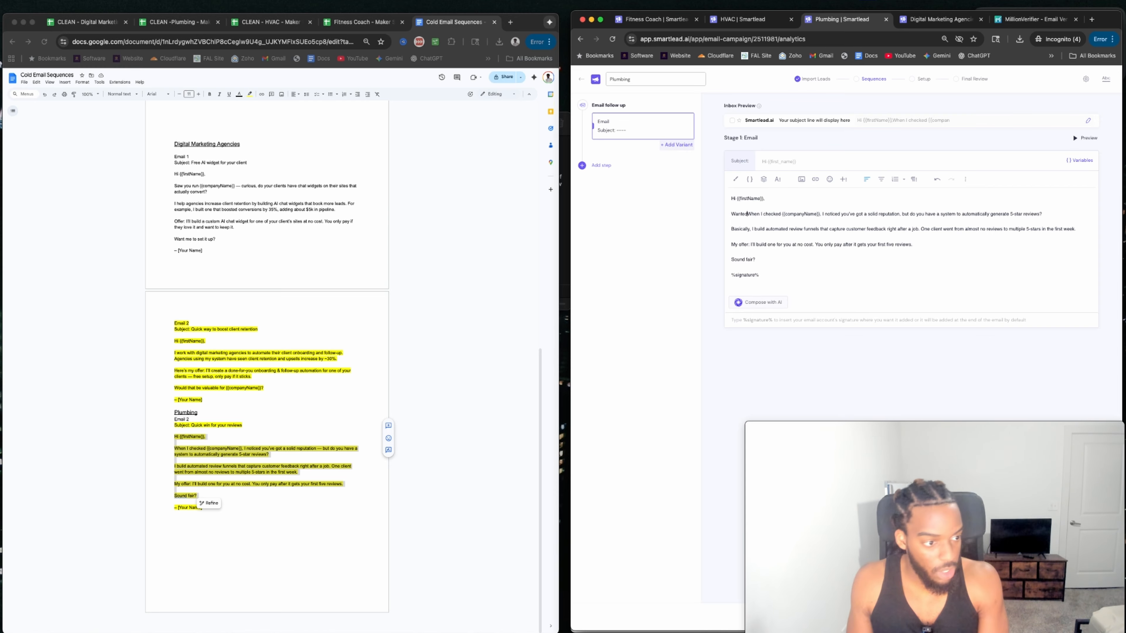
type("n something")
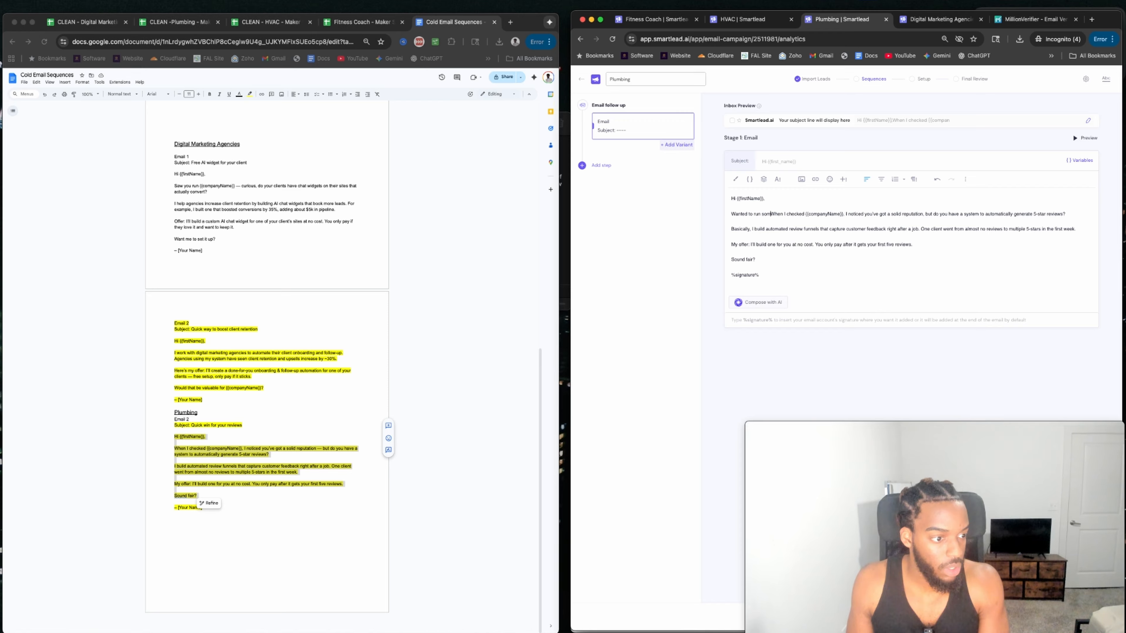
type(" by you r")
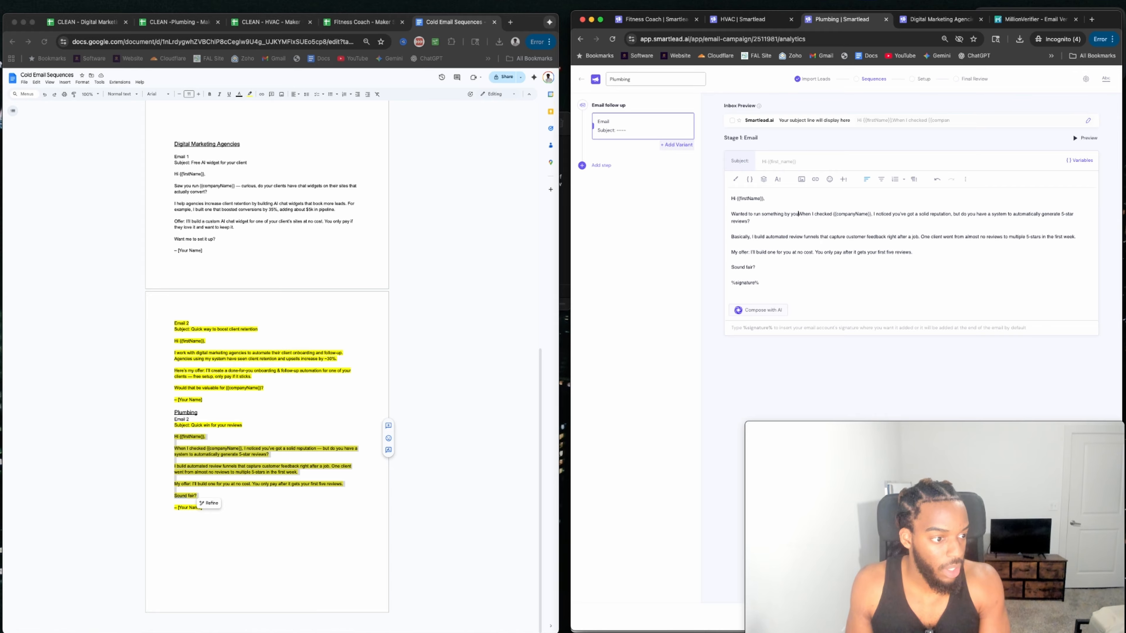
type("q.")
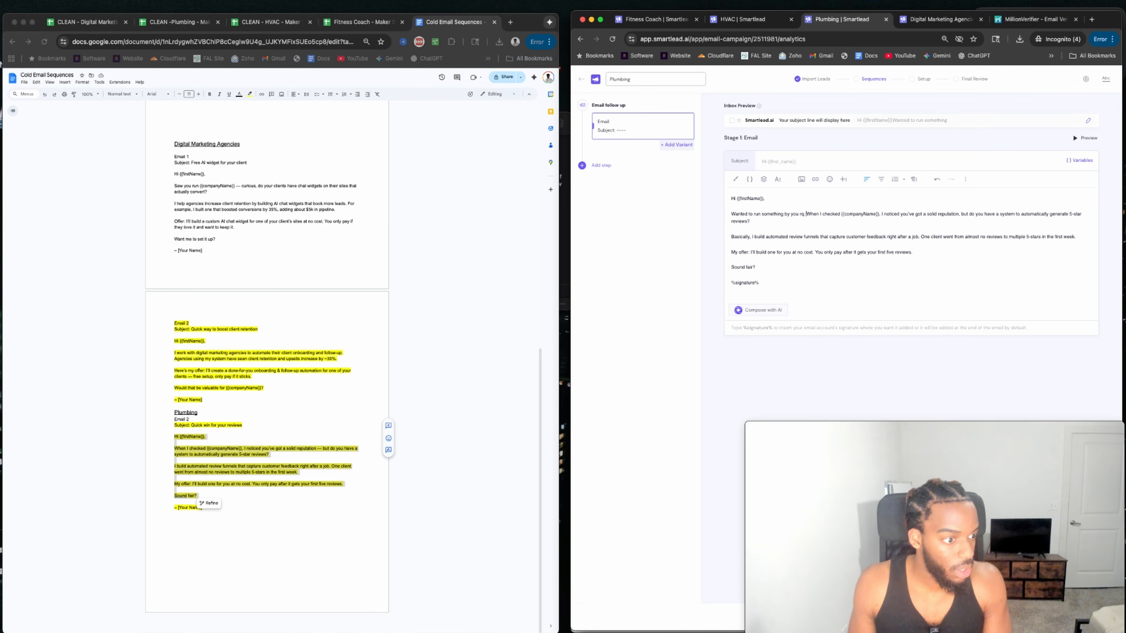
key("Delete")
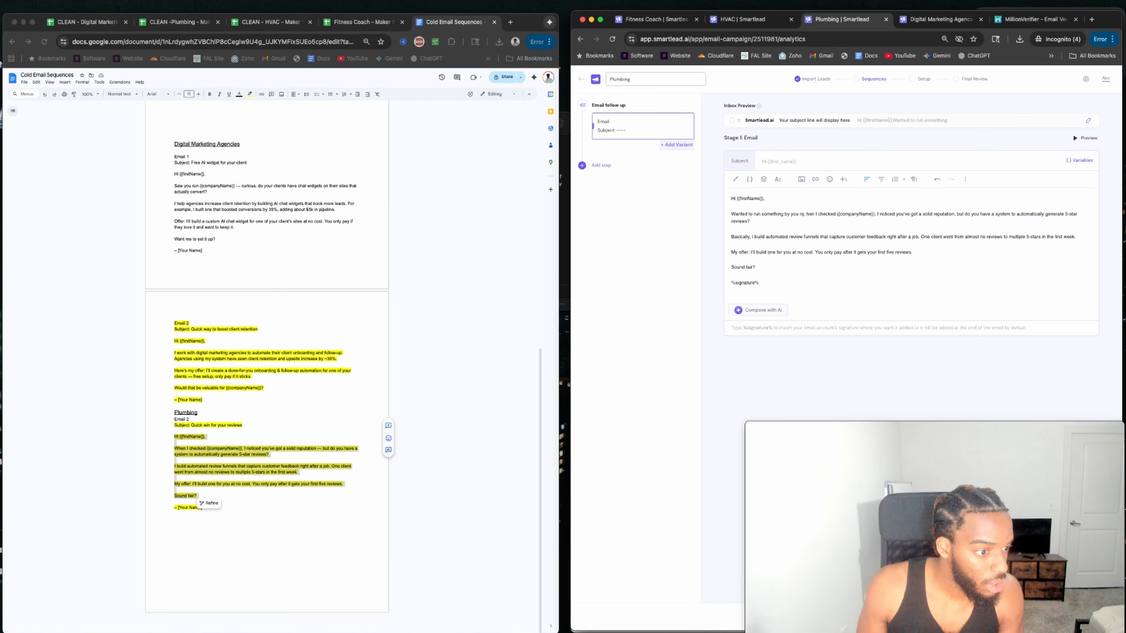
type("W")
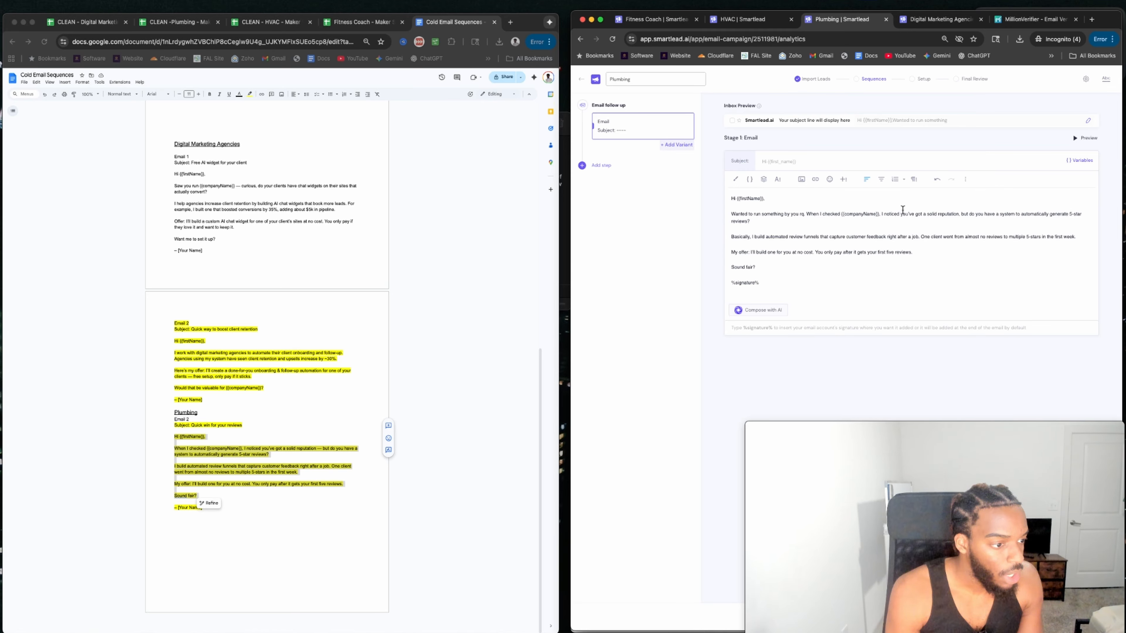
Change 'do you have a system' to 'I was wondering if you had a solid system in place'.
left_click(972, 215)
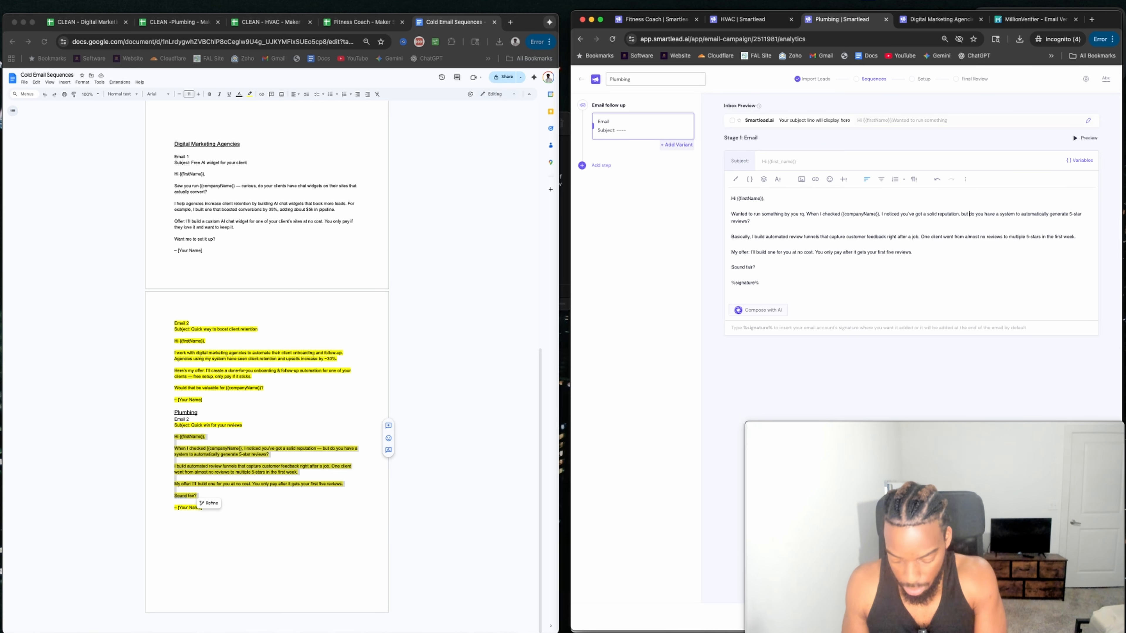
type("I was wondering if you had a s")
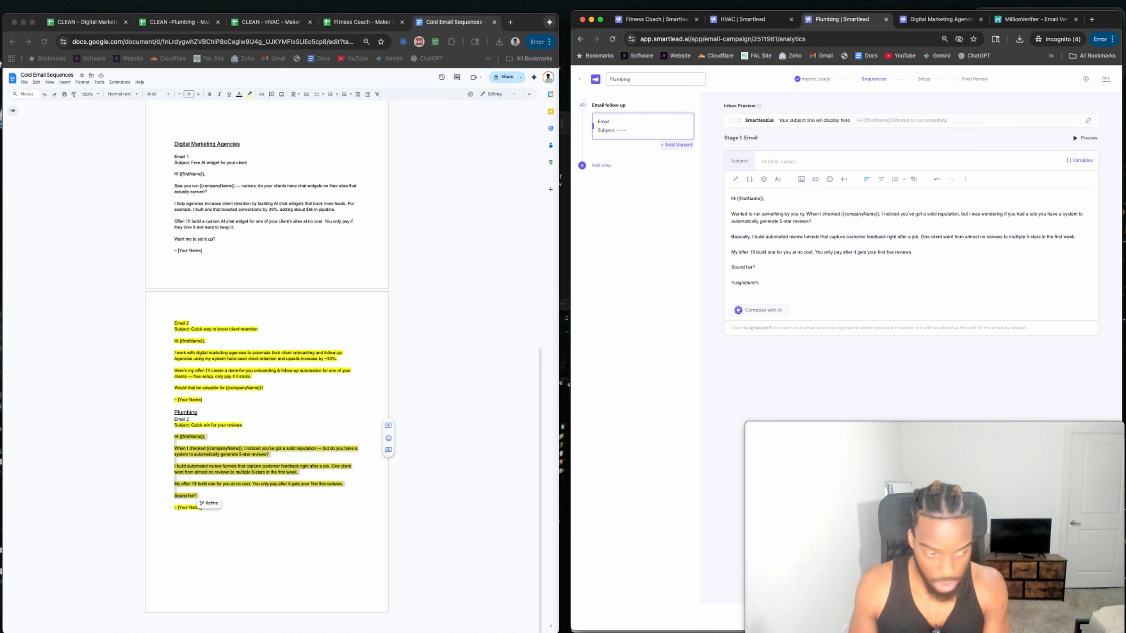
type("olid")
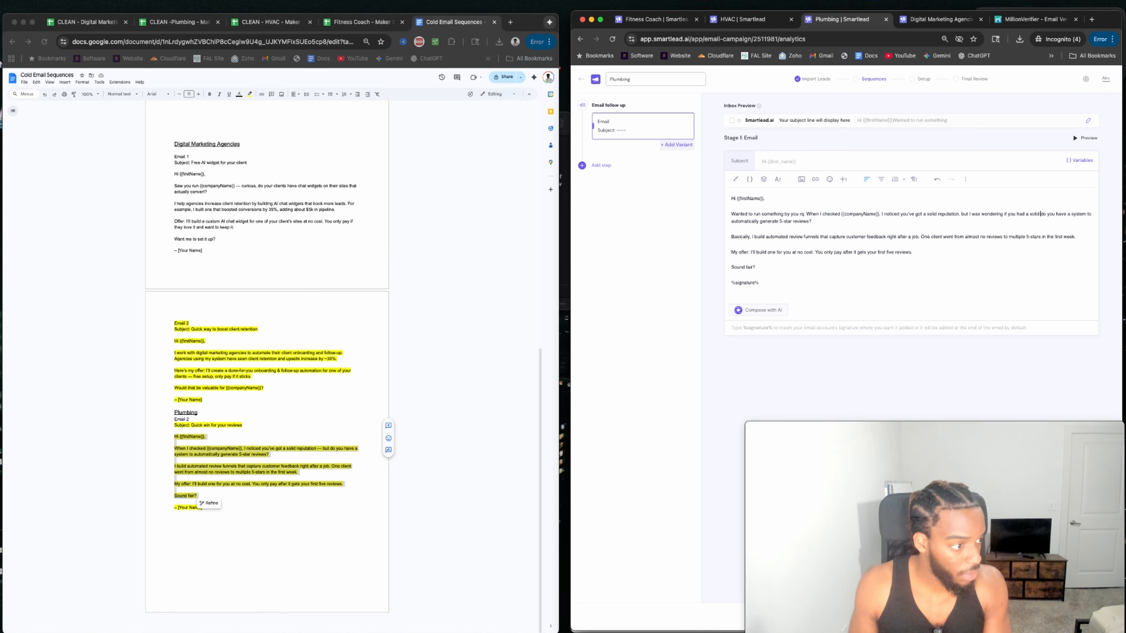
key("Delete")
key("Delete")
key("Delete")
key("Delete")
key("Delete")
key("Delete")
key("Delete")
key("Delete")
key("Delete")
key("Delete")
key("Delete")
key("Delete")
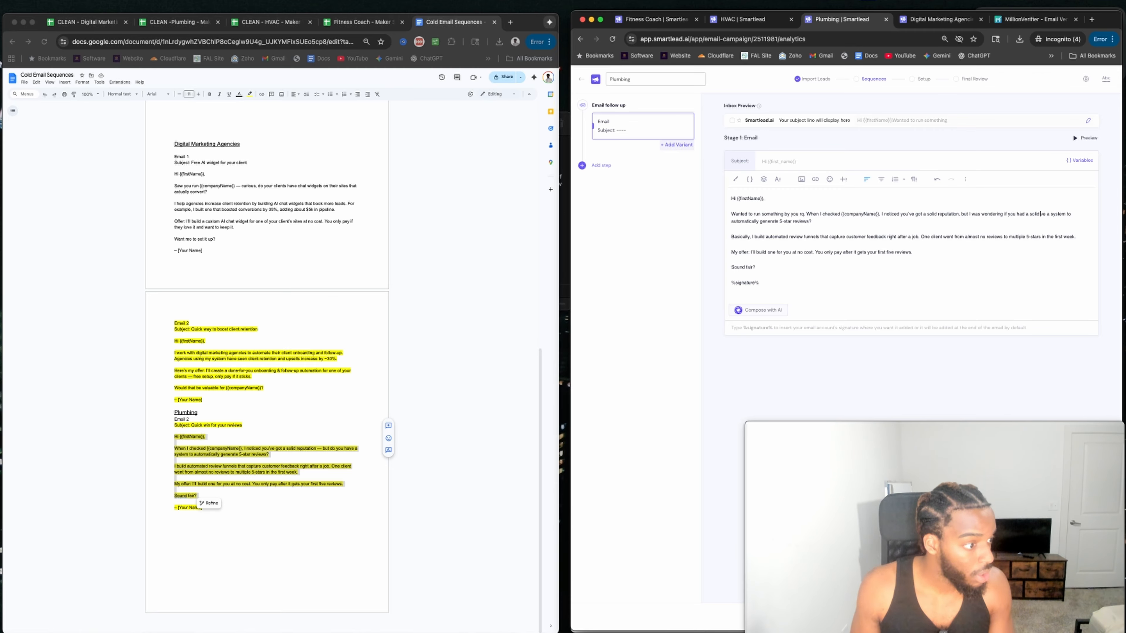
key("Delete")
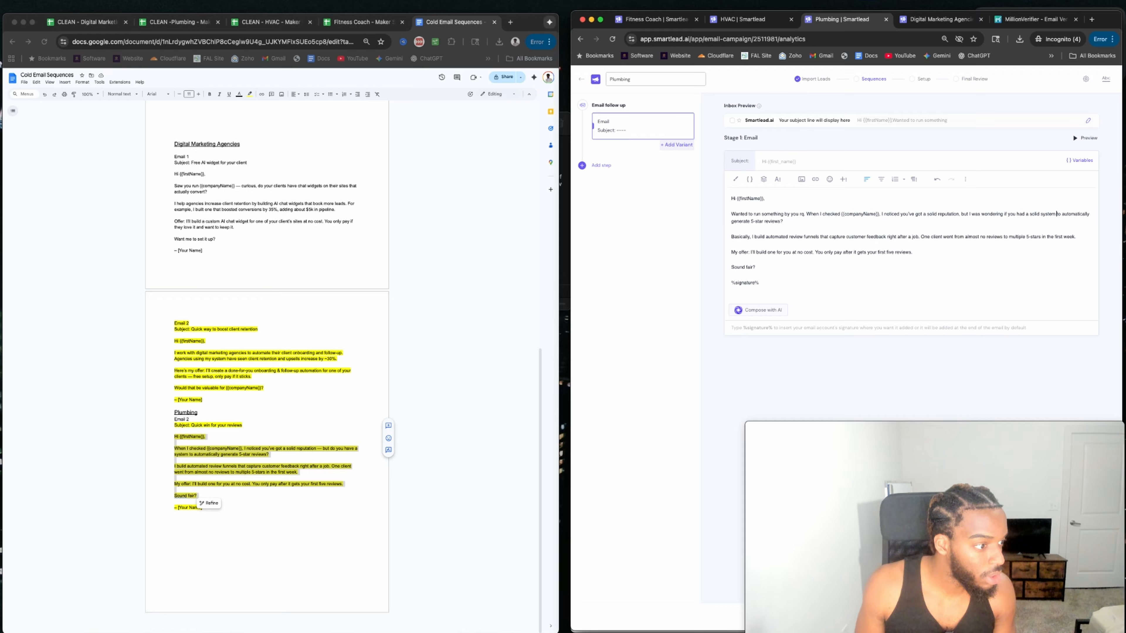
type("in place")
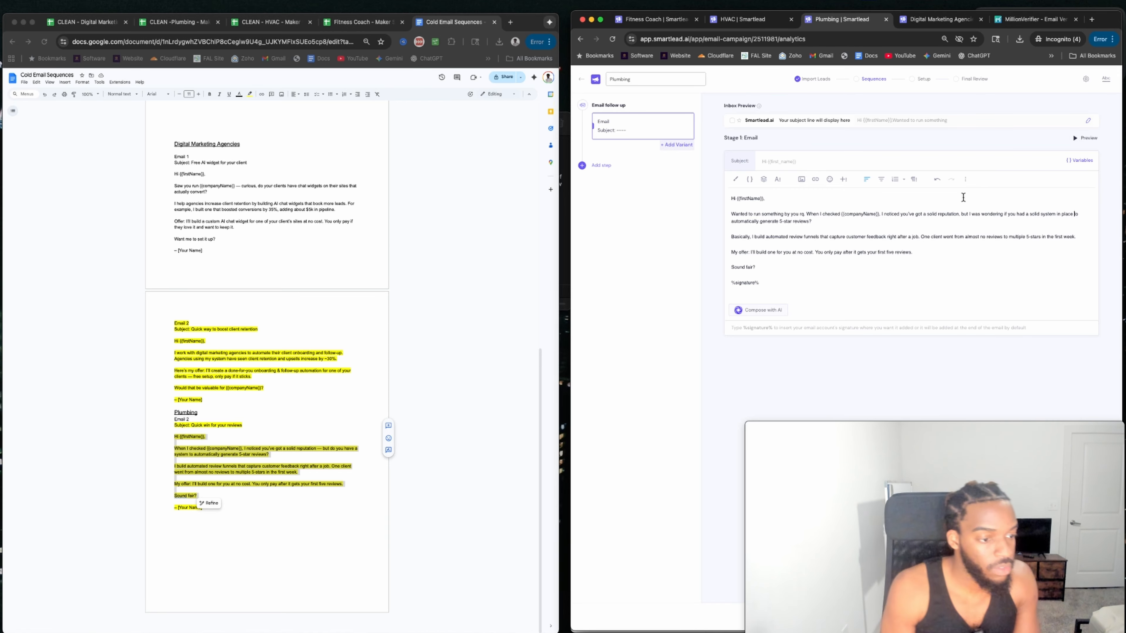
left_click_drag(769, 238, 845, 238)
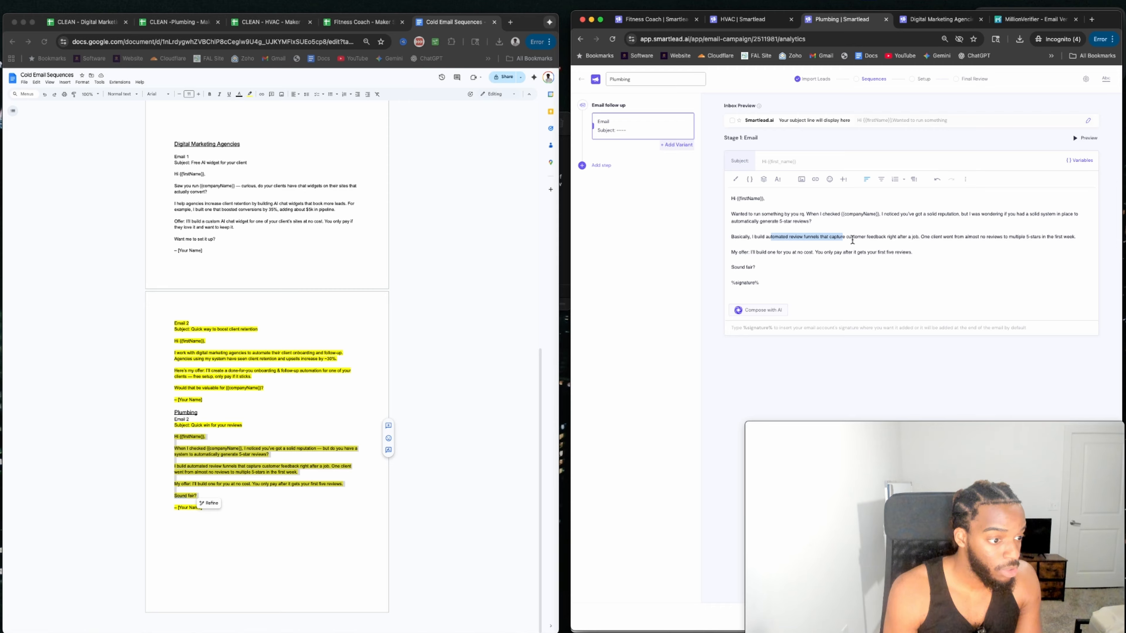
Insert 'positive' before 'customer' and add 'and ensure that negative feedback gets redirected to a private page'.
left_click(866, 237)
left_click(886, 238)
type("and")
key("BackSpace")
key("BackSpace")
key("BackSpace")
key("BackSpace")
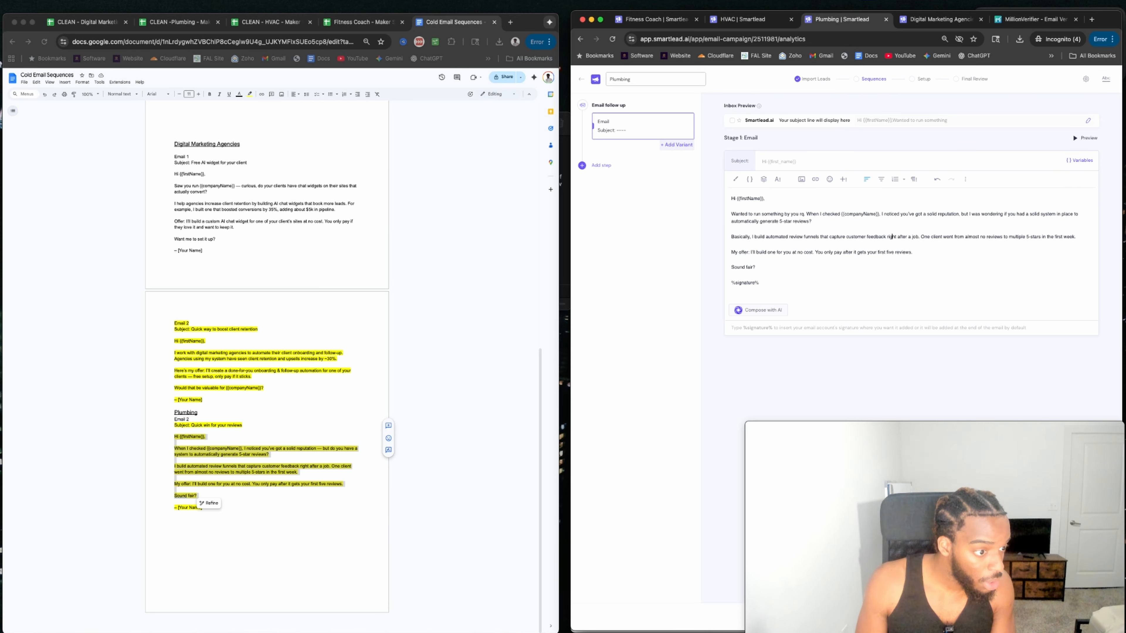
type("and")
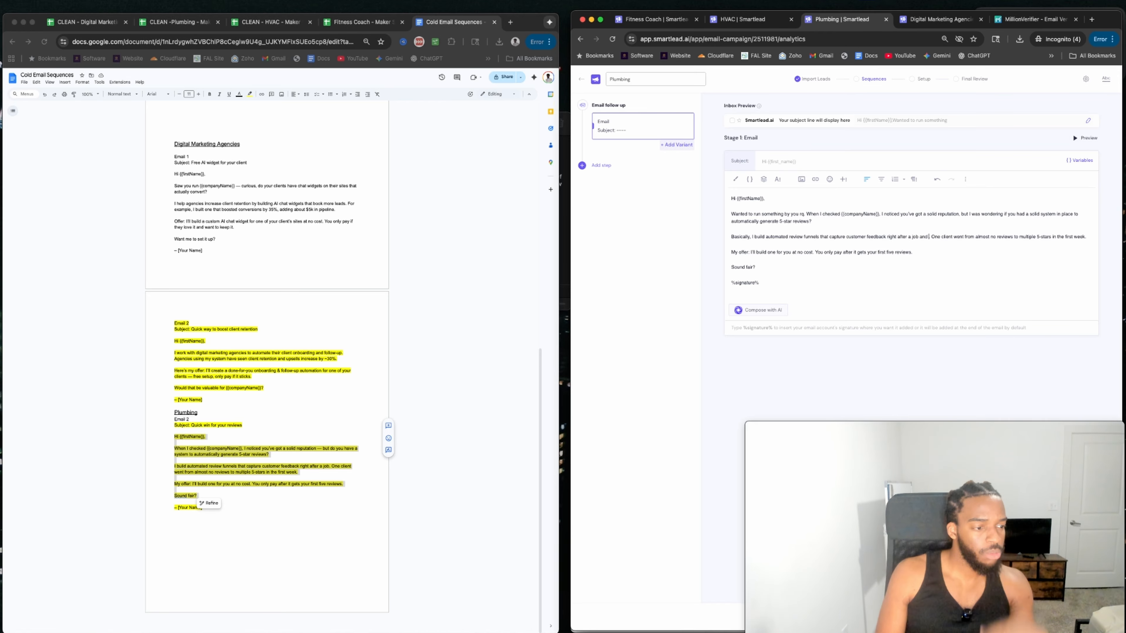
type("ensure")
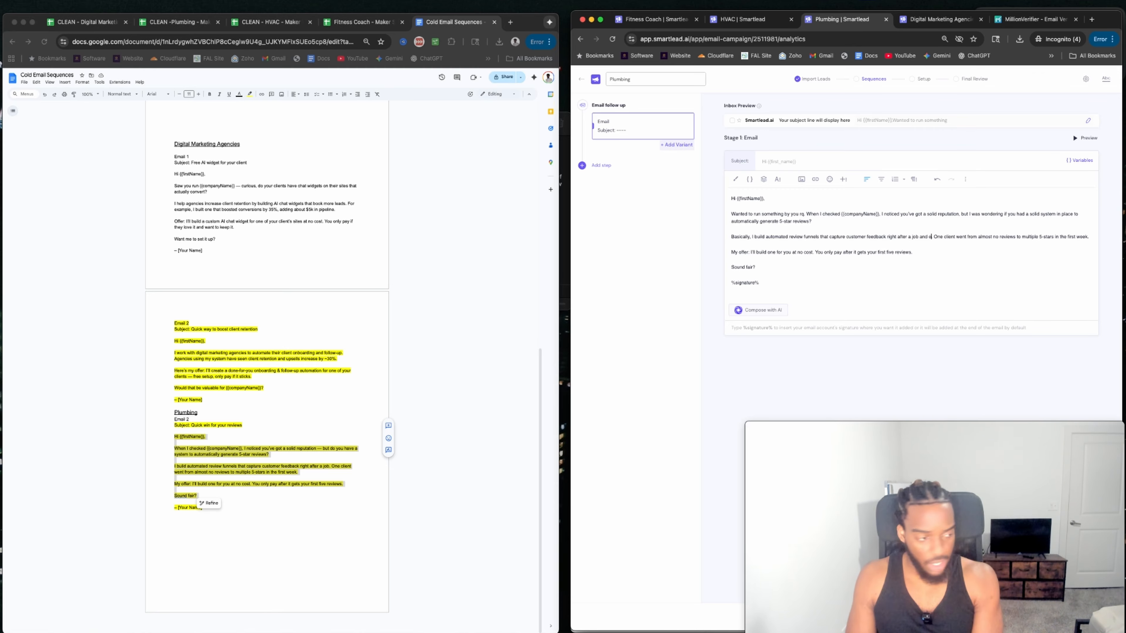
type(" that")
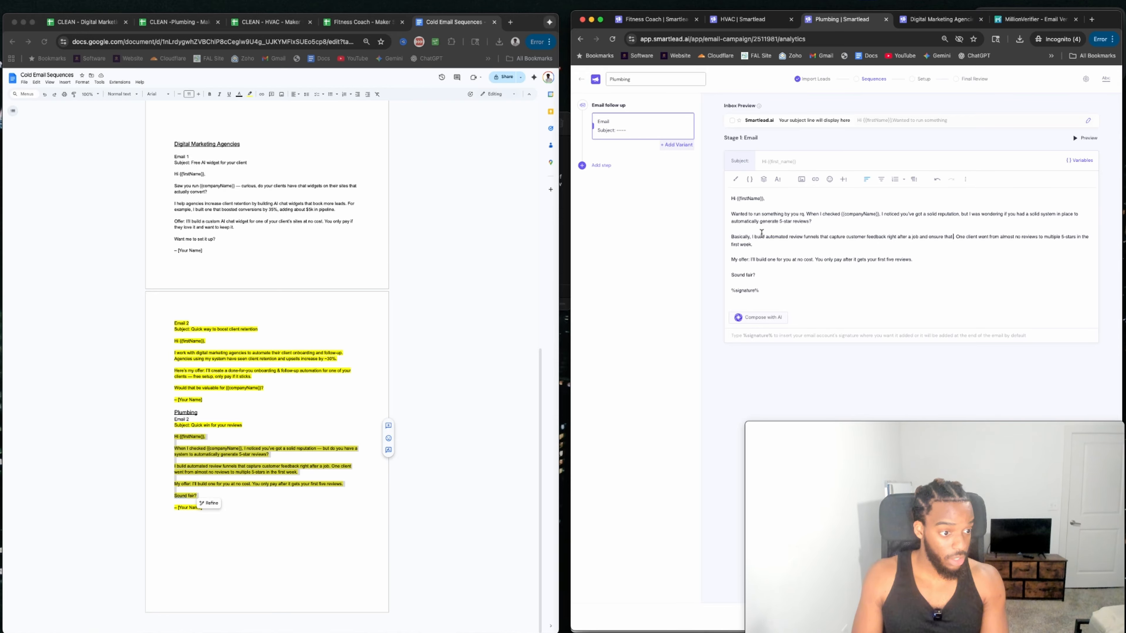
left_click(848, 237)
type("positive")
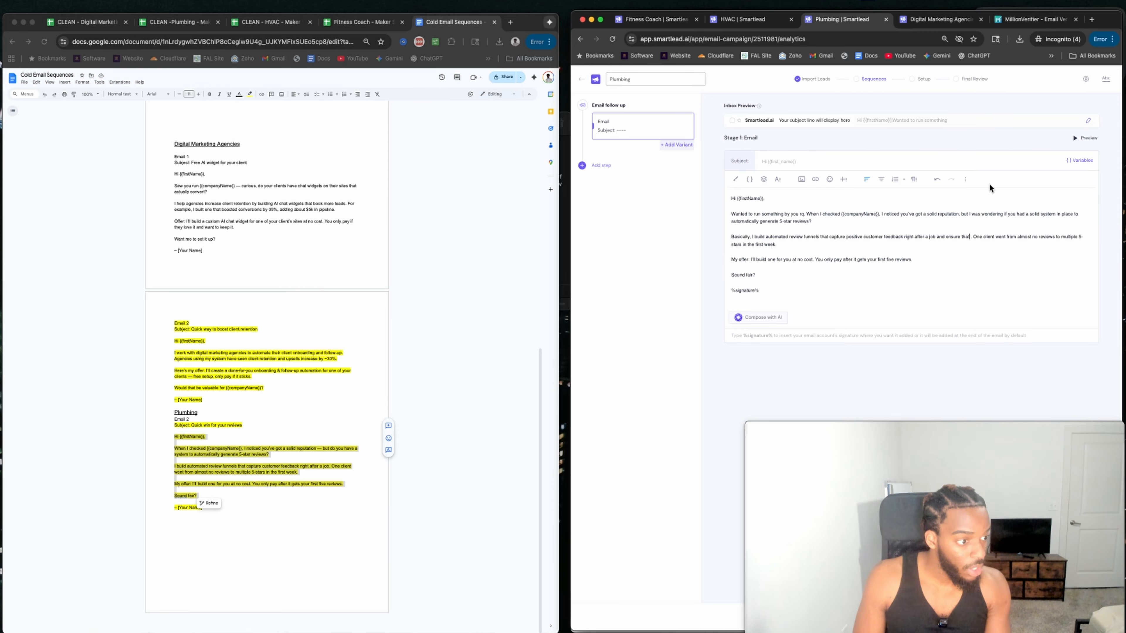
left_click(985, 237)
type("negatio")
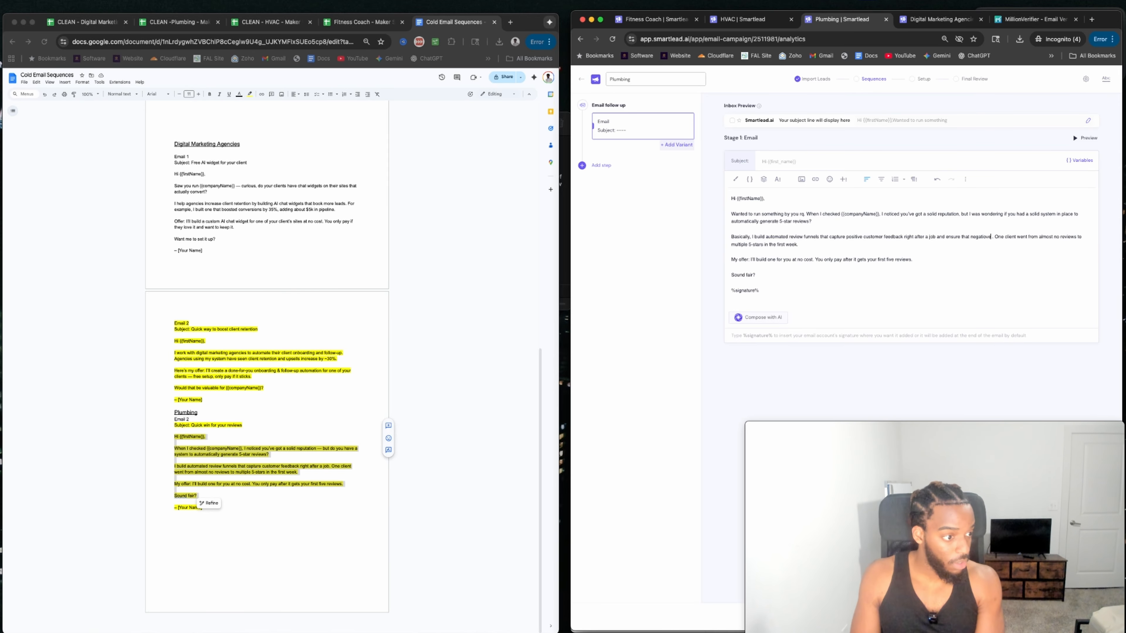
type("ve")
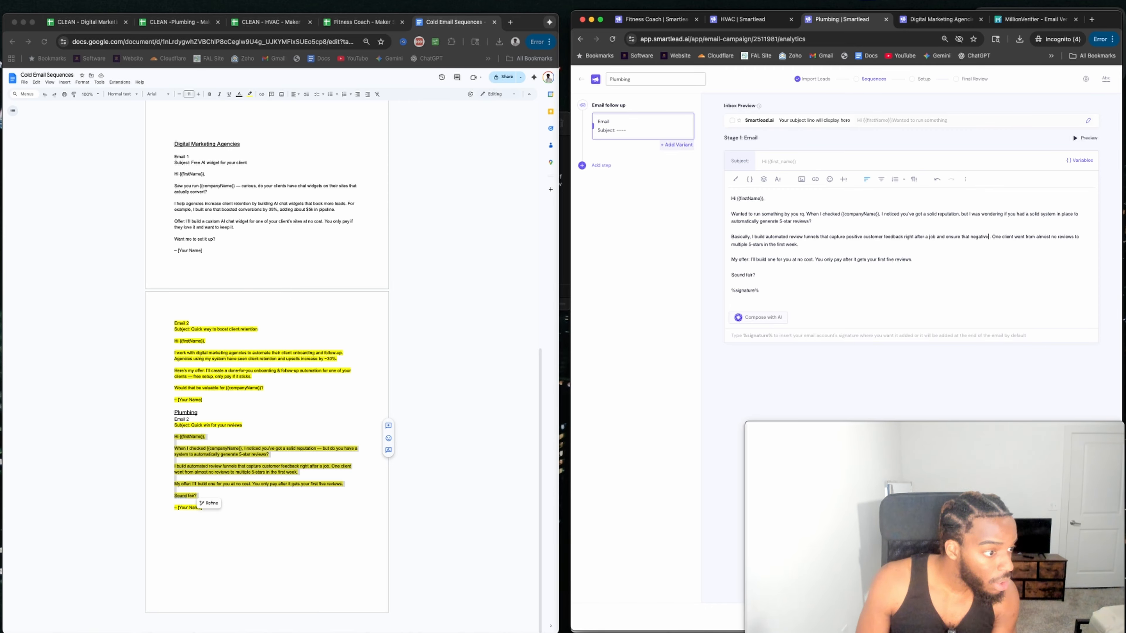
type(" feedback")
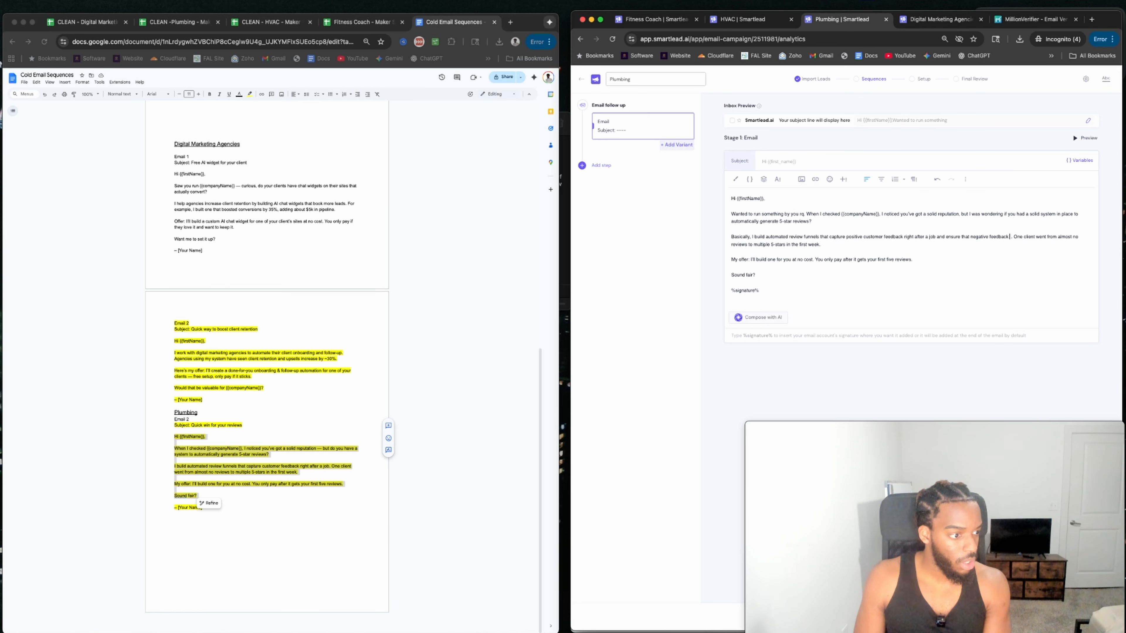
type(" gets redirect")
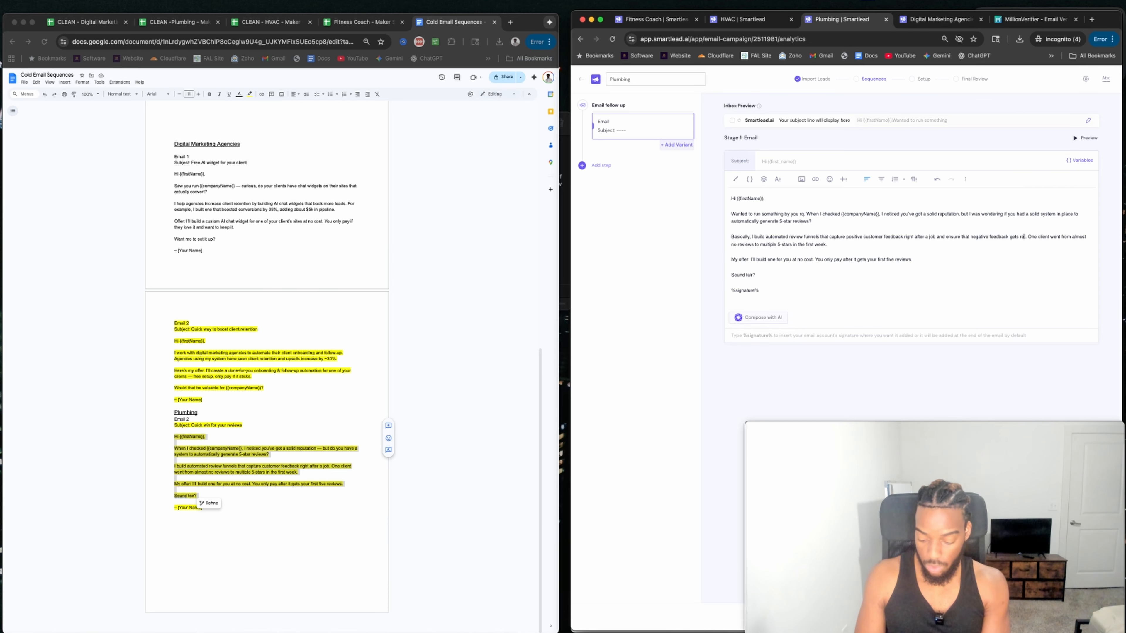
type("ed to ")
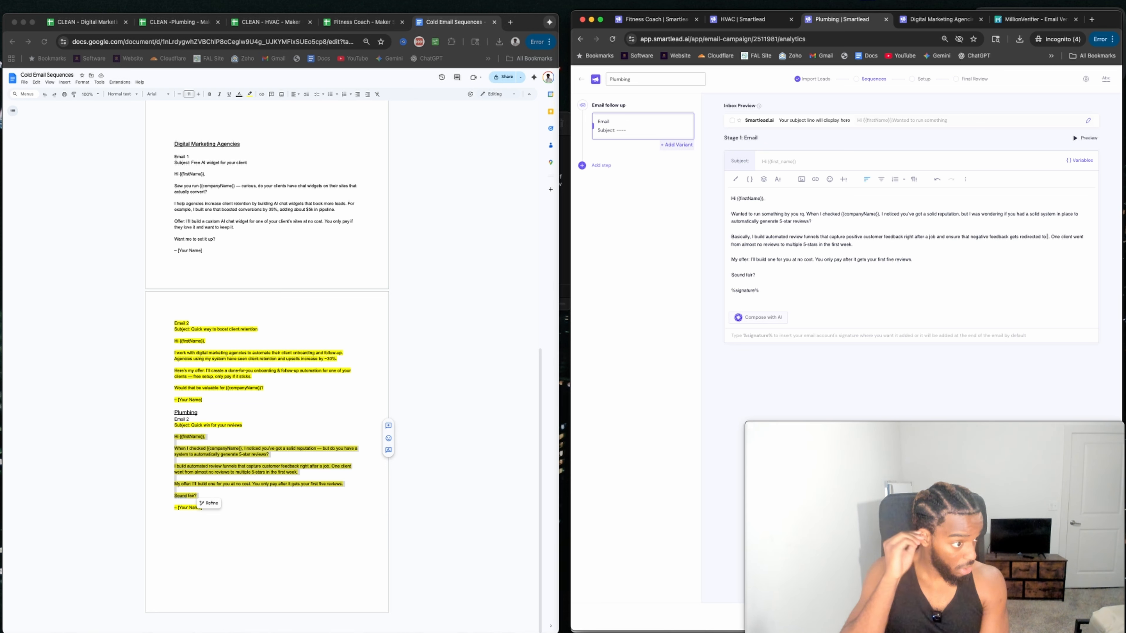
type("a private page")
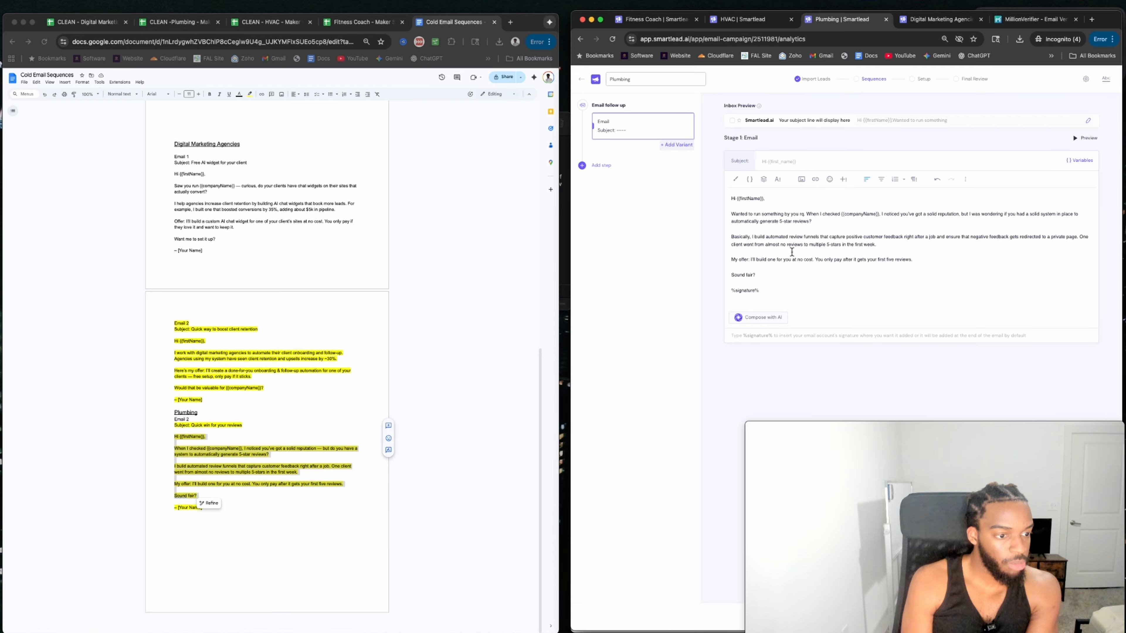
Delete 'solid', change '5-stars' to '5-star reviews', and replace 'Sound fair?' with 'How does that sound?'.
double_click(1037, 215)
key("BackSpace")
key("BackSpace")
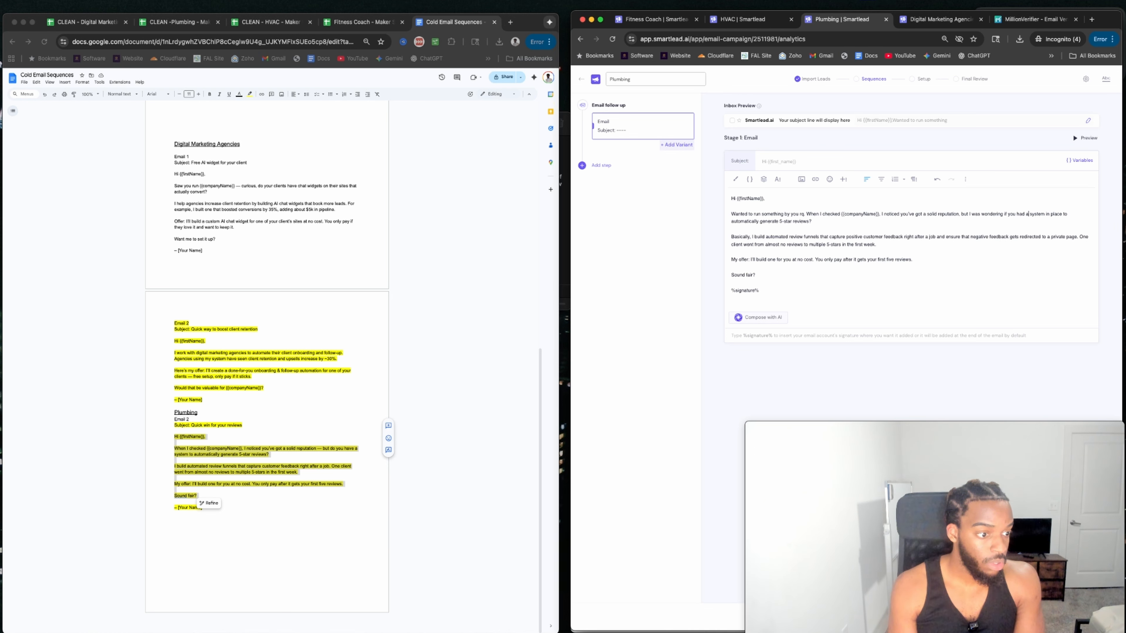
left_click(841, 245)
key("BackSpace")
type("review")
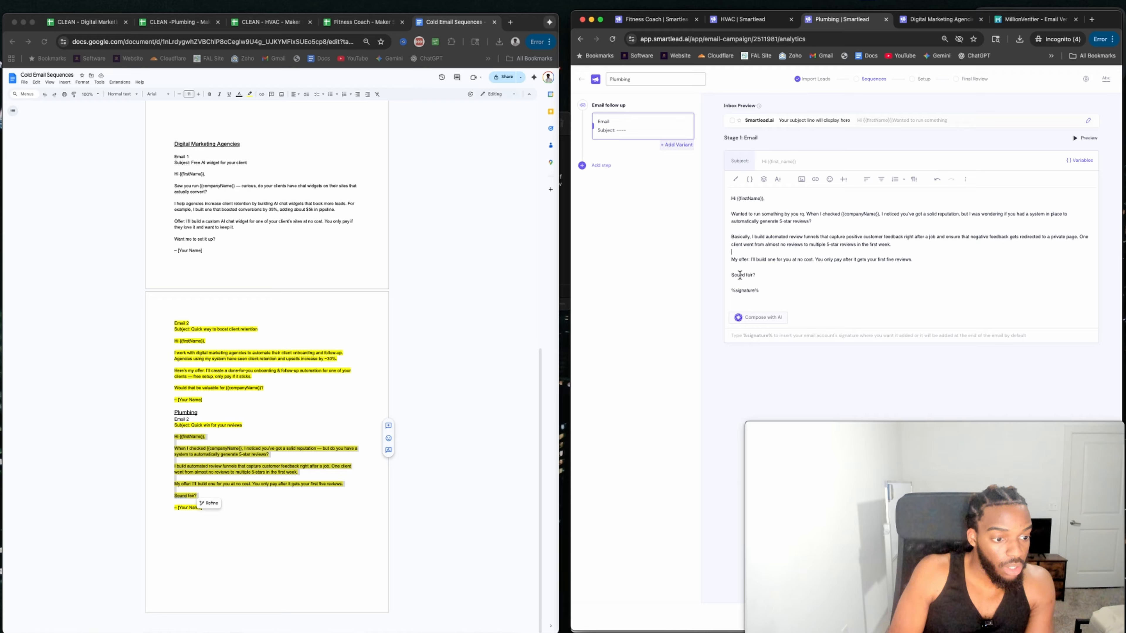
left_click_drag(731, 275, 746, 275)
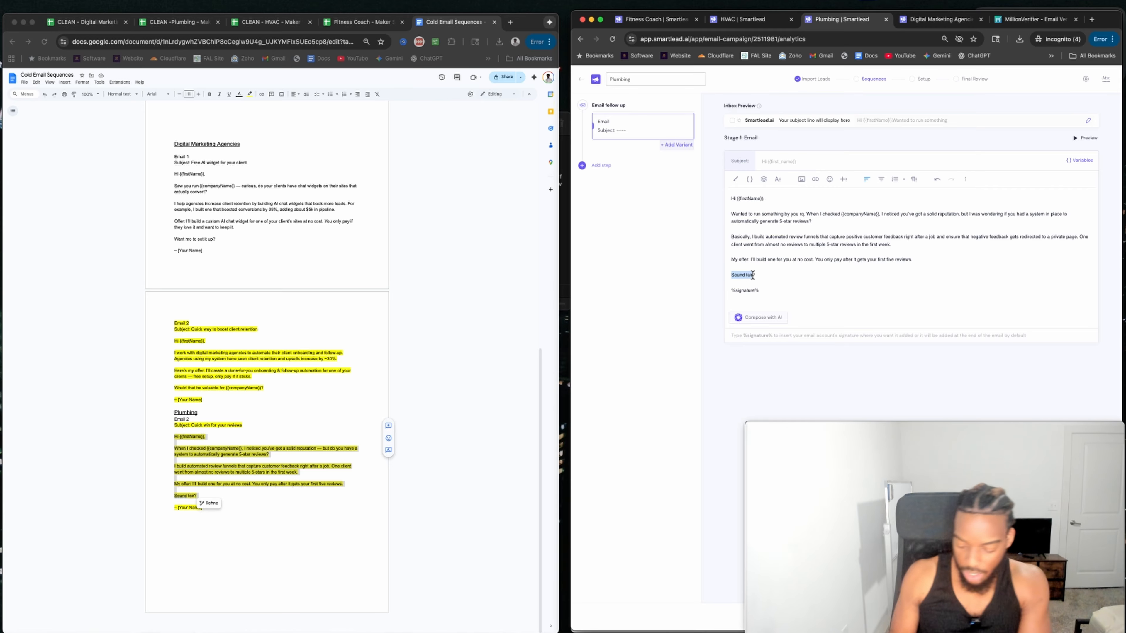
type("How does that sound?")
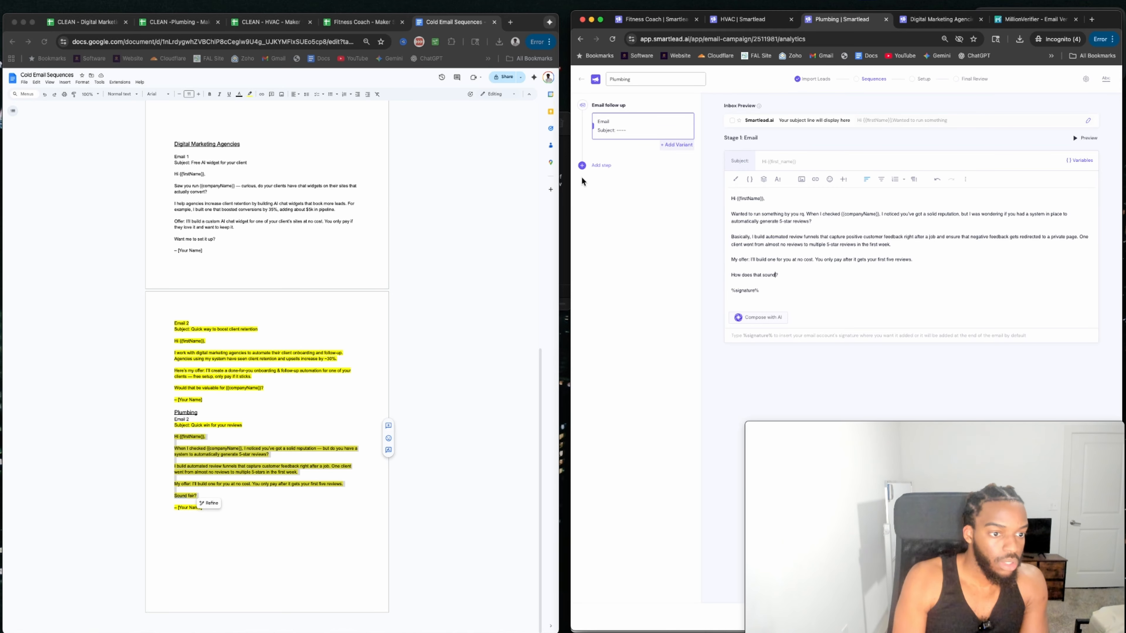
Add a second email follow-up step to the Plumbing sequence.
left_click(594, 165)
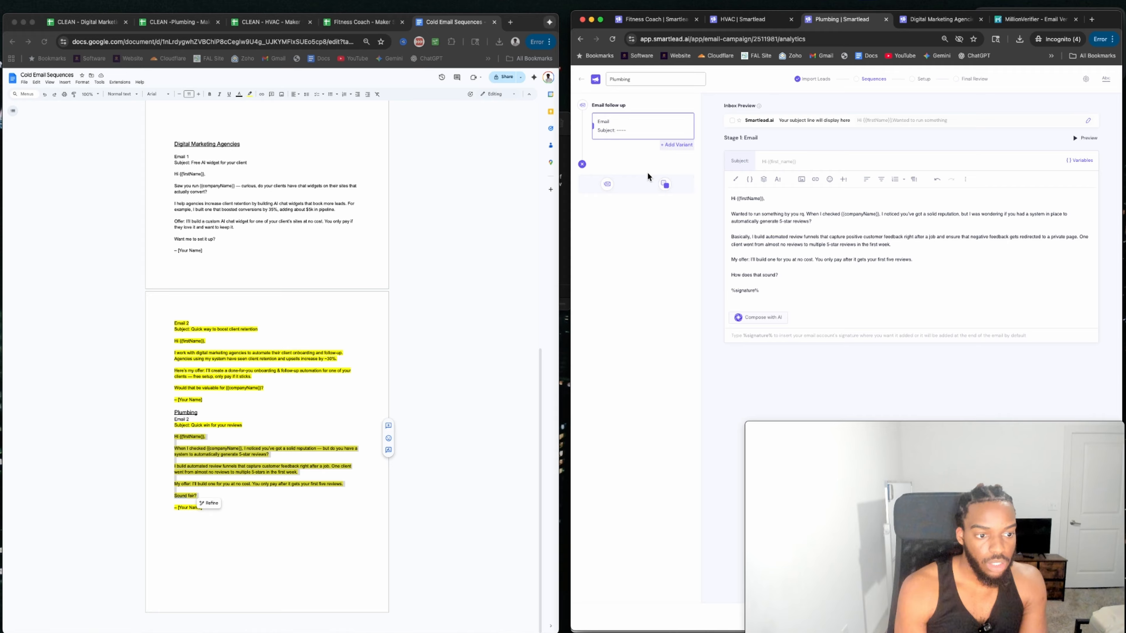
left_click(607, 183)
left_click(182, 191)
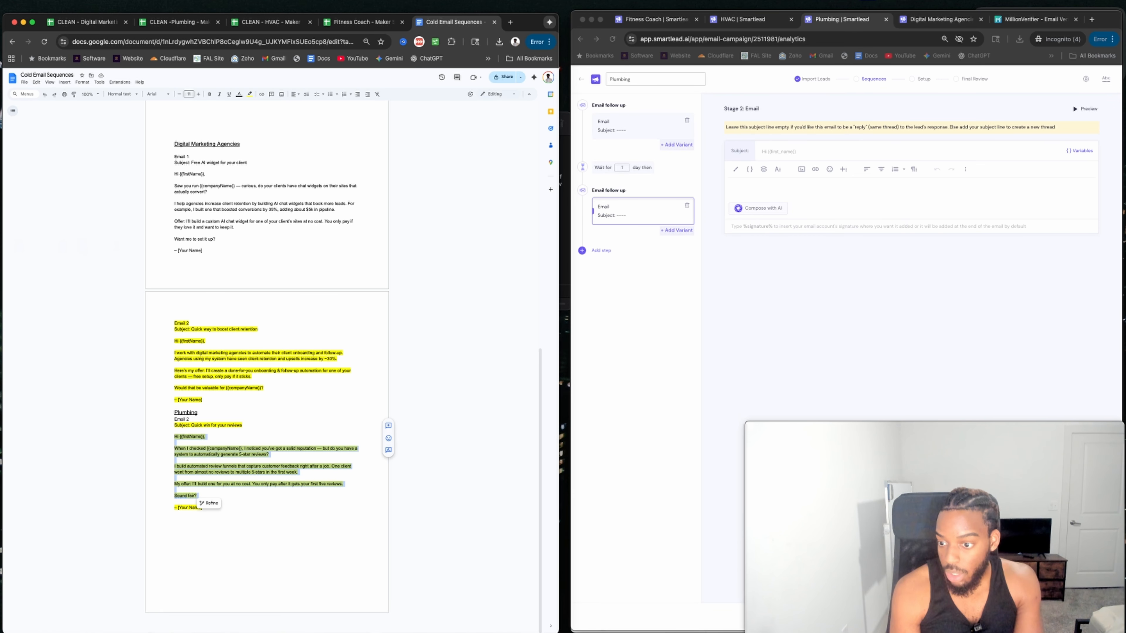
Paste the TLDR check-in follow-up into Plumbing's Stage 2 body and save, raising the empty-subject warning.
key("super+Tab")
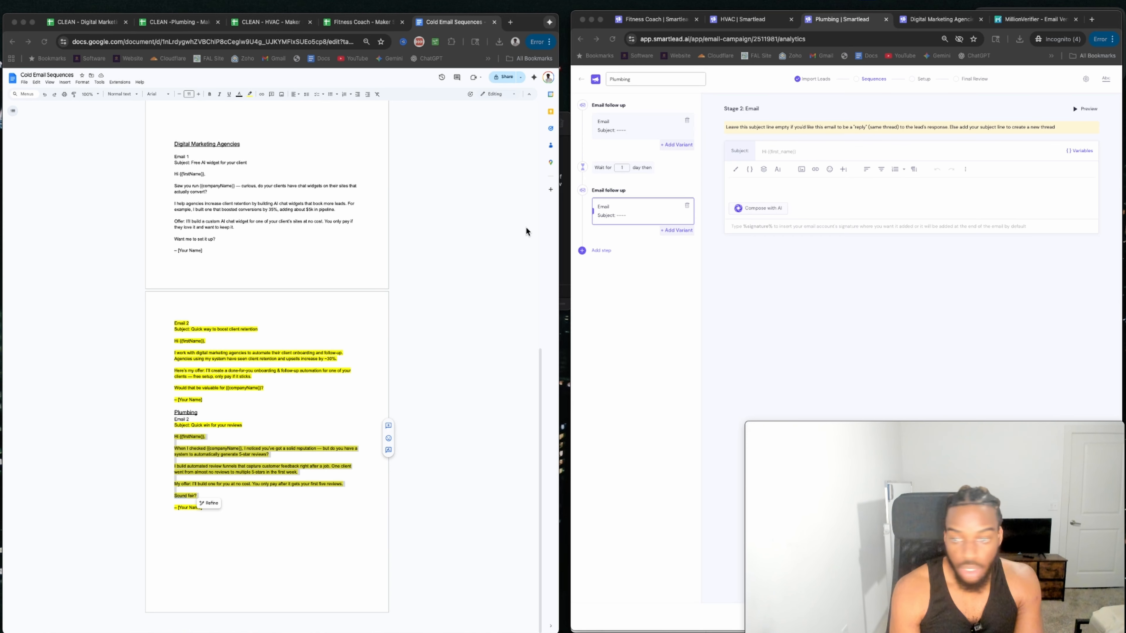
left_click(762, 184)
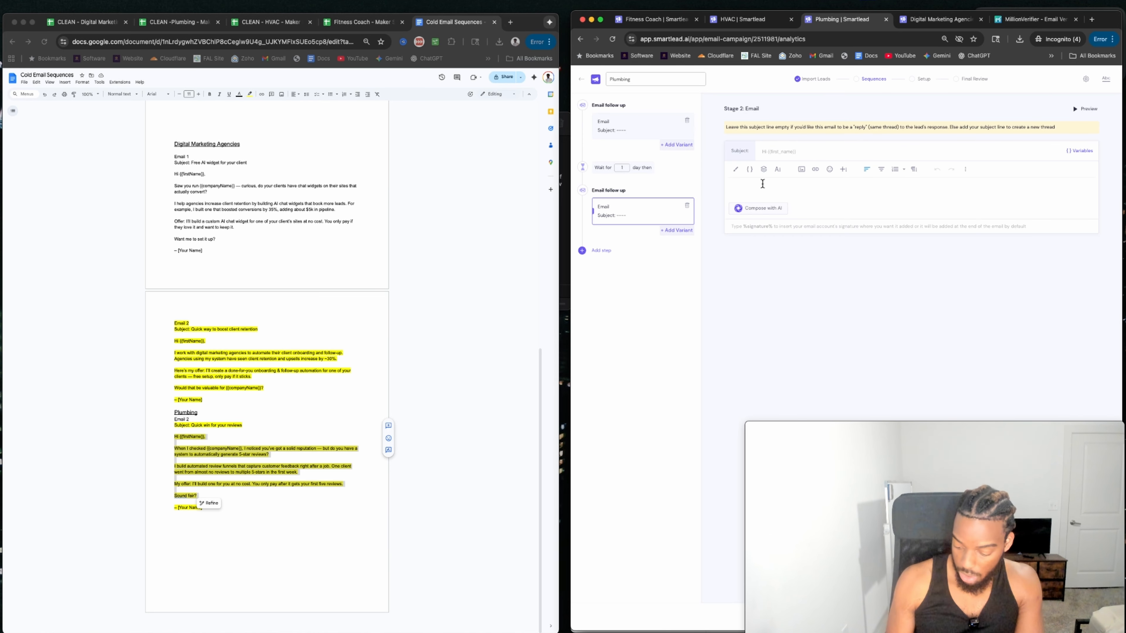
type("Hi {{first_name}}, just checking in again. Would there be interest in this?  TLDR: - Know this is a long shot, but I'd love to work with you - Think I can add a fair amount of value (see previous email)  If this isn't the right fit, no hard feelings, just wanted to put it out there. Let me know.  %signature%")
left_click_drag(730, 189, 862, 188)
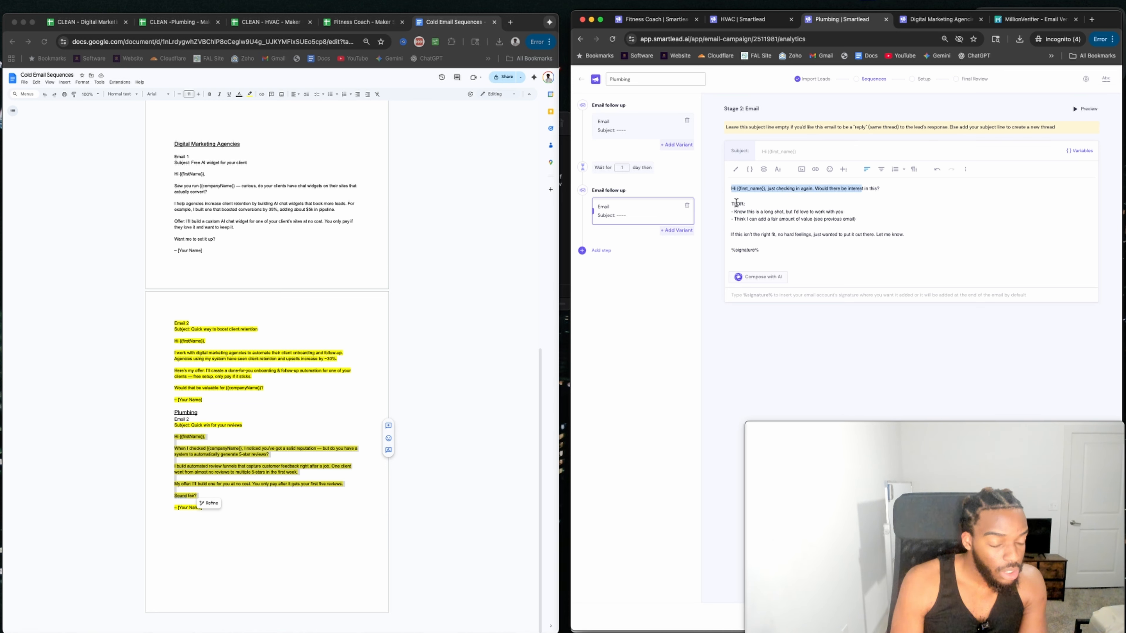
mouse_move(747, 212)
left_mouse_down()
mouse_move(855, 222)
mouse_move(803, 249)
left_mouse_up()
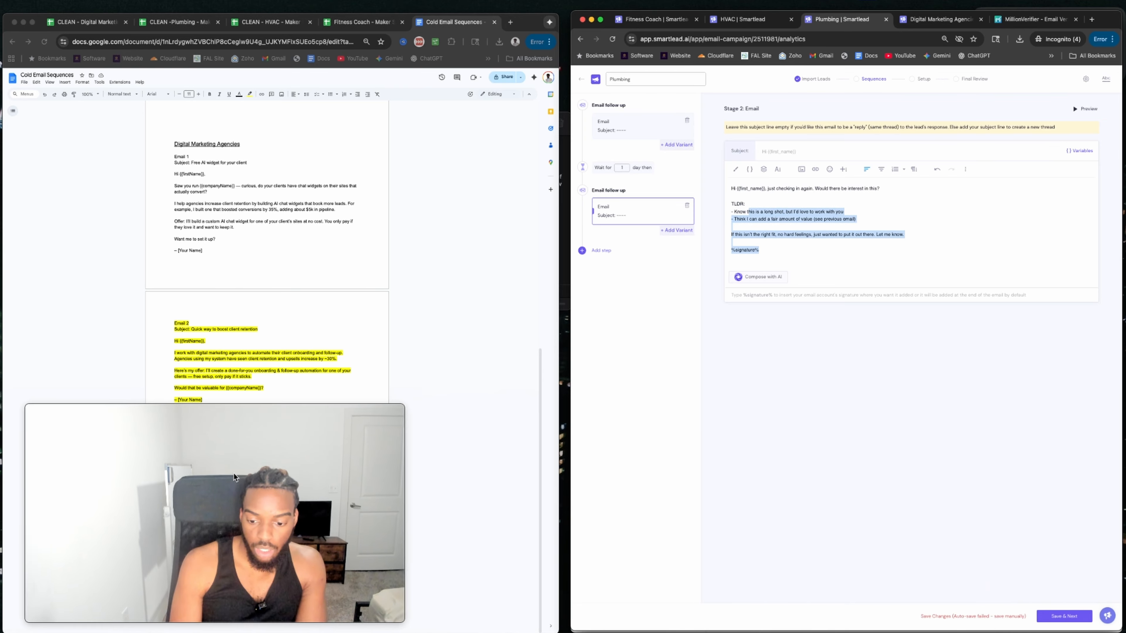
left_click(1059, 618)
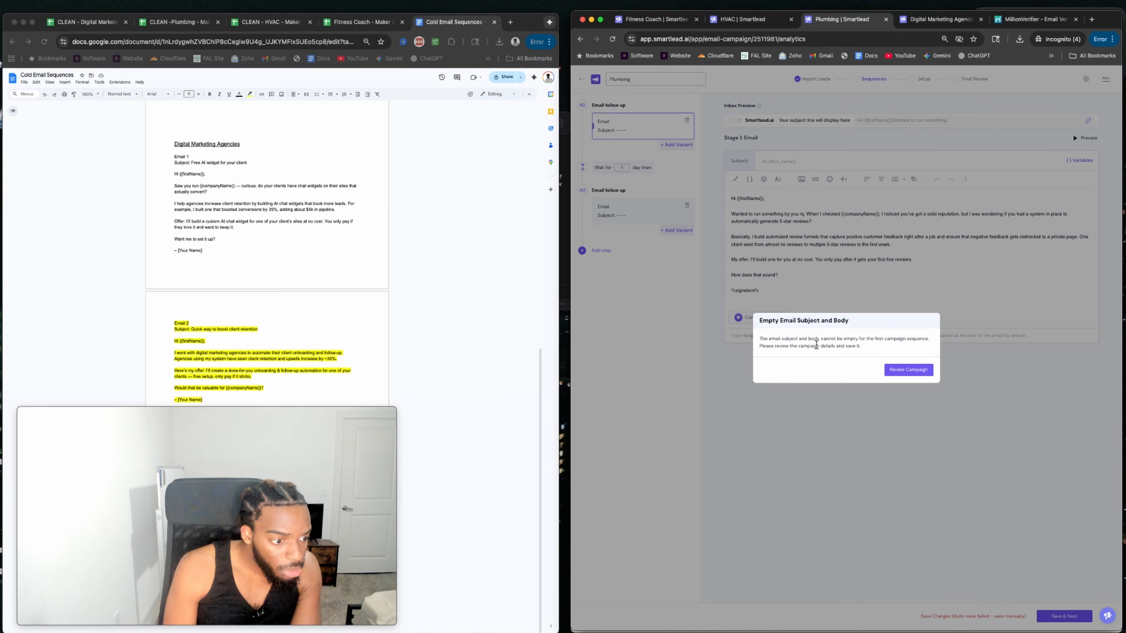
Dismiss the warning, give Plumbing's Stage 1 email the subject '{{first_name}}, thoughts?', and save.
left_click(905, 371)
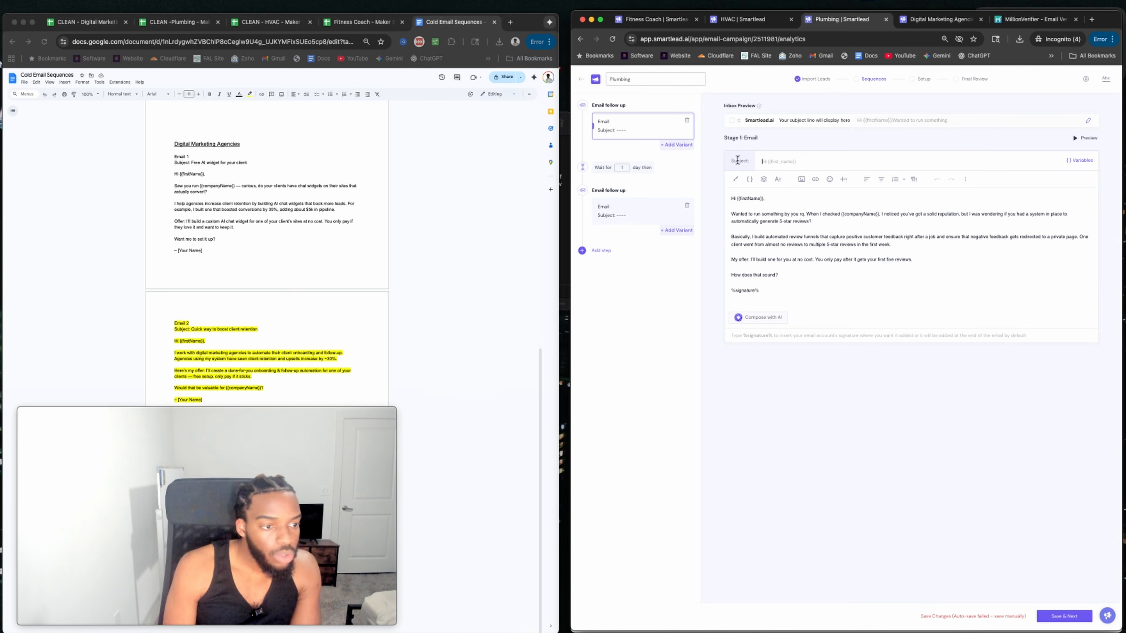
left_click(770, 39)
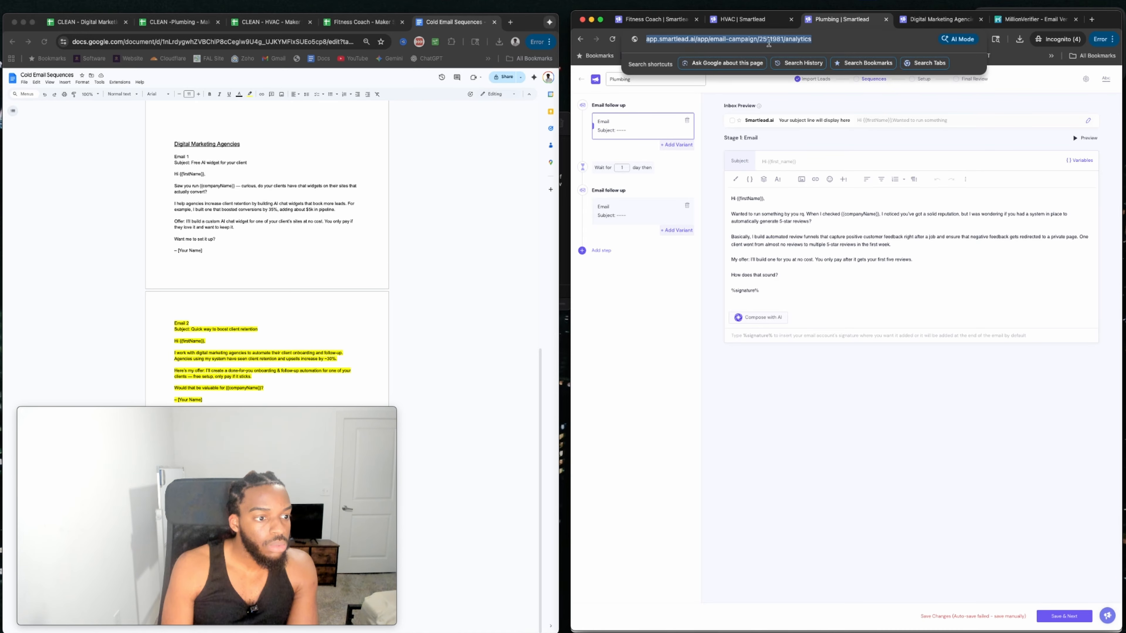
left_click(776, 19)
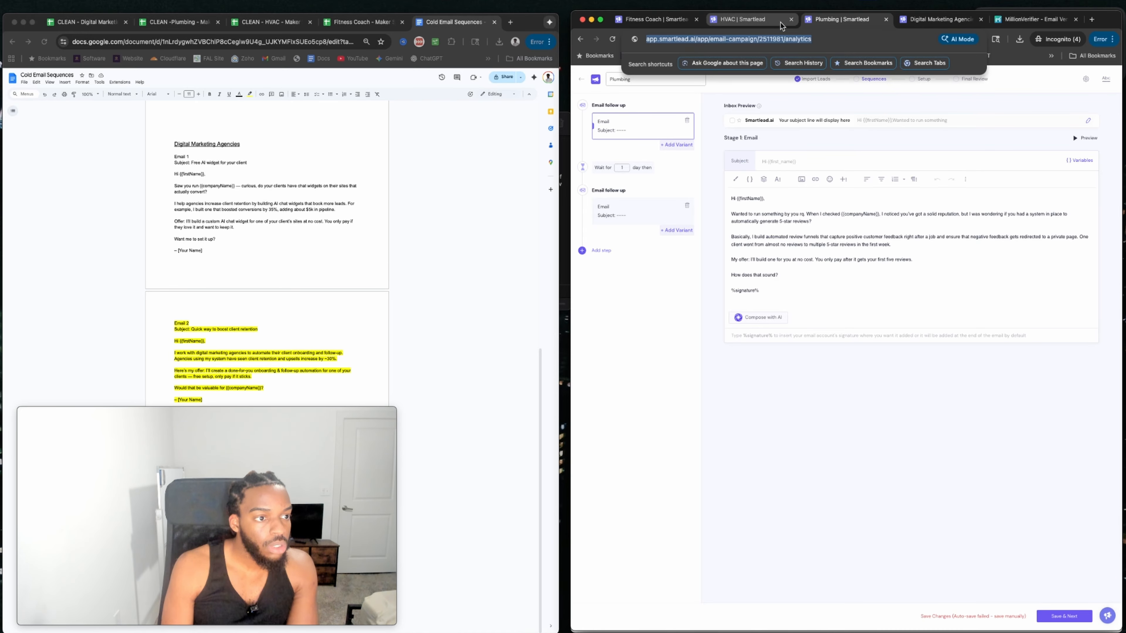
left_click(836, 16)
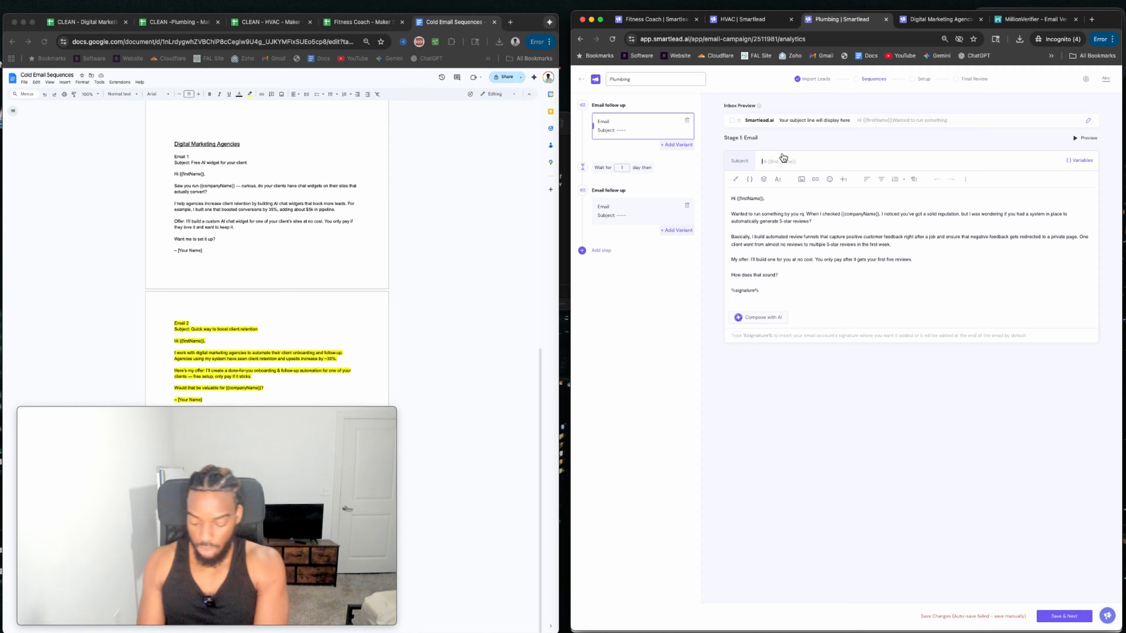
type("{{first")
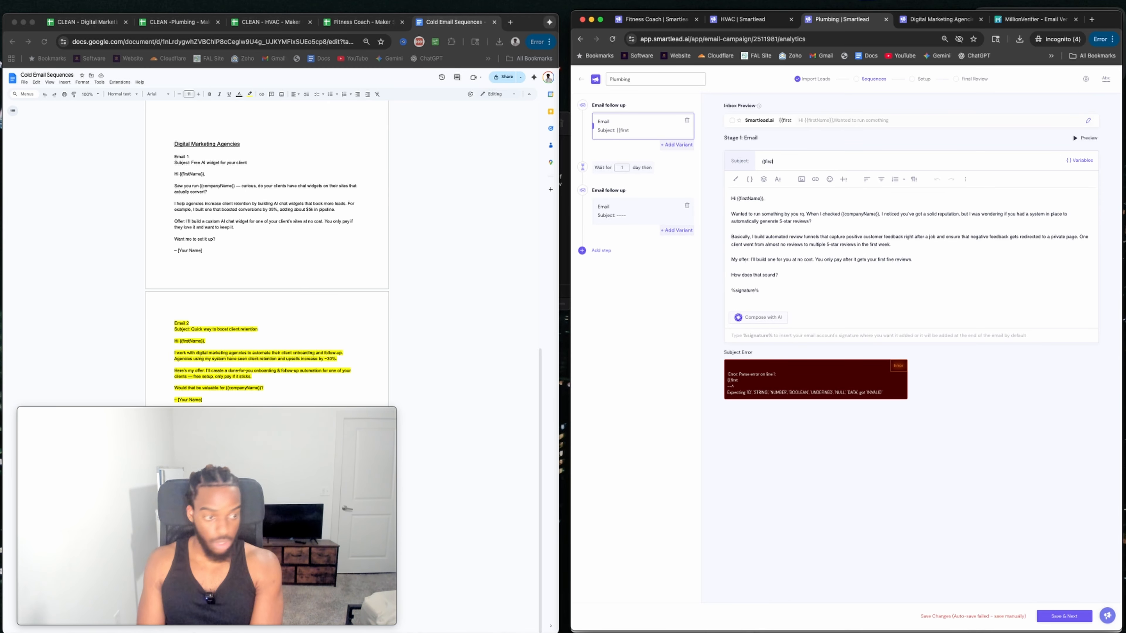
type("_")
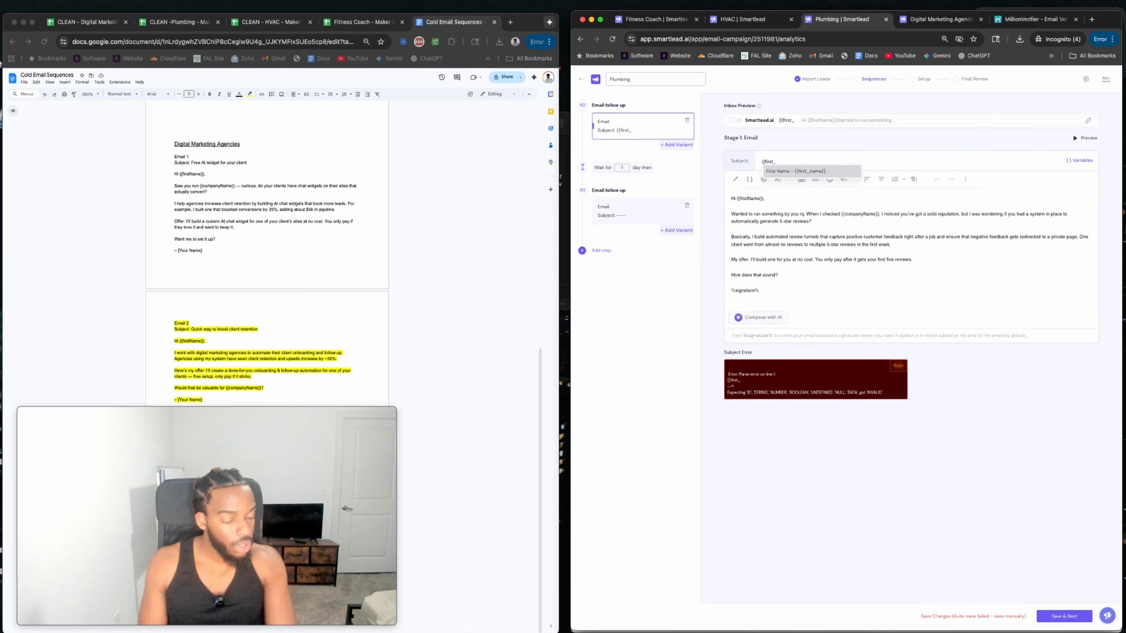
left_click(787, 171)
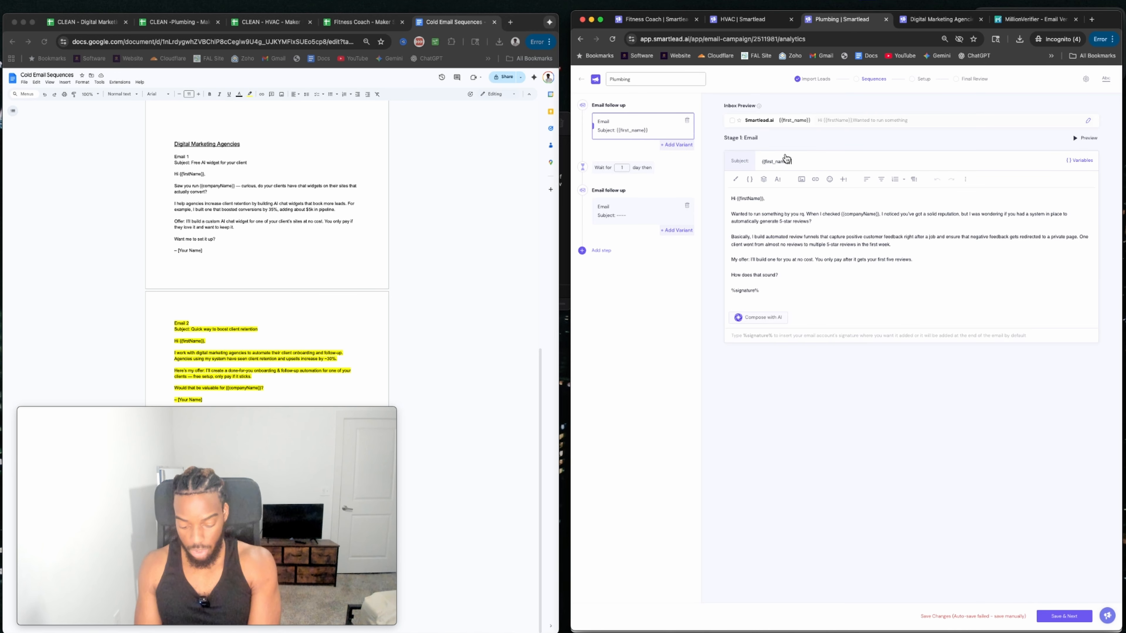
type(", Thought")
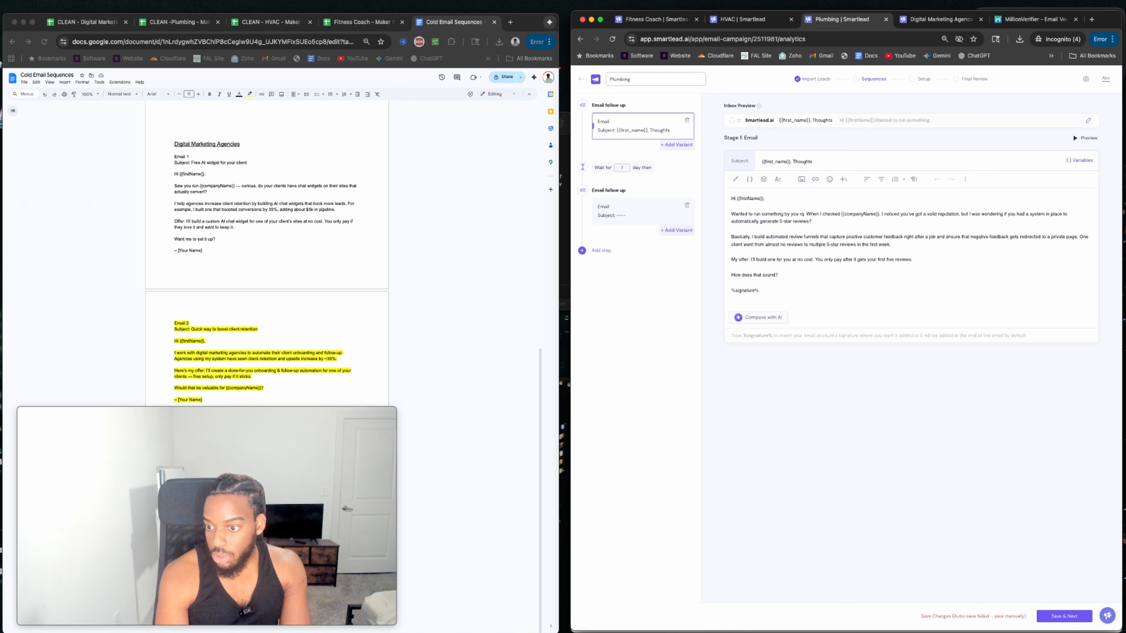
type("s?")
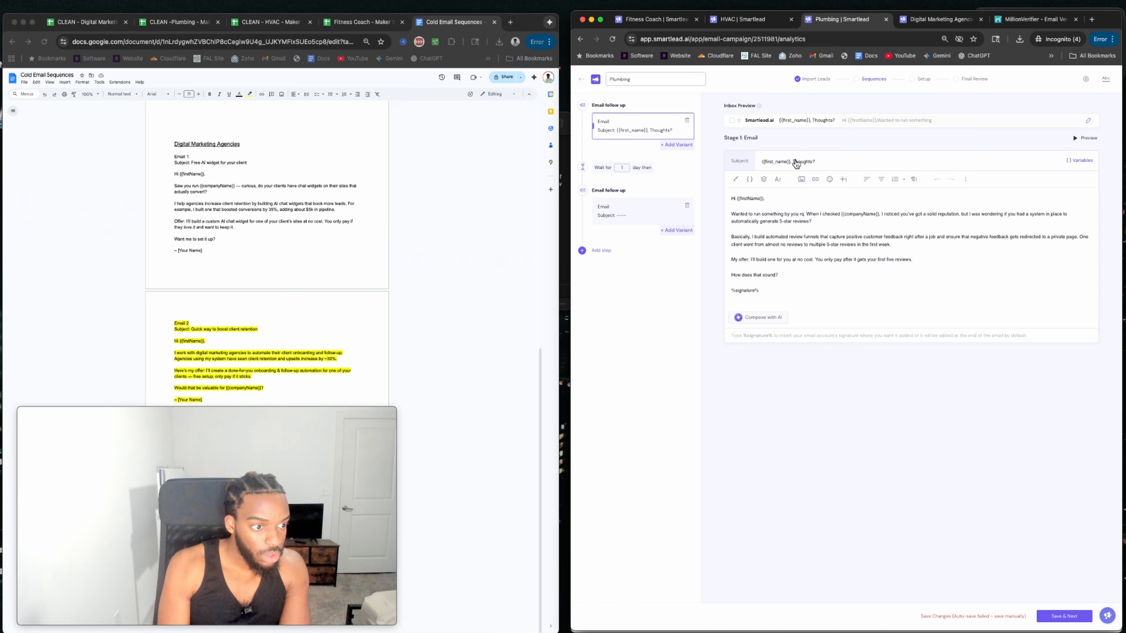
double_click(800, 161)
type("thoughts")
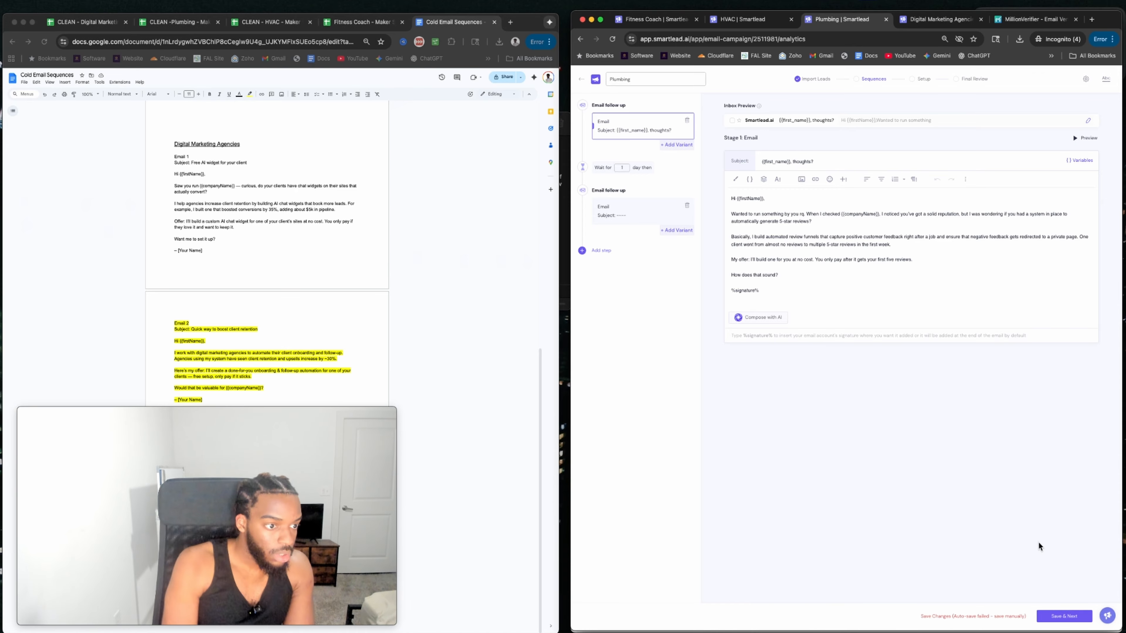
left_click(1060, 616)
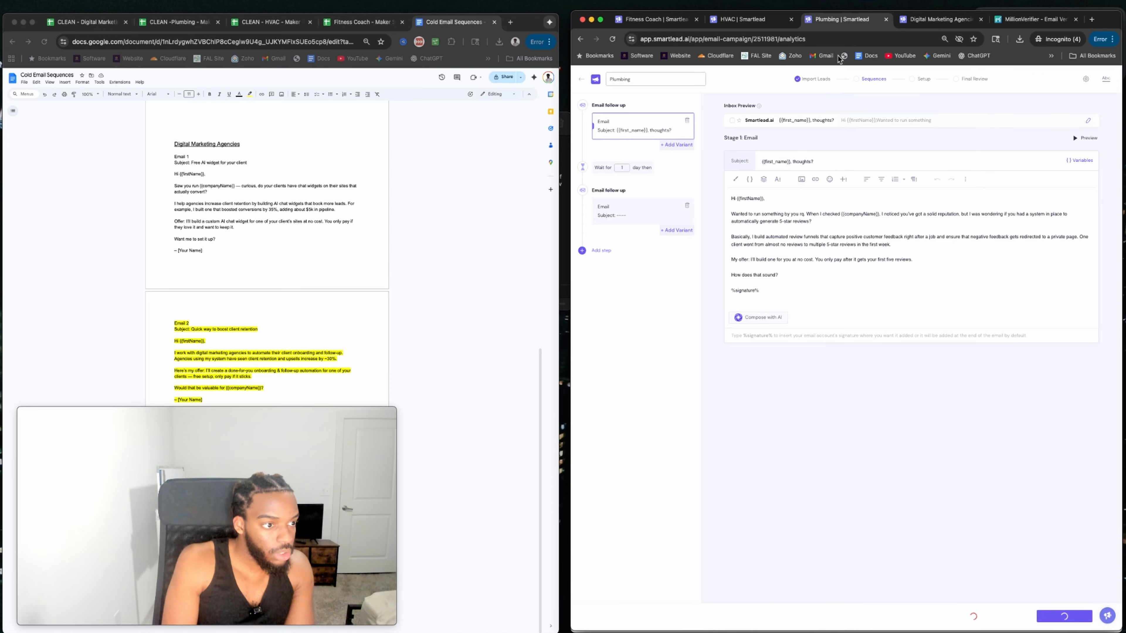
In the Digital Marketing Agencies campaign, dismiss the warning and lowercase 'Thoughts' in the subject.
left_click(925, 22)
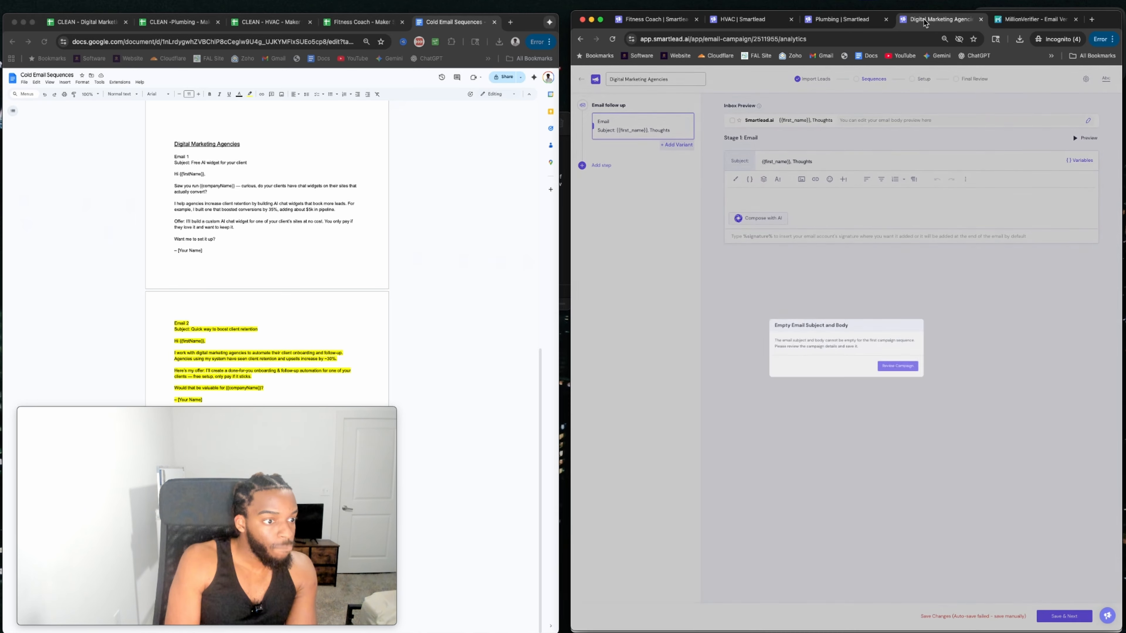
left_click(909, 369)
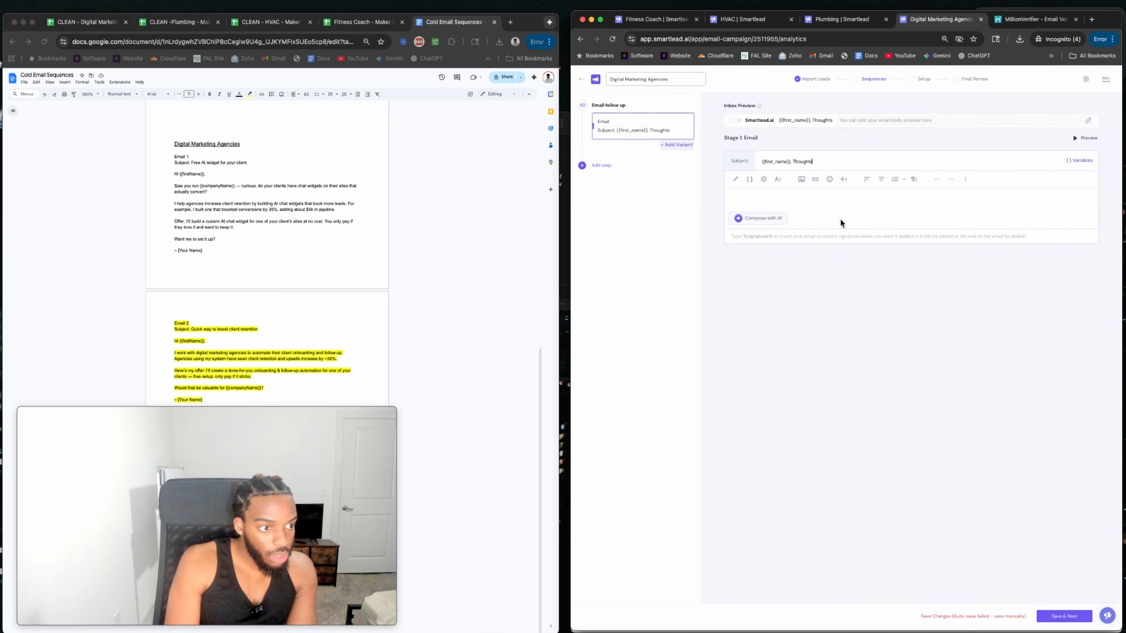
left_click(795, 161)
key("BackSpace")
type("t")
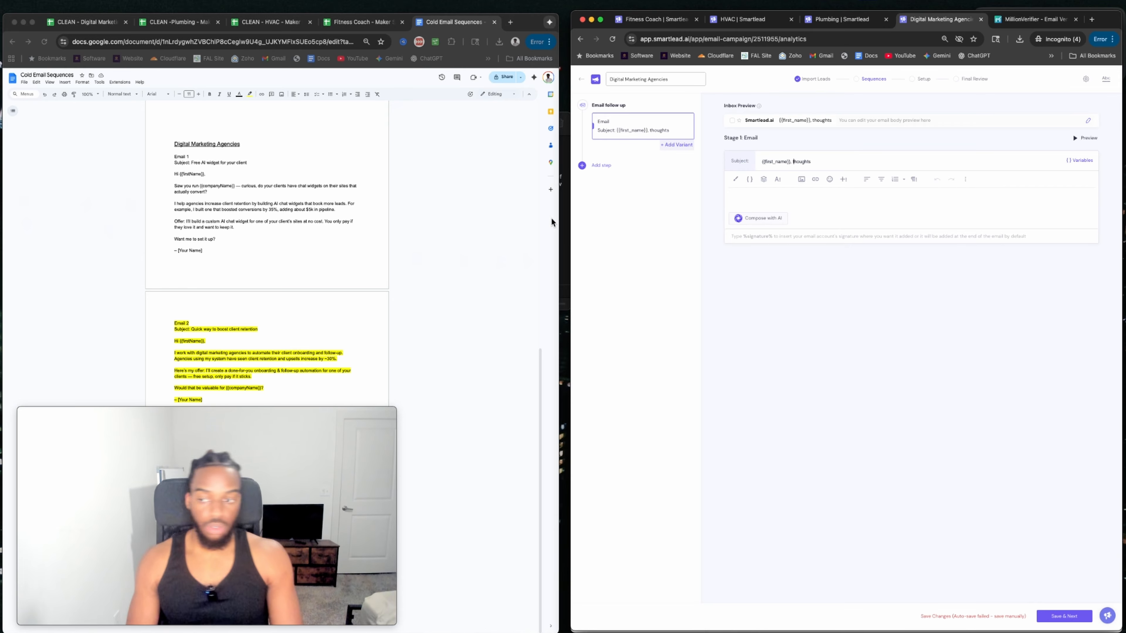
Copy the Email 2 body from the Google Doc and paste it into the email editor.
left_click(189, 208)
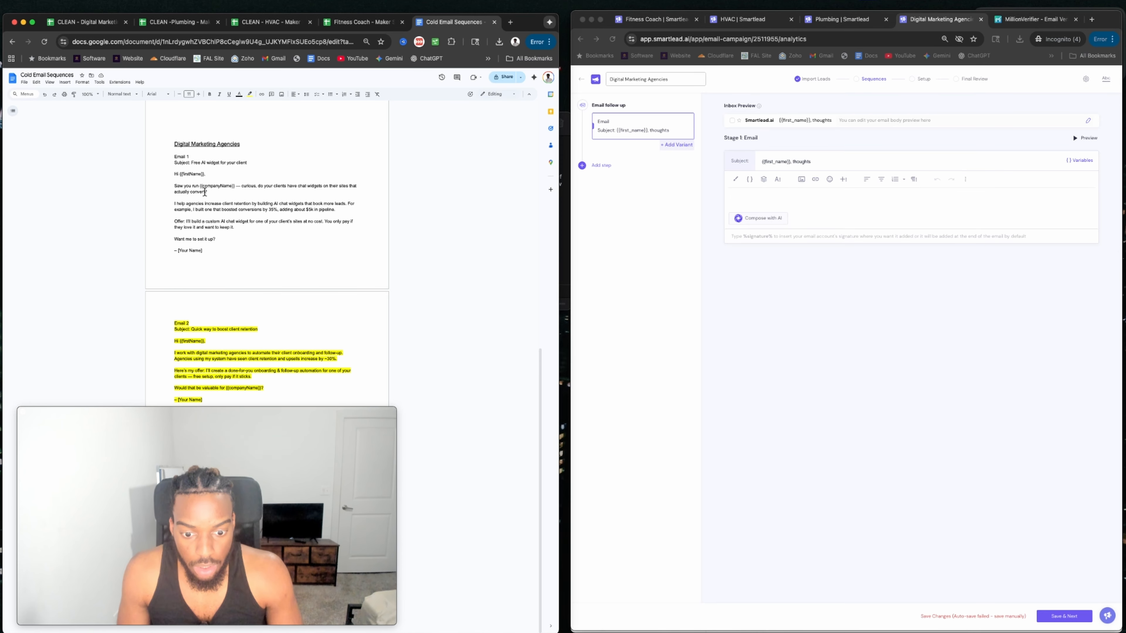
left_click_drag(173, 340, 262, 395)
key("super+c")
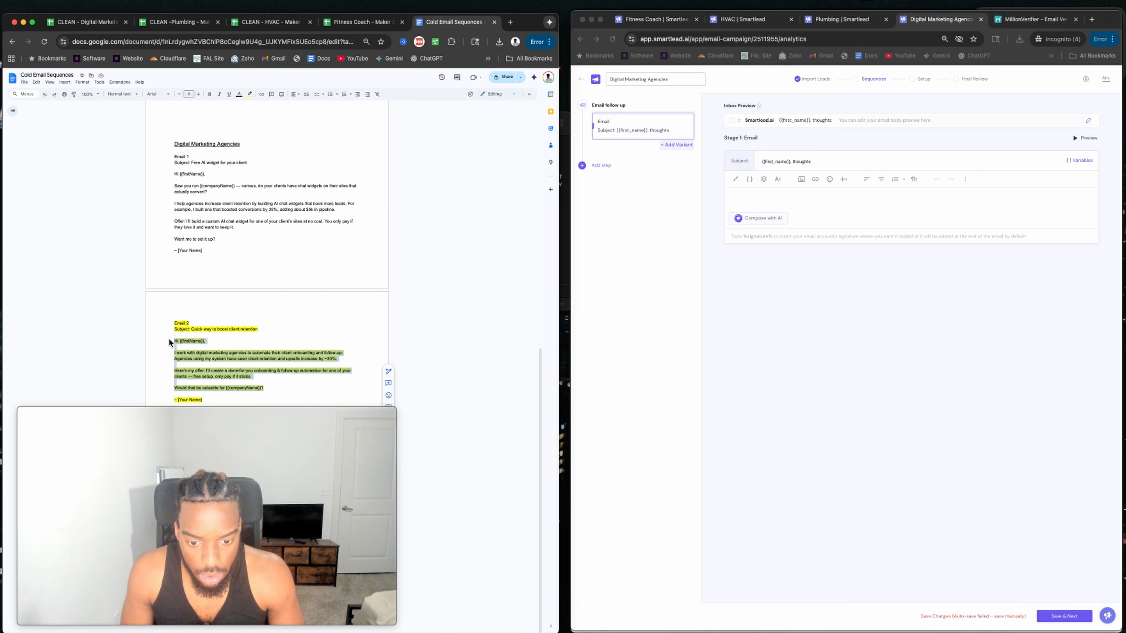
left_click(754, 198)
key("super+v")
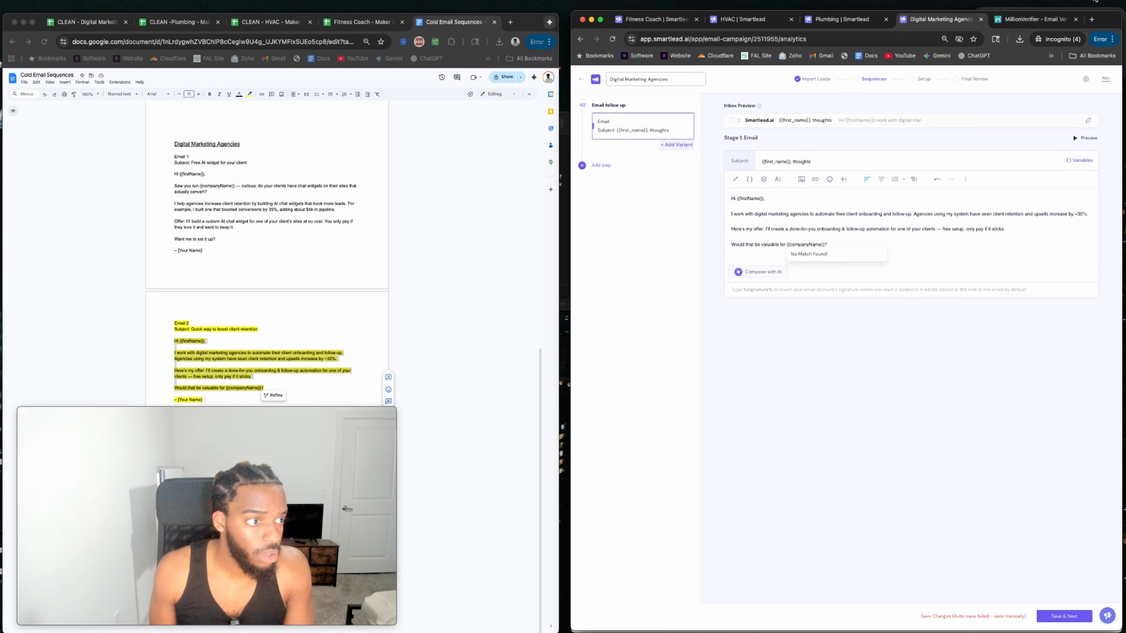
left_click(749, 19)
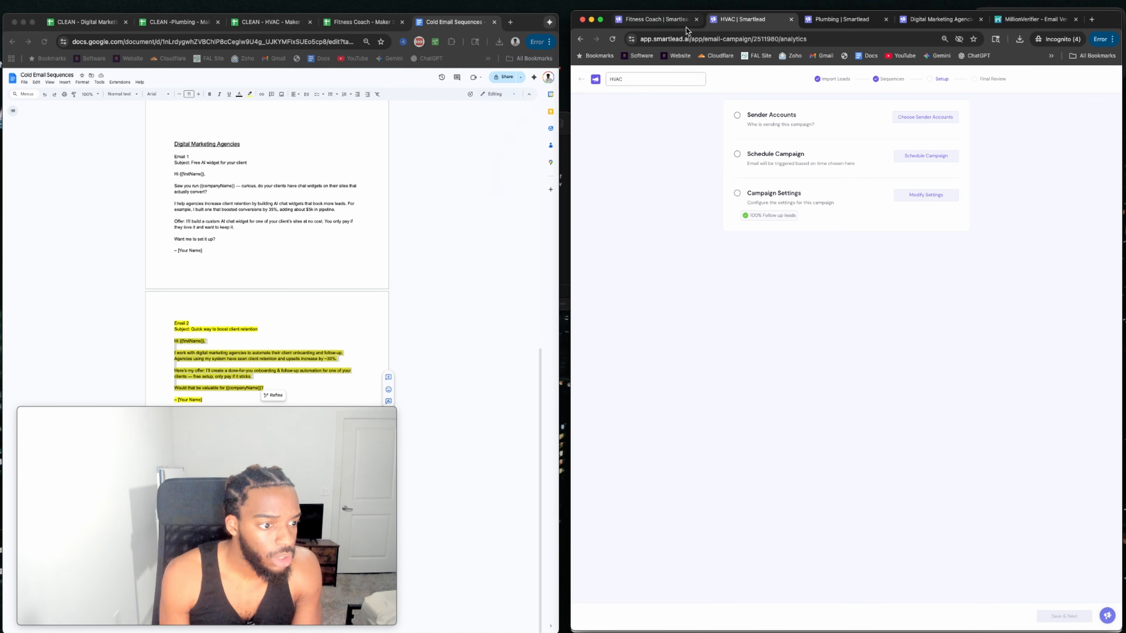
left_click(661, 19)
left_click(936, 19)
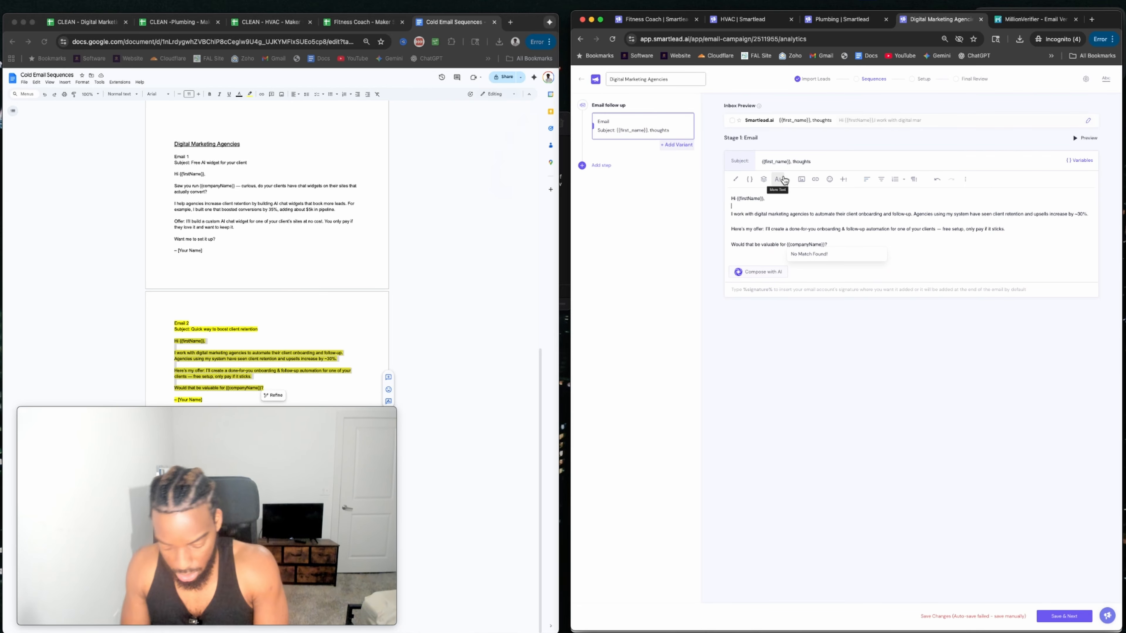
Insert a {{Personalization}} line below the greeting, with a blank line above it.
type("{{")
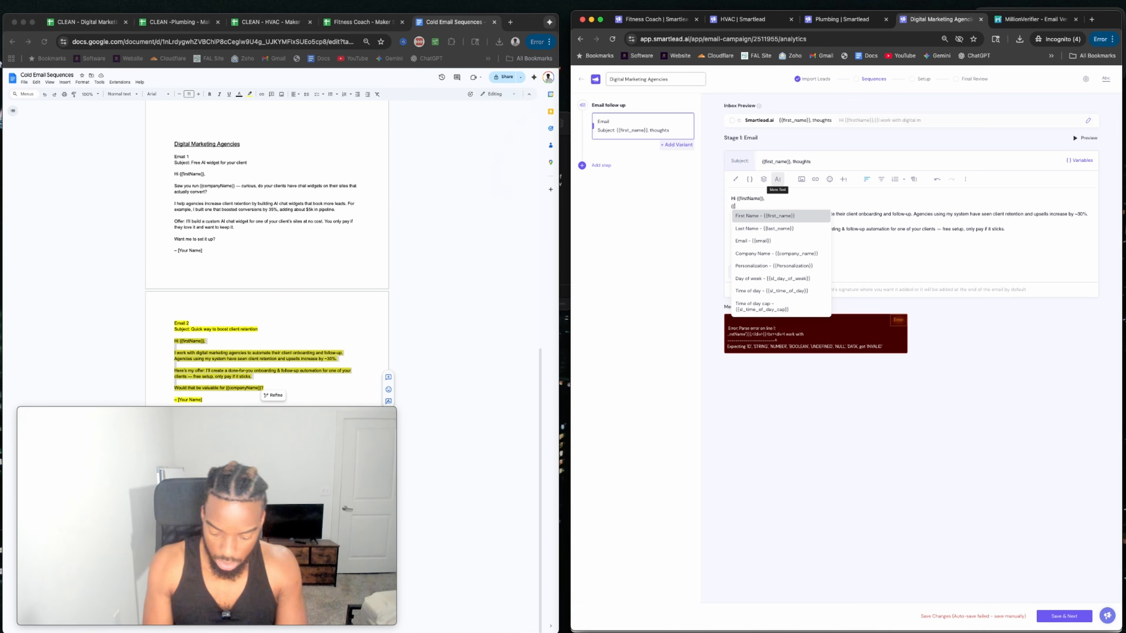
type("p")
left_click(743, 232)
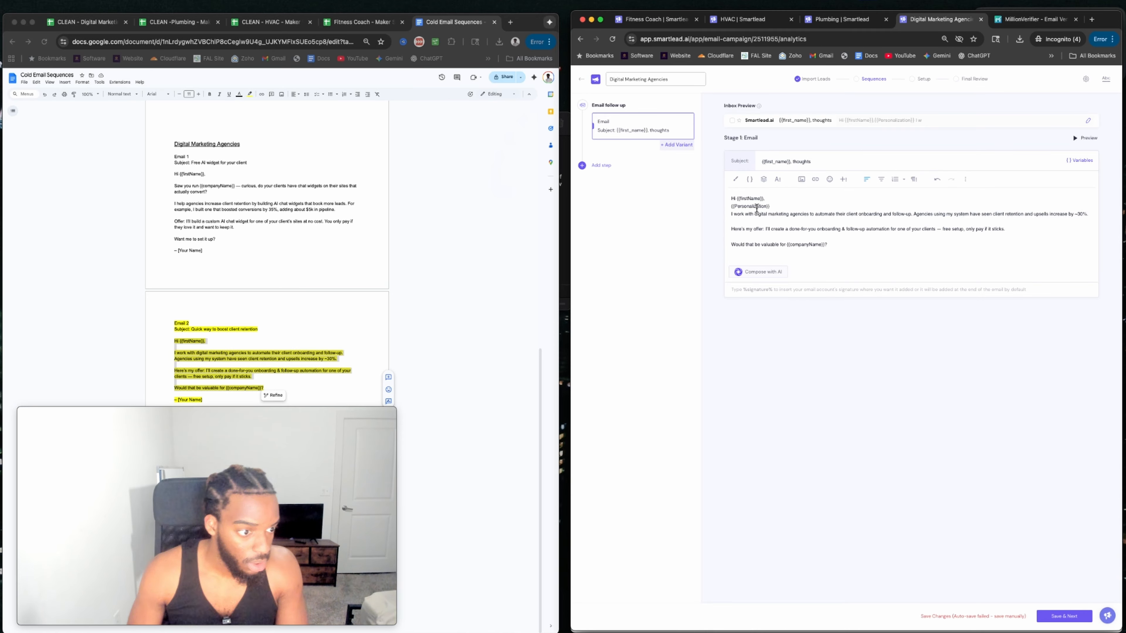
key("Return")
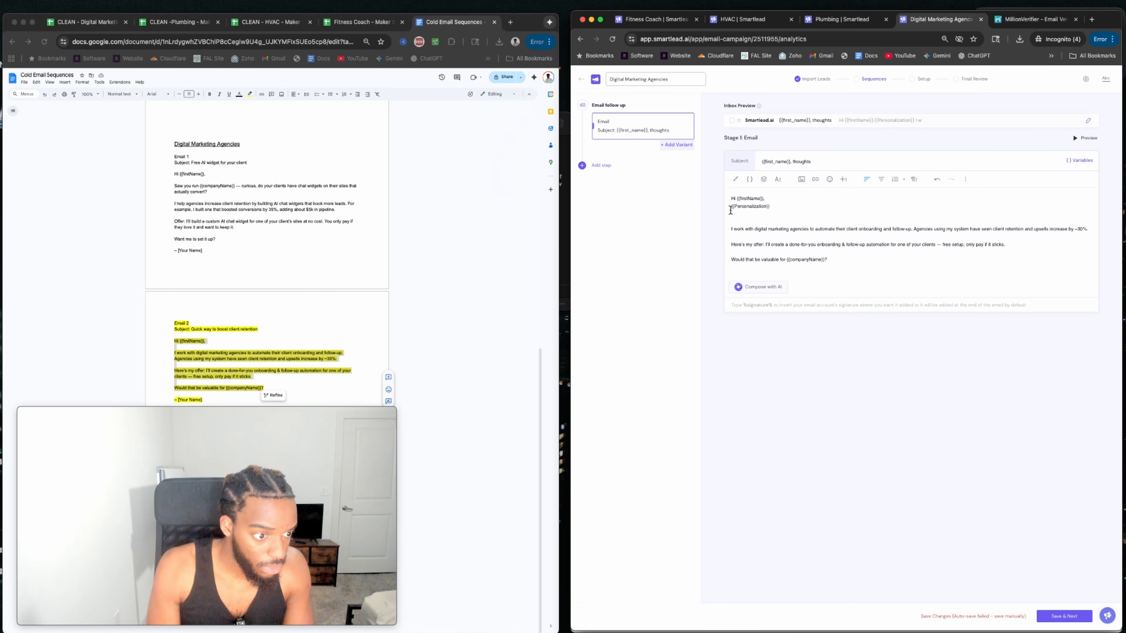
key("BackSpace")
left_click(730, 210)
key("Return")
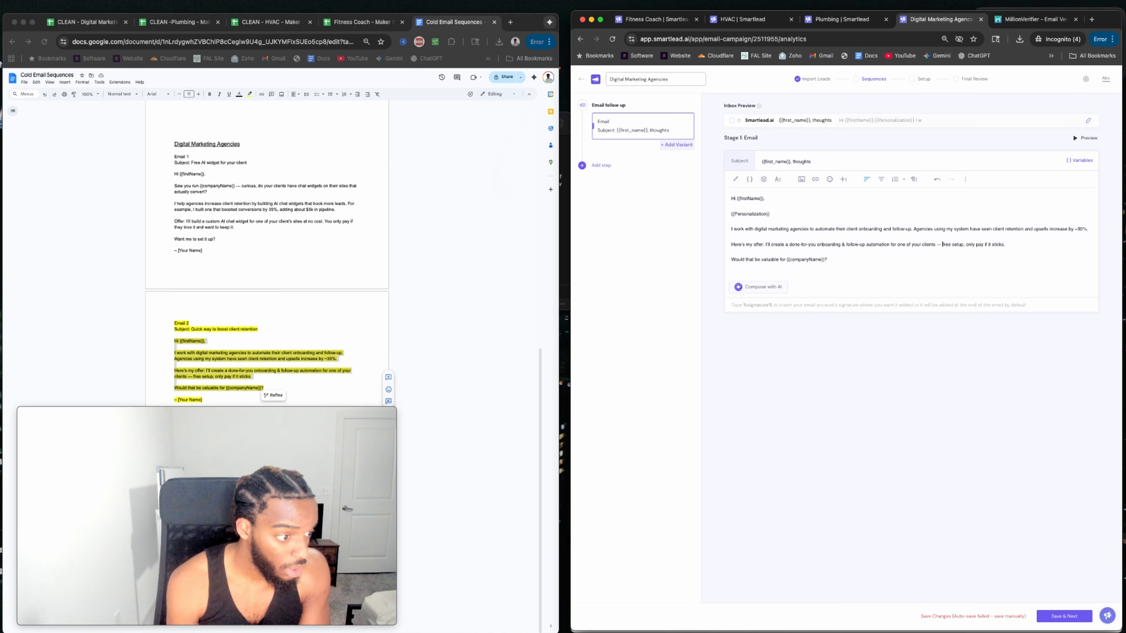
Replace the dash before the free setup offer with a colon and save the sequence.
key("BackSpace")
key("BackSpace")
key("BackSpace")
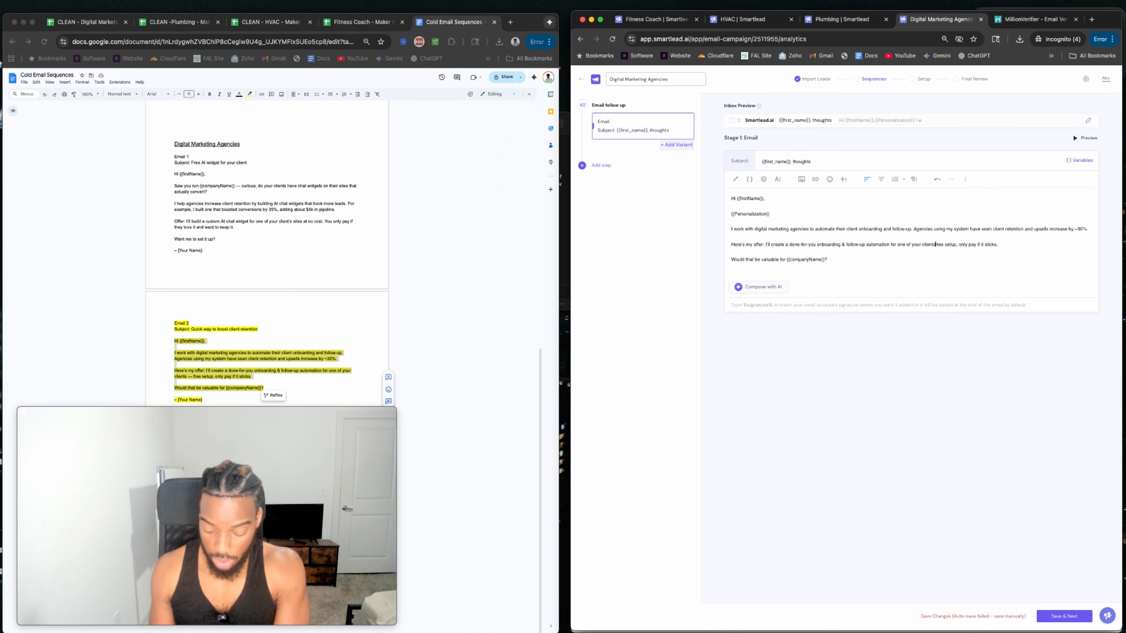
type(":")
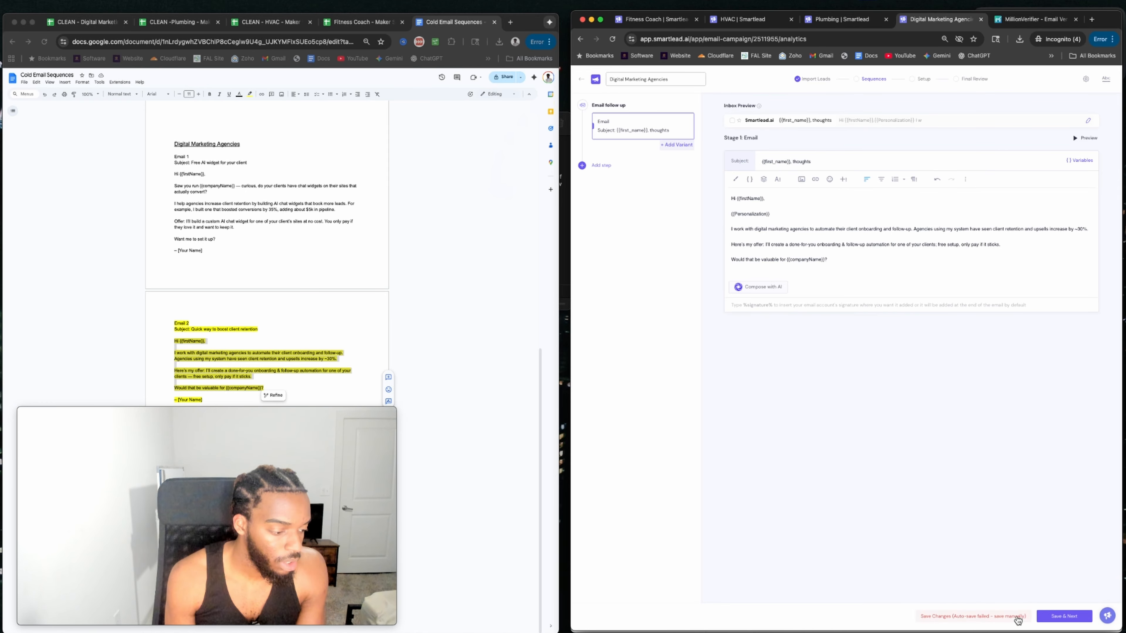
left_click(1063, 616)
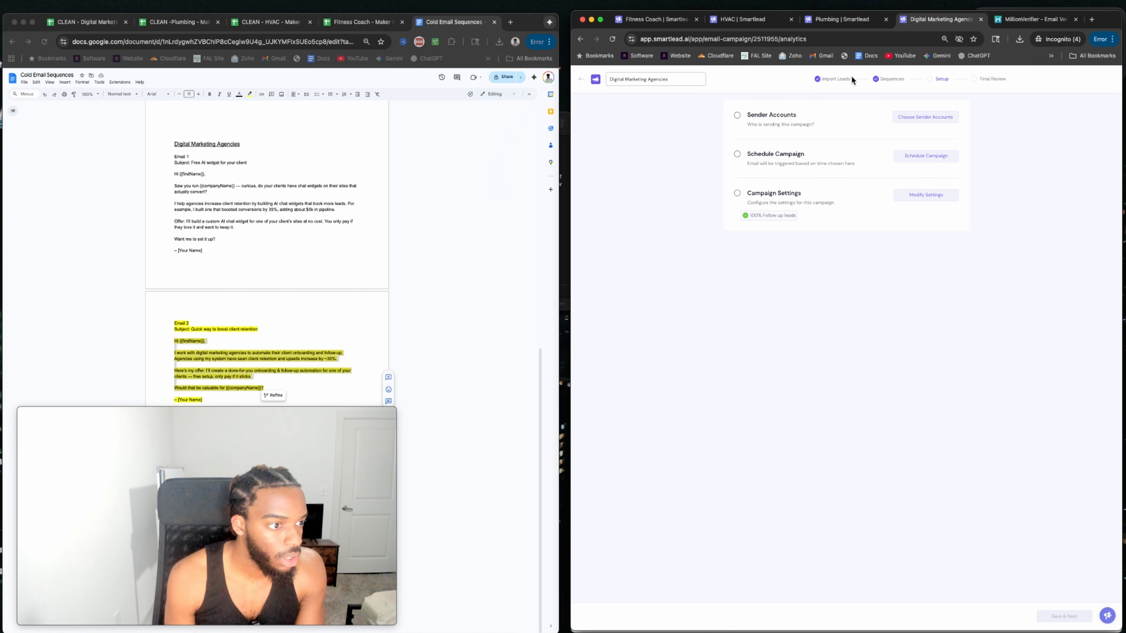
Add %signature% on a new line at the end of the first email.
left_click(832, 79)
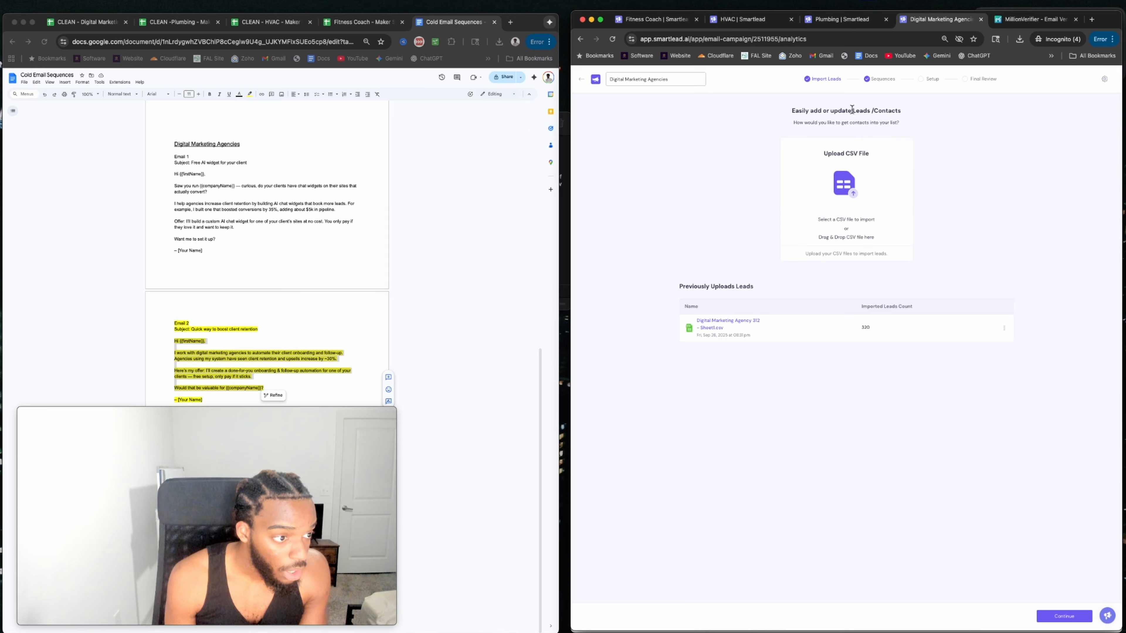
left_click(876, 82)
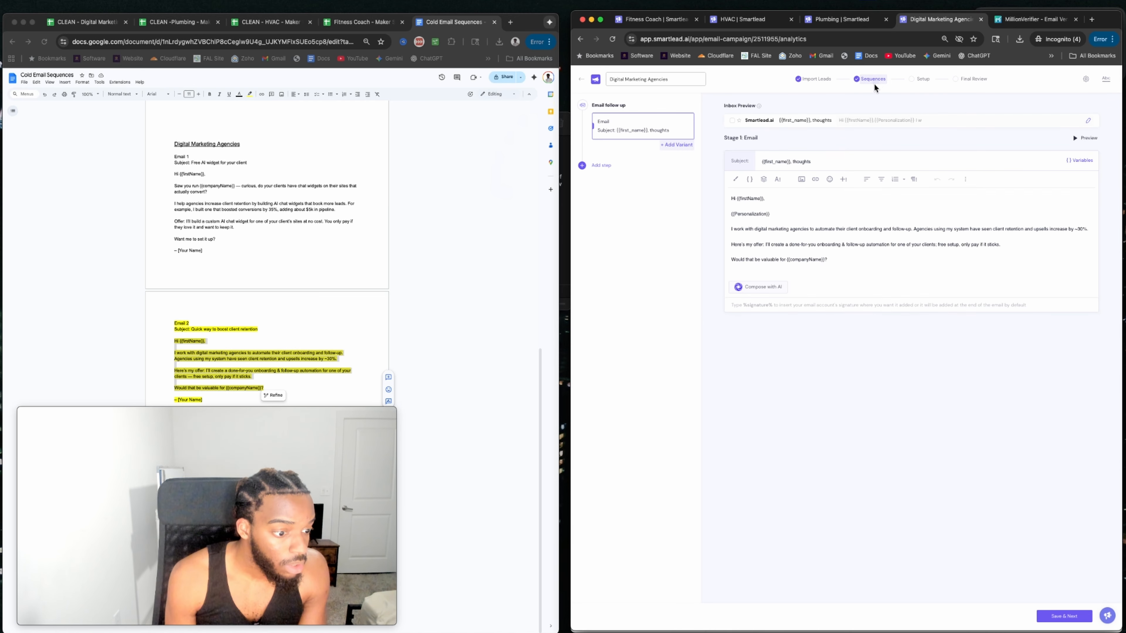
left_click(773, 271)
key("Return")
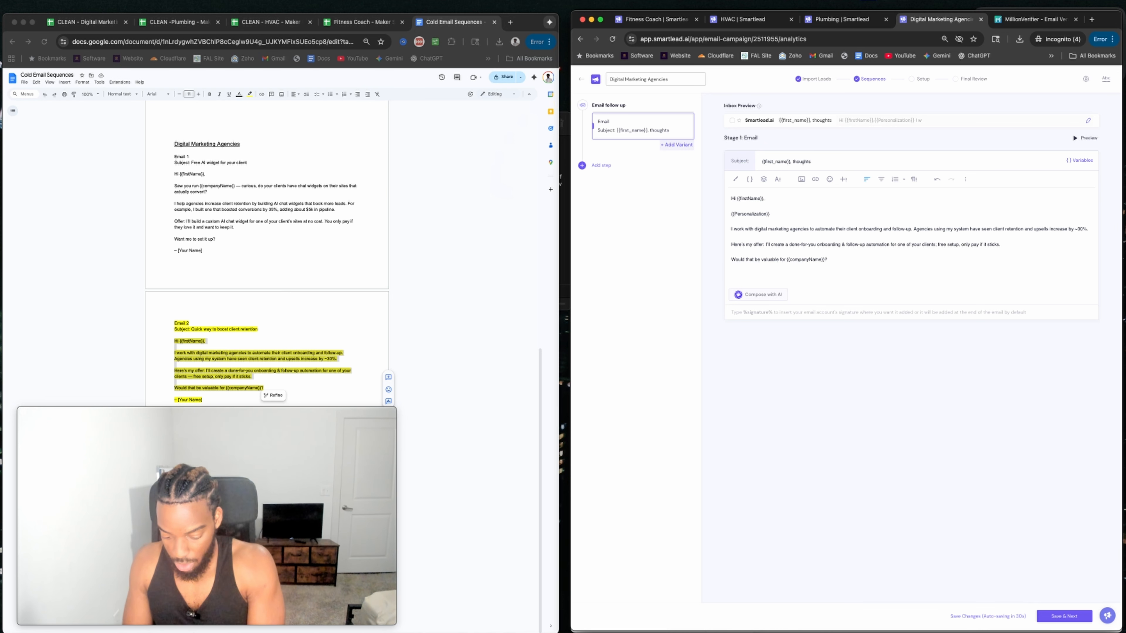
type("%signature%")
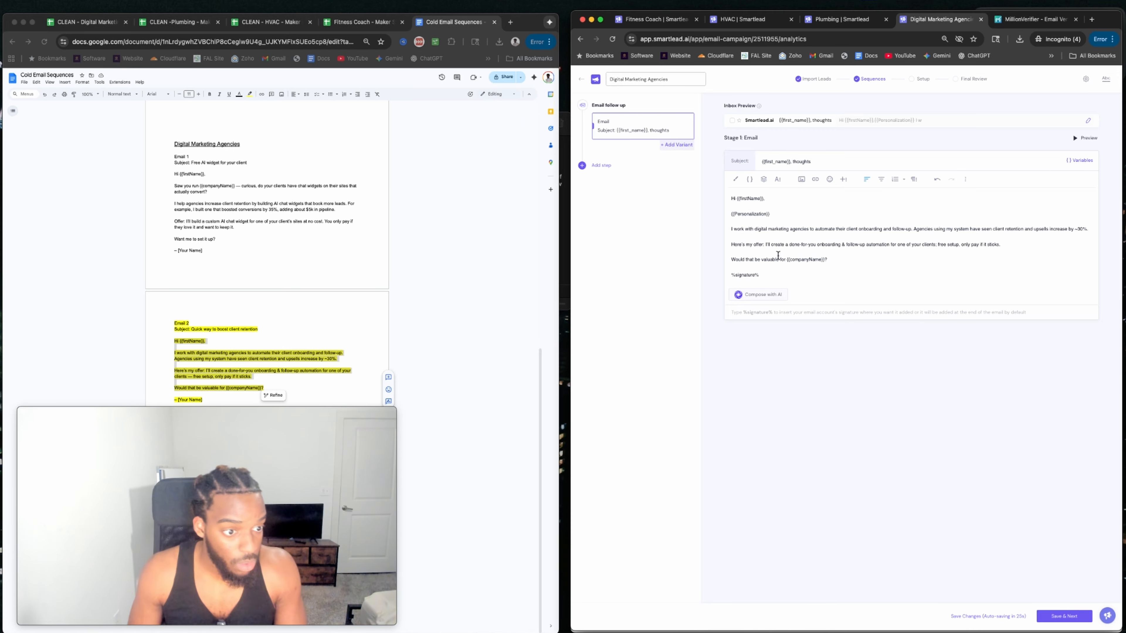
Add a follow-up email step, paste the check-in body into it, and save.
left_click(601, 165)
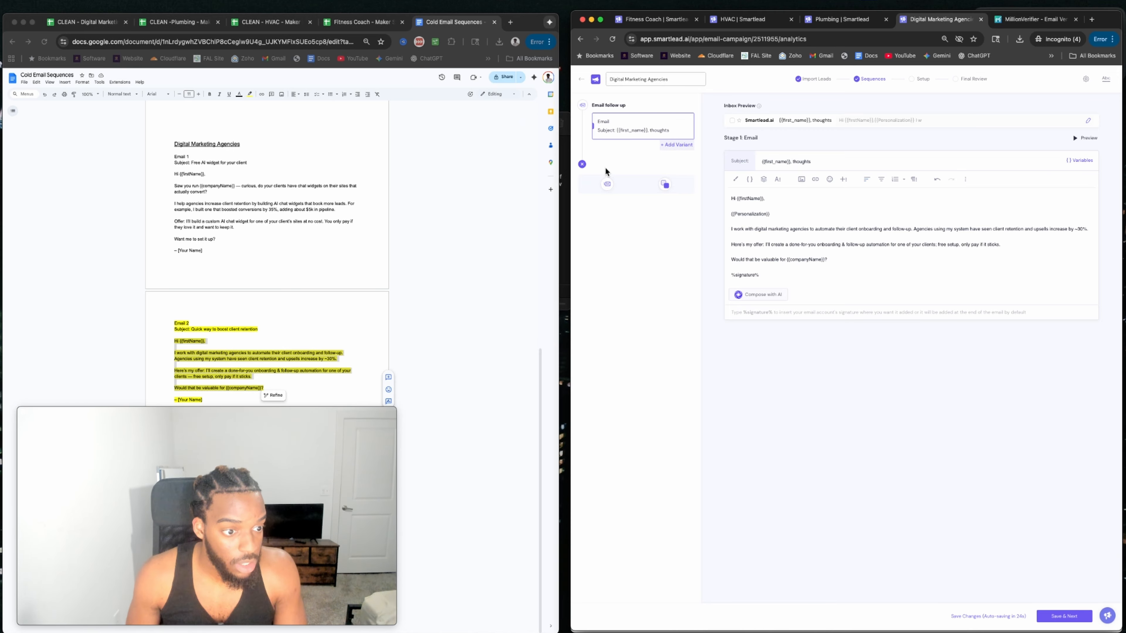
left_click(607, 194)
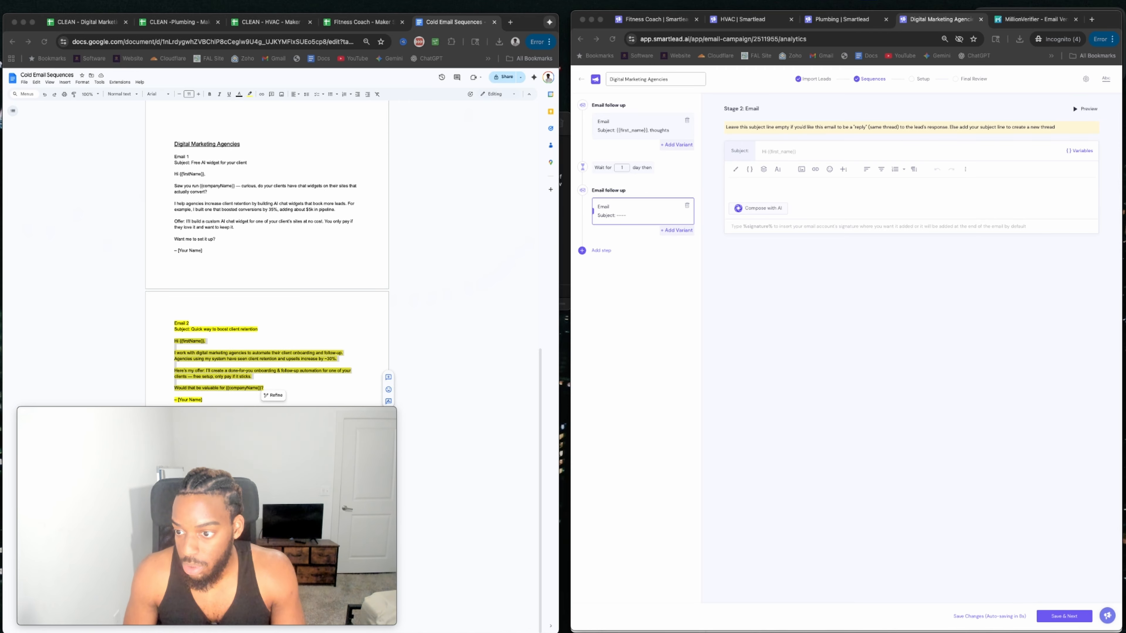
left_click(750, 186)
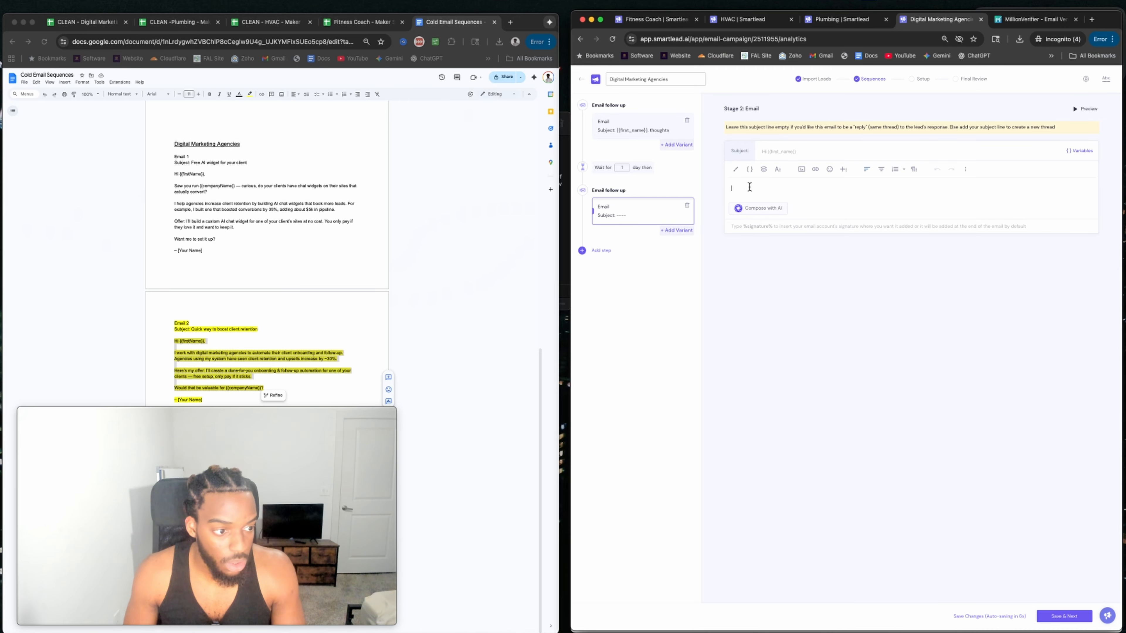
type("Hi {{first_name}}, just checking in again. Would there be interest in this?  TLDR: - Know this is a long shot, but I'd love to work with you - Think I can add a fair amount of value (see previous email)  If this isn't the right fit, no hard feelings, just wanted to put it out there. Let me know.  %signature%")
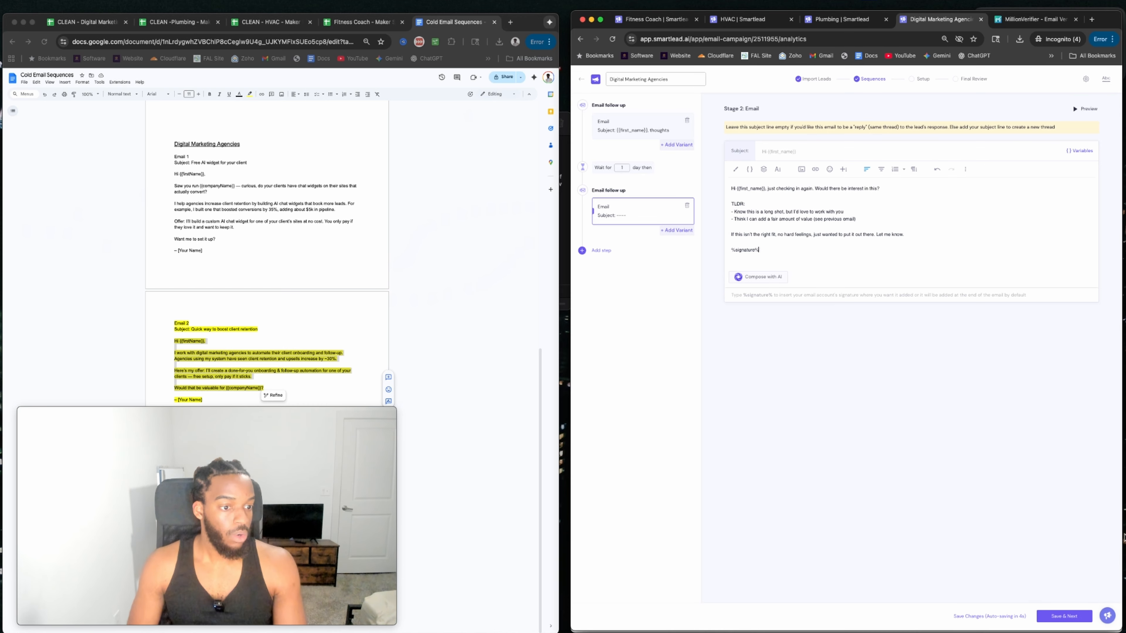
left_click(1064, 616)
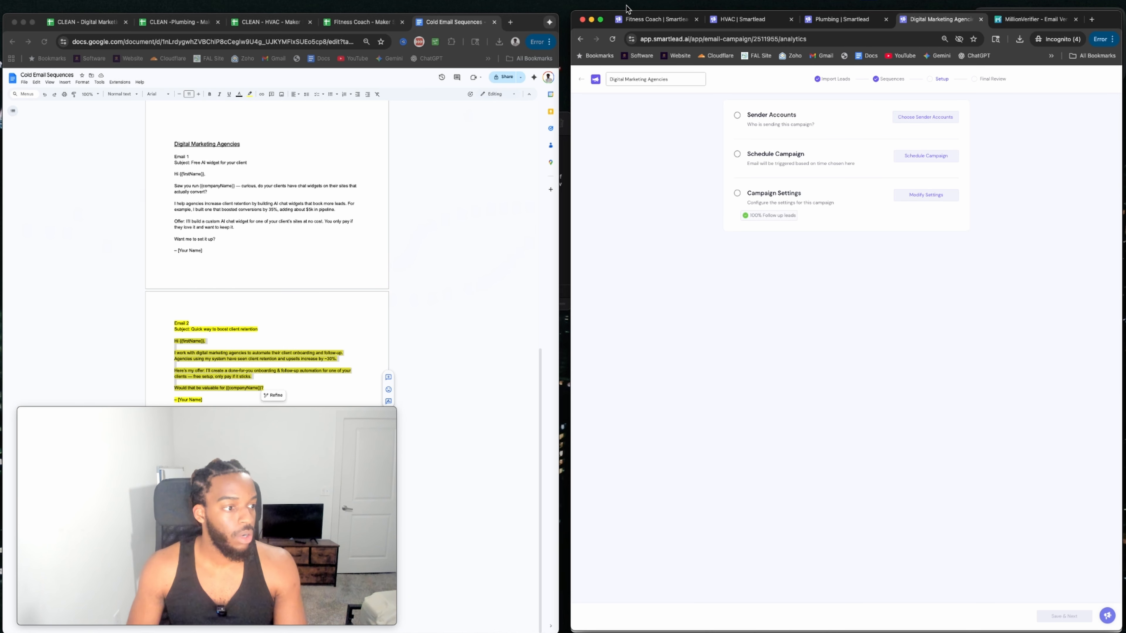
Tick all four email accounts as senders for Fitness Coach and save them.
left_click(652, 19)
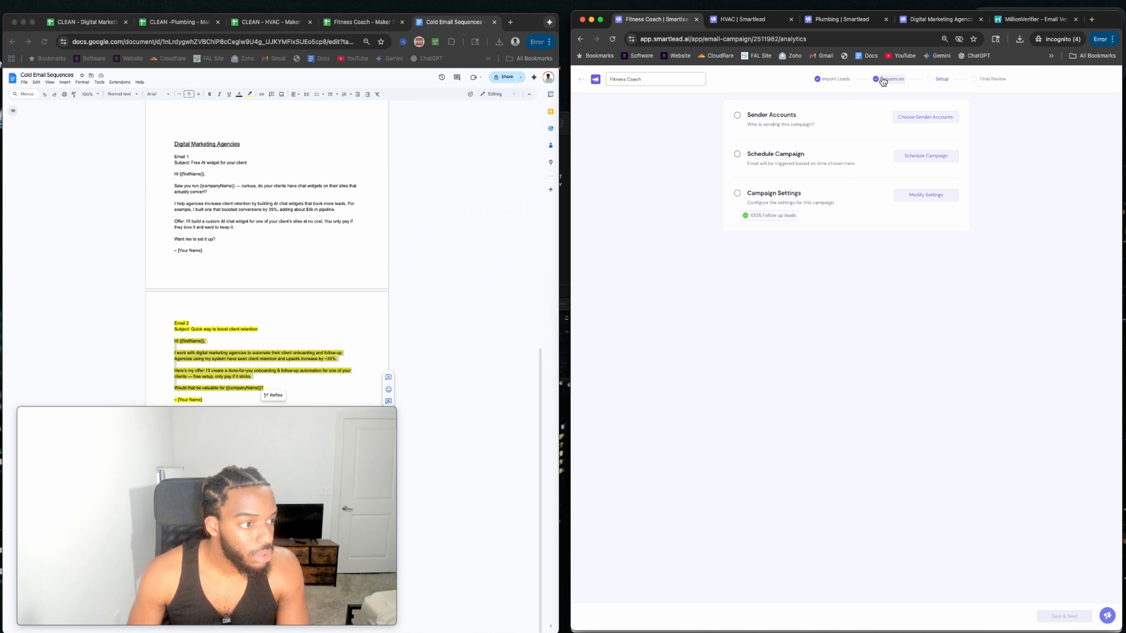
left_click(929, 118)
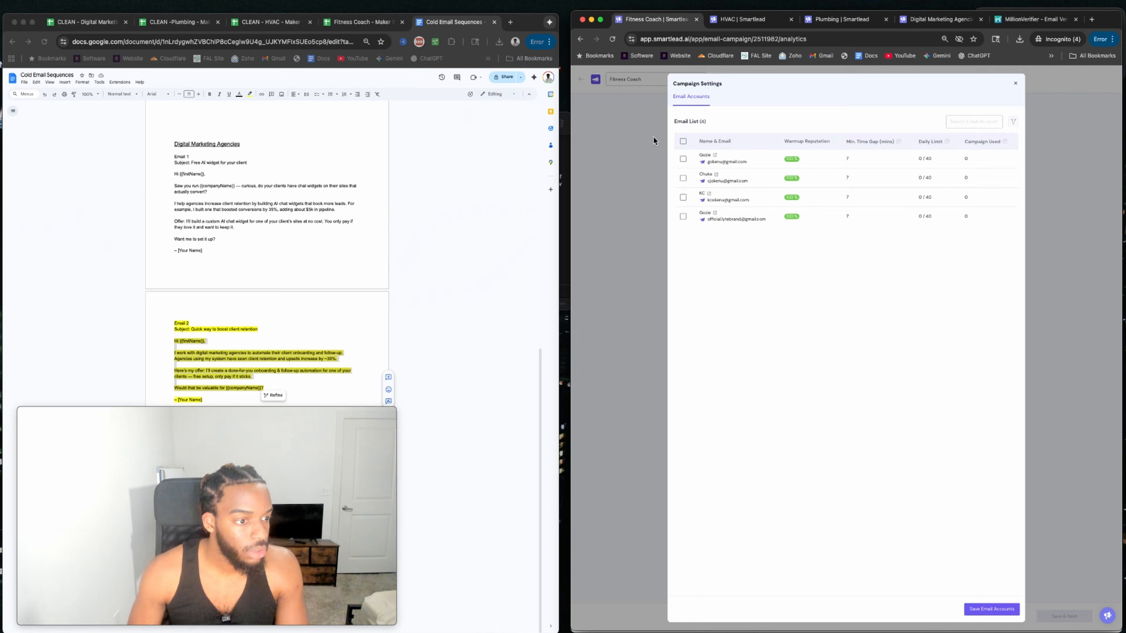
left_click(683, 159)
left_click(683, 177)
left_click(683, 197)
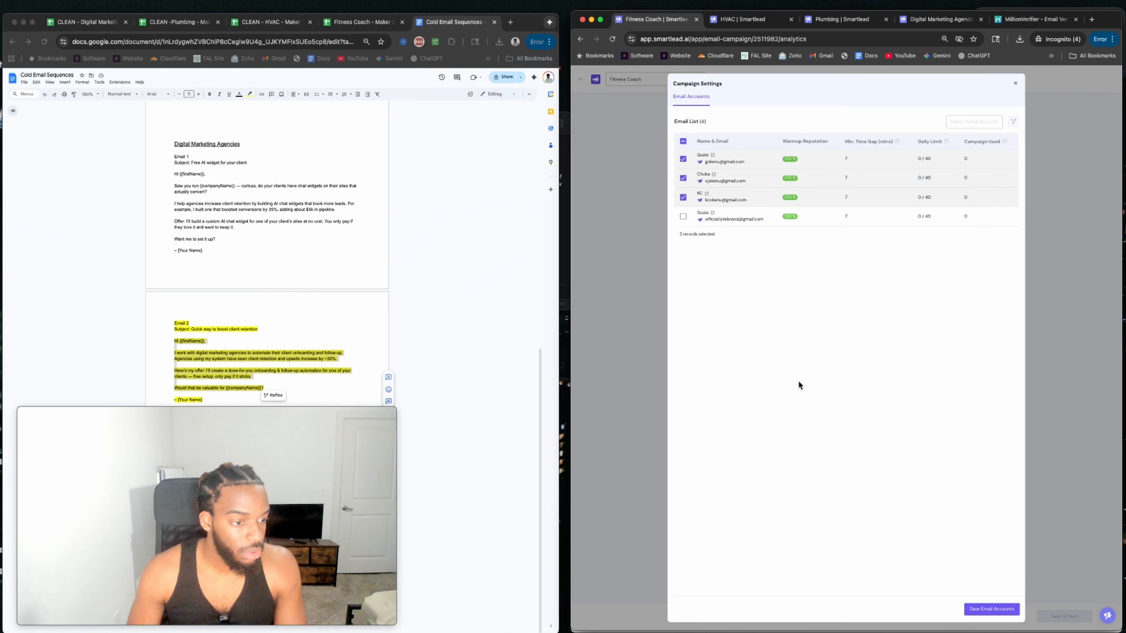
left_click(684, 217)
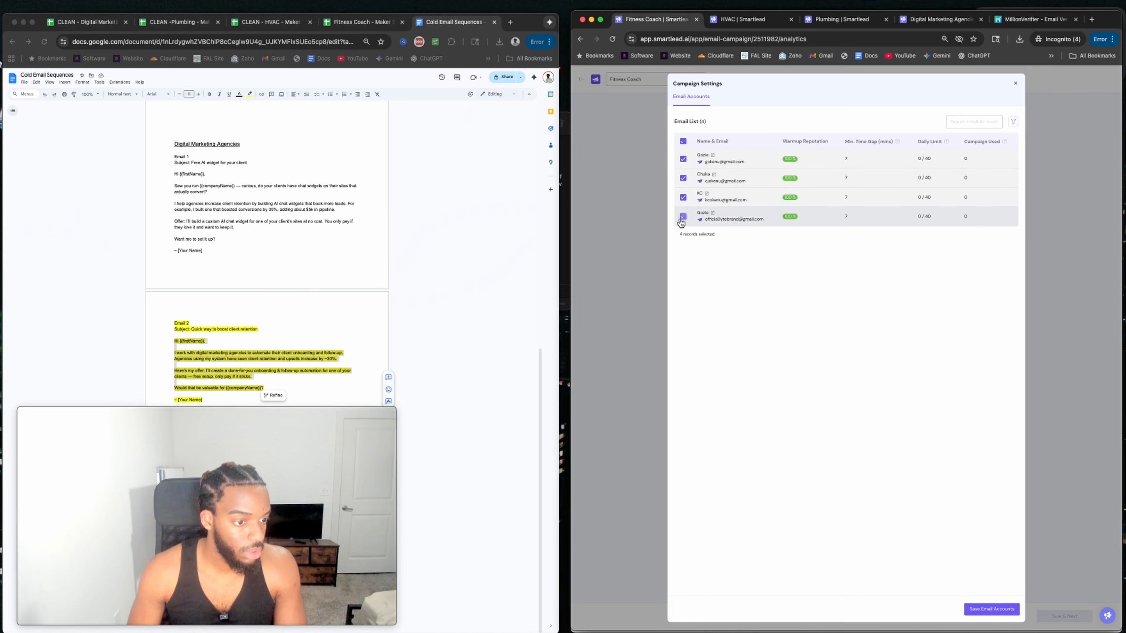
left_click(980, 610)
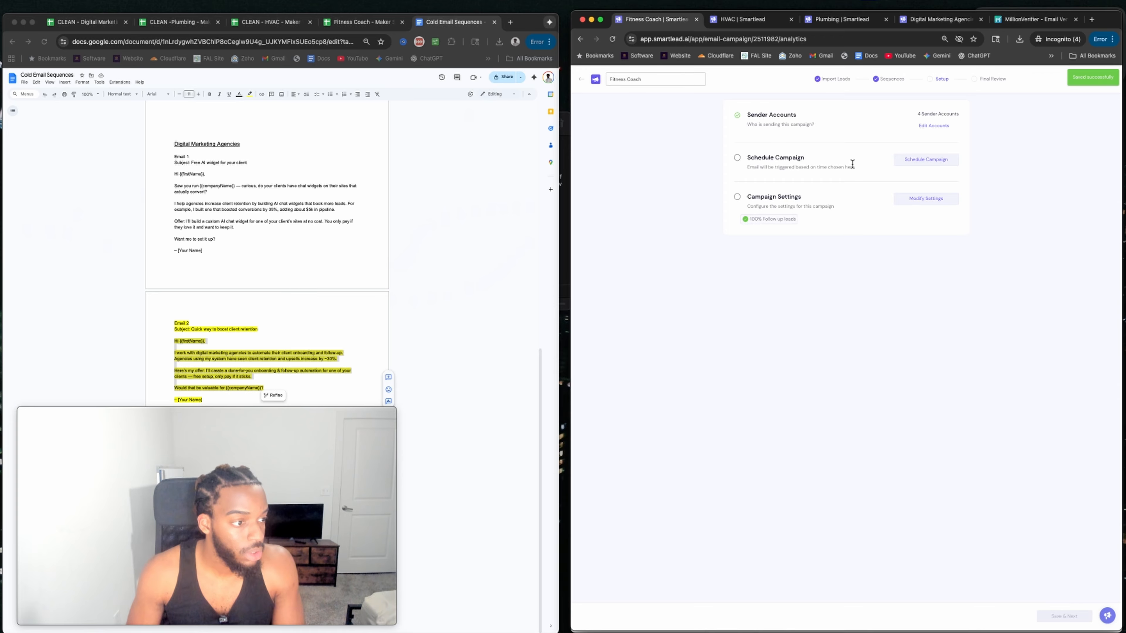
Set Fitness Coach sending from 07:00 to 19:00, every 5 minutes, with 10000 new leads daily.
left_click(916, 166)
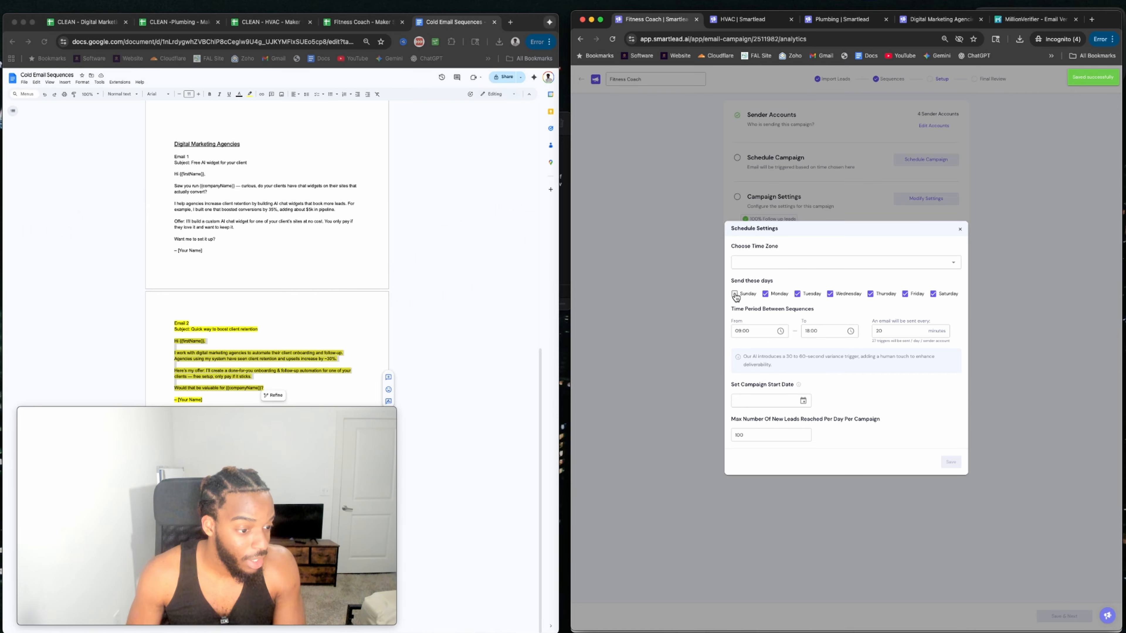
left_click(780, 331)
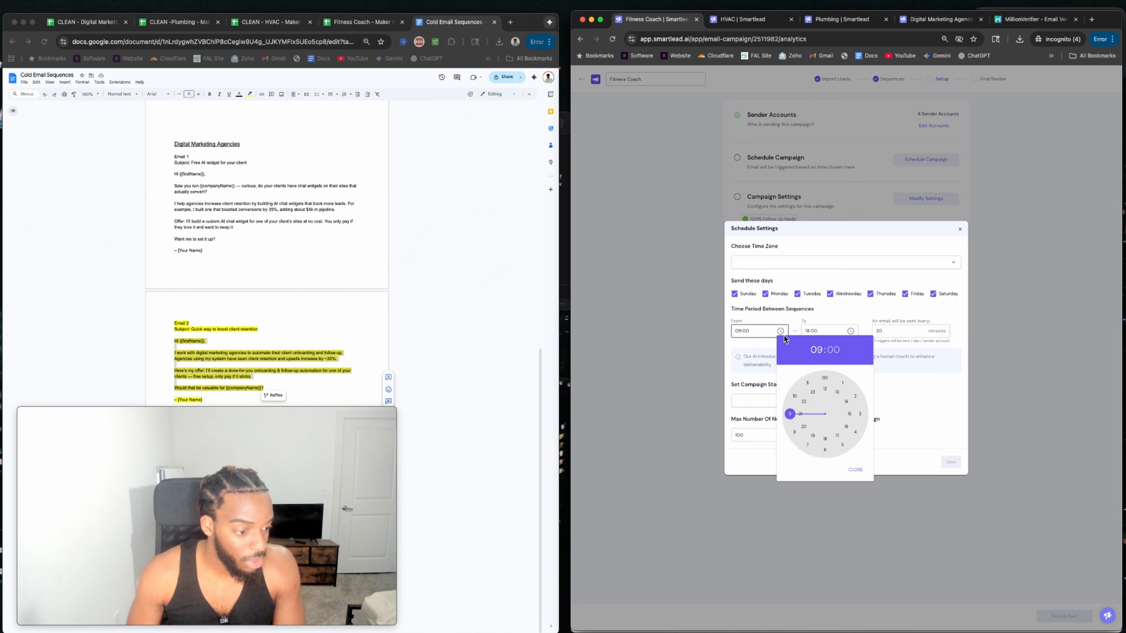
left_click(806, 447)
left_click(757, 314)
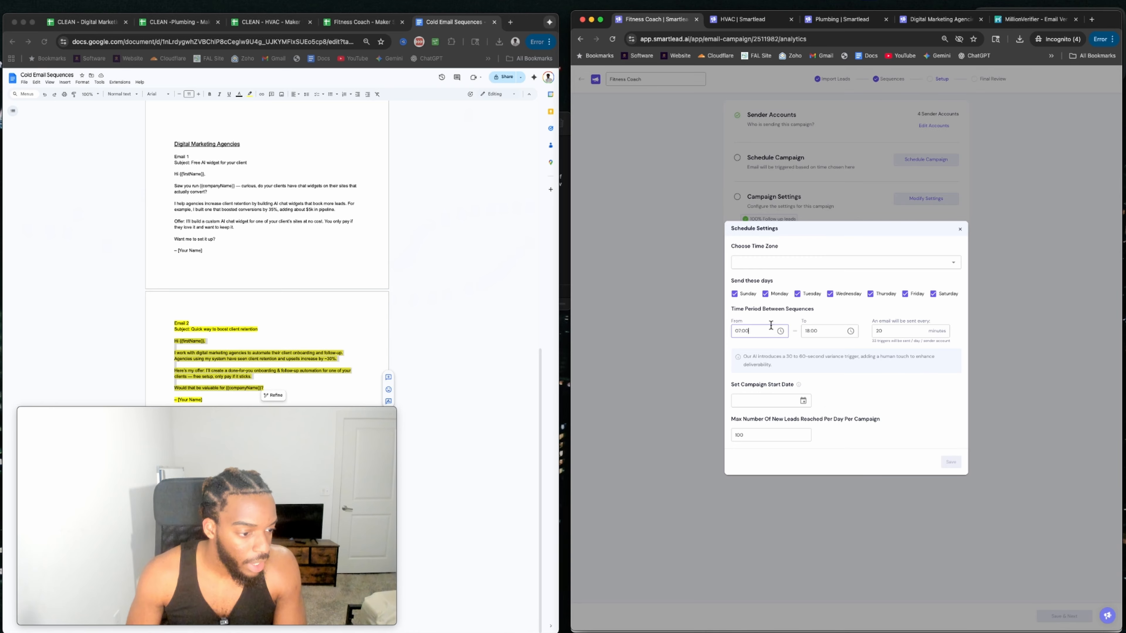
left_click(812, 334)
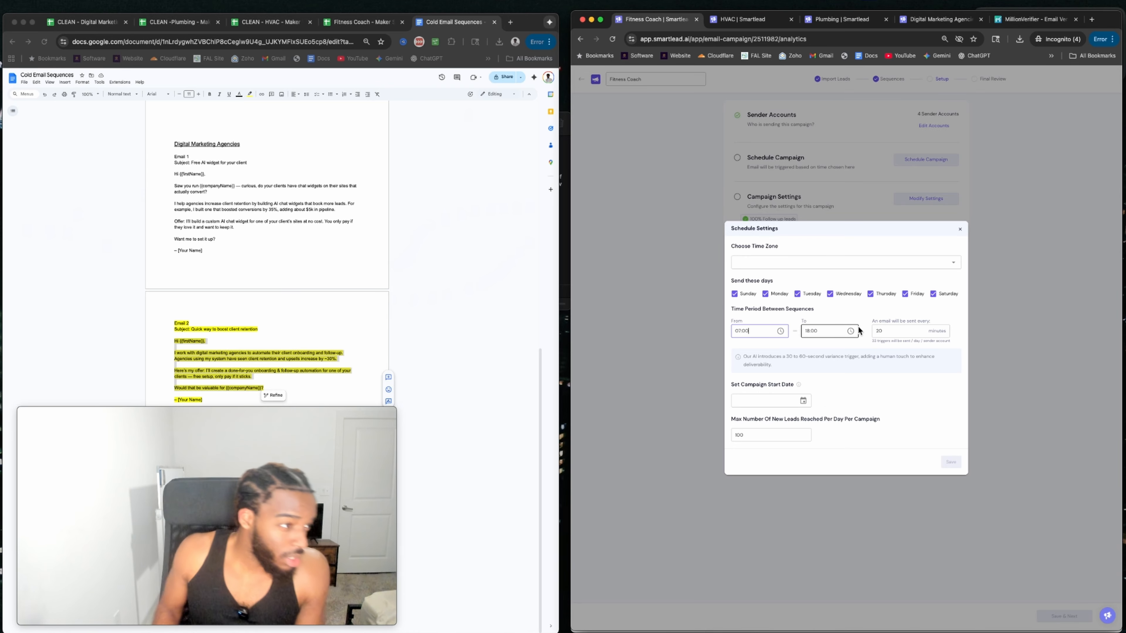
left_click(850, 333)
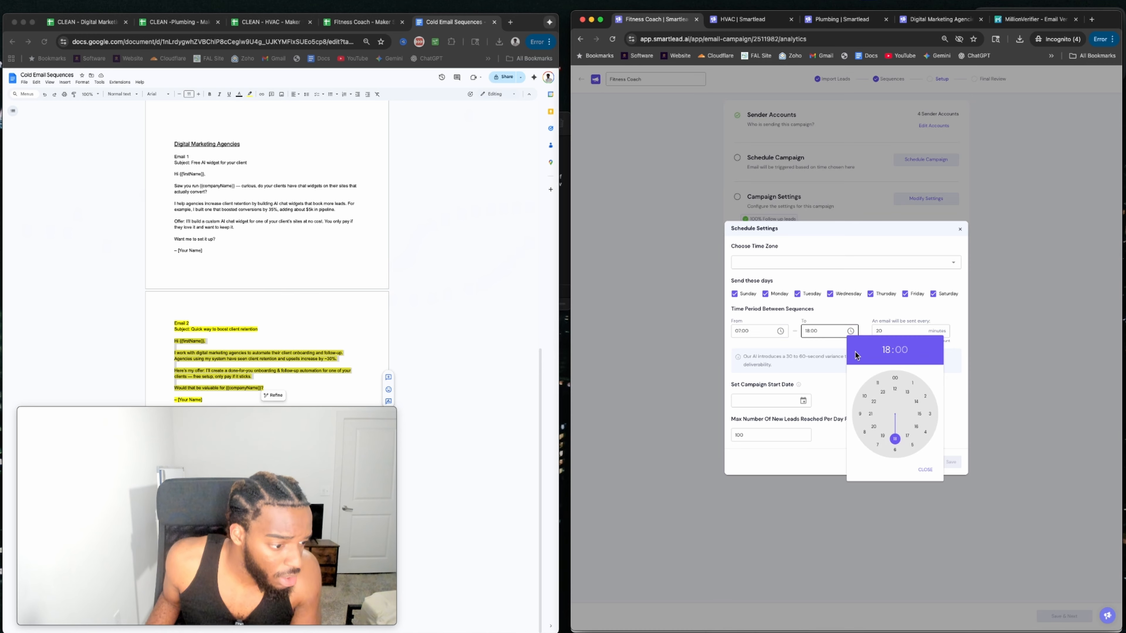
left_click(882, 436)
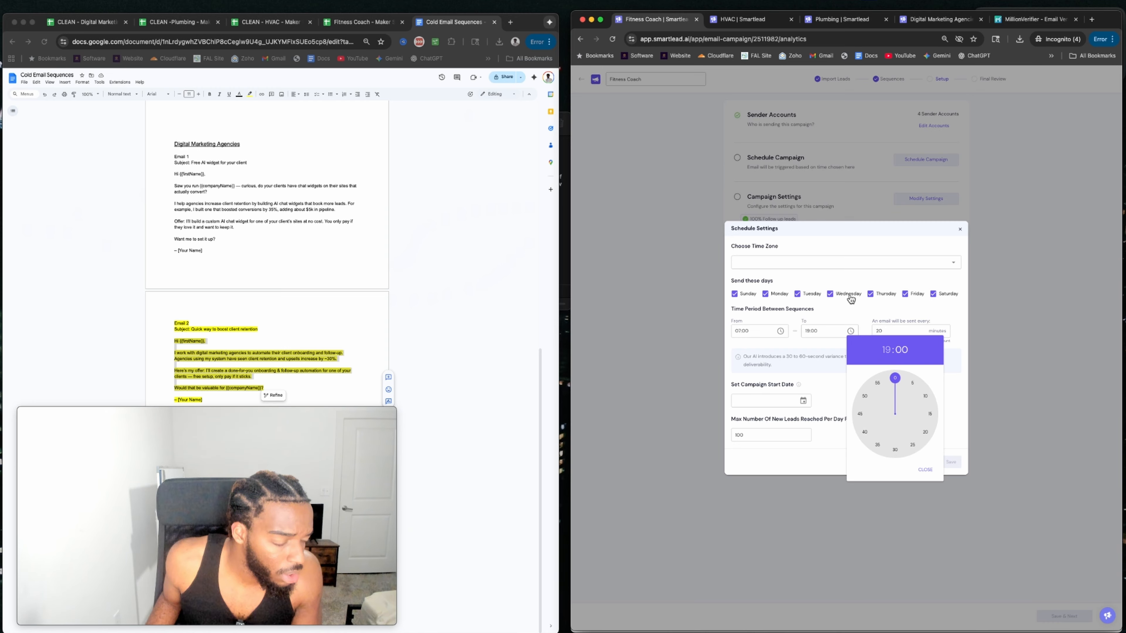
left_click(861, 310)
left_click(905, 330)
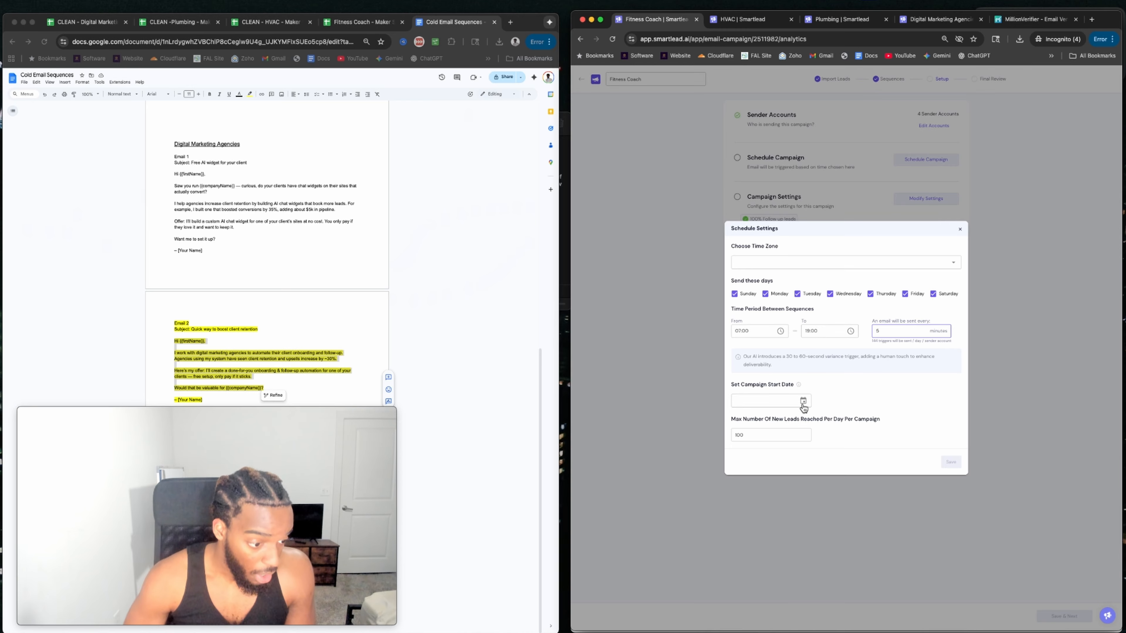
left_click(768, 434)
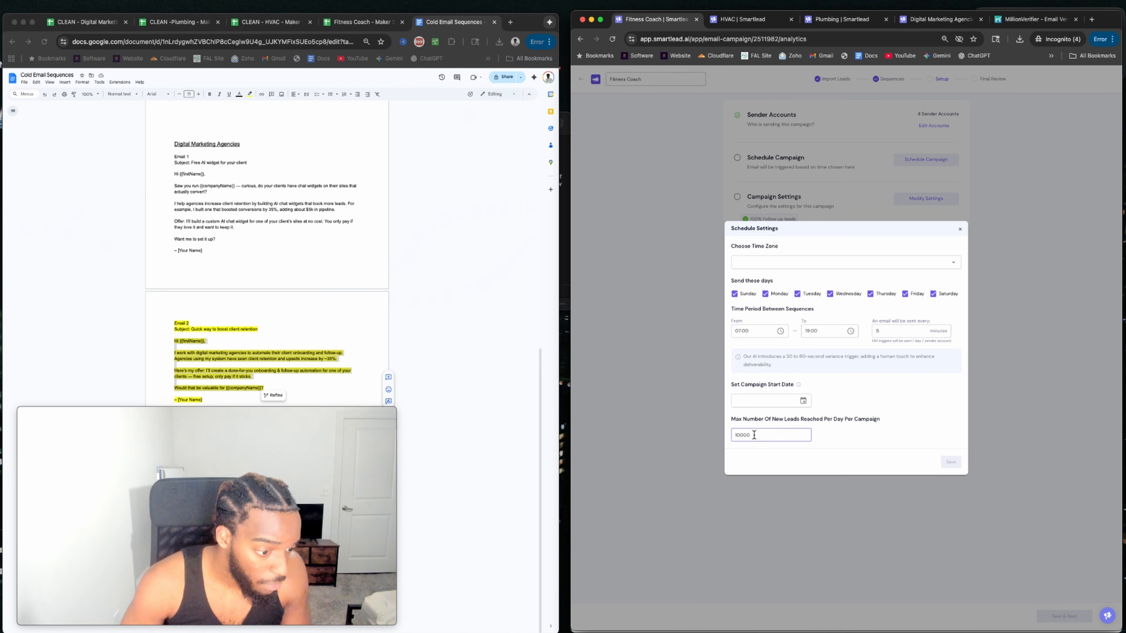
Set the start date to Sep 27, 2025 and the time zone to America/Chicago.
left_click(797, 406)
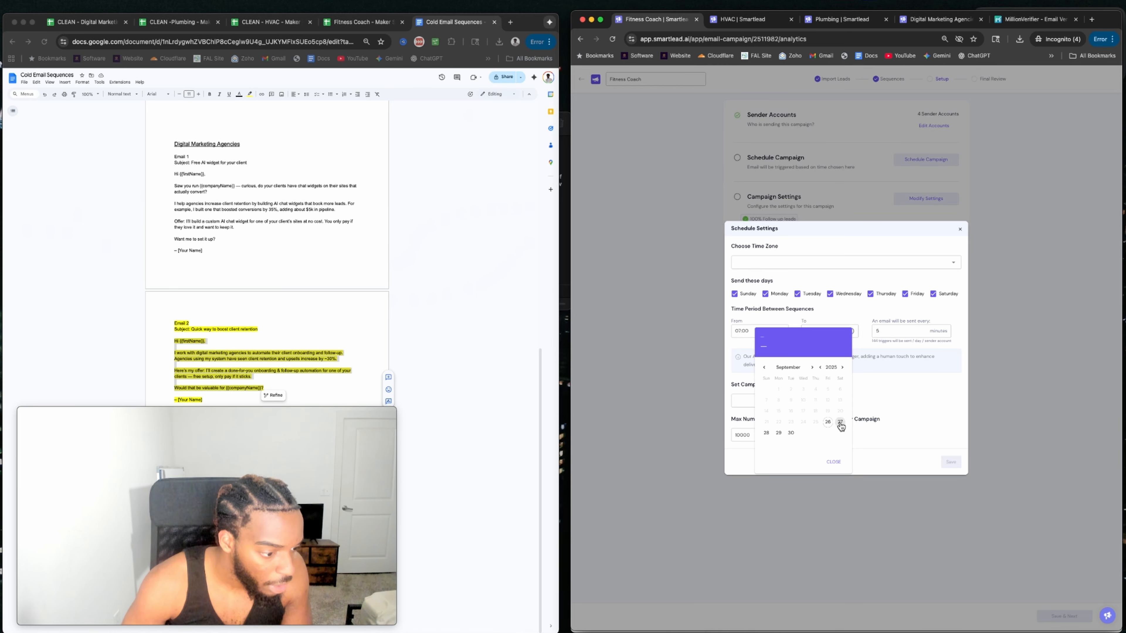
left_click(841, 423)
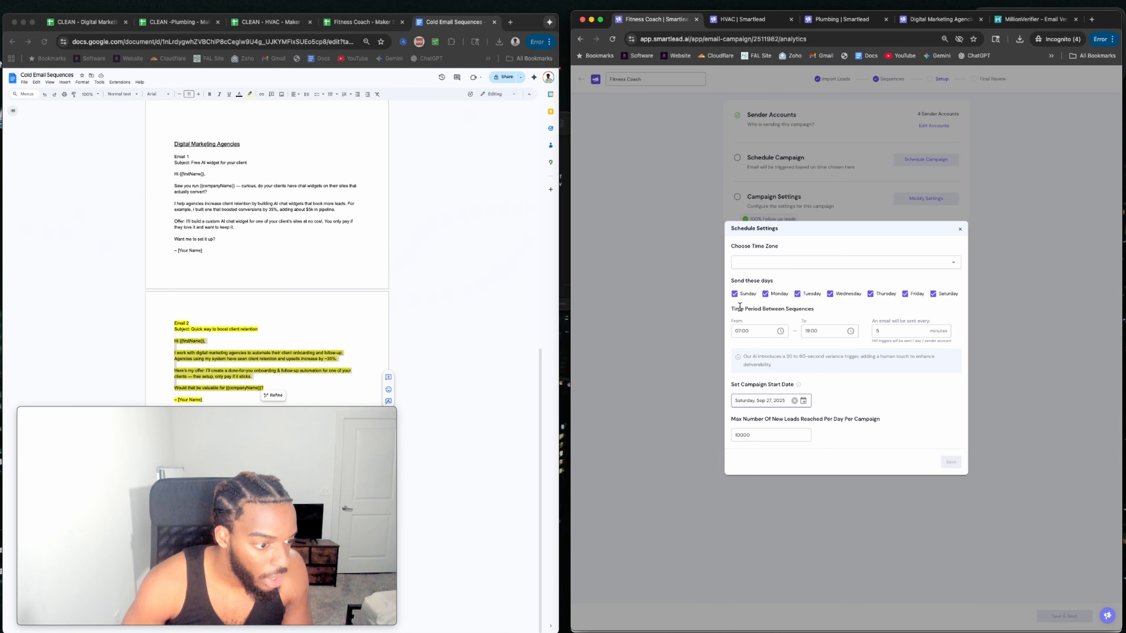
left_click(790, 262)
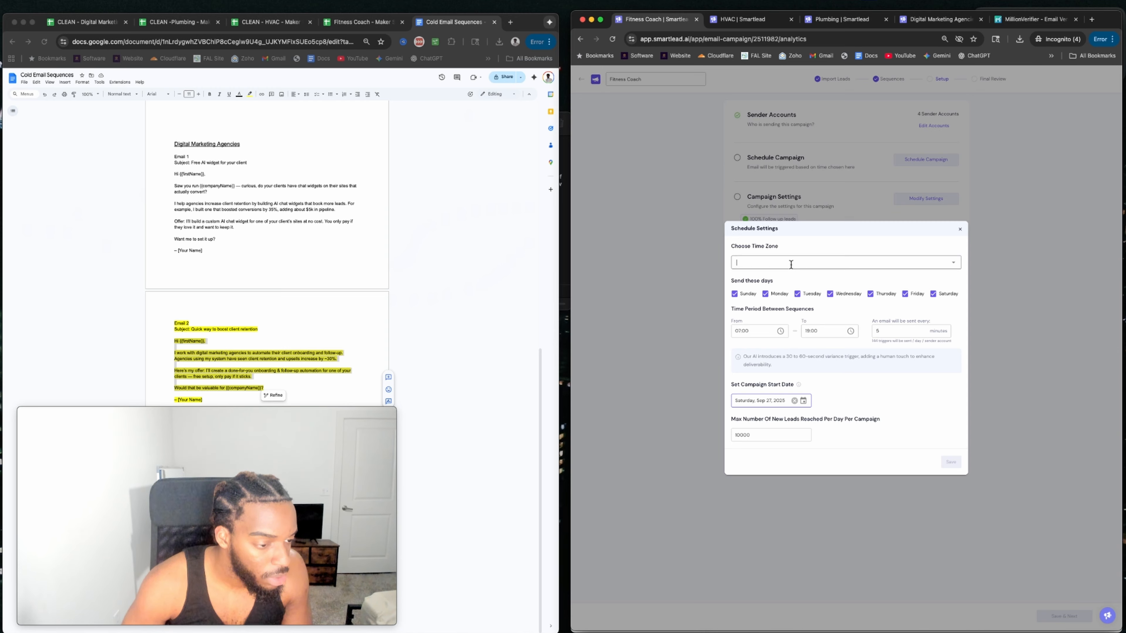
type("contr")
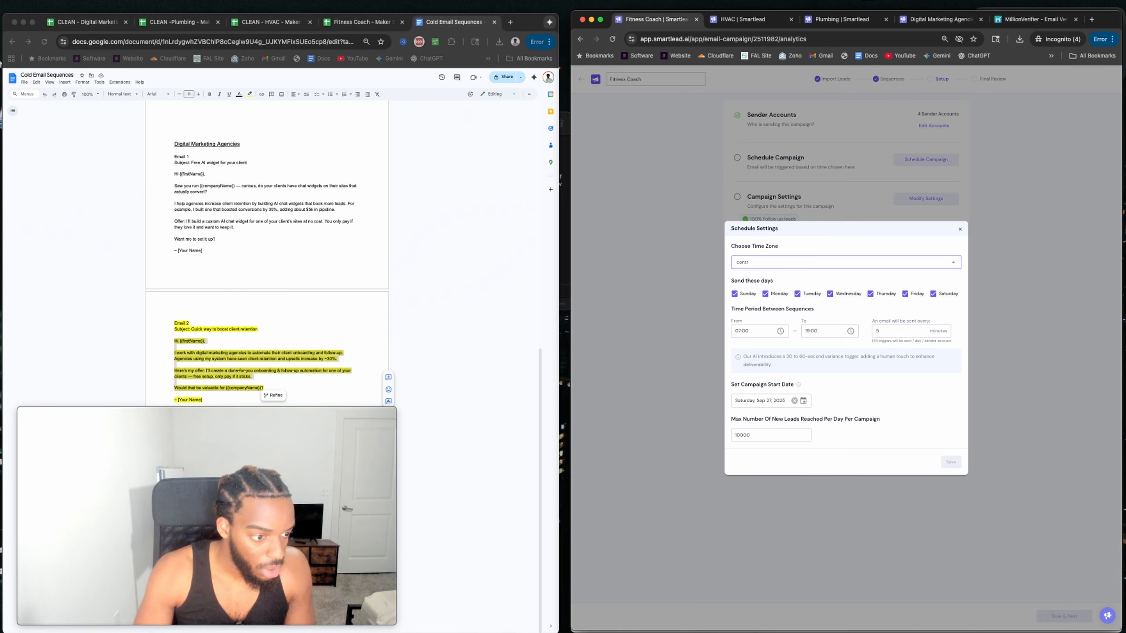
left_click(762, 256)
type("chica")
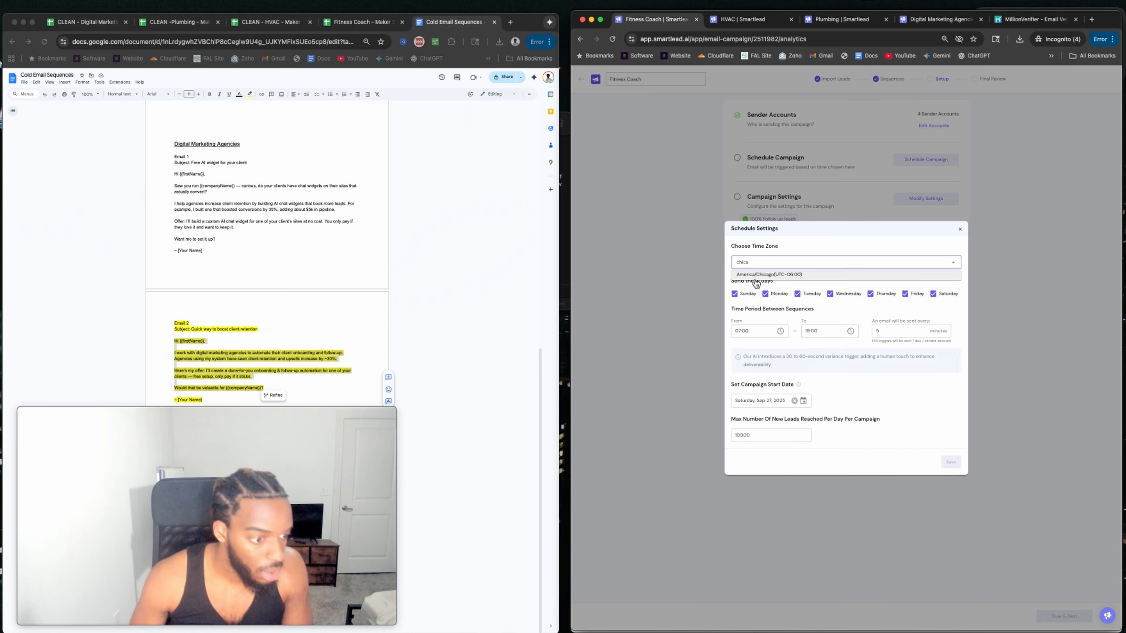
left_click(771, 274)
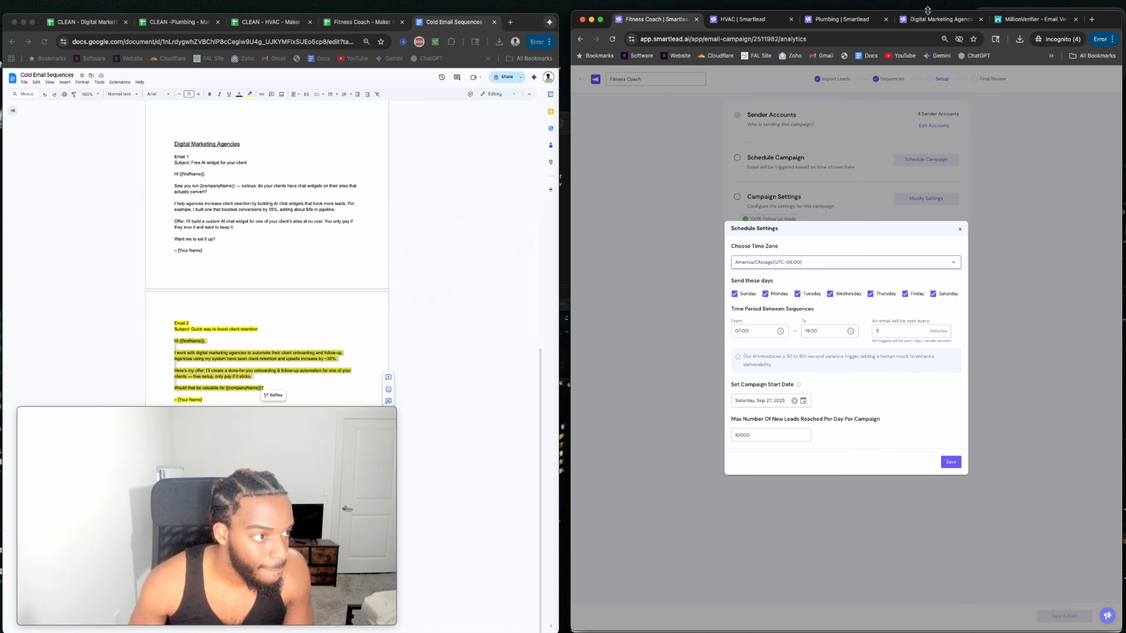
left_click_drag(641, 20, 86, 30)
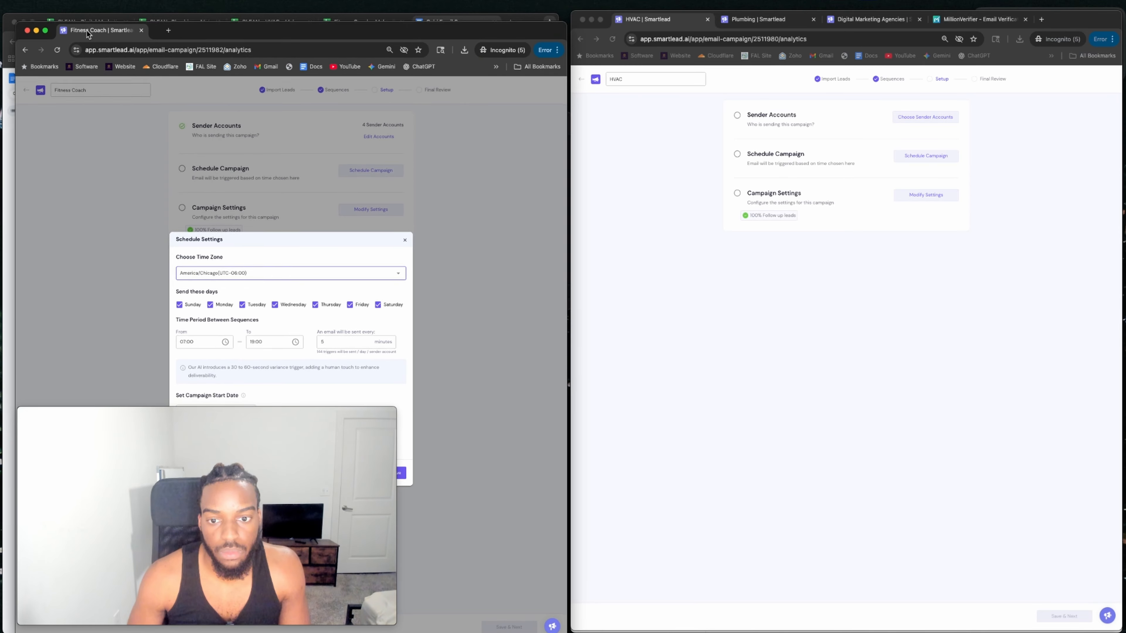
Tick and save the HVAC sender accounts, then bring up its Schedule Settings.
left_click(934, 116)
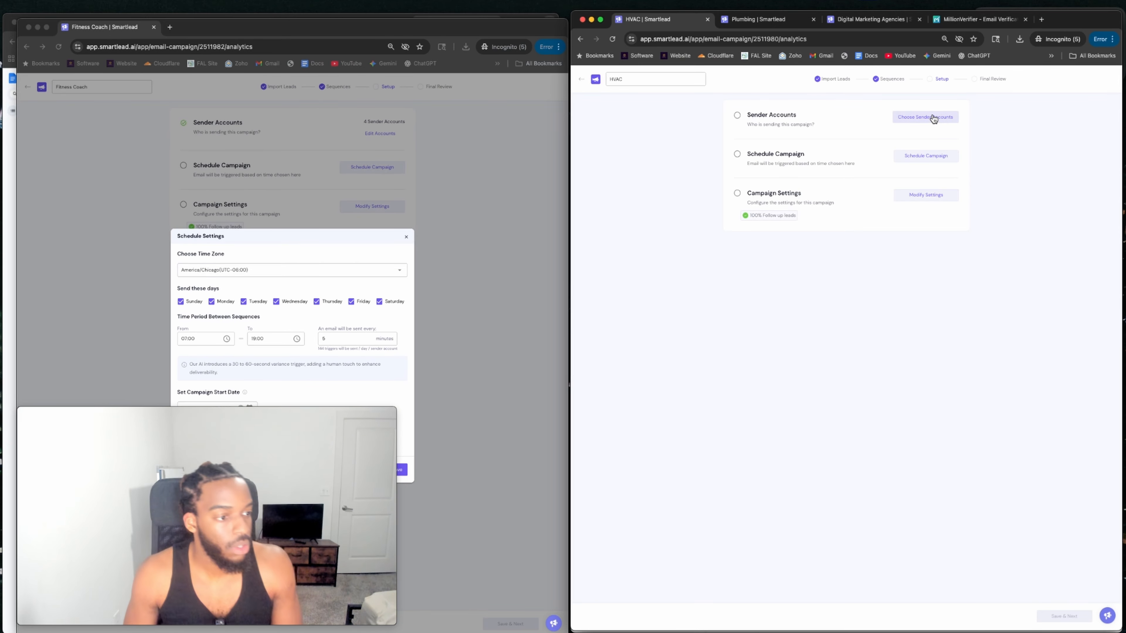
left_click(683, 159)
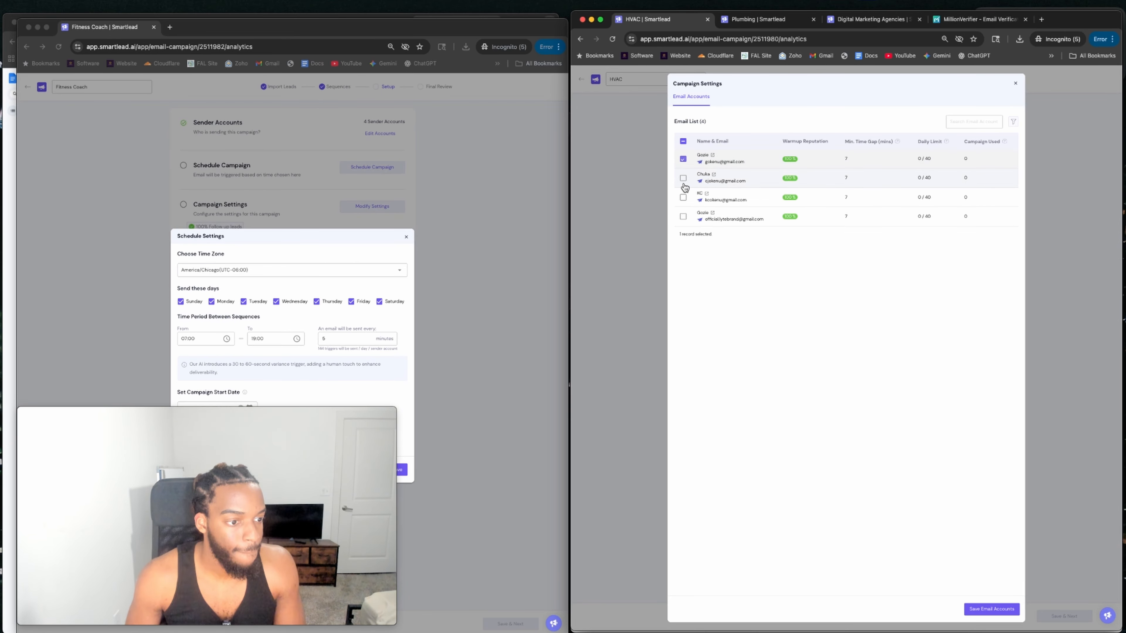
left_click(683, 178)
left_click(683, 197)
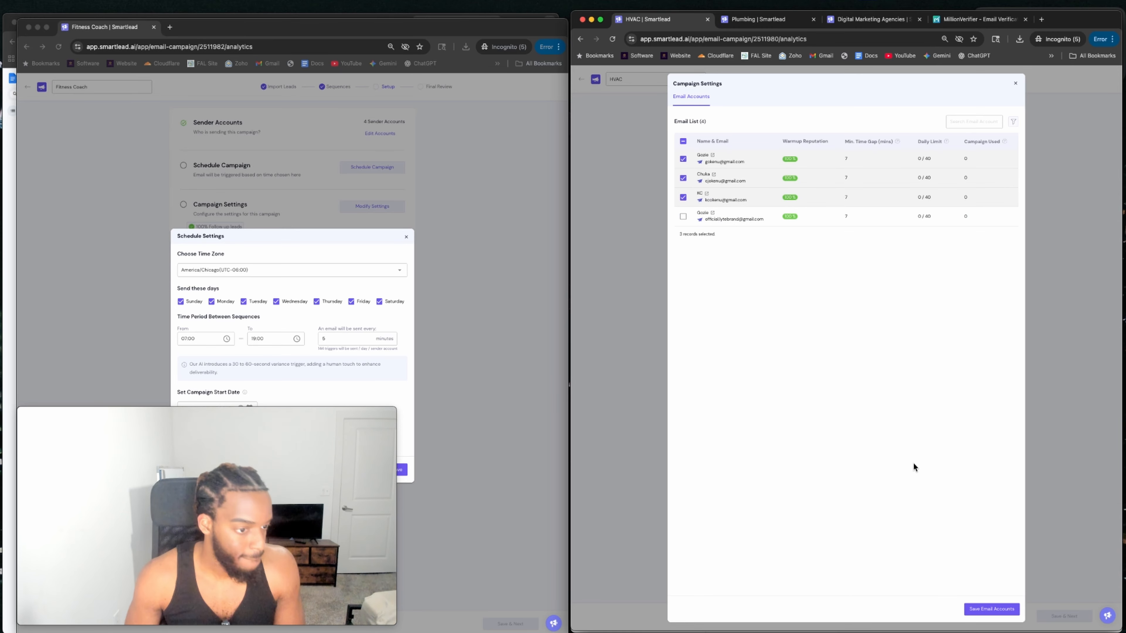
left_click(1010, 608)
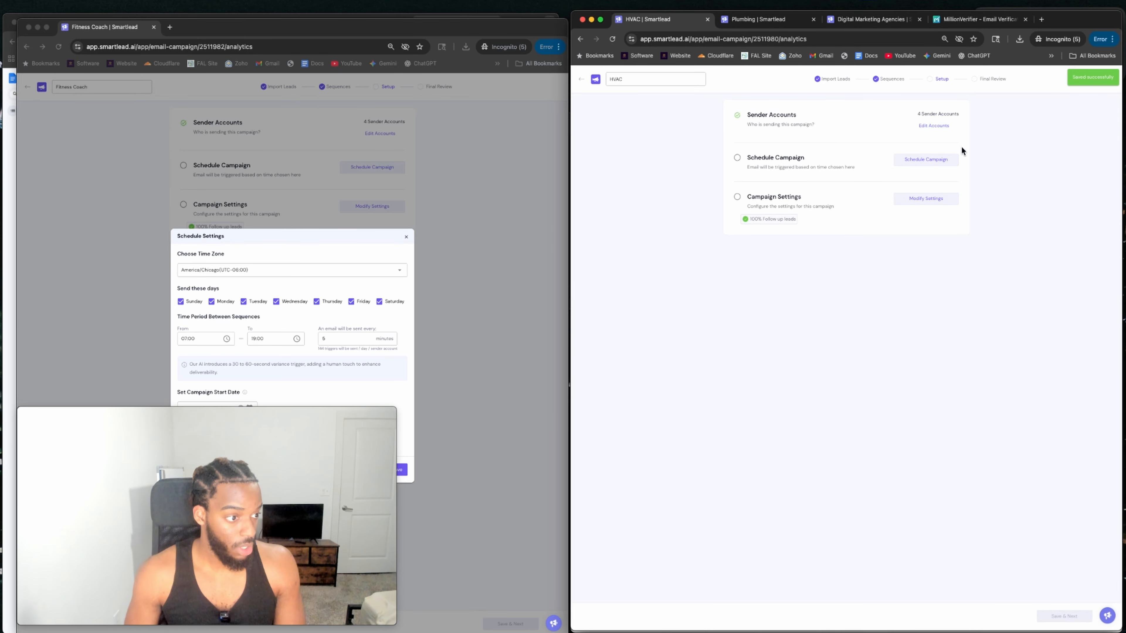
left_click(925, 162)
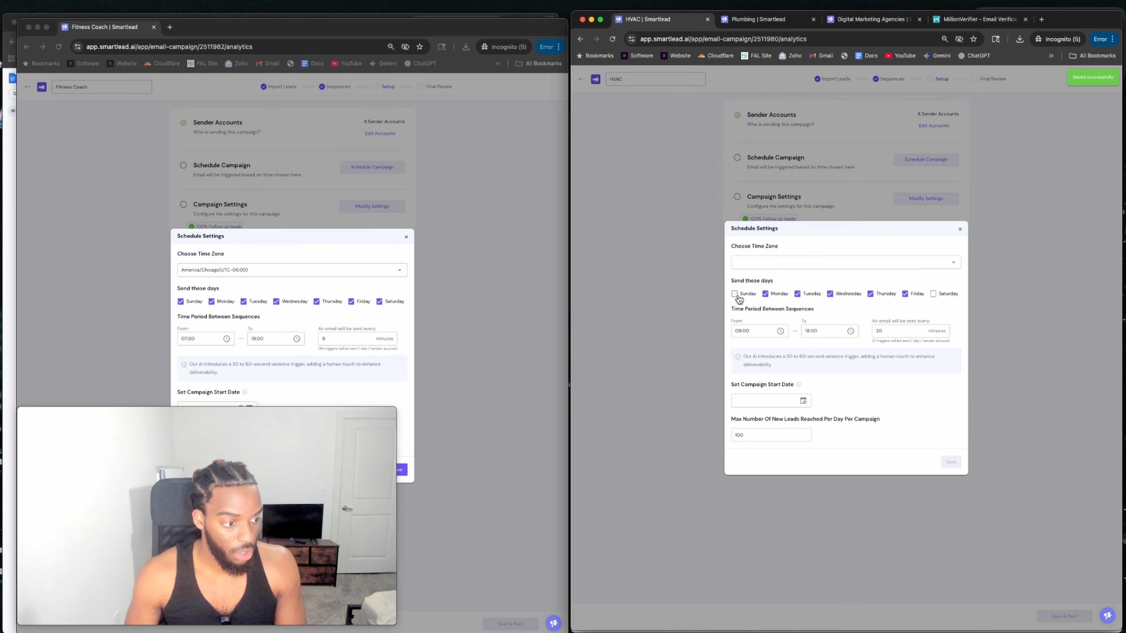
Set HVAC to America/Chicago time, sending 07:00 to 19:00 every 5 minutes.
left_click(912, 263)
type("chic")
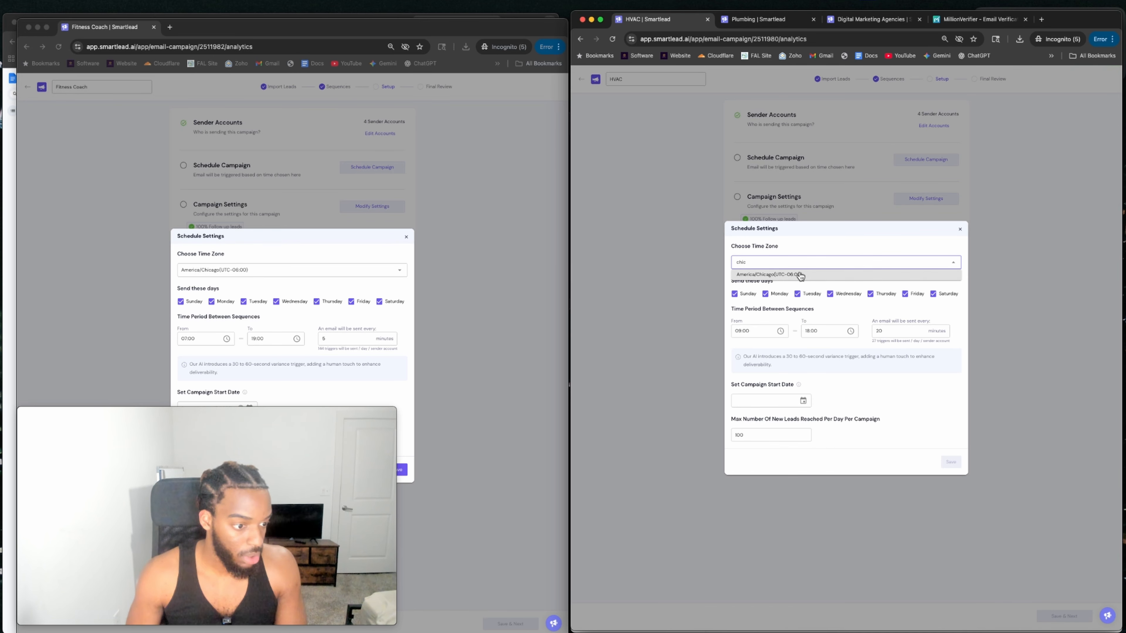
left_click(800, 275)
left_click_drag(746, 345, 772, 336)
left_click(772, 337)
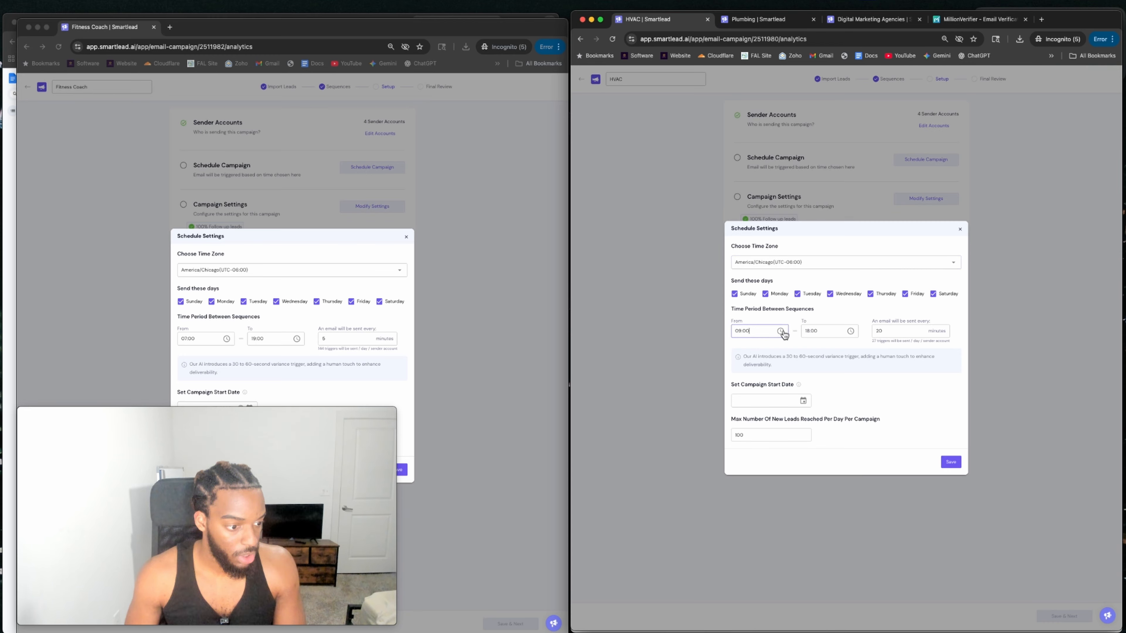
left_click(781, 331)
left_click(807, 437)
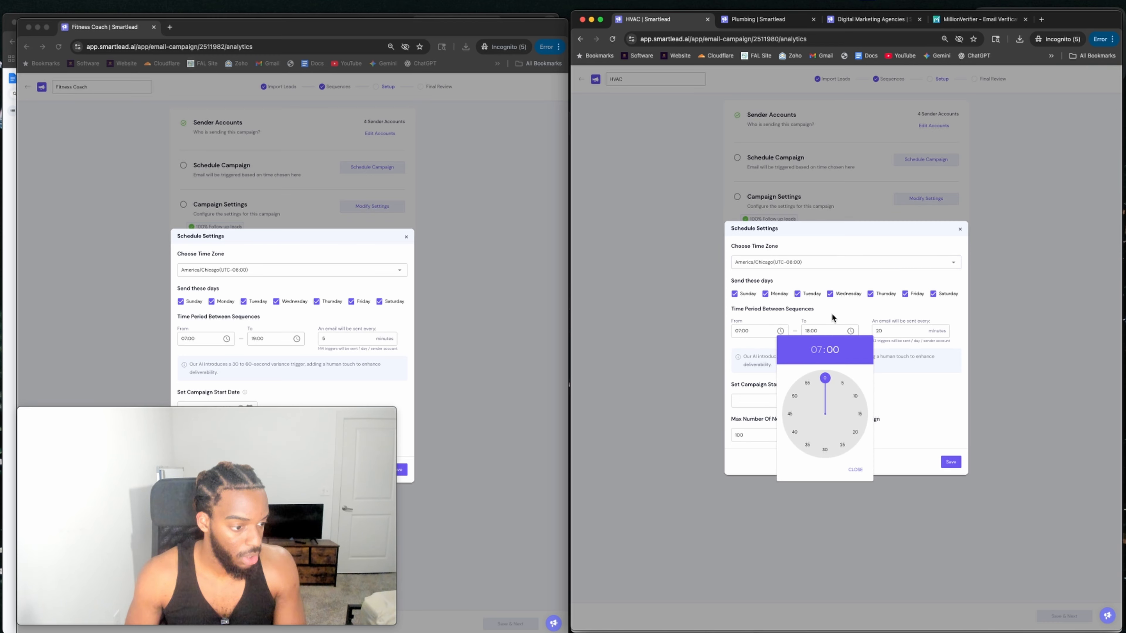
left_click(851, 332)
left_click(850, 333)
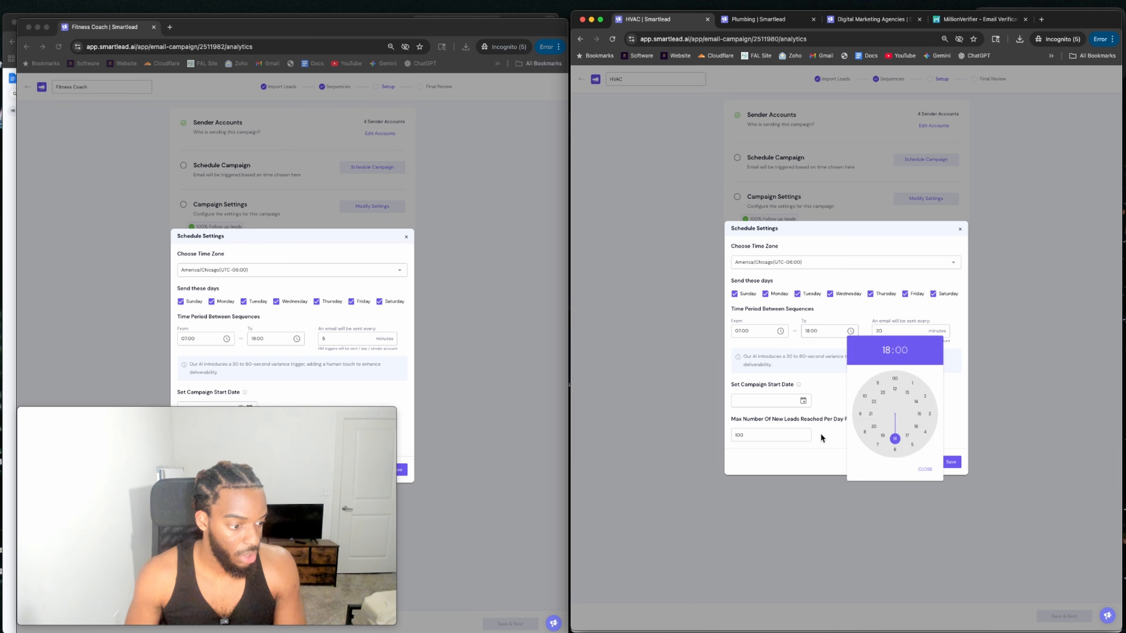
left_click(881, 437)
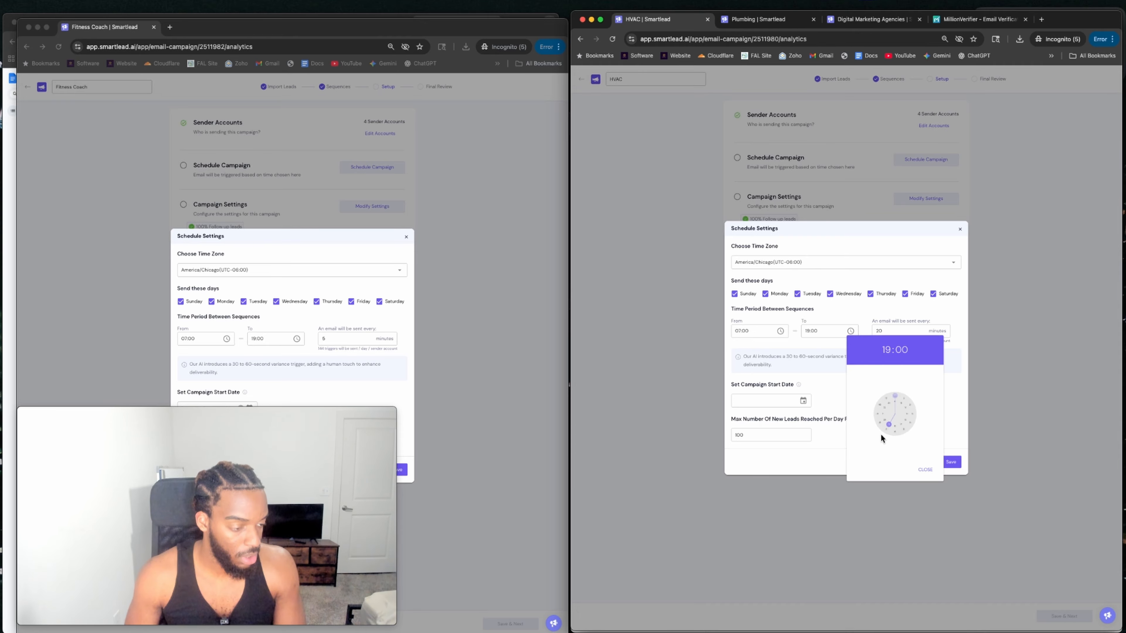
left_click(891, 331)
key("super+a")
type("5")
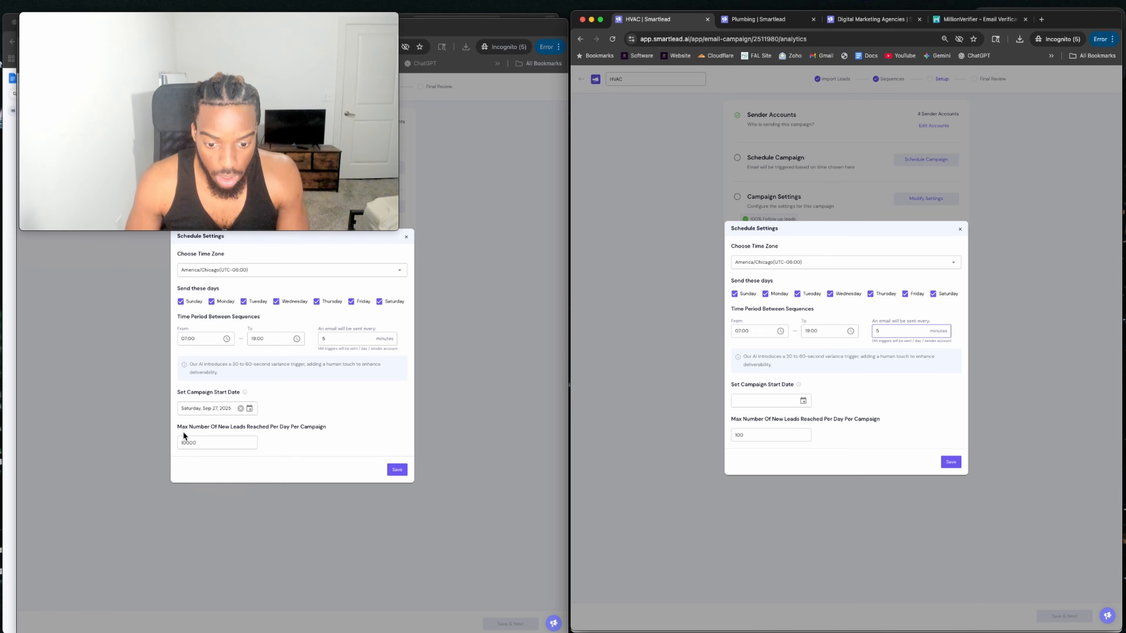
Set the start date to Sep 26, 2025, max 10000 new leads daily, and save the schedule.
left_click(738, 403)
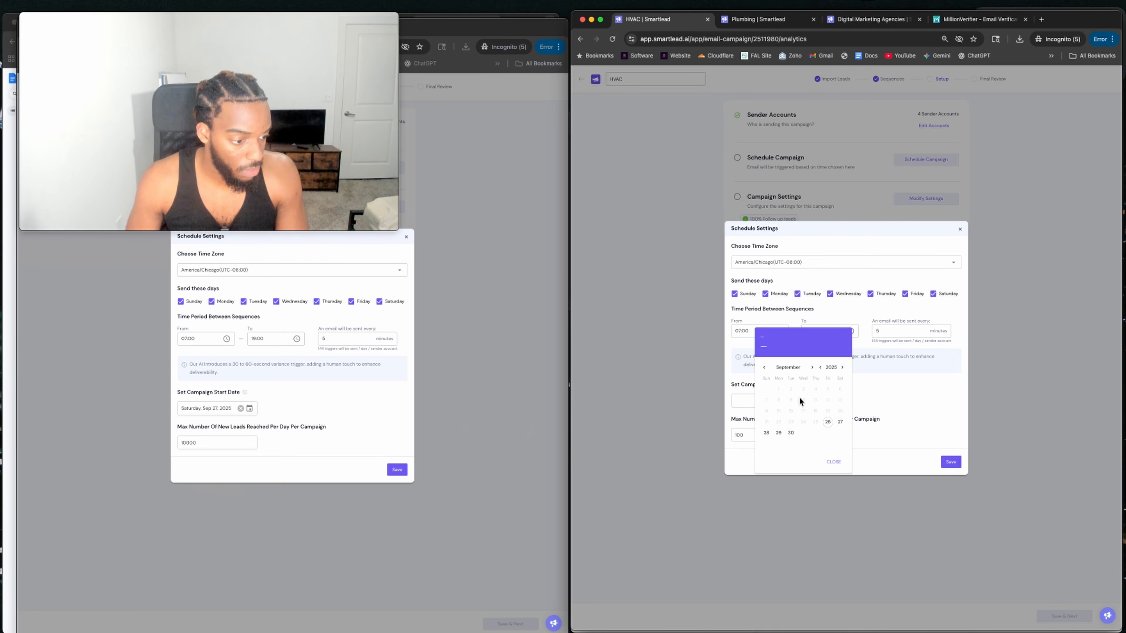
left_click(830, 424)
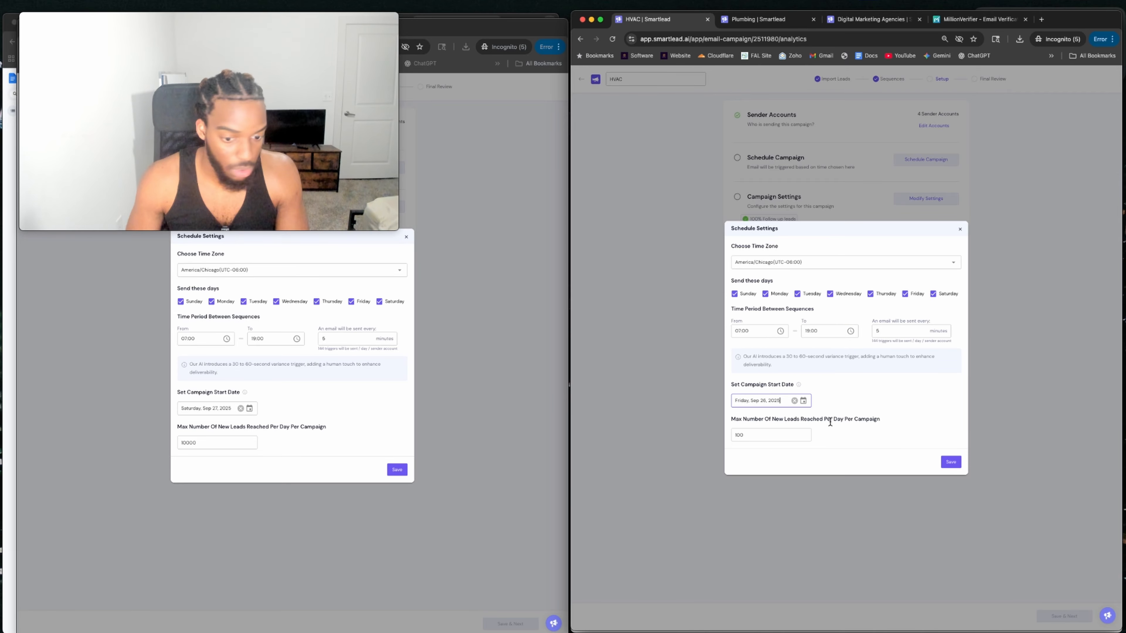
double_click(783, 434)
type("10000")
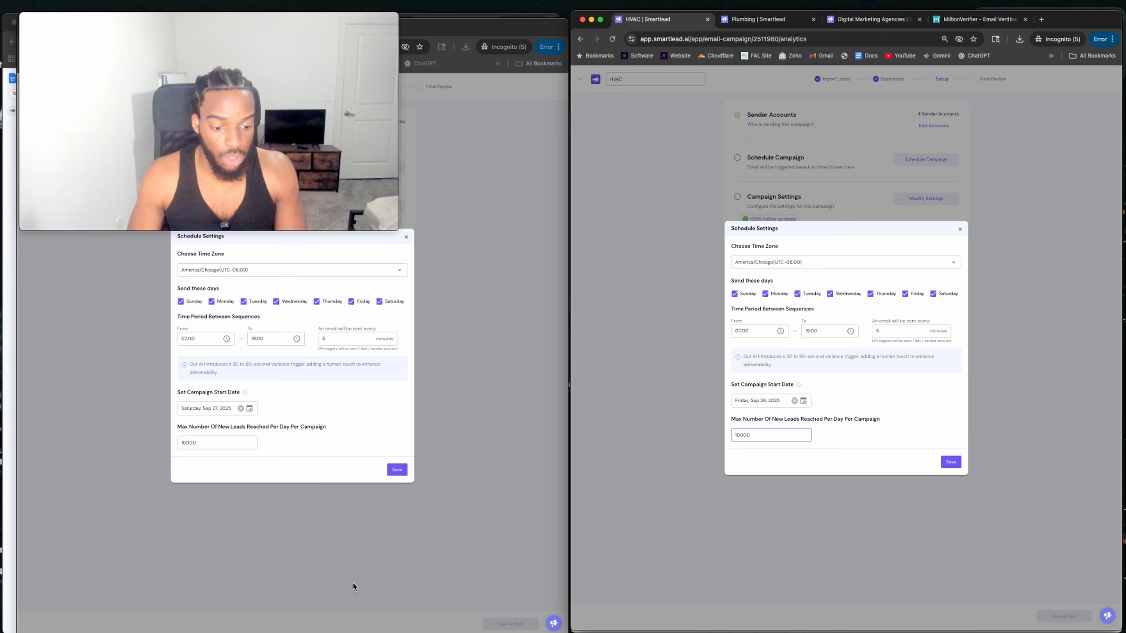
left_click(398, 471)
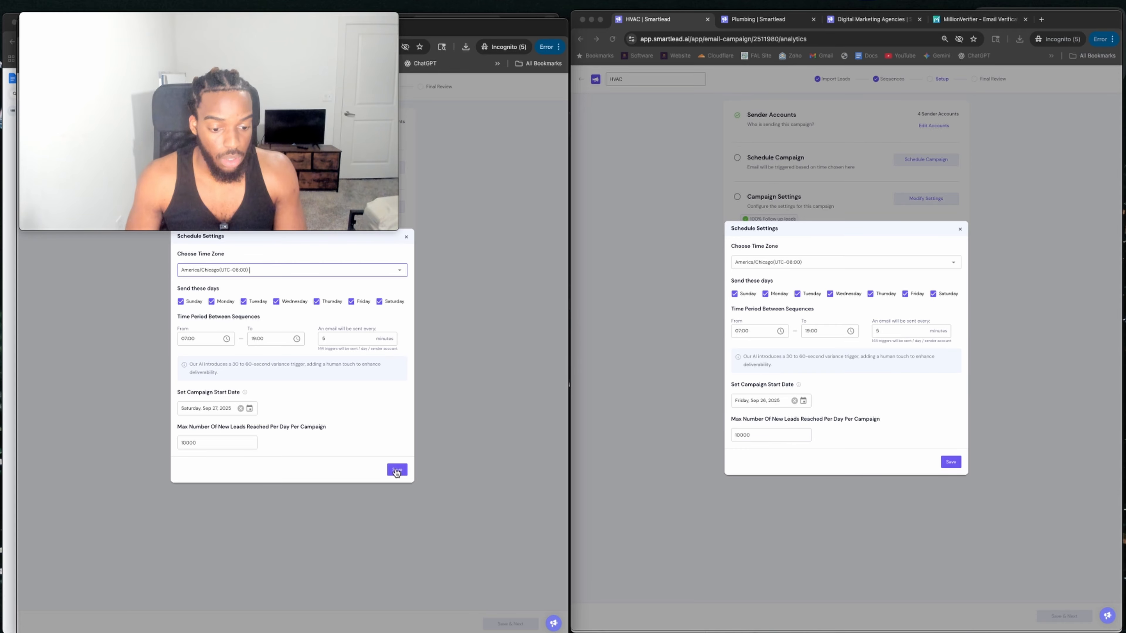
left_click(951, 462)
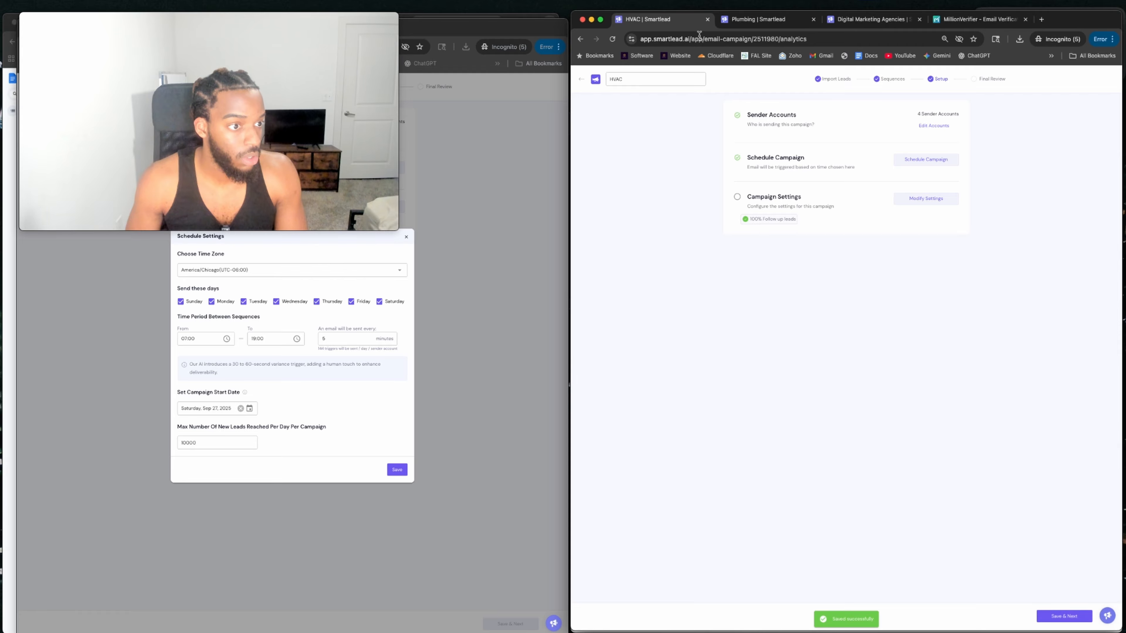
Tick and save all four sender accounts for Plumbing, then bring up Schedule Settings.
left_click(749, 20)
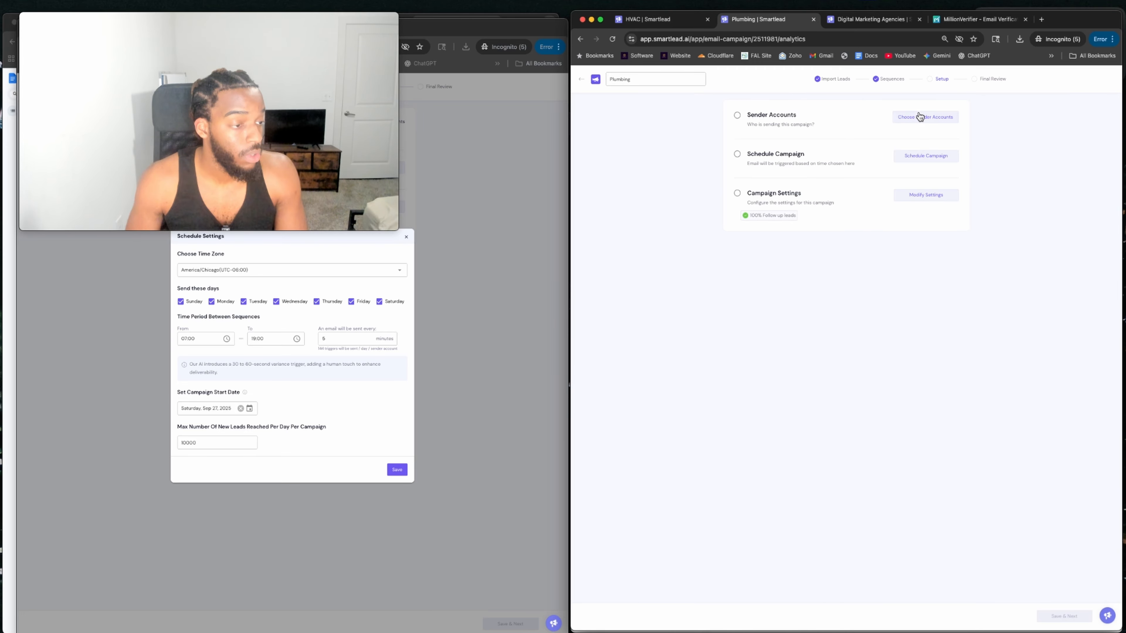
left_click(919, 116)
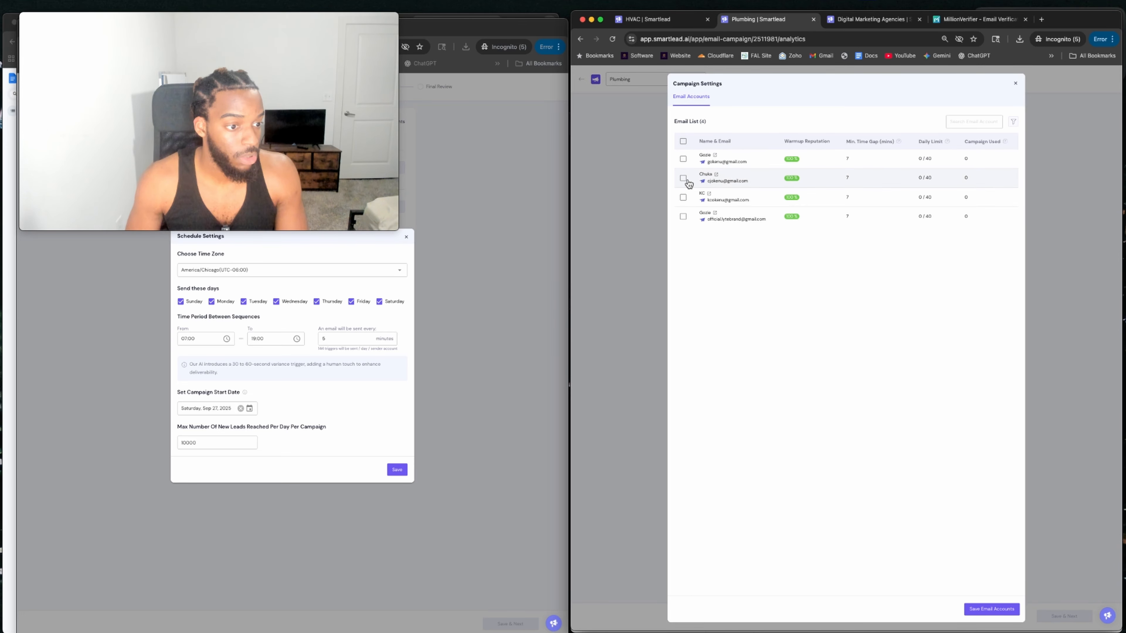
left_click(683, 179)
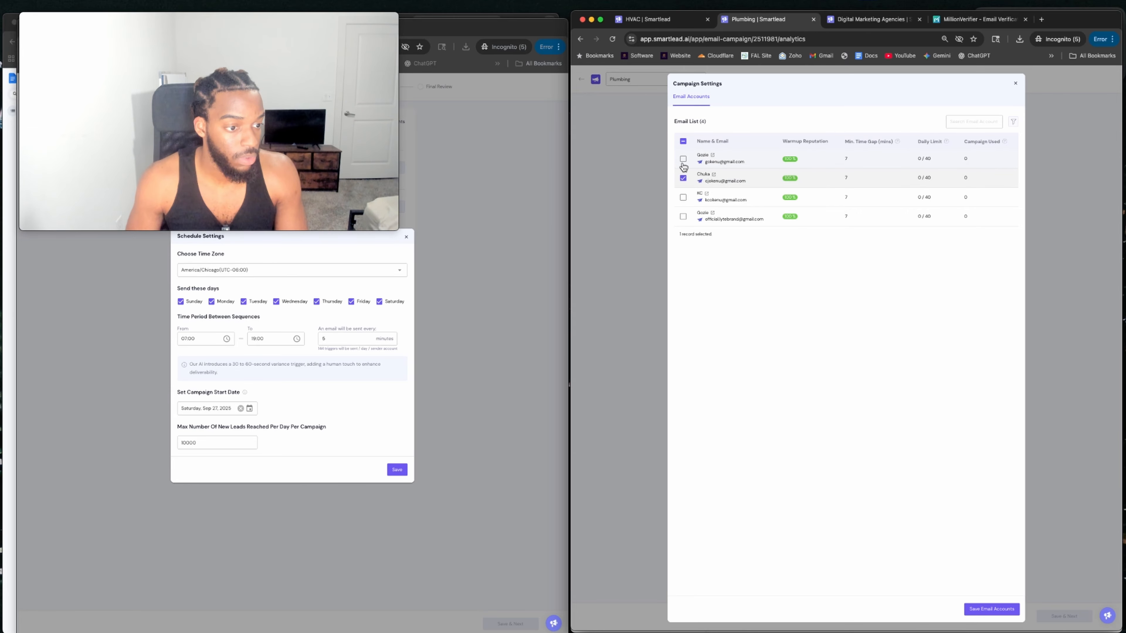
left_click(683, 159)
left_click(683, 198)
left_click(683, 217)
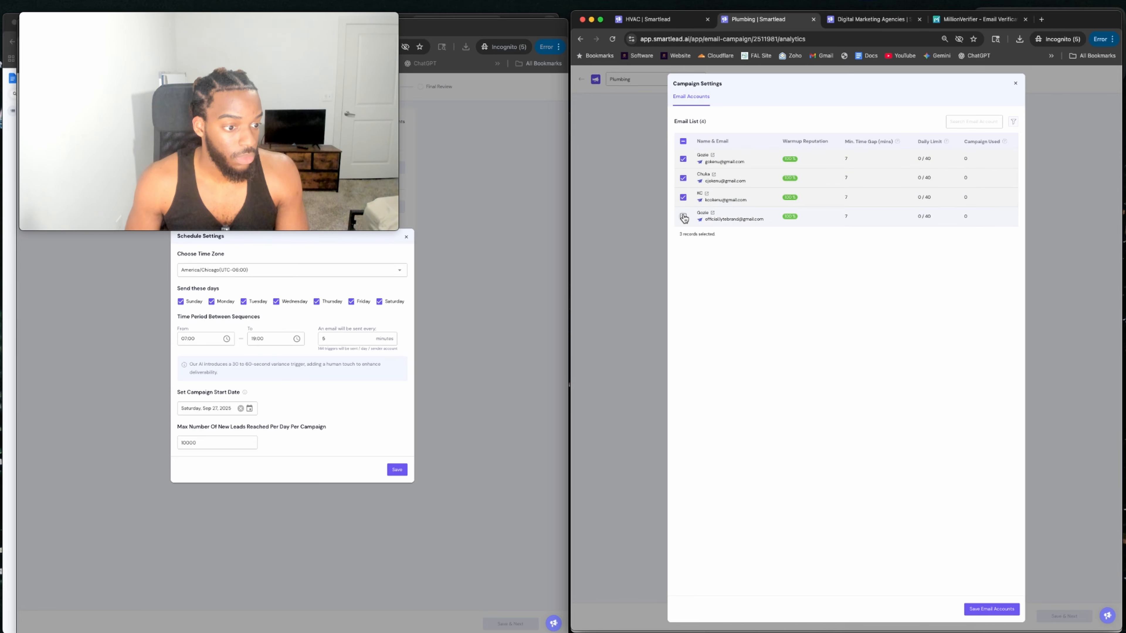
left_click(991, 609)
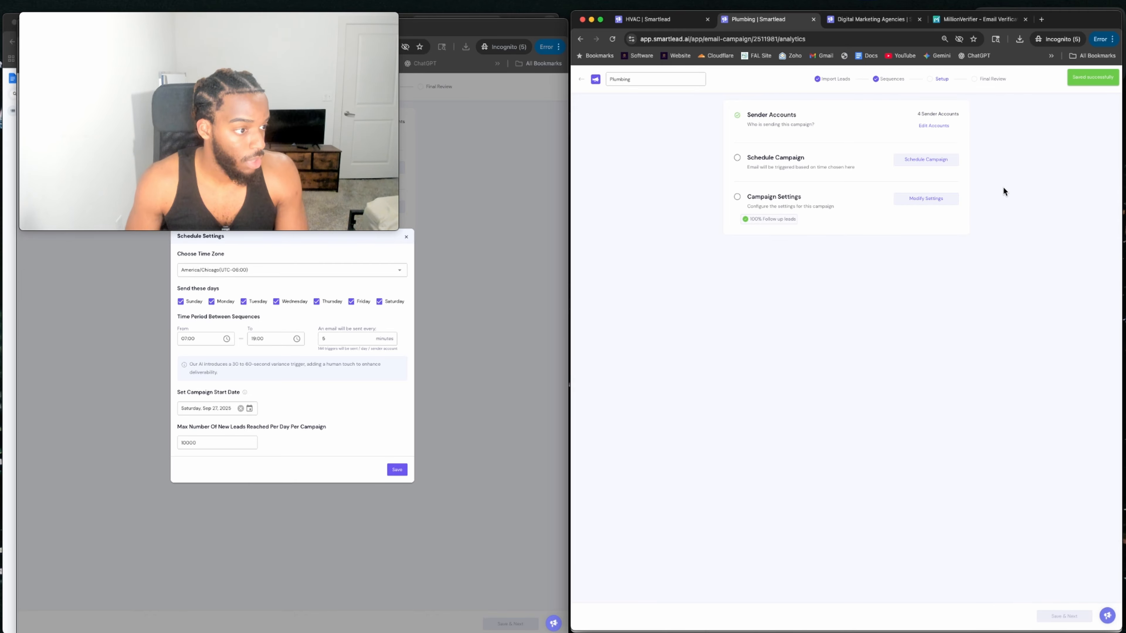
left_click(957, 171)
Set the Plumbing schedule to America/Chicago time, every day including Sunday, 07:00–19:00.
left_click(754, 265)
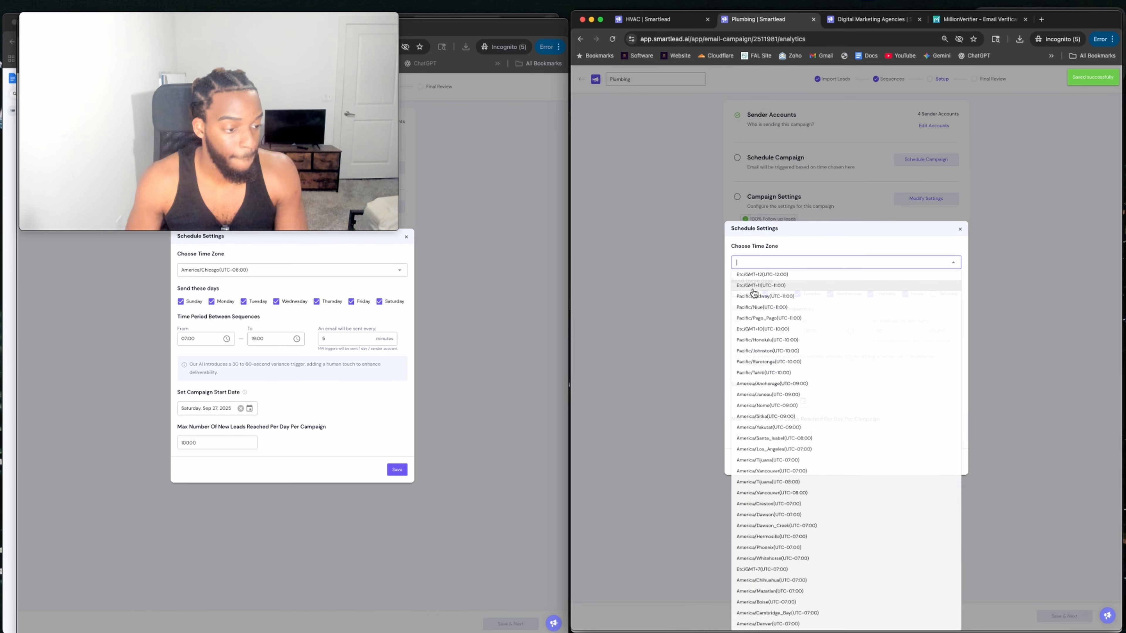
type("ca/Chic")
type("a")
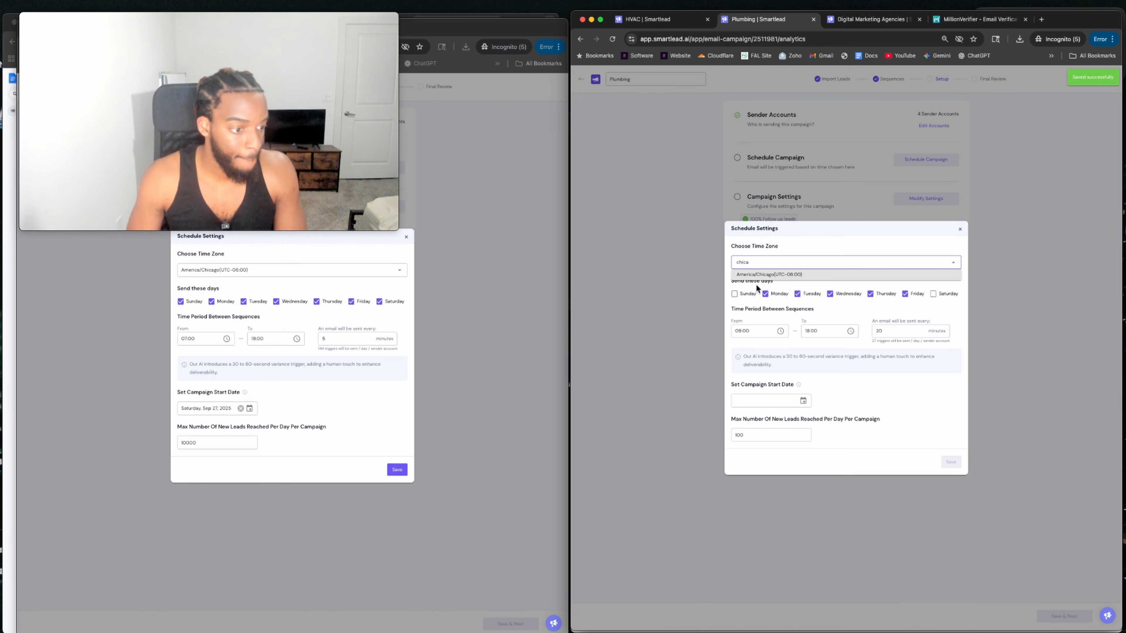
left_click(795, 279)
left_click(735, 295)
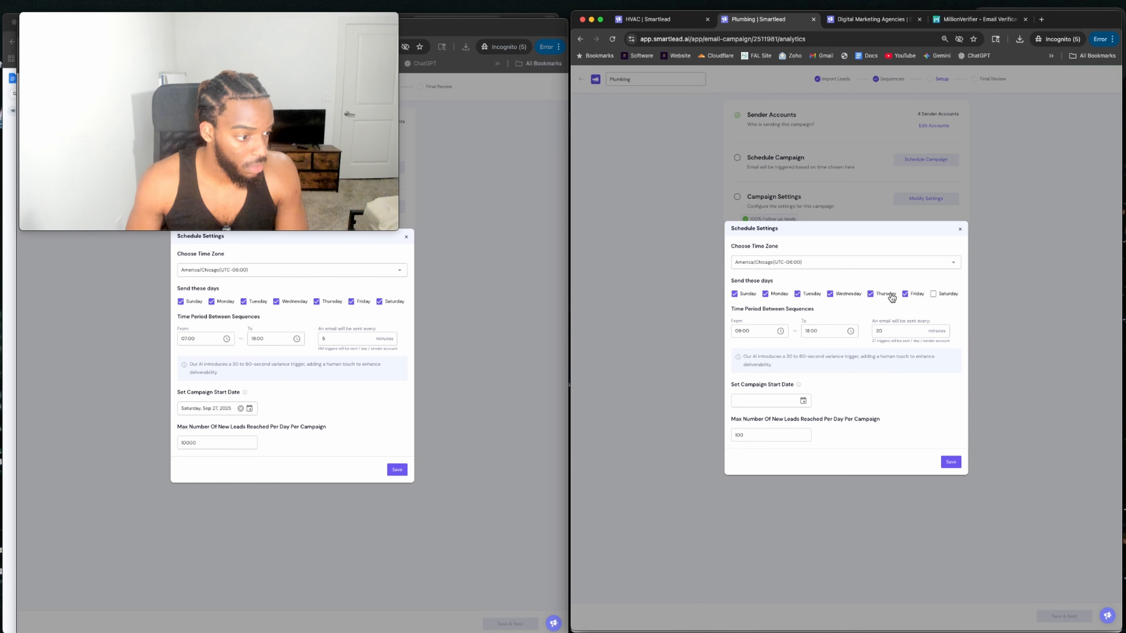
left_click(737, 331)
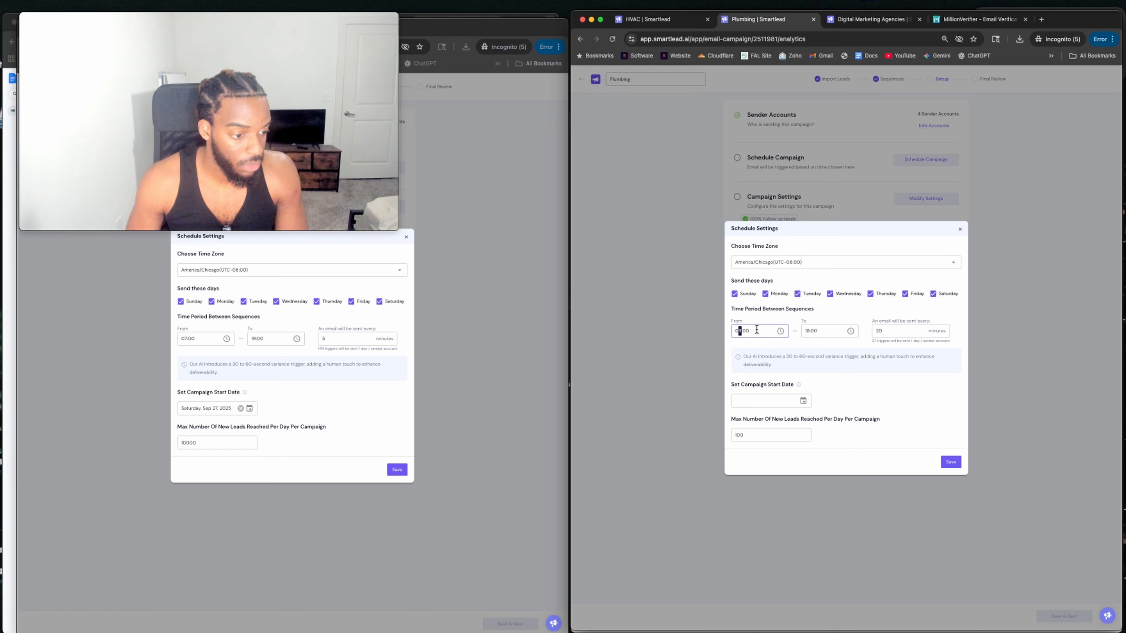
left_click(743, 331)
key("BackSpace")
type("7")
left_click(811, 331)
key("BackSpace")
type("9")
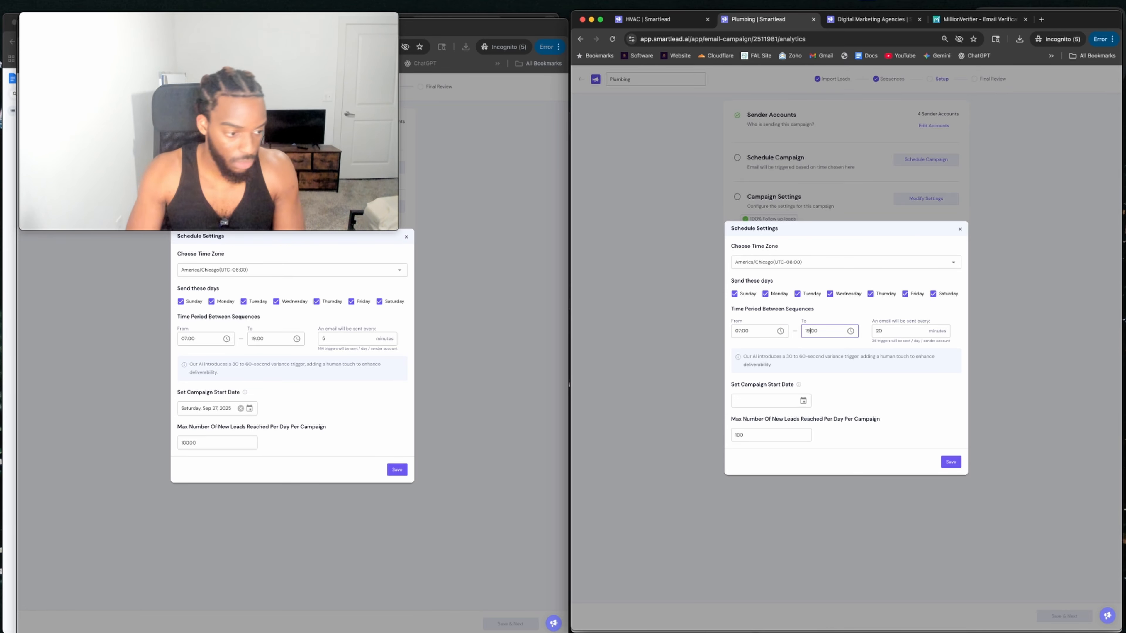
Start Sep 26, 2025 with 10000 leads daily every 5 minutes; save Plumbing and Fitness Coach schedules.
left_click(802, 400)
left_click(829, 422)
left_click(769, 434)
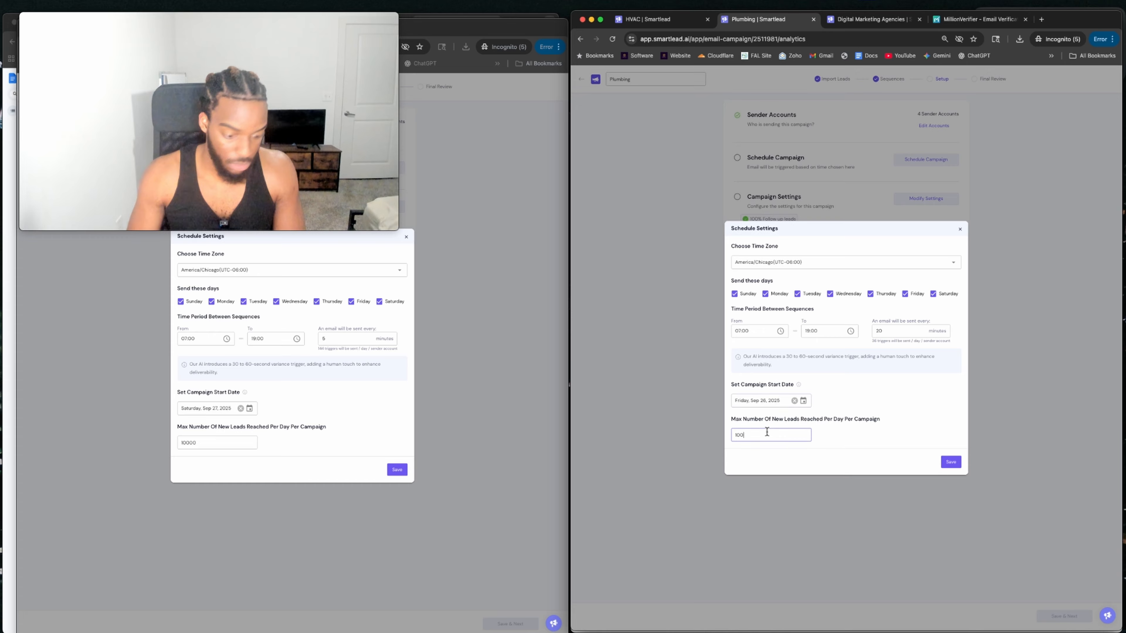
type("00")
double_click(885, 331)
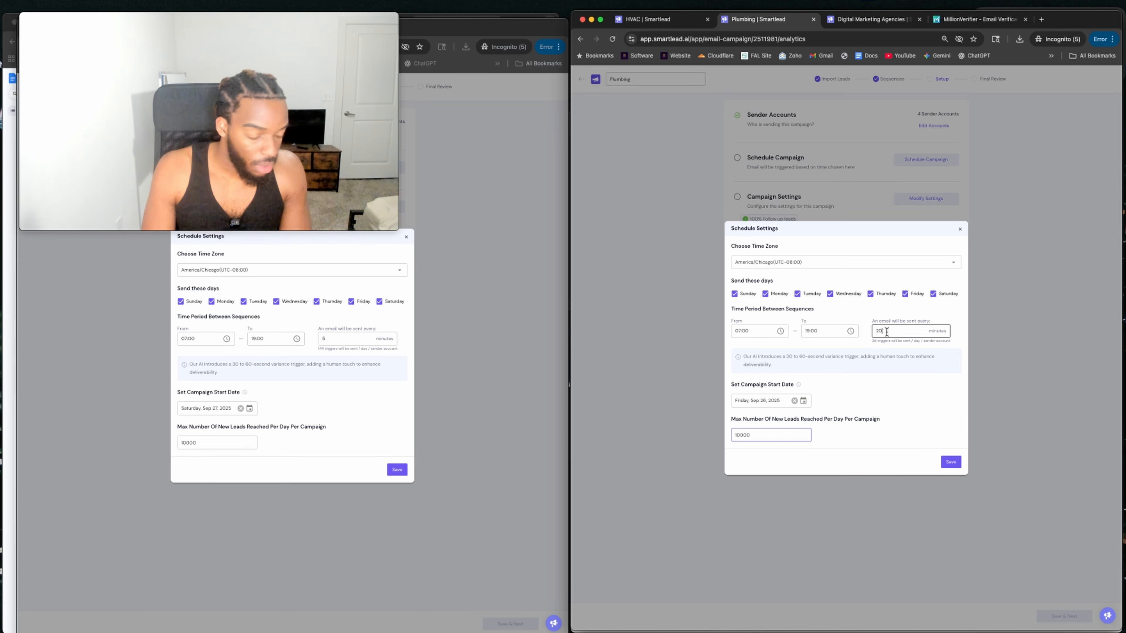
left_click(951, 462)
left_click(399, 472)
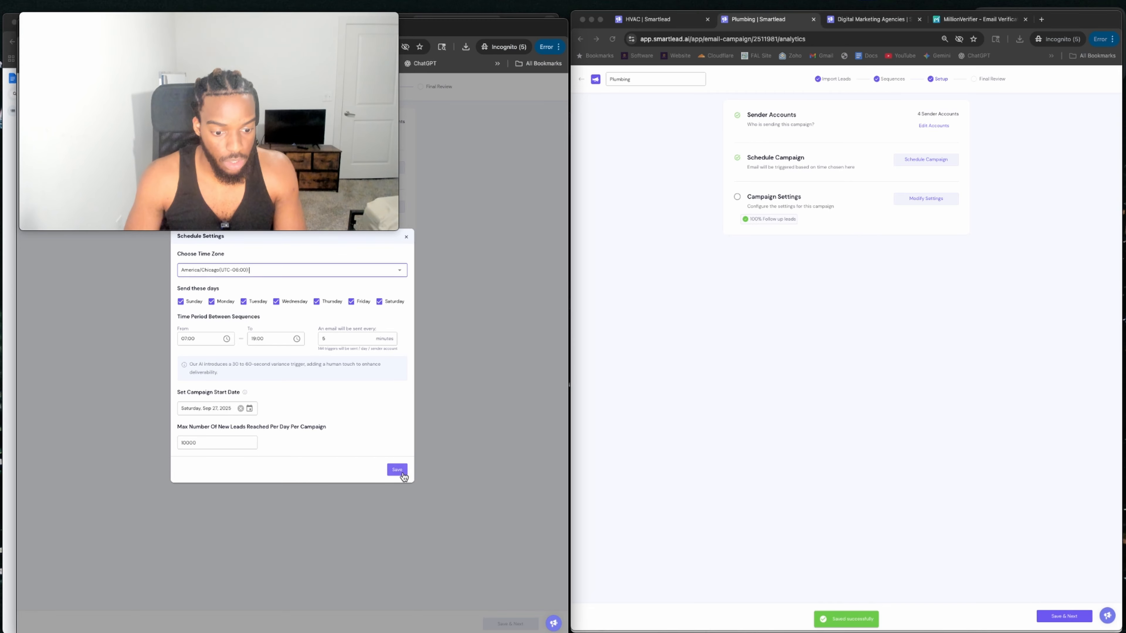
Merge the Fitness Coach tab into the other campaign window and switch to Digital Marketing Agencies.
left_click_drag(226, 27, 775, 18)
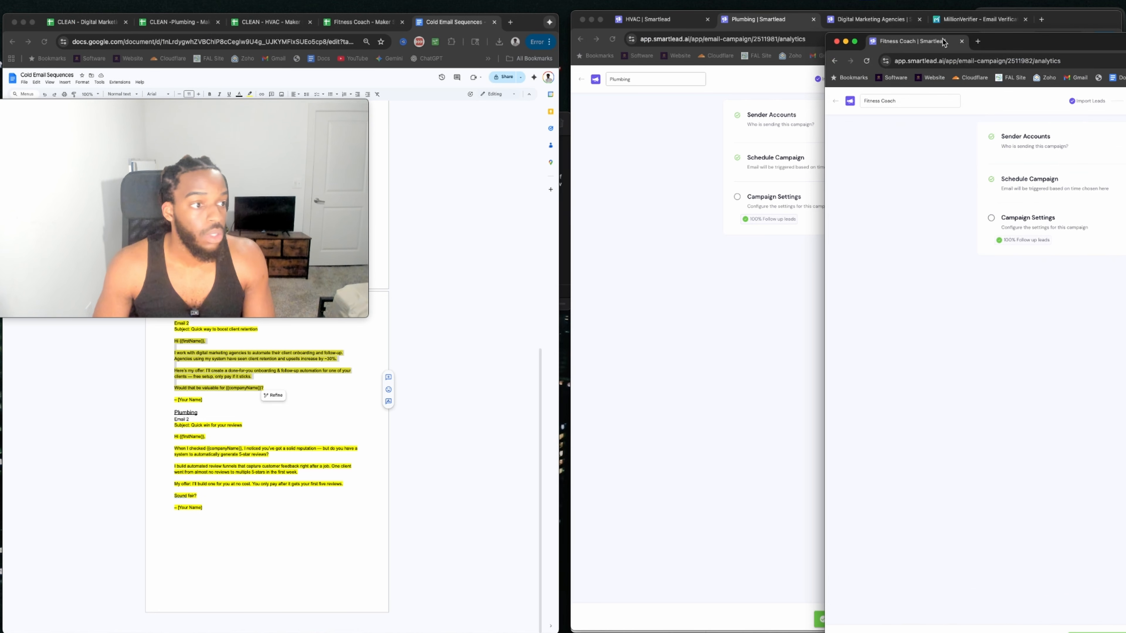
left_click_drag(673, 11, 772, 21)
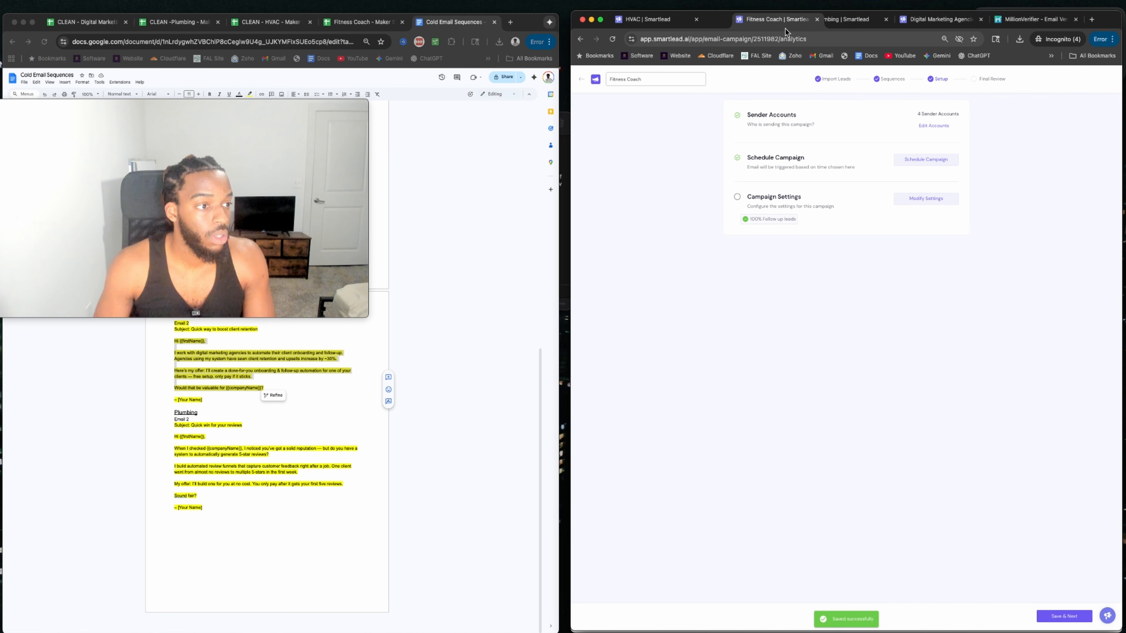
left_click(925, 20)
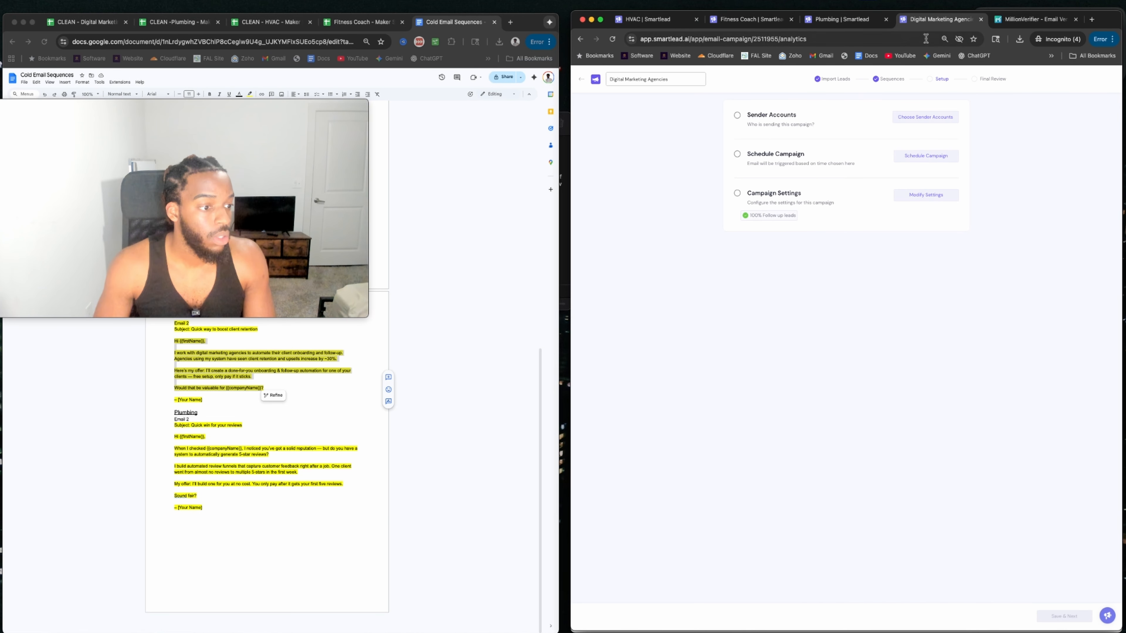
Assign all four sender email accounts to the Digital Marketing Agencies campaign.
left_click(927, 117)
left_click(683, 159)
left_click(683, 178)
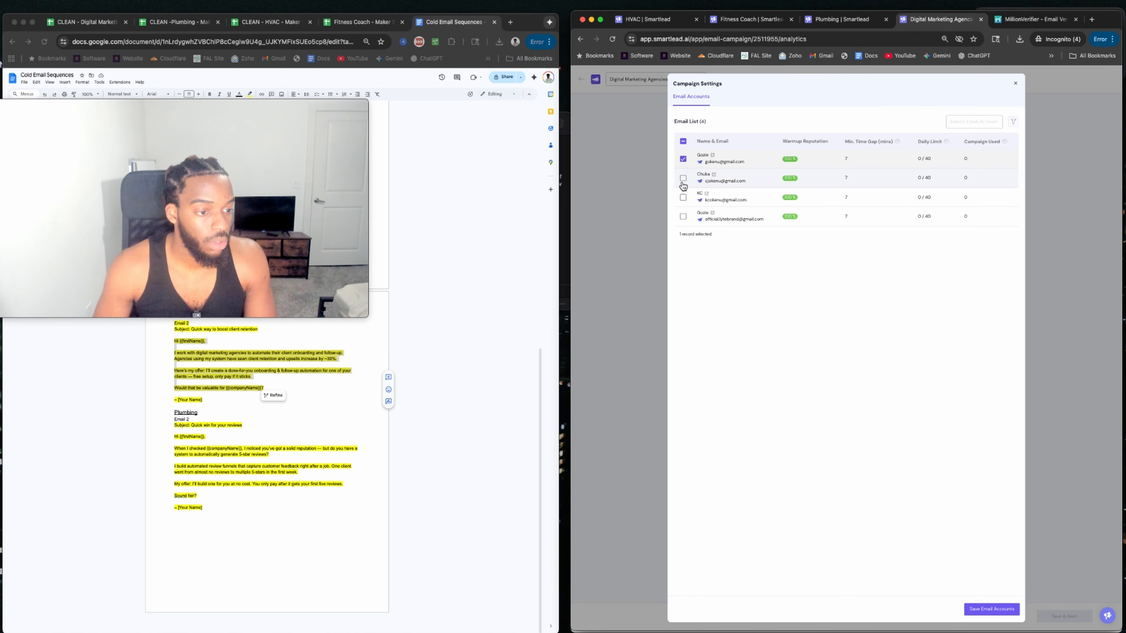
left_click(683, 198)
left_click(683, 216)
left_click(991, 609)
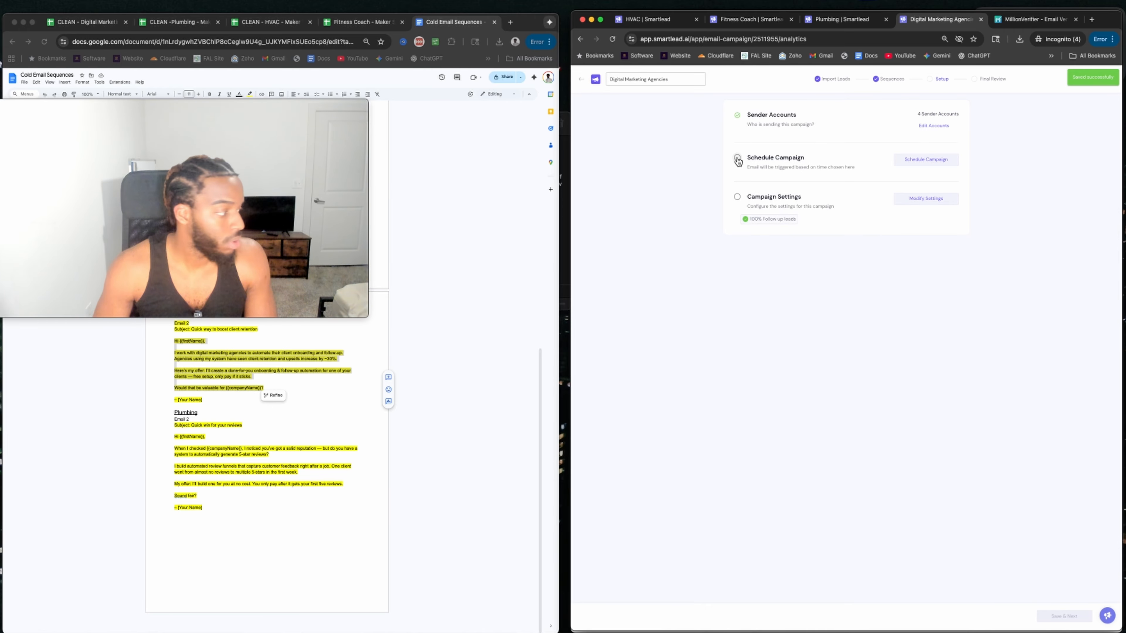
Set the campaign schedule to America/Chicago time and add Sunday and Saturday as sending days.
left_click(738, 158)
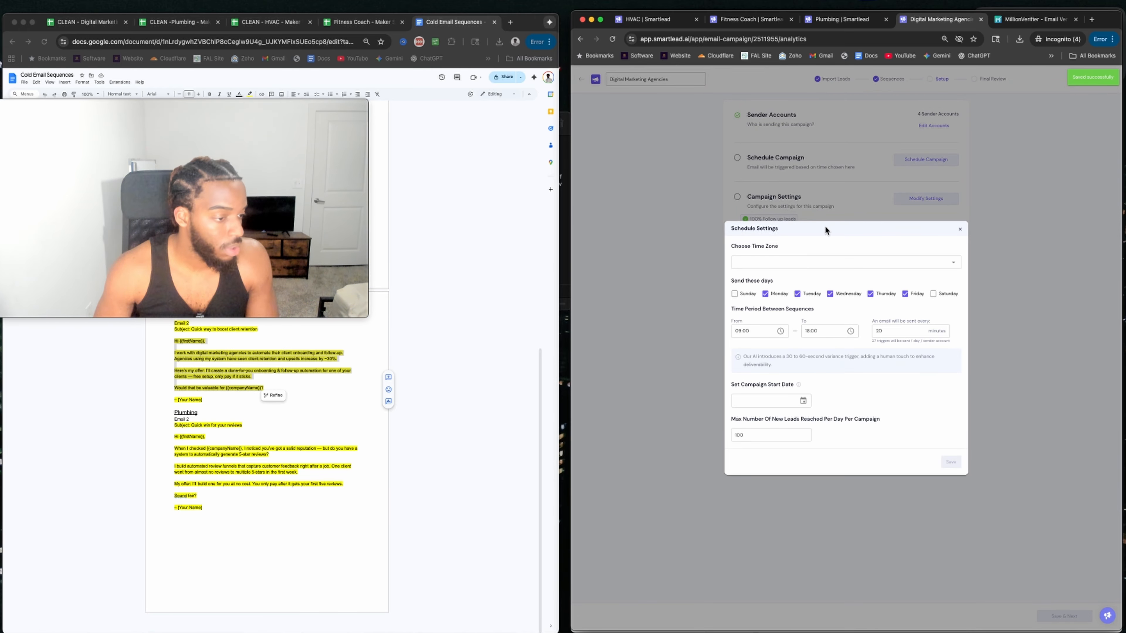
left_click(794, 262)
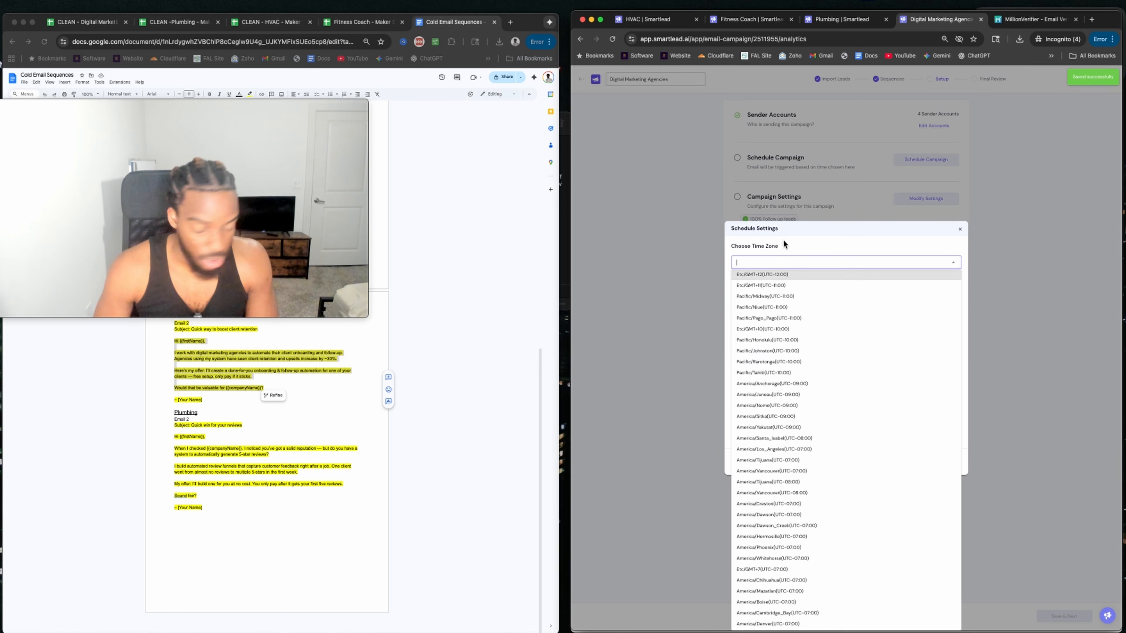
type("cont")
type("r")
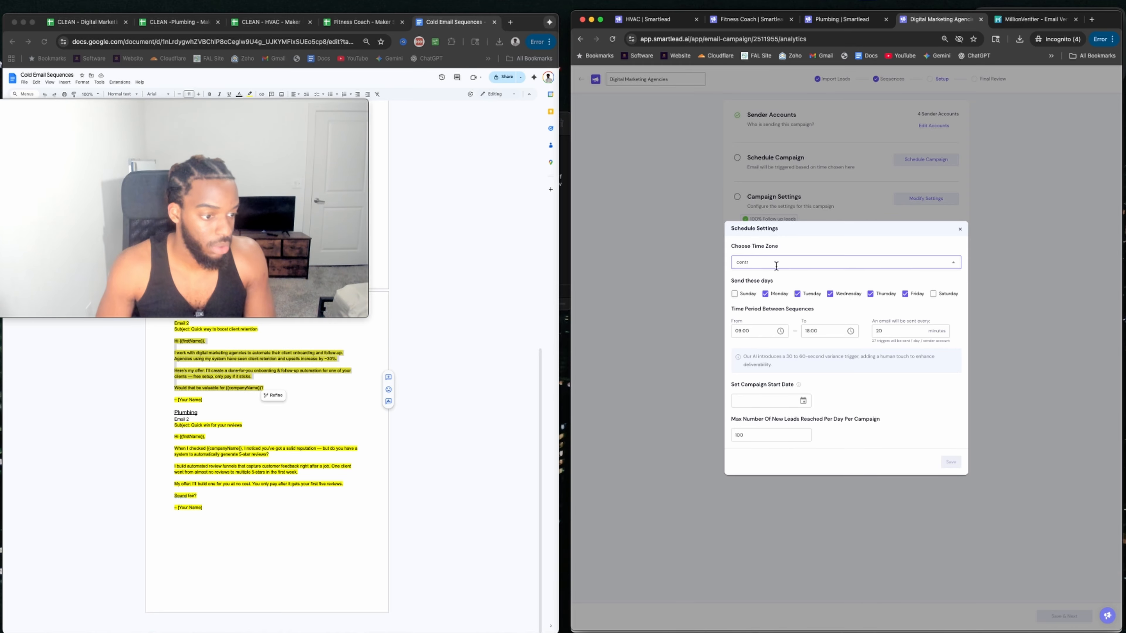
key("BackSpace")
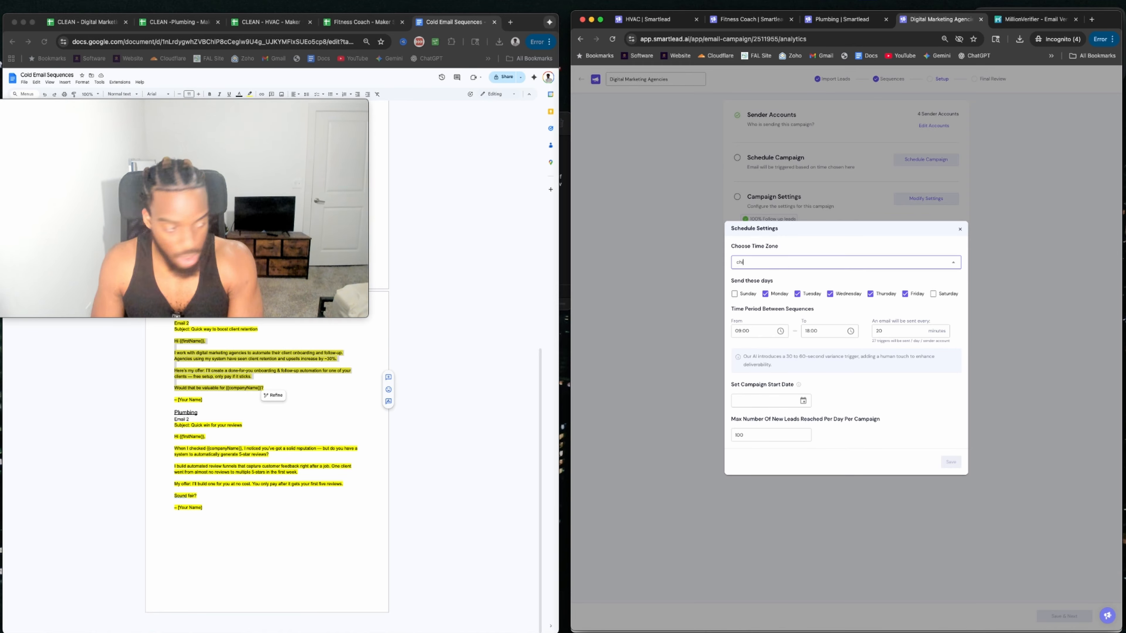
type("chic")
left_click(798, 274)
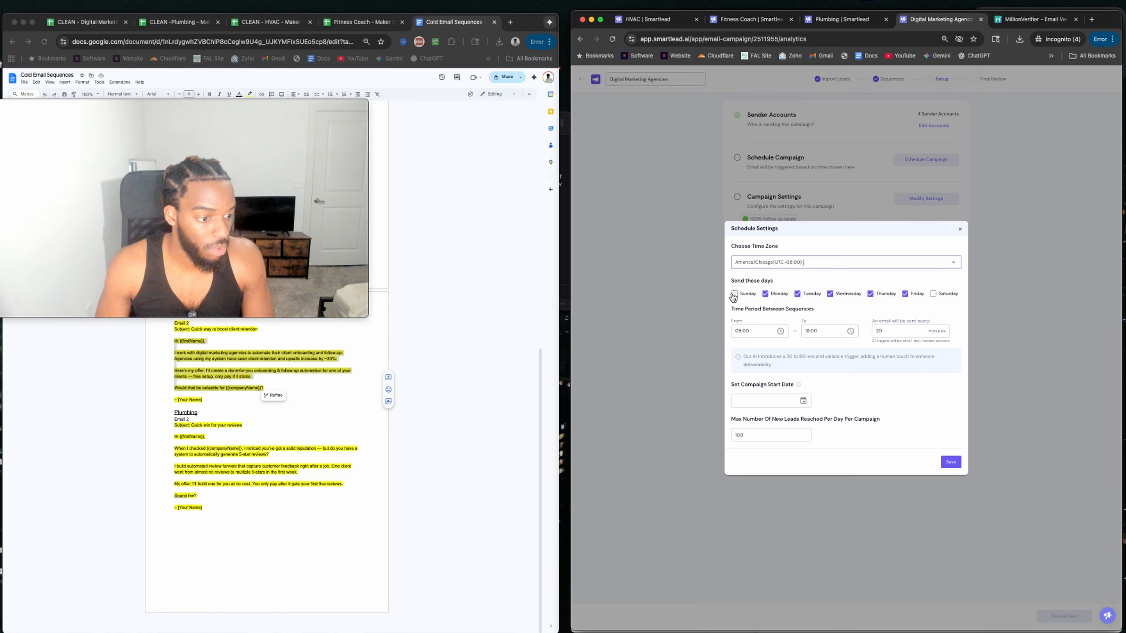
left_click(734, 294)
left_click(933, 293)
Send 07:00–19:00 from Sep 26, 2025 at 5-minute intervals, and save the schedule.
left_click(762, 331)
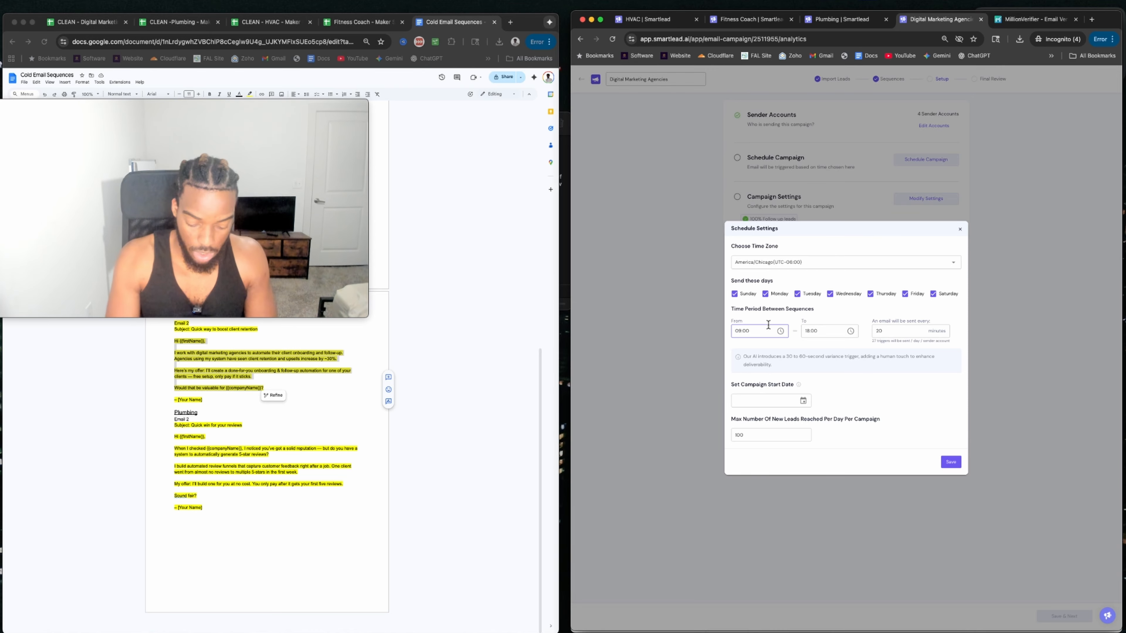
key("Left")
key("Left")
key("Left")
key("BackSpace")
type("7")
left_click(808, 332)
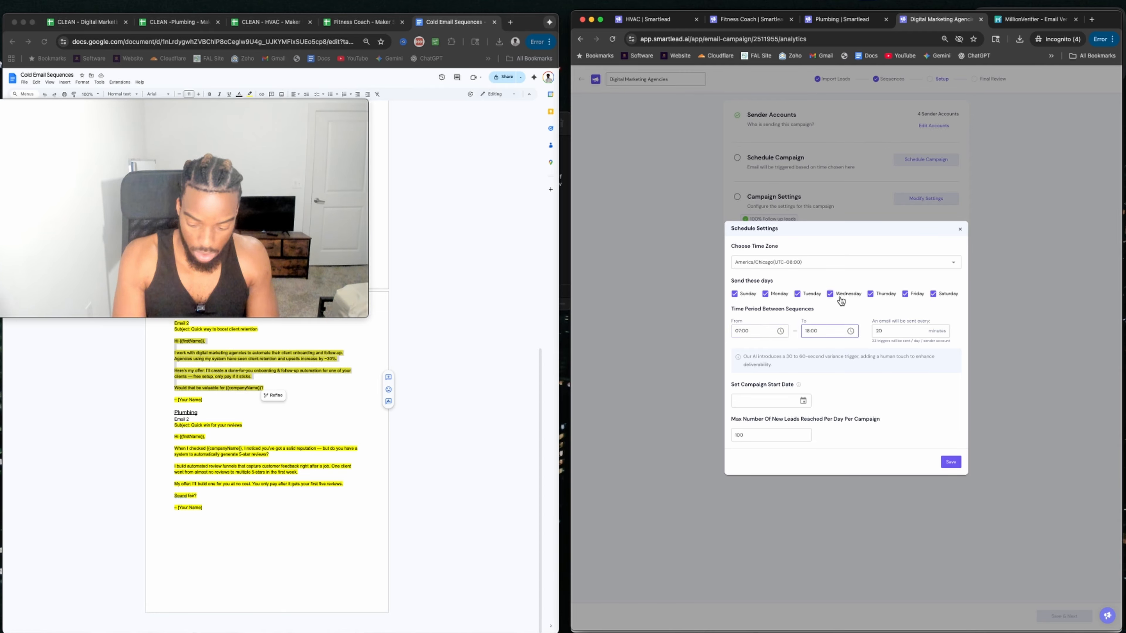
key("BackSpace")
type("9")
left_click(804, 402)
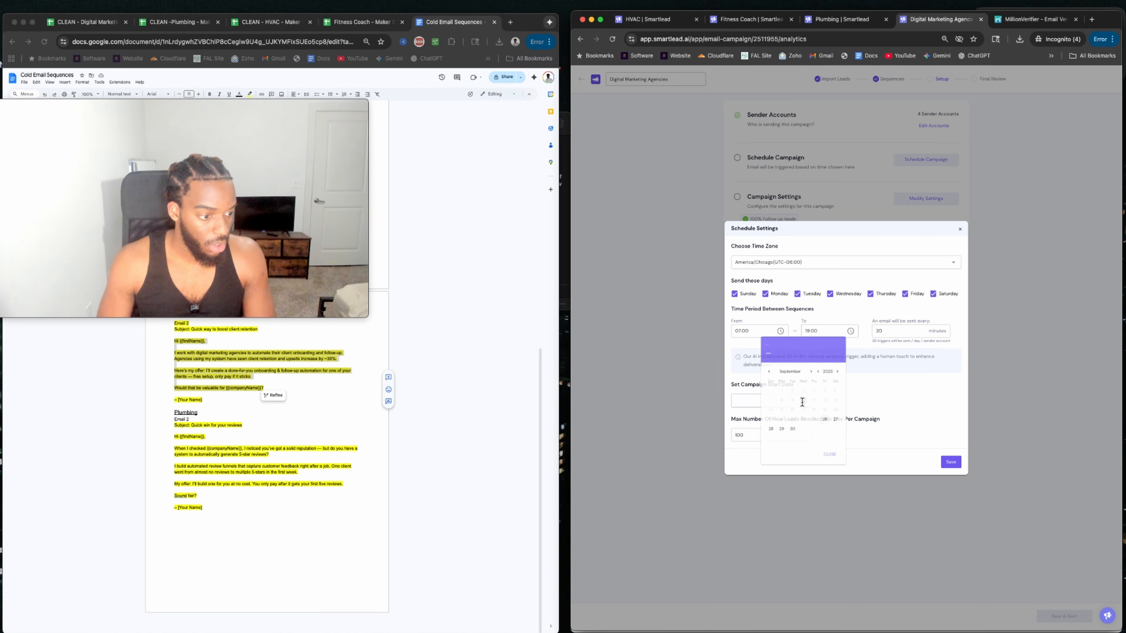
left_click(828, 422)
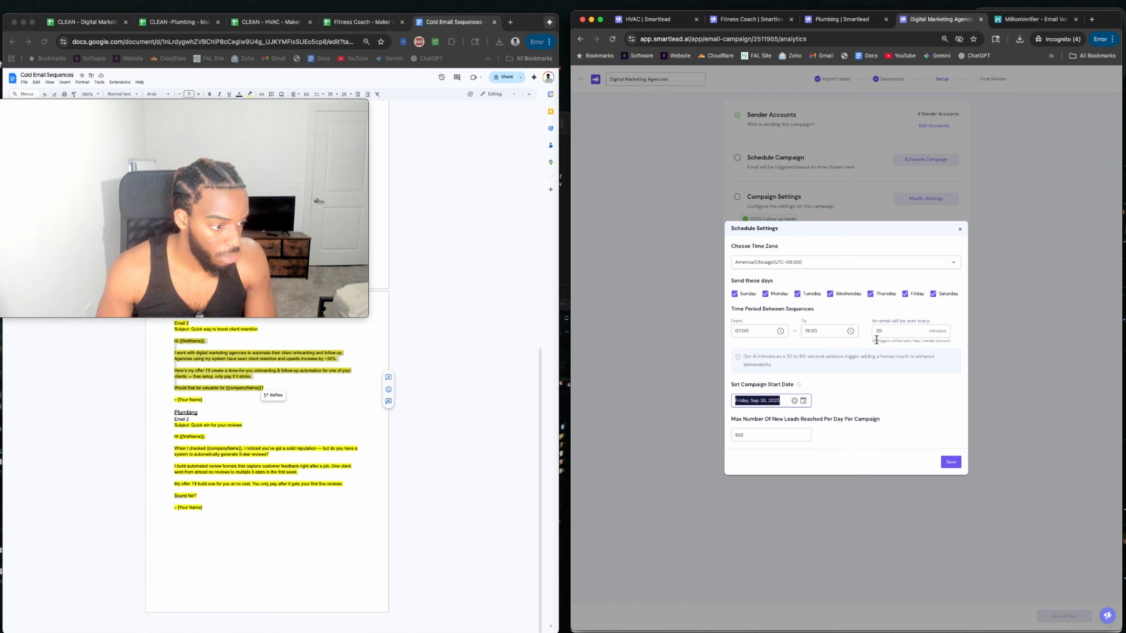
double_click(880, 331)
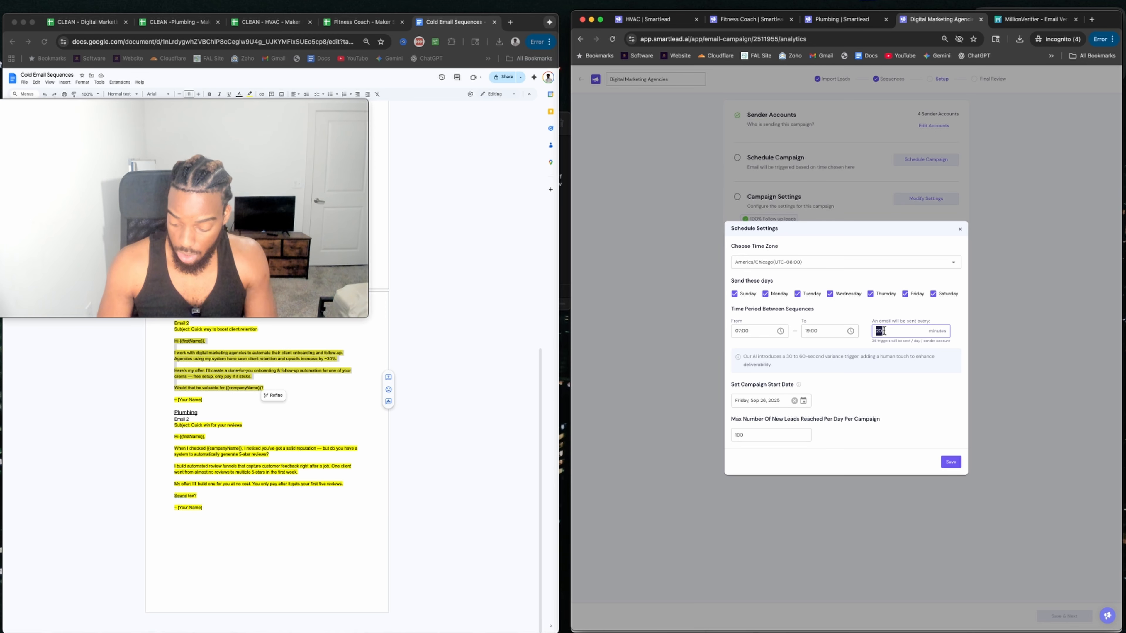
type("5")
left_click(771, 435)
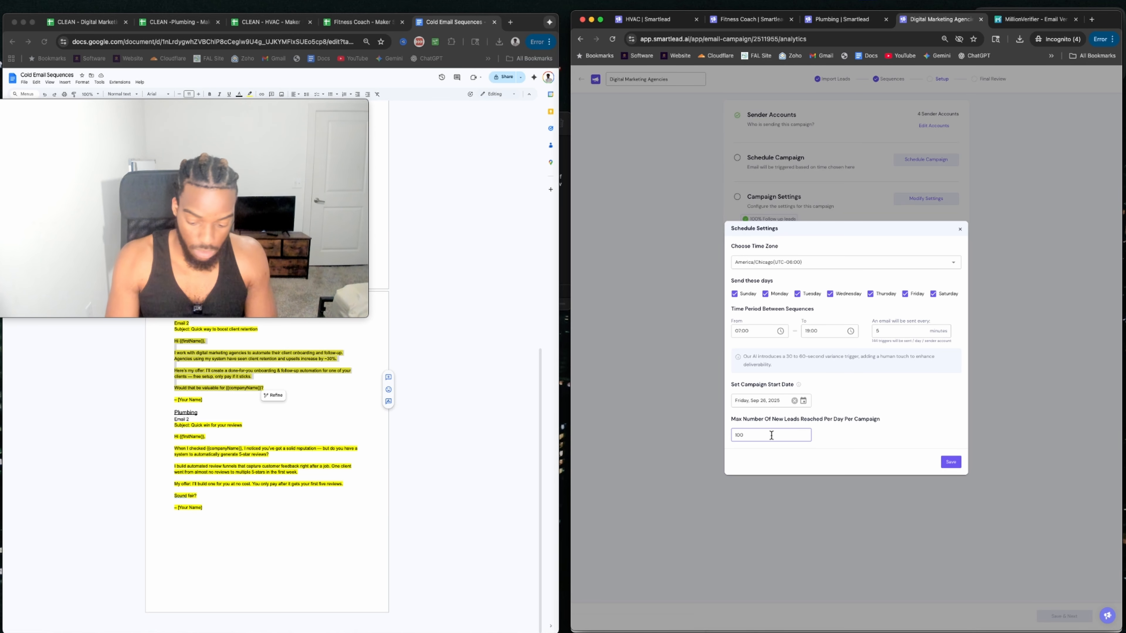
left_click(952, 461)
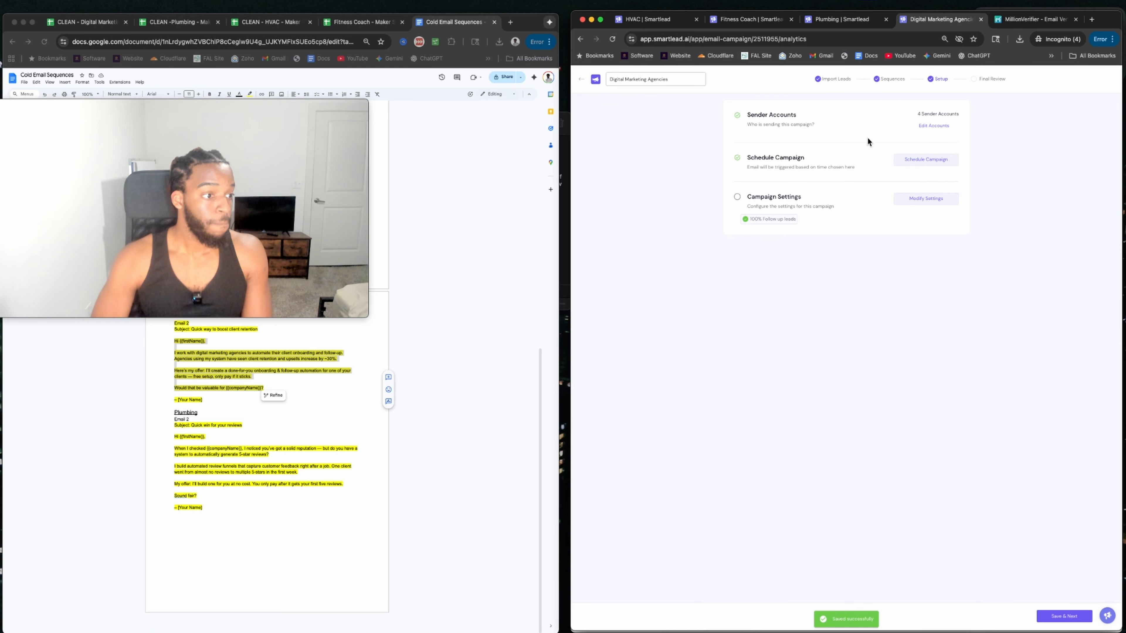
Delete the duplicate 'Hi {{firstName}},' line from the Stage 1 email and save through to Final Review.
left_click(1057, 617)
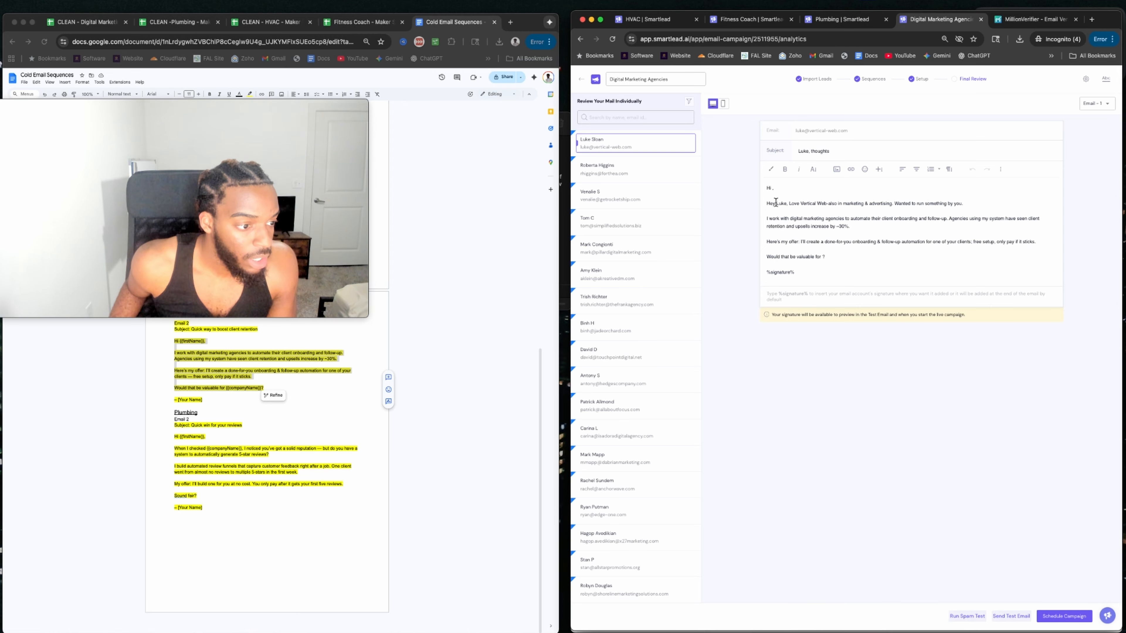
left_click(816, 80)
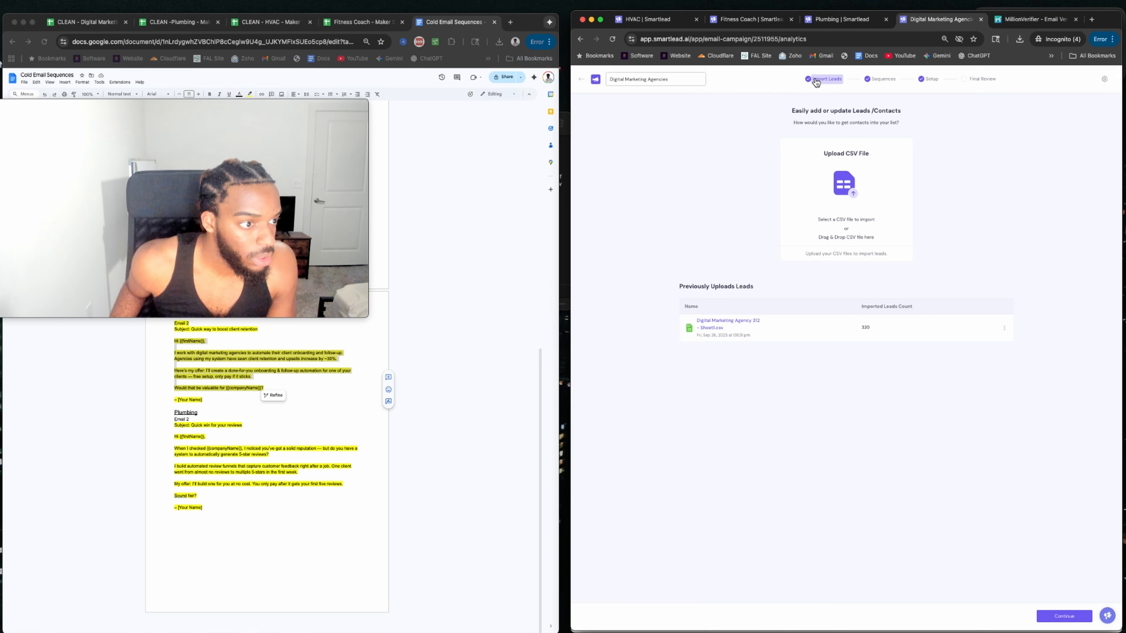
left_click(887, 79)
left_click_drag(770, 200, 731, 204)
key("BackSpace")
key("BackSpace")
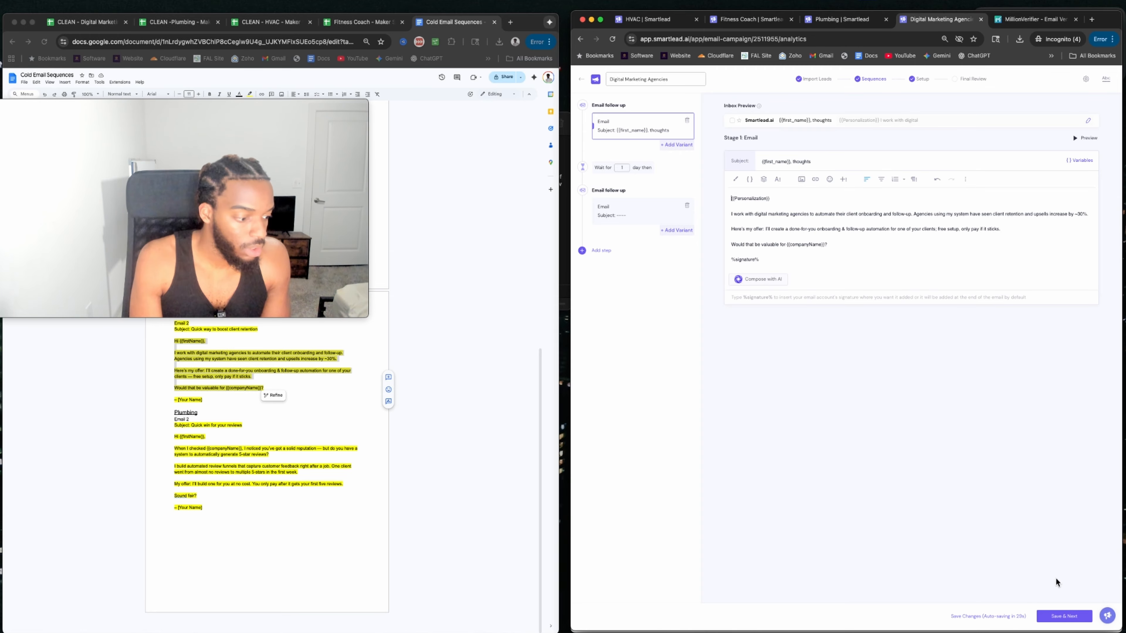
left_click(1064, 617)
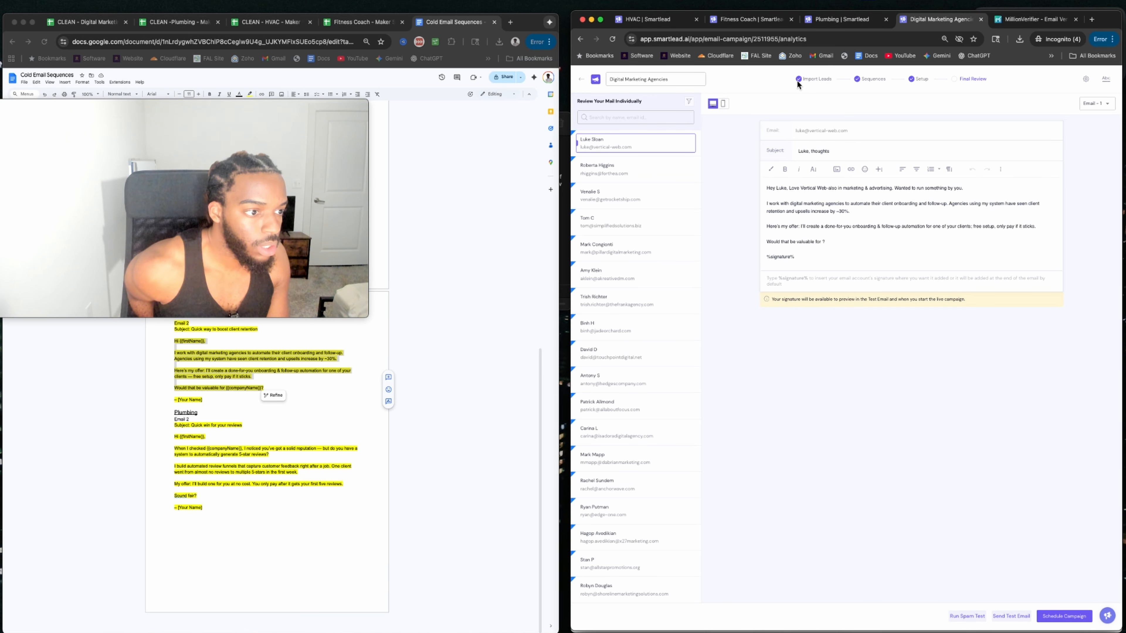
left_click(870, 82)
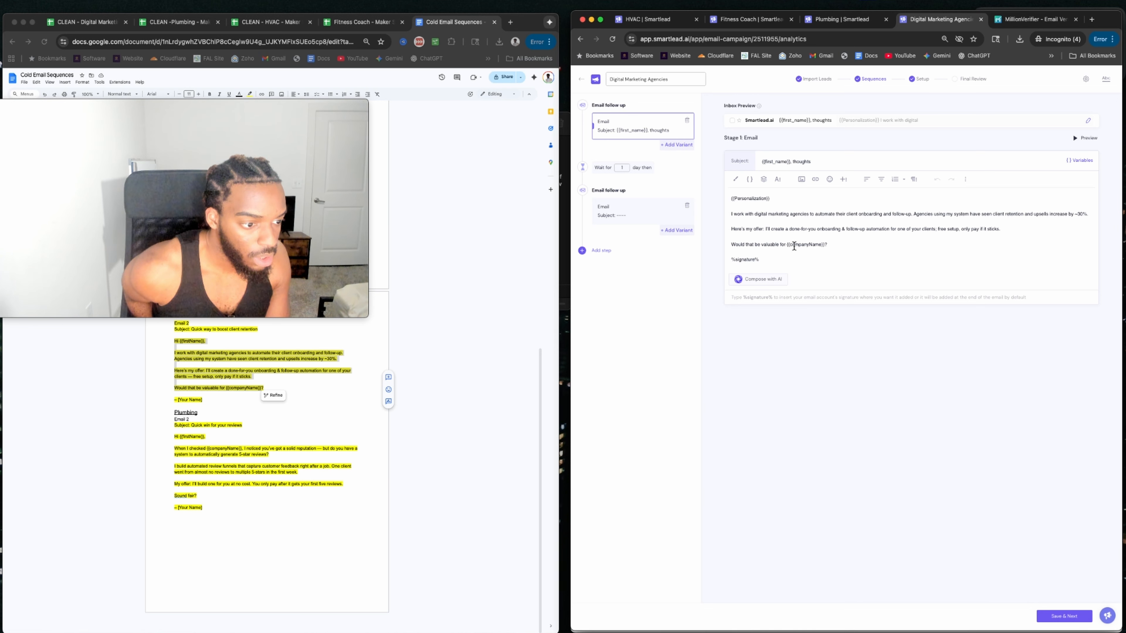
Replace the Stage 1 closing question containing {{companyName}} with 'How does that sound'.
left_click_drag(785, 245, 822, 245)
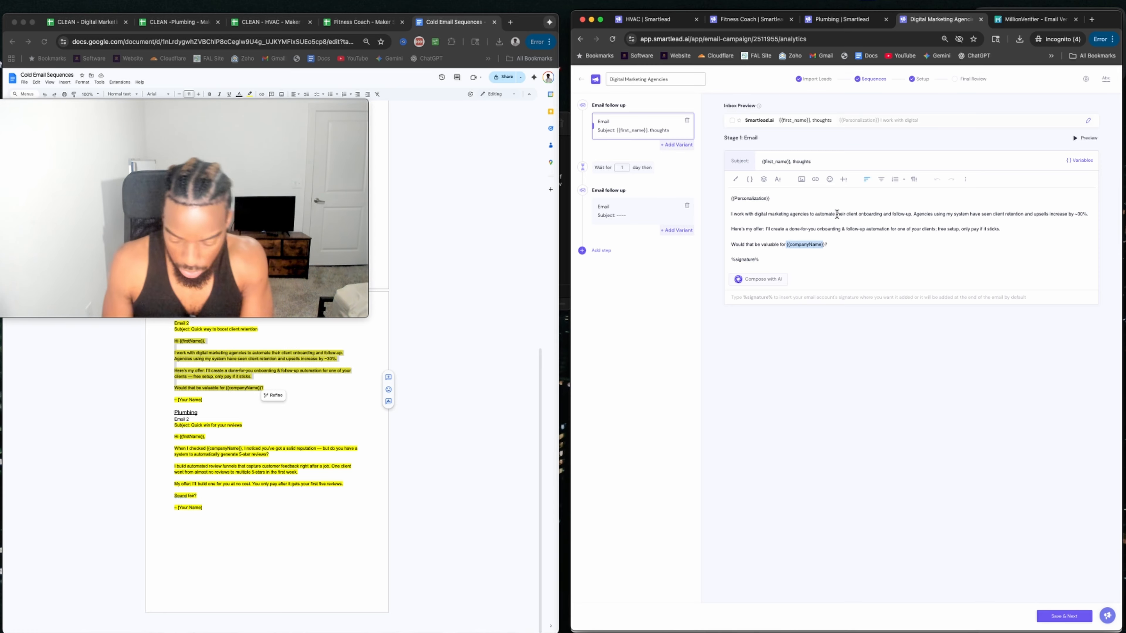
key("BackSpace")
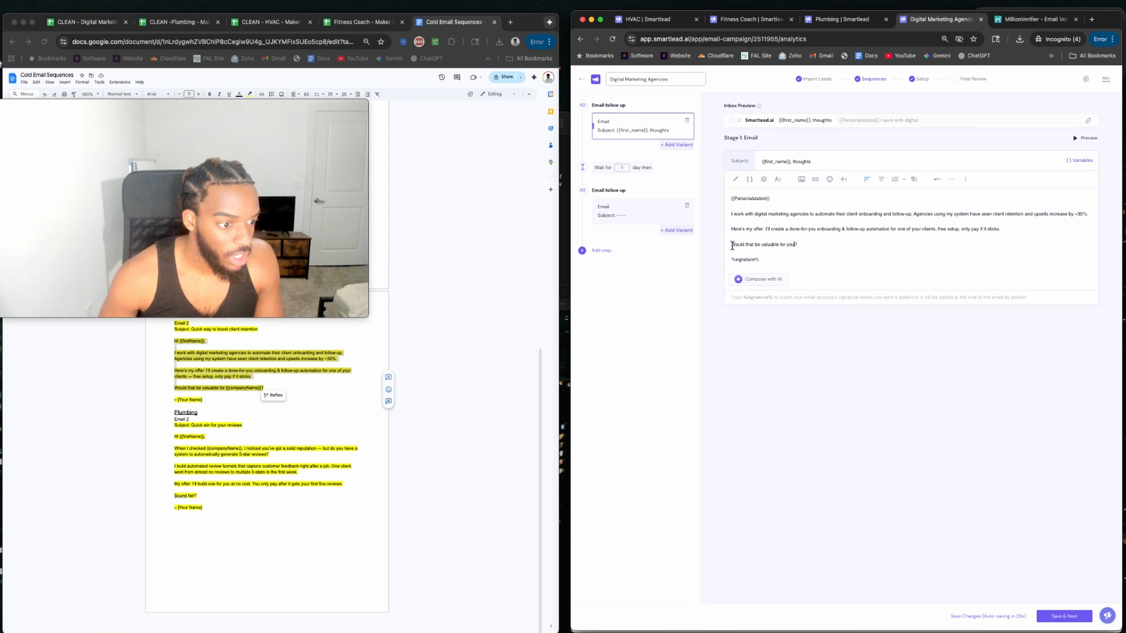
left_click_drag(729, 245, 795, 246)
type("Does tha")
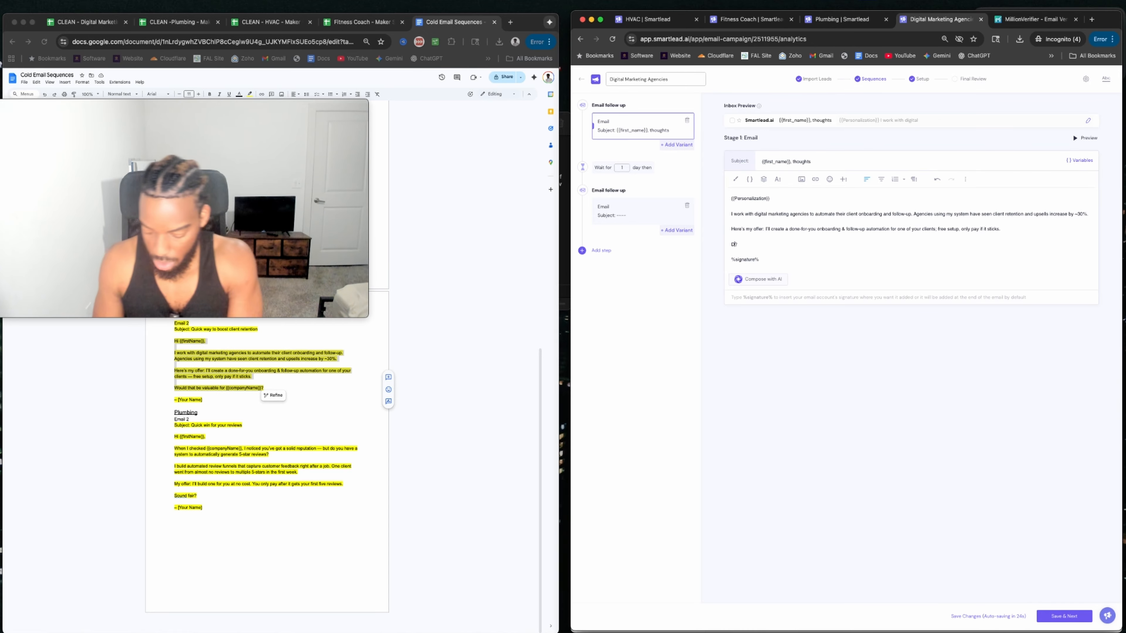
type("t sound va")
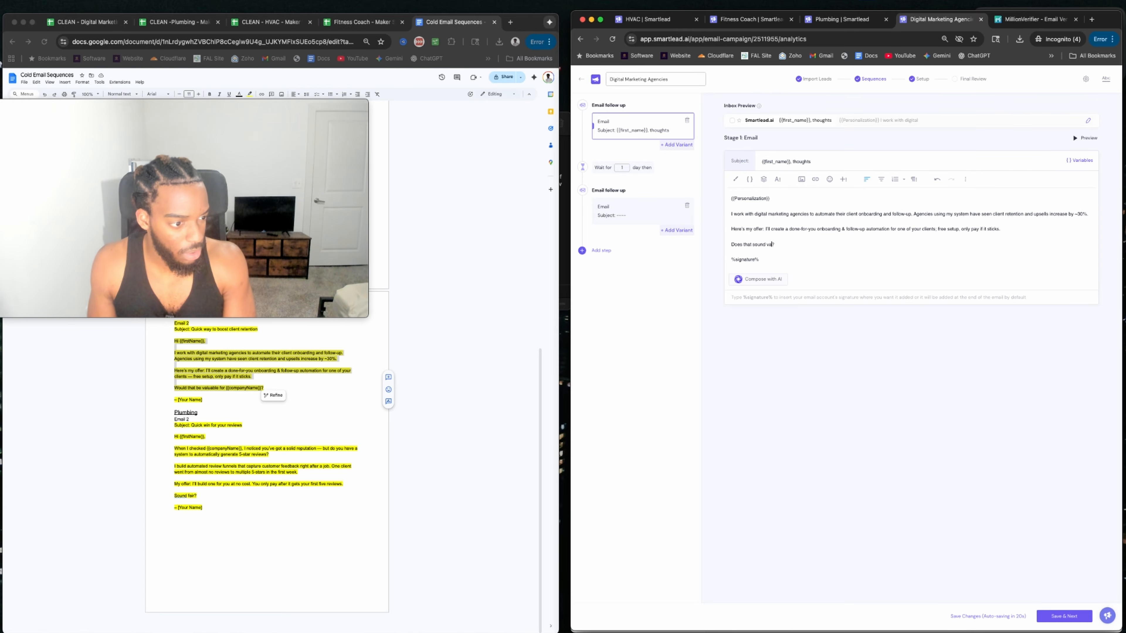
key("BackSpace")
key("BackSpace")
key("BackSpace")
key("BackSpace")
key("BackSpace")
key("BackSpace")
type("un")
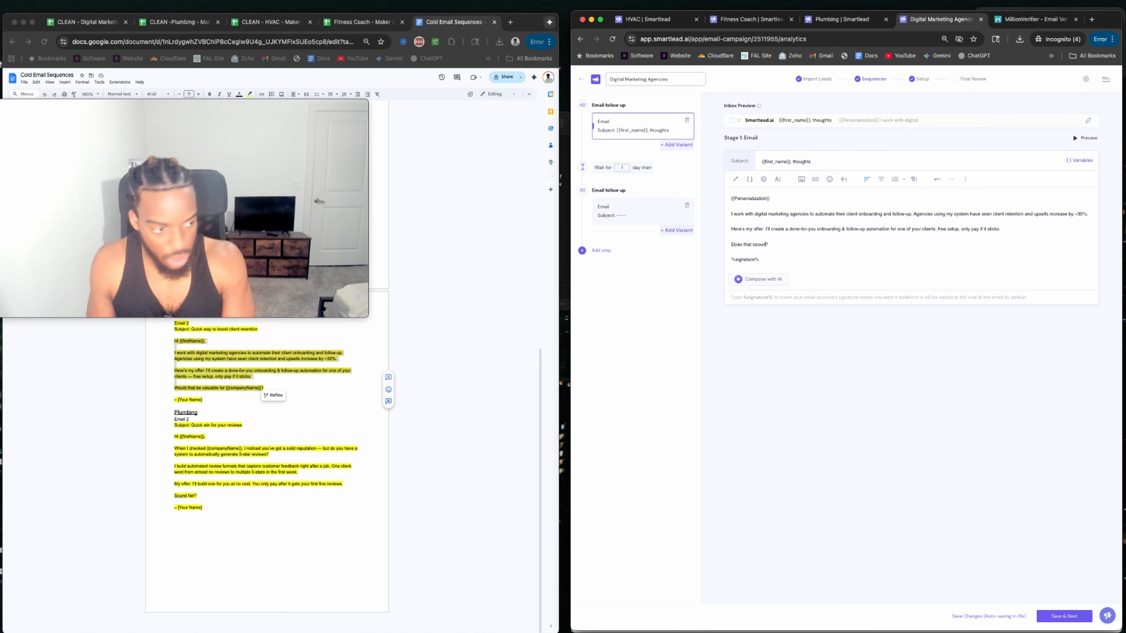
type("d")
key("BackSpace")
key("BackSpace")
key("BackSpace")
key("BackSpace")
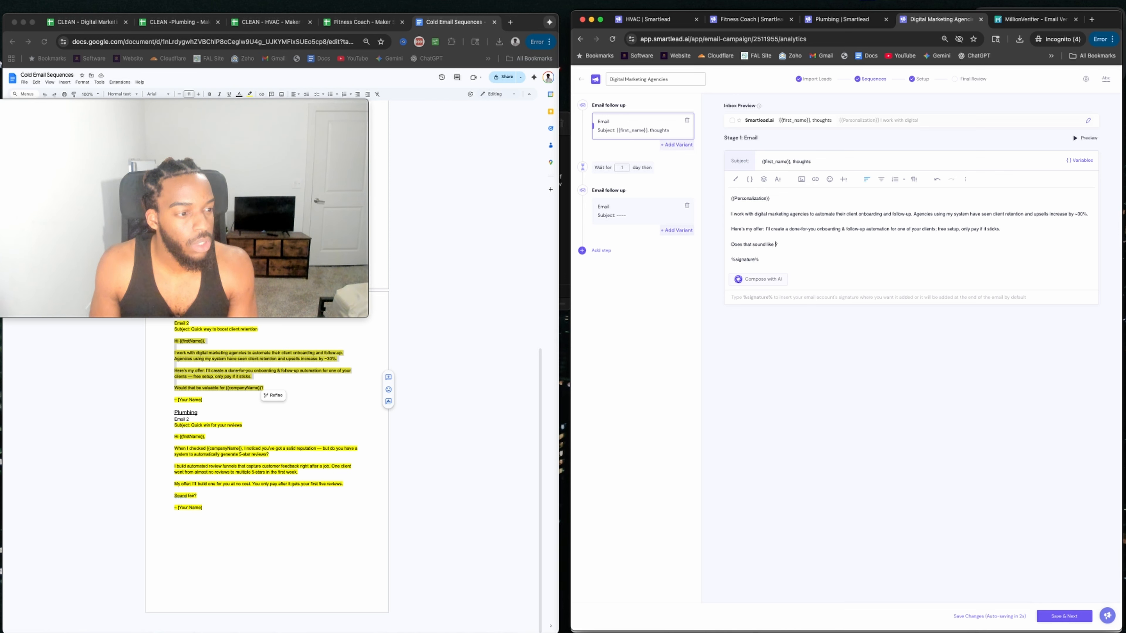
key("alt+BackSpace")
key("alt+BackSpace")
key("alt+BackSpace")
key("alt+BackSpace")
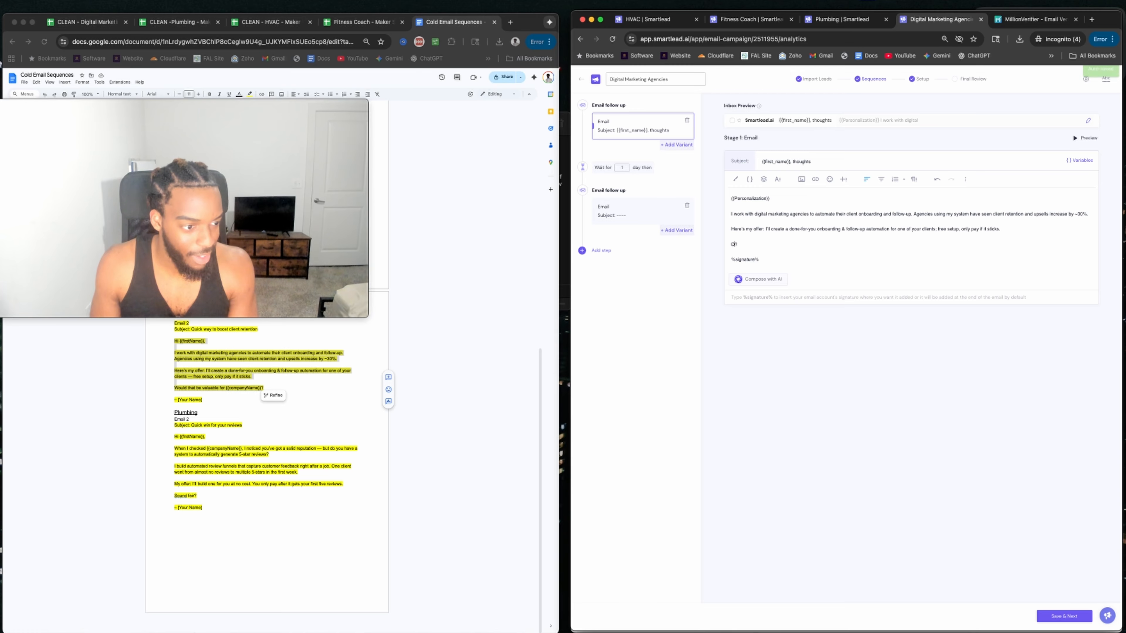
type("How does that sound")
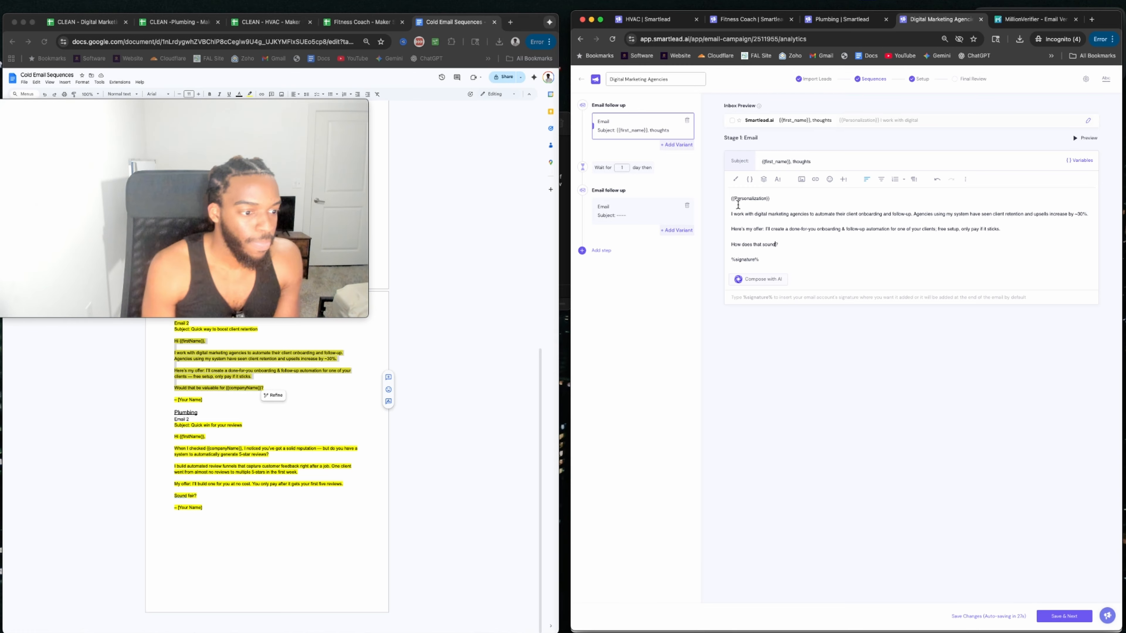
left_click_drag(766, 230, 959, 233)
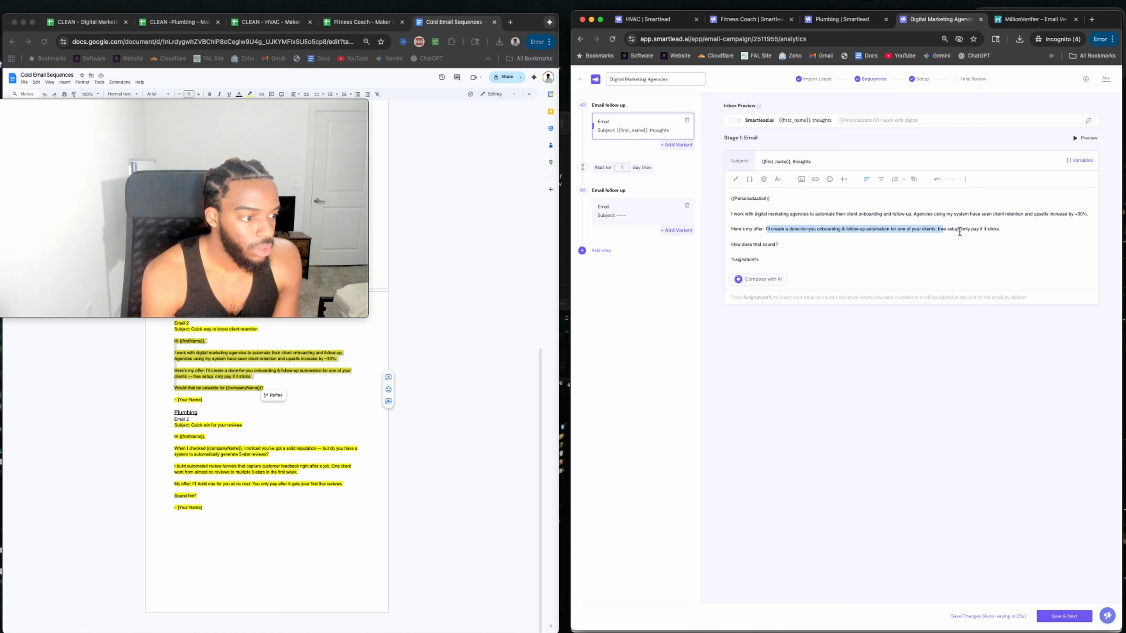
left_click(774, 247)
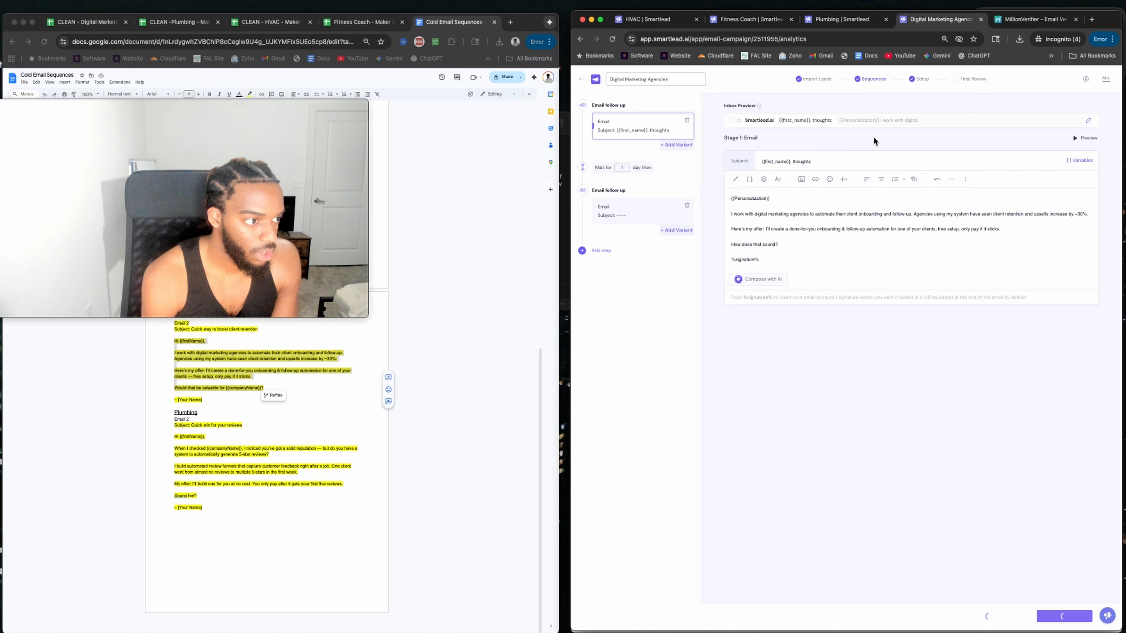
Go to Final Review and read through the first lead's preview email.
left_click(942, 79)
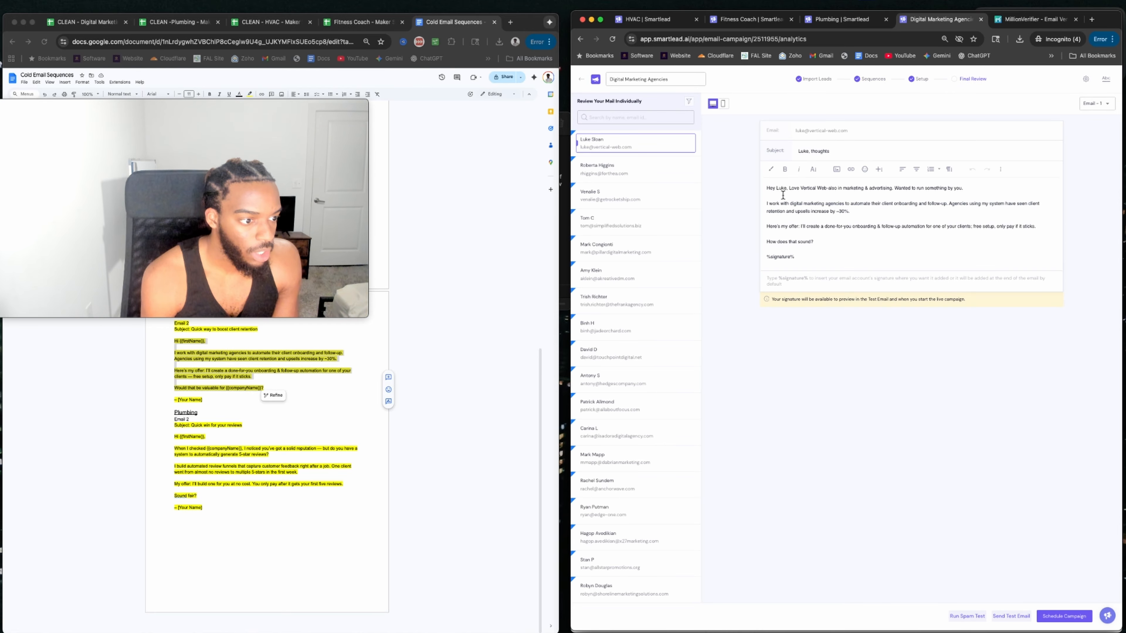
left_click_drag(968, 190, 839, 190)
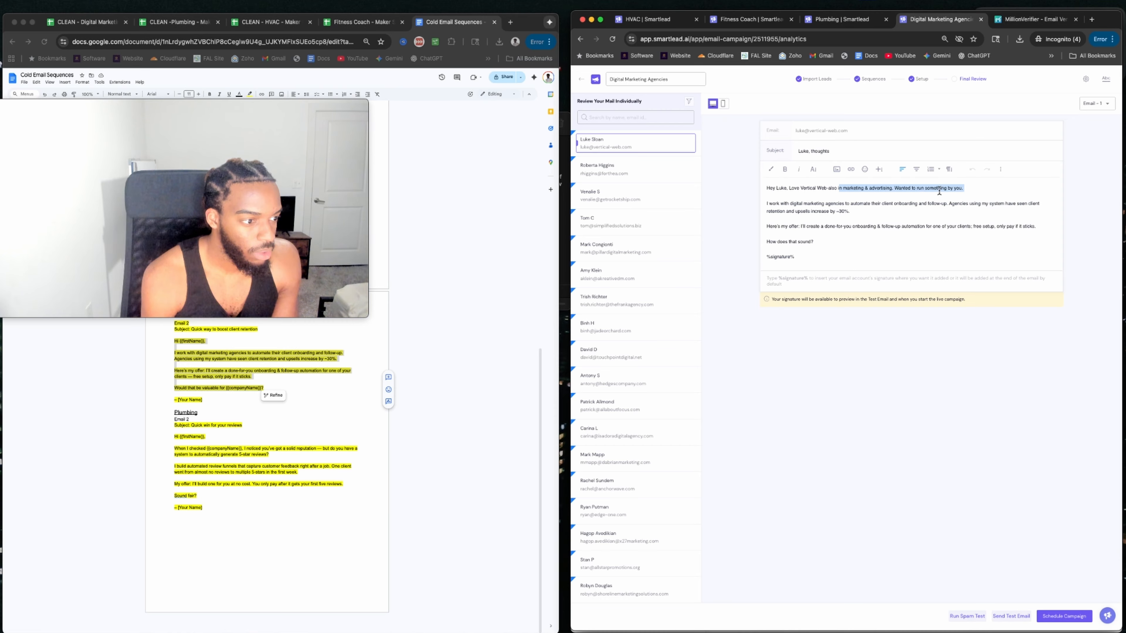
left_click_drag(776, 205, 901, 208)
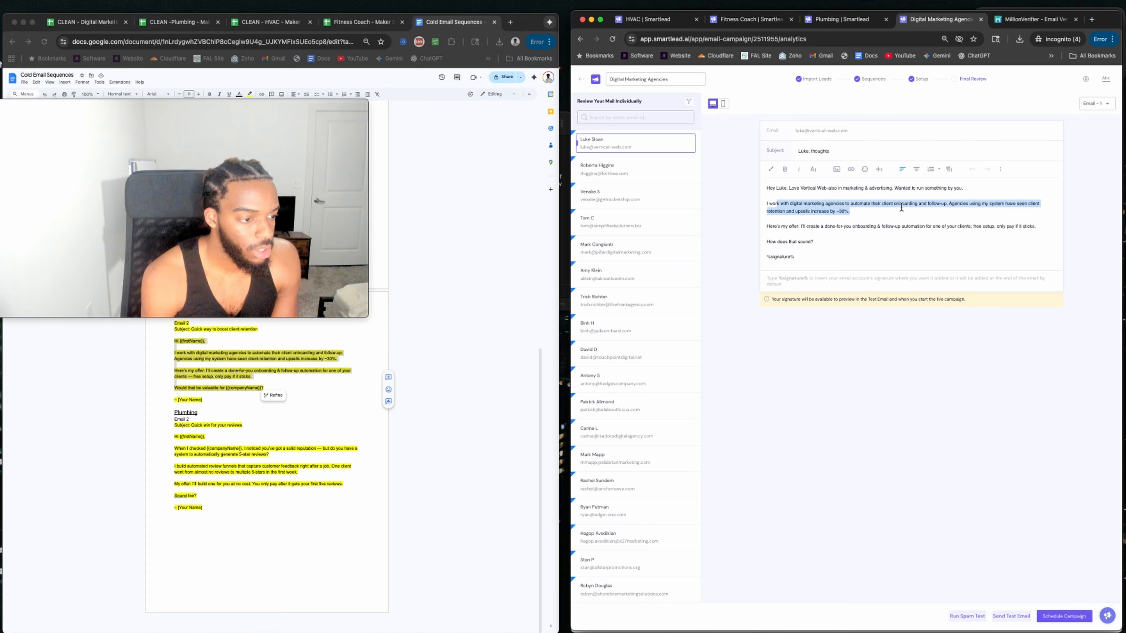
Add a comma after the first name in the next lead's greeting, save, and open Plumbing.
left_click(597, 280)
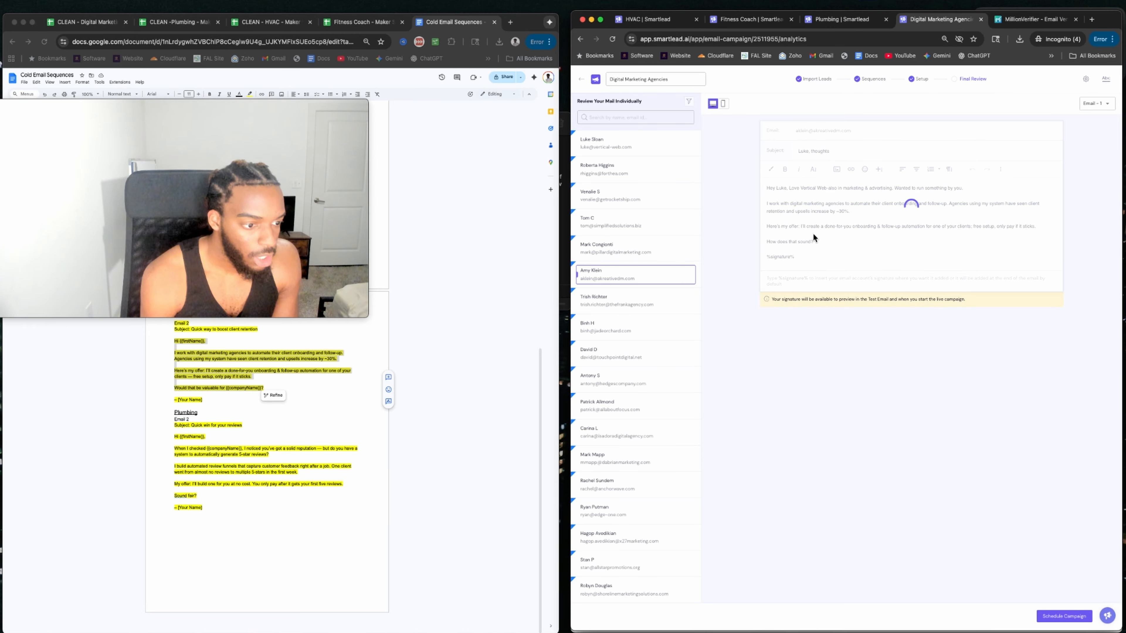
left_click(787, 191)
type(",")
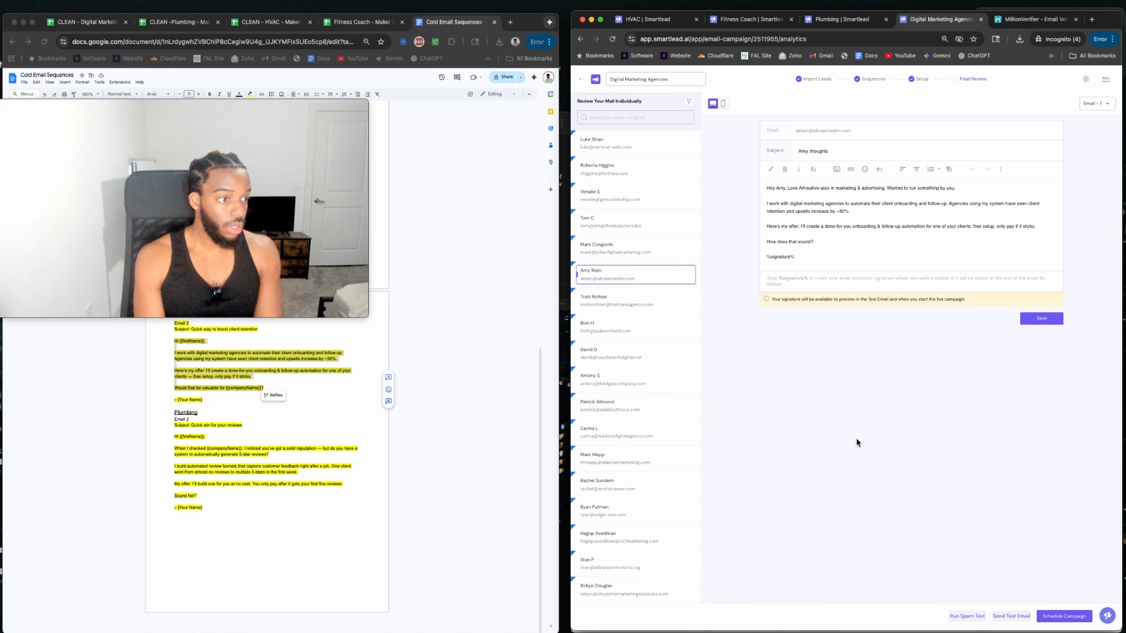
left_click(1059, 618)
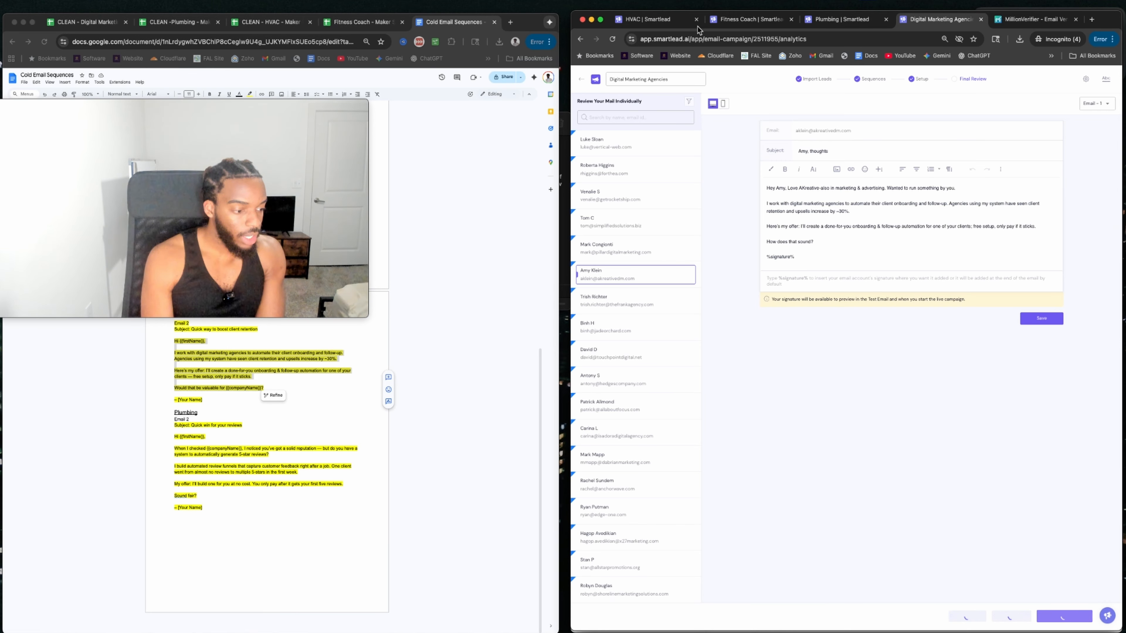
left_click(834, 19)
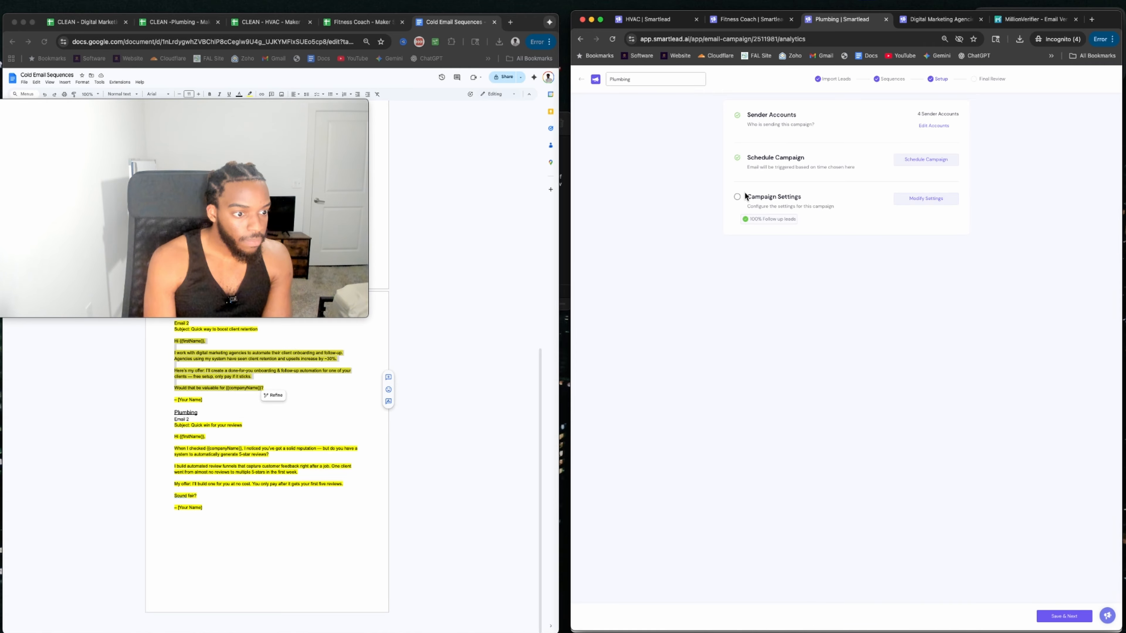
Turn off email open and link-click tracking in the Plumbing campaign settings.
left_click(738, 200)
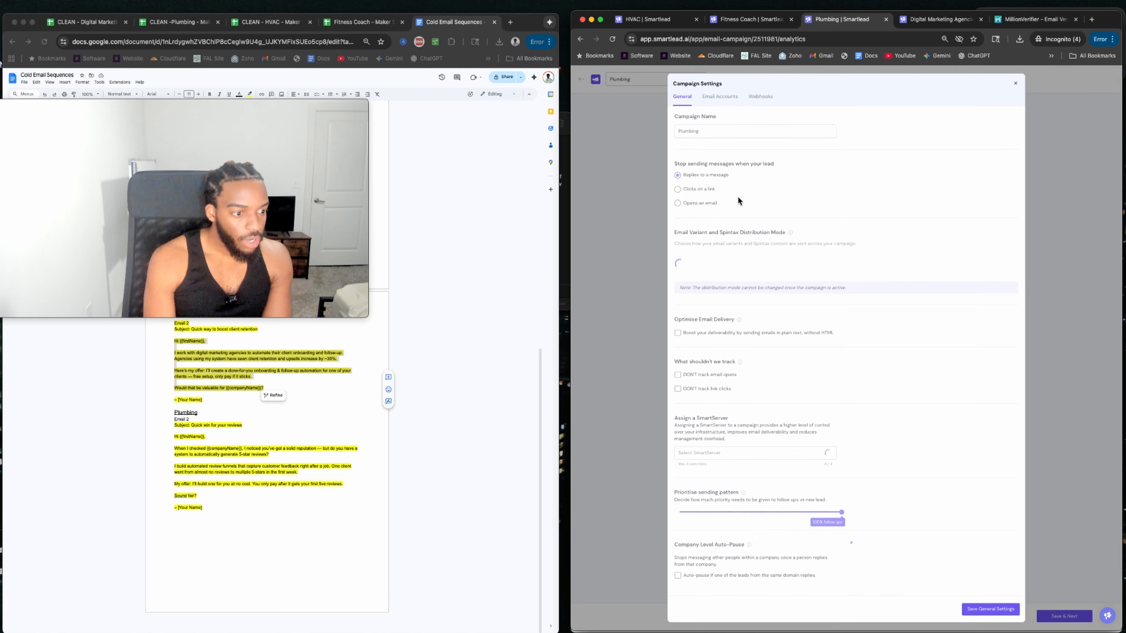
scroll(700, 177, "down", 7)
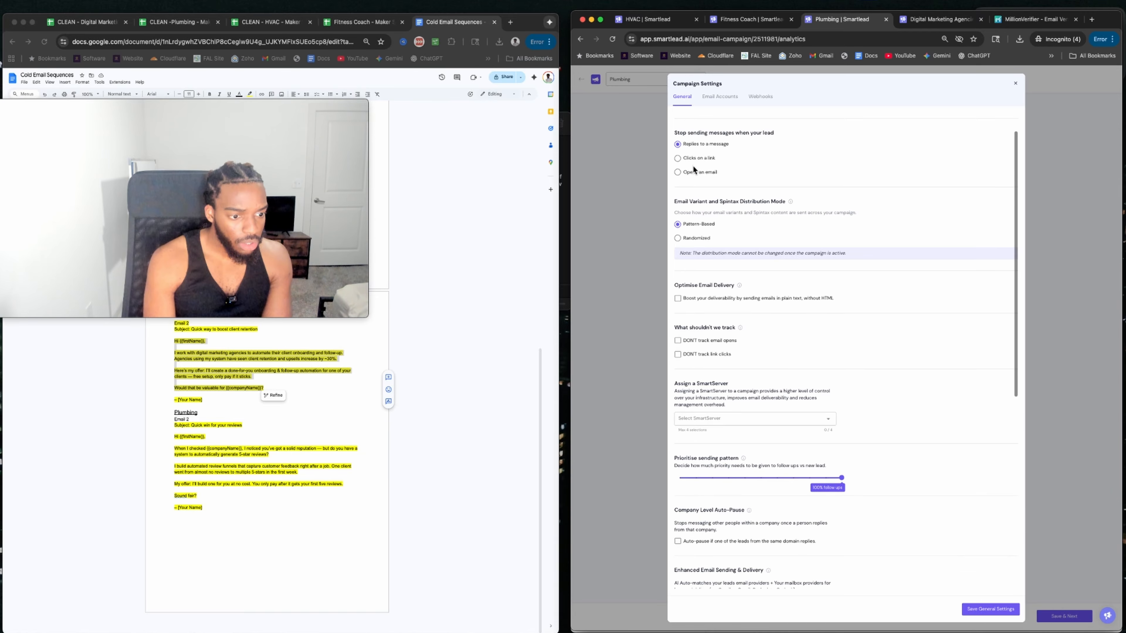
scroll(708, 220, "down", 2)
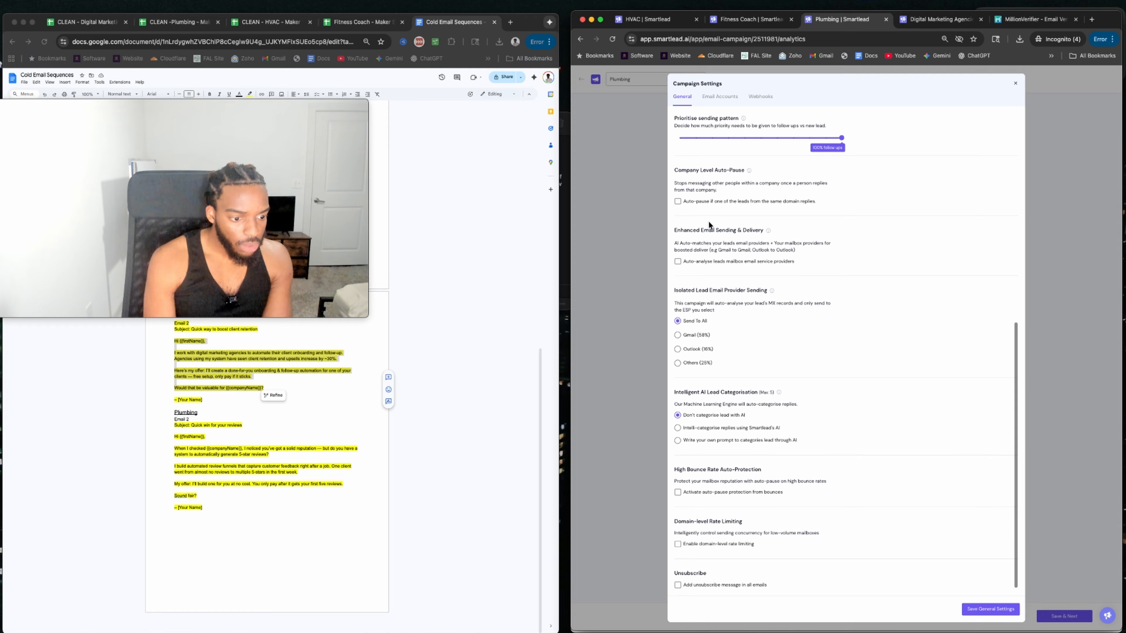
scroll(727, 331, "up", 8)
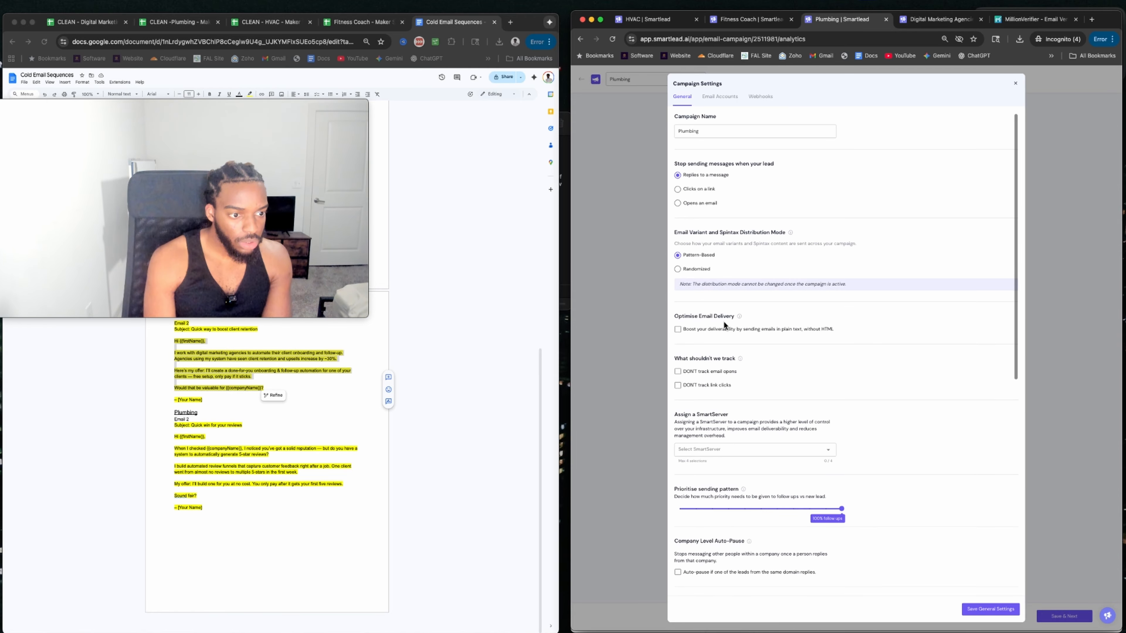
scroll(717, 264, "down", 2)
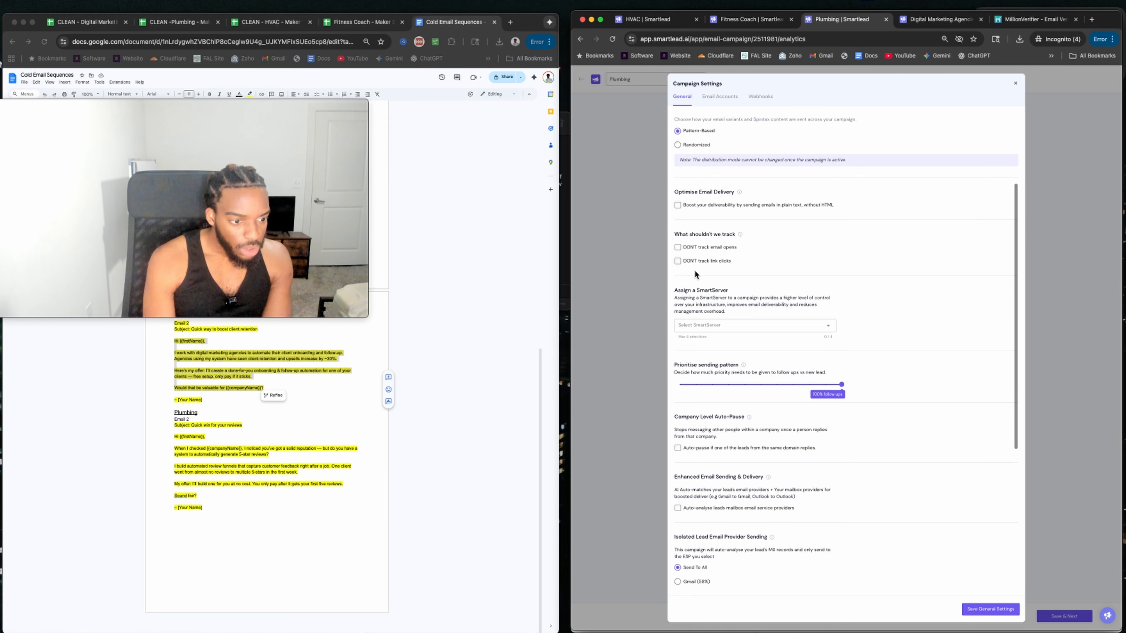
left_click(678, 248)
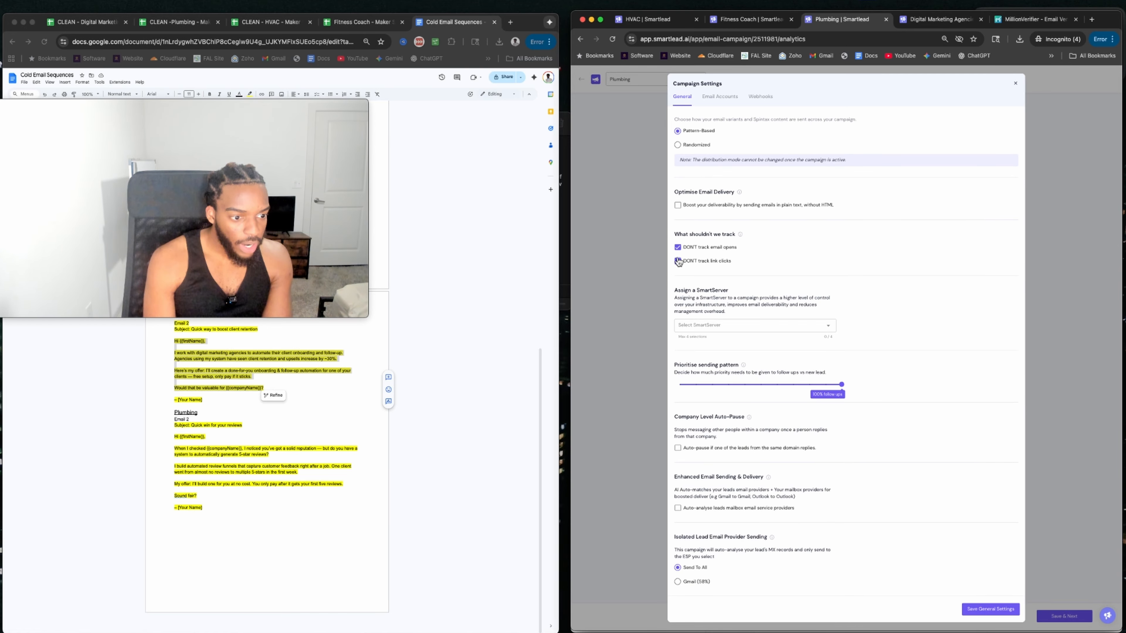
left_click(677, 261)
Set priority to 40% follow-ups / 60% new leads and auto-pause on bounces at 5, then save.
scroll(692, 202, "down", 2)
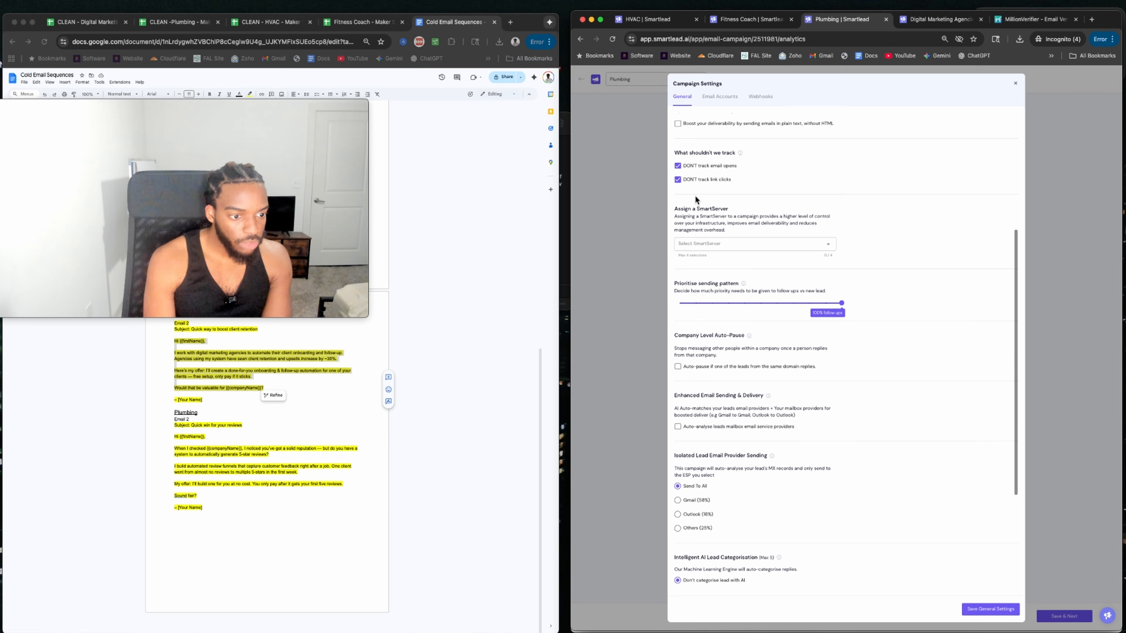
scroll(695, 195, "down", 3)
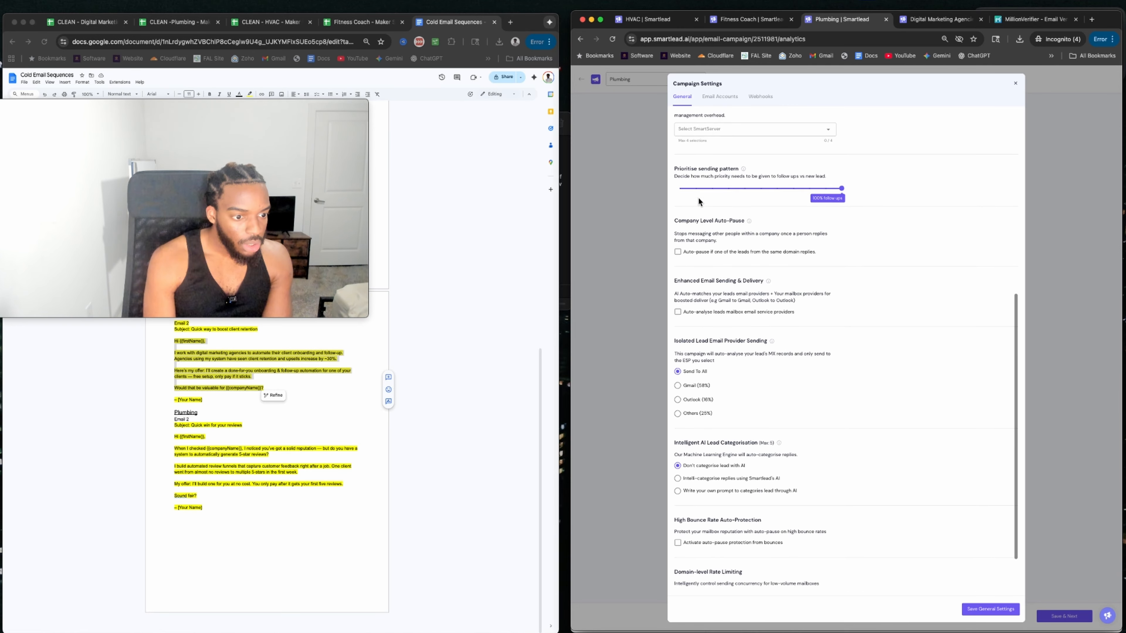
scroll(698, 201, "down", 1)
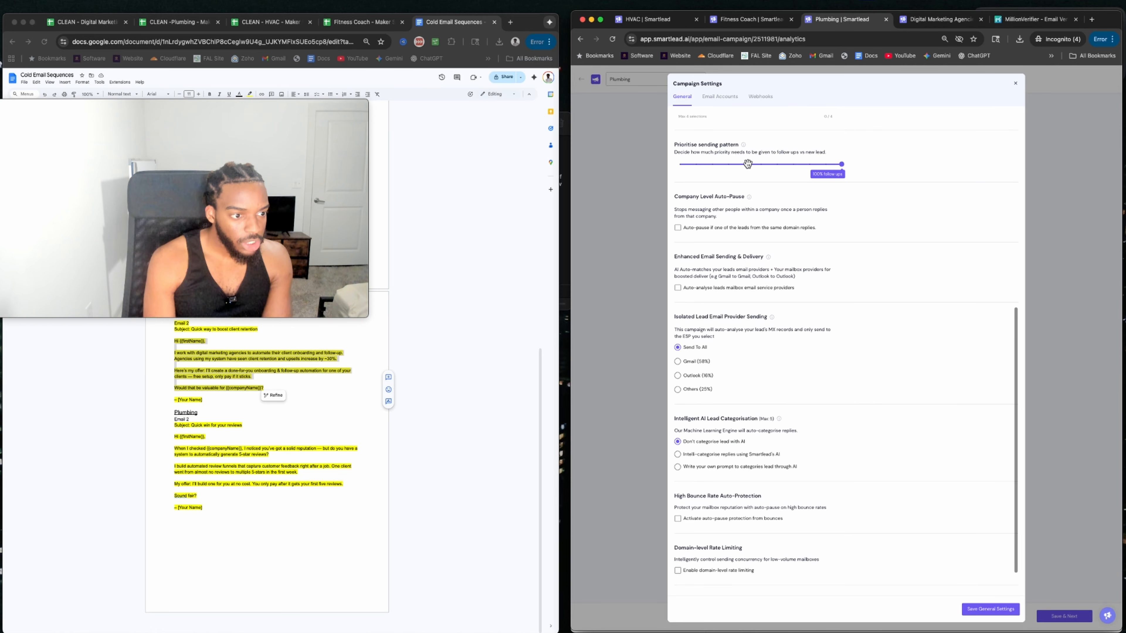
left_click(748, 165)
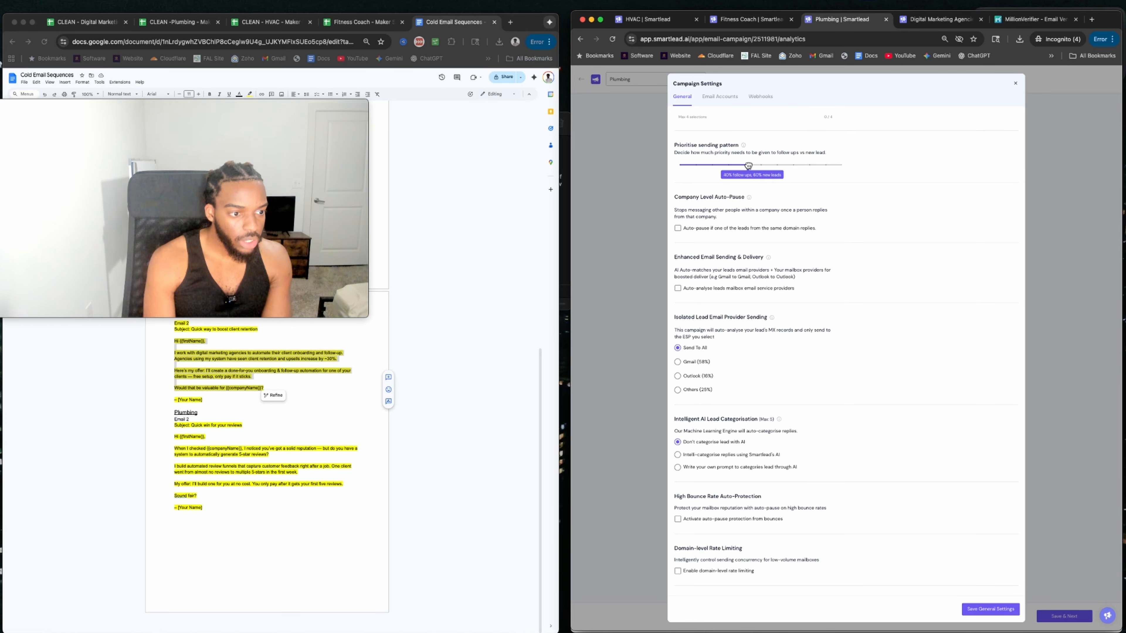
scroll(734, 220, "down", 1)
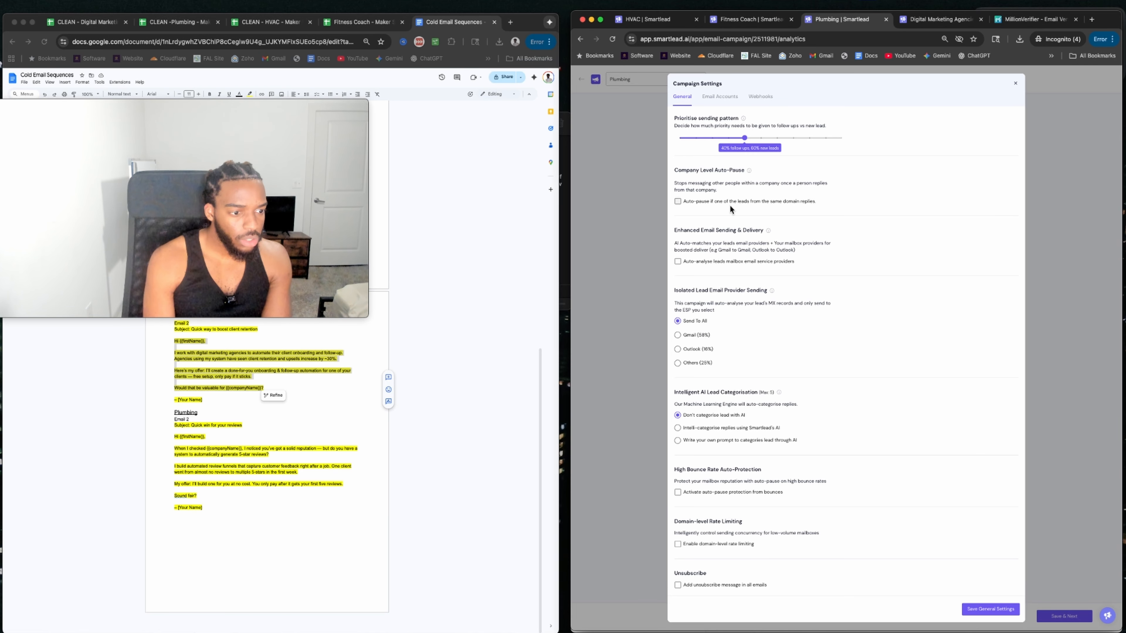
scroll(694, 453, "up", 1)
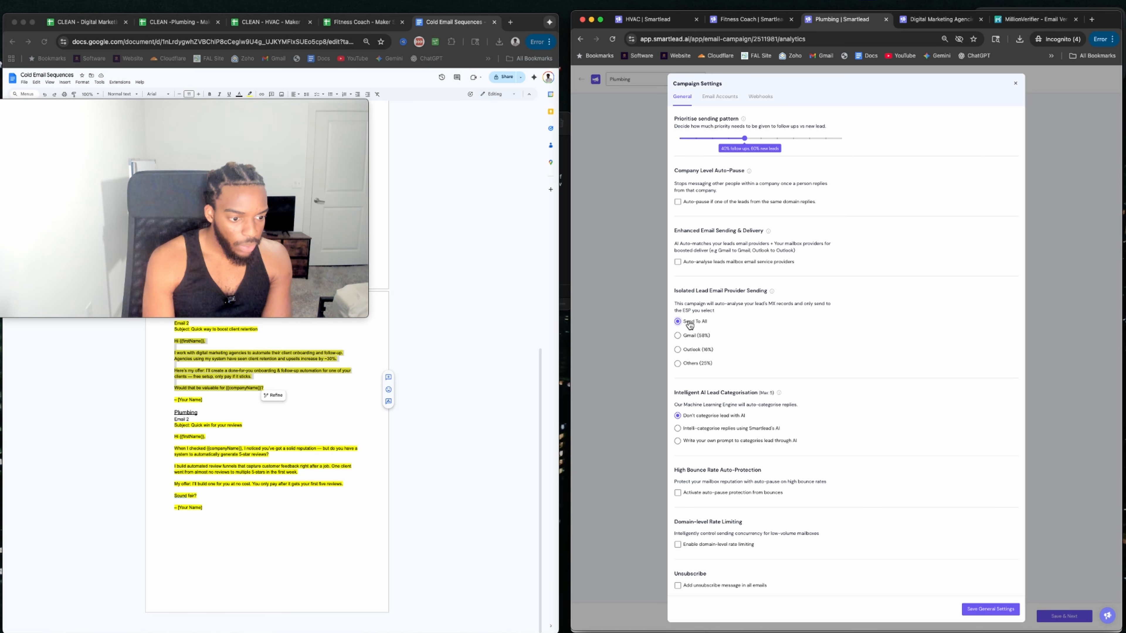
left_click(678, 493)
left_click(694, 505)
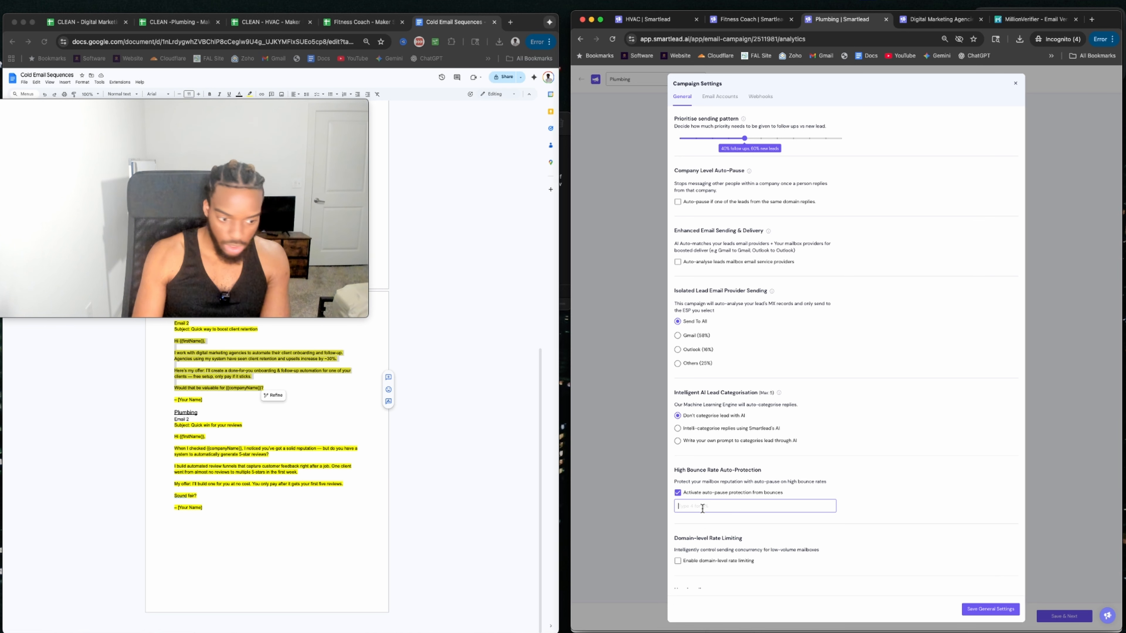
type("5")
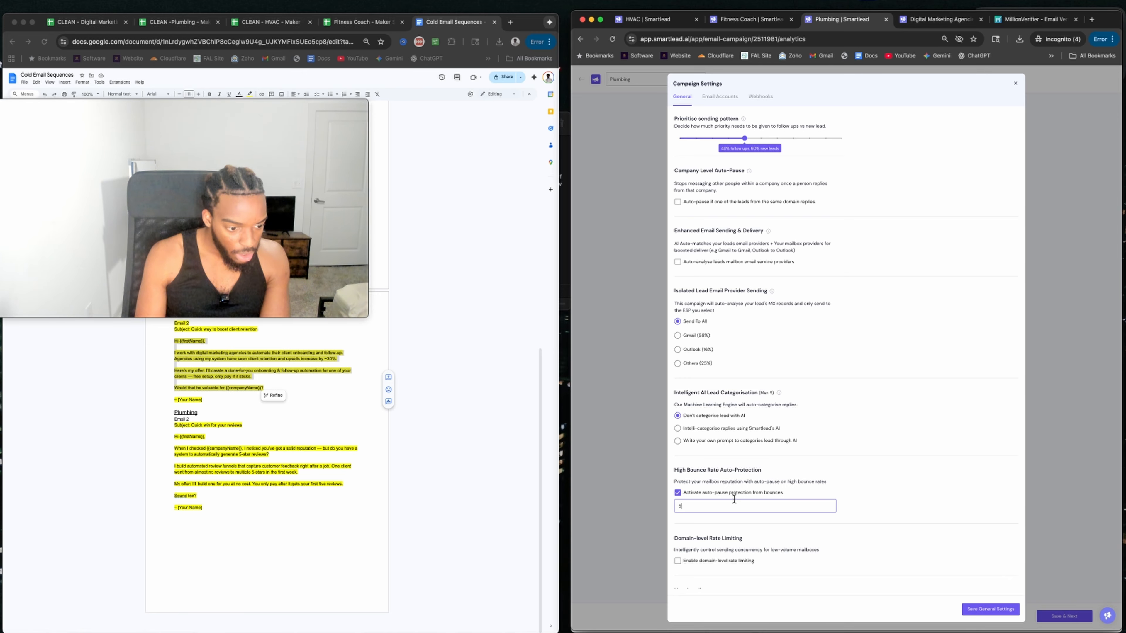
scroll(718, 503, "down", 1)
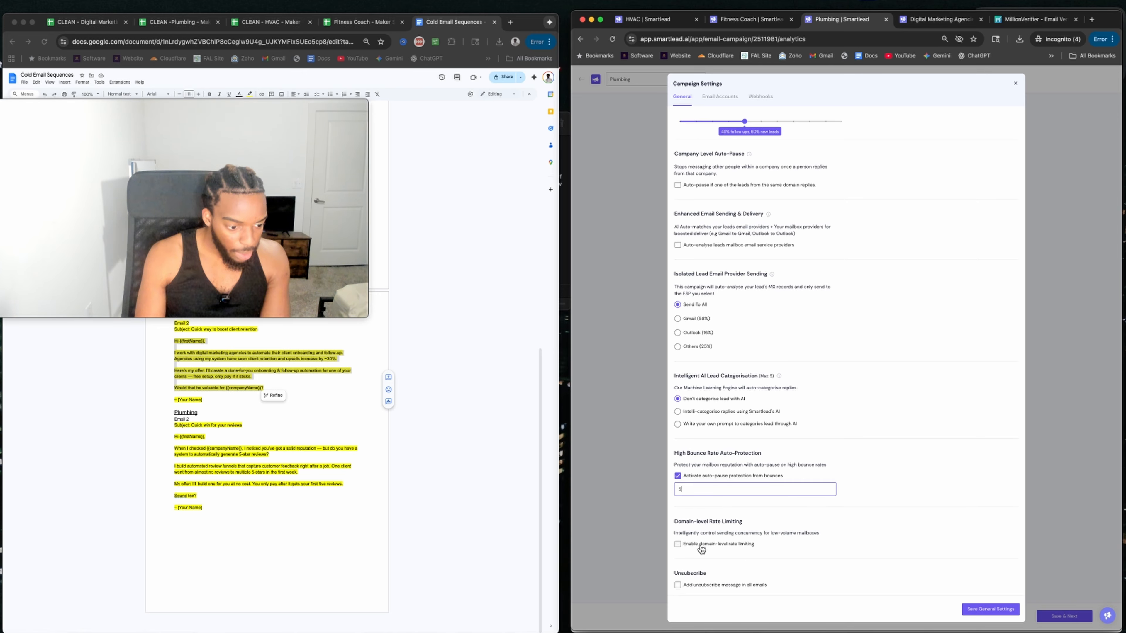
left_click(977, 609)
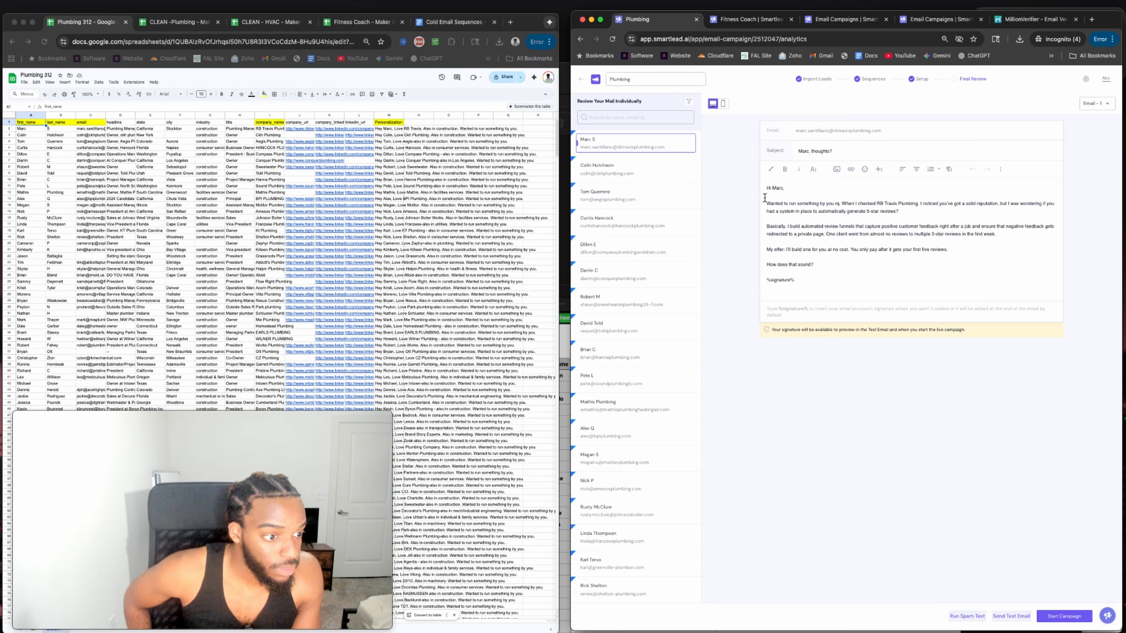
Review the Plumbing emails, start the campaign, and view Digital Marketing Agencies performance.
left_click_drag(766, 187, 863, 205)
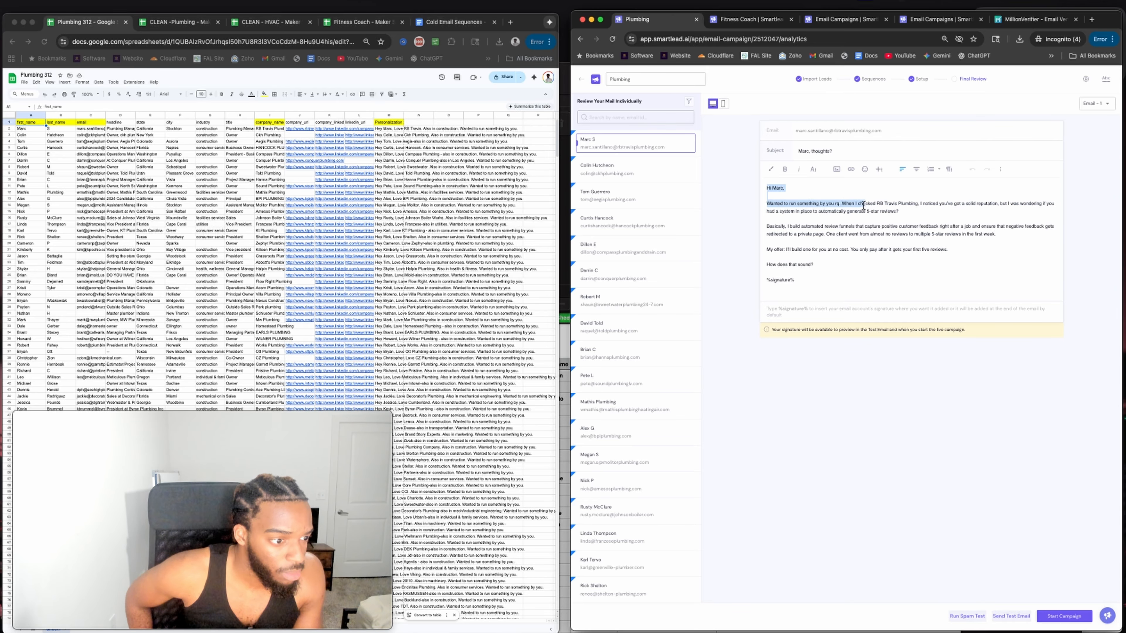
left_click(818, 214)
left_click_drag(771, 225, 976, 239)
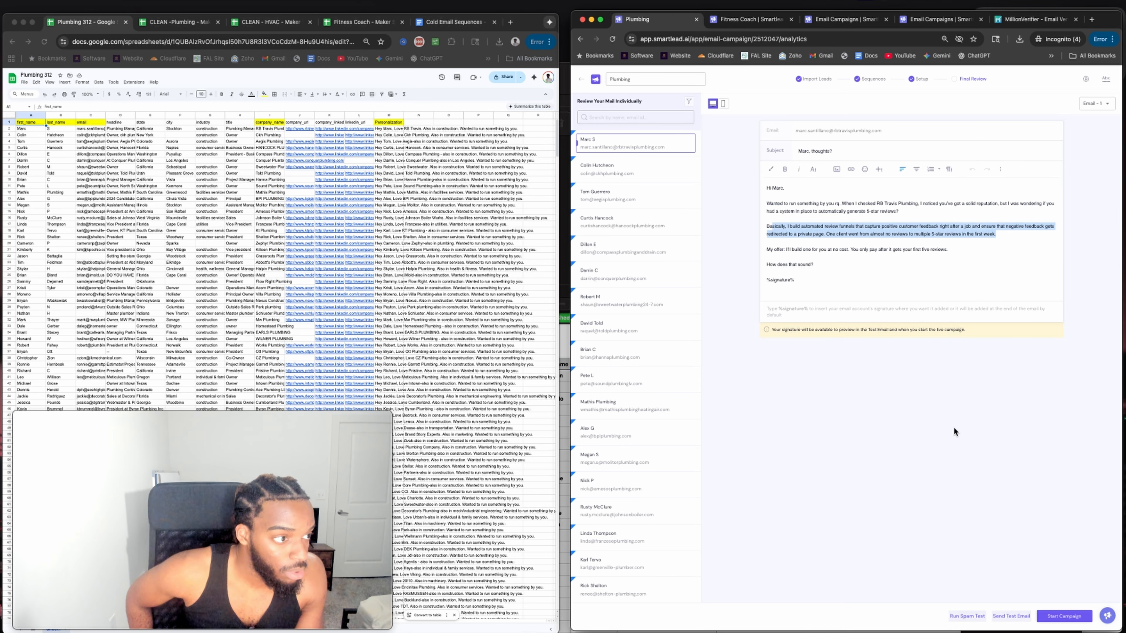
left_click(1042, 621)
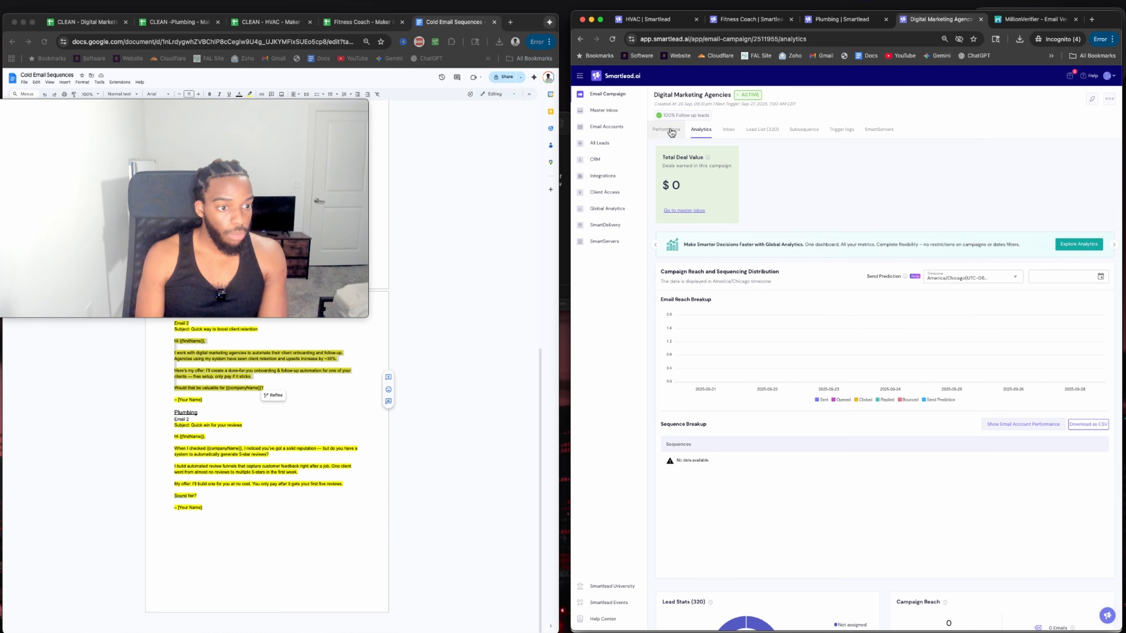
left_click(666, 129)
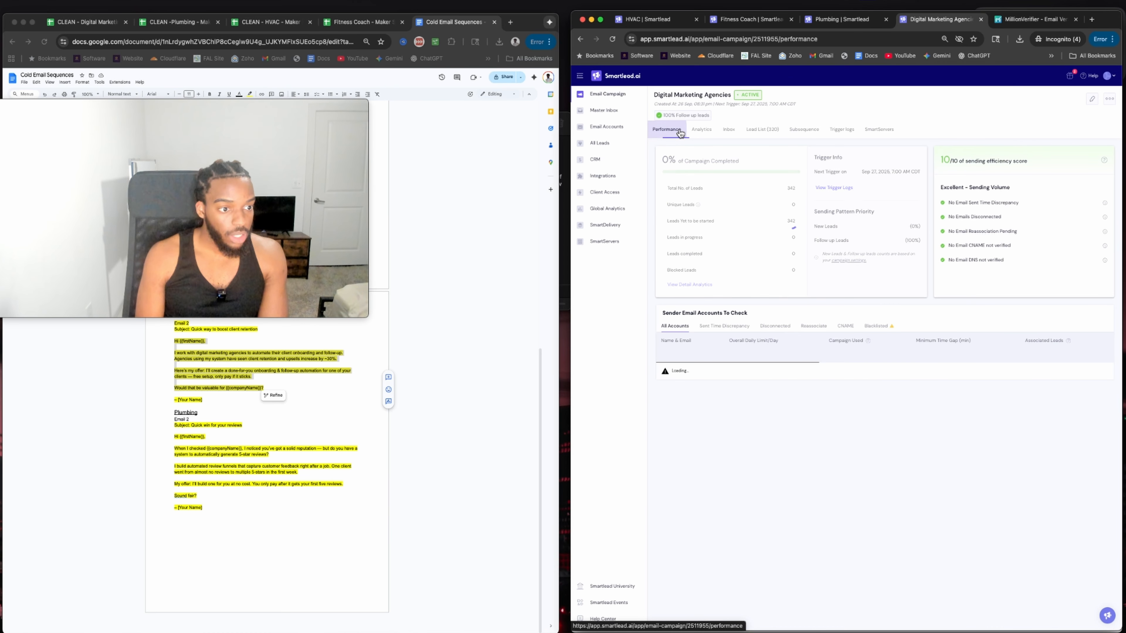
Edit the Digital Marketing Agencies campaign settings, shifting sending priority toward new leads, and save.
left_click(1092, 99)
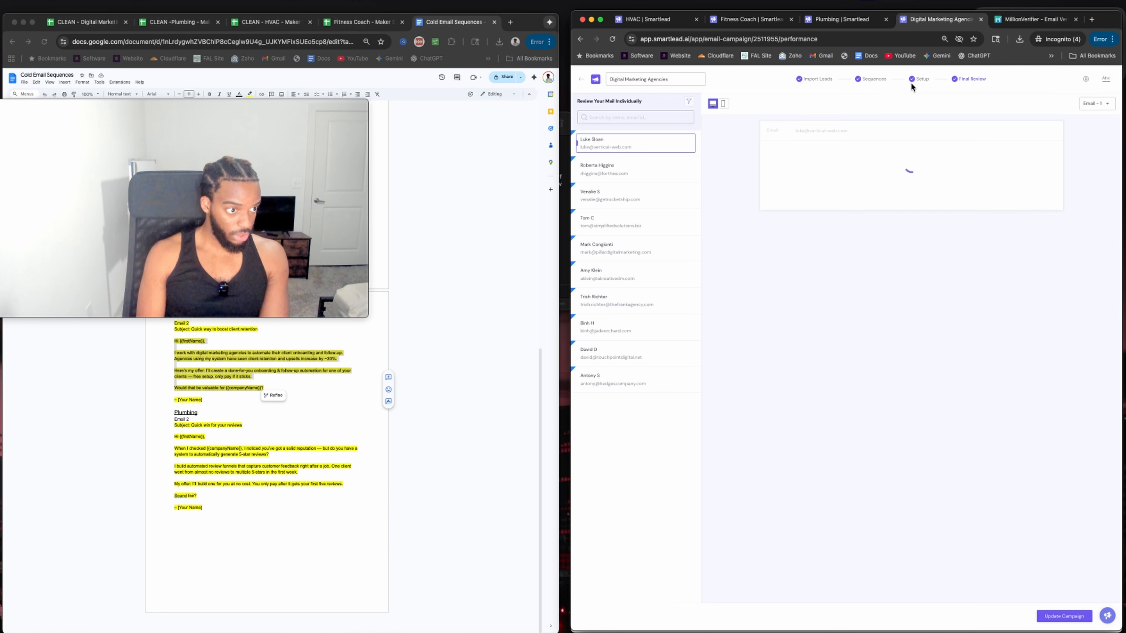
left_click(921, 79)
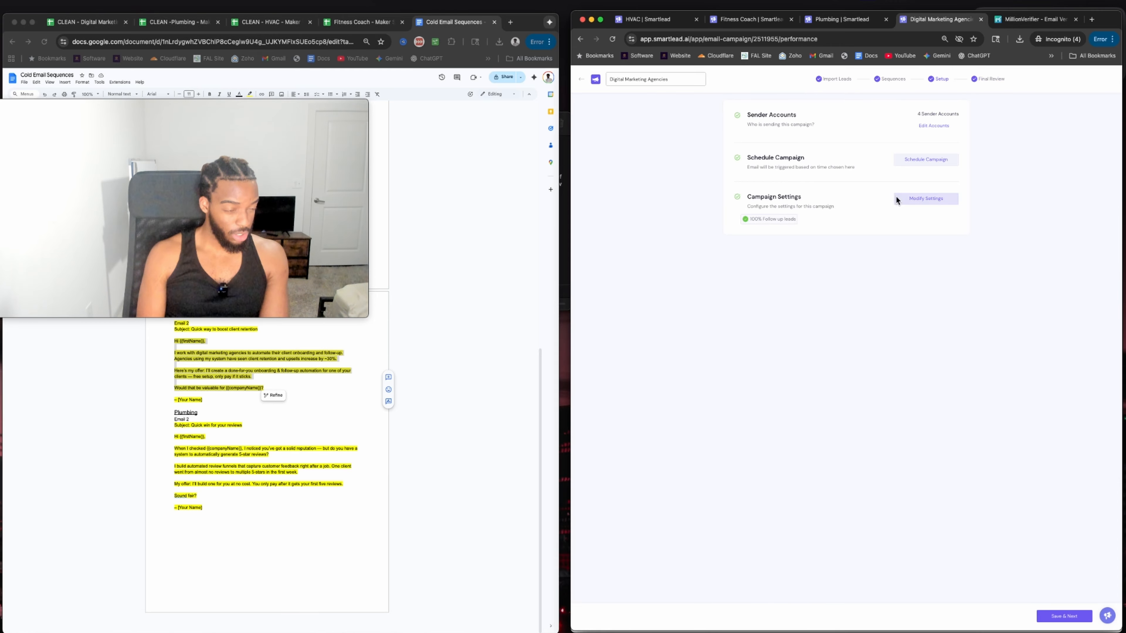
left_click(902, 198)
scroll(710, 310, "down", 5)
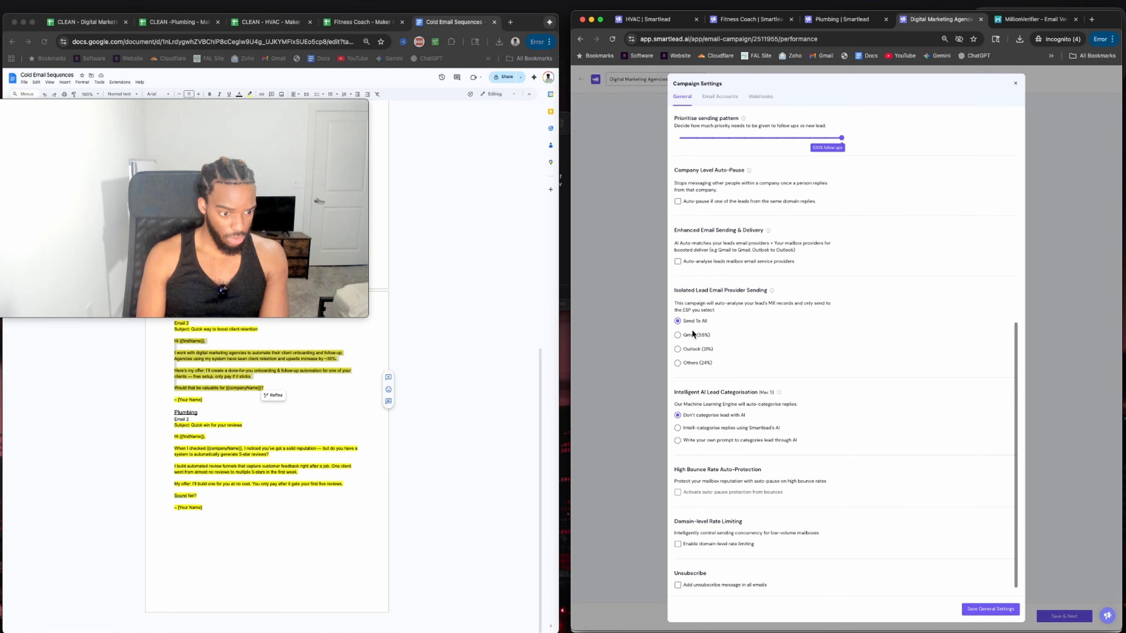
scroll(693, 339, "up", 10)
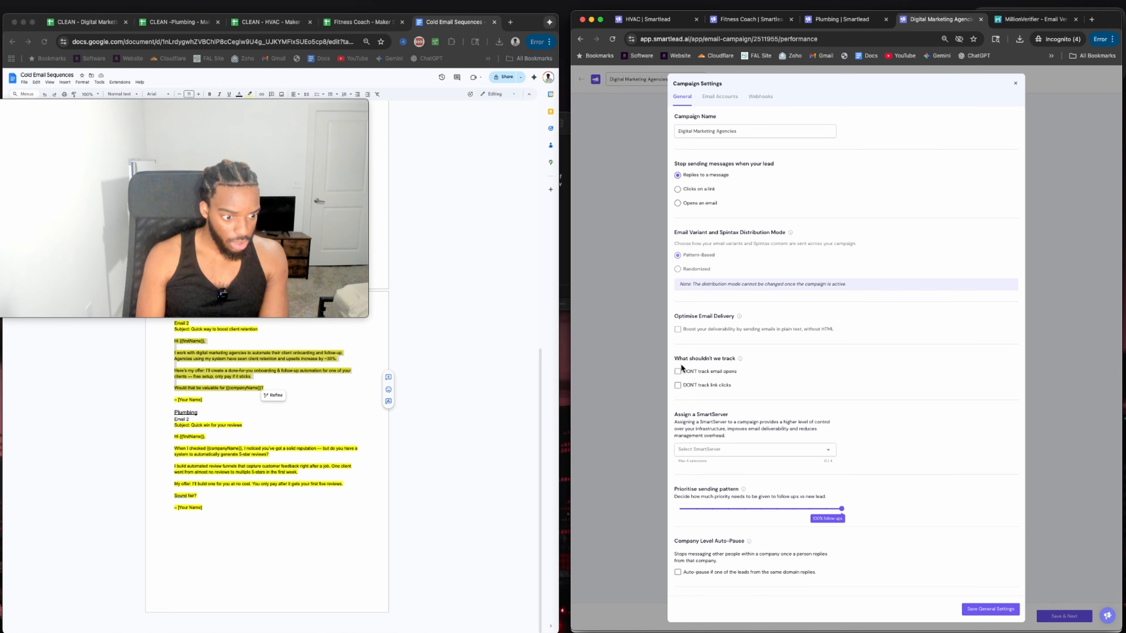
scroll(774, 282, "down", 8)
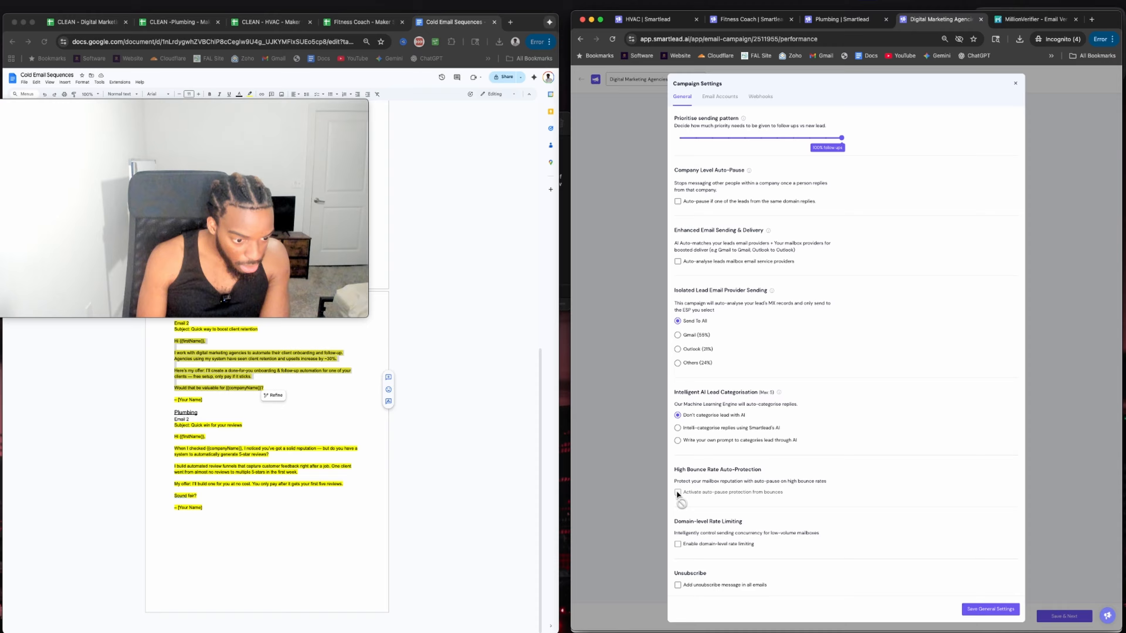
left_click_drag(679, 481, 710, 482)
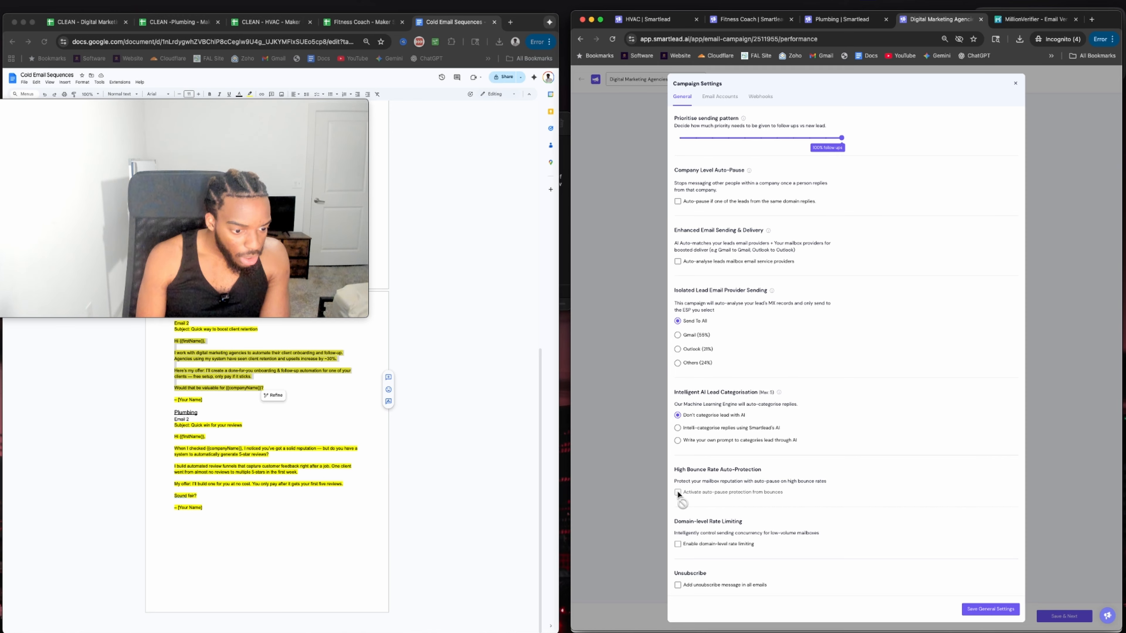
left_click(1006, 611)
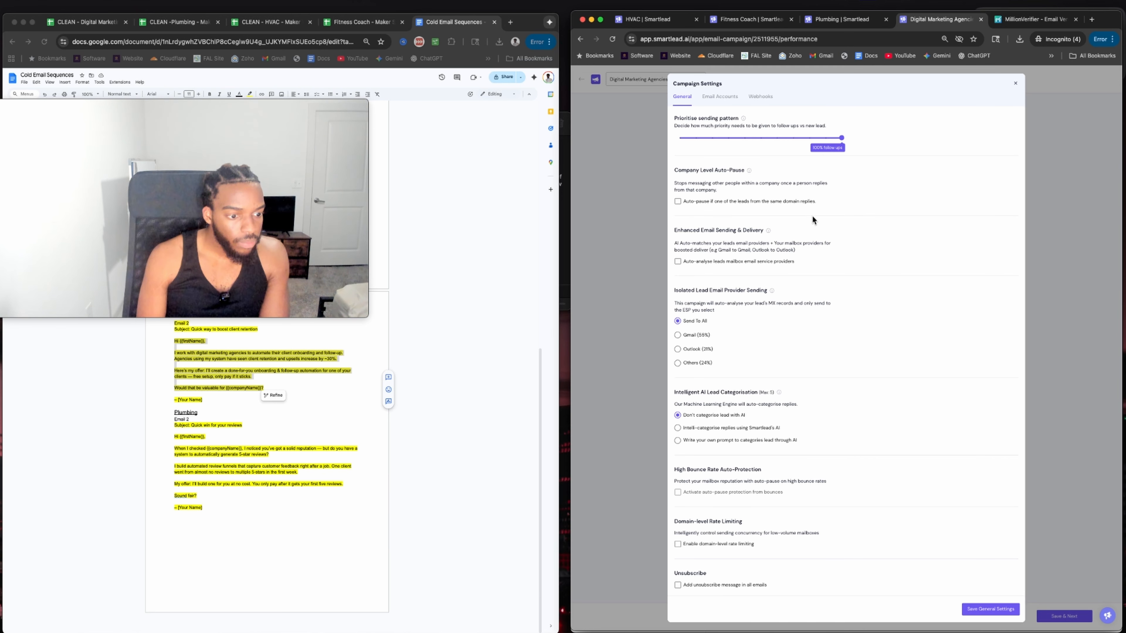
left_click_drag(842, 138, 745, 137)
left_click(975, 611)
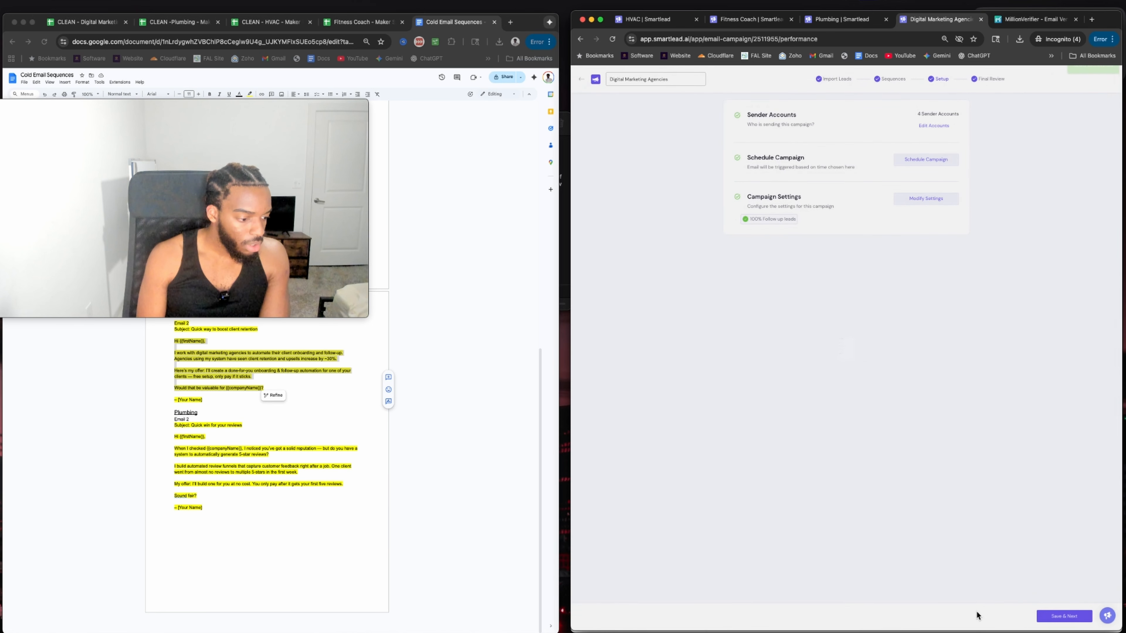
Review the final preview email and update the Digital Marketing Agencies campaign.
left_click(1064, 616)
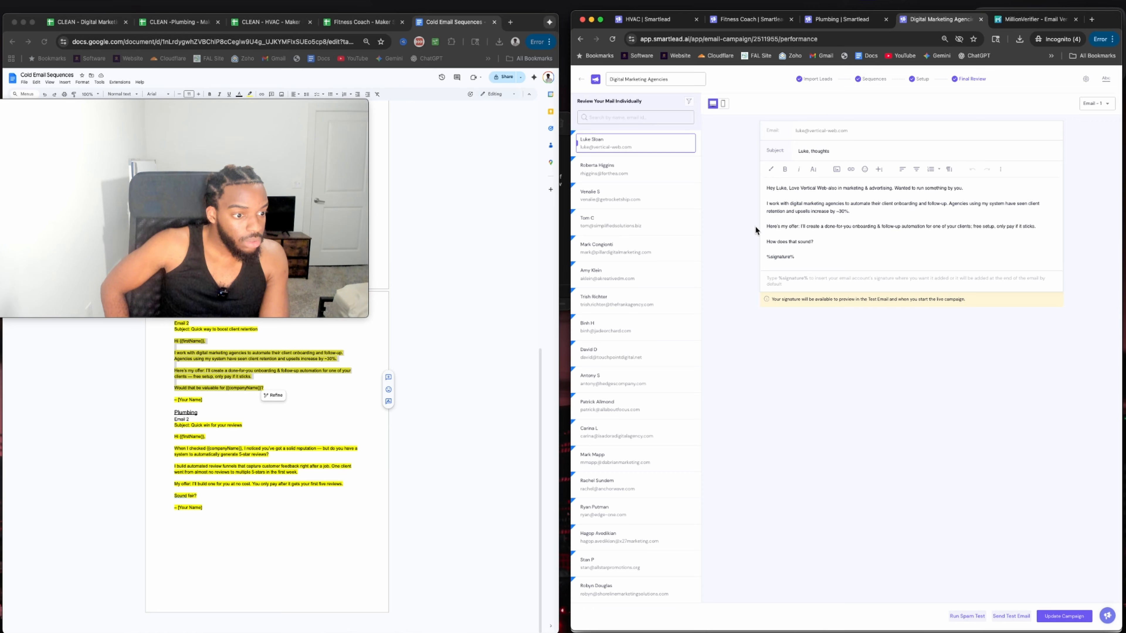
left_click_drag(805, 226, 994, 215)
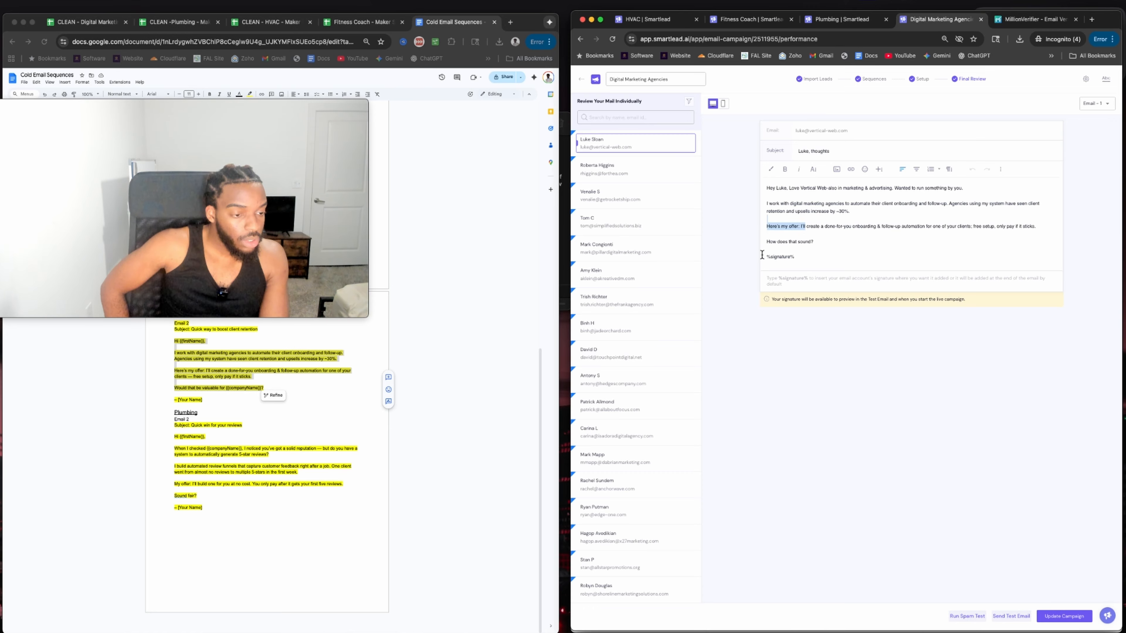
left_click(1054, 618)
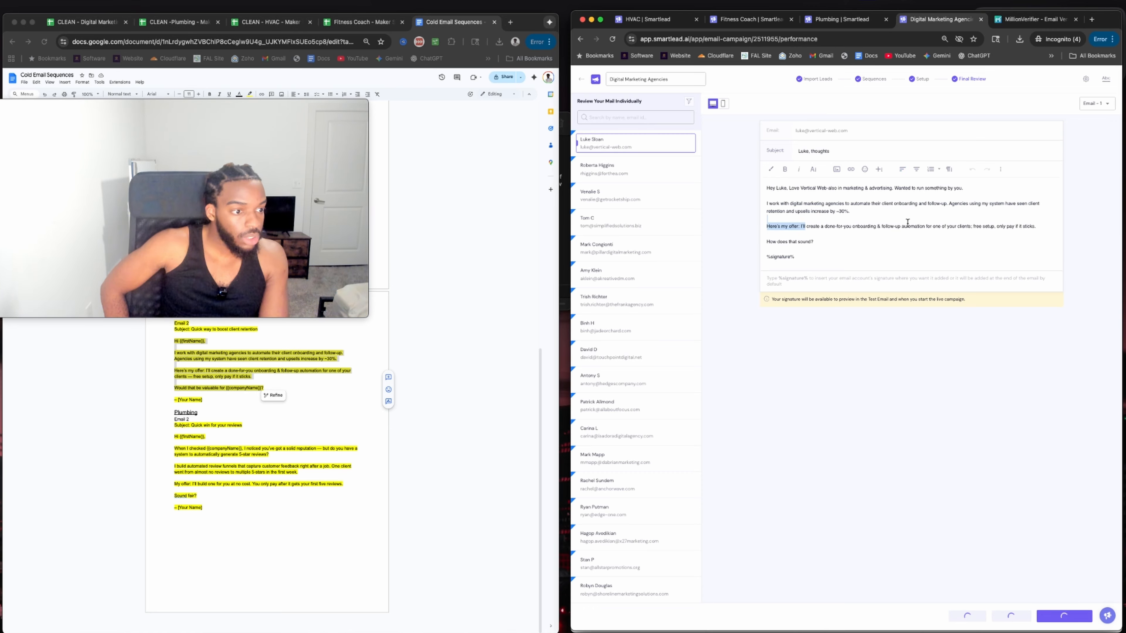
left_click(851, 25)
In the Fitness Coach campaign settings, stop tracking email opens and link clicks.
left_click(933, 19)
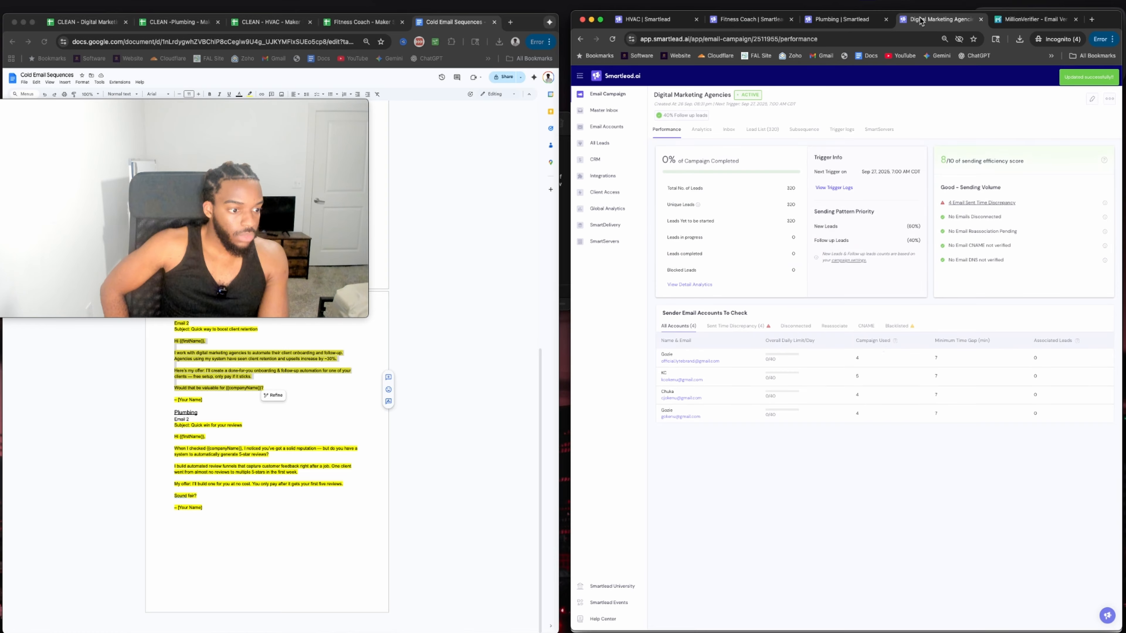
left_click(737, 24)
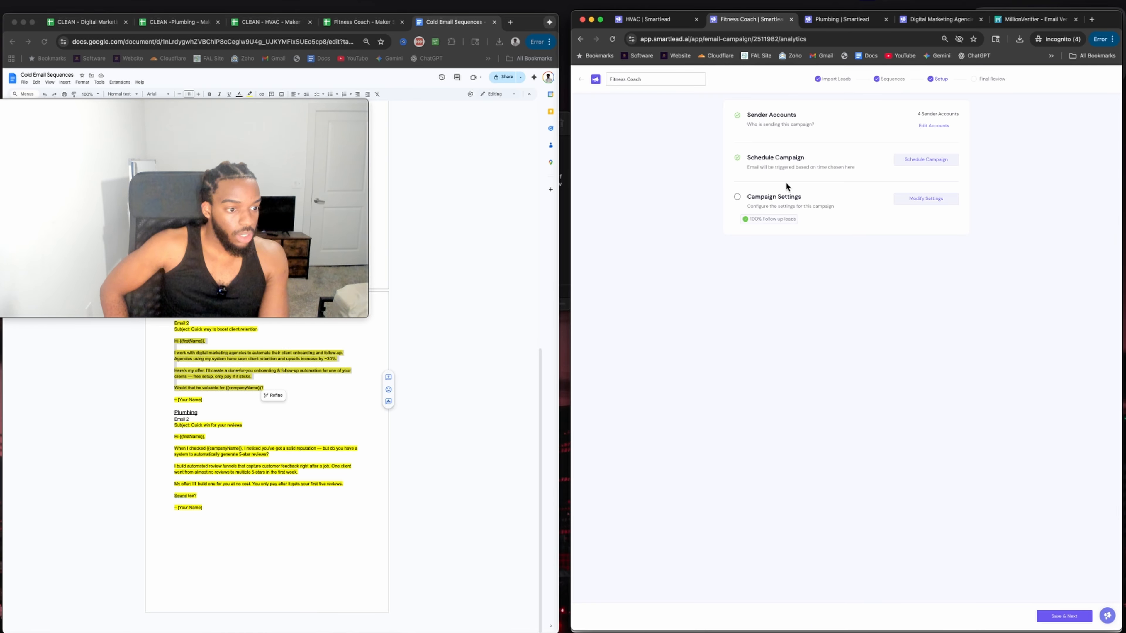
left_click(918, 192)
scroll(702, 319, "down", 5)
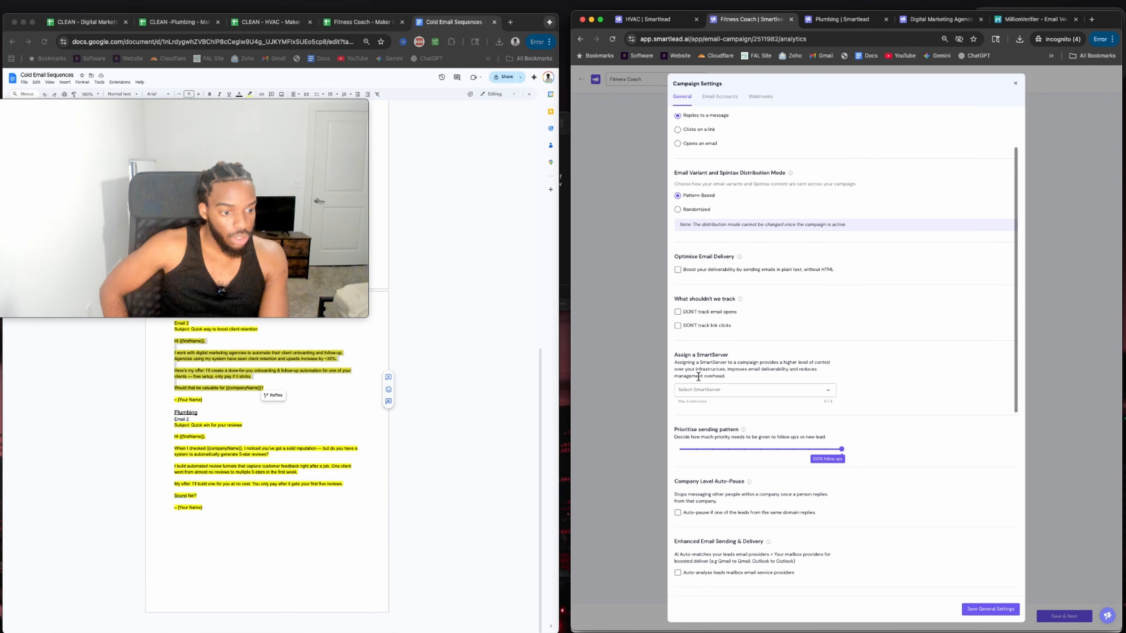
left_click(677, 325)
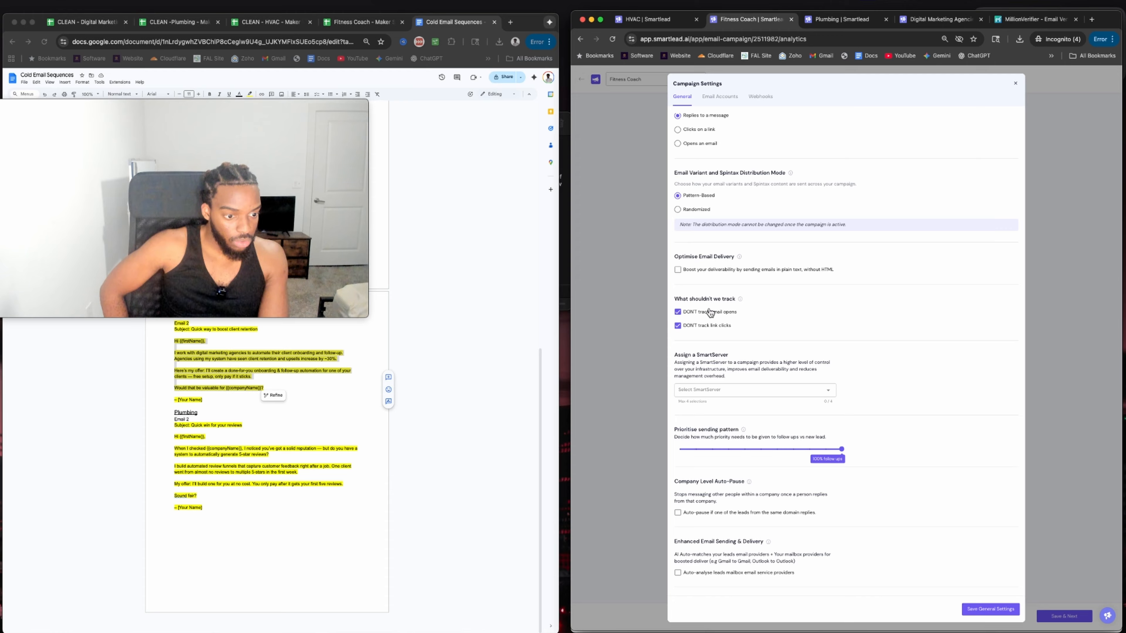
scroll(838, 355, "down", 3)
Set priority to 60% follow-ups, enable bounce auto-pause at 5, and save the settings.
left_click_drag(841, 354, 776, 354)
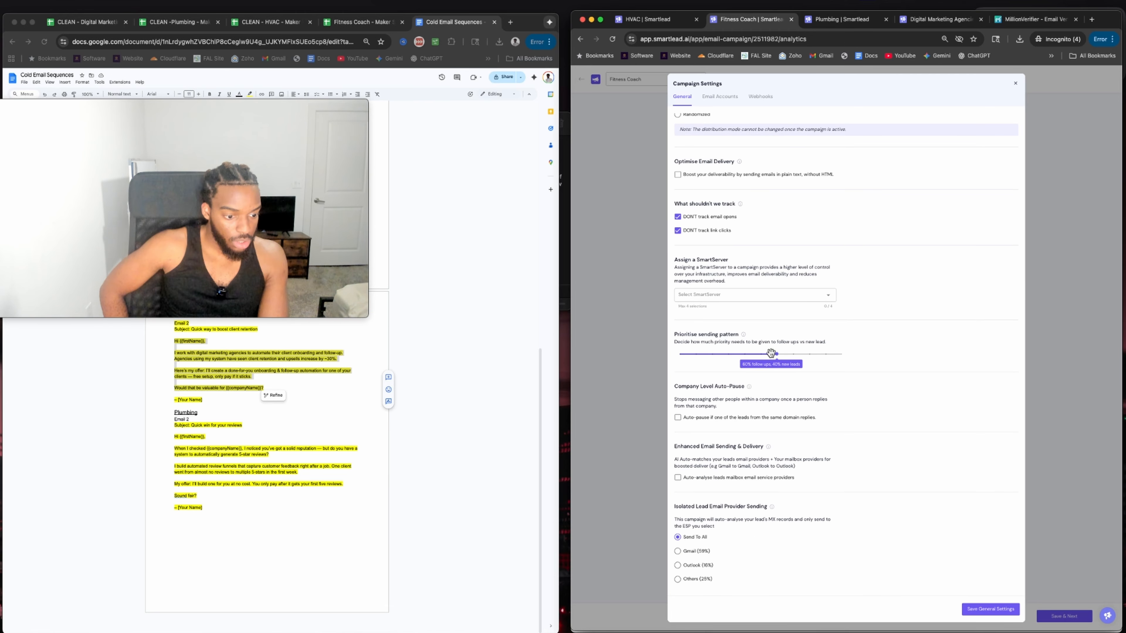
scroll(731, 382, "down", 5)
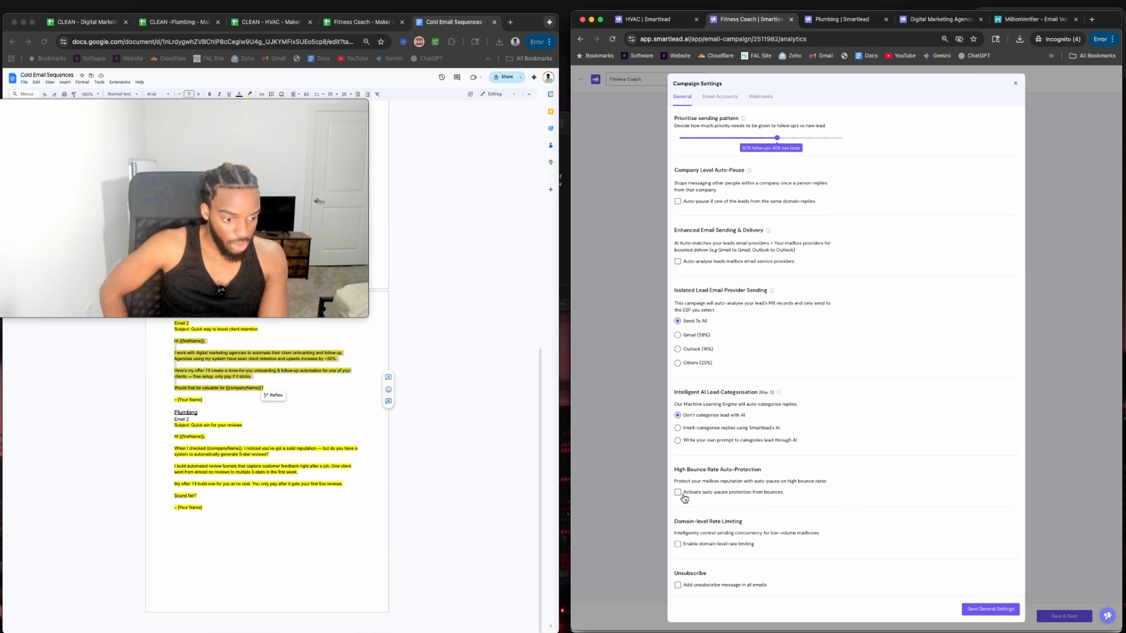
left_click(678, 492)
left_click(697, 504)
type("5")
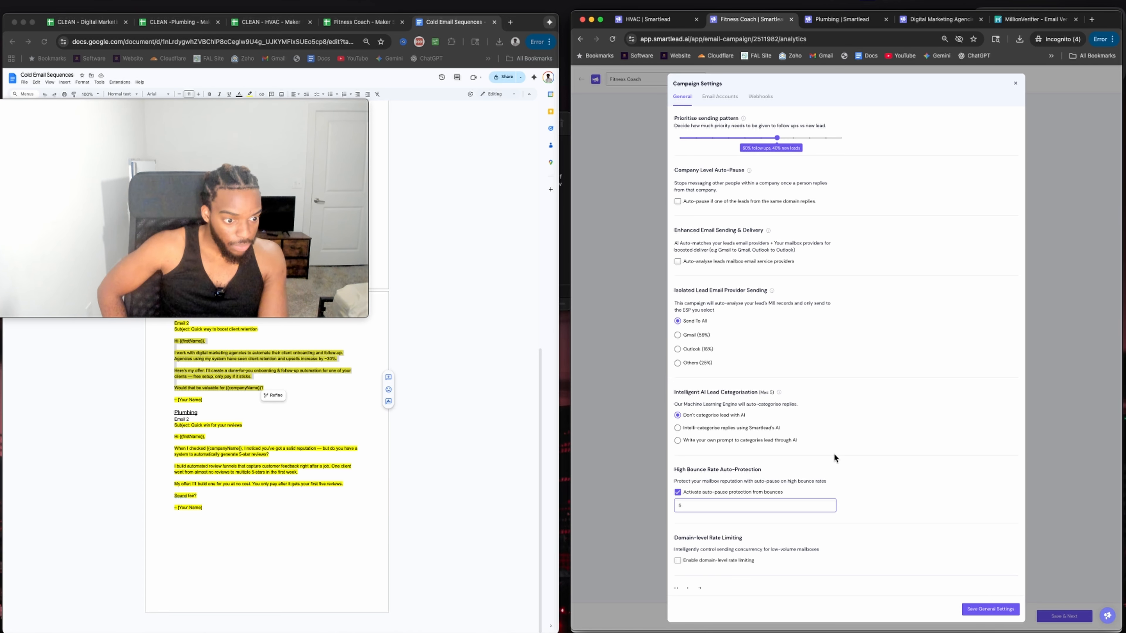
scroll(834, 458, "down", 1)
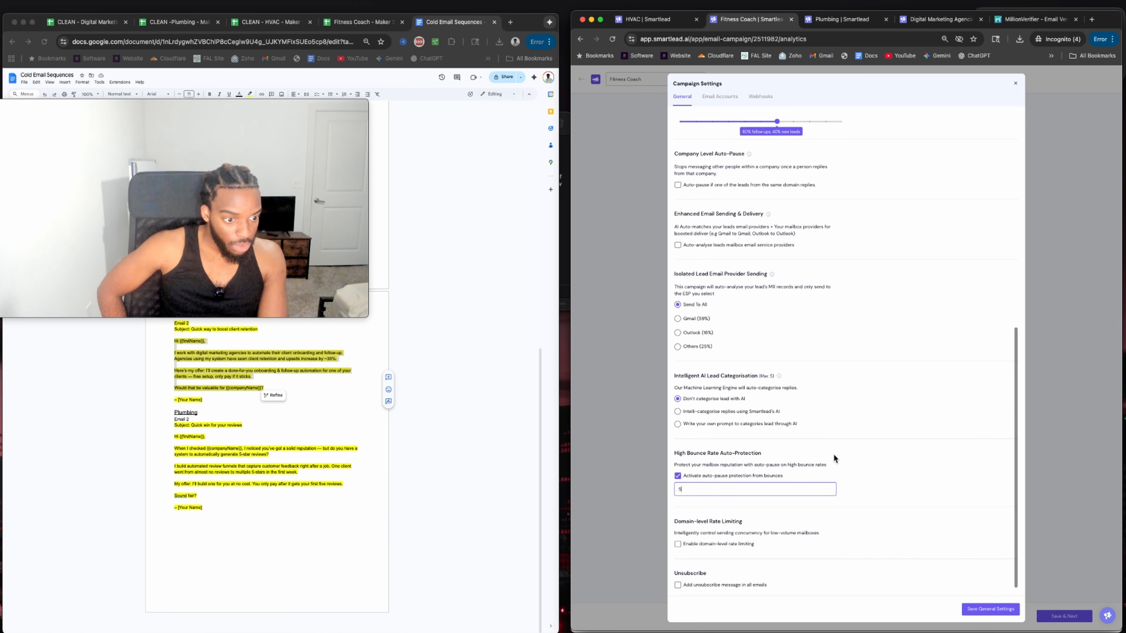
left_click(987, 612)
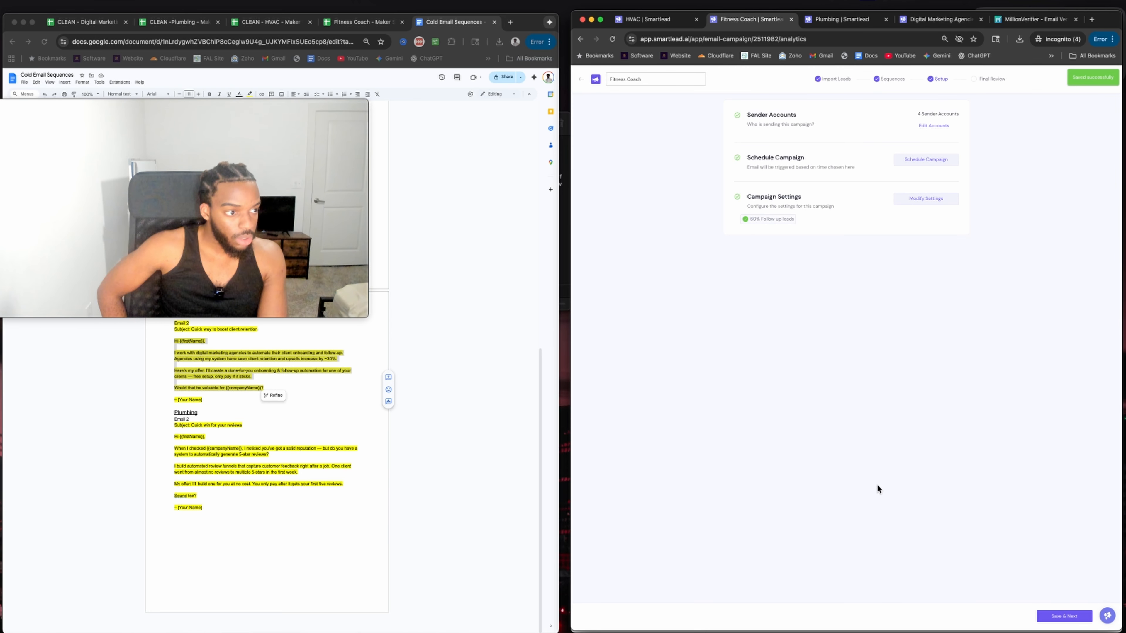
Swap the Fitness Coach email's {{personalization}} opening line for the {{Personalization}} variable, then save and continue.
left_click(992, 79)
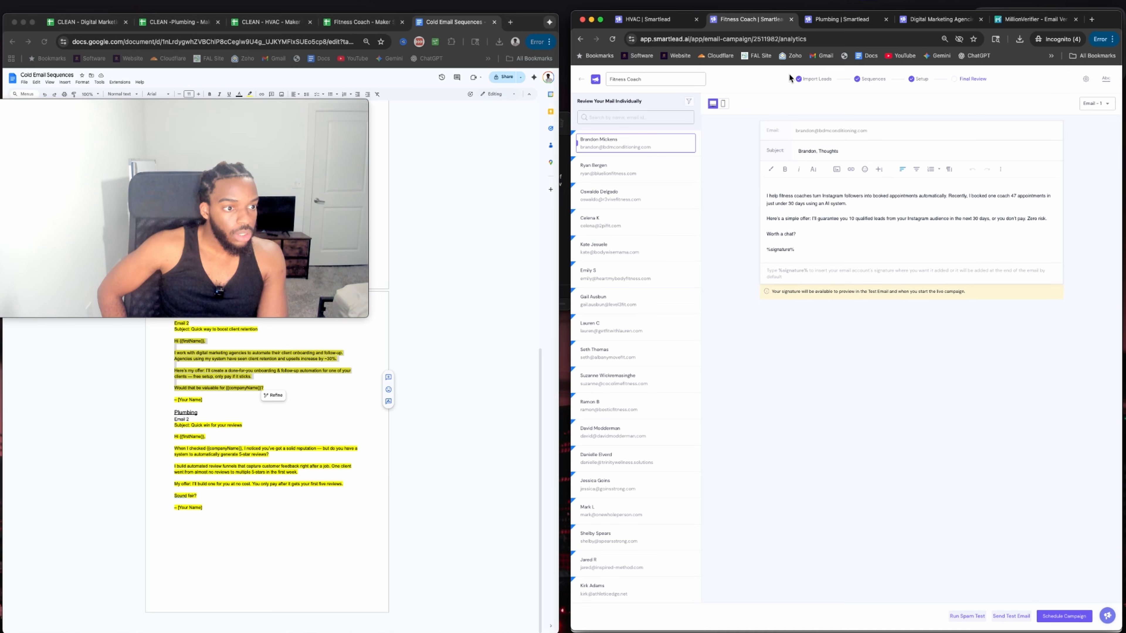
left_click(821, 83)
left_click(869, 83)
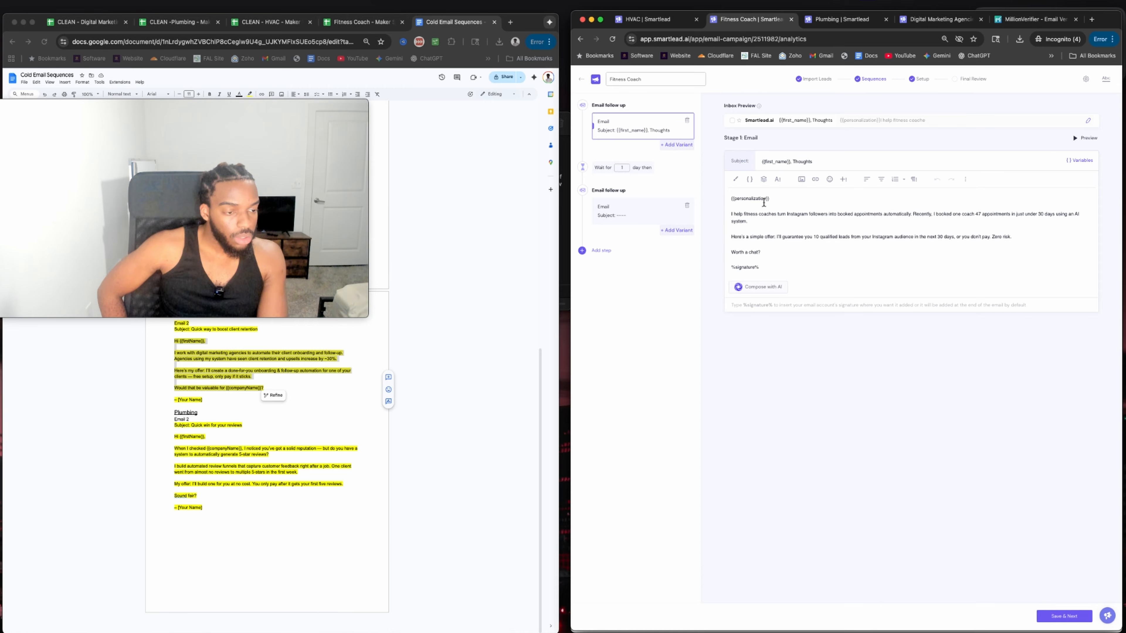
triple_click(756, 198)
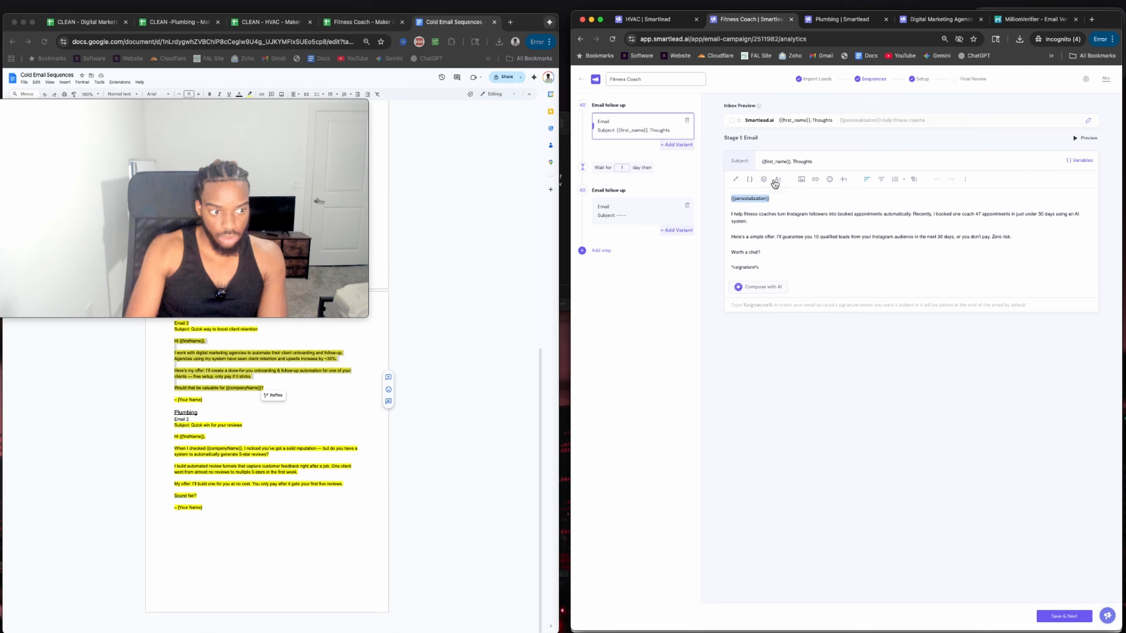
key("BackSpace")
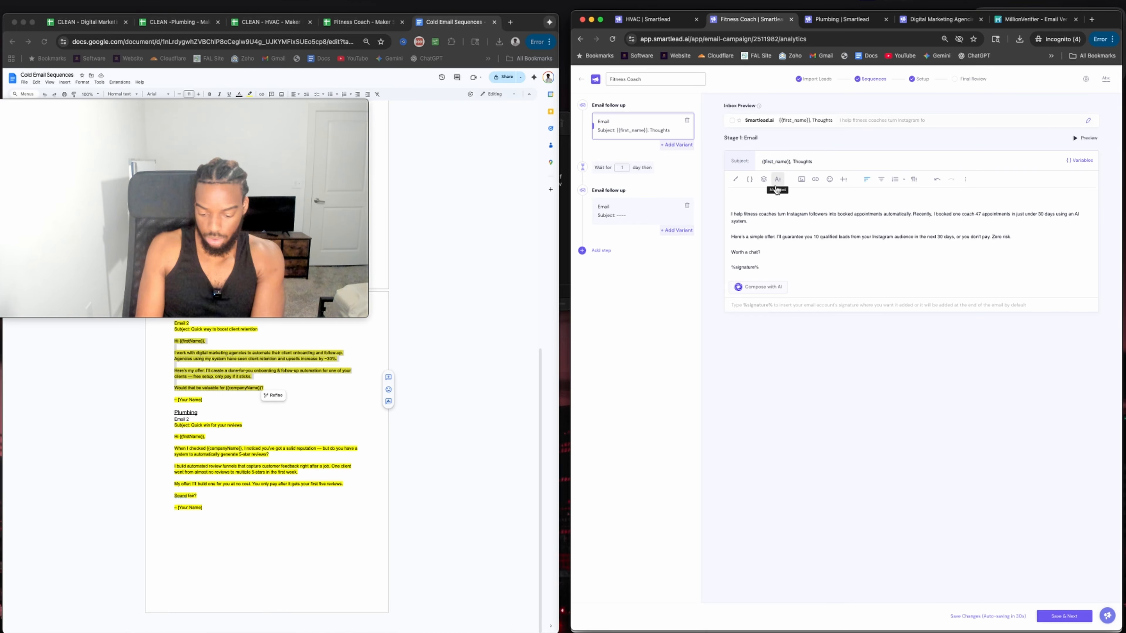
type("{{")
scroll(759, 310, "down", 1)
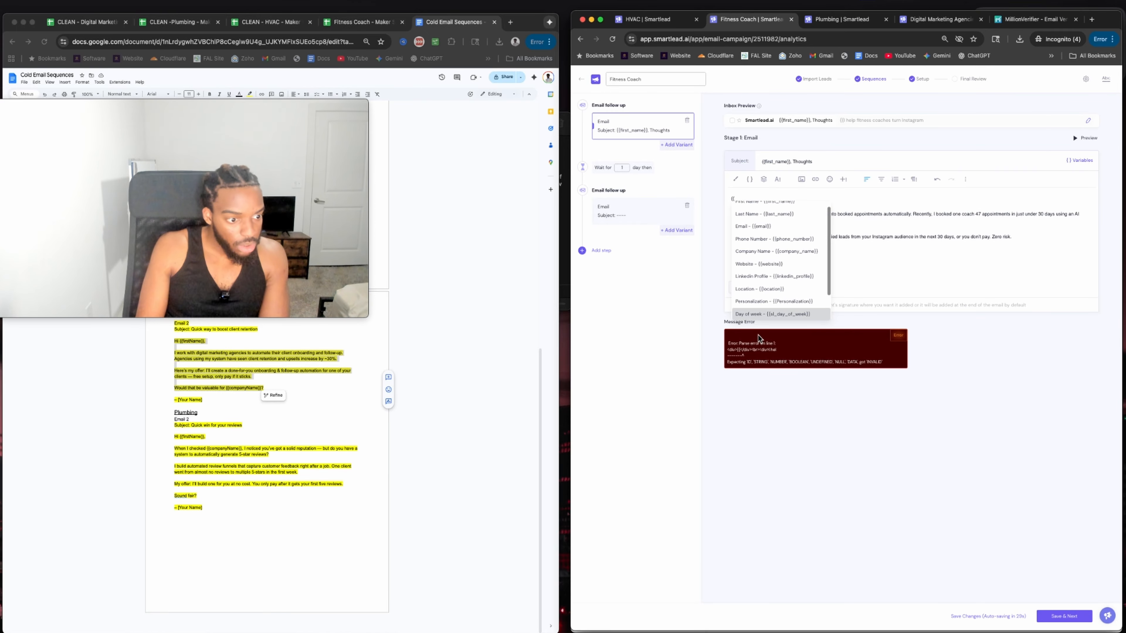
left_click(765, 304)
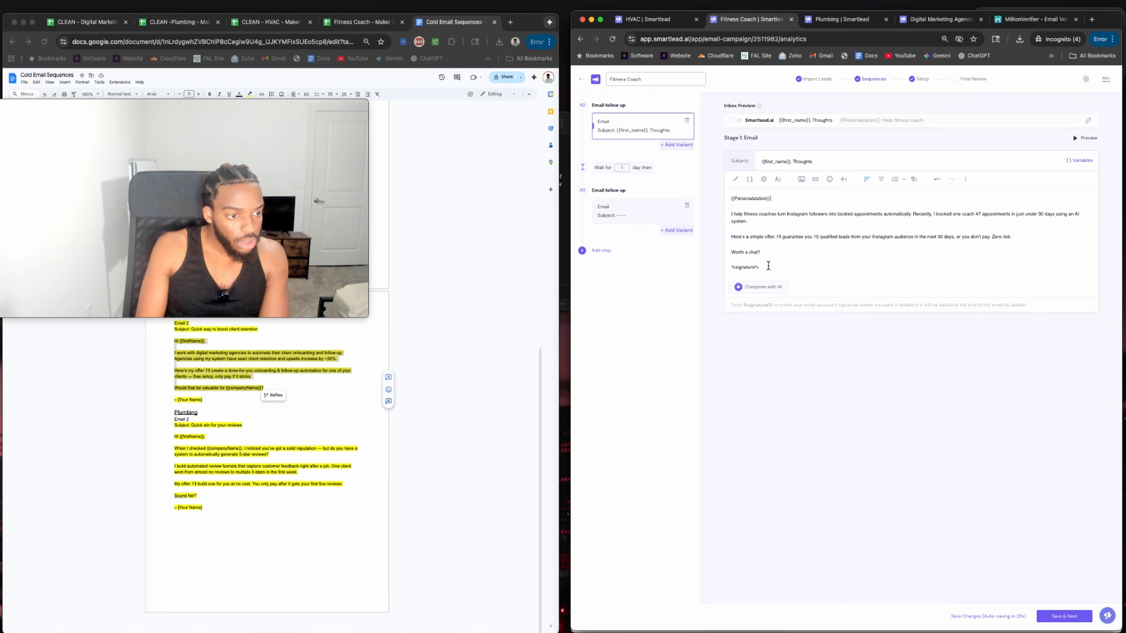
left_click(1064, 621)
left_click(985, 80)
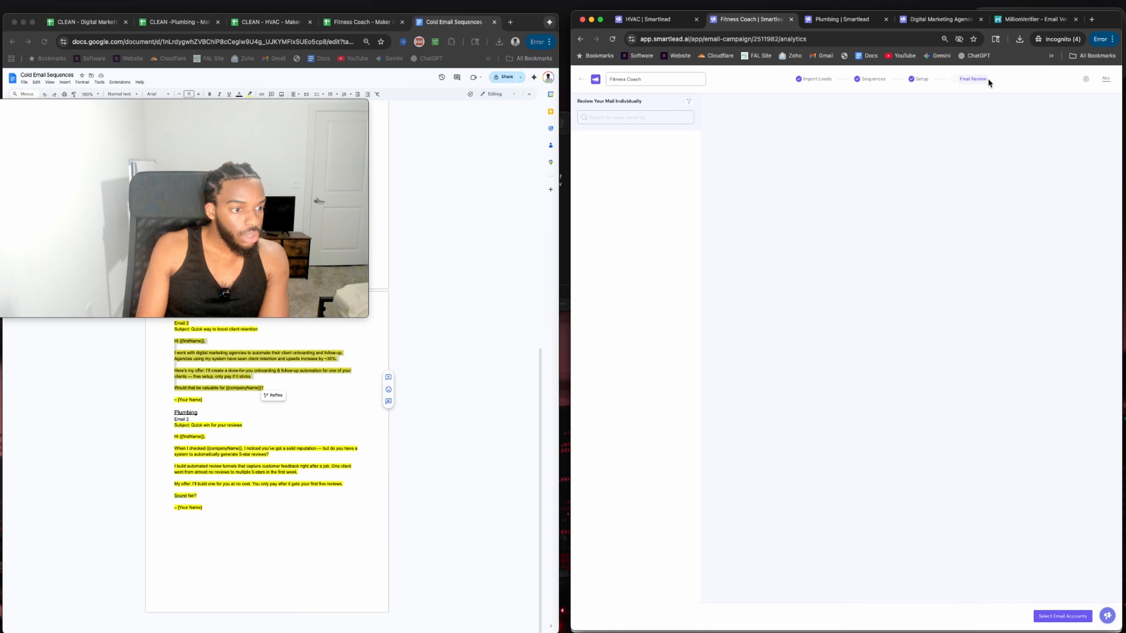
Check the personalized openers in two Fitness Coach leads' email previews.
left_click_drag(777, 190, 789, 193)
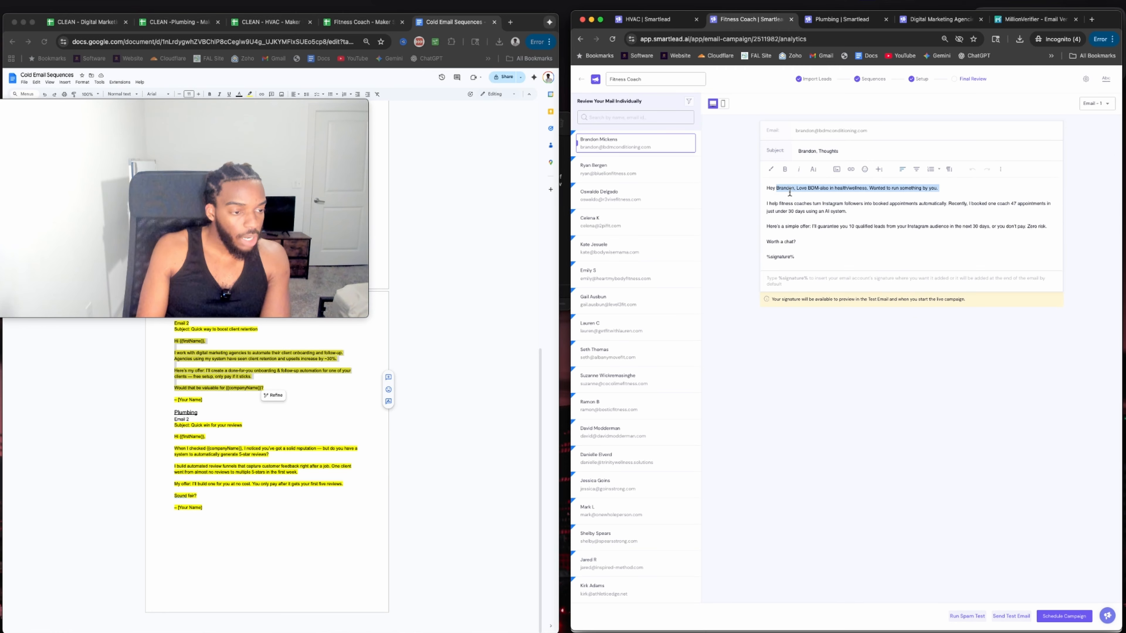
left_click(607, 250)
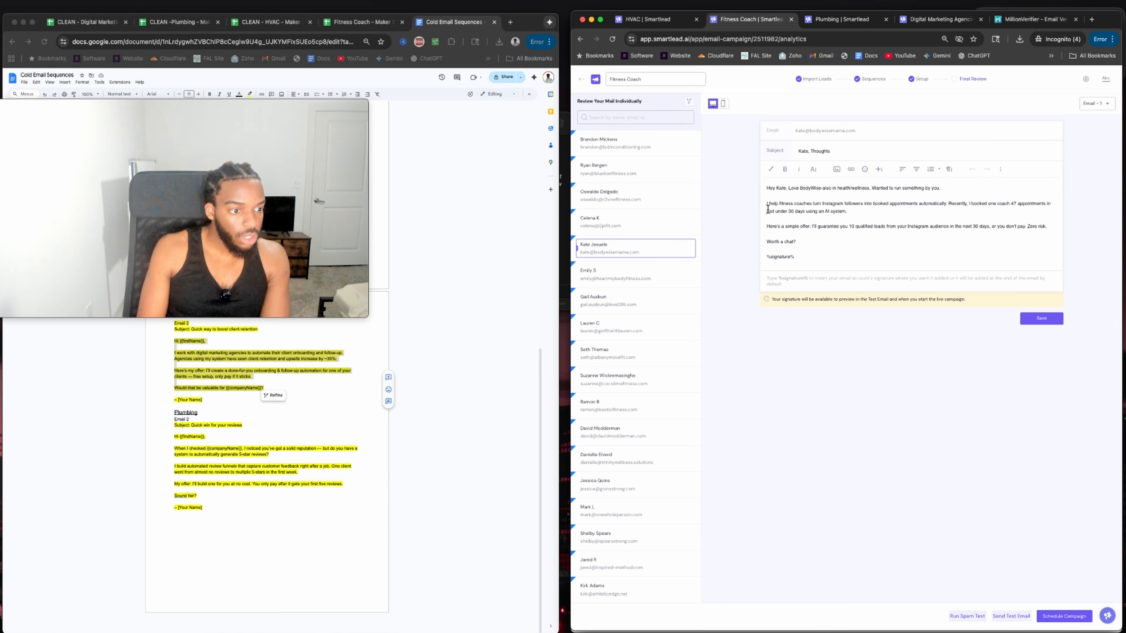
left_click_drag(940, 188, 832, 188)
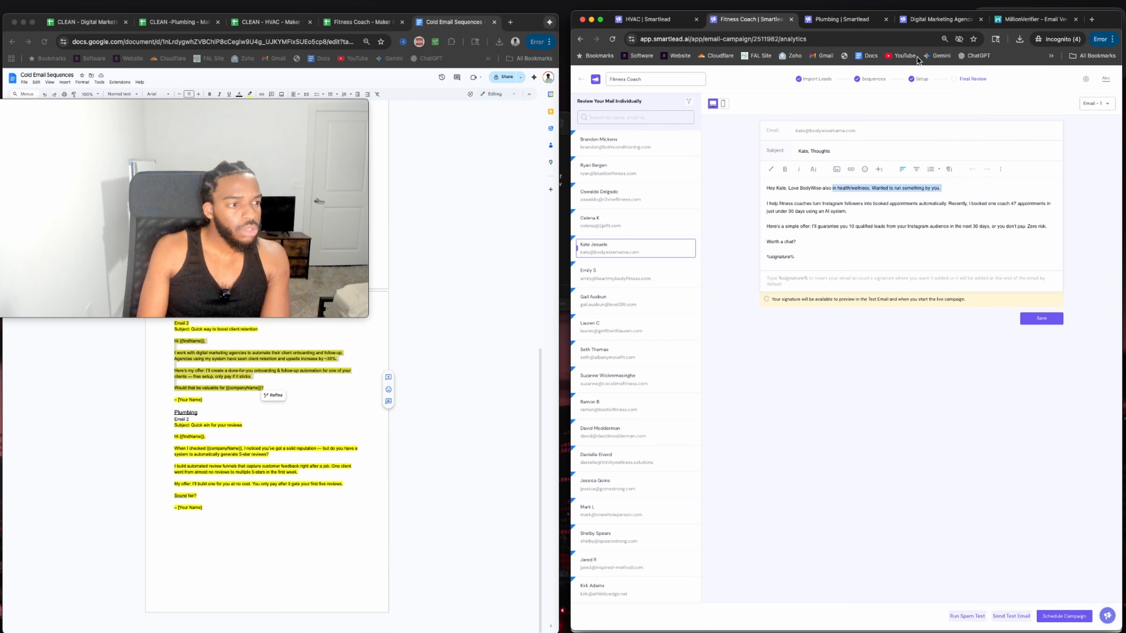
Check campaign statuses in the campaign list, recheck Fitness Coach, then bring up HVAC's review.
left_click(937, 19)
left_click(606, 94)
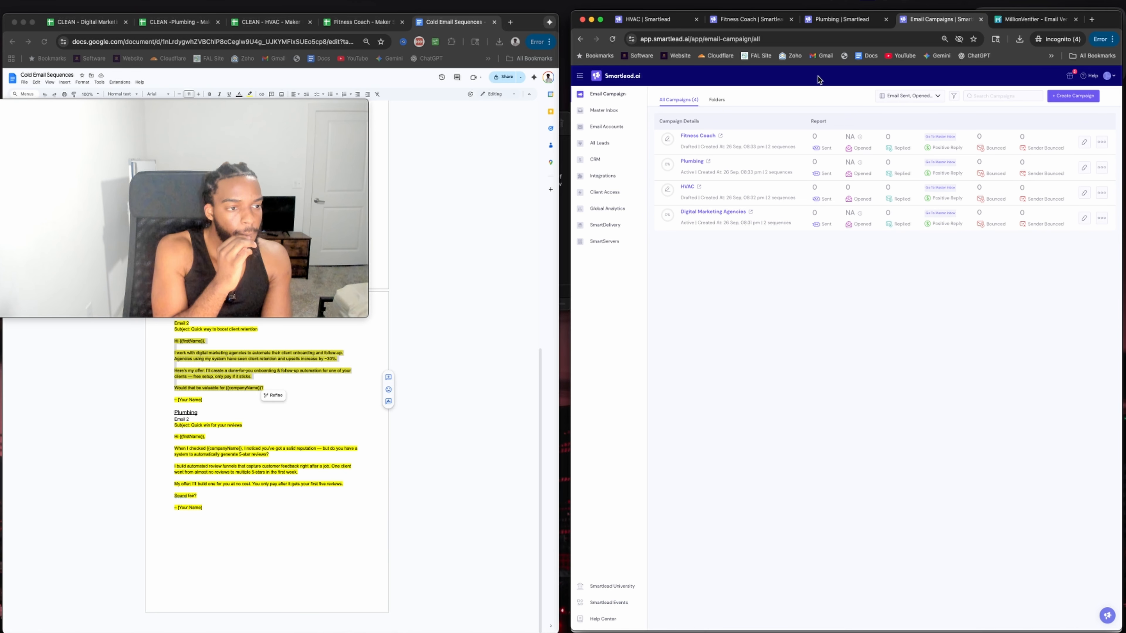
left_click(753, 19)
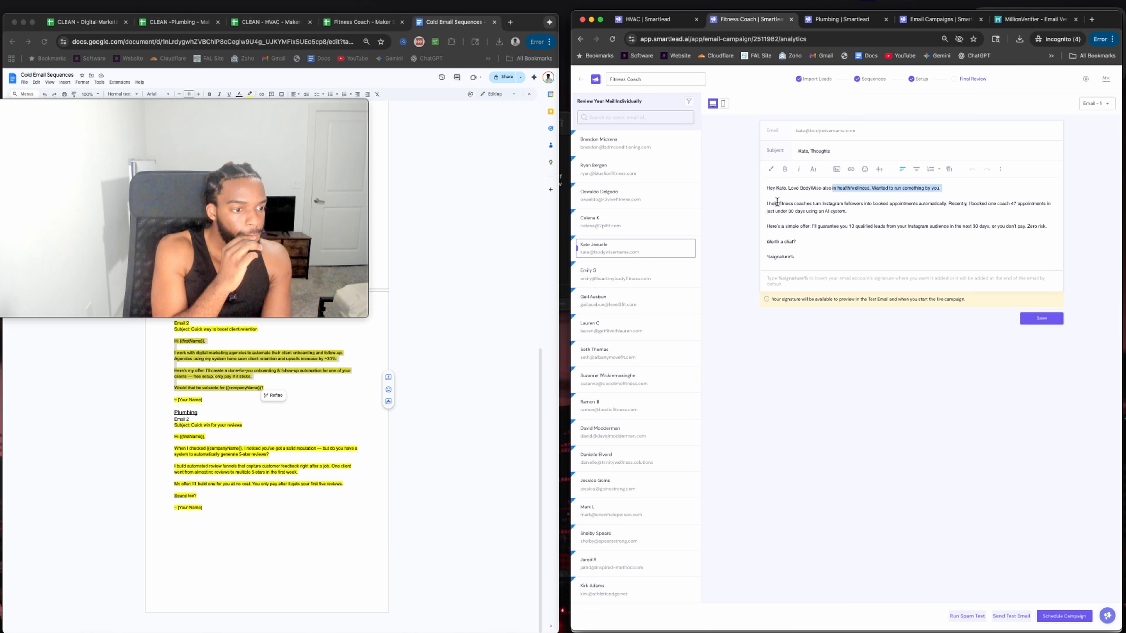
left_click_drag(770, 203, 870, 239)
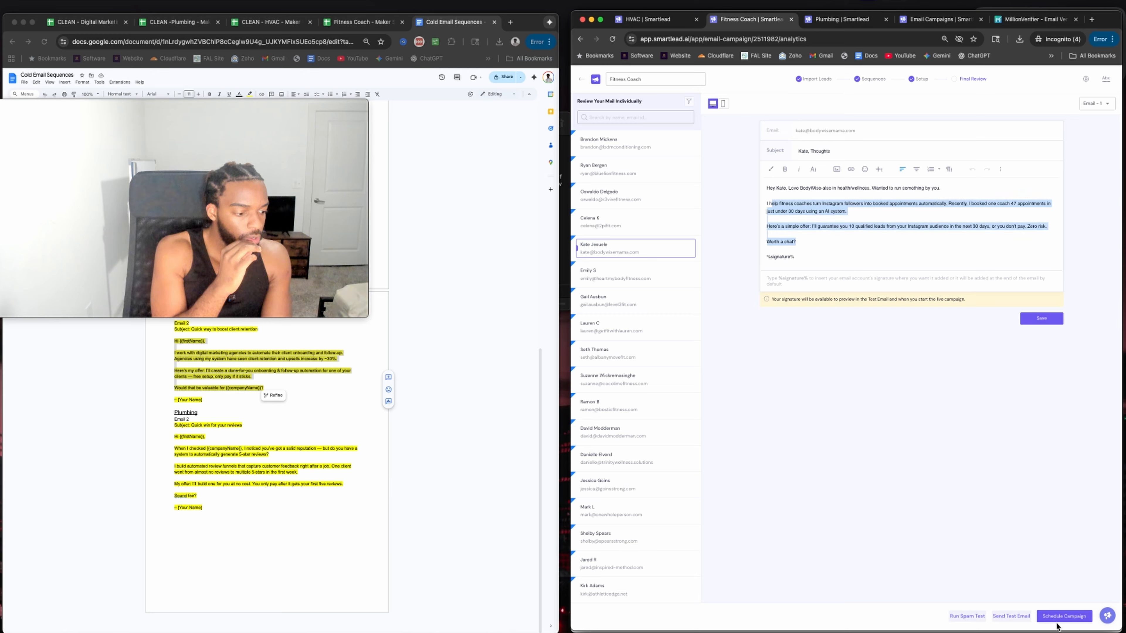
left_click(660, 20)
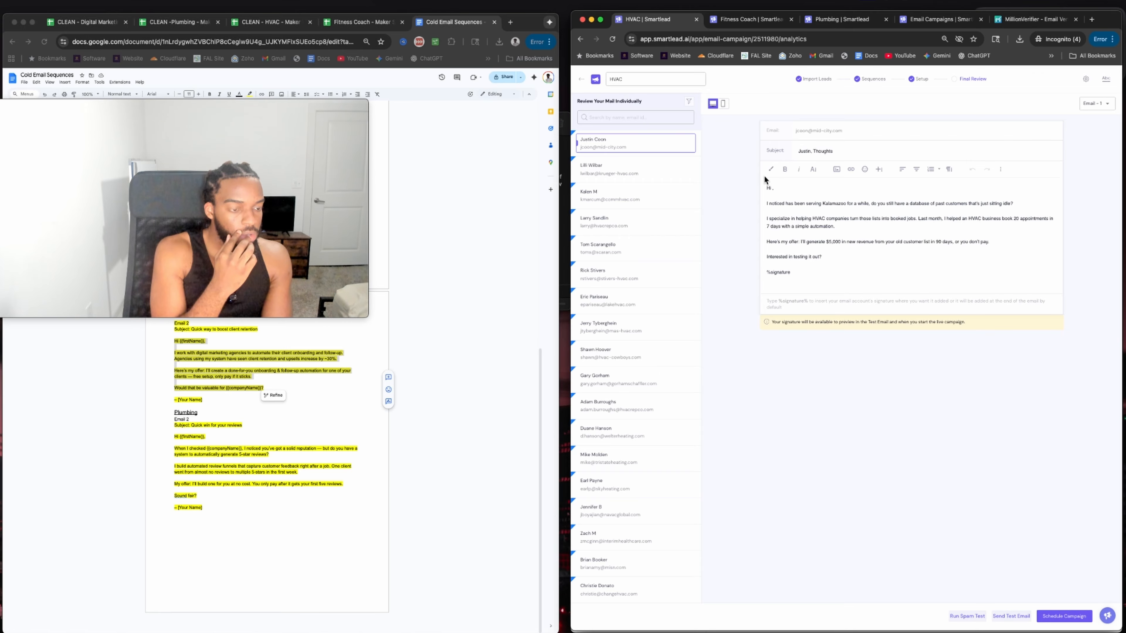
Change the HVAC greeting's name variable to {{first_name}} and save the sequence.
left_click(815, 79)
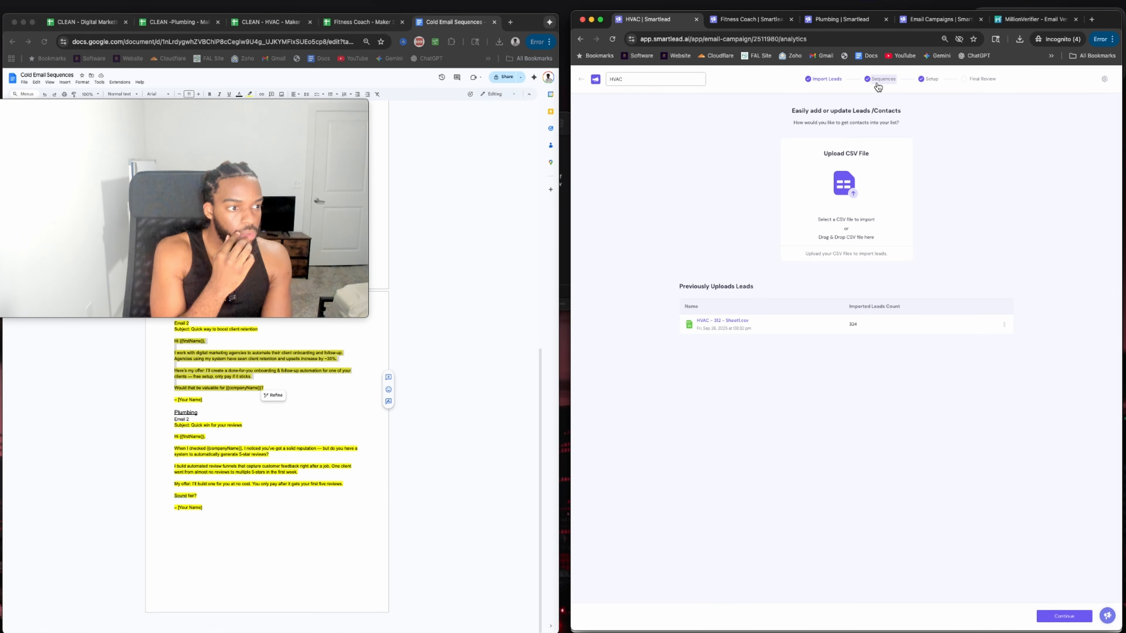
left_click(872, 79)
left_click(750, 199)
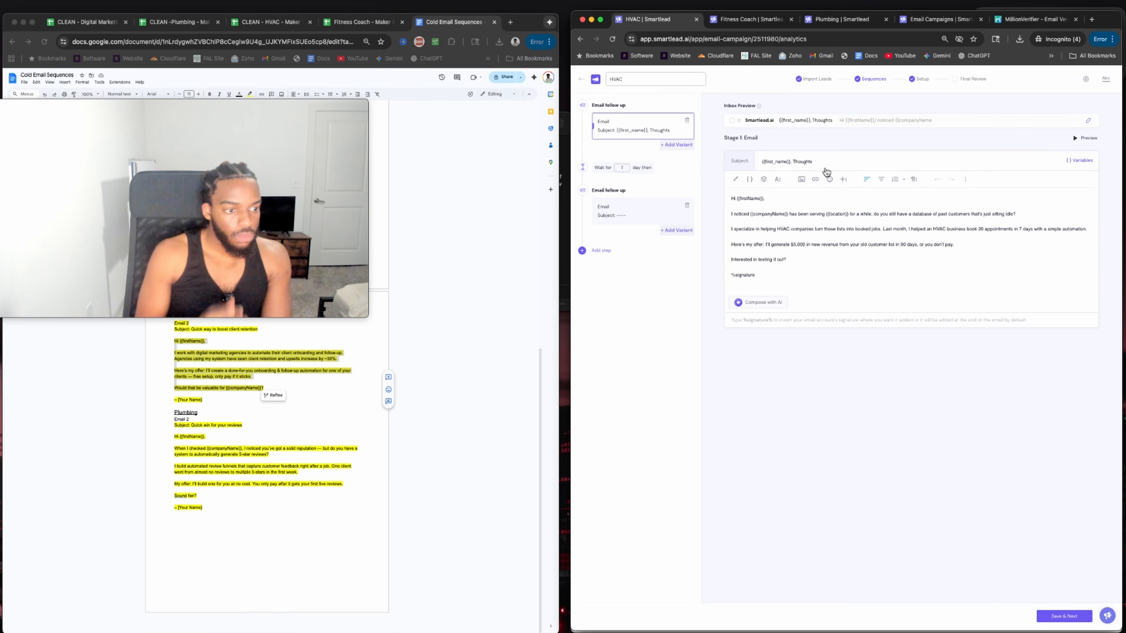
key("BackSpace")
type("_n")
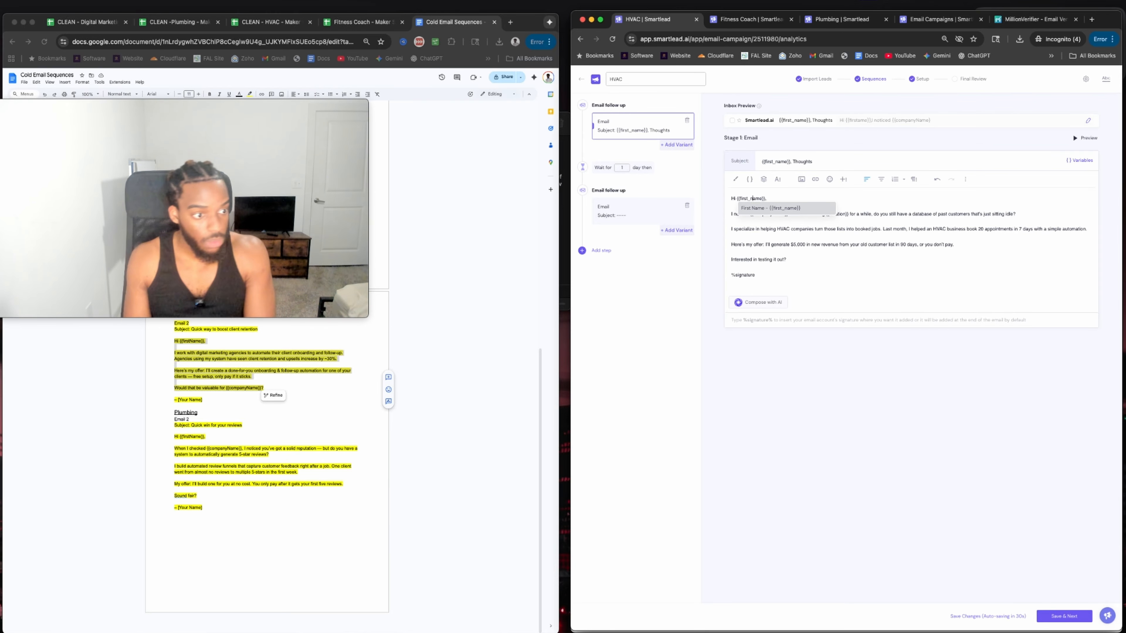
key("Return")
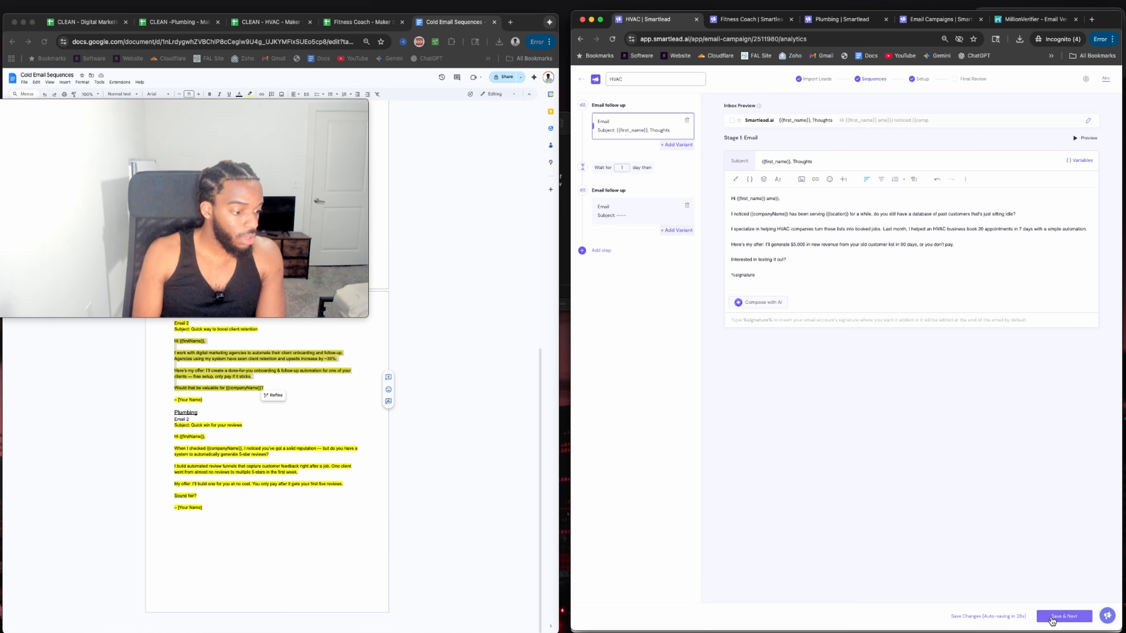
left_click(1063, 616)
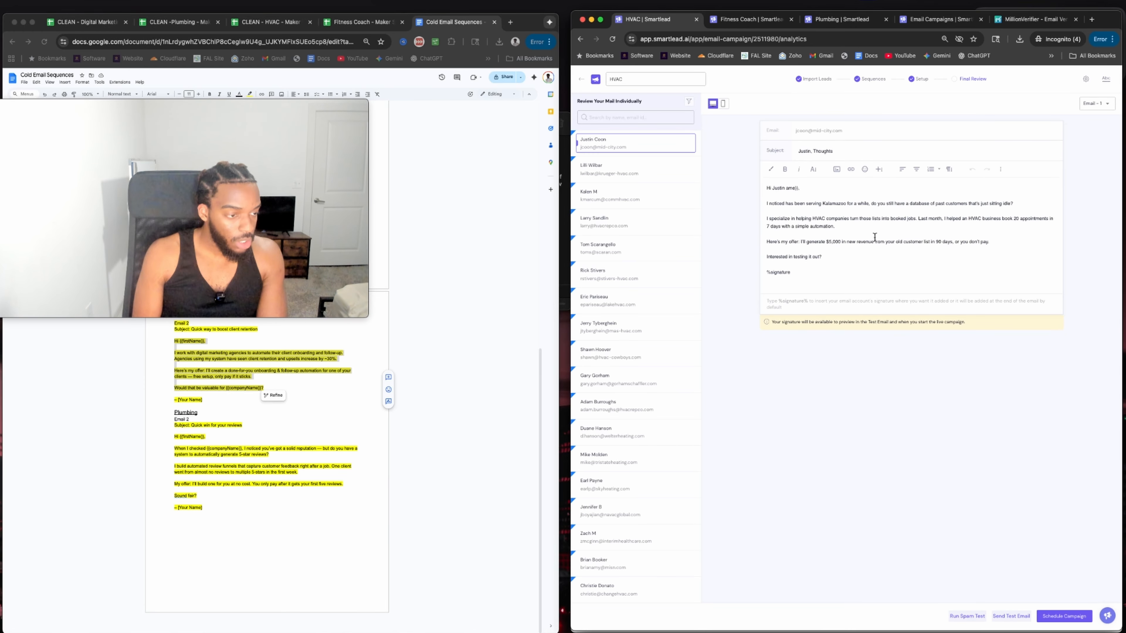
Remove the leftover braces, add a comma for 'Hi {{first_name}},', save, and go to Setup.
left_click(860, 82)
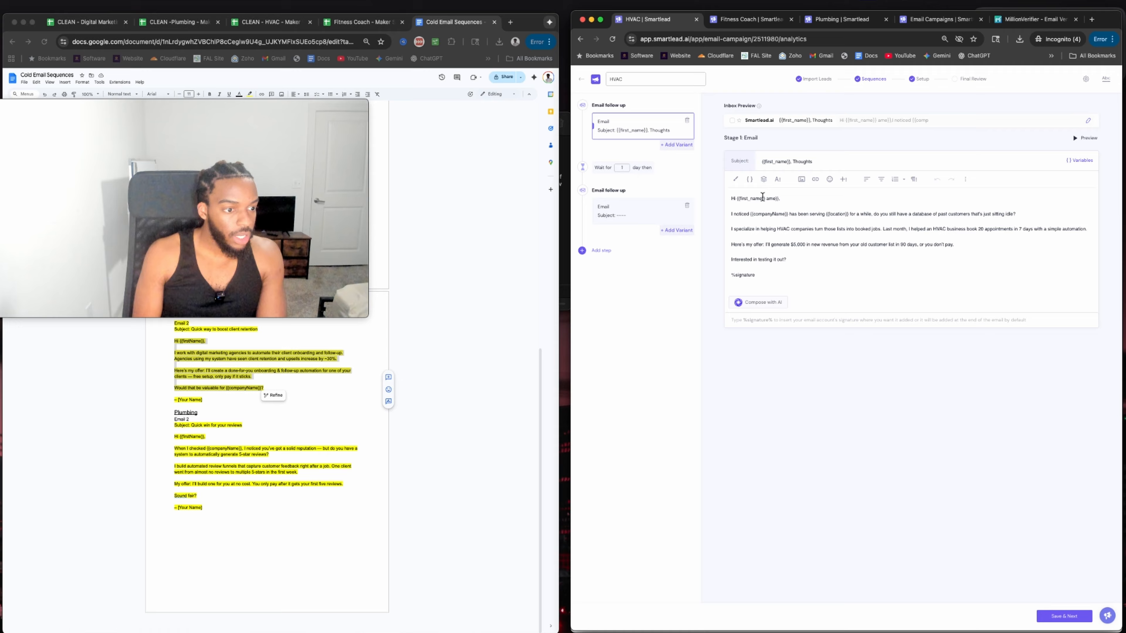
key("BackSpace")
key("BackSpace")
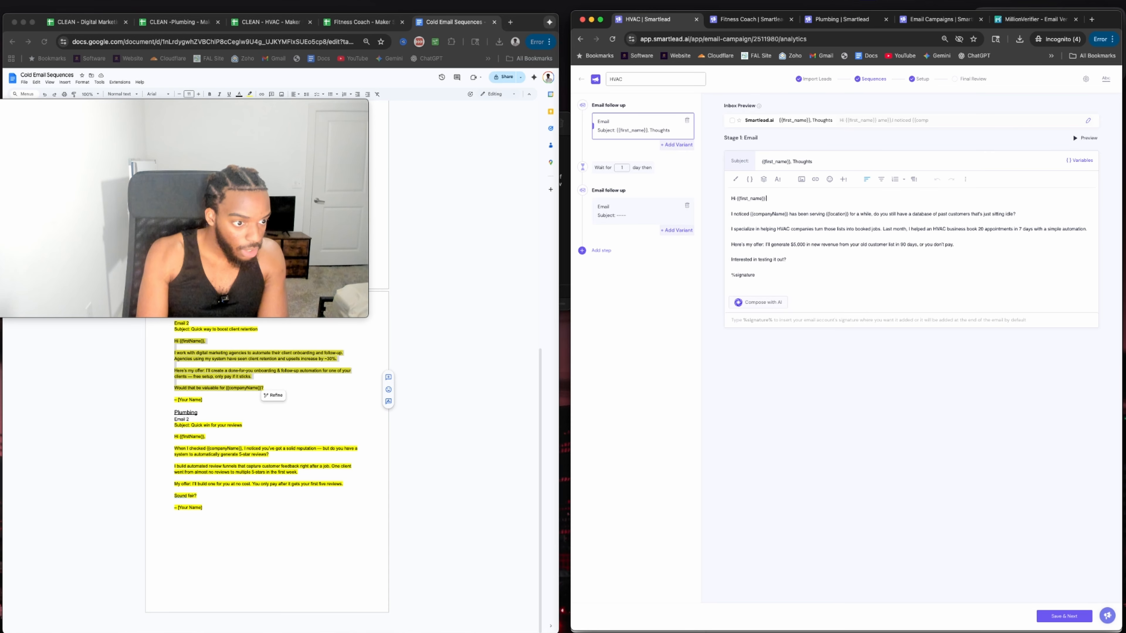
type(",")
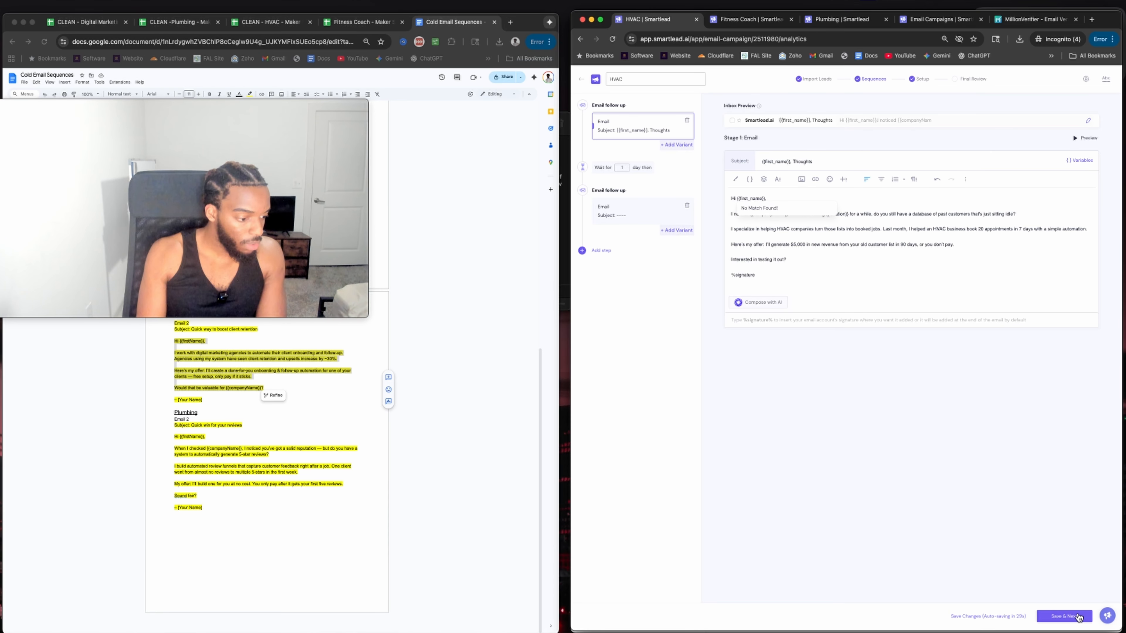
left_click(1078, 618)
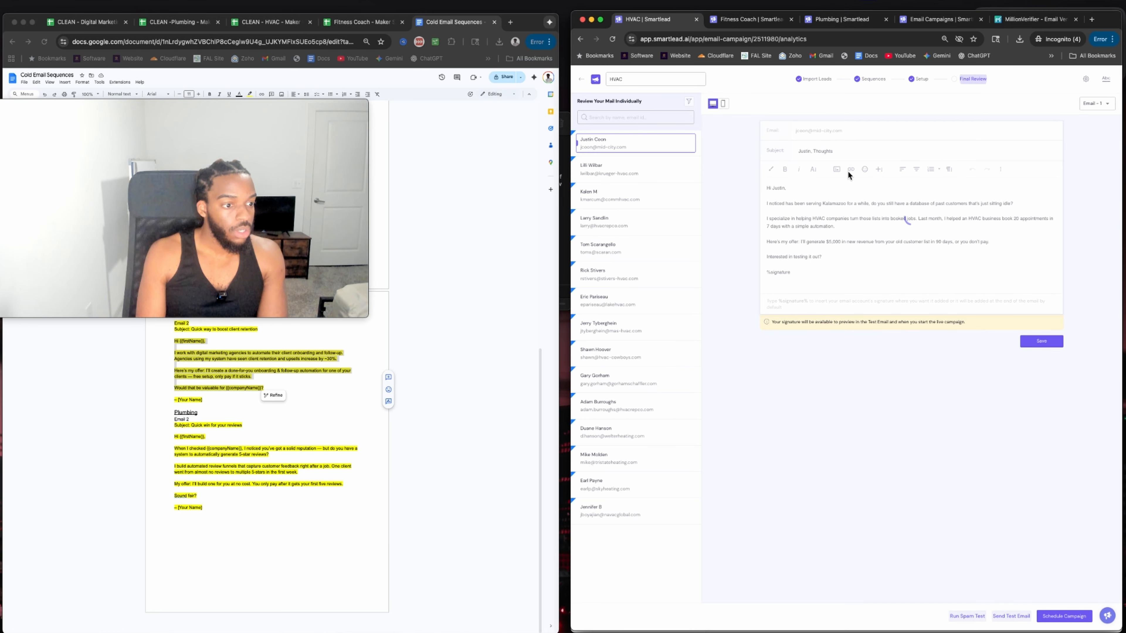
left_click(905, 83)
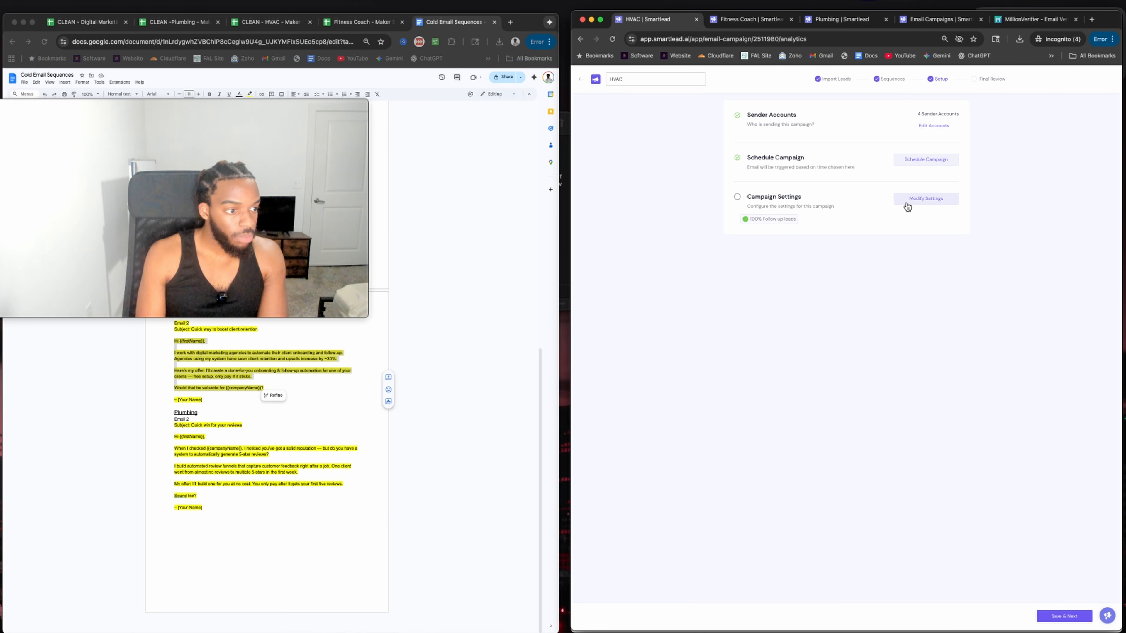
Disable link-click tracking, set 60% follow-up priority, enable bounce auto-pause, and save HVAC's settings.
left_click(923, 199)
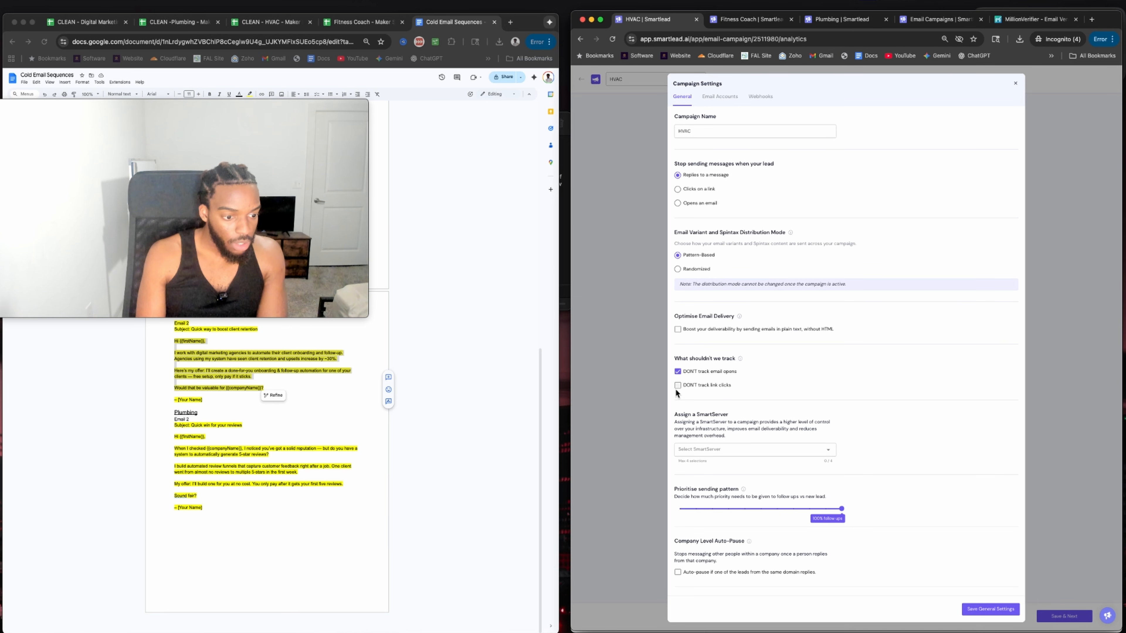
left_click(677, 386)
scroll(709, 355, "down", 5)
left_click(767, 319)
left_click_drag(767, 318, 777, 319)
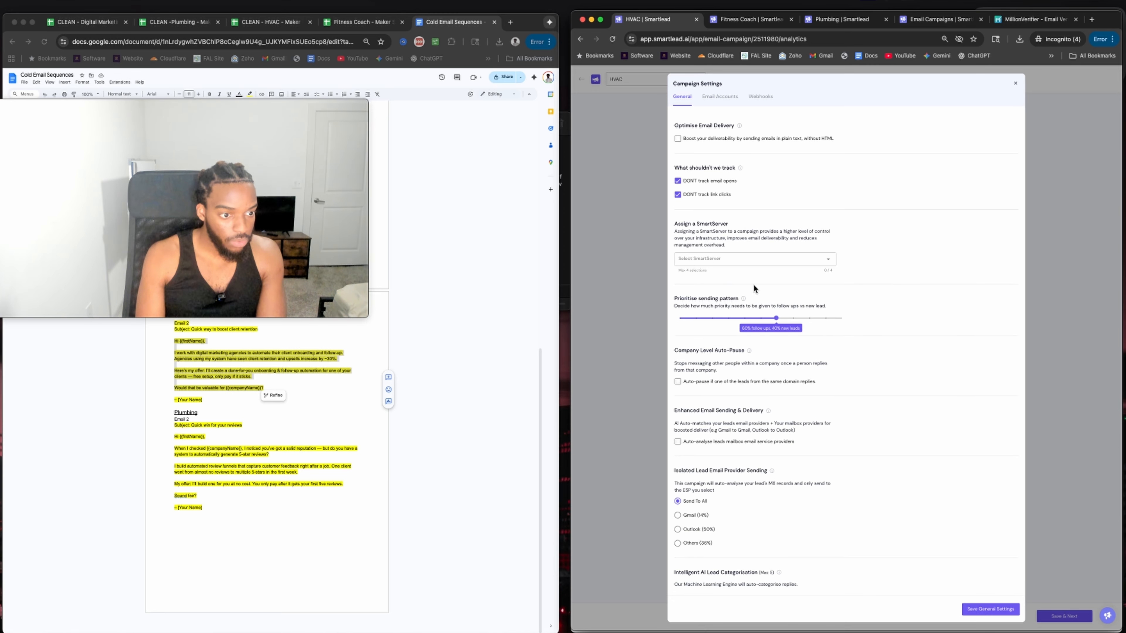
scroll(730, 235, "down", 4)
scroll(730, 235, "down", 1)
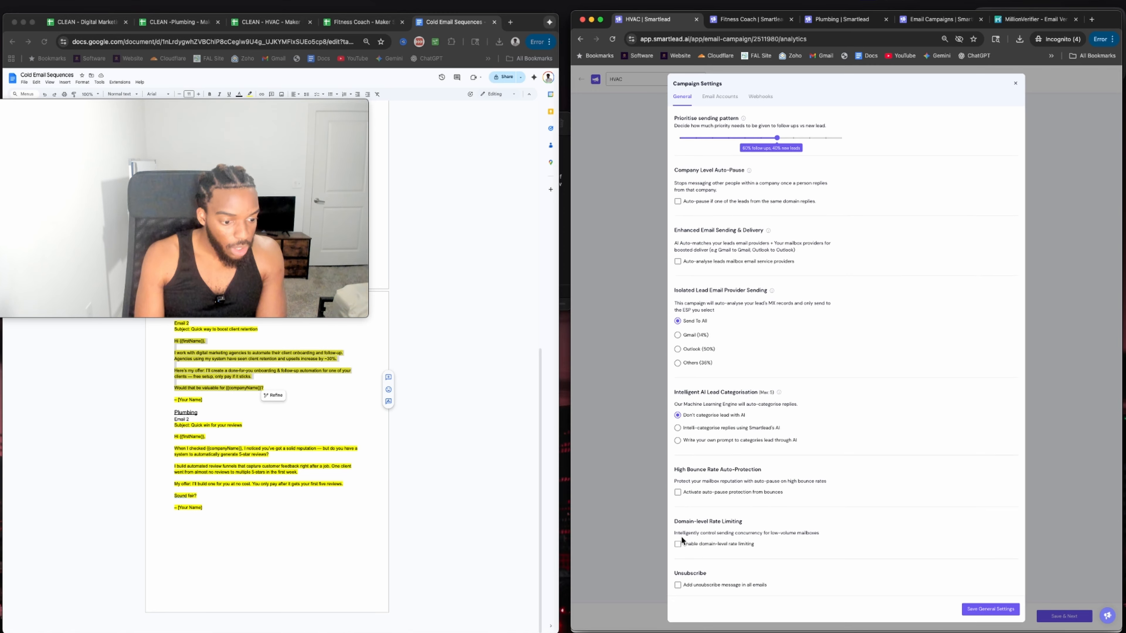
left_click(678, 493)
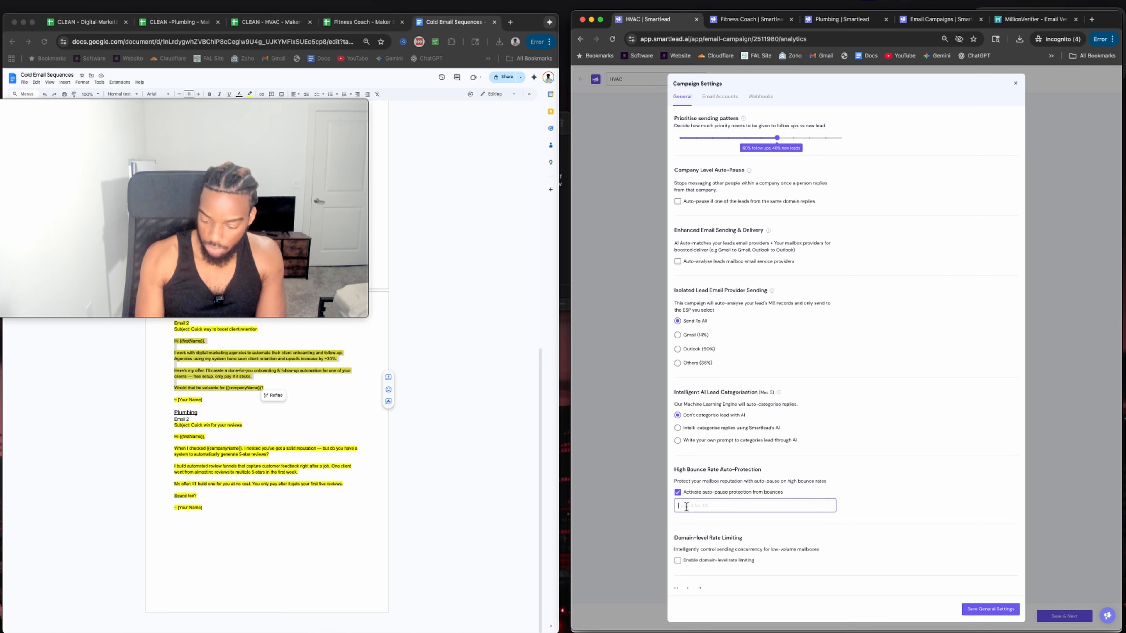
left_click(967, 609)
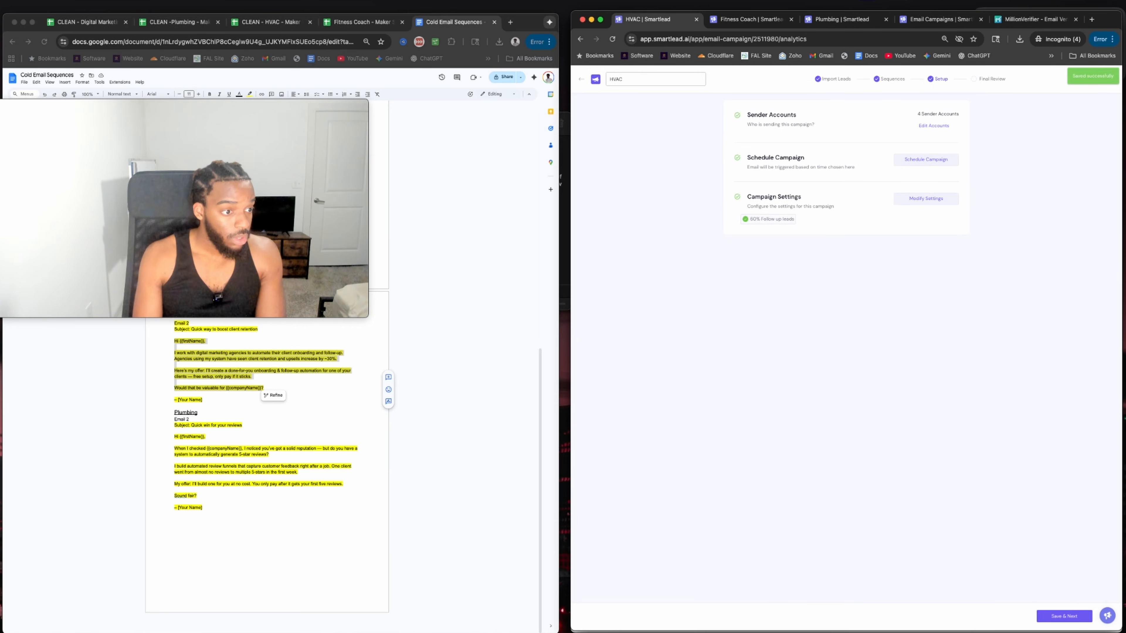
Change the HVAC email's {{companyName}} variable to {{company_name}} and save the sequence.
left_click(978, 79)
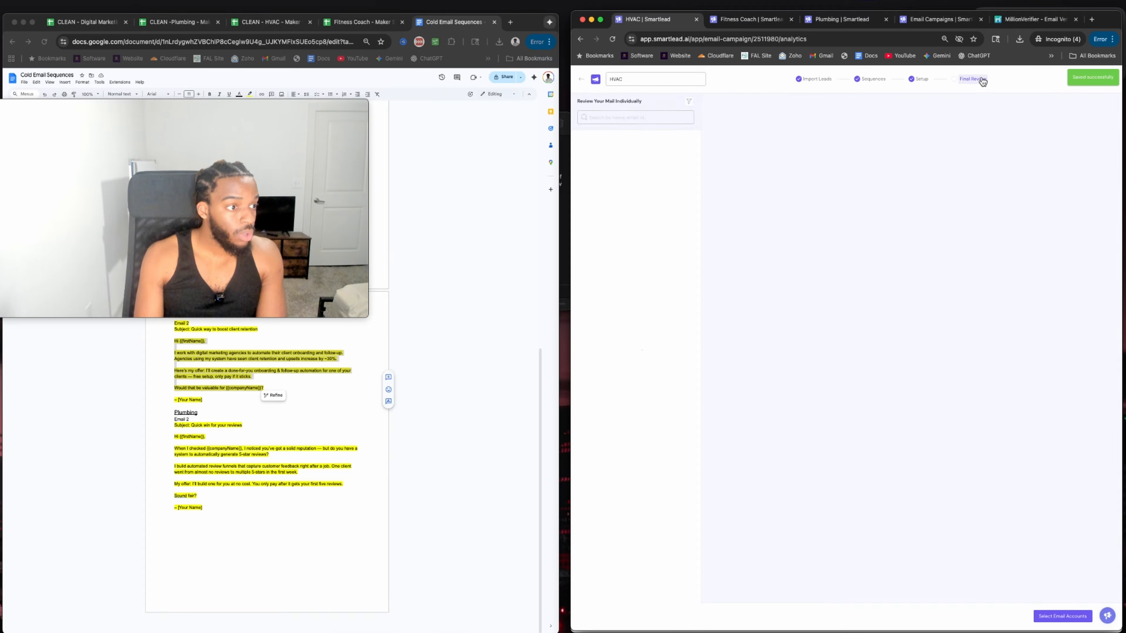
left_click_drag(770, 194, 803, 206)
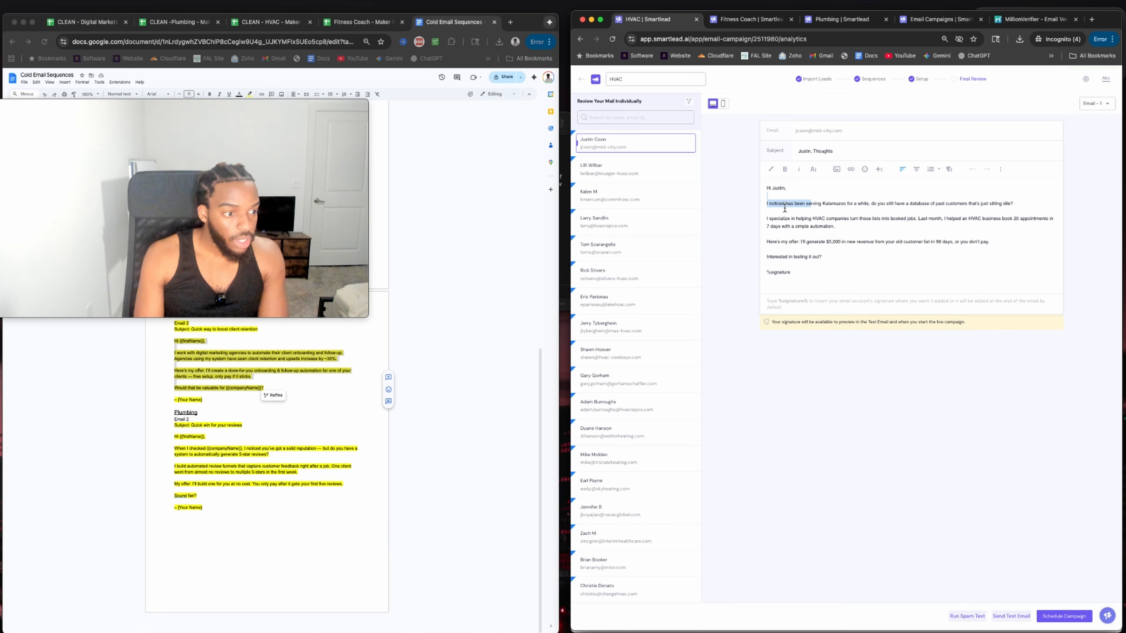
left_click(821, 80)
left_click(881, 82)
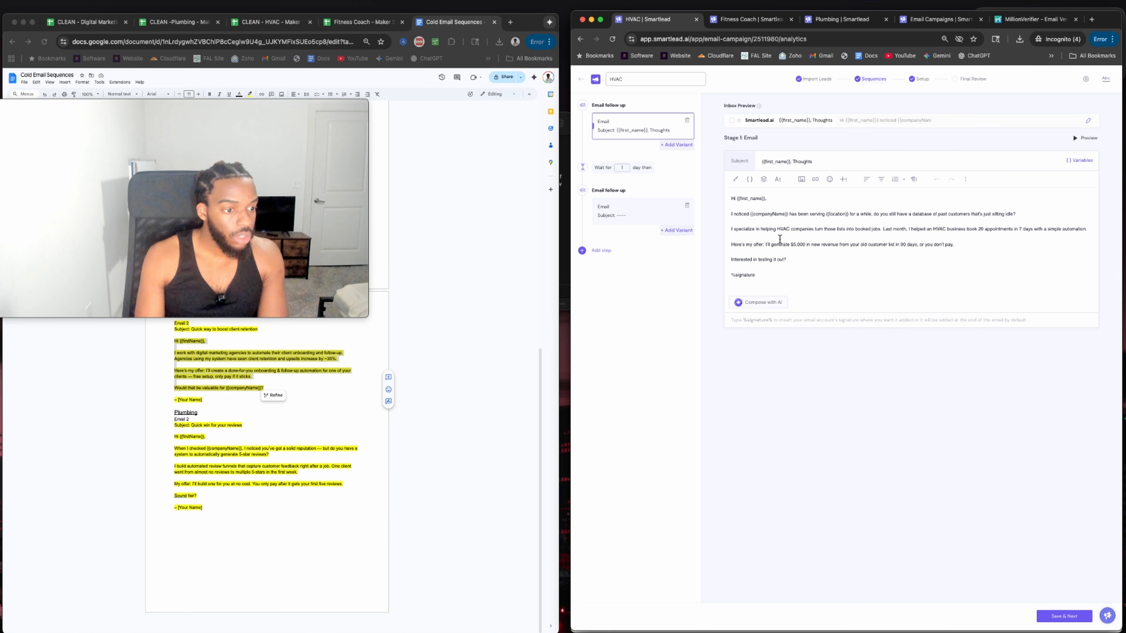
left_click(773, 214)
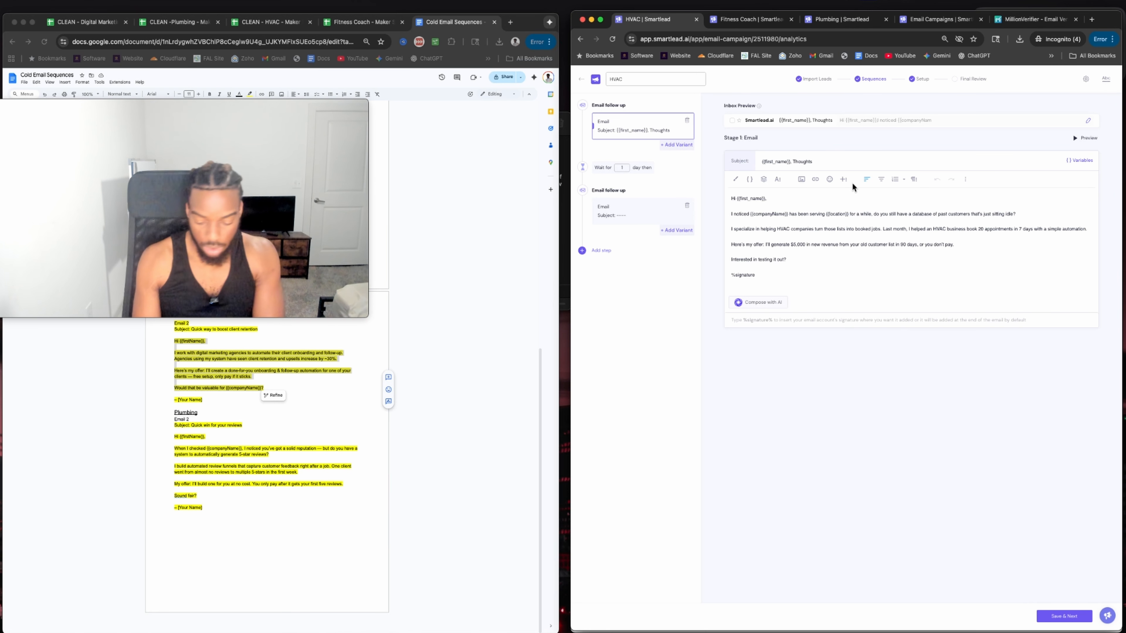
type("_")
left_click(815, 224)
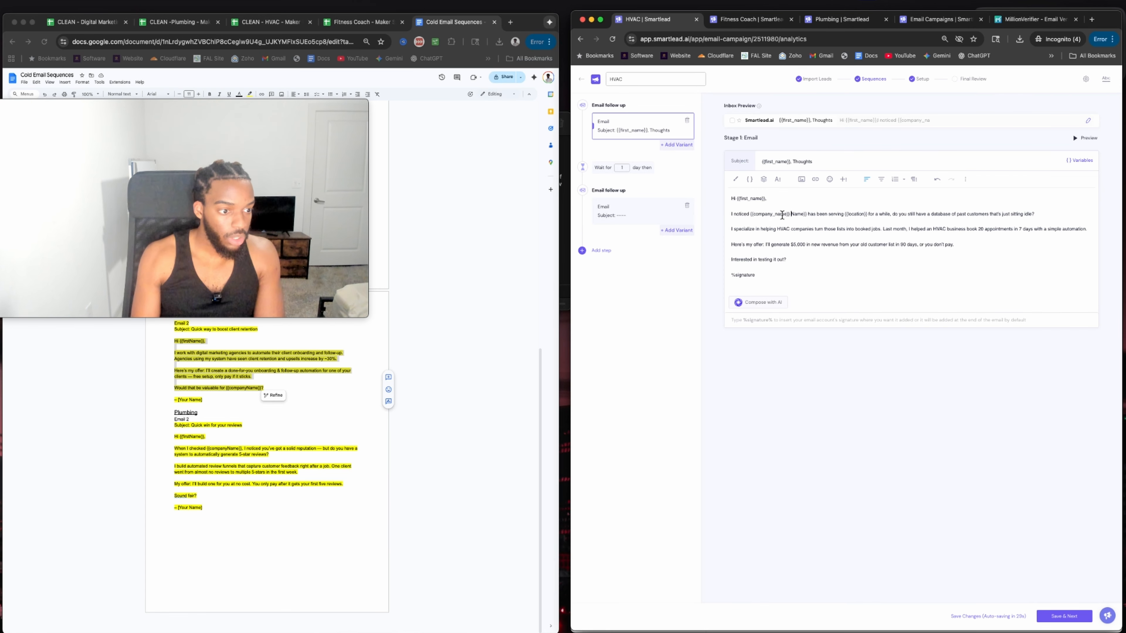
key("Delete")
key("Delete")
key("Delete")
key("Delete")
key("Delete")
key("Delete")
key("Delete")
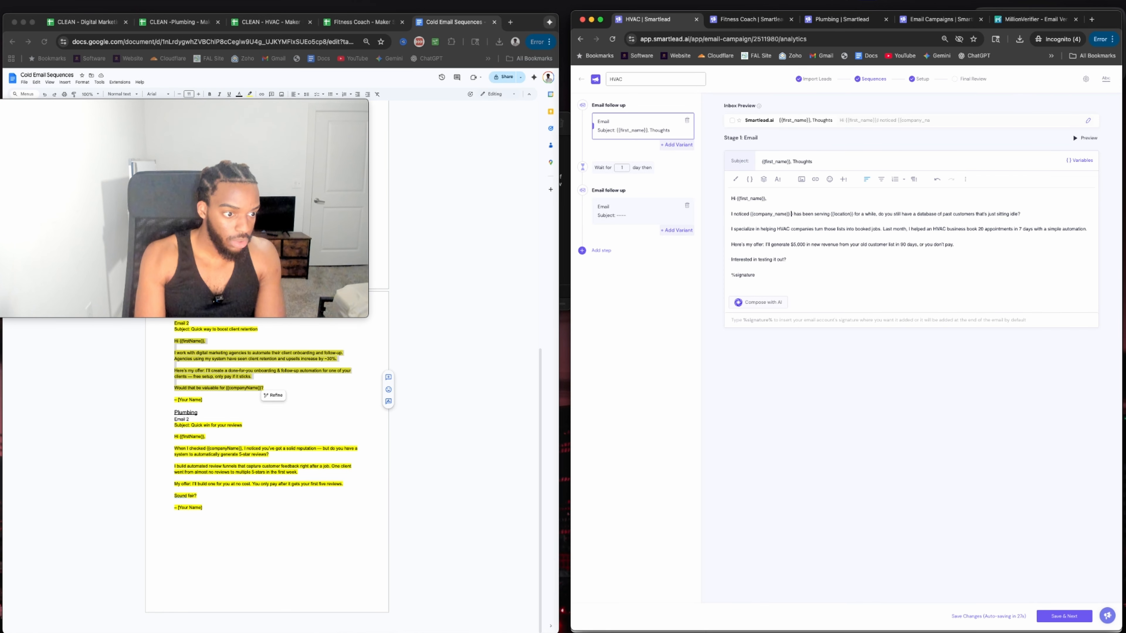
left_click(1064, 616)
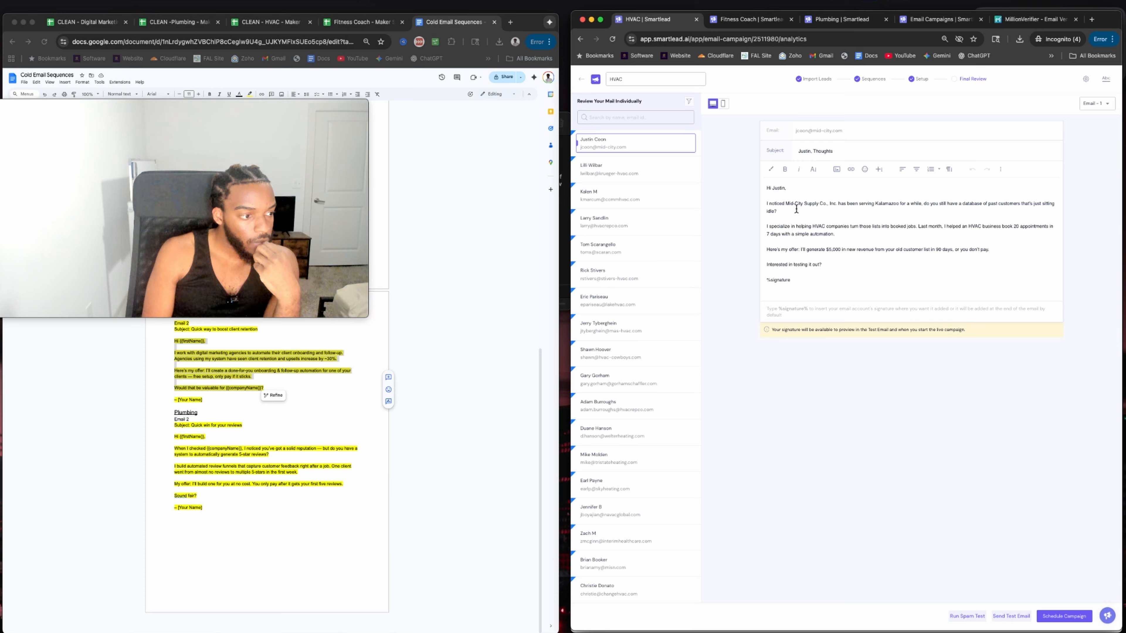
Check three leads' HVAC email previews for correct company names and cities.
left_click_drag(783, 226, 914, 239)
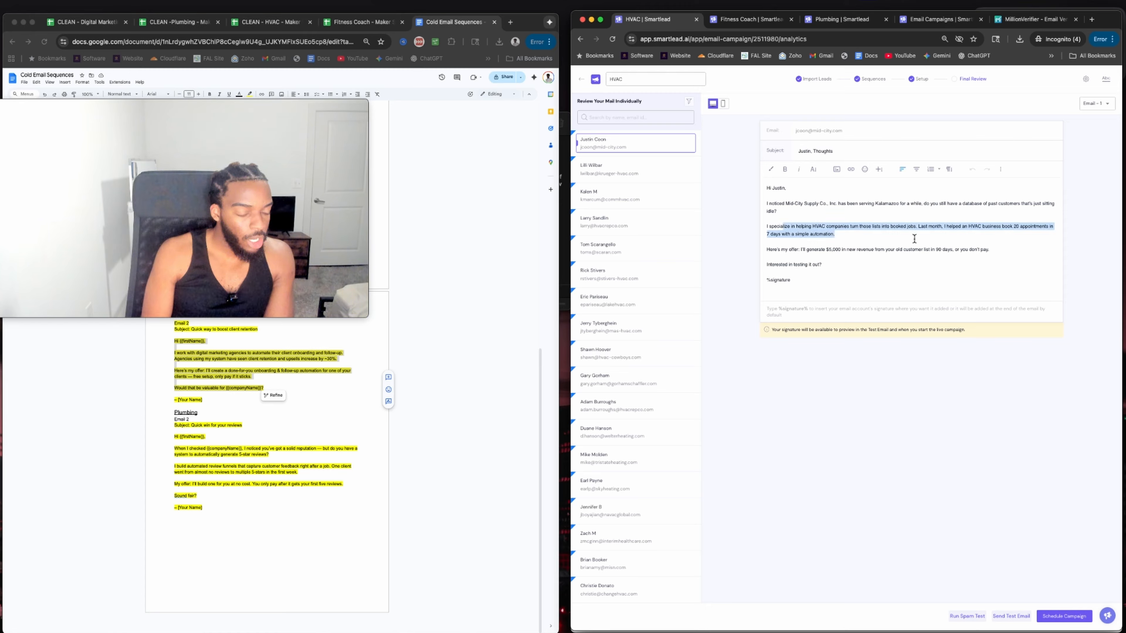
left_click(663, 302)
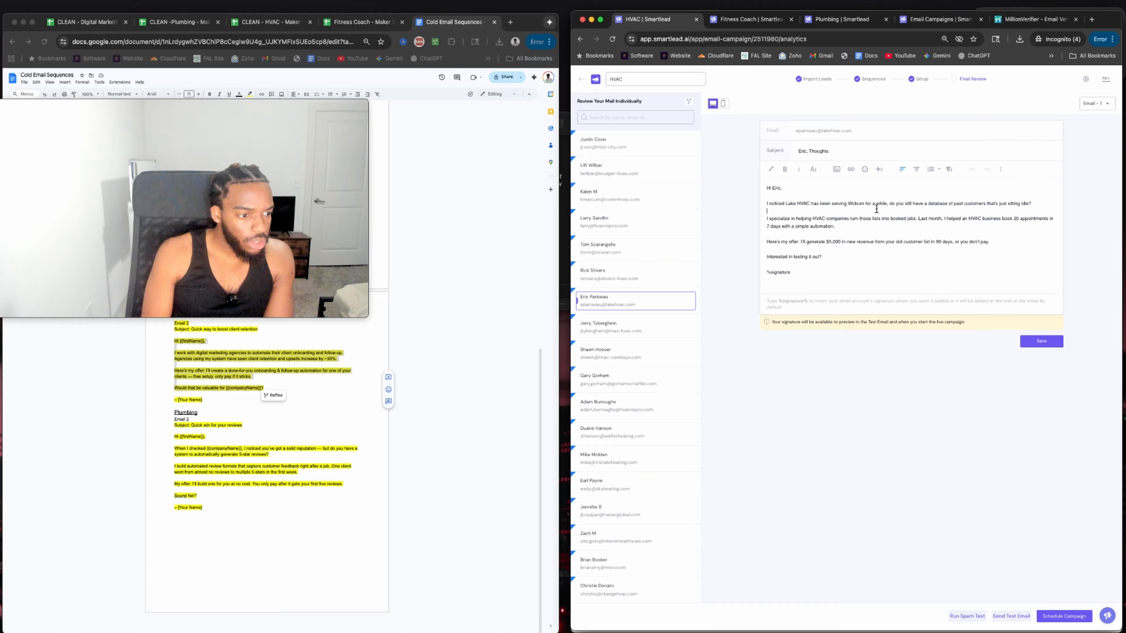
left_click_drag(808, 204, 924, 201)
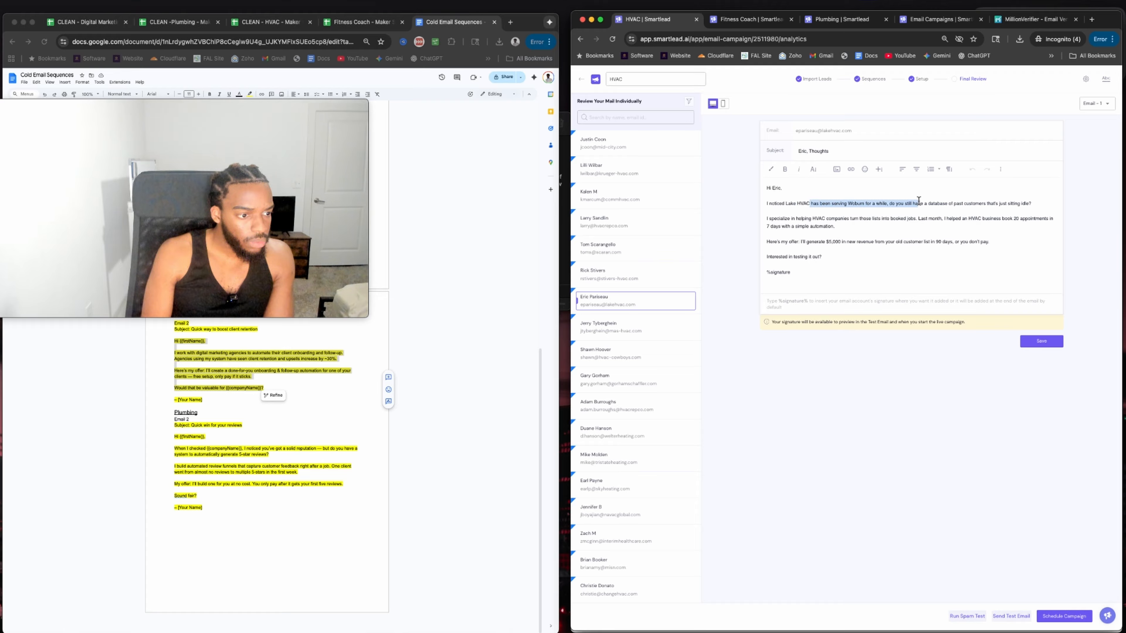
left_click(635, 460)
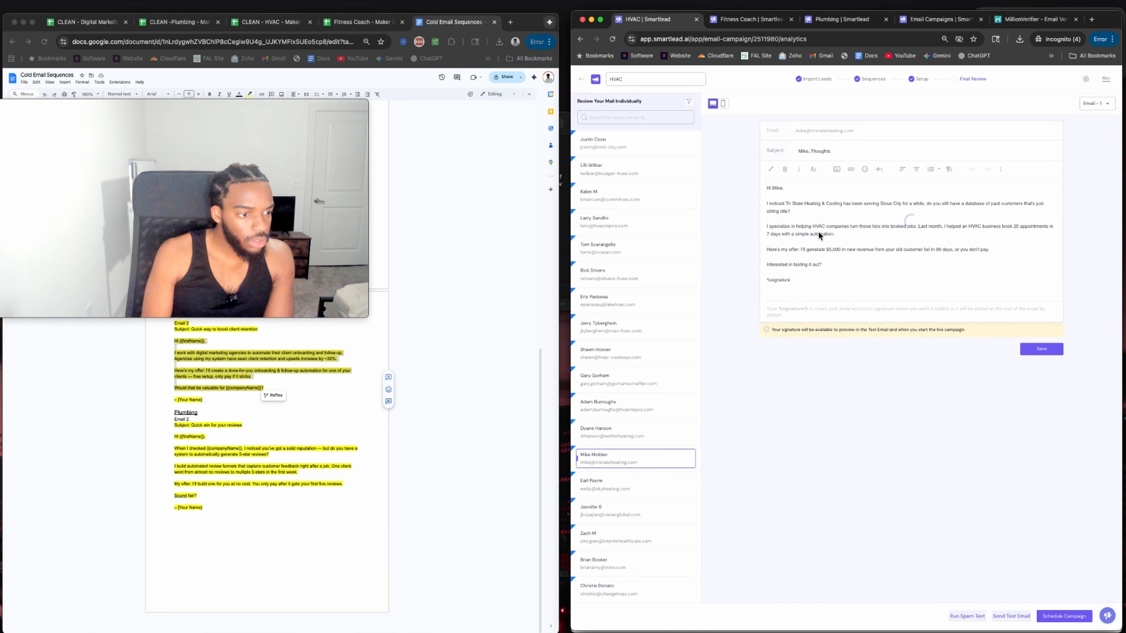
left_click_drag(826, 204, 916, 201)
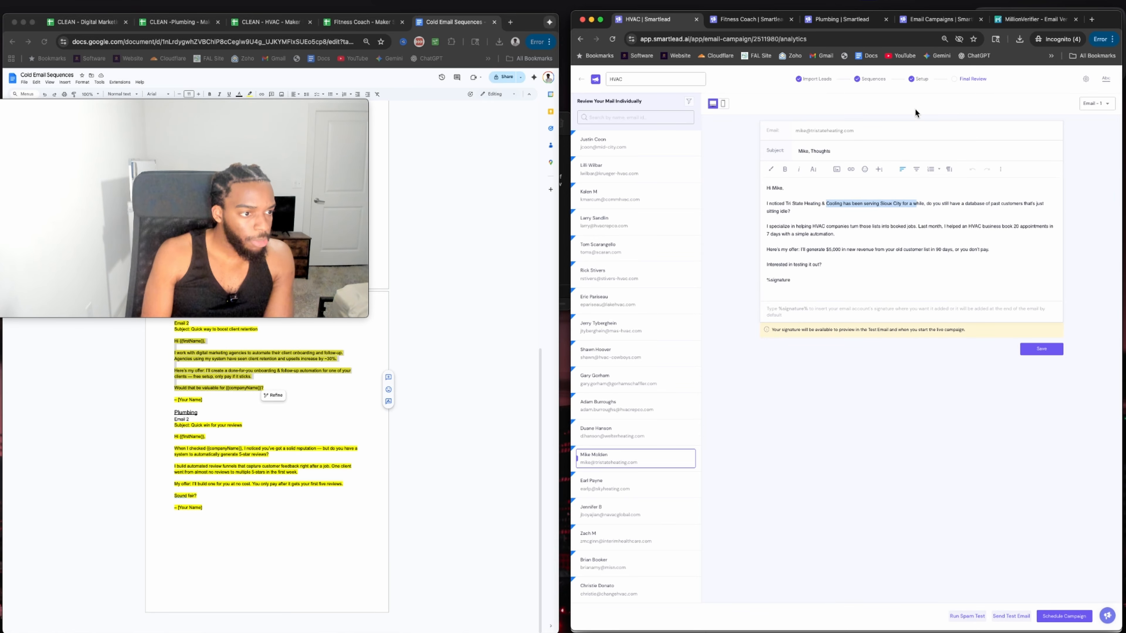
left_click(871, 79)
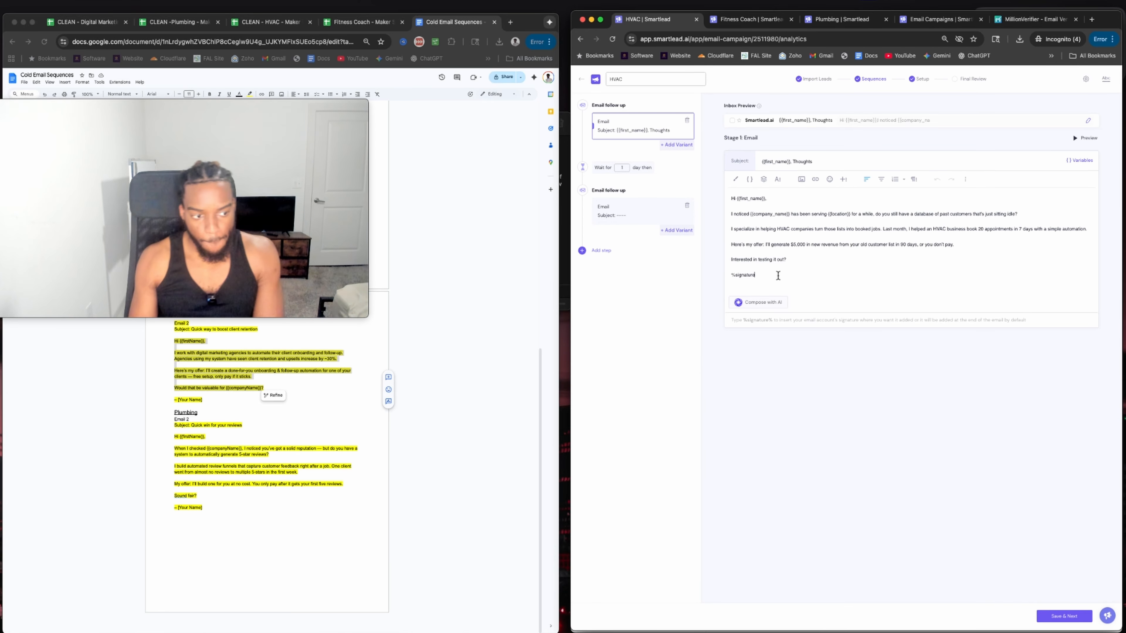
Complete the %signature% placeholder, launch the HVAC campaign, and view all campaigns in the list.
type("%")
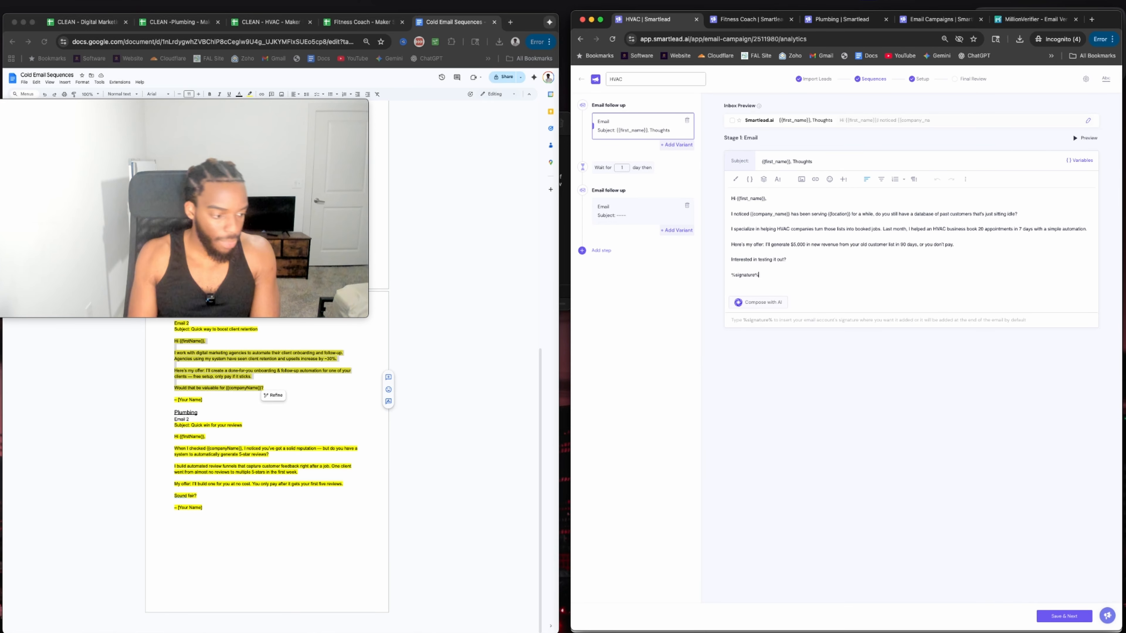
left_click(1066, 618)
left_click(1068, 621)
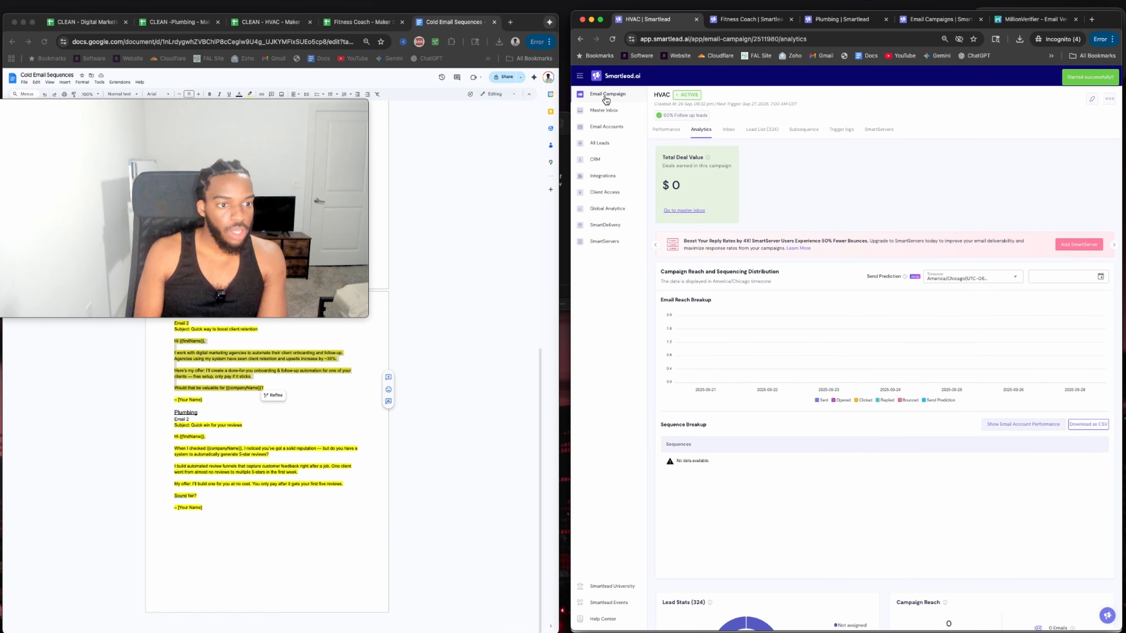
left_click(607, 95)
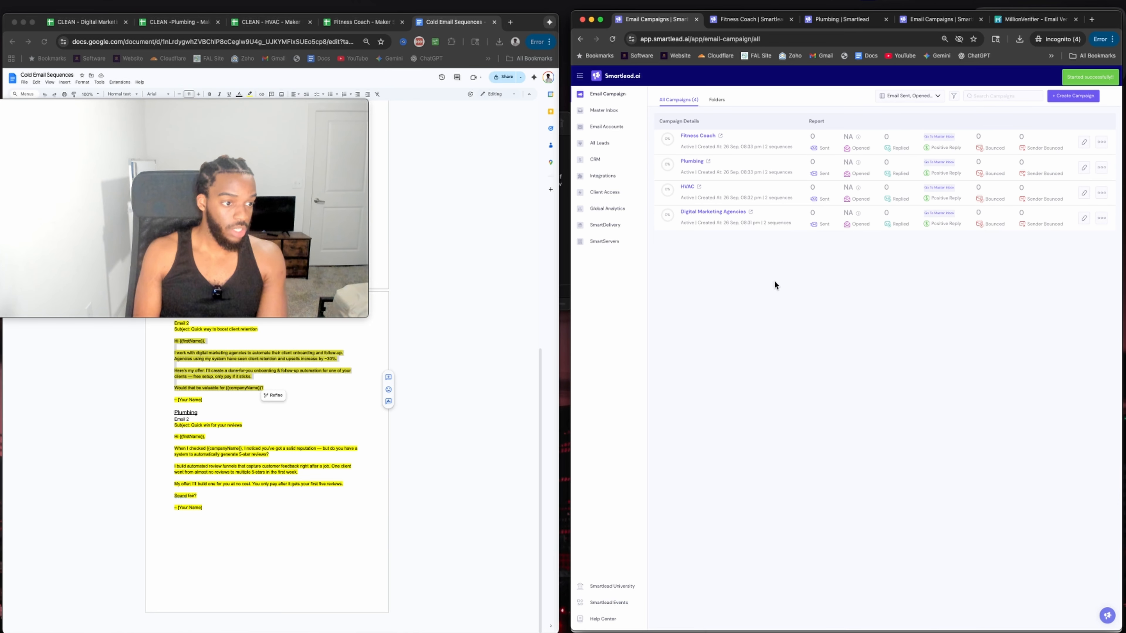